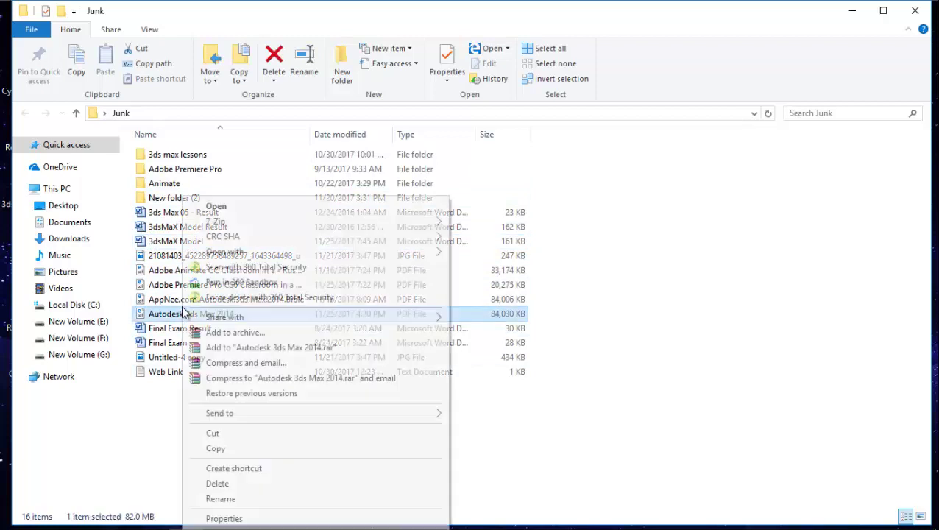
Open the Autodesk 3ds Max 2014 PDF with Adobe Acrobat Reader, declining both document recovery and making it the default PDF application.
{"action": "mouse_move", "coordinate": [287, 252]}
{"action": "left_click", "coordinate": [493, 254]}
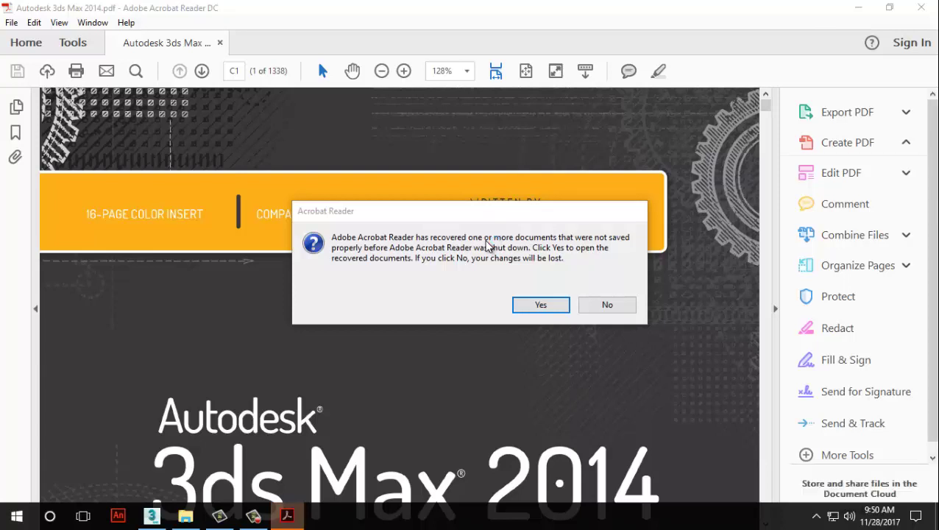
{"action": "left_click", "coordinate": [634, 306]}
{"action": "scroll", "coordinate": [570, 246], "scroll_direction": "down", "scroll_amount": 5}
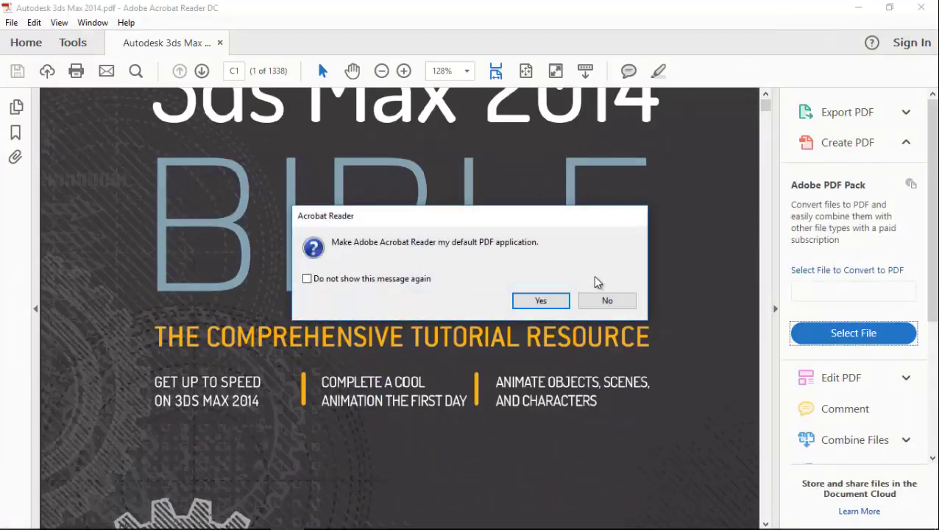
{"action": "left_click", "coordinate": [607, 301]}
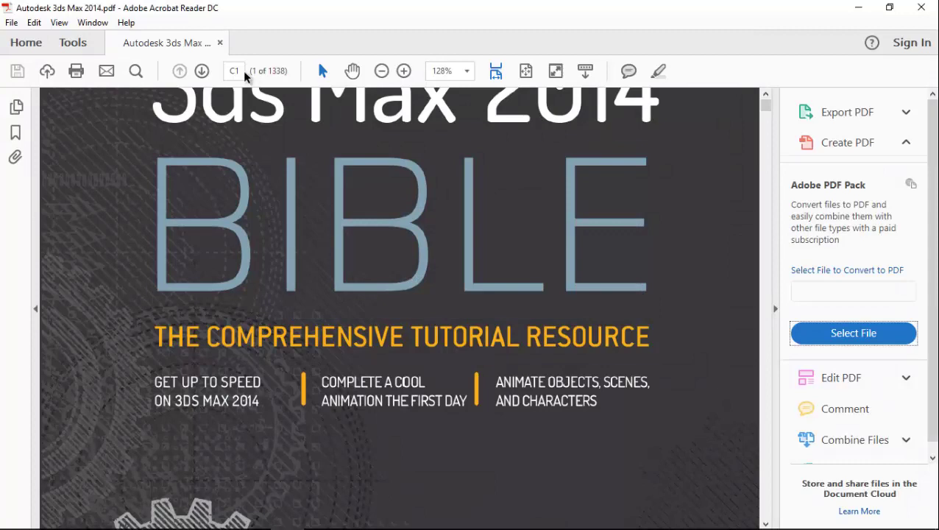
Go to page 141 of the 3ds Max 2014 Bible.
{"action": "left_click", "coordinate": [236, 71]}
{"action": "type", "text": "141"}
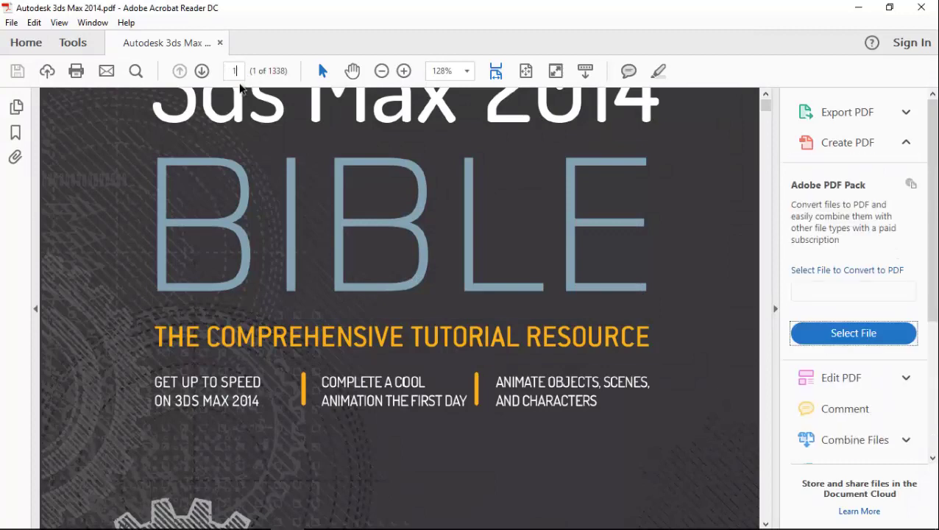
{"action": "key", "text": "Return"}
Read the sections on mismatched units, rescaling world units, creating primitive objects and the Create panel on pages 141 to 143.
{"action": "scroll", "coordinate": [366, 294], "scroll_direction": "down", "scroll_amount": 1}
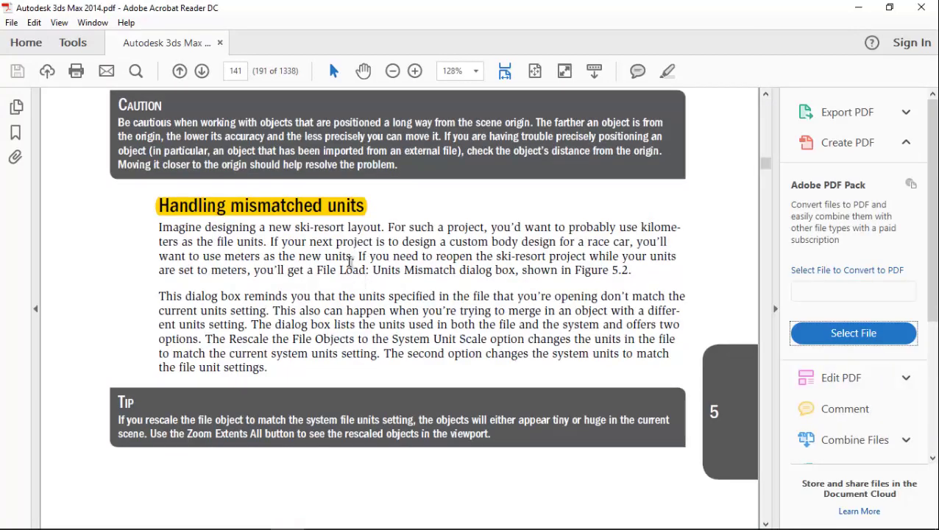
{"action": "scroll", "coordinate": [353, 273], "scroll_direction": "down", "scroll_amount": 6}
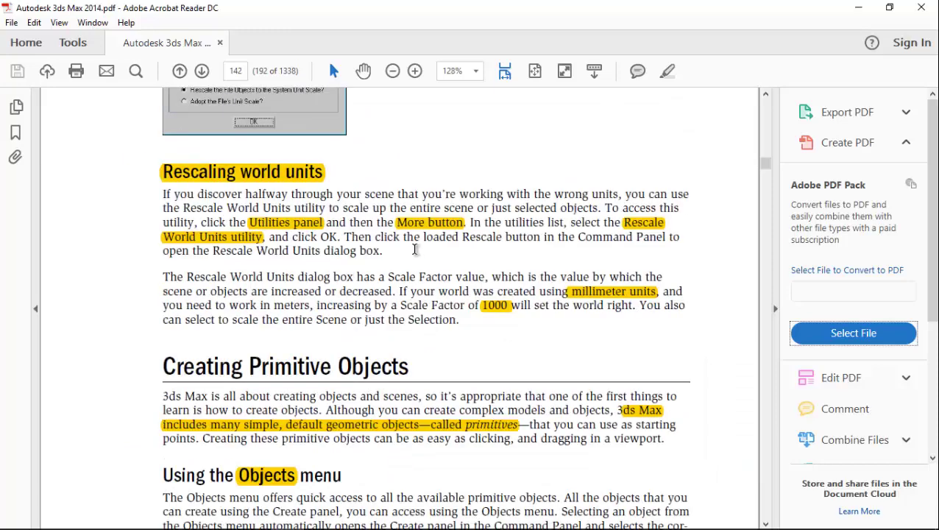
{"action": "scroll", "coordinate": [403, 261], "scroll_direction": "down", "scroll_amount": 8}
{"action": "scroll", "coordinate": [403, 263], "scroll_direction": "up", "scroll_amount": 3}
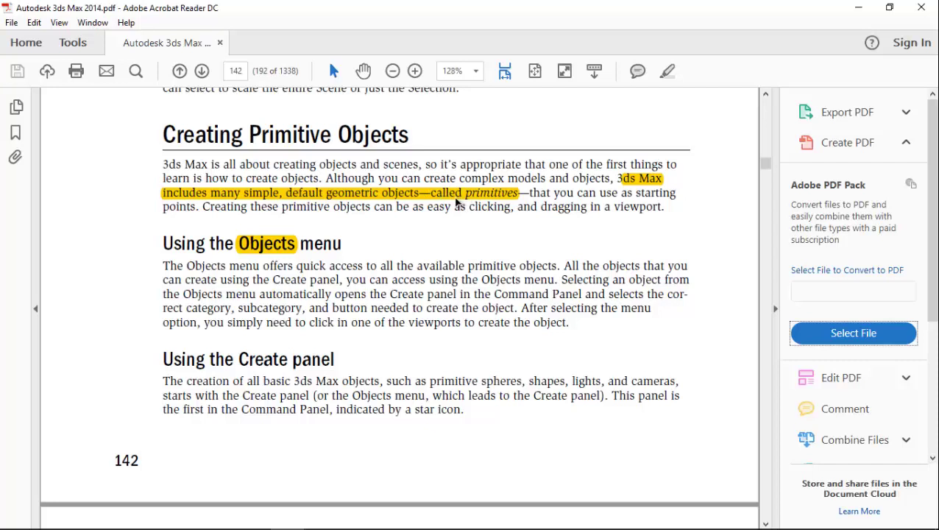
{"action": "scroll", "coordinate": [480, 195], "scroll_direction": "down", "scroll_amount": 5}
{"action": "scroll", "coordinate": [479, 193], "scroll_direction": "up", "scroll_amount": 4}
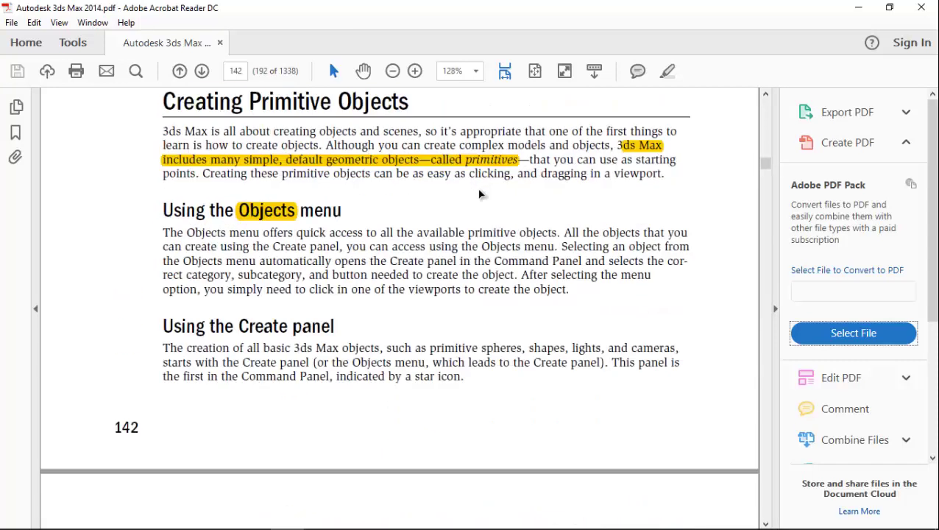
{"action": "left_click_drag", "start_coordinate": [364, 209], "coordinate": [450, 220]}
{"action": "scroll", "coordinate": [421, 229], "scroll_direction": "down", "scroll_amount": 4}
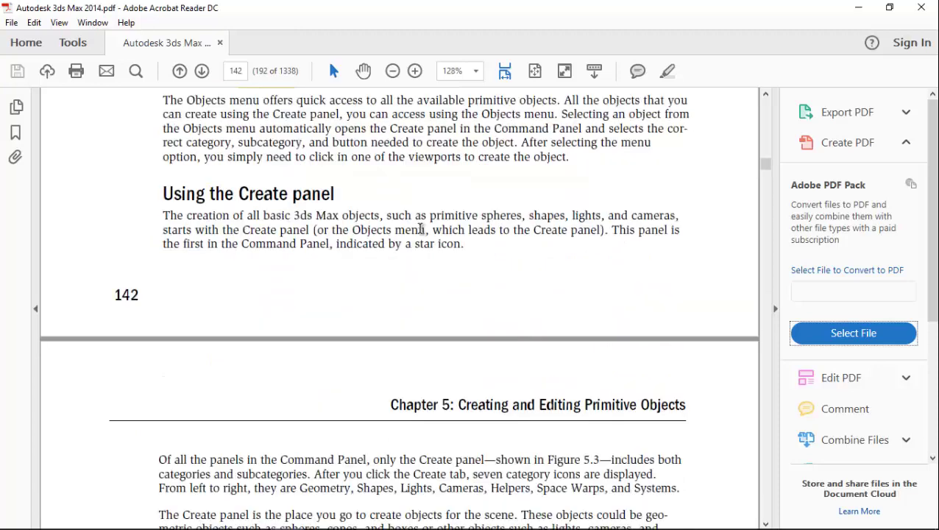
{"action": "scroll", "coordinate": [421, 229], "scroll_direction": "down", "scroll_amount": 3}
{"action": "scroll", "coordinate": [418, 214], "scroll_direction": "down", "scroll_amount": 3}
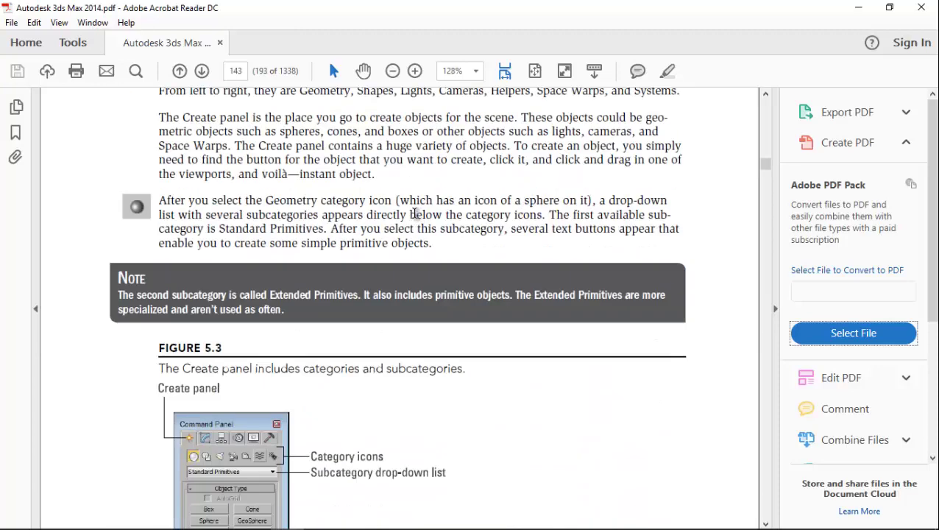
{"action": "scroll", "coordinate": [403, 243], "scroll_direction": "down", "scroll_amount": 3}
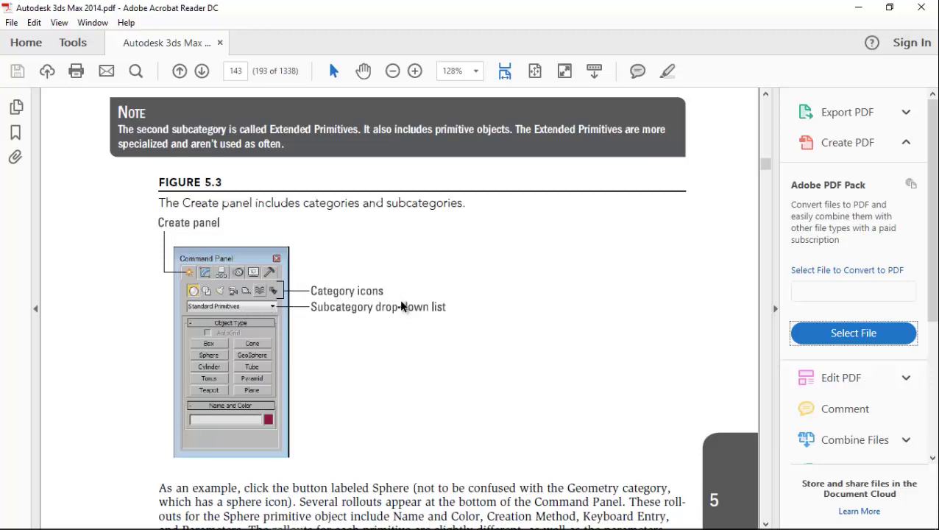
{"action": "scroll", "coordinate": [402, 306], "scroll_direction": "down", "scroll_amount": 3}
{"action": "scroll", "coordinate": [398, 214], "scroll_direction": "down", "scroll_amount": 5}
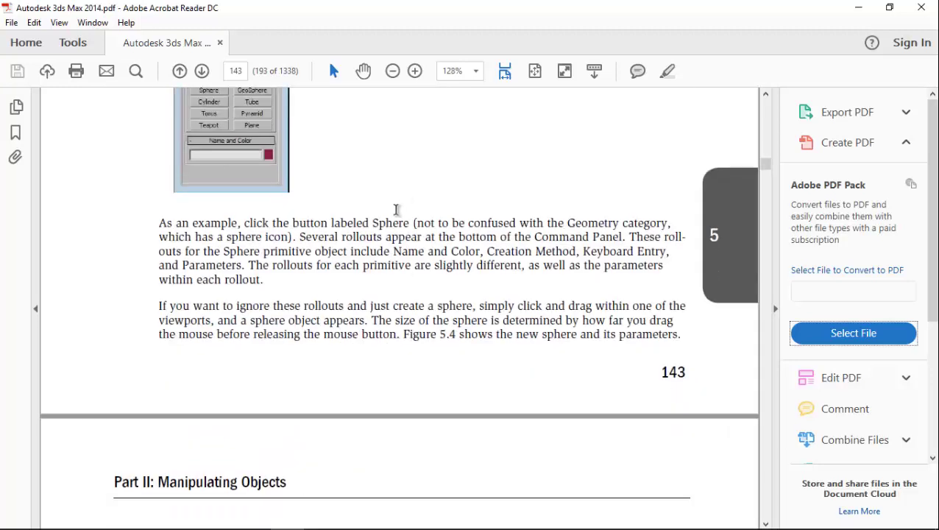
{"action": "scroll", "coordinate": [398, 214], "scroll_direction": "up", "scroll_amount": 6}
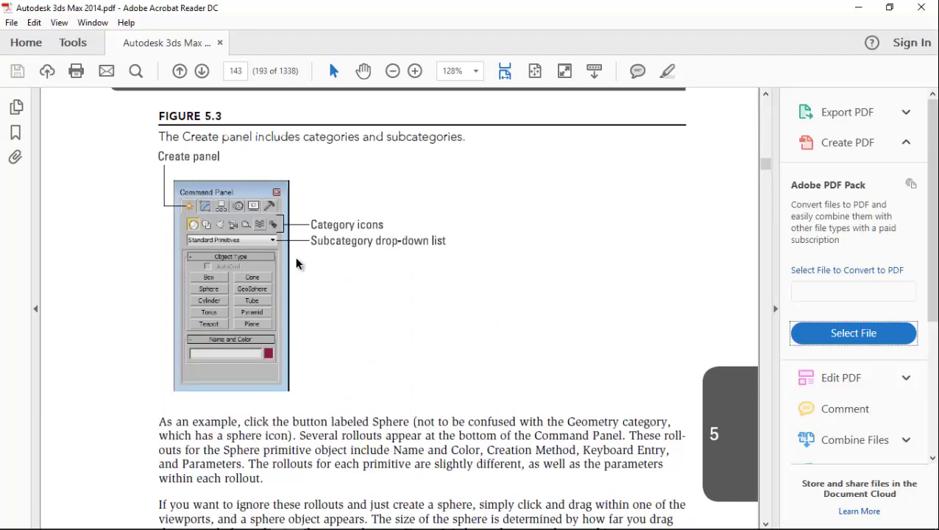
Read the sections on naming and renaming objects and assigning colors on pages 144 and 145.
{"action": "scroll", "coordinate": [291, 245], "scroll_direction": "down", "scroll_amount": 15}
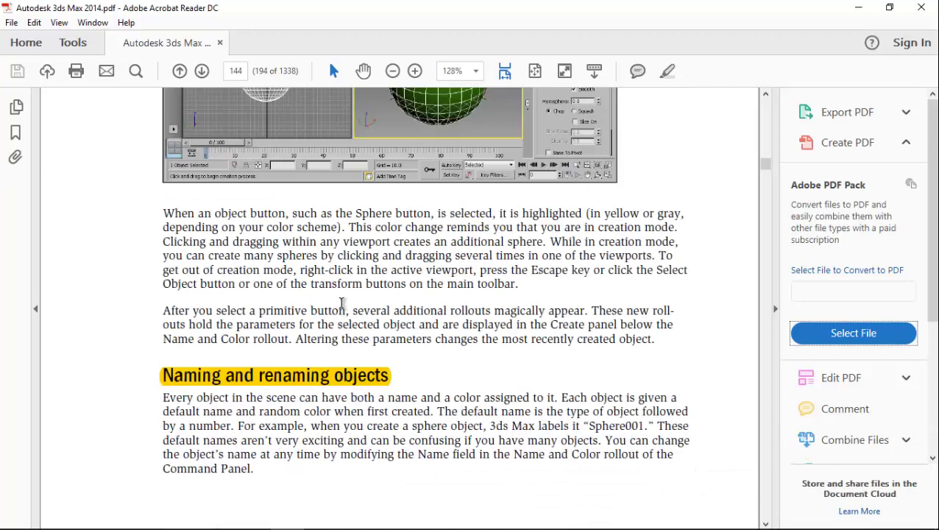
{"action": "scroll", "coordinate": [338, 301], "scroll_direction": "down", "scroll_amount": 6}
{"action": "scroll", "coordinate": [340, 280], "scroll_direction": "down", "scroll_amount": 5}
{"action": "scroll", "coordinate": [331, 228], "scroll_direction": "up", "scroll_amount": 5}
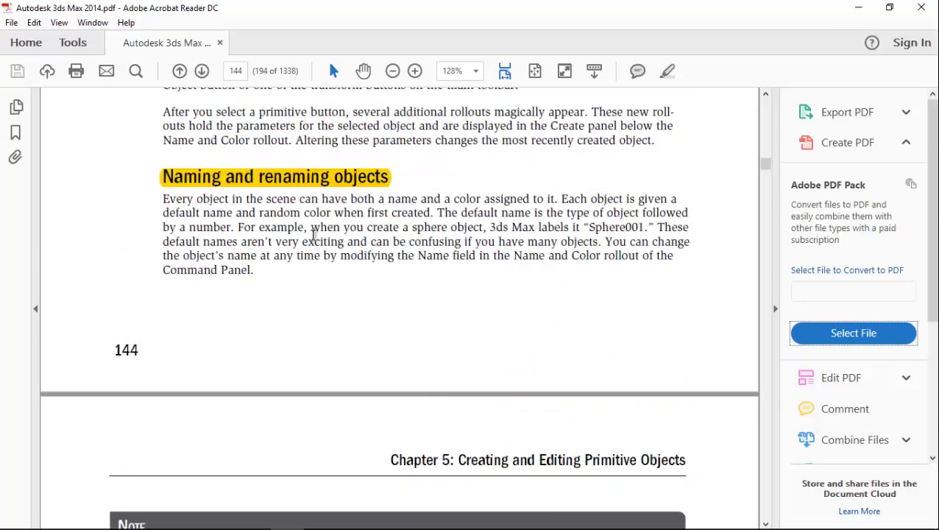
{"action": "scroll", "coordinate": [321, 241], "scroll_direction": "down", "scroll_amount": 12}
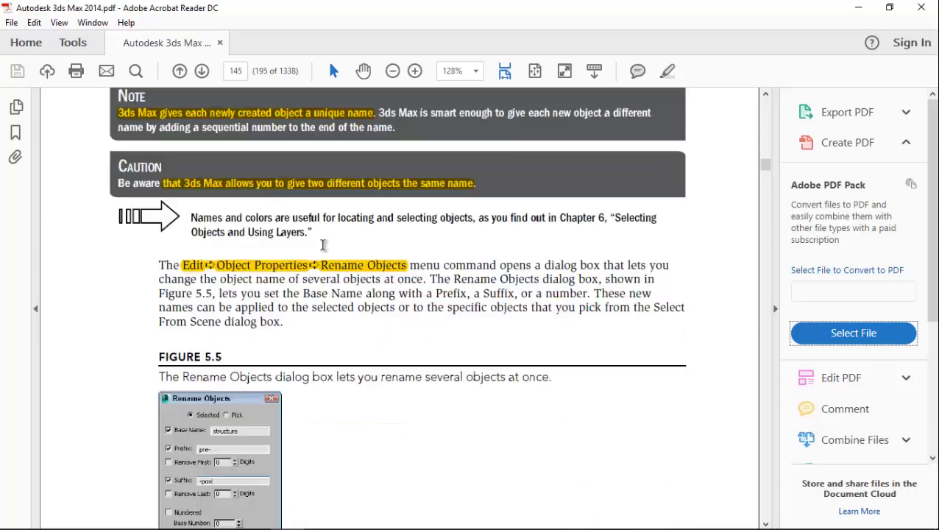
{"action": "scroll", "coordinate": [321, 236], "scroll_direction": "down", "scroll_amount": 7}
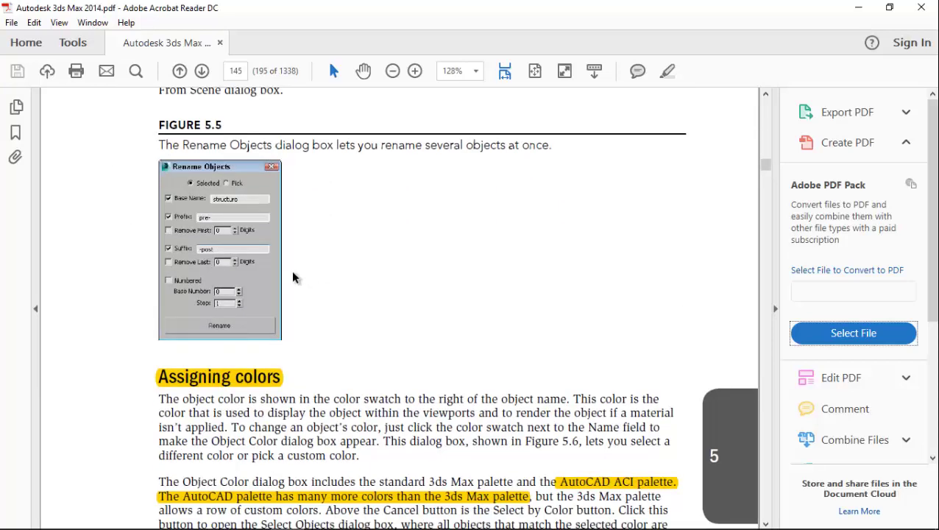
{"action": "scroll", "coordinate": [293, 278], "scroll_direction": "down", "scroll_amount": 6}
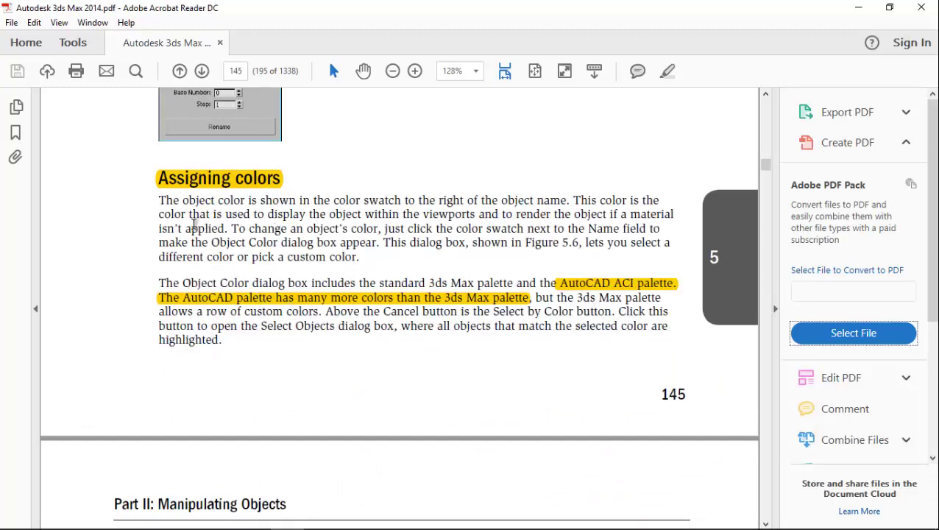
{"action": "scroll", "coordinate": [279, 221], "scroll_direction": "down", "scroll_amount": 1}
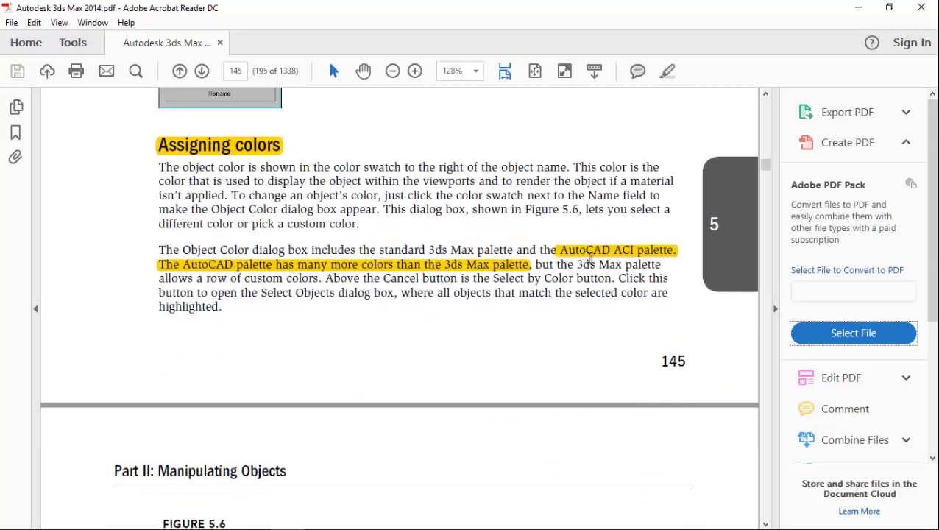
{"action": "scroll", "coordinate": [472, 195], "scroll_direction": "up", "scroll_amount": 2}
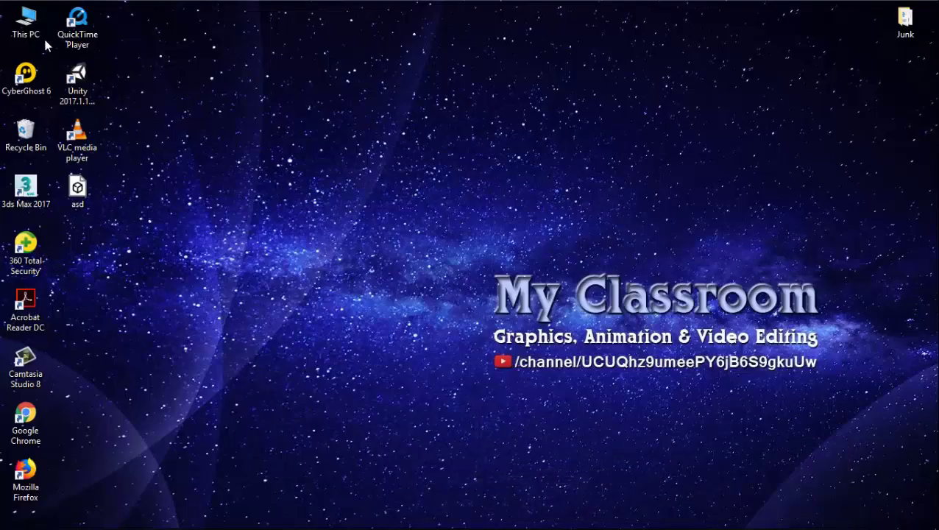
Browse in File Explorer to the AppData folder of the user's profile under Users on Local Disk (C:).
{"action": "double_click", "coordinate": [37, 14]}
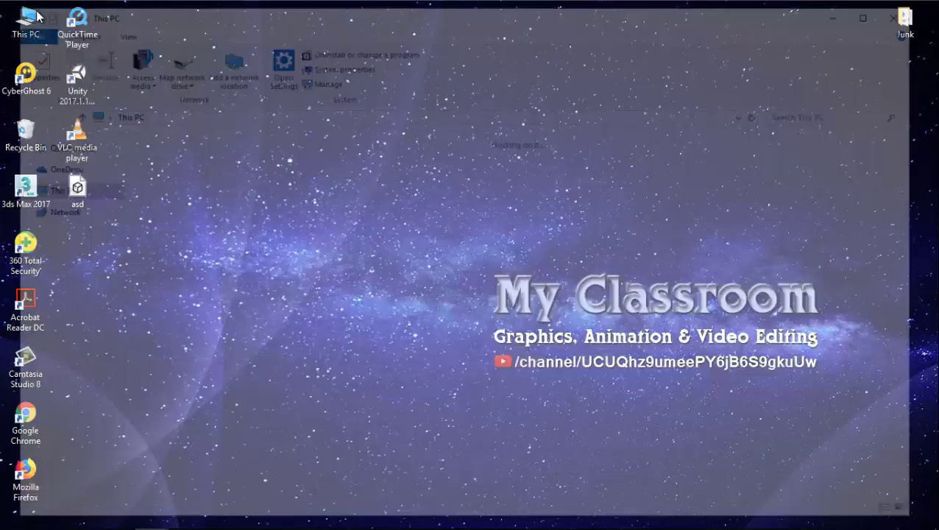
{"action": "left_click", "coordinate": [184, 272]}
{"action": "double_click", "coordinate": [181, 268]}
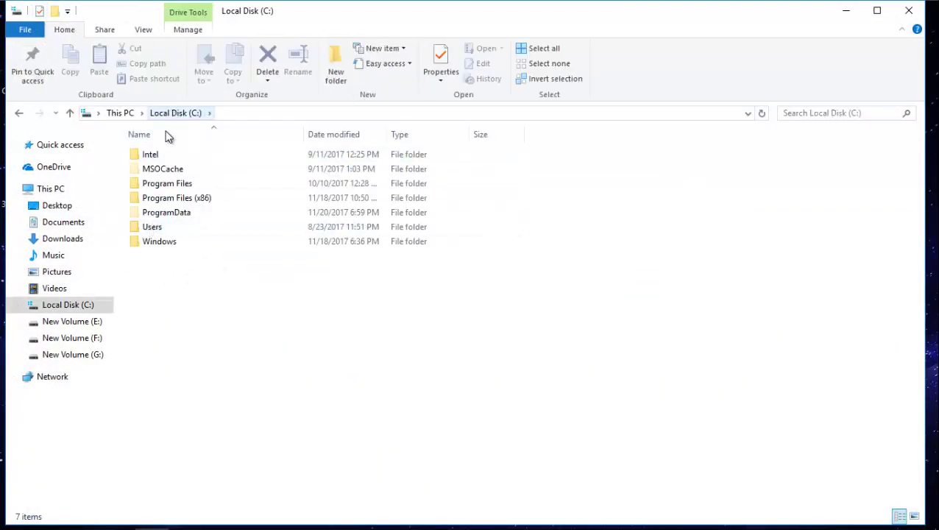
{"action": "double_click", "coordinate": [152, 228]}
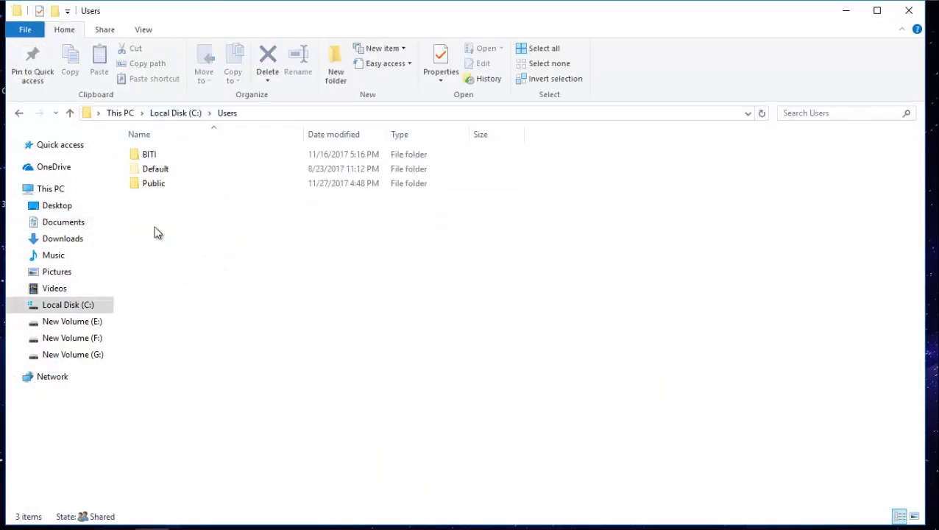
{"action": "double_click", "coordinate": [159, 154]}
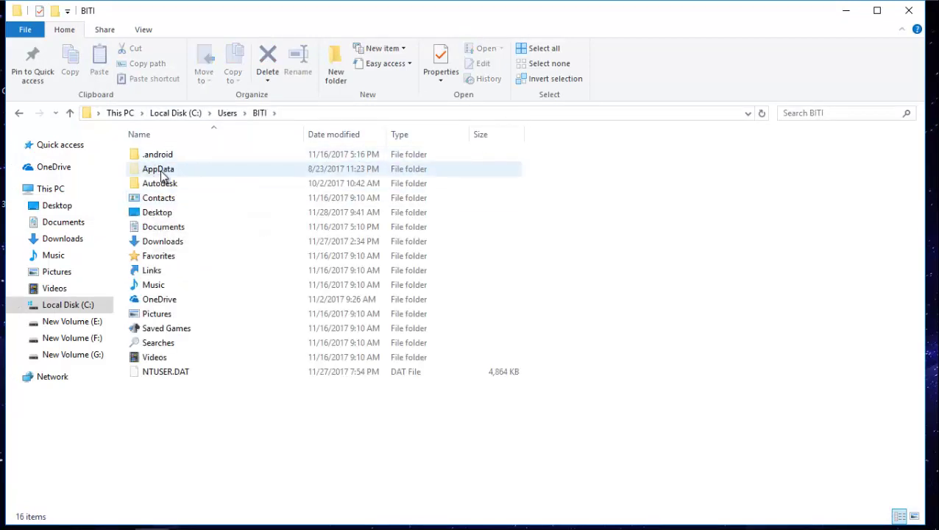
{"action": "double_click", "coordinate": [160, 174]}
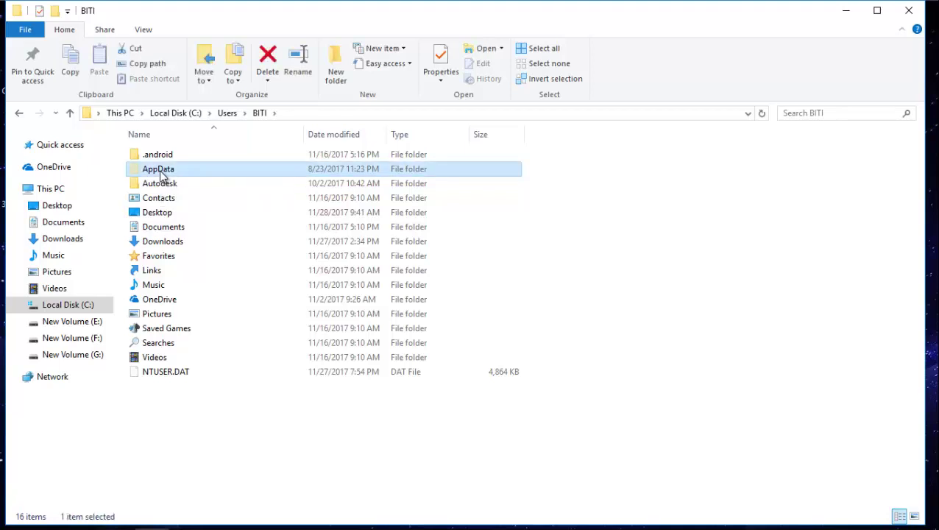
Continue into Local, Autodesk, 3dsMax, 2017 - 64bit and ENU to locate the 3dsmax configuration file.
{"action": "double_click", "coordinate": [151, 156]}
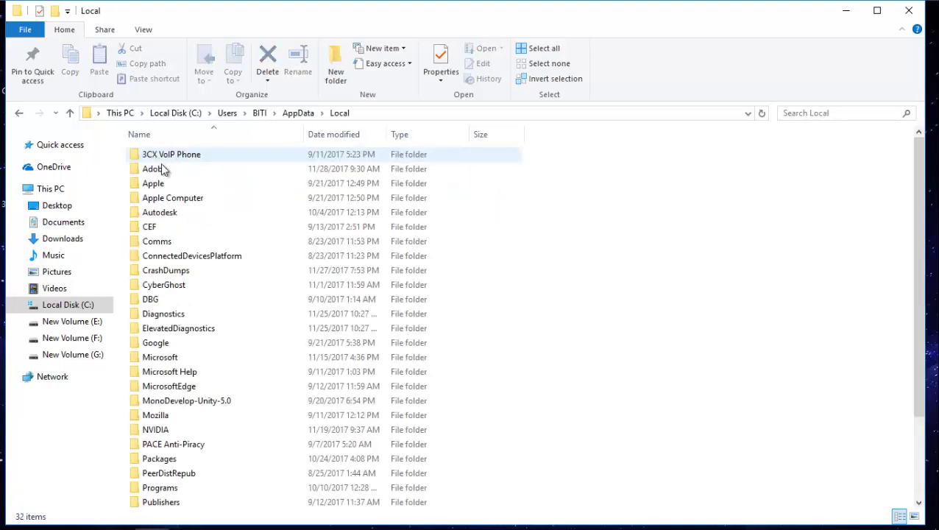
{"action": "left_click", "coordinate": [160, 197]}
{"action": "double_click", "coordinate": [164, 214]}
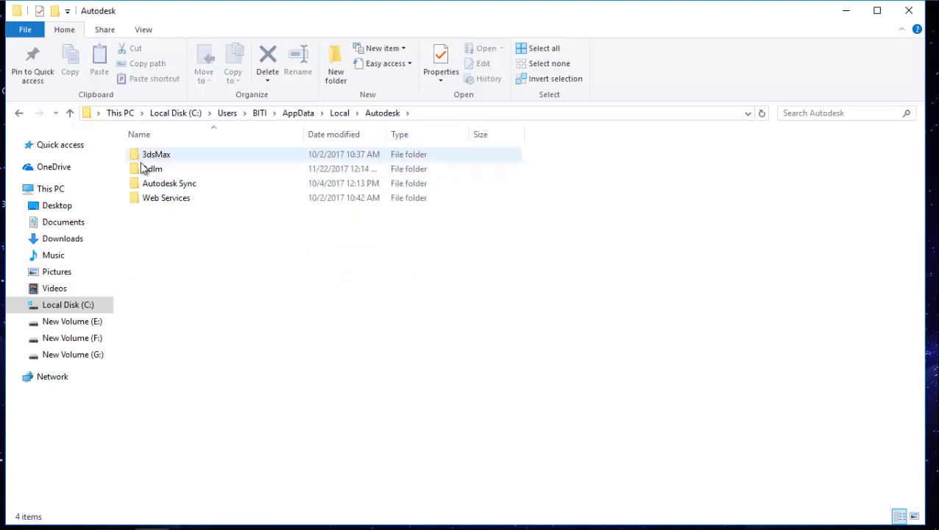
{"action": "double_click", "coordinate": [159, 157]}
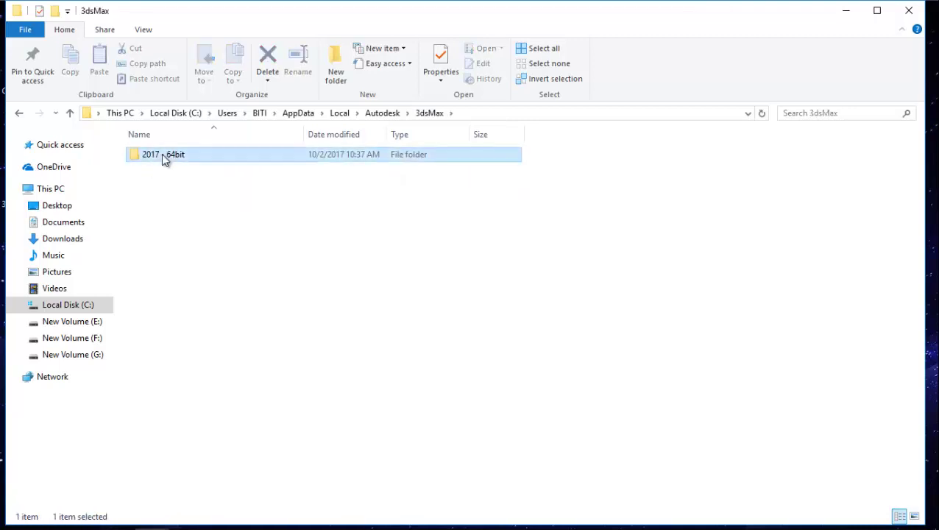
{"action": "double_click", "coordinate": [162, 155]}
{"action": "double_click", "coordinate": [141, 156]}
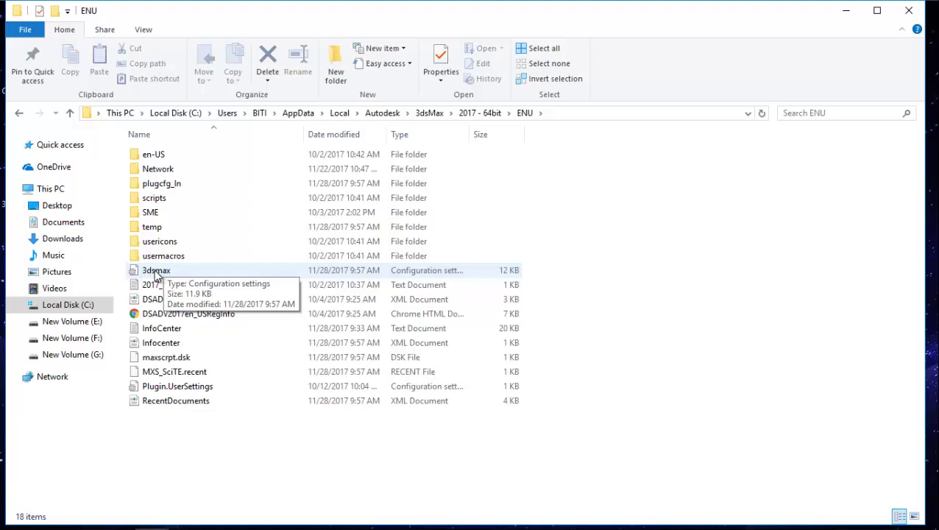
Minimize the File Explorer window and launch 3ds Max 2017 as administrator from the desktop.
{"action": "left_click", "coordinate": [846, 10]}
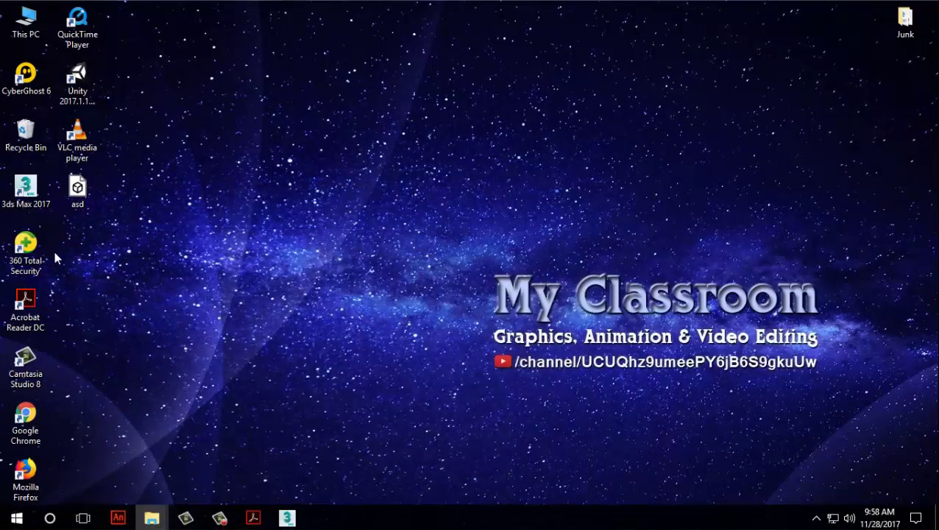
{"action": "right_click", "coordinate": [33, 201]}
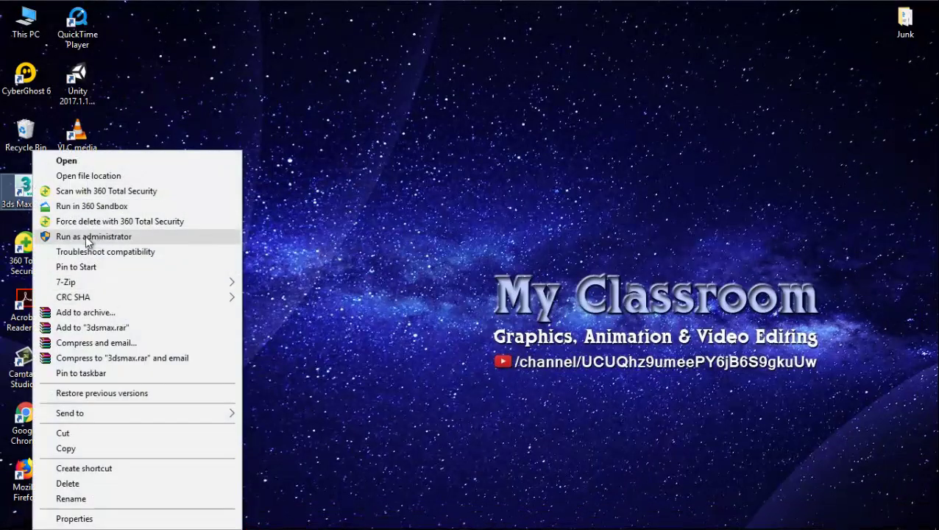
{"action": "left_click", "coordinate": [87, 236]}
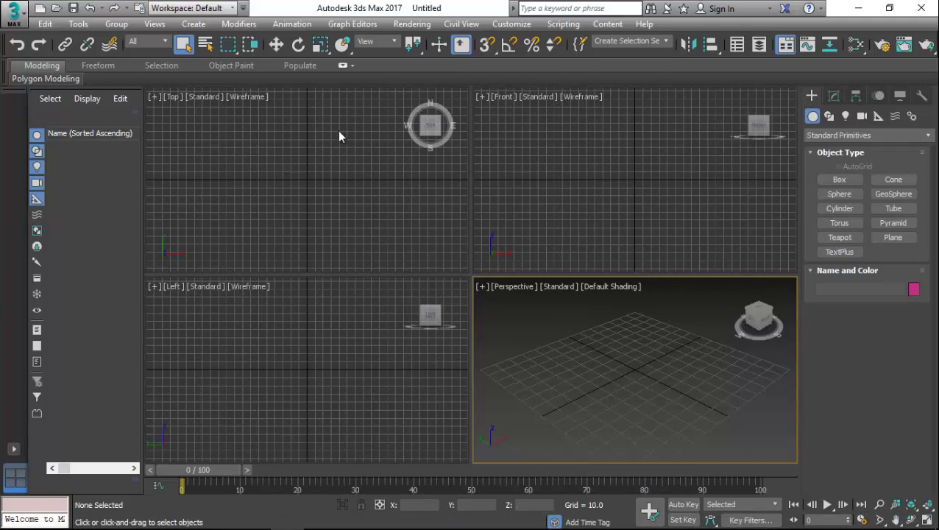
Create a box in the Perspective viewport, about 69 long, 44 wide and 41 high.
{"action": "left_click", "coordinate": [853, 182]}
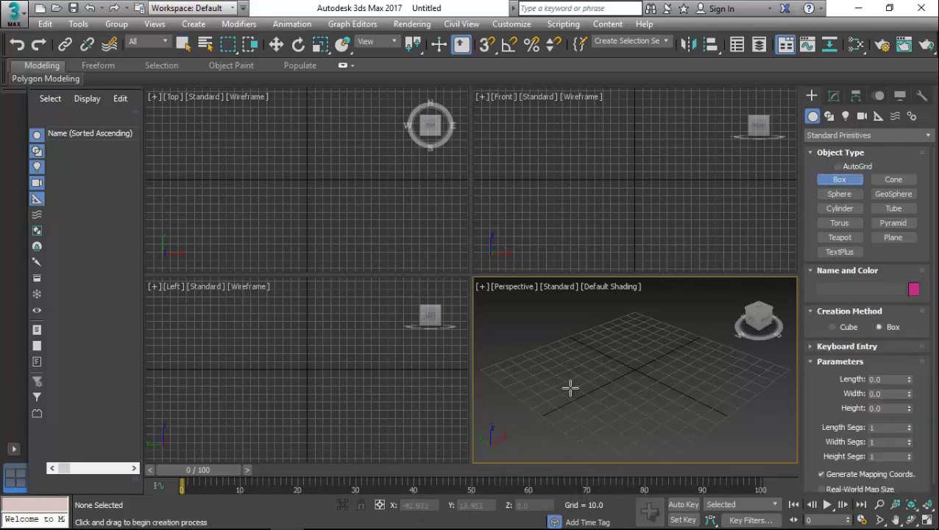
{"action": "left_click_drag", "start_coordinate": [568, 388], "coordinate": [706, 401]}
{"action": "left_click", "coordinate": [688, 324]}
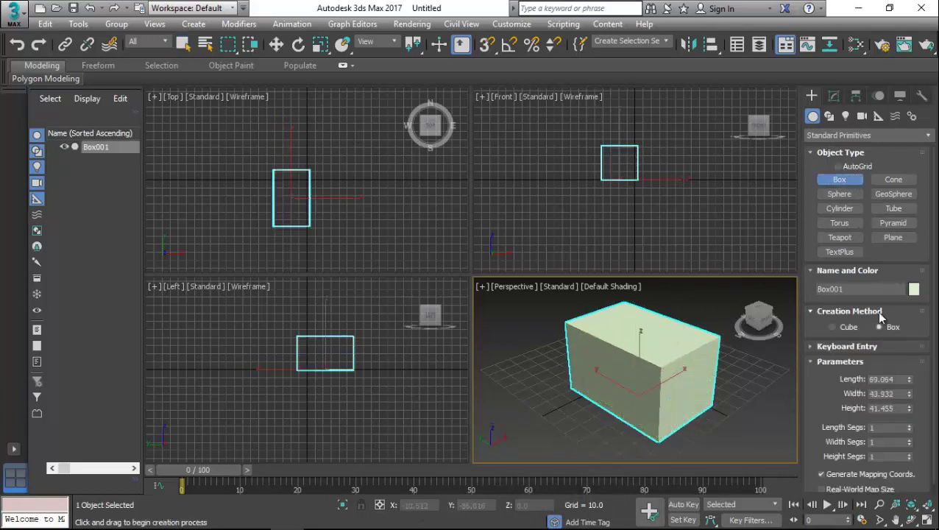
{"action": "scroll", "coordinate": [880, 312], "scroll_direction": "down", "scroll_amount": 1}
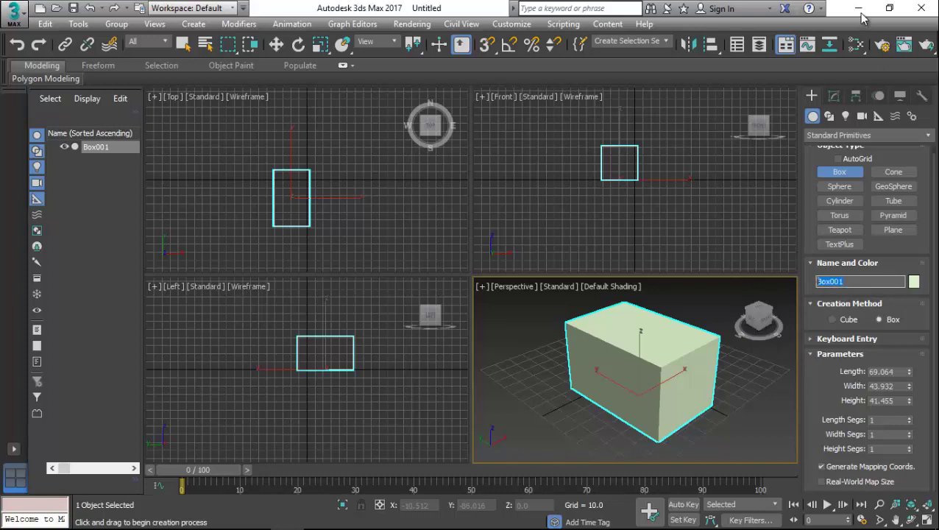
Review the box's modifier stack and parameters, inspect its object properties, and close the Object Properties dialog.
{"action": "left_click", "coordinate": [834, 96]}
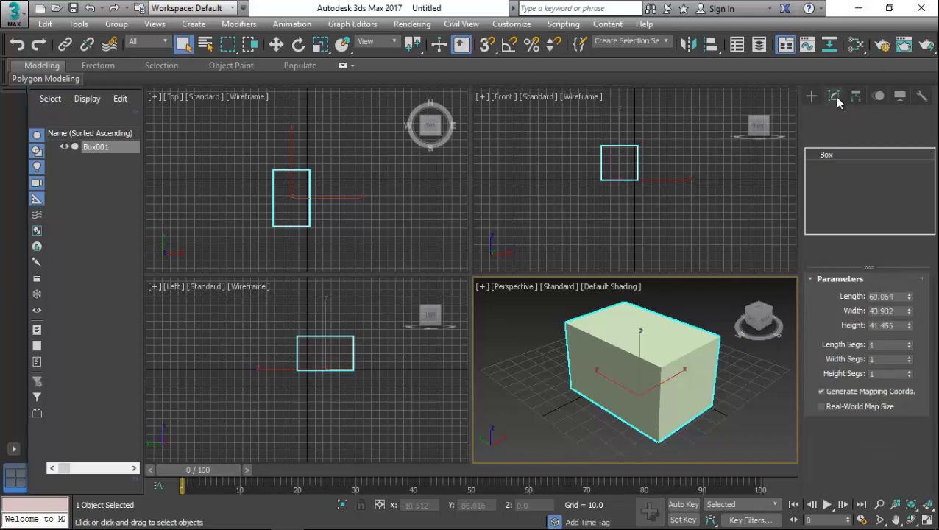
{"action": "right_click", "coordinate": [662, 359]}
{"action": "left_click", "coordinate": [702, 458]}
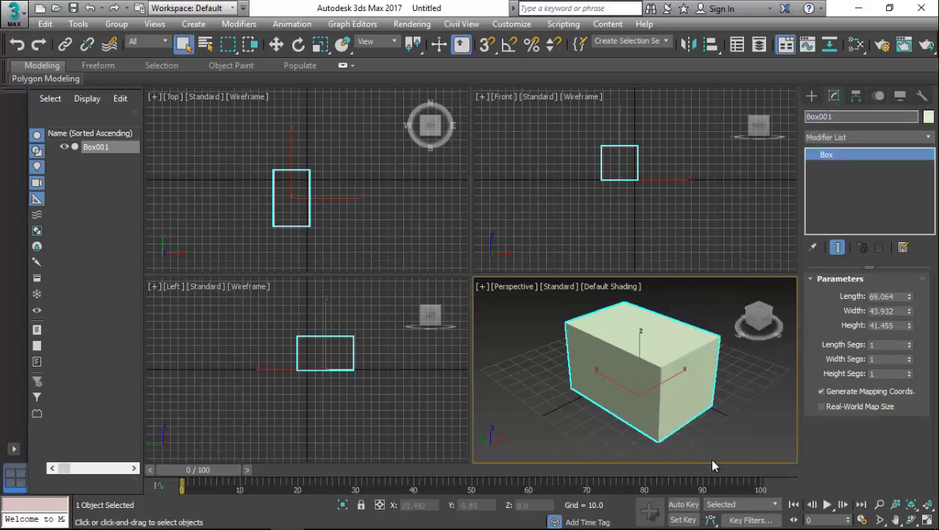
{"action": "left_click", "coordinate": [591, 54]}
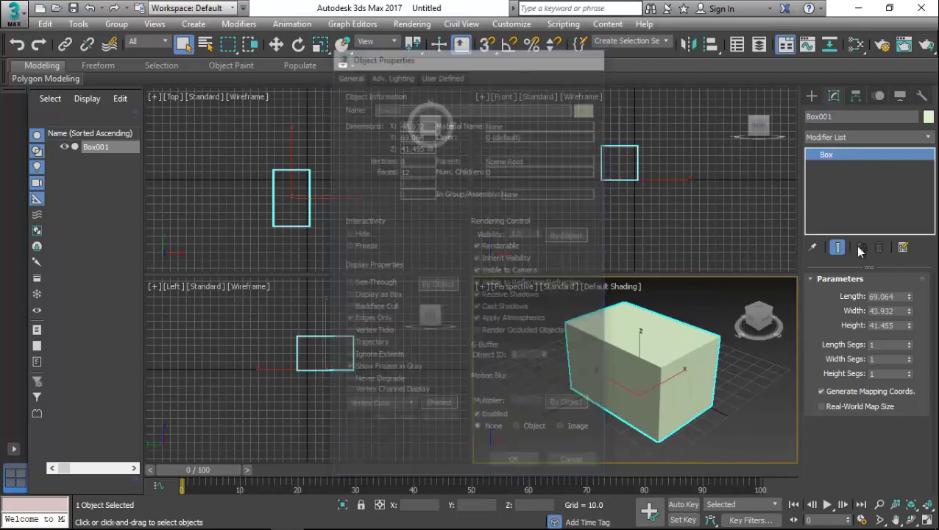
Compare the AutoCAD ACI and 3ds Max palettes in the box's object colour settings and check the selection-by-colour option.
{"action": "left_click", "coordinate": [813, 96]}
{"action": "left_click", "coordinate": [913, 289]}
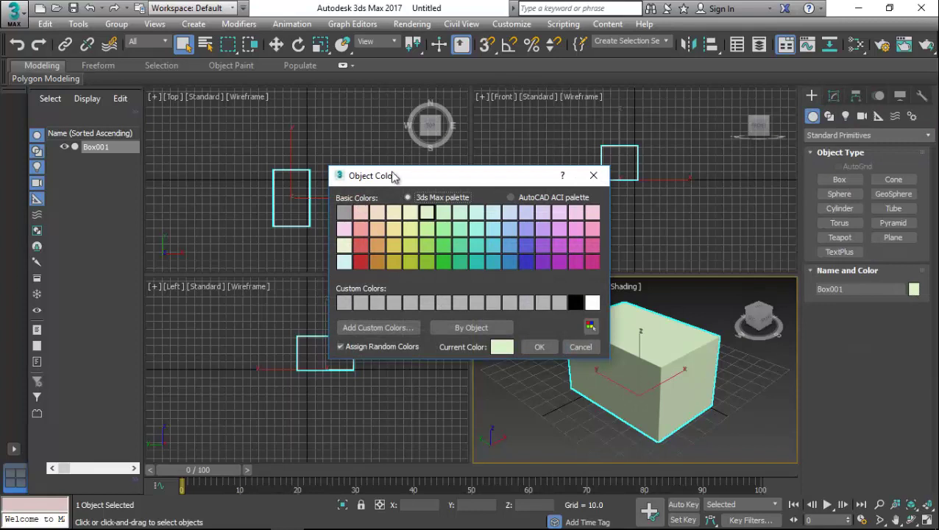
{"action": "left_click", "coordinate": [537, 198]}
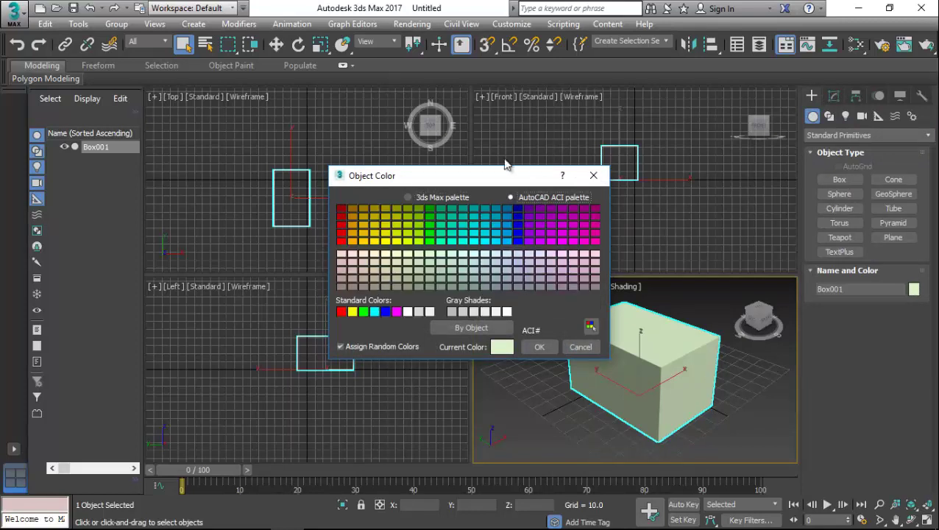
{"action": "left_click", "coordinate": [422, 196]}
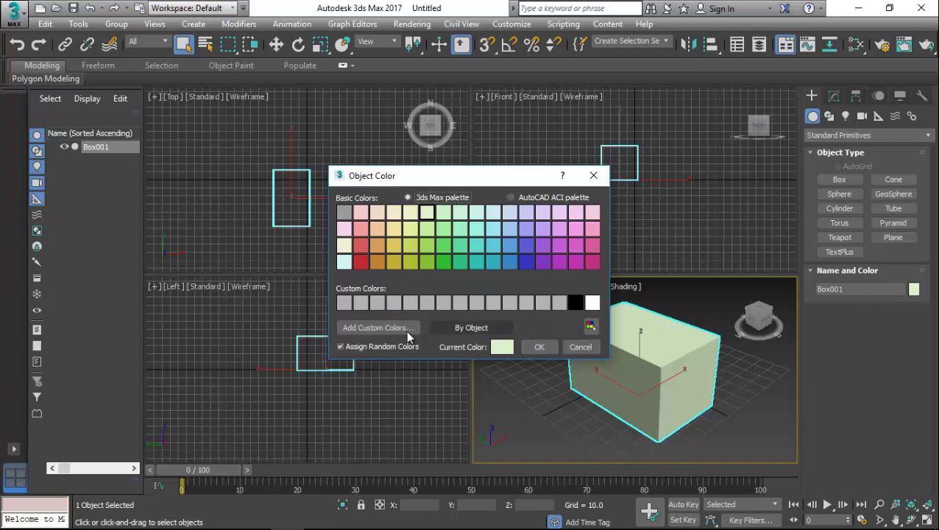
{"action": "left_click", "coordinate": [590, 325]}
{"action": "left_click", "coordinate": [308, 14]}
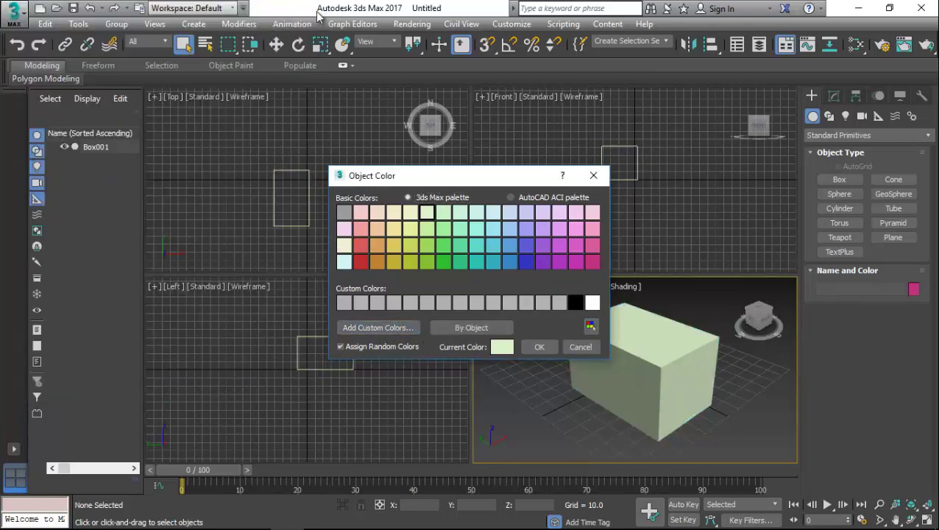
Inspect the Color Selector for the current object colour and close both colour dialogs without choosing a colour.
{"action": "left_click", "coordinate": [501, 347]}
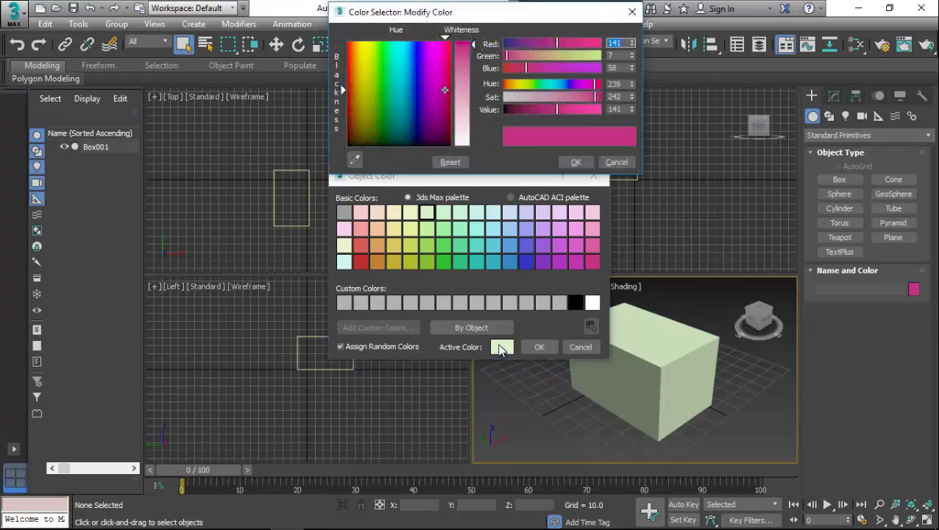
{"action": "left_click_drag", "start_coordinate": [409, 15], "coordinate": [245, 43]}
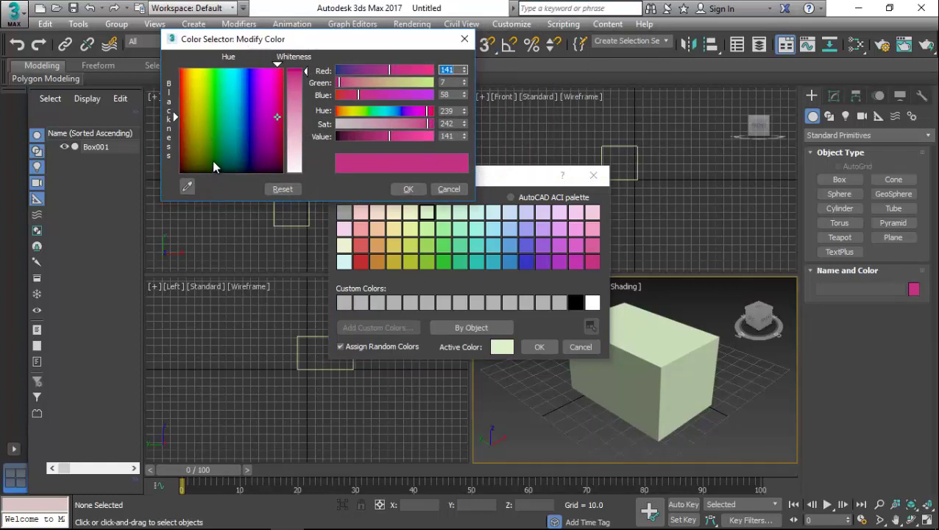
{"action": "left_click", "coordinate": [464, 39]}
{"action": "left_click", "coordinate": [594, 175]}
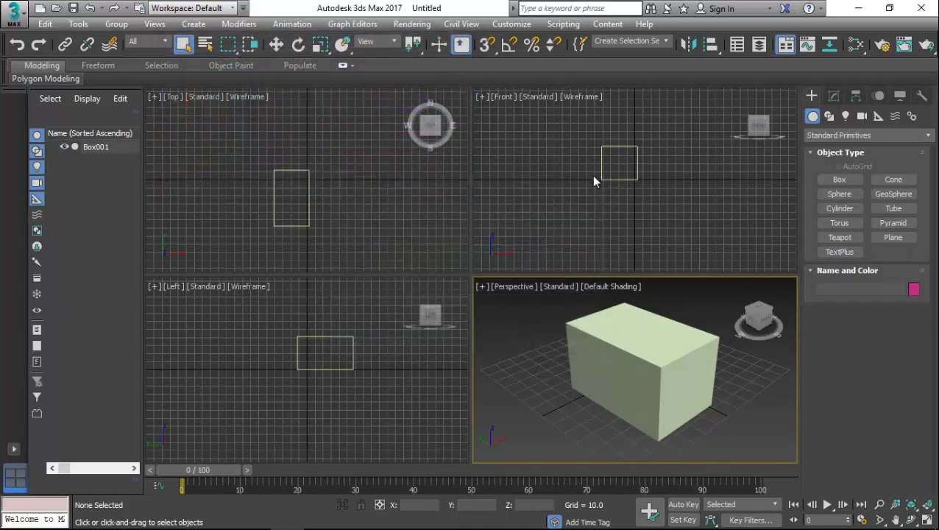
Select the existing box in the Perspective viewport and collapse the Name and Color and Object Type rollouts.
{"action": "left_click", "coordinate": [840, 180]}
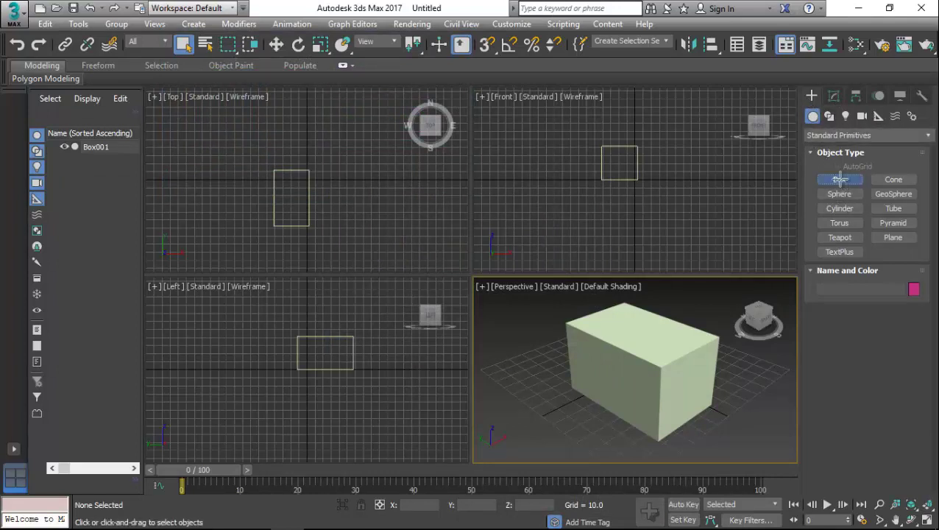
{"action": "right_click", "coordinate": [663, 329]}
{"action": "left_click", "coordinate": [627, 369]}
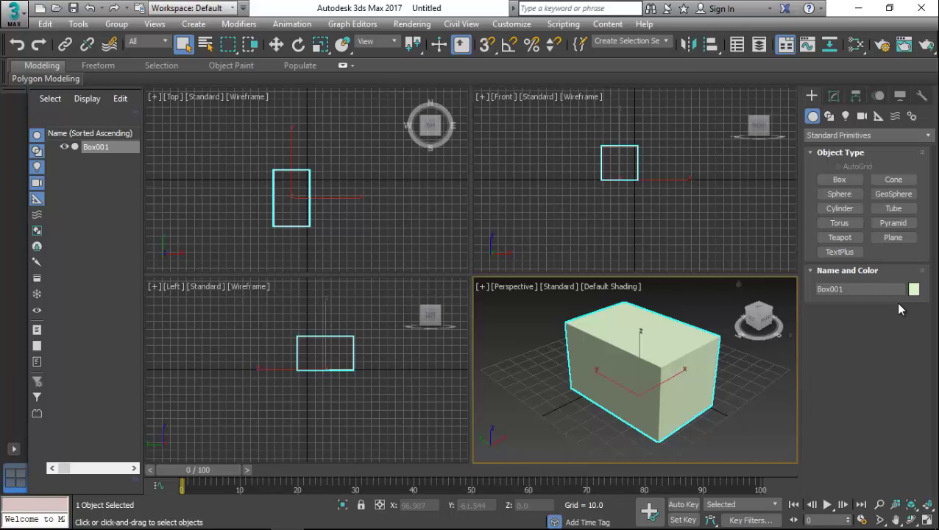
{"action": "left_click", "coordinate": [809, 270]}
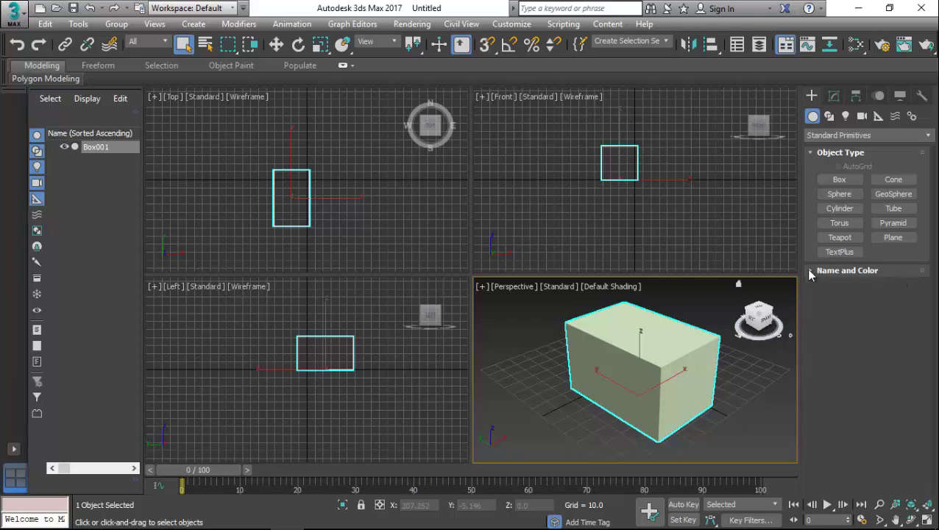
{"action": "left_click", "coordinate": [813, 152]}
Examine the list of geometry categories and the list of shape categories available for creating objects.
{"action": "left_click", "coordinate": [929, 137]}
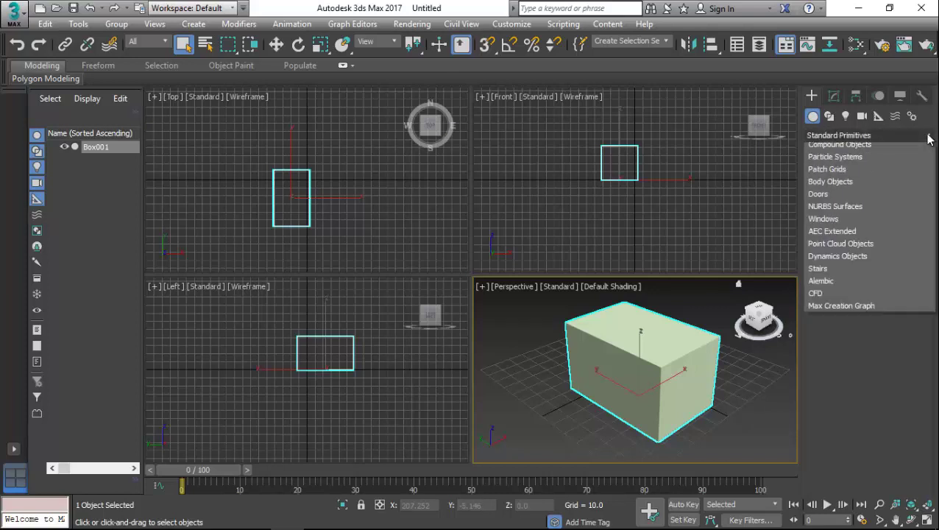
{"action": "left_click", "coordinate": [850, 403]}
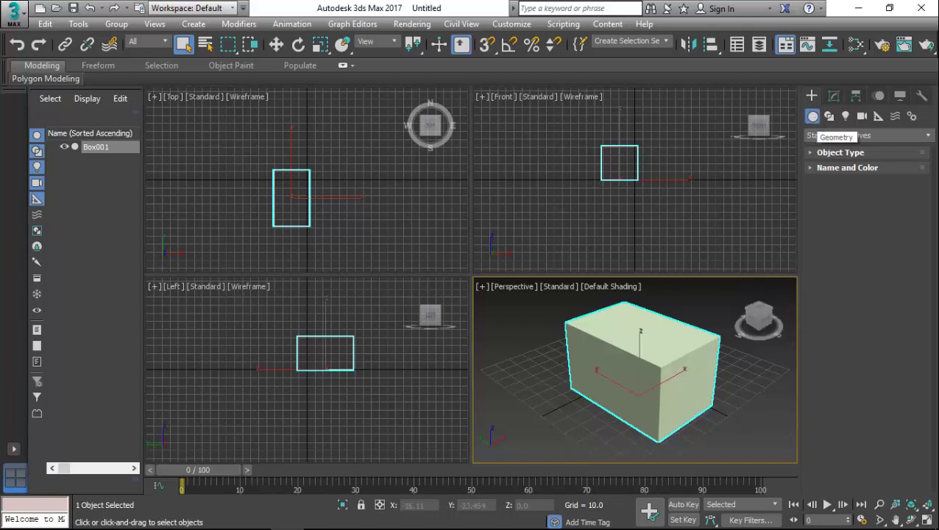
{"action": "left_click", "coordinate": [218, 519]}
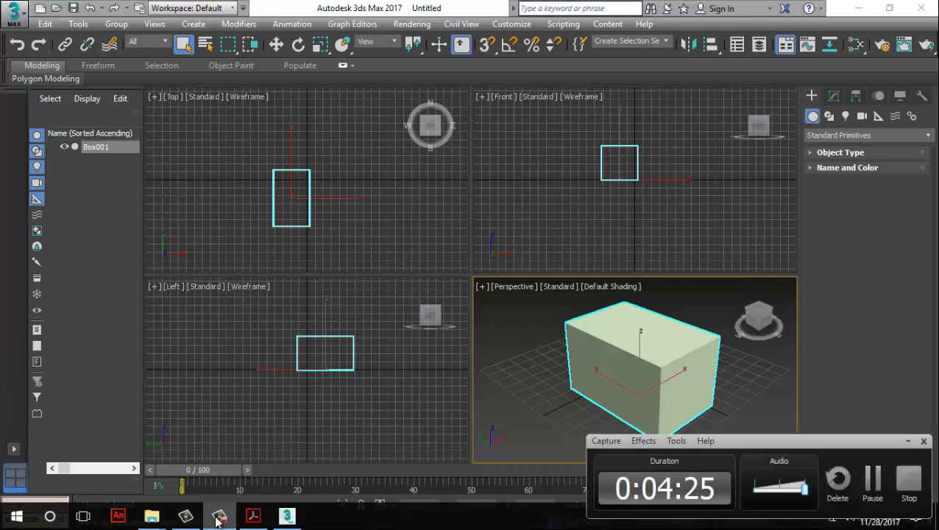
{"action": "left_click", "coordinate": [218, 519]}
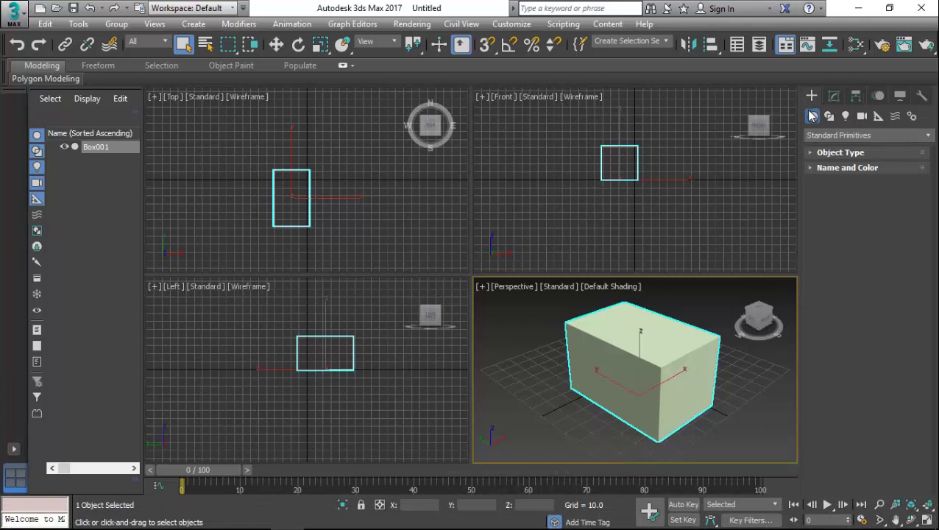
{"action": "left_click", "coordinate": [835, 140]}
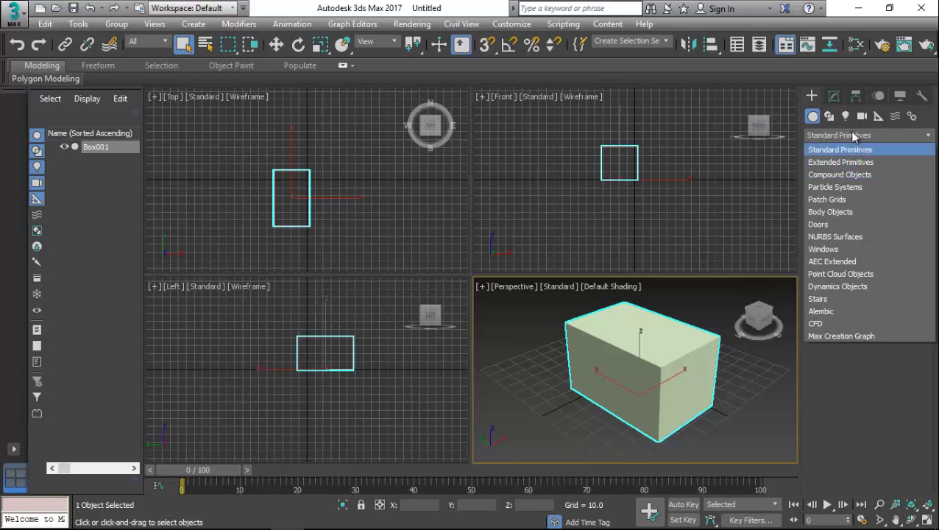
{"action": "left_click", "coordinate": [829, 116]}
{"action": "left_click", "coordinate": [846, 137]}
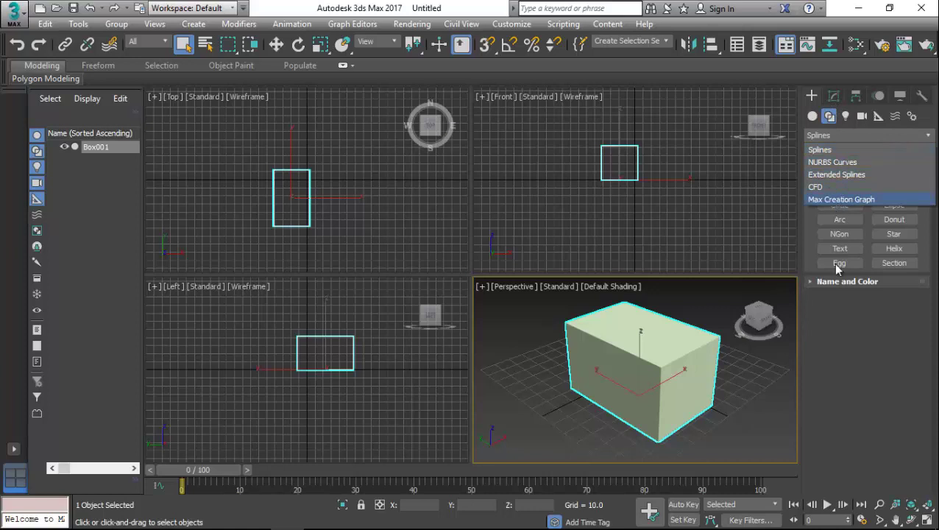
{"action": "left_click", "coordinate": [831, 391]}
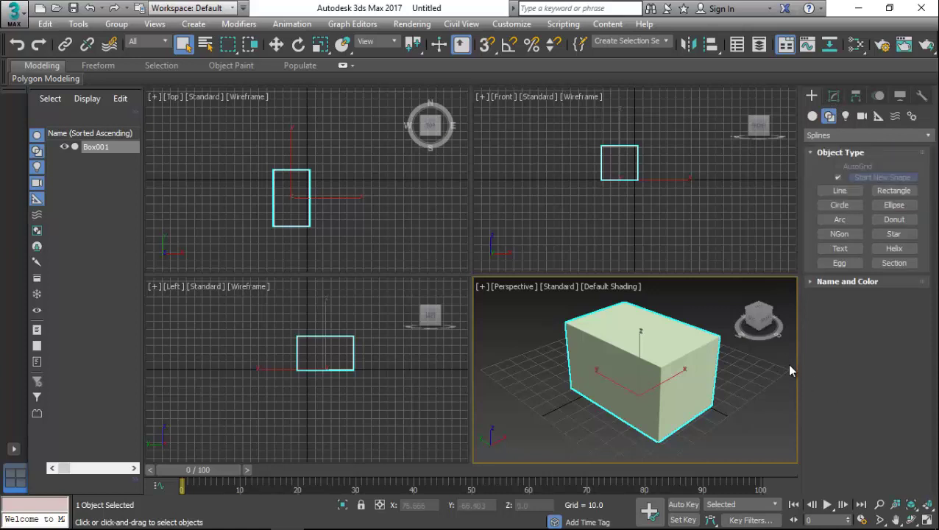
Deselect the box and review the view options offered for the Perspective viewport.
{"action": "left_click", "coordinate": [536, 321]}
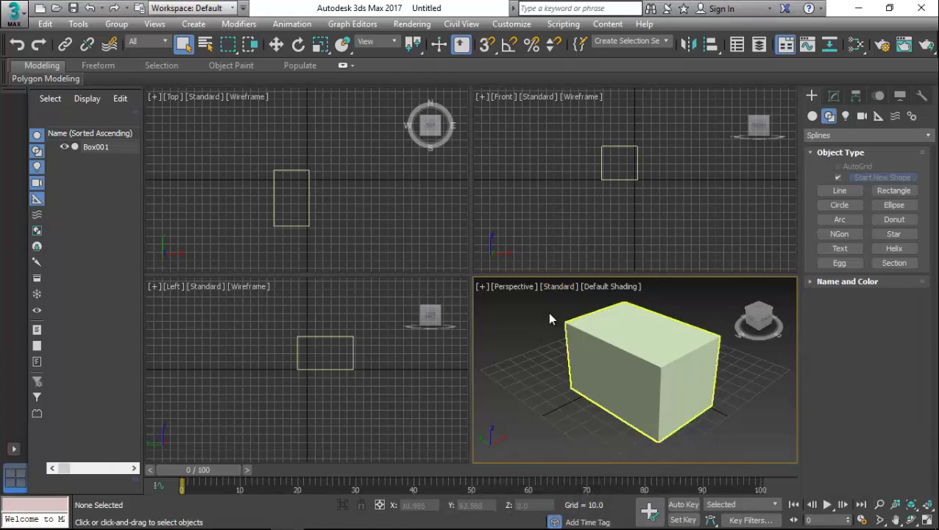
{"action": "left_click", "coordinate": [501, 288]}
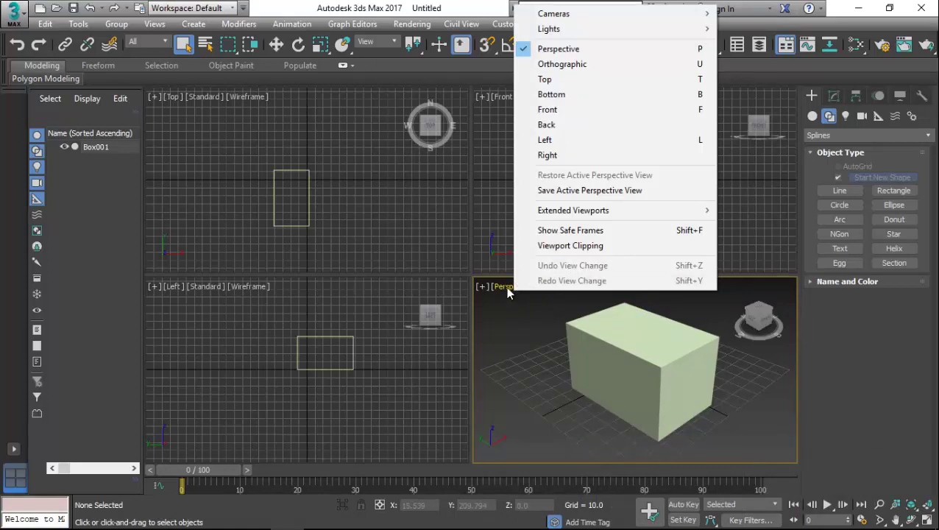
{"action": "left_click", "coordinate": [505, 286]}
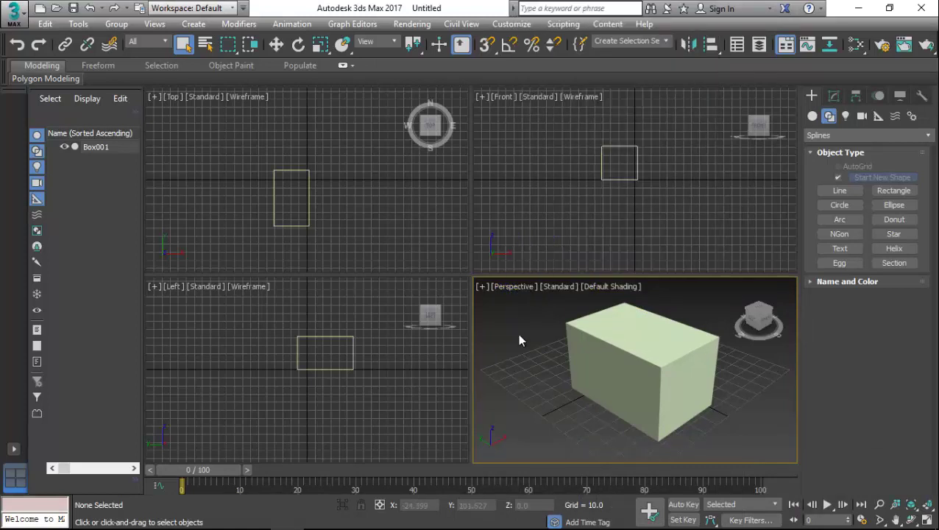
{"action": "left_click", "coordinate": [508, 284]}
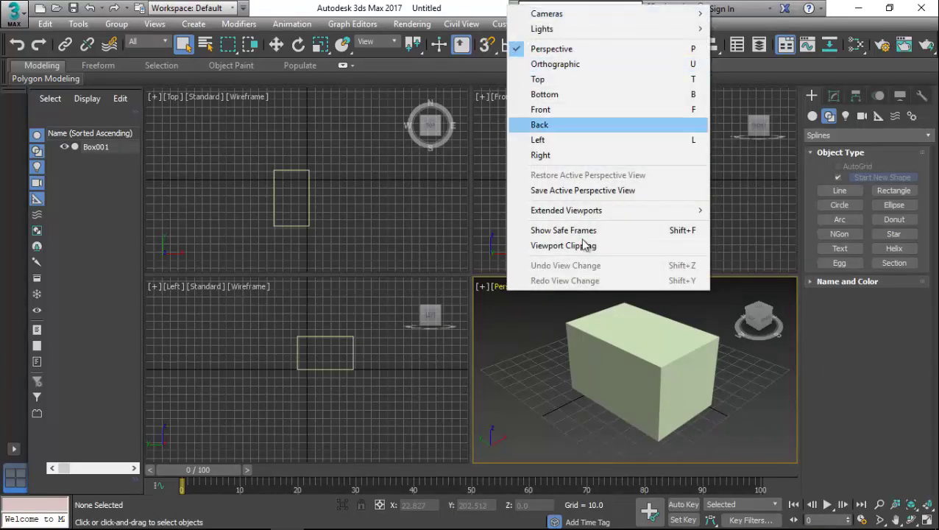
{"action": "left_click", "coordinate": [577, 310]}
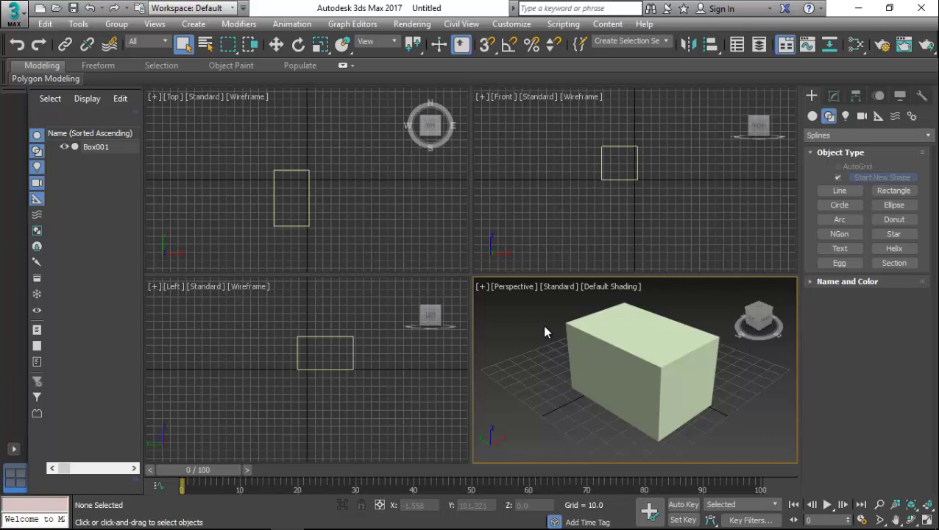
Switch to the Autodesk 3ds Max 2014 PDF in Adobe Acrobat Reader and go to page 169.
{"action": "mouse_move", "coordinate": [465, 526]}
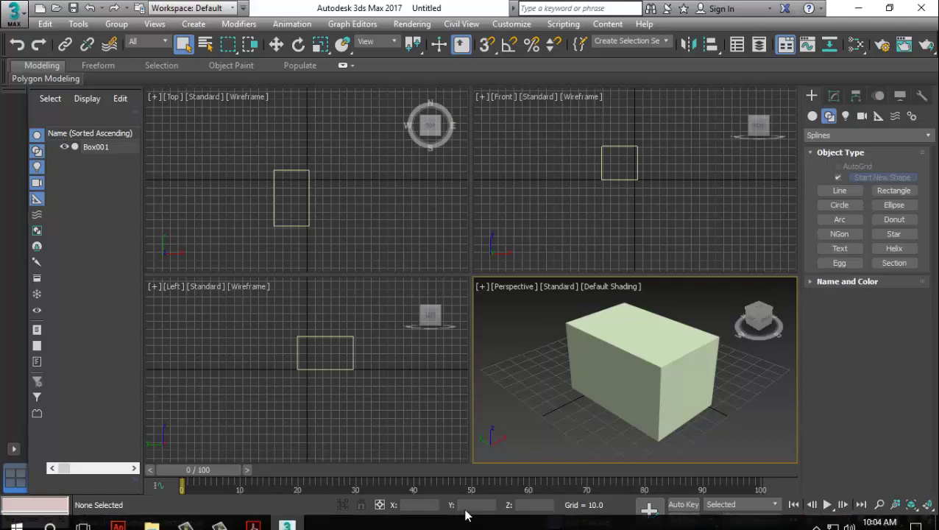
{"action": "left_click", "coordinate": [249, 518]}
{"action": "scroll", "coordinate": [363, 198], "scroll_direction": "up", "scroll_amount": 10}
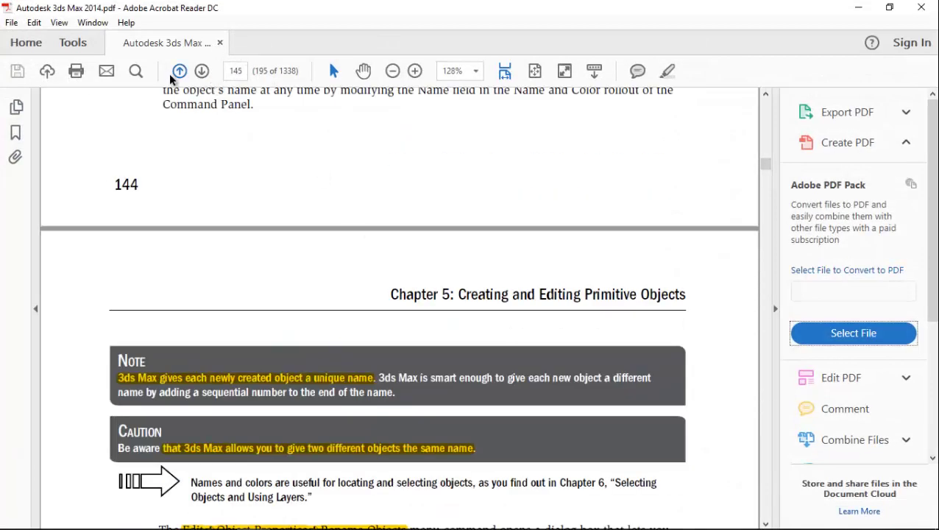
{"action": "left_click", "coordinate": [243, 72]}
{"action": "type", "text": "169"}
Read the Using Architecture Primitives and Using AEC Objects sections on page 169.
{"action": "scroll", "coordinate": [479, 145], "scroll_direction": "down", "scroll_amount": 5}
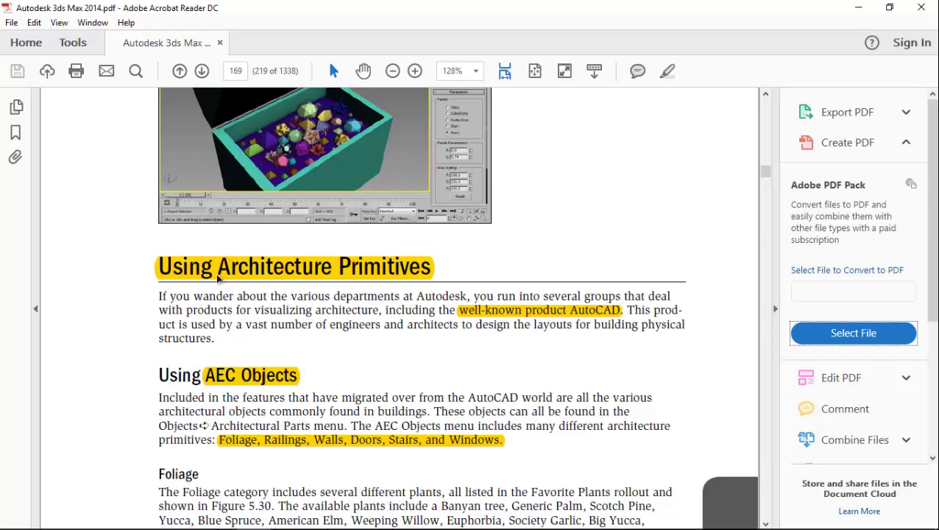
{"action": "scroll", "coordinate": [391, 317], "scroll_direction": "down", "scroll_amount": 3}
{"action": "scroll", "coordinate": [396, 316], "scroll_direction": "up", "scroll_amount": 3}
{"action": "scroll", "coordinate": [397, 315], "scroll_direction": "down", "scroll_amount": 4}
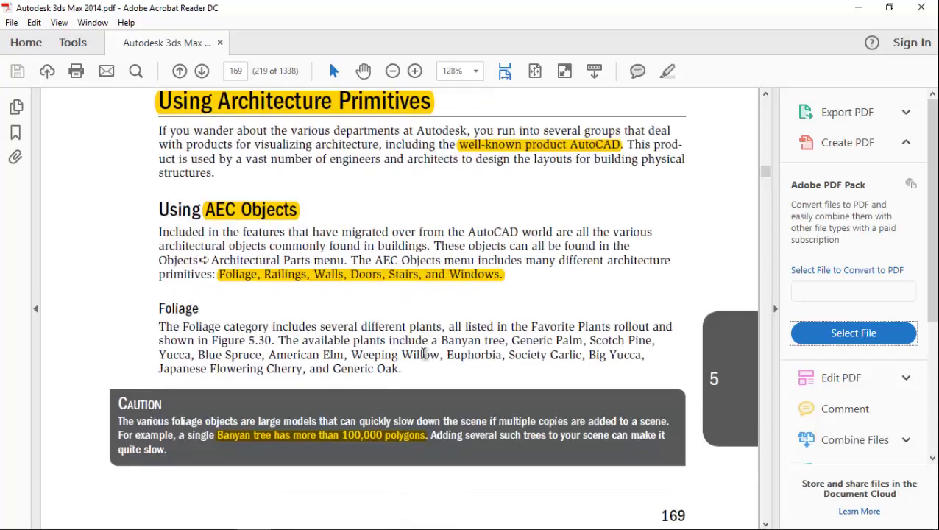
{"action": "scroll", "coordinate": [423, 350], "scroll_direction": "up", "scroll_amount": 3}
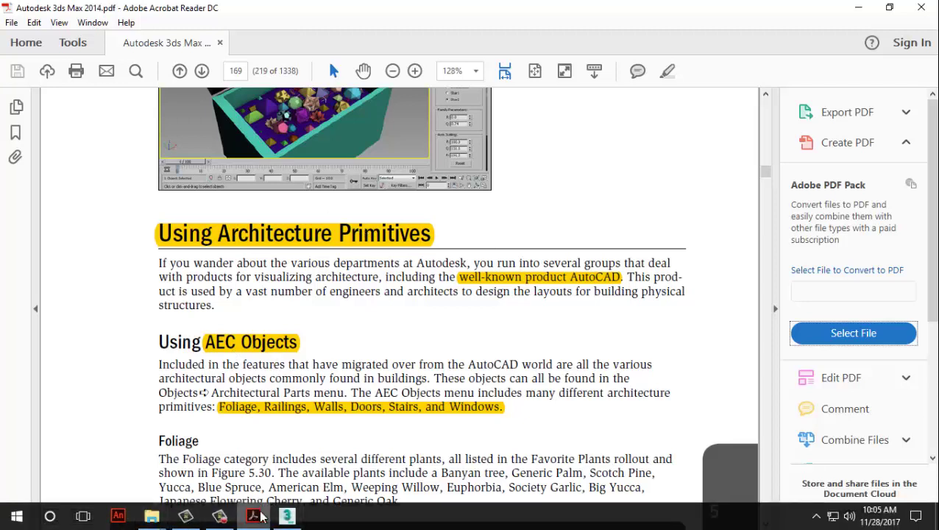
Switch back to 3ds Max and bring up the list of geometry categories for comparison with the book.
{"action": "left_click", "coordinate": [287, 515]}
{"action": "left_click", "coordinate": [813, 135]}
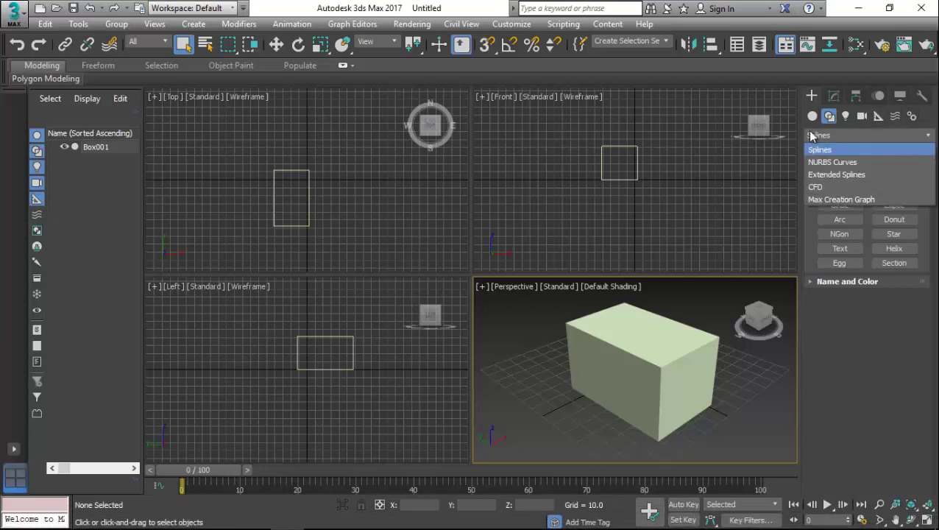
{"action": "left_click", "coordinate": [812, 116]}
{"action": "left_click", "coordinate": [816, 136]}
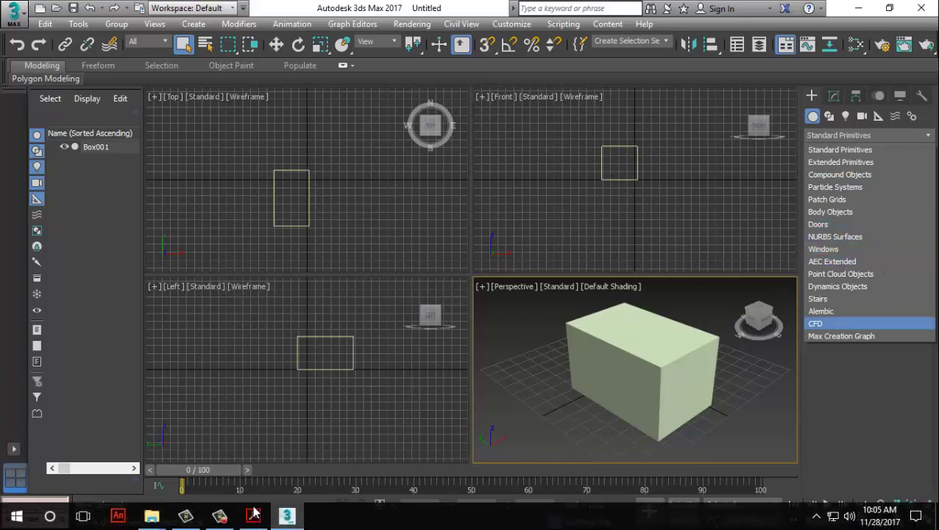
Return to the PDF in Adobe Acrobat Reader and read the AEC Objects and Foliage text and its caution note.
{"action": "left_click", "coordinate": [253, 515]}
{"action": "scroll", "coordinate": [235, 243], "scroll_direction": "down", "scroll_amount": 3}
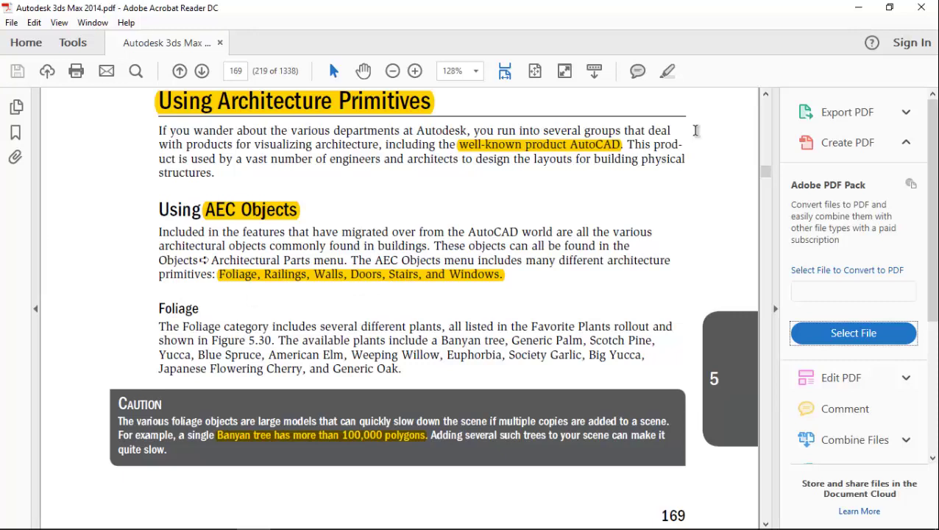
{"action": "scroll", "coordinate": [707, 190], "scroll_direction": "down", "scroll_amount": 3}
{"action": "scroll", "coordinate": [706, 190], "scroll_direction": "up", "scroll_amount": 1}
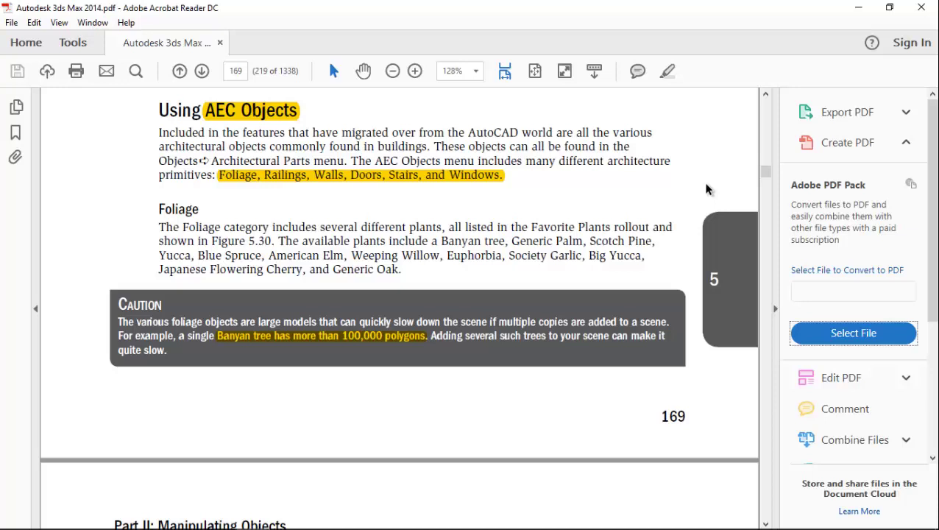
{"action": "scroll", "coordinate": [707, 189], "scroll_direction": "up", "scroll_amount": 1}
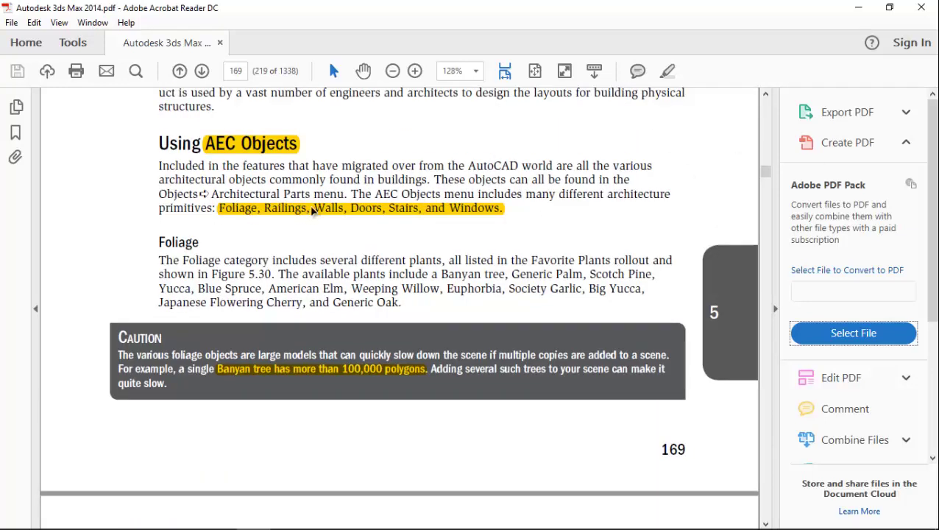
Review the Foliage plant list, the polygon caution on page 169 and the start of page 170.
{"action": "scroll", "coordinate": [316, 212], "scroll_direction": "down", "scroll_amount": 6}
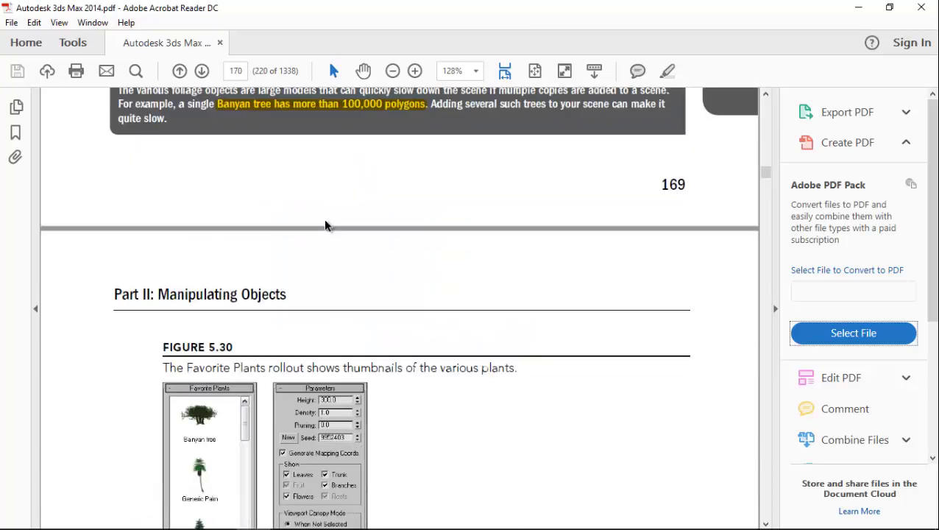
{"action": "scroll", "coordinate": [325, 220], "scroll_direction": "up", "scroll_amount": 3}
{"action": "scroll", "coordinate": [324, 220], "scroll_direction": "up", "scroll_amount": 3}
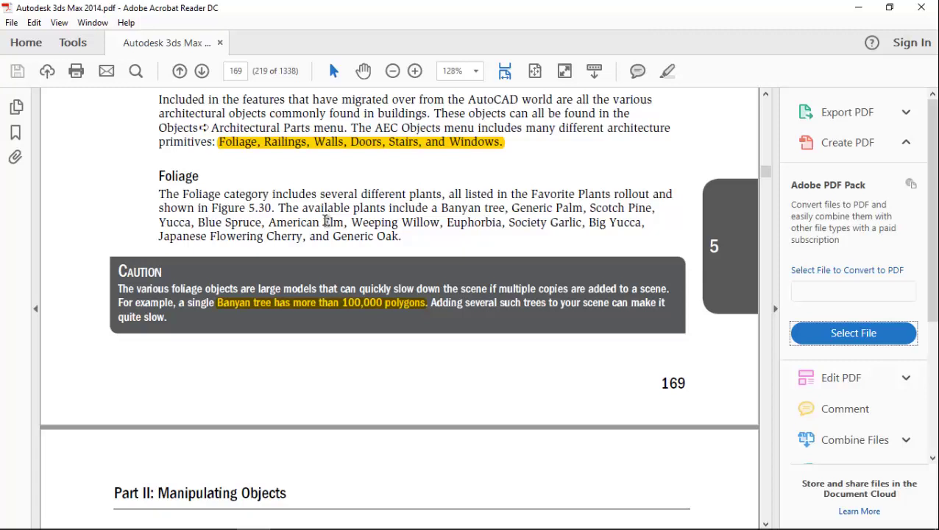
{"action": "scroll", "coordinate": [324, 221], "scroll_direction": "down", "scroll_amount": 3}
{"action": "scroll", "coordinate": [324, 221], "scroll_direction": "up", "scroll_amount": 4}
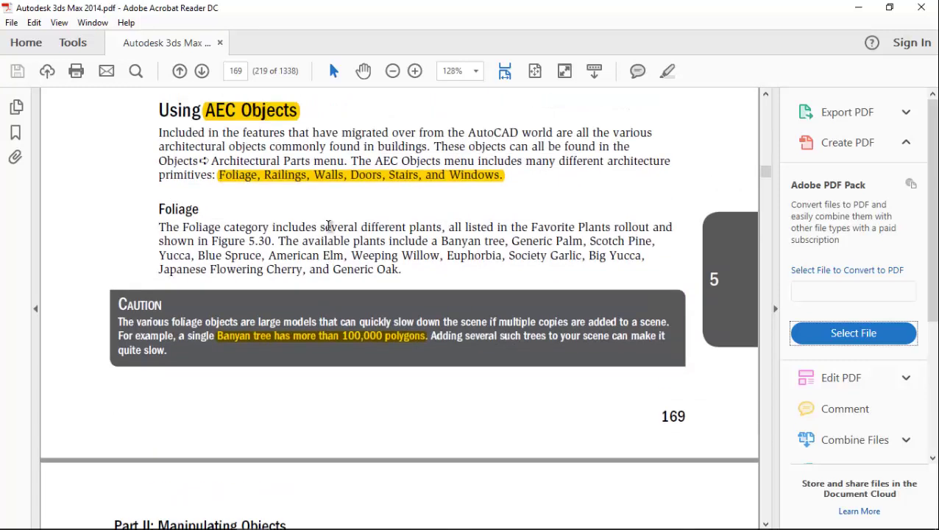
{"action": "scroll", "coordinate": [328, 226], "scroll_direction": "down", "scroll_amount": 1}
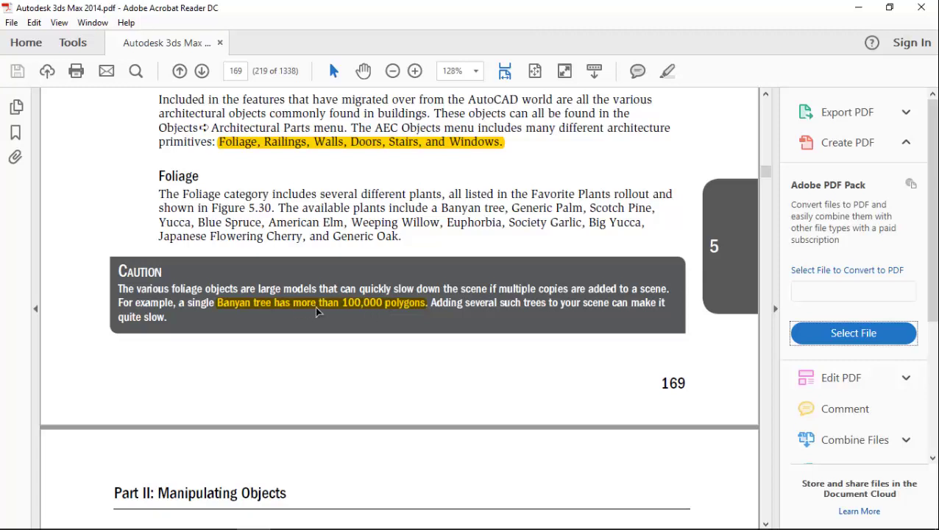
{"action": "scroll", "coordinate": [320, 308], "scroll_direction": "down", "scroll_amount": 1}
{"action": "scroll", "coordinate": [321, 307], "scroll_direction": "up", "scroll_amount": 1}
Minimize the Acrobat Reader and 3ds Max windows and open Google Chrome from the desktop.
{"action": "left_click", "coordinate": [219, 515]}
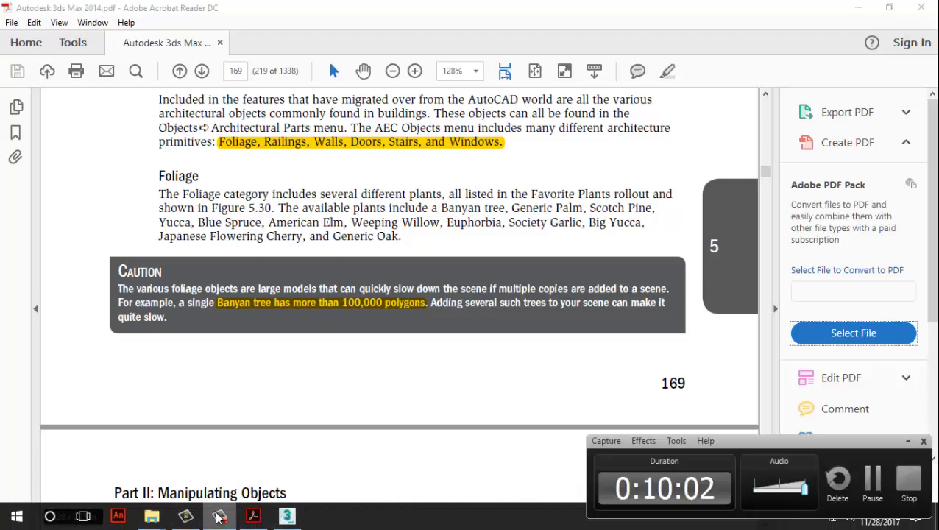
{"action": "left_click", "coordinate": [218, 516]}
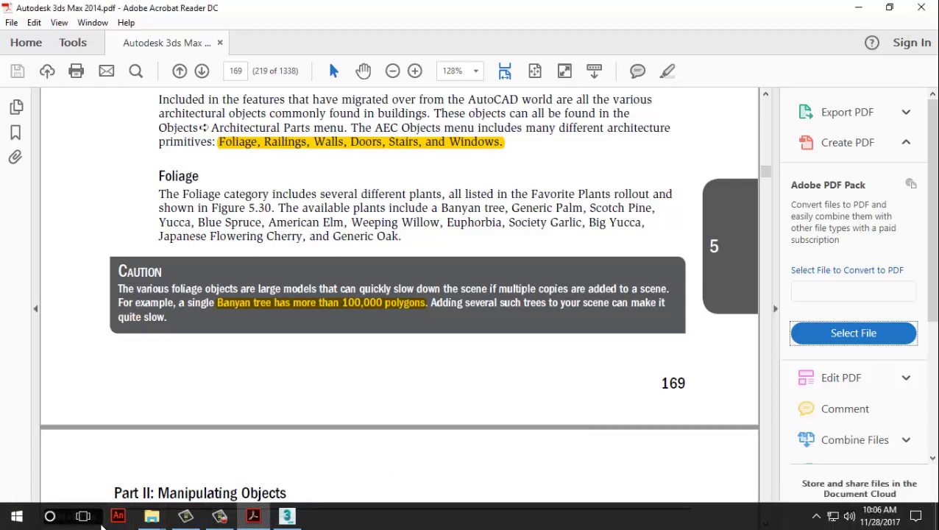
{"action": "left_click", "coordinate": [858, 8]}
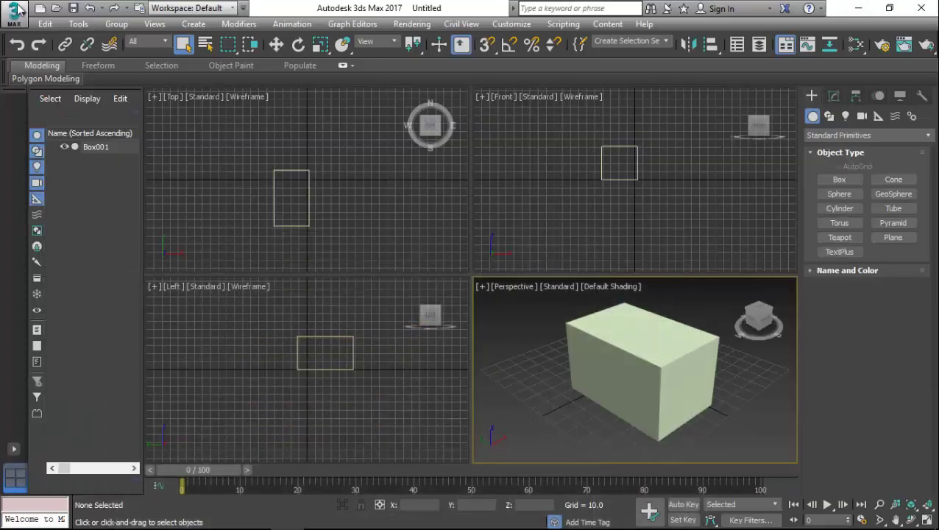
{"action": "left_click", "coordinate": [858, 8]}
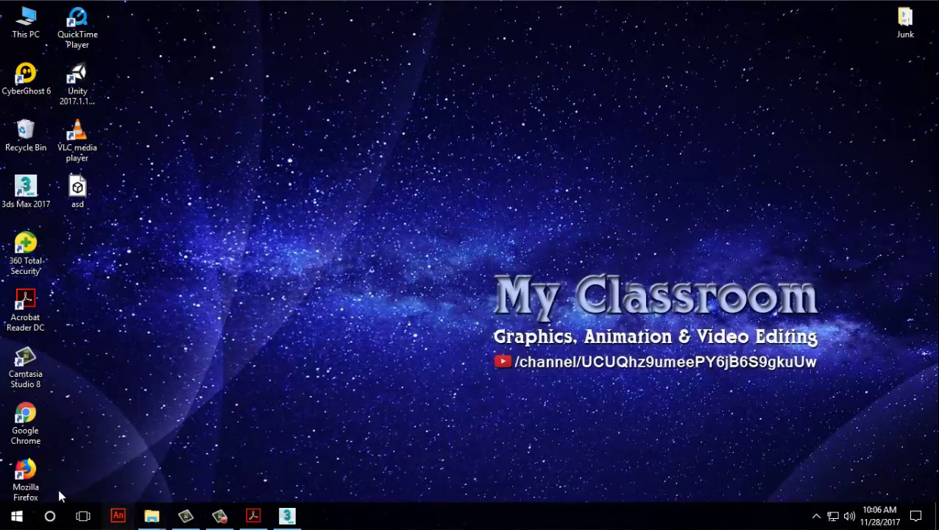
{"action": "double_click", "coordinate": [26, 419]}
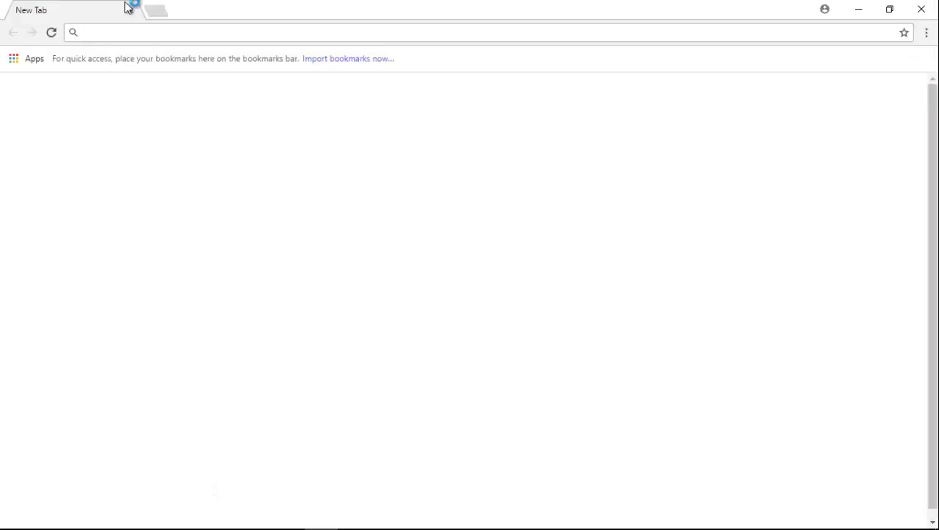
Search the web for "3ds max chamfer box" in a new browser tab.
{"action": "left_click", "coordinate": [158, 8]}
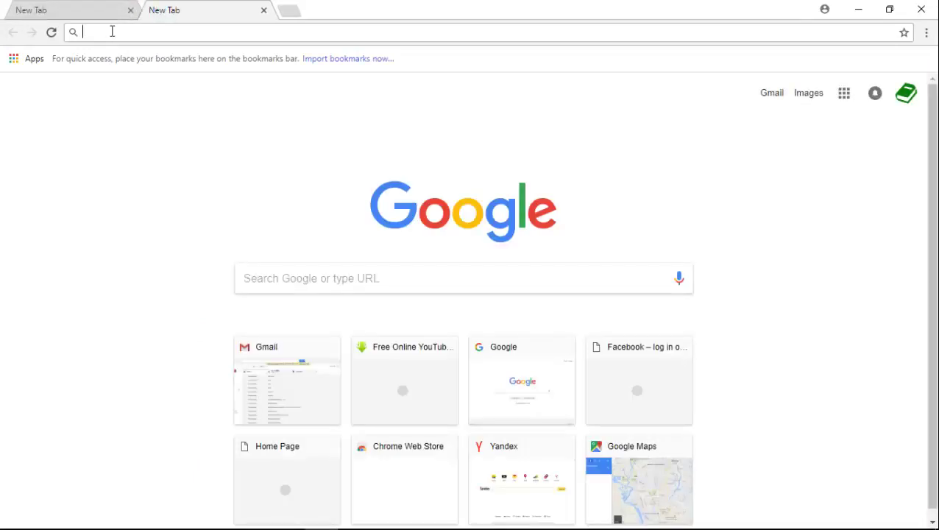
{"action": "type", "text": "3ds max"}
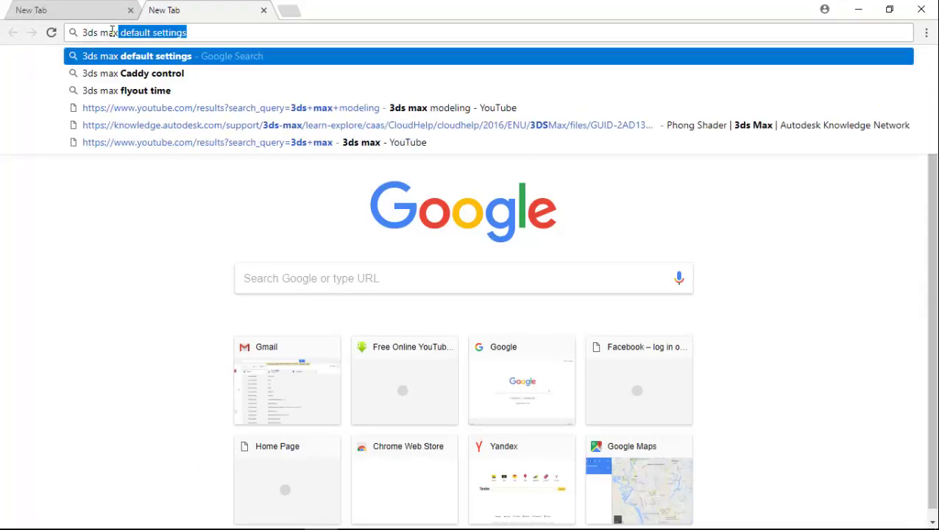
{"action": "type", "text": " chamfer"}
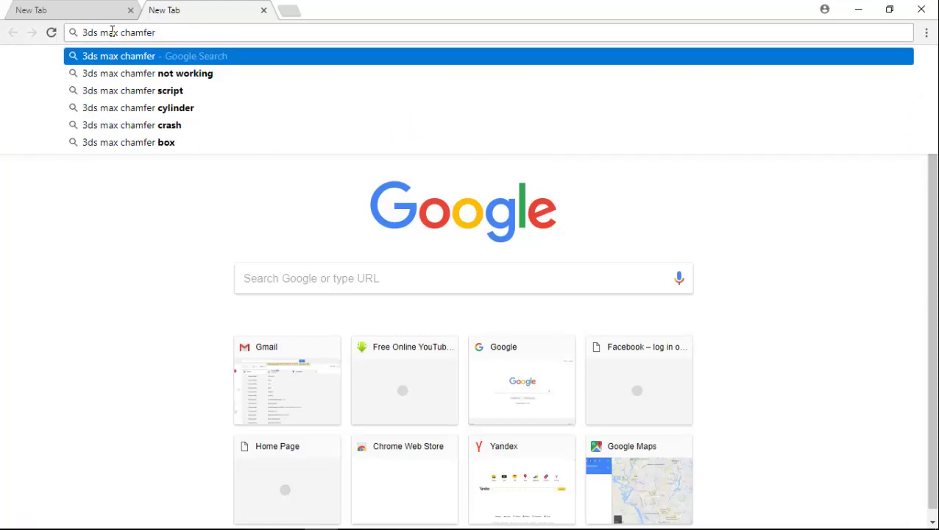
{"action": "type", "text": " box"}
{"action": "key", "text": "Return"}
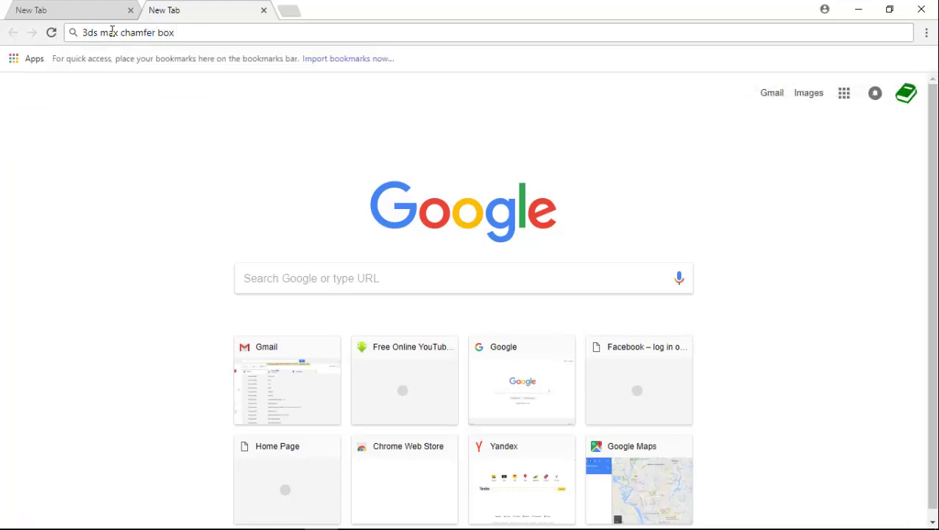
Open the Autodesk Knowledge Network ChamferBox article and examine its description, creation paths and example images.
{"action": "left_click", "coordinate": [174, 174]}
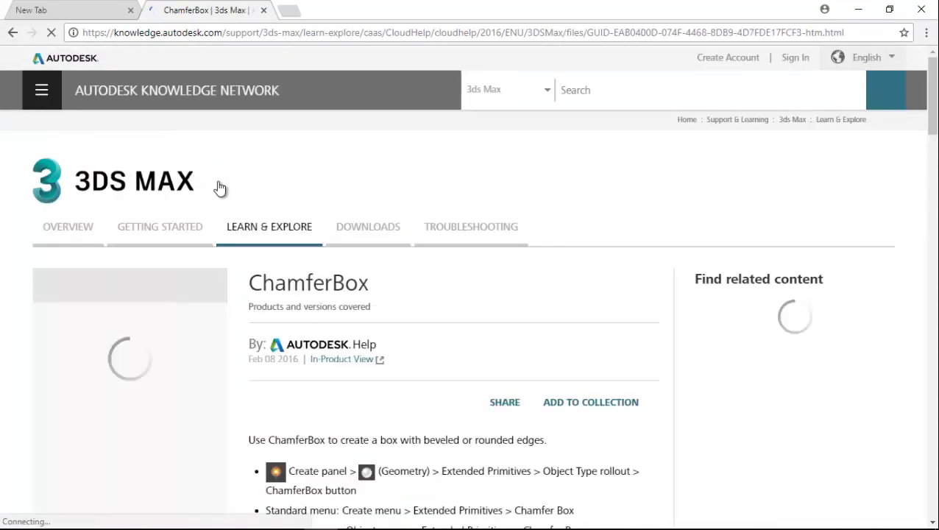
{"action": "scroll", "coordinate": [457, 157], "scroll_direction": "down", "scroll_amount": 4}
{"action": "scroll", "coordinate": [322, 290], "scroll_direction": "up", "scroll_amount": 1}
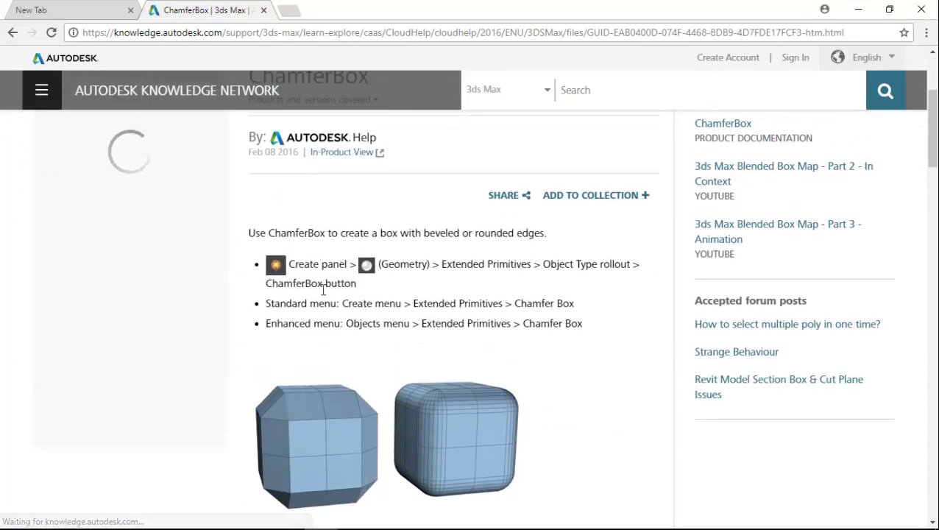
{"action": "mouse_move", "coordinate": [260, 233]}
{"action": "left_mouse_down"}
{"action": "mouse_move", "coordinate": [557, 239]}
{"action": "mouse_move", "coordinate": [249, 234]}
{"action": "left_mouse_up"}
{"action": "left_click", "coordinate": [375, 240]}
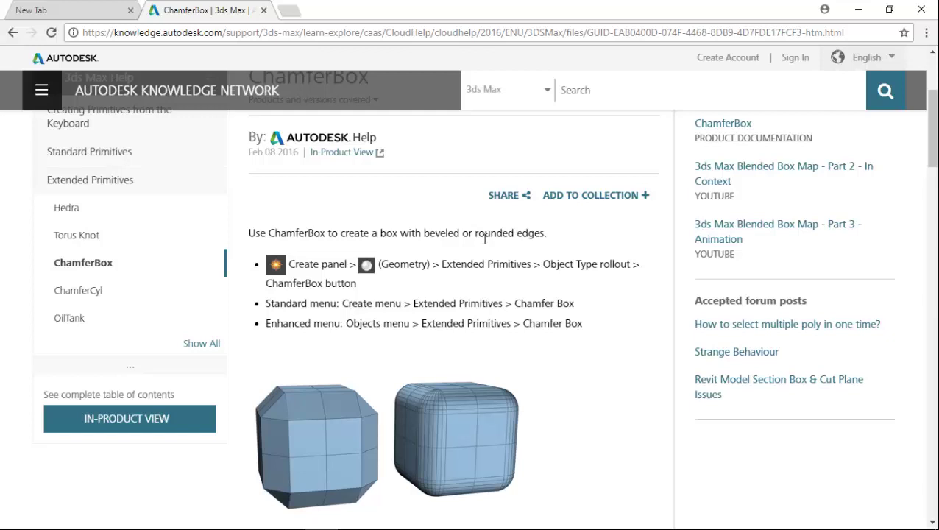
{"action": "scroll", "coordinate": [489, 366], "scroll_direction": "down", "scroll_amount": 3}
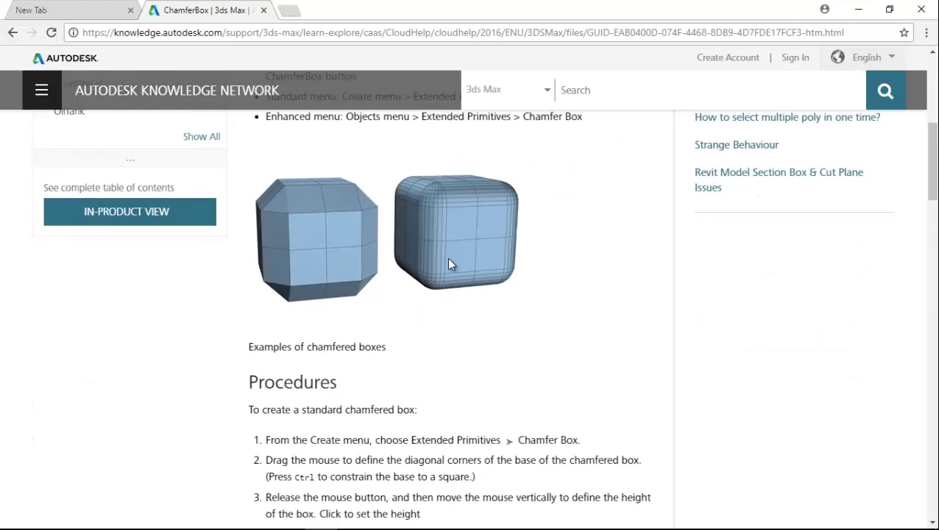
{"action": "scroll", "coordinate": [437, 267], "scroll_direction": "up", "scroll_amount": 5}
{"action": "scroll", "coordinate": [401, 278], "scroll_direction": "down", "scroll_amount": 1}
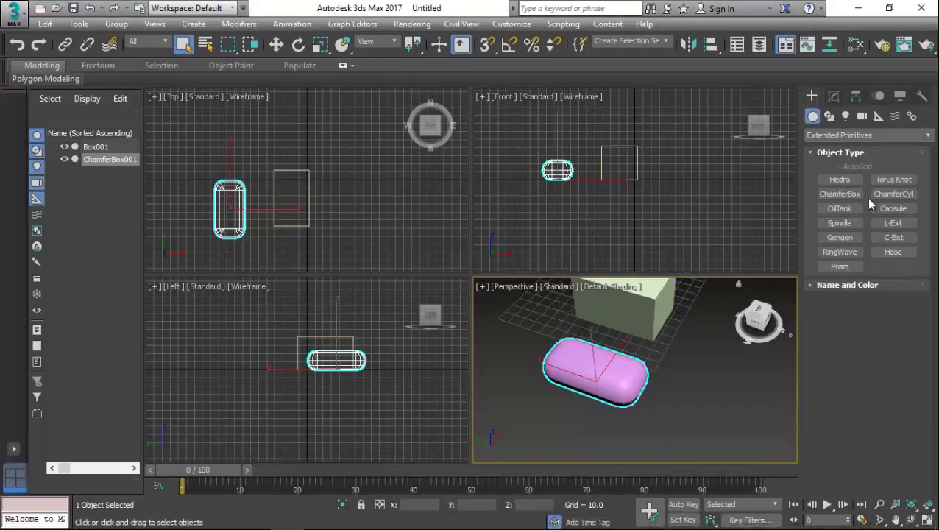
In 3ds Max, create a second ChamferBox in front of the pink one, about 70 × 11 × 30 with a fillet of about 16.
{"action": "left_click", "coordinate": [839, 194]}
{"action": "left_click_drag", "start_coordinate": [548, 426], "coordinate": [662, 456]}
{"action": "left_click", "coordinate": [624, 460]}
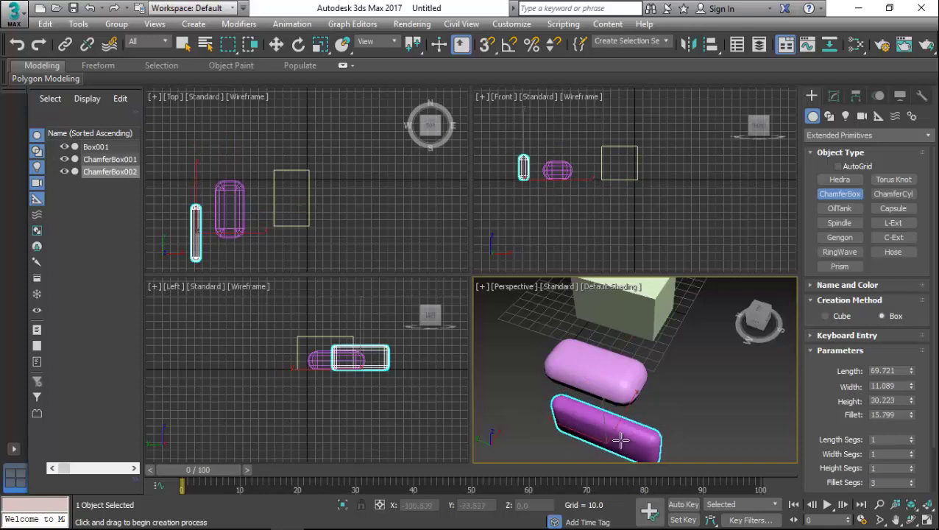
{"action": "middle_click_drag", "start_coordinate": [641, 415], "coordinate": [552, 334], "text": "alt"}
Return to Chrome and read the opening descriptions in the ChamferBox and Point Helper help articles.
{"action": "left_click", "coordinate": [320, 515]}
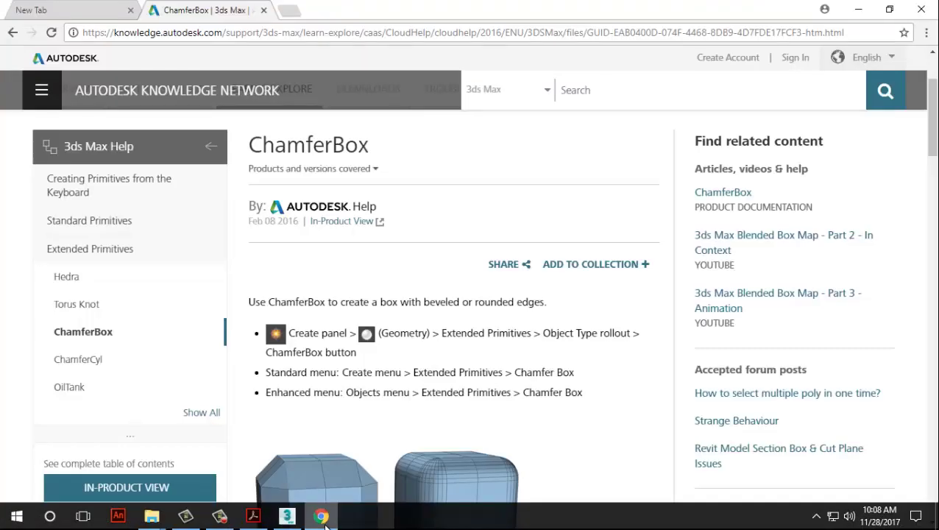
{"action": "scroll", "coordinate": [275, 247], "scroll_direction": "down", "scroll_amount": 2}
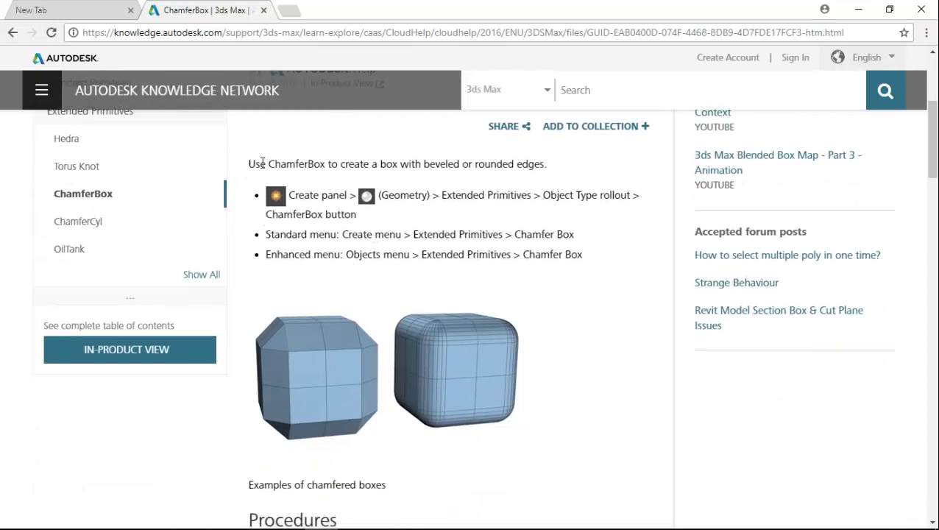
{"action": "left_click_drag", "start_coordinate": [254, 164], "coordinate": [600, 170]}
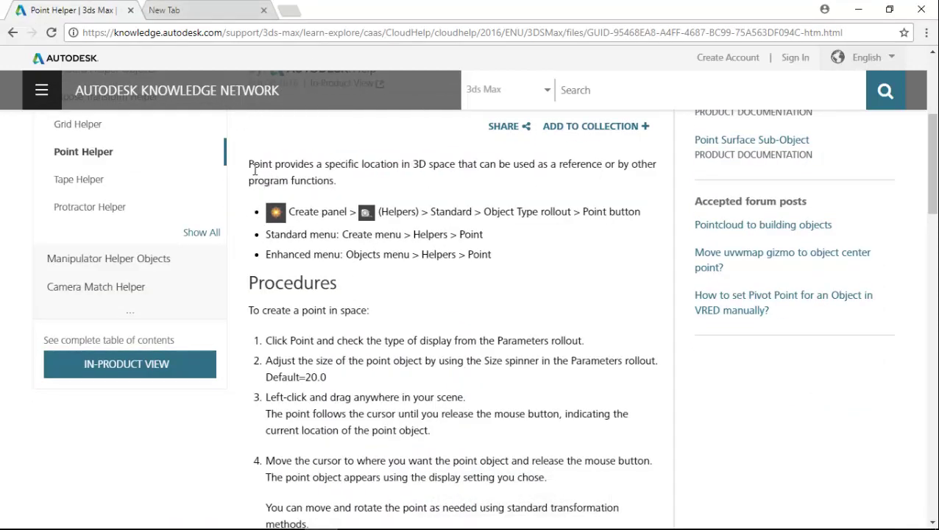
{"action": "left_click_drag", "start_coordinate": [252, 164], "coordinate": [459, 165]}
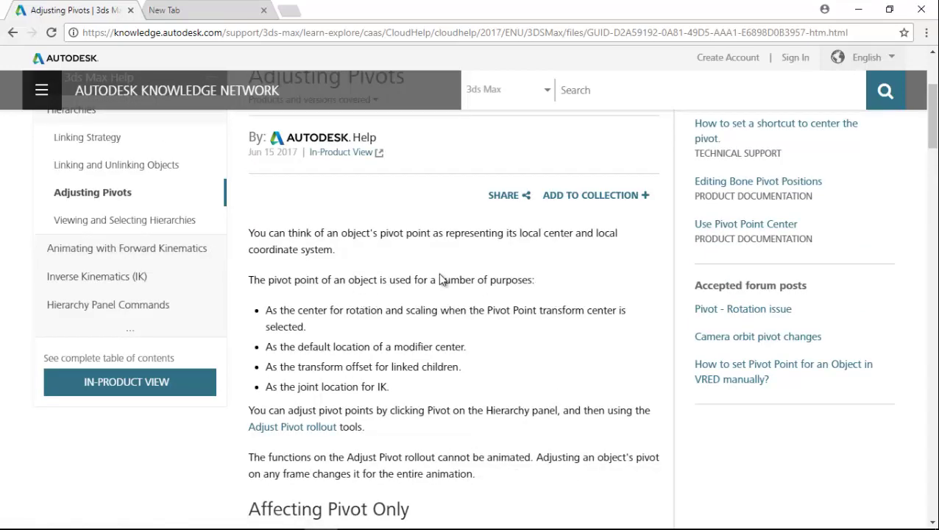
Read the pivot point definition and its purposes in the Adjusting Pivots help article.
{"action": "scroll", "coordinate": [440, 276], "scroll_direction": "down", "scroll_amount": 2}
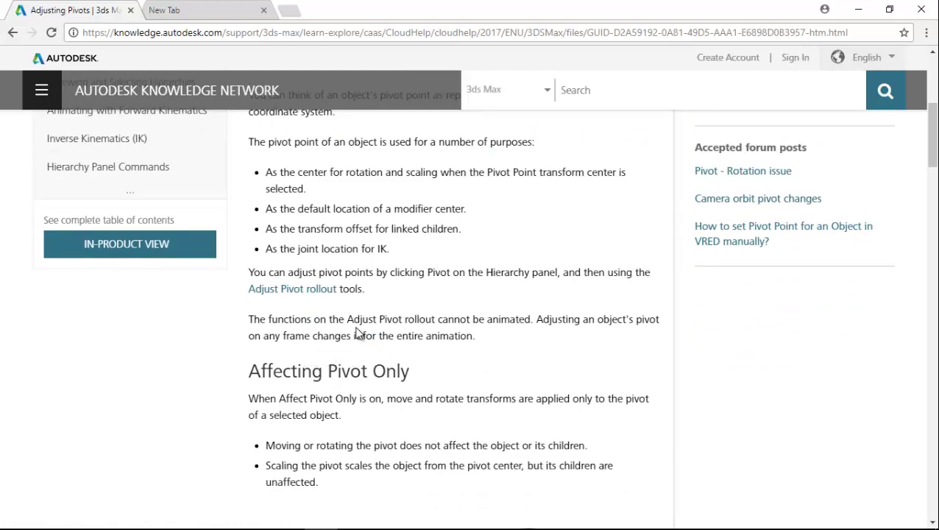
{"action": "scroll", "coordinate": [272, 346], "scroll_direction": "up", "scroll_amount": 3}
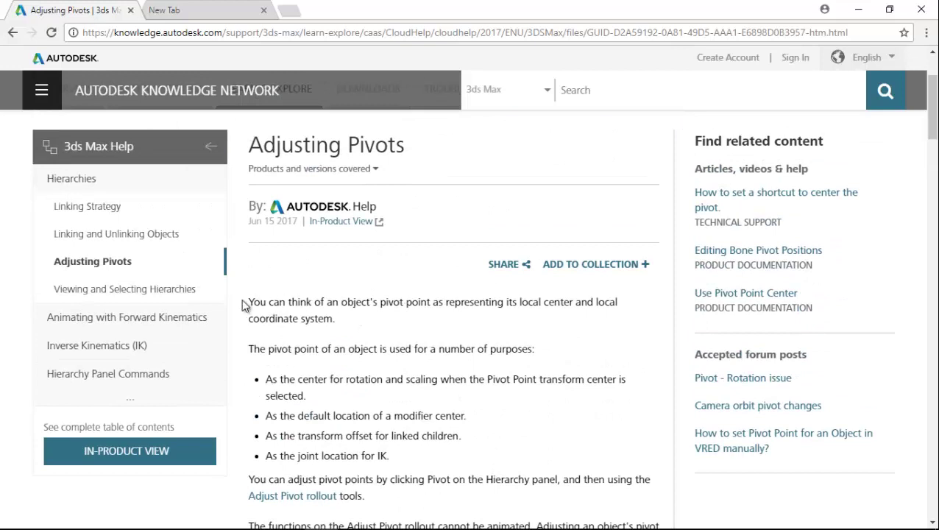
{"action": "left_click_drag", "start_coordinate": [245, 305], "coordinate": [576, 302]}
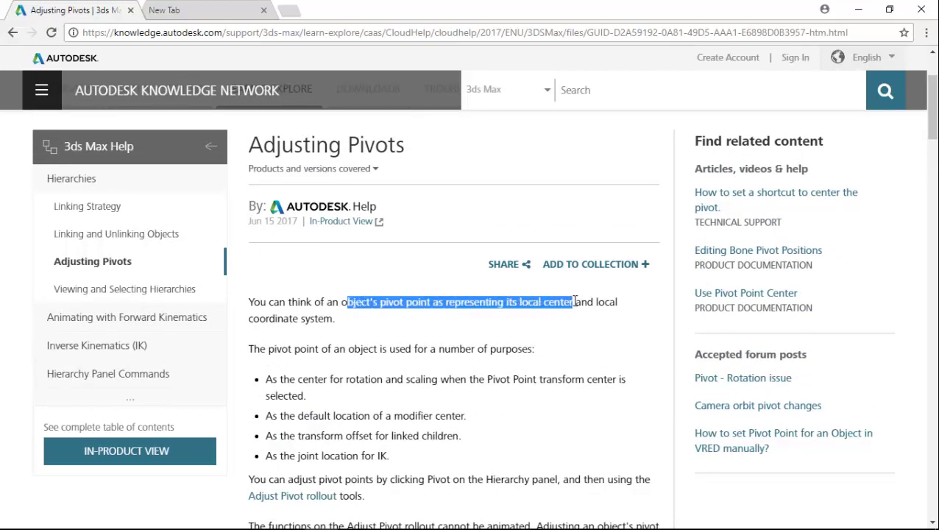
{"action": "left_click", "coordinate": [496, 330]}
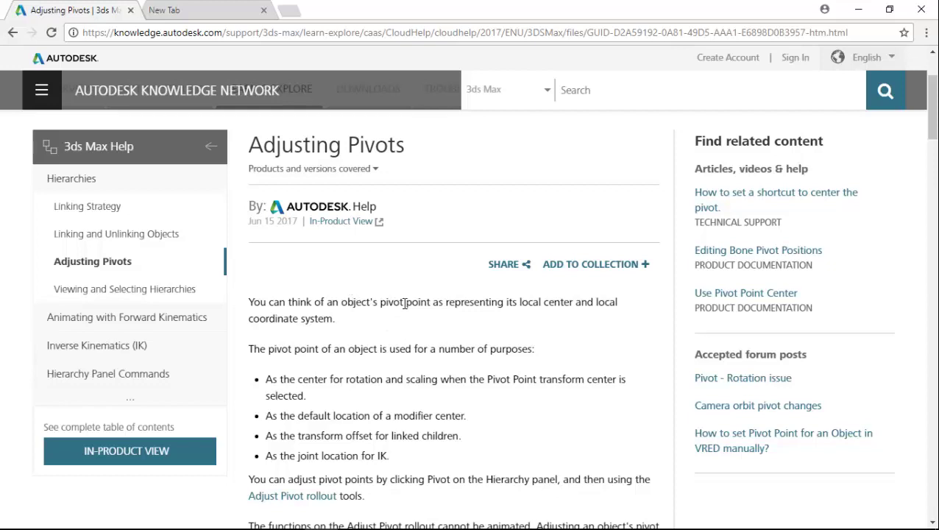
{"action": "left_click_drag", "start_coordinate": [444, 301], "coordinate": [554, 309]}
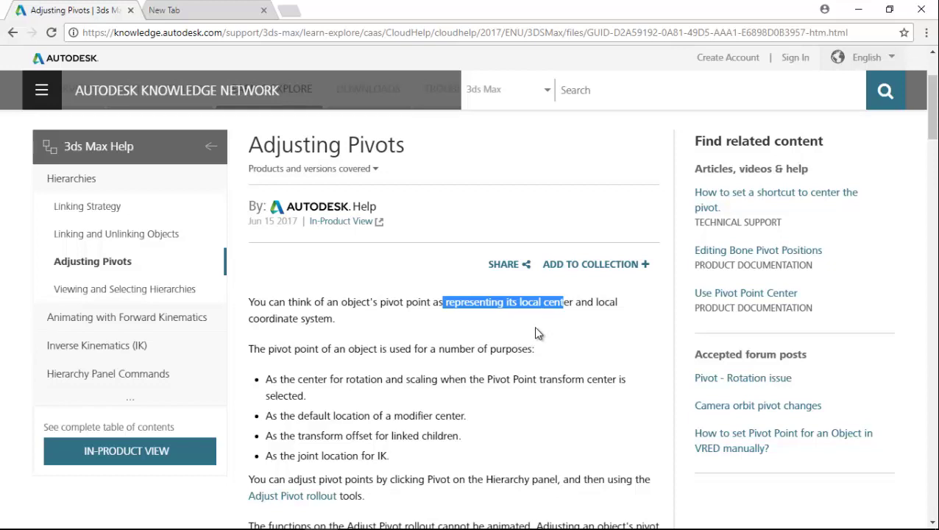
{"action": "left_click", "coordinate": [536, 335]}
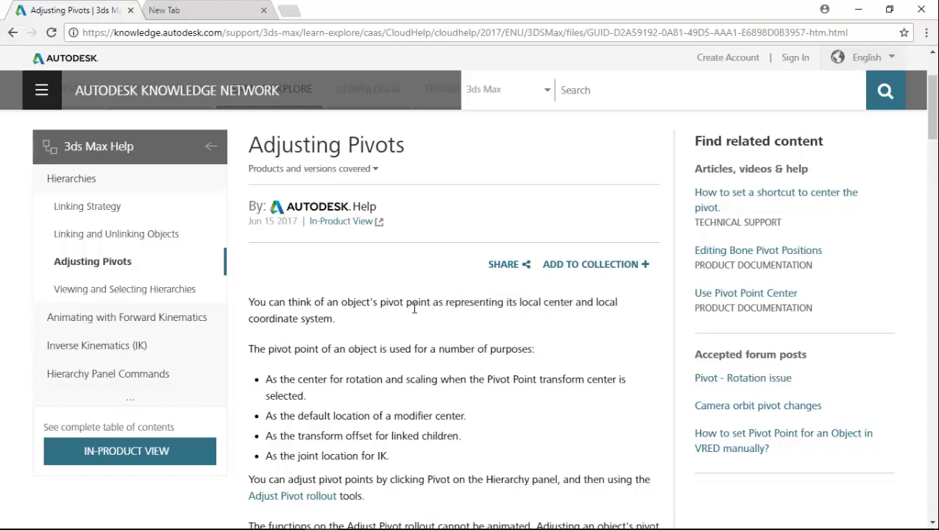
{"action": "left_click_drag", "start_coordinate": [596, 302], "coordinate": [645, 311]}
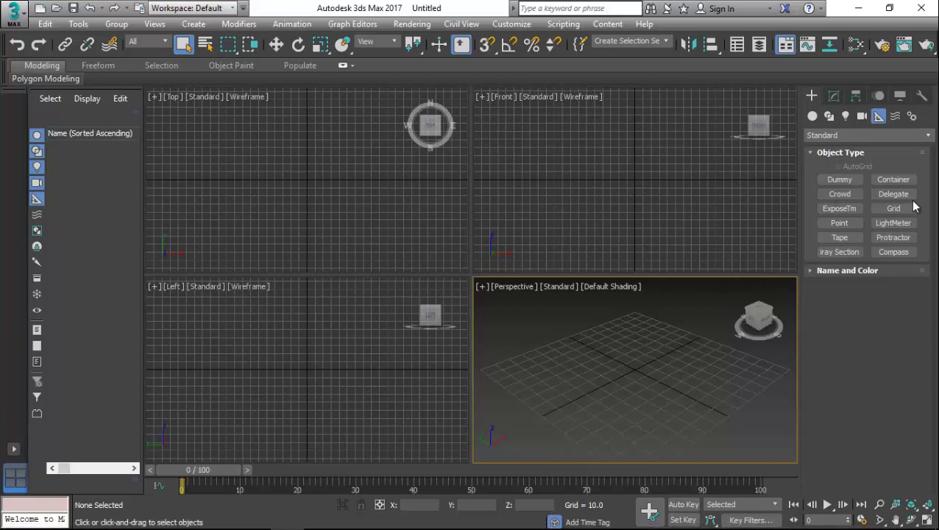
In 3ds Max, create six Dummy helpers of varying sizes across the grid in the Perspective viewport.
{"action": "left_click", "coordinate": [839, 180]}
{"action": "left_click_drag", "start_coordinate": [654, 324], "coordinate": [651, 332]}
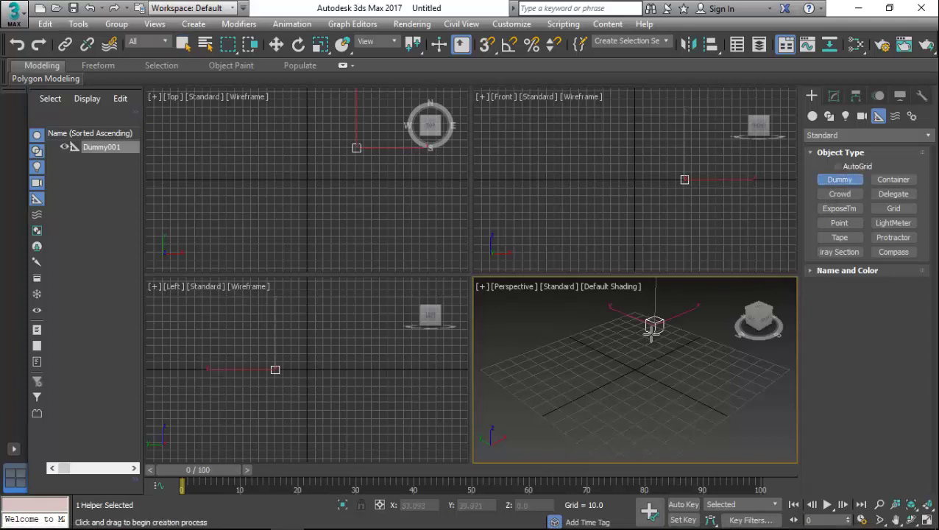
{"action": "left_click_drag", "start_coordinate": [643, 379], "coordinate": [671, 397]}
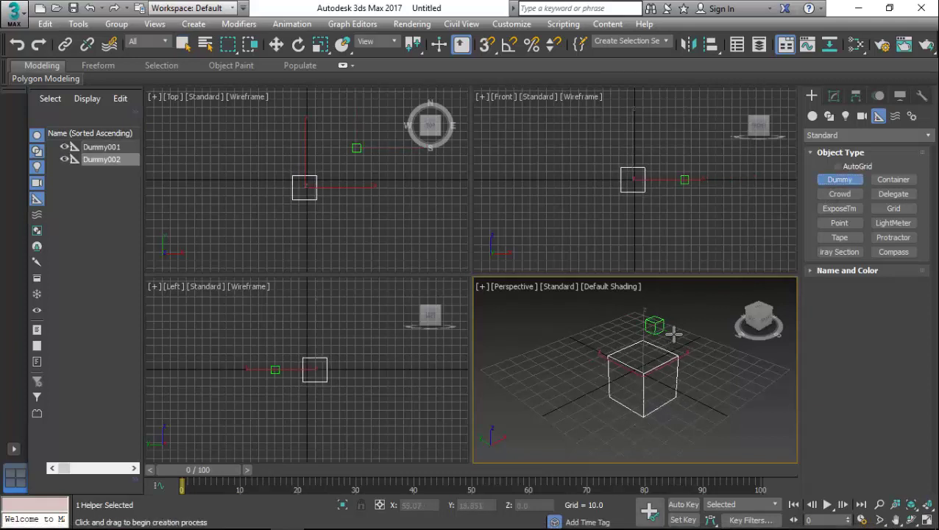
{"action": "left_click_drag", "start_coordinate": [543, 367], "coordinate": [554, 379]}
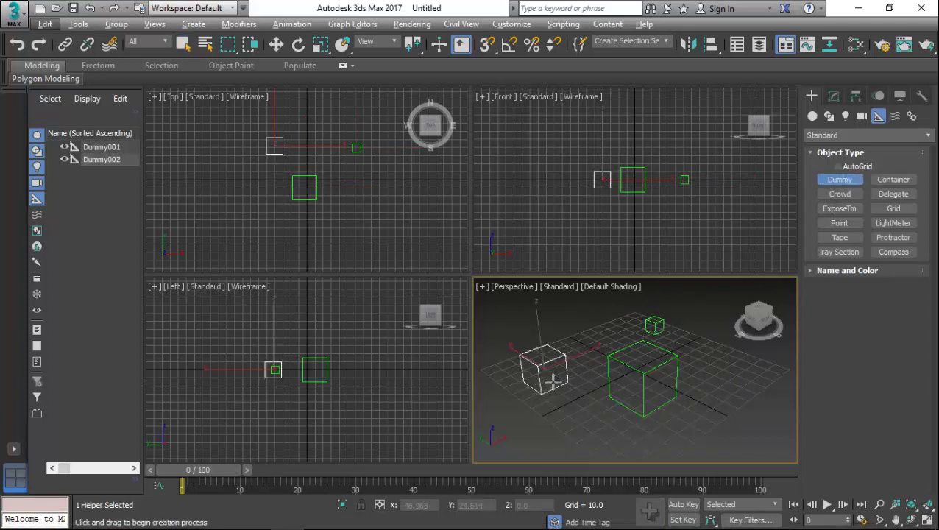
{"action": "left_click_drag", "start_coordinate": [717, 381], "coordinate": [752, 407]}
{"action": "left_click_drag", "start_coordinate": [560, 446], "coordinate": [563, 416]}
{"action": "left_click", "coordinate": [576, 328]}
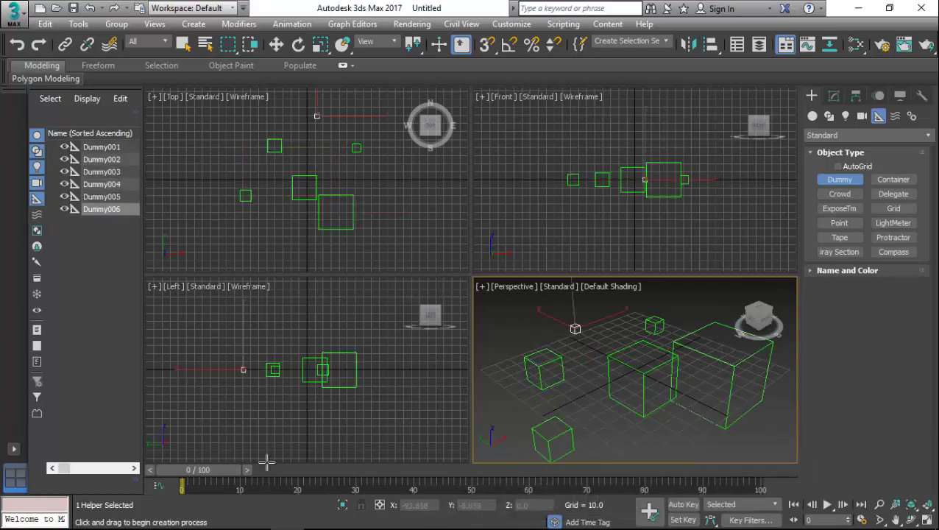
{"action": "scroll", "coordinate": [583, 418], "scroll_direction": "down", "scroll_amount": 5}
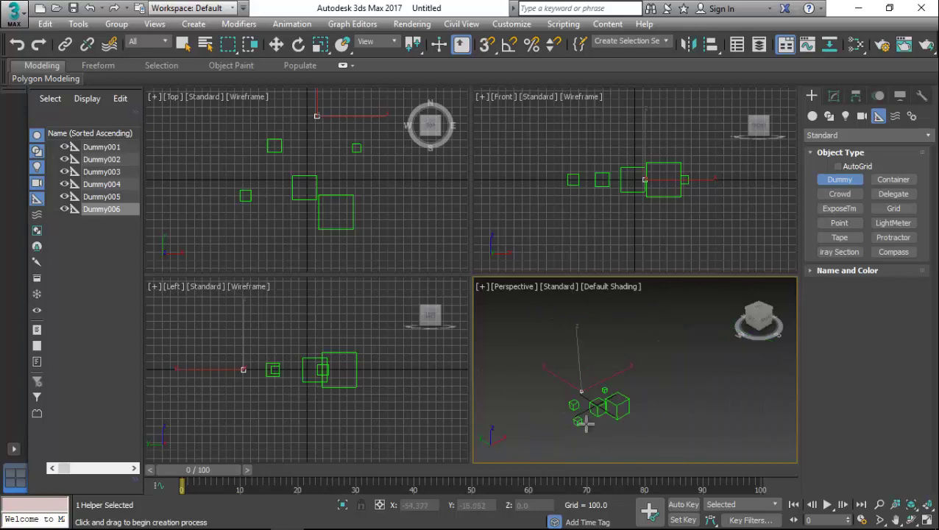
End Dummy creation in the Perspective viewport and reset the 3ds Max scene.
{"action": "scroll", "coordinate": [557, 393], "scroll_direction": "up", "scroll_amount": 2}
{"action": "scroll", "coordinate": [530, 339], "scroll_direction": "up", "scroll_amount": 1}
{"action": "middle_click_drag", "start_coordinate": [530, 340], "coordinate": [540, 391]}
{"action": "right_click", "coordinate": [540, 390]}
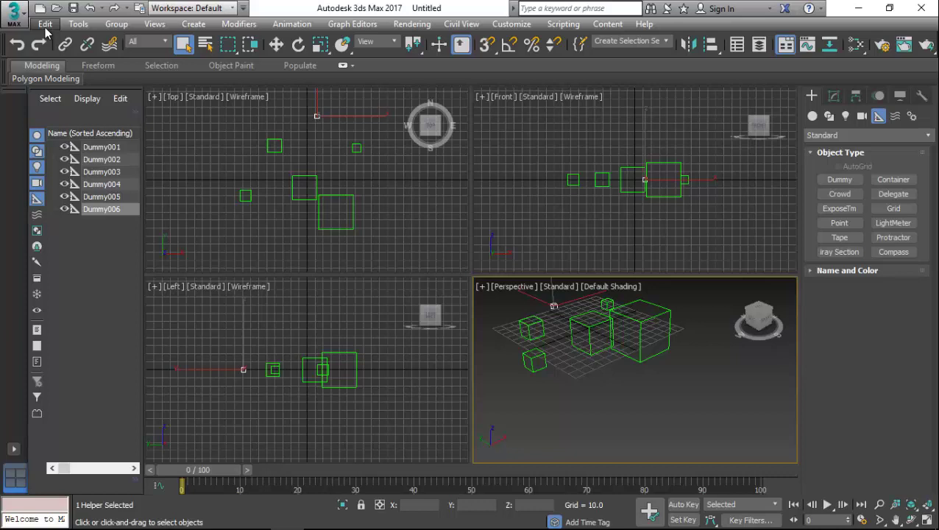
{"action": "left_click", "coordinate": [14, 13]}
{"action": "left_click", "coordinate": [20, 43]}
{"action": "left_click", "coordinate": [468, 293]}
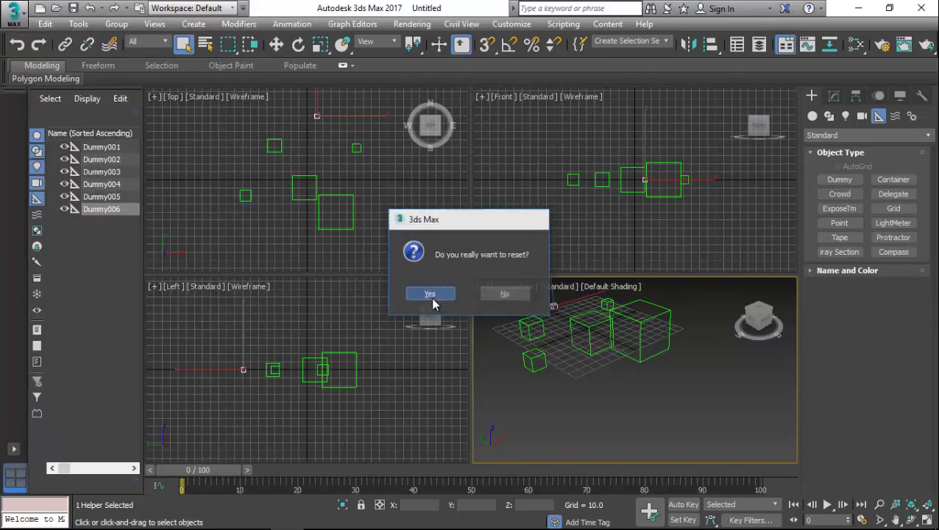
{"action": "left_click", "coordinate": [430, 298]}
Create a box about 28 × 22 × 30 near the front corner of the grid in the Perspective viewport.
{"action": "left_click", "coordinate": [839, 180]}
{"action": "left_click_drag", "start_coordinate": [589, 429], "coordinate": [656, 441]}
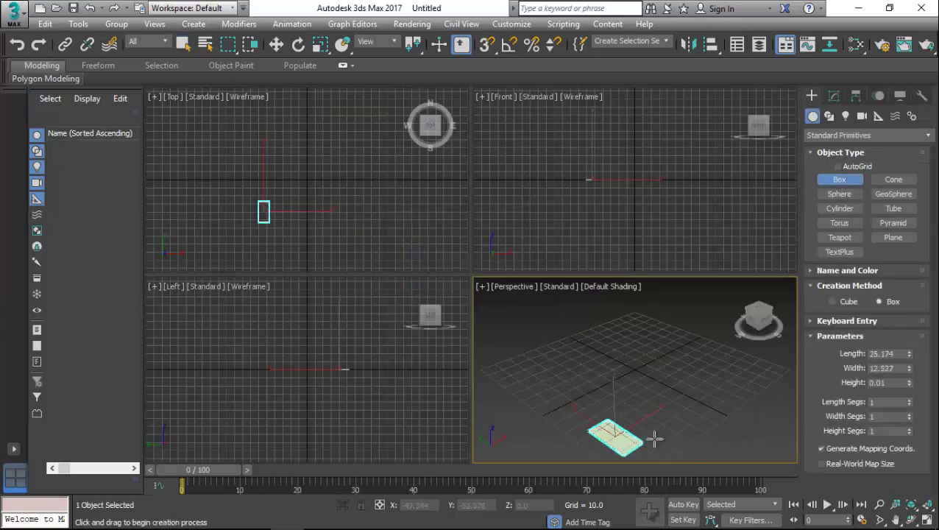
{"action": "left_click", "coordinate": [733, 371]}
{"action": "middle_click_drag", "start_coordinate": [734, 371], "coordinate": [610, 335], "text": "alt"}
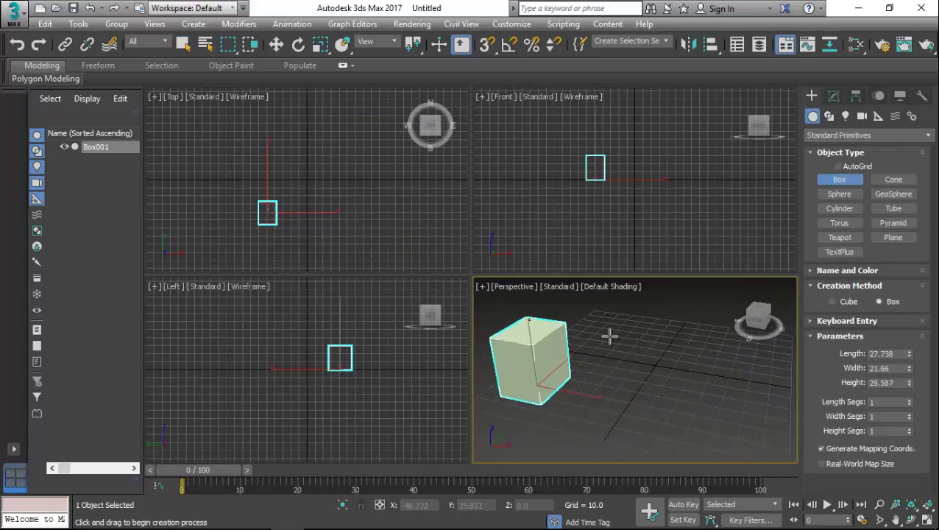
Create a small Dummy helper near the centre of the grid, beside the box.
{"action": "left_click", "coordinate": [879, 116]}
{"action": "left_click", "coordinate": [839, 179]}
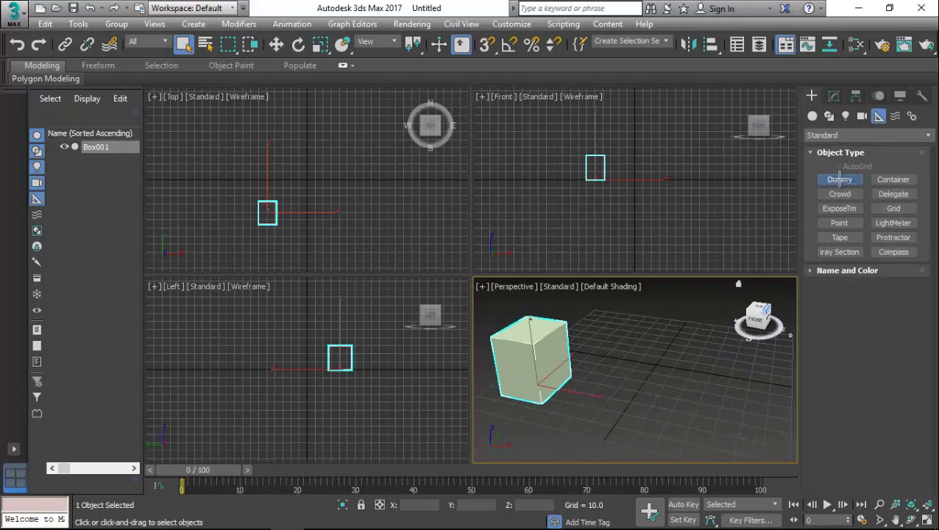
{"action": "left_click_drag", "start_coordinate": [653, 360], "coordinate": [668, 375]}
{"action": "right_click", "coordinate": [668, 375]}
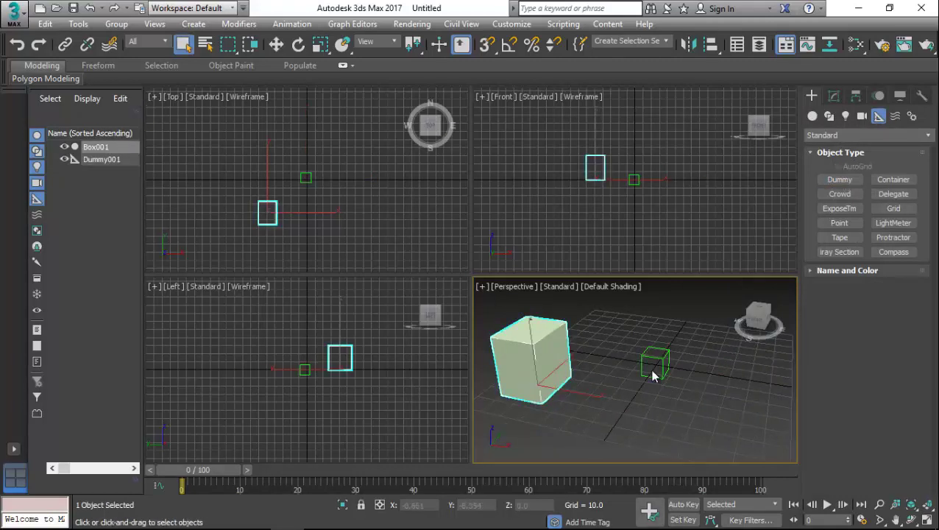
Link the box to the dummy helper as its child.
{"action": "left_click", "coordinate": [65, 45]}
{"action": "left_click_drag", "start_coordinate": [489, 332], "coordinate": [671, 366]}
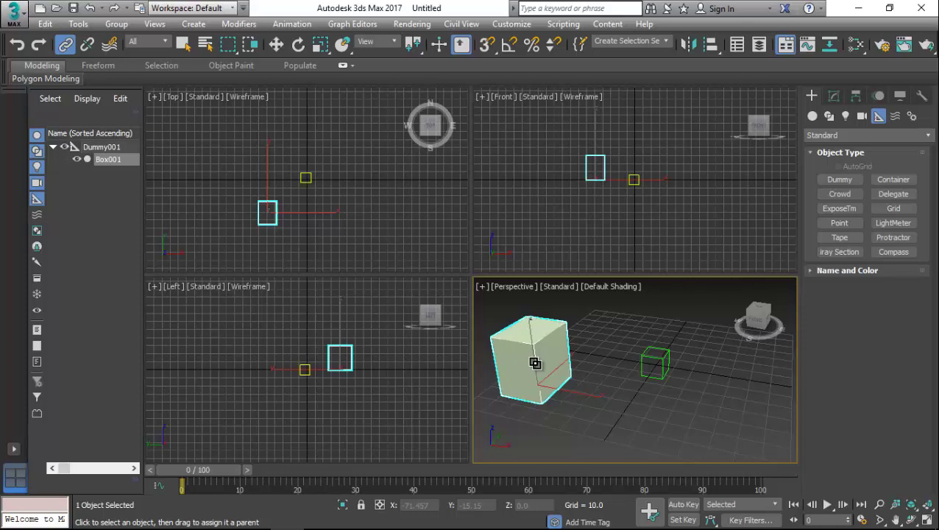
{"action": "left_click_drag", "start_coordinate": [534, 363], "coordinate": [660, 365]}
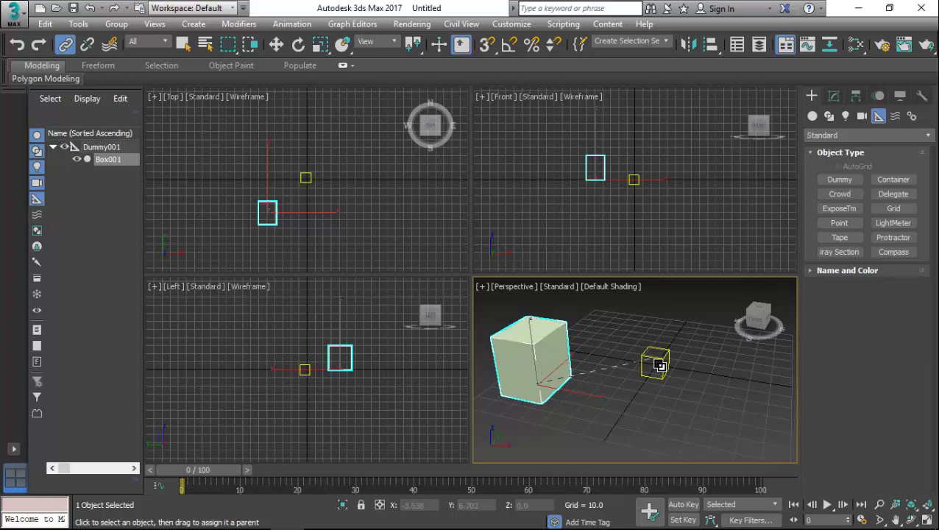
{"action": "left_click_drag", "start_coordinate": [660, 365], "coordinate": [661, 366]}
Select the dummy helper and rotate it about -8 degrees around its Z axis, turning the linked box with it.
{"action": "left_click", "coordinate": [666, 368]}
{"action": "key", "text": "w"}
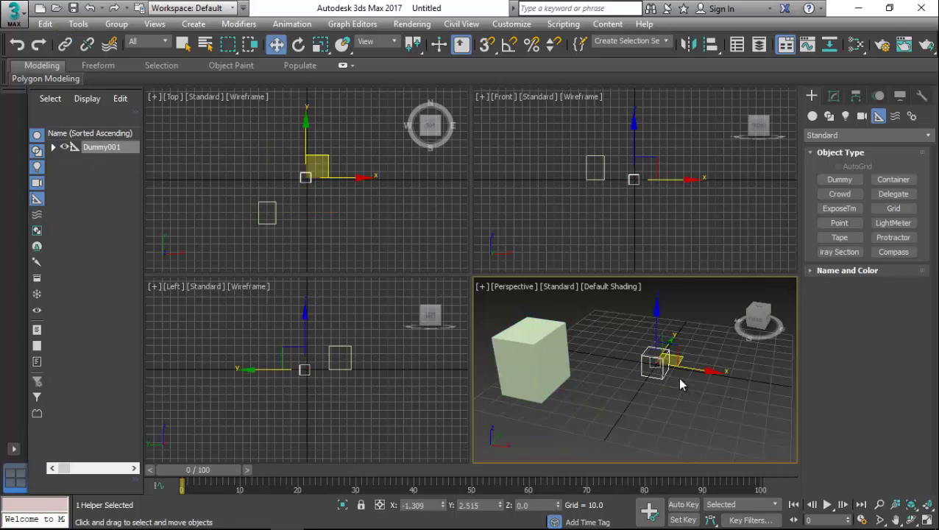
{"action": "key", "text": "e"}
{"action": "left_click_drag", "start_coordinate": [668, 394], "coordinate": [262, 210]}
Switch to Chrome, search Google for "3ds max dummy helper" and open Autodesk's Dummy Helper article.
{"action": "mouse_move", "coordinate": [169, 513]}
{"action": "left_click", "coordinate": [321, 516]}
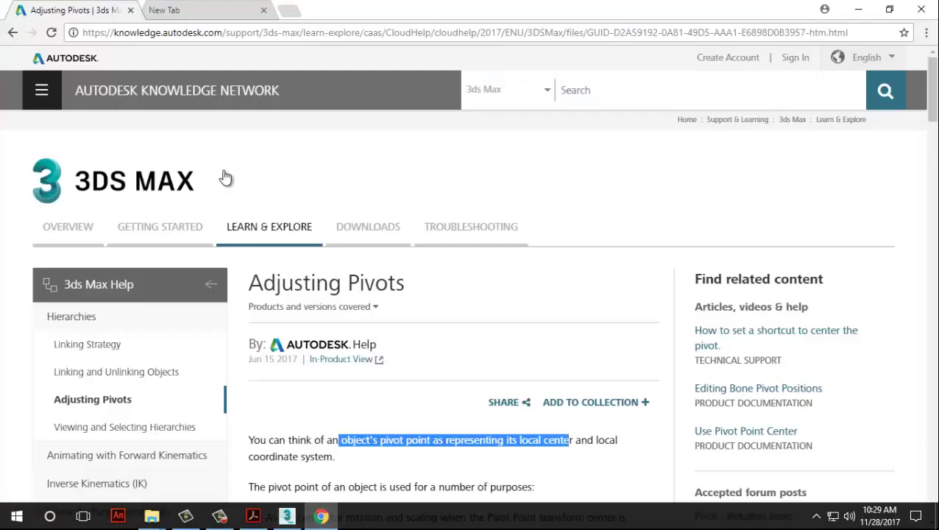
{"action": "left_click", "coordinate": [11, 35]}
{"action": "left_click_drag", "start_coordinate": [210, 76], "coordinate": [163, 76]}
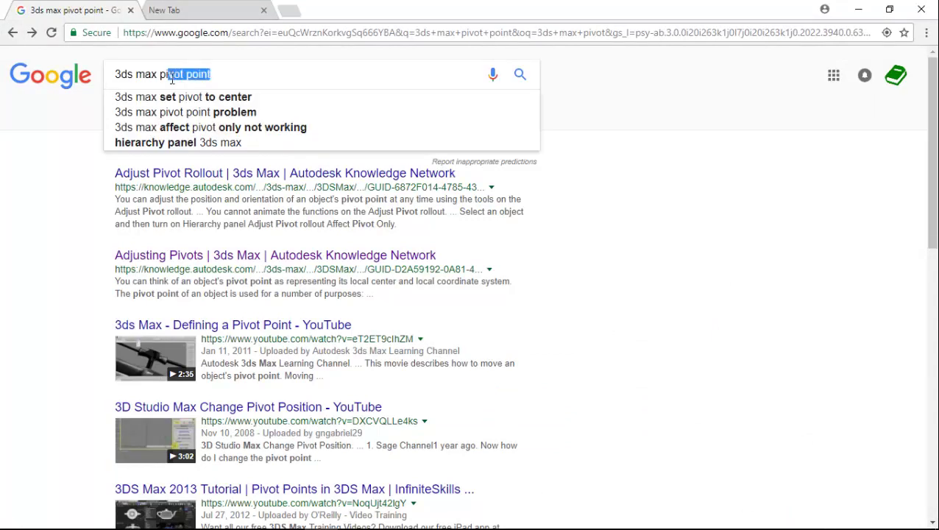
{"action": "key", "text": "BackSpace"}
{"action": "type", "text": "dumm"}
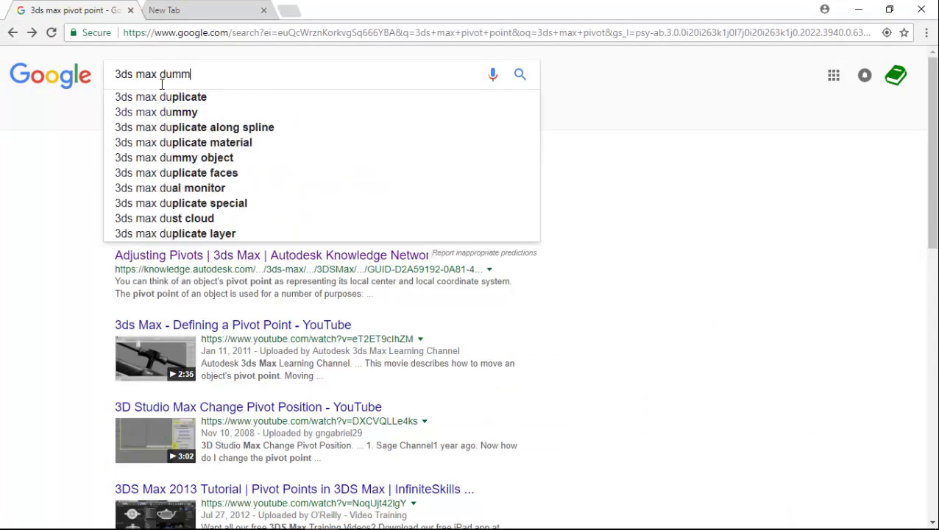
{"action": "type", "text": "y helper"}
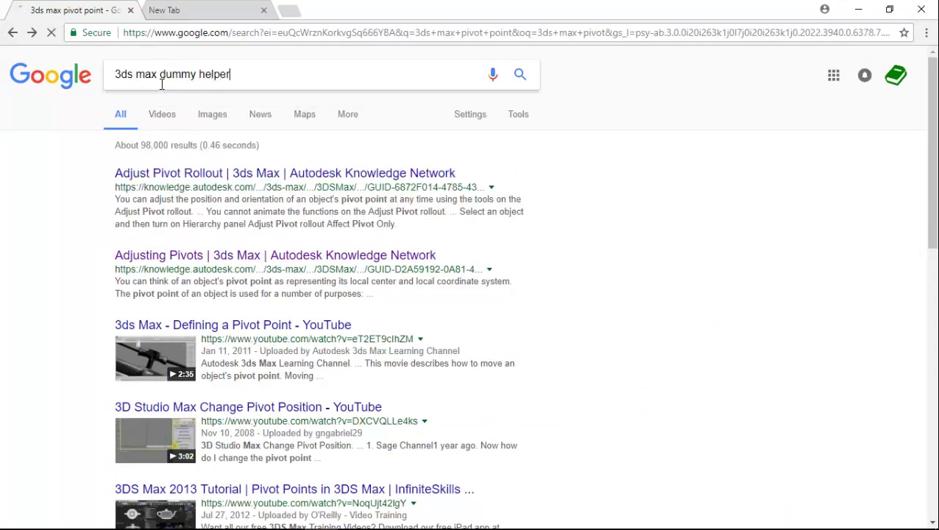
{"action": "key", "text": "Return"}
{"action": "left_click", "coordinate": [218, 174]}
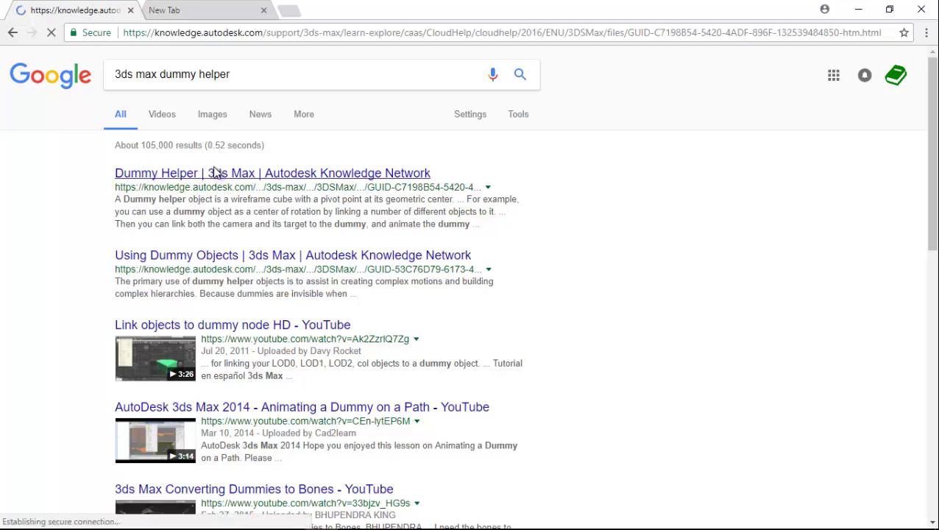
Read the Dummy Helper article's opening paragraph on its pivot point, parameters and rendering, checking the PDF and the 3ds Max scene in between.
{"action": "scroll", "coordinate": [313, 271], "scroll_direction": "down", "scroll_amount": 2}
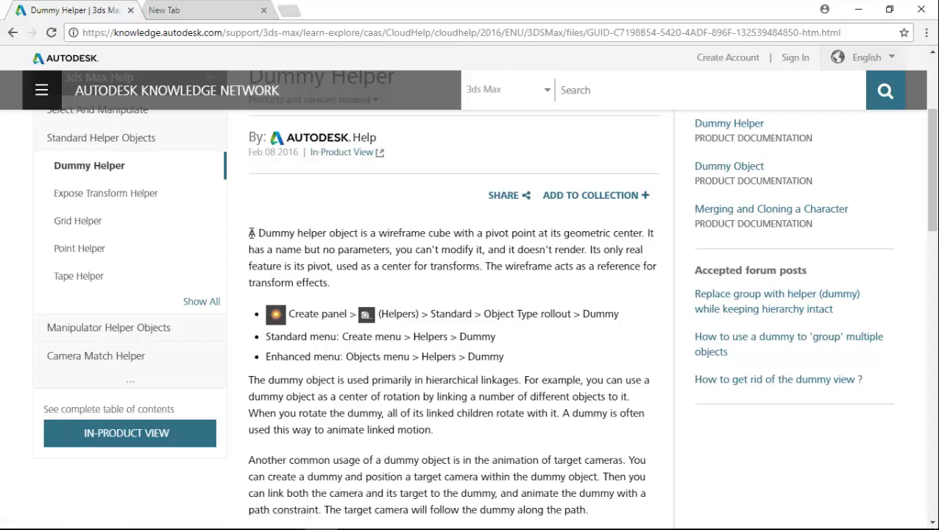
{"action": "triple_click", "coordinate": [251, 232]}
{"action": "left_click", "coordinate": [338, 245]}
{"action": "left_click", "coordinate": [254, 515]}
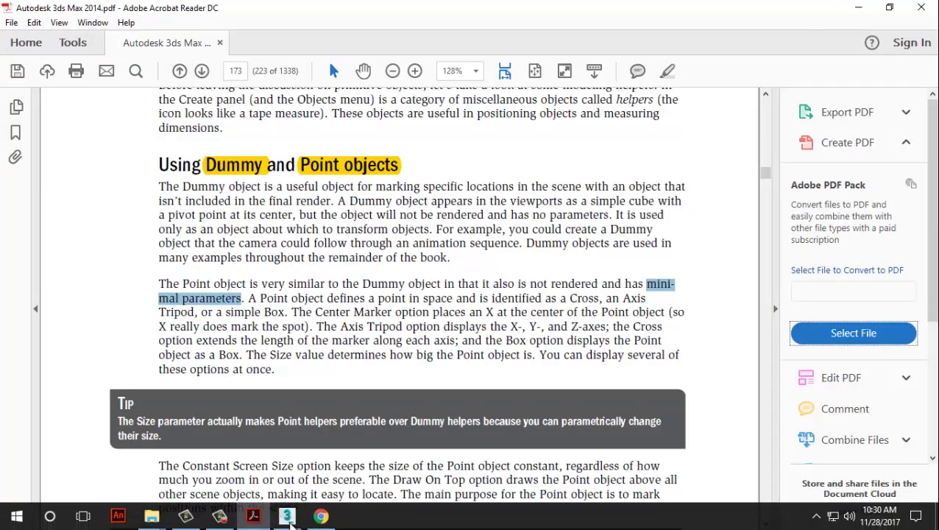
{"action": "left_click", "coordinate": [287, 517]}
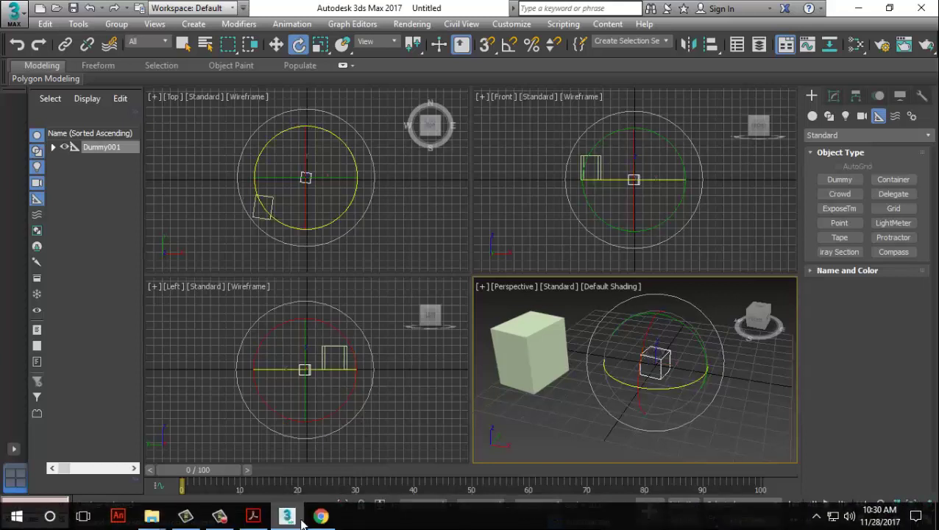
{"action": "left_click", "coordinate": [320, 515]}
{"action": "left_click_drag", "start_coordinate": [457, 235], "coordinate": [647, 230]}
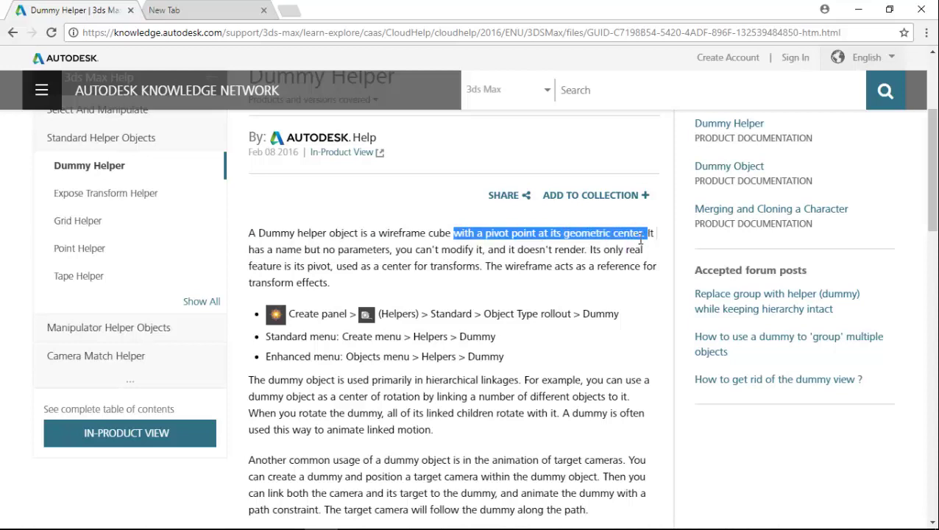
{"action": "left_click", "coordinate": [317, 255]}
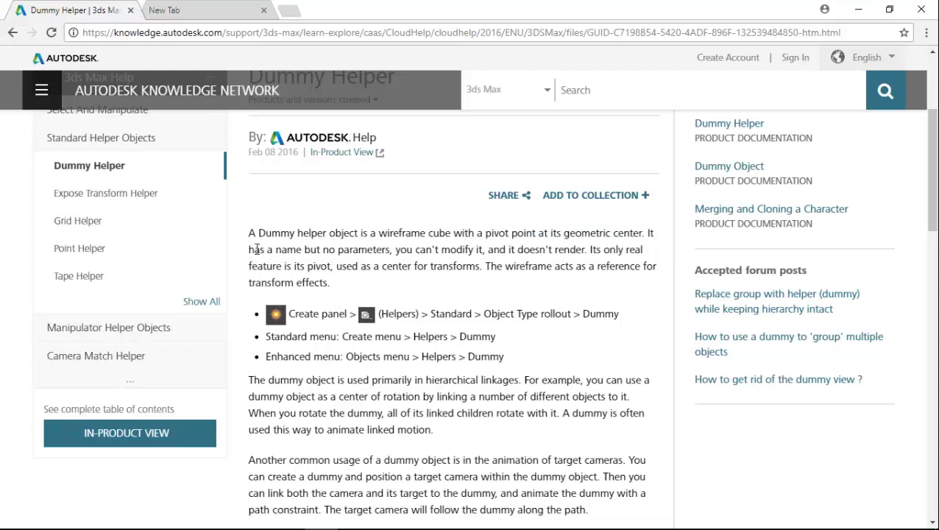
{"action": "left_click_drag", "start_coordinate": [254, 250], "coordinate": [577, 249]}
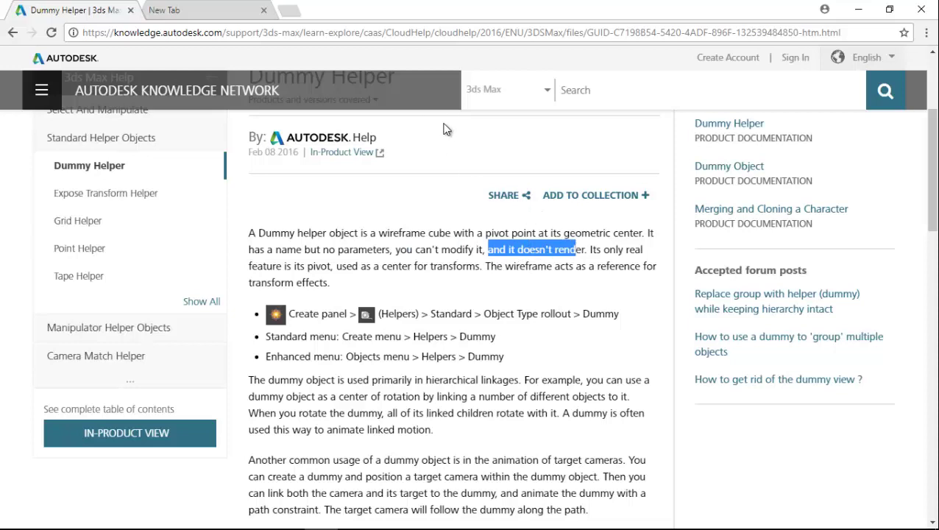
{"action": "scroll", "coordinate": [426, 155], "scroll_direction": "up", "scroll_amount": 2}
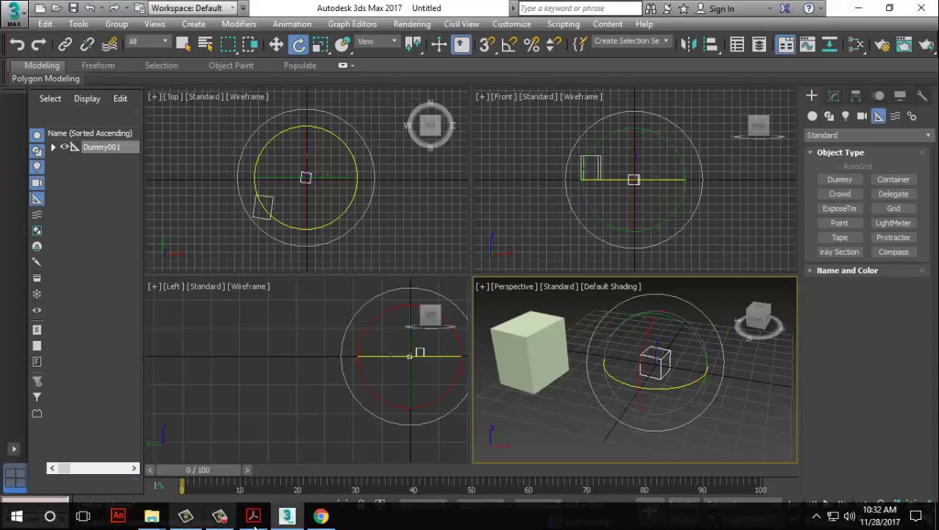
Switch to the 3ds Max PDF in Acrobat Reader and skim the measuring helpers sections from page 173 to the chapter summary.
{"action": "left_click", "coordinate": [253, 515]}
{"action": "scroll", "coordinate": [371, 343], "scroll_direction": "down", "scroll_amount": 15}
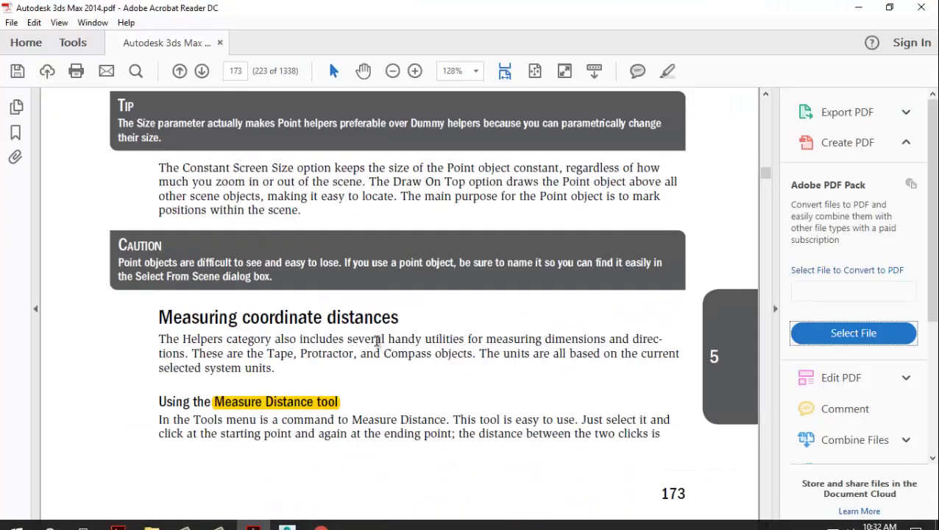
{"action": "scroll", "coordinate": [371, 339], "scroll_direction": "down", "scroll_amount": 5}
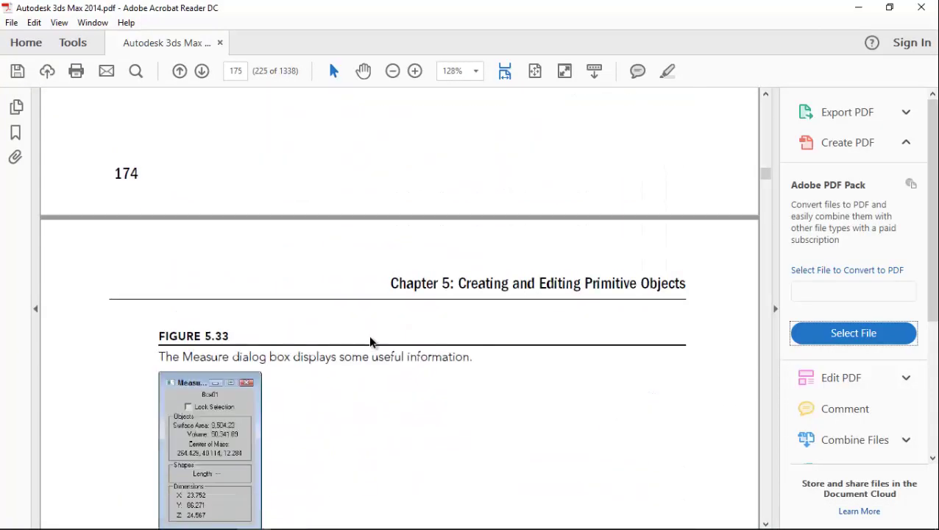
{"action": "scroll", "coordinate": [377, 317], "scroll_direction": "up", "scroll_amount": 15}
{"action": "scroll", "coordinate": [319, 325], "scroll_direction": "down", "scroll_amount": 3}
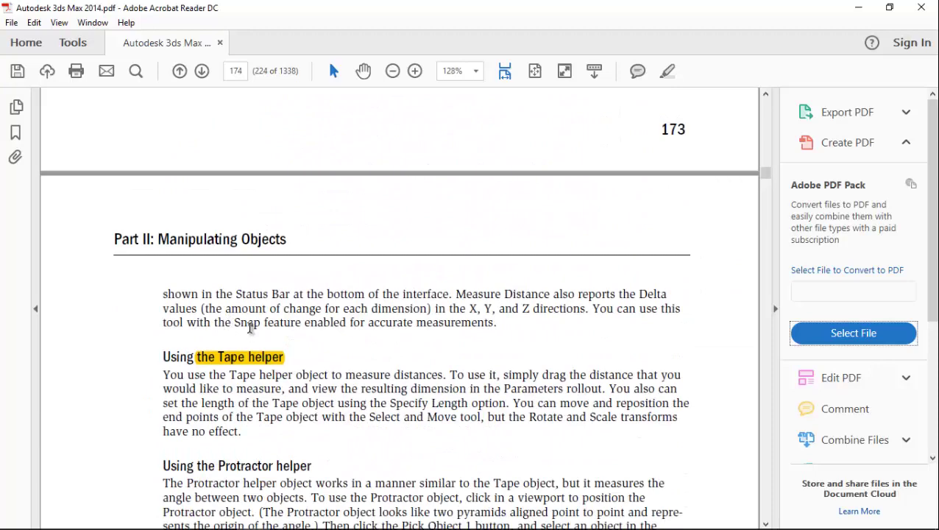
{"action": "scroll", "coordinate": [252, 327], "scroll_direction": "up", "scroll_amount": 3}
{"action": "scroll", "coordinate": [224, 377], "scroll_direction": "down", "scroll_amount": 3}
{"action": "scroll", "coordinate": [243, 259], "scroll_direction": "down", "scroll_amount": 3}
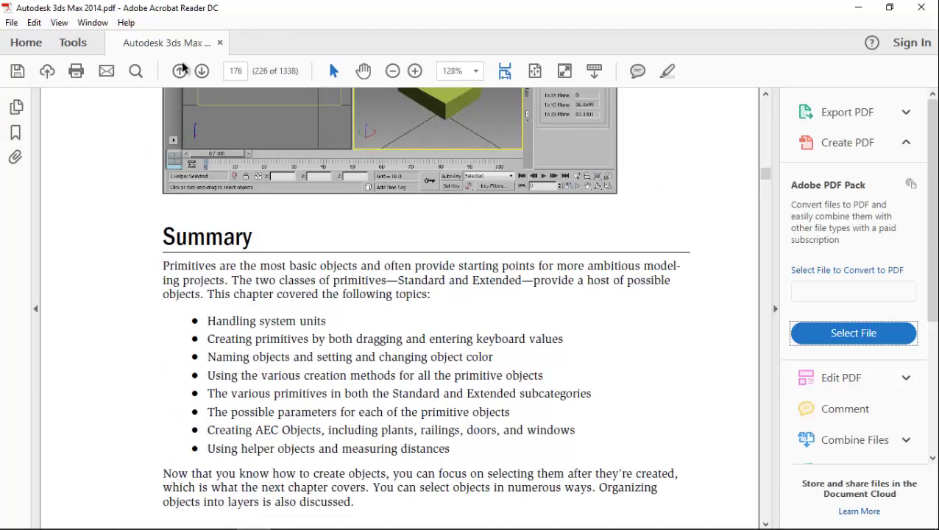
Go to page 179 of the PDF and review the Selecting Objects section on the preceding page.
{"action": "key", "text": "ctrl+shift+n"}
{"action": "type", "text": "179"}
{"action": "key", "text": "Return"}
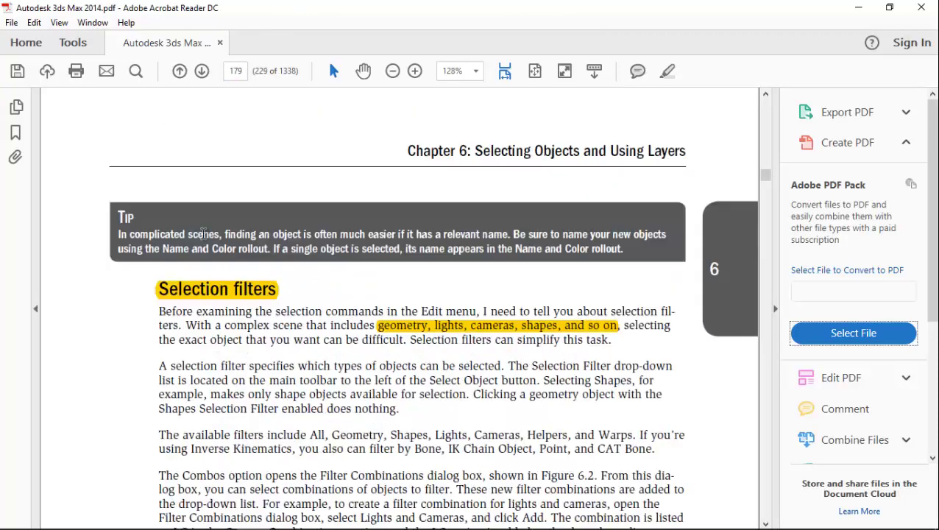
{"action": "scroll", "coordinate": [203, 233], "scroll_direction": "down", "scroll_amount": 2}
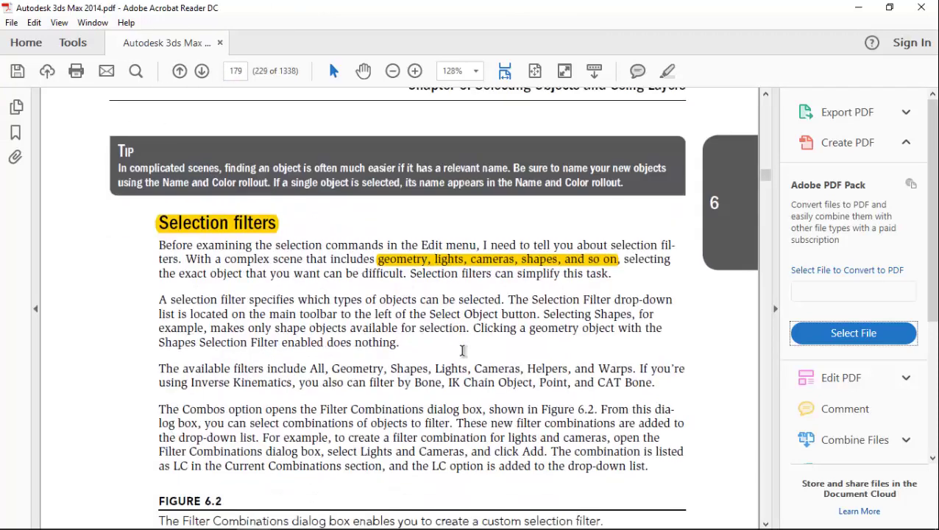
{"action": "scroll", "coordinate": [463, 351], "scroll_direction": "up", "scroll_amount": 10}
{"action": "scroll", "coordinate": [462, 357], "scroll_direction": "up", "scroll_amount": 5}
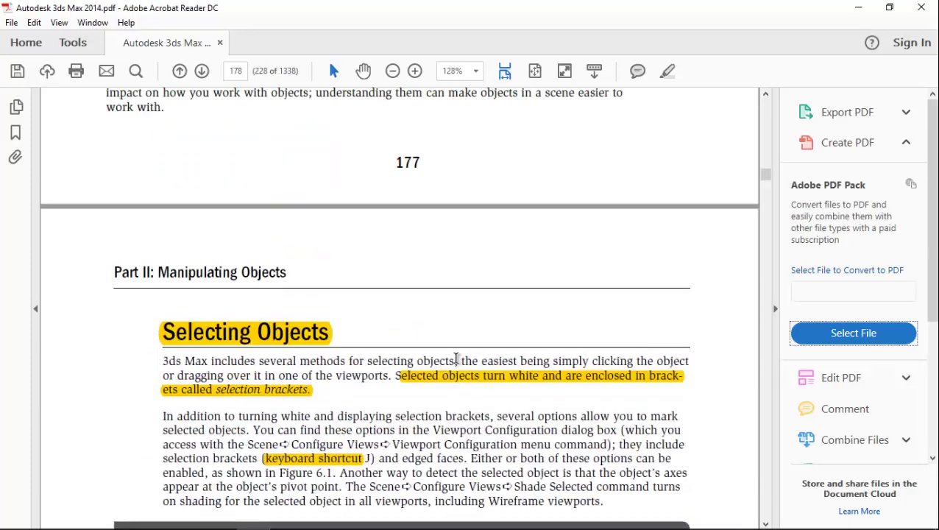
{"action": "scroll", "coordinate": [291, 352], "scroll_direction": "down", "scroll_amount": 1}
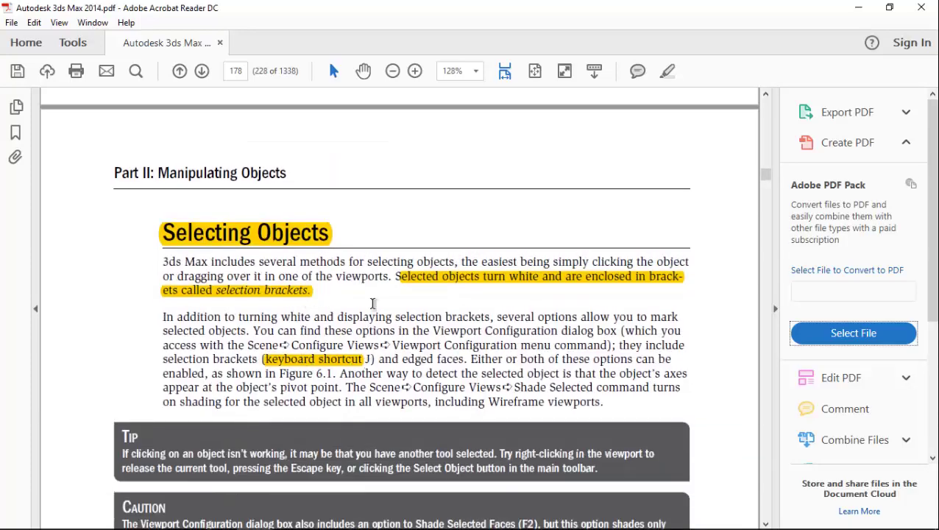
{"action": "scroll", "coordinate": [361, 133], "scroll_direction": "down", "scroll_amount": 3}
{"action": "scroll", "coordinate": [398, 299], "scroll_direction": "up", "scroll_amount": 4}
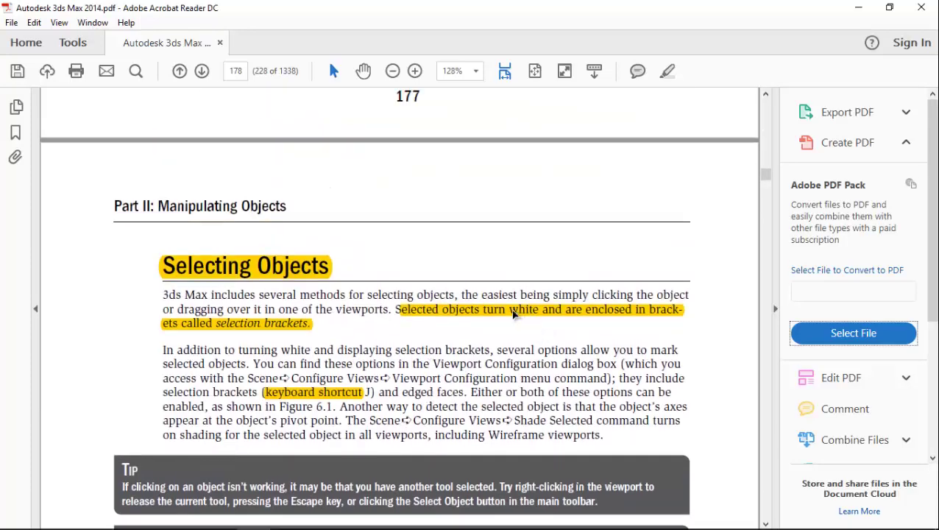
Read the Selection filters section on page 179, including the Filter Combinations dialog in Figure 6.2.
{"action": "scroll", "coordinate": [519, 324], "scroll_direction": "down", "scroll_amount": 10}
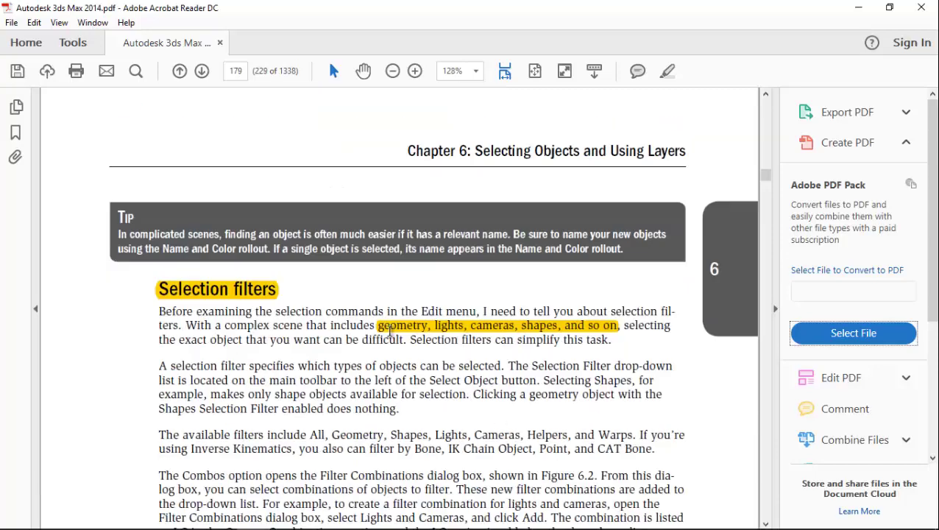
{"action": "scroll", "coordinate": [382, 330], "scroll_direction": "down", "scroll_amount": 3}
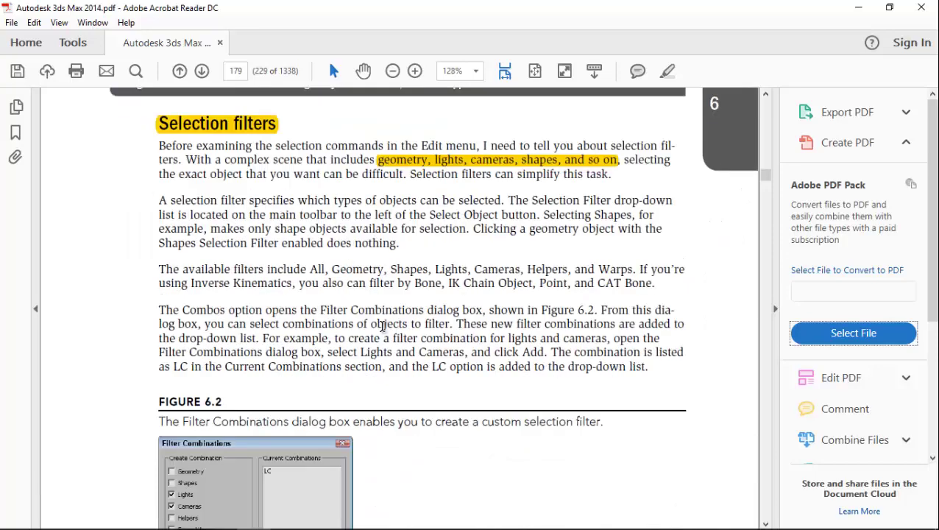
{"action": "scroll", "coordinate": [372, 331], "scroll_direction": "down", "scroll_amount": 2}
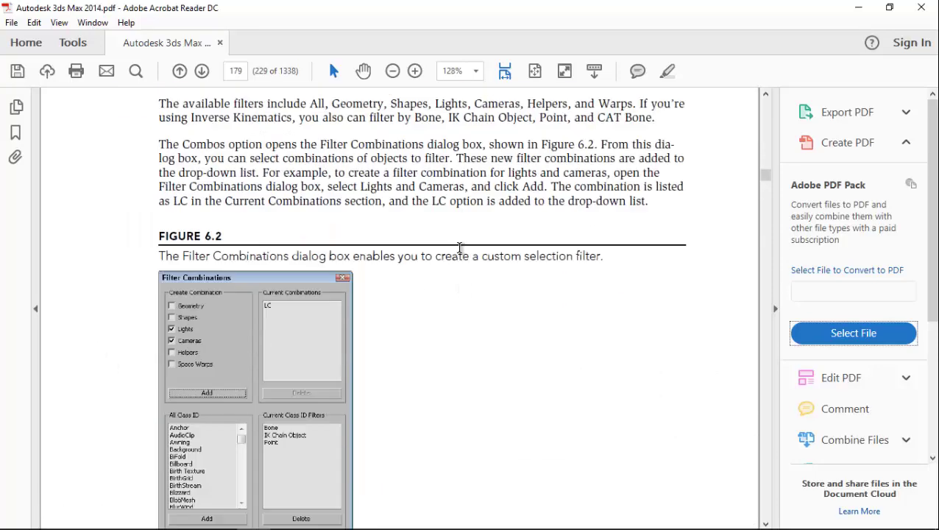
{"action": "scroll", "coordinate": [464, 245], "scroll_direction": "up", "scroll_amount": 3}
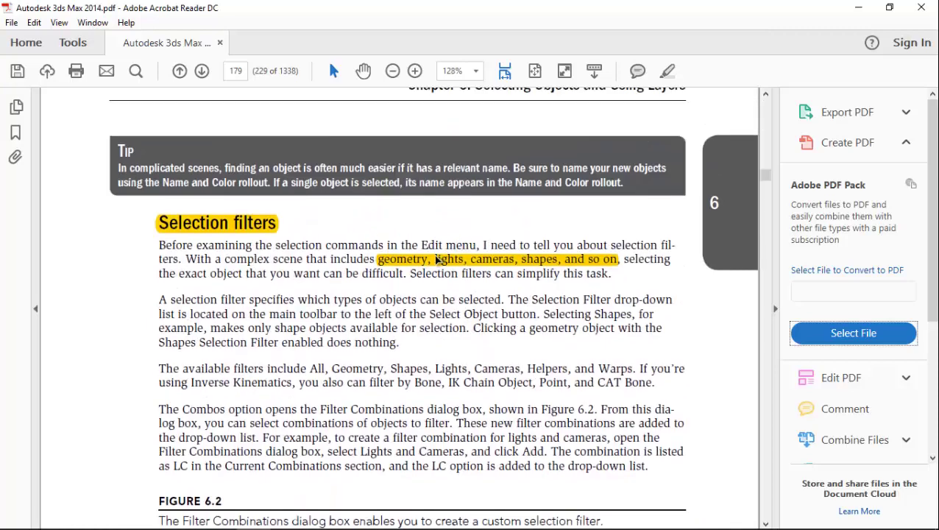
{"action": "scroll", "coordinate": [440, 259], "scroll_direction": "down", "scroll_amount": 1}
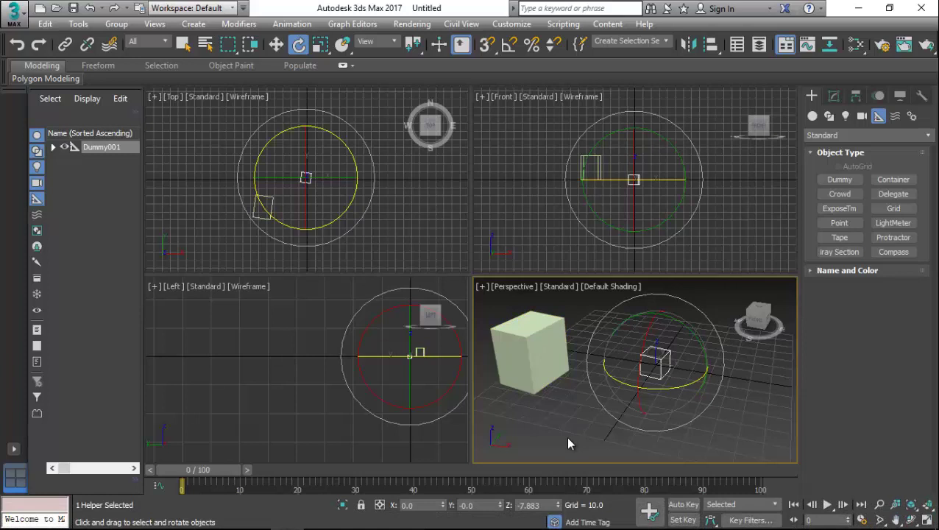
Create a standard Omni light in the Perspective viewport in front of the dummy helper and activate the Rotate tool.
{"action": "left_click", "coordinate": [568, 441]}
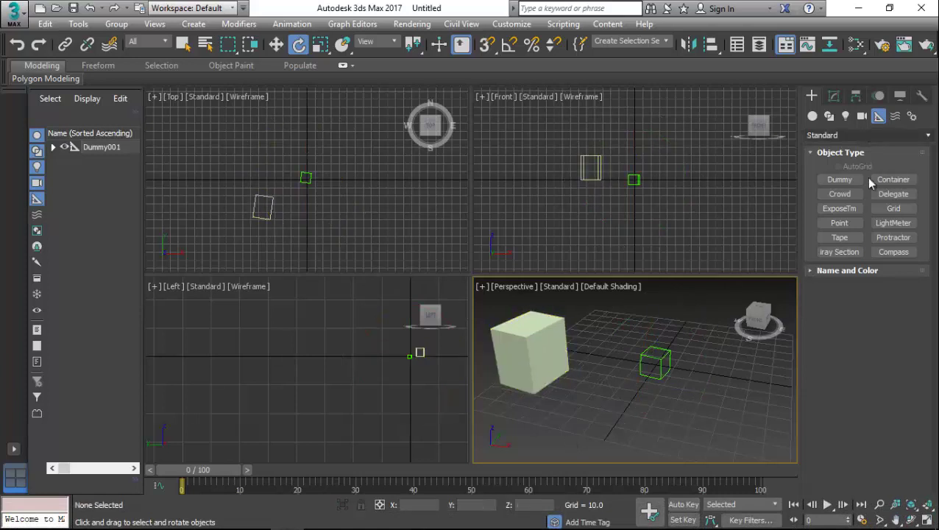
{"action": "left_click", "coordinate": [846, 116]}
{"action": "left_click", "coordinate": [843, 136]}
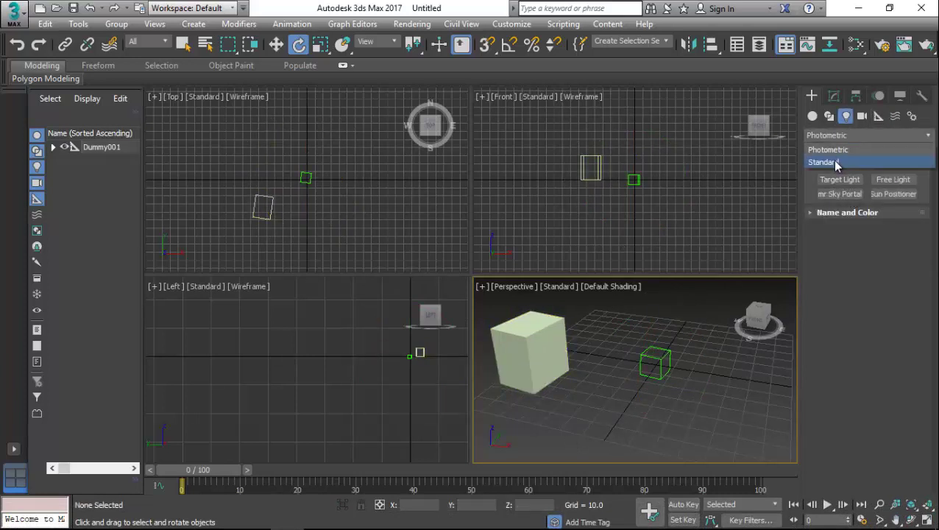
{"action": "left_click", "coordinate": [824, 161]}
{"action": "left_click", "coordinate": [840, 208]}
{"action": "left_click", "coordinate": [642, 422]}
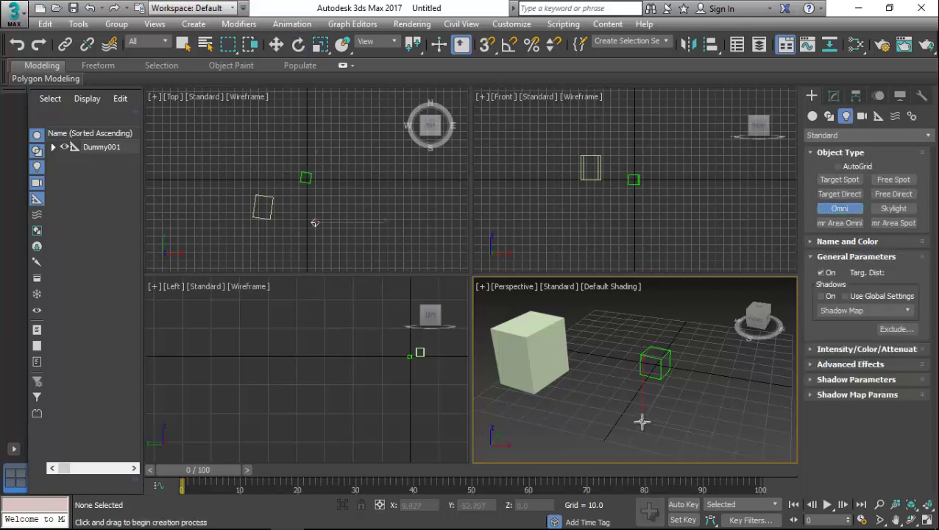
{"action": "key", "text": "e"}
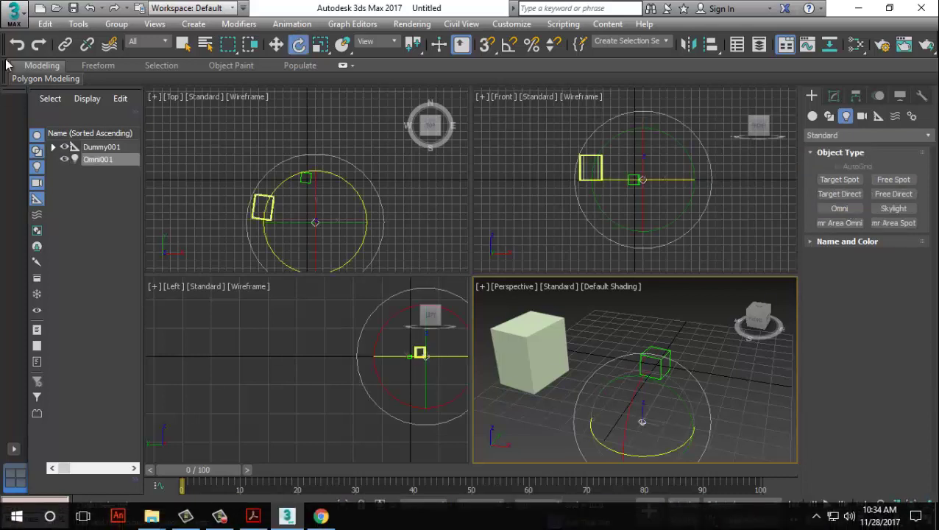
Limit the object types listed in the Select From Scene dialog to geometry, shapes and lights.
{"action": "left_click", "coordinate": [205, 44]}
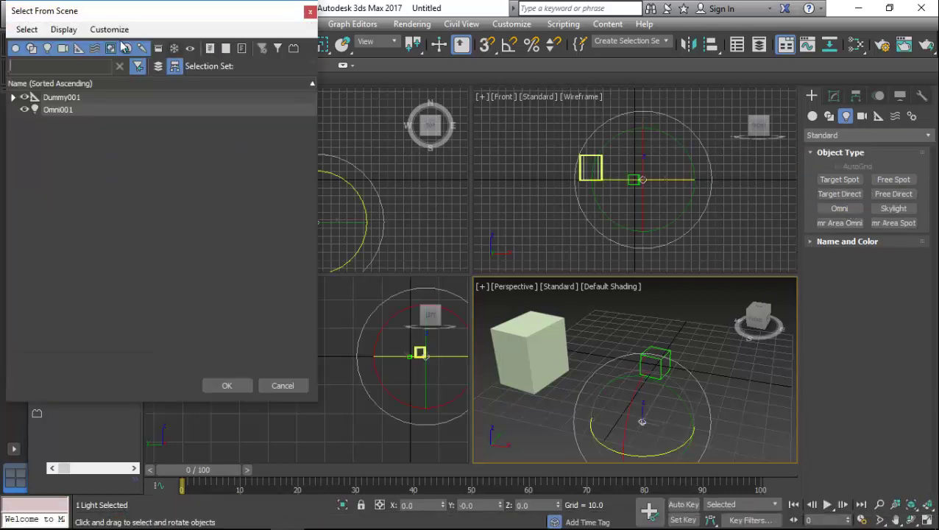
{"action": "left_click", "coordinate": [47, 47]}
{"action": "left_click", "coordinate": [79, 48]}
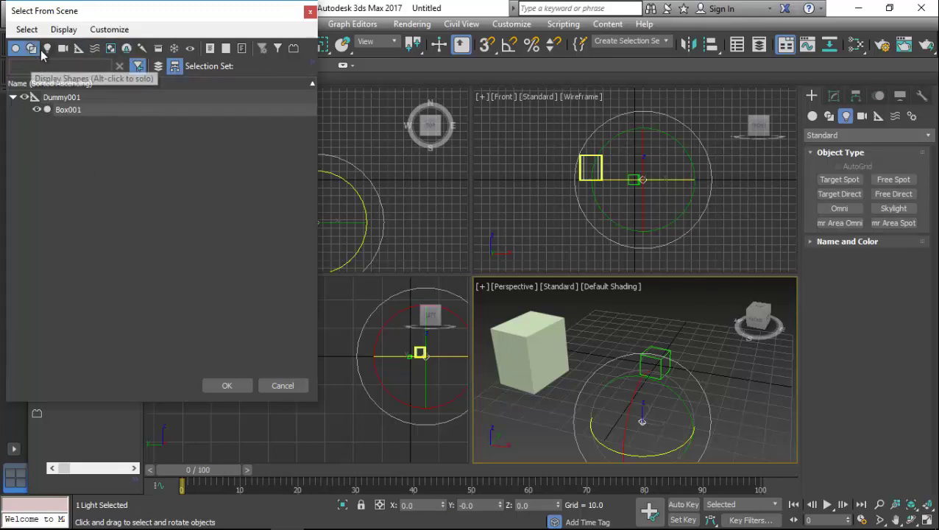
{"action": "left_click", "coordinate": [46, 51]}
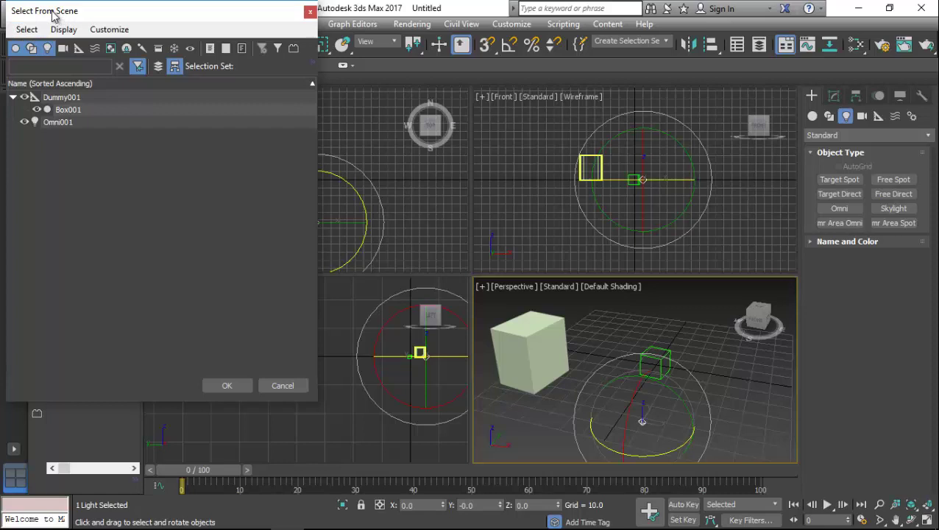
{"action": "left_click", "coordinate": [310, 12]}
Reopen the Select From Scene dialog to check its filtered object list, without selecting anything.
{"action": "key", "text": "h"}
{"action": "left_click", "coordinate": [310, 12]}
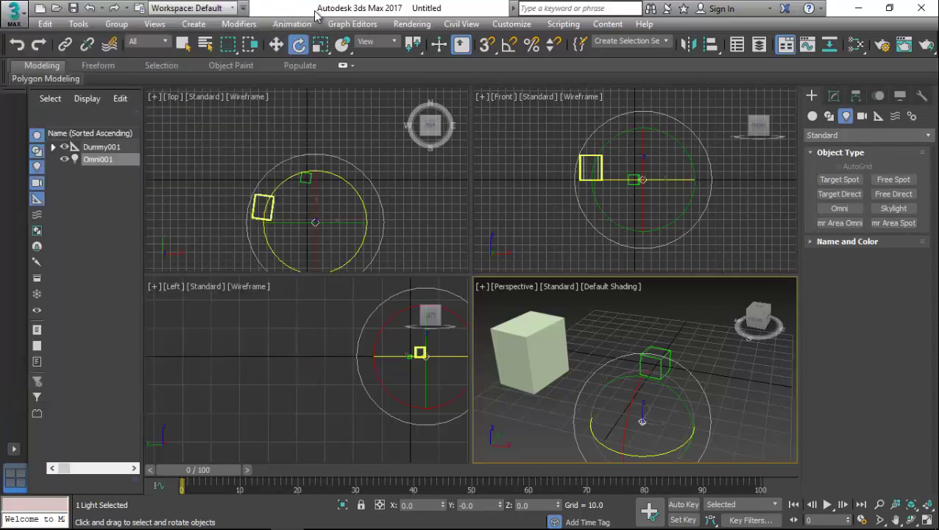
{"action": "key", "text": "h"}
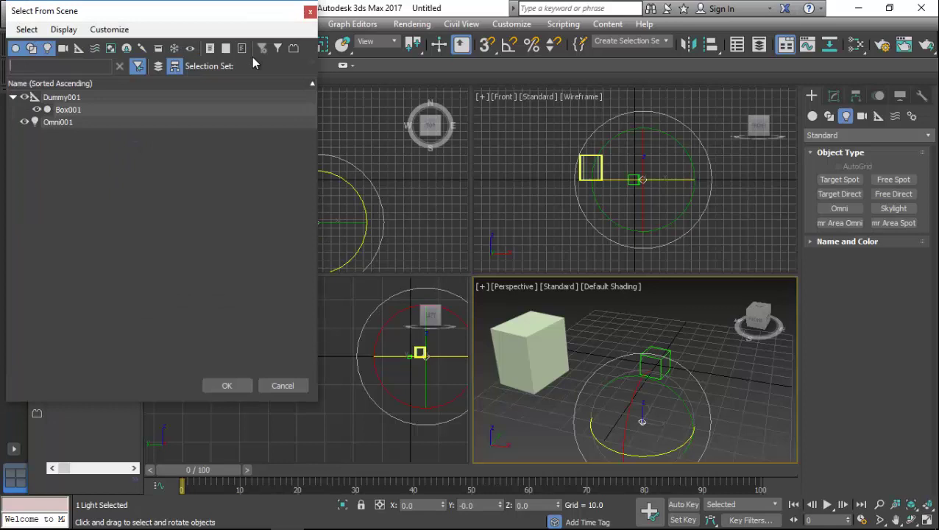
{"action": "left_click", "coordinate": [309, 12]}
Maximize the Perspective viewport and create a tall thin box of about 8 × 29 × 89 units beyond the dummy helper.
{"action": "scroll", "coordinate": [601, 350], "scroll_direction": "down", "scroll_amount": 5}
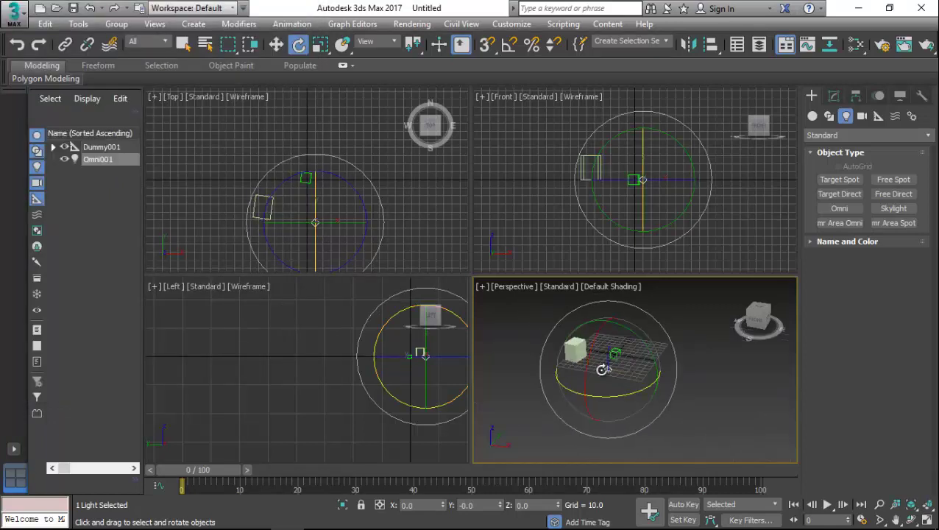
{"action": "key", "text": "w"}
{"action": "middle_click_drag", "start_coordinate": [659, 399], "coordinate": [593, 368], "text": "alt"}
{"action": "key", "text": "alt+w"}
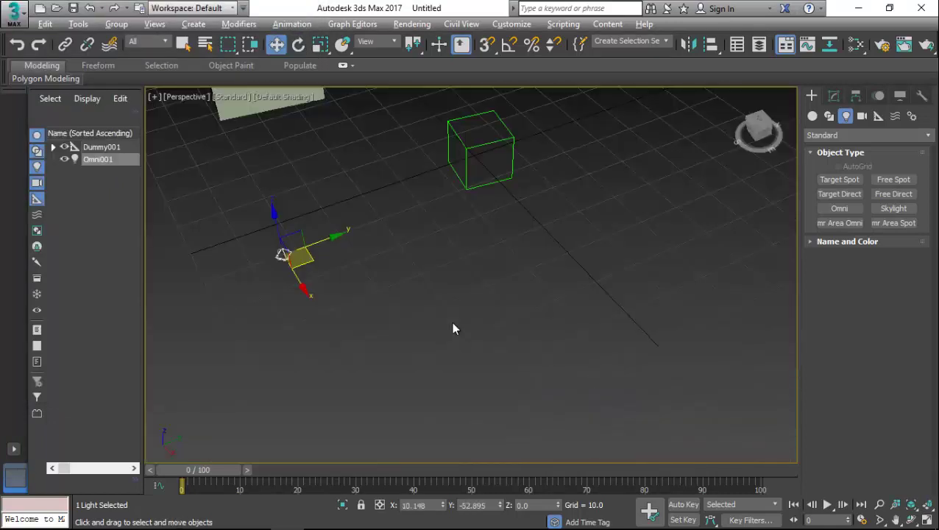
{"action": "middle_click_drag", "start_coordinate": [452, 327], "coordinate": [444, 348], "text": "alt"}
{"action": "key", "text": "ctrl+shift+z"}
{"action": "left_click", "coordinate": [813, 115]}
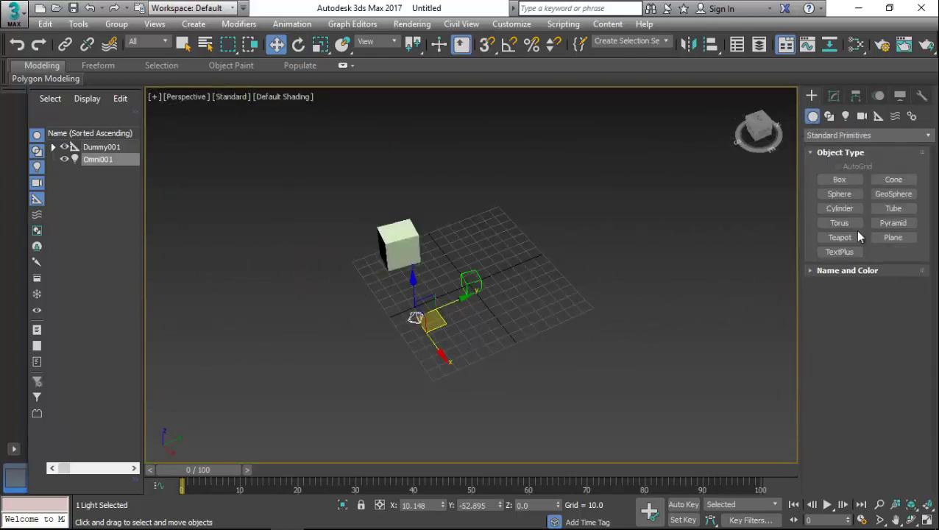
{"action": "left_click", "coordinate": [839, 179]}
{"action": "left_click_drag", "start_coordinate": [524, 333], "coordinate": [549, 339]}
{"action": "left_click", "coordinate": [703, 224]}
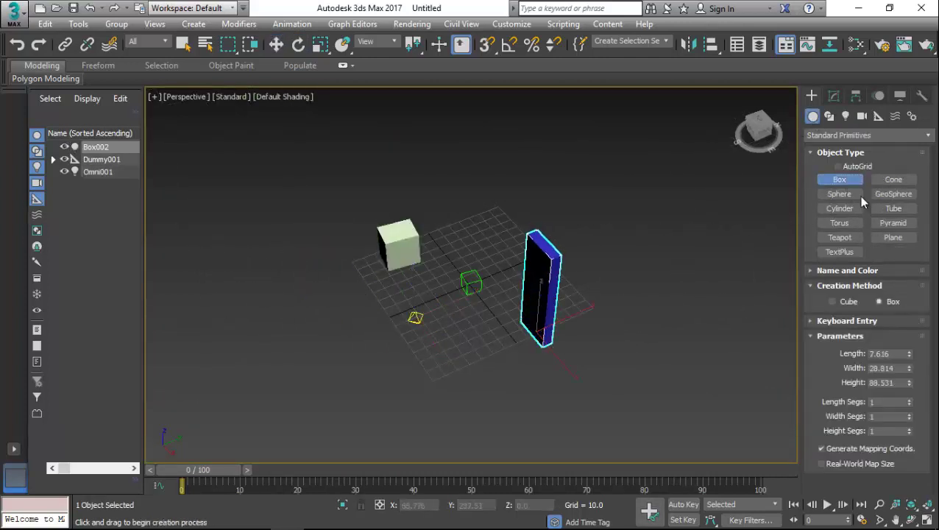
Create a small sphere on the grid between the first box and the dummy helper, finishing with the Move tool active.
{"action": "left_click", "coordinate": [839, 194]}
{"action": "left_click_drag", "start_coordinate": [436, 274], "coordinate": [514, 223]}
{"action": "key", "text": "w"}
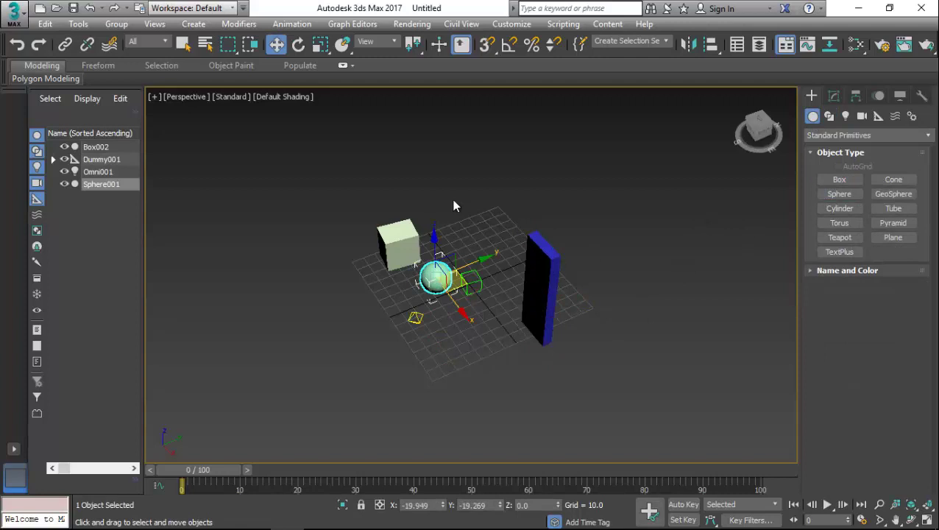
Select Sphere001 by name in the Select From Scene dialog, followed by Box002, and check the list again.
{"action": "left_click", "coordinate": [205, 45]}
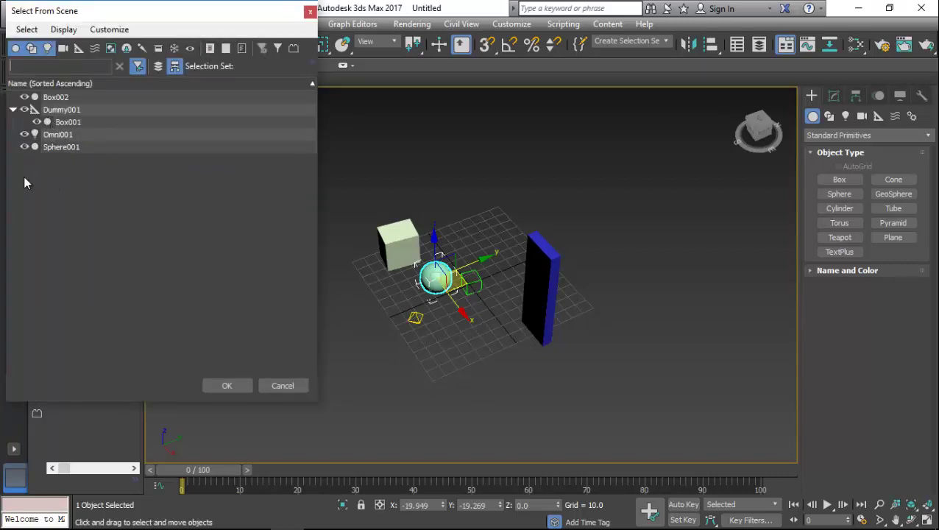
{"action": "double_click", "coordinate": [58, 147]}
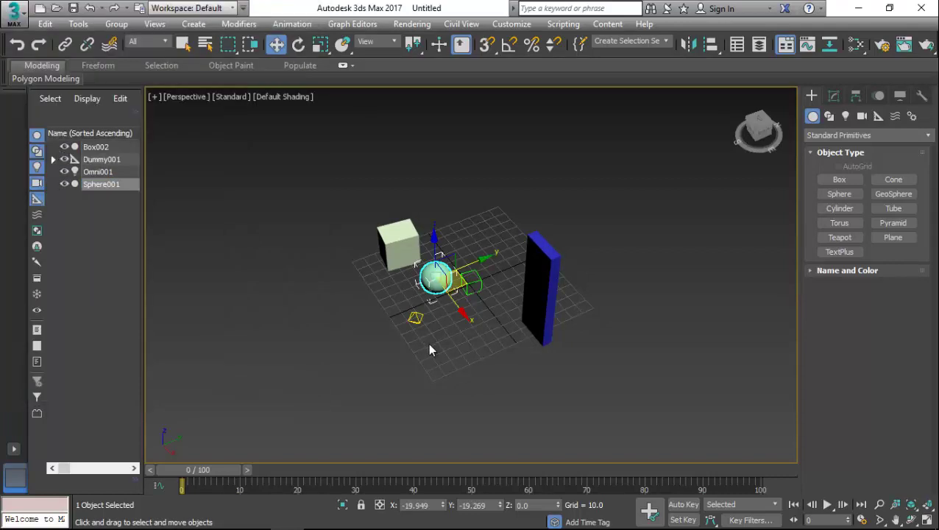
{"action": "left_click", "coordinate": [206, 45]}
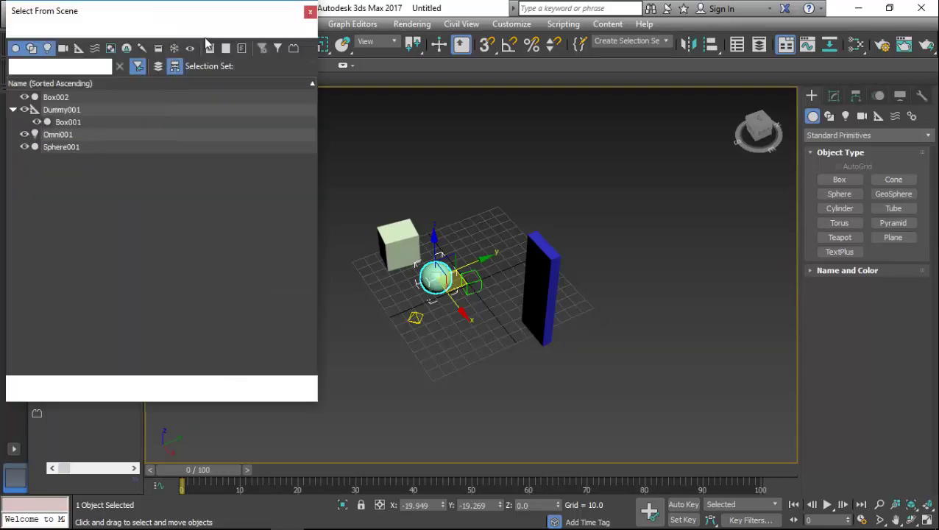
{"action": "left_click", "coordinate": [62, 100]}
{"action": "double_click", "coordinate": [62, 100]}
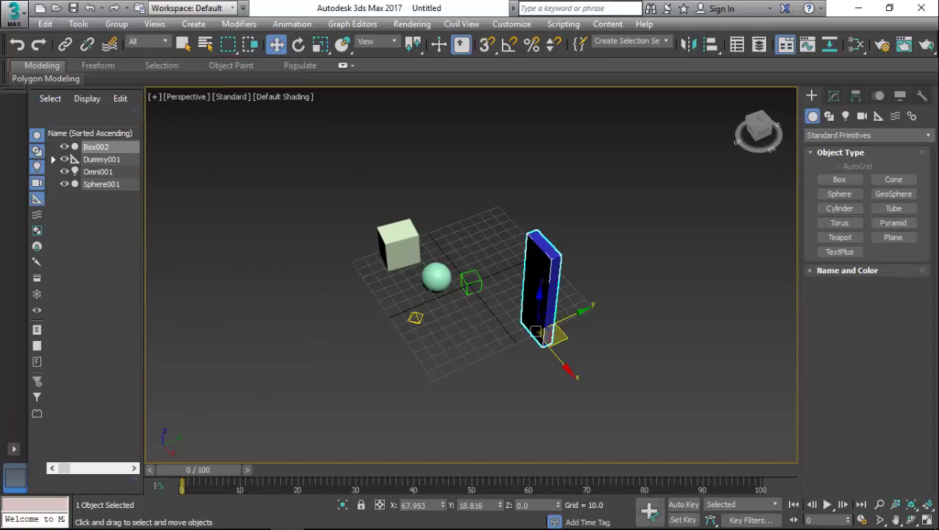
{"action": "left_click", "coordinate": [206, 45]}
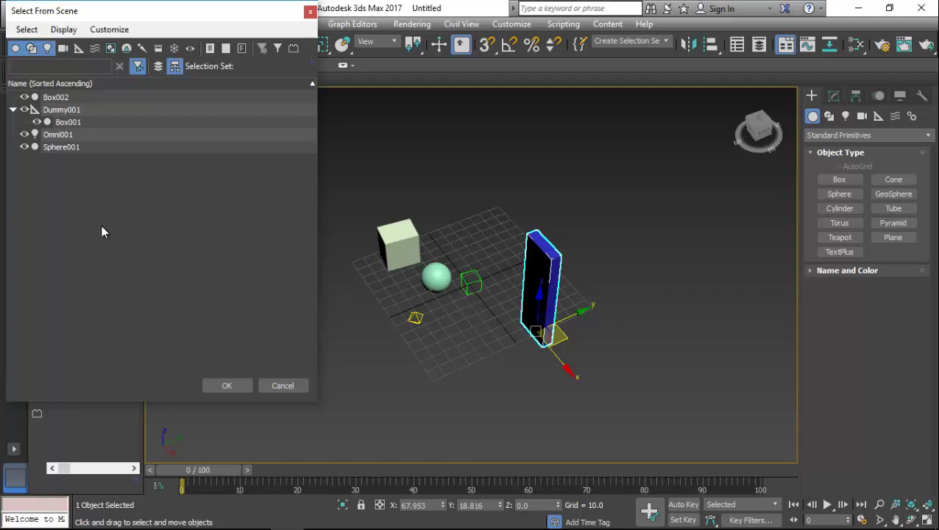
{"action": "left_click", "coordinate": [310, 12]}
Switch to the PDF in Acrobat Reader and skim from Selection filters past the Select buttons table to Figure 6.3 on page 181.
{"action": "scroll", "coordinate": [317, 140], "scroll_direction": "down", "scroll_amount": 5}
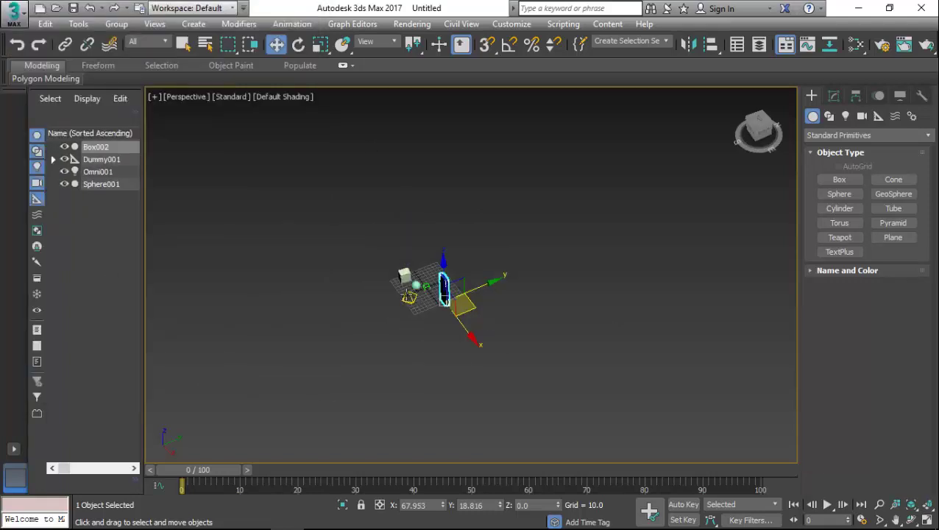
{"action": "scroll", "coordinate": [230, 448], "scroll_direction": "up", "scroll_amount": 3}
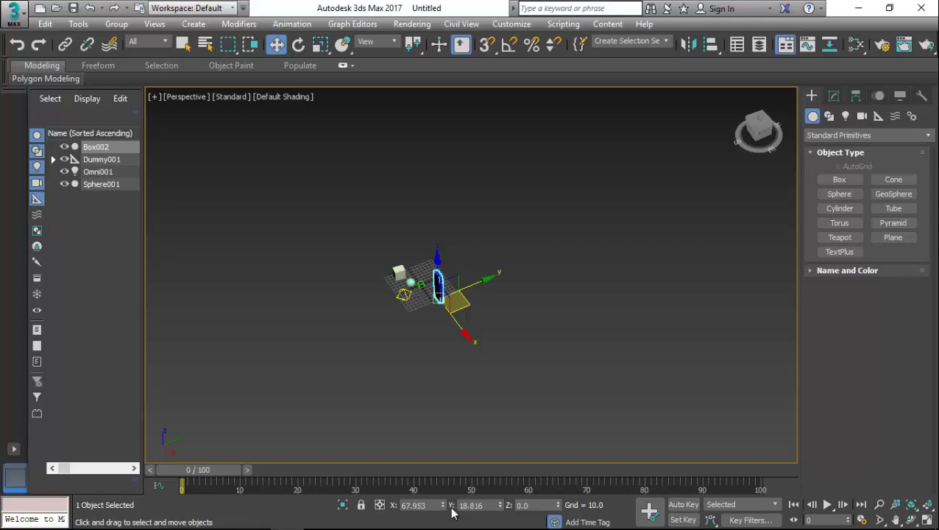
{"action": "left_click", "coordinate": [253, 521]}
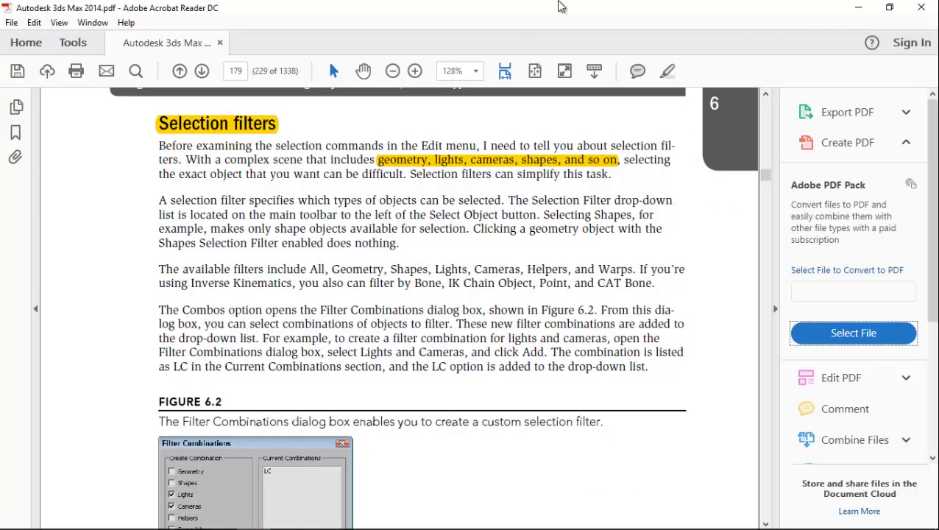
{"action": "scroll", "coordinate": [468, 247], "scroll_direction": "down", "scroll_amount": 10}
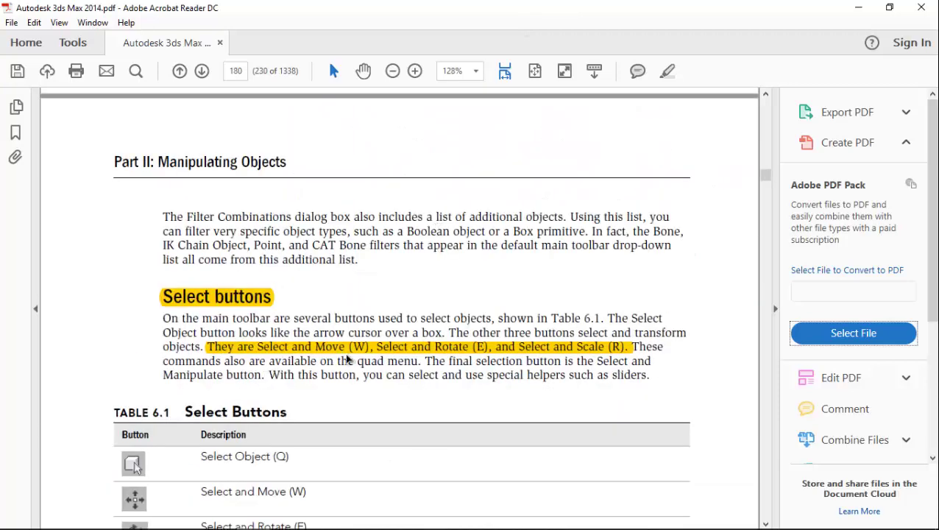
{"action": "scroll", "coordinate": [430, 315], "scroll_direction": "down", "scroll_amount": 3}
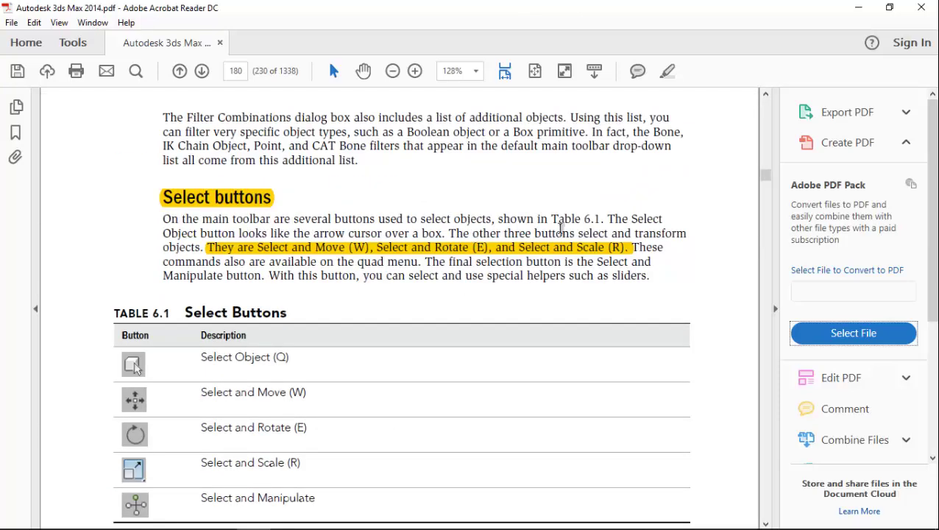
{"action": "scroll", "coordinate": [382, 172], "scroll_direction": "down", "scroll_amount": 14}
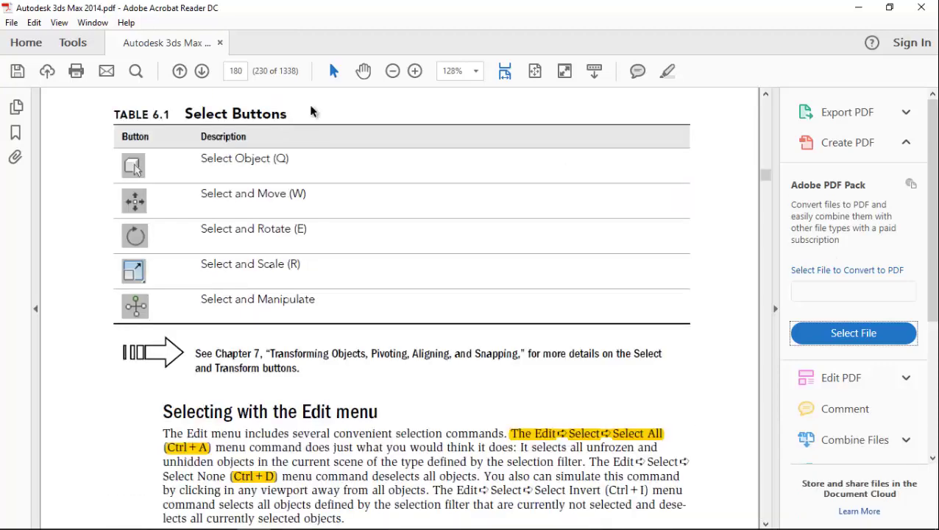
{"action": "scroll", "coordinate": [377, 265], "scroll_direction": "down", "scroll_amount": 13}
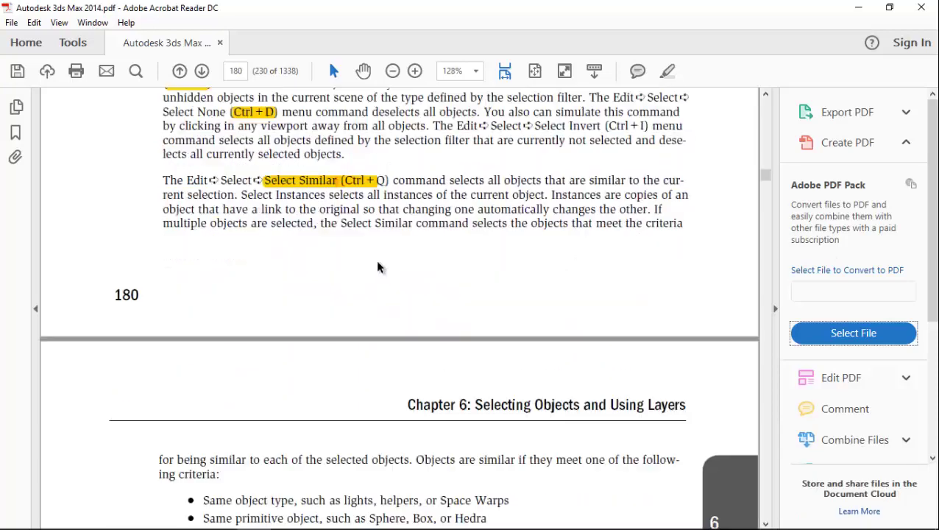
{"action": "scroll", "coordinate": [416, 252], "scroll_direction": "down", "scroll_amount": 6}
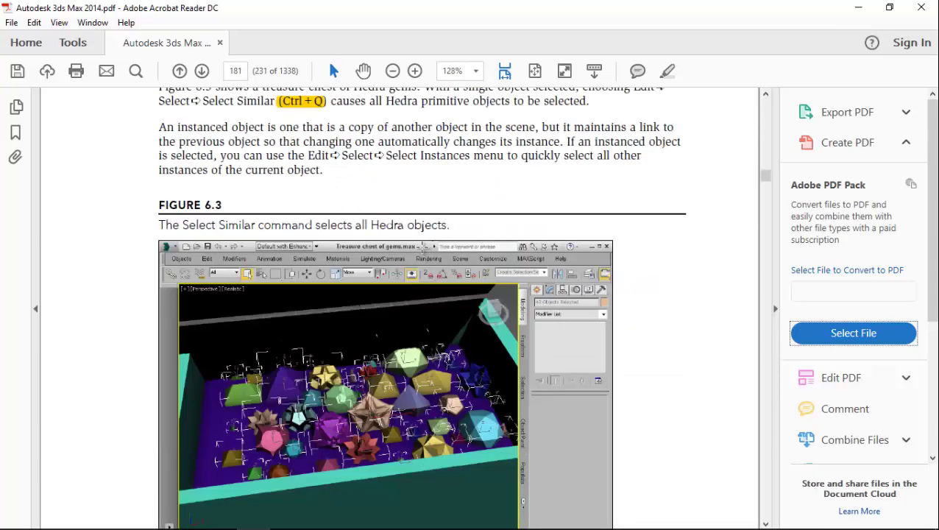
Go back to the Select Buttons table and review Selecting with the Edit menu through to Select by Name on page 182.
{"action": "scroll", "coordinate": [417, 237], "scroll_direction": "up", "scroll_amount": 19}
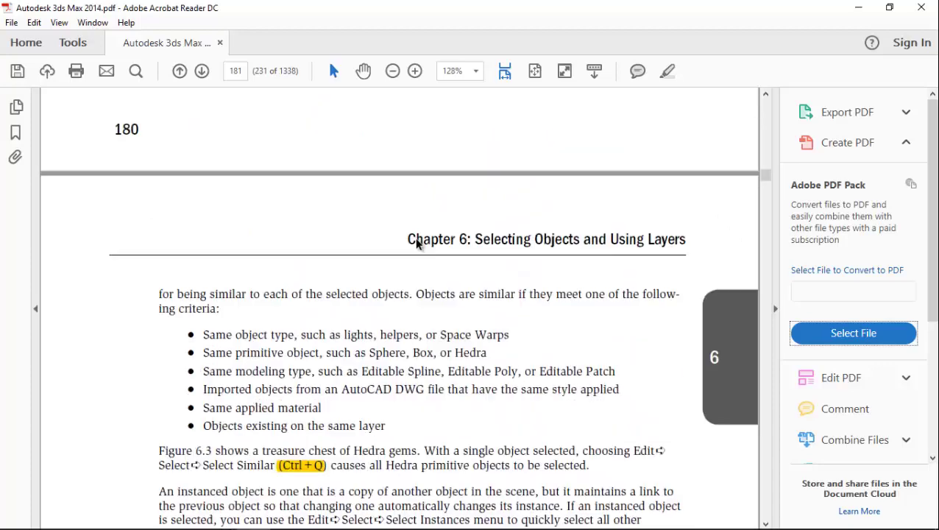
{"action": "scroll", "coordinate": [434, 247], "scroll_direction": "up", "scroll_amount": 9}
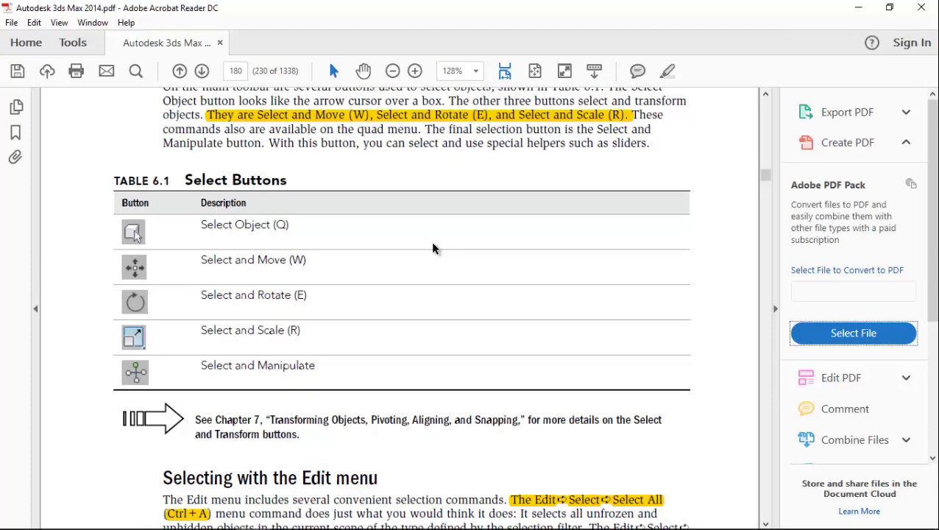
{"action": "scroll", "coordinate": [434, 245], "scroll_direction": "down", "scroll_amount": 6}
{"action": "scroll", "coordinate": [436, 253], "scroll_direction": "down", "scroll_amount": 7}
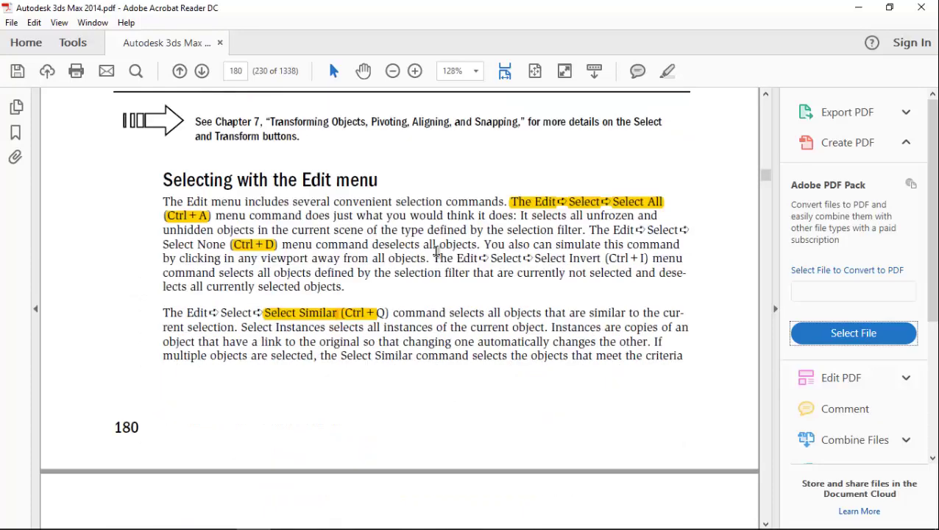
{"action": "scroll", "coordinate": [436, 251], "scroll_direction": "down", "scroll_amount": 15}
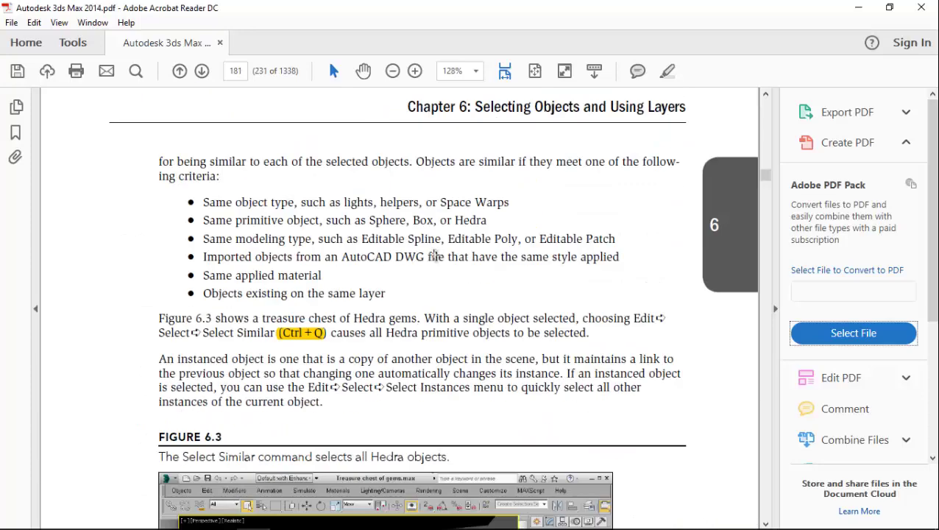
{"action": "scroll", "coordinate": [435, 253], "scroll_direction": "down", "scroll_amount": 7}
{"action": "scroll", "coordinate": [435, 253], "scroll_direction": "down", "scroll_amount": 15}
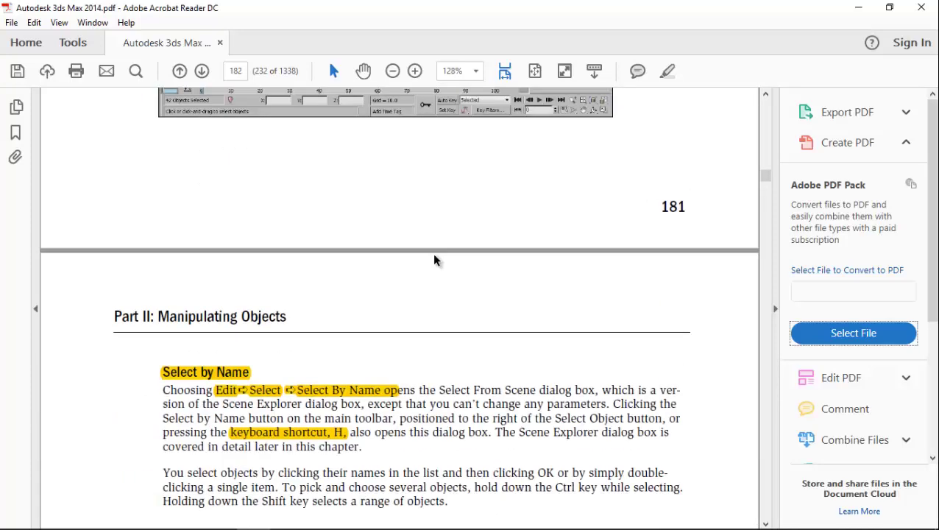
Return to Table 6.1 on page 180 and briefly mark the Select and Manipulate entry while reviewing the select buttons.
{"action": "scroll", "coordinate": [432, 252], "scroll_direction": "up", "scroll_amount": 16}
{"action": "scroll", "coordinate": [434, 242], "scroll_direction": "up", "scroll_amount": 20}
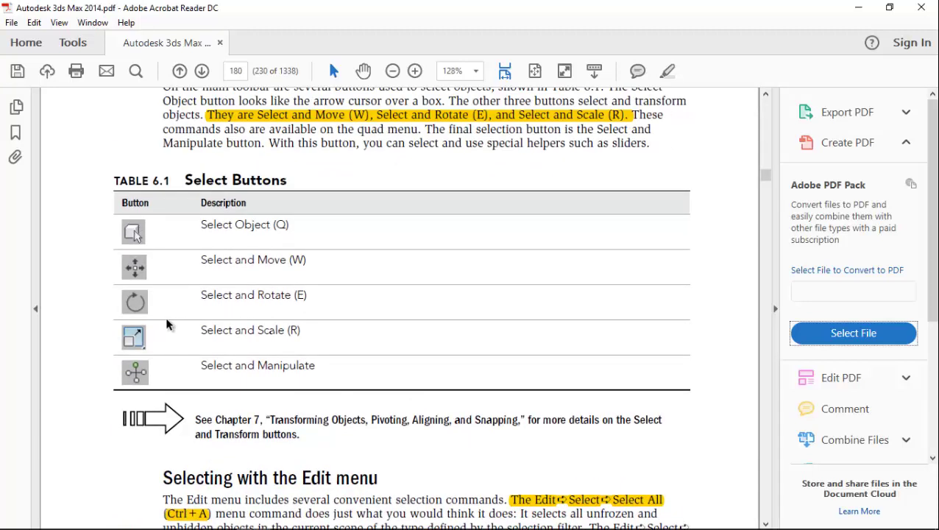
{"action": "left_click_drag", "start_coordinate": [203, 368], "coordinate": [326, 369]}
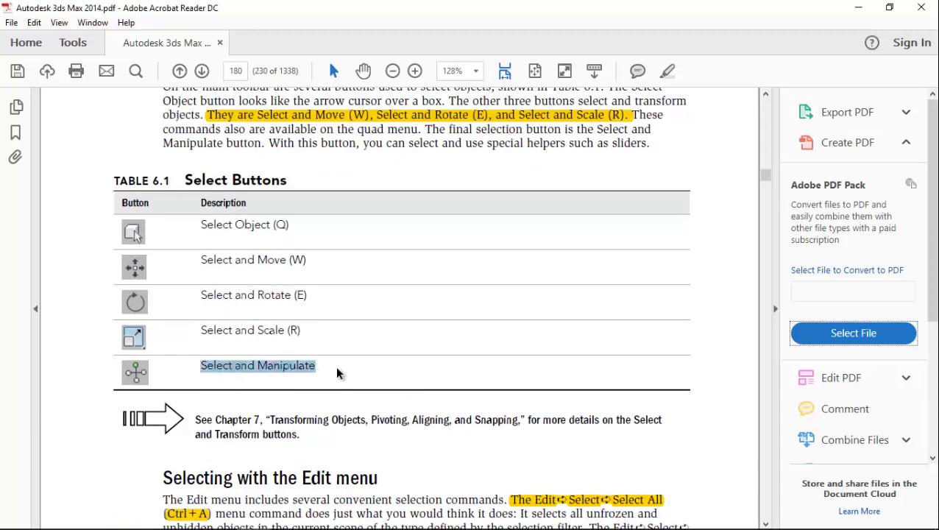
{"action": "left_click", "coordinate": [337, 373]}
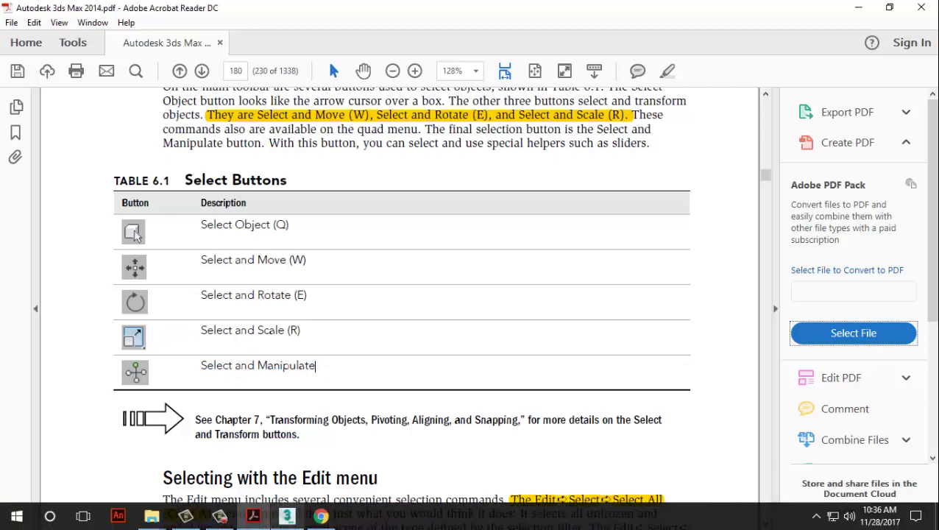
Switch to 3ds Max, try Select and Manipulate with Box001, and clear the selection.
{"action": "left_click", "coordinate": [286, 517]}
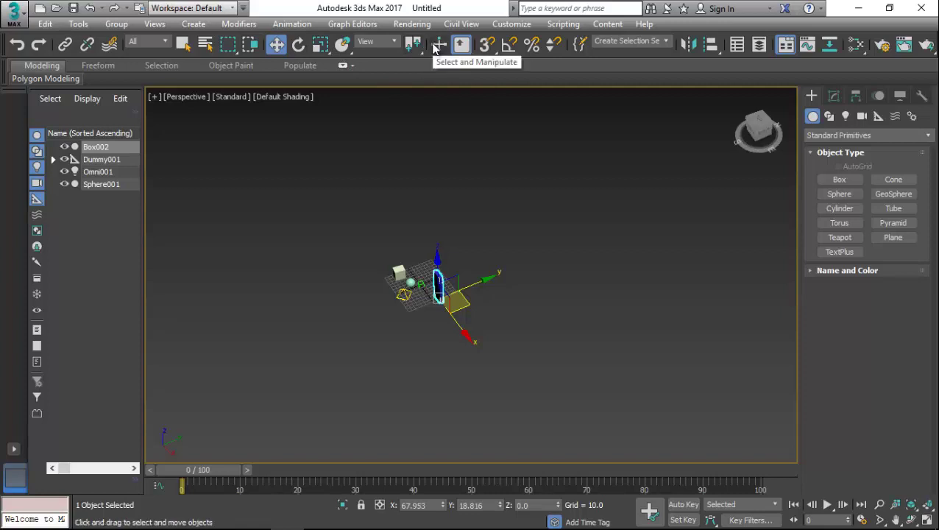
{"action": "left_click", "coordinate": [407, 315]}
{"action": "left_click", "coordinate": [399, 270]}
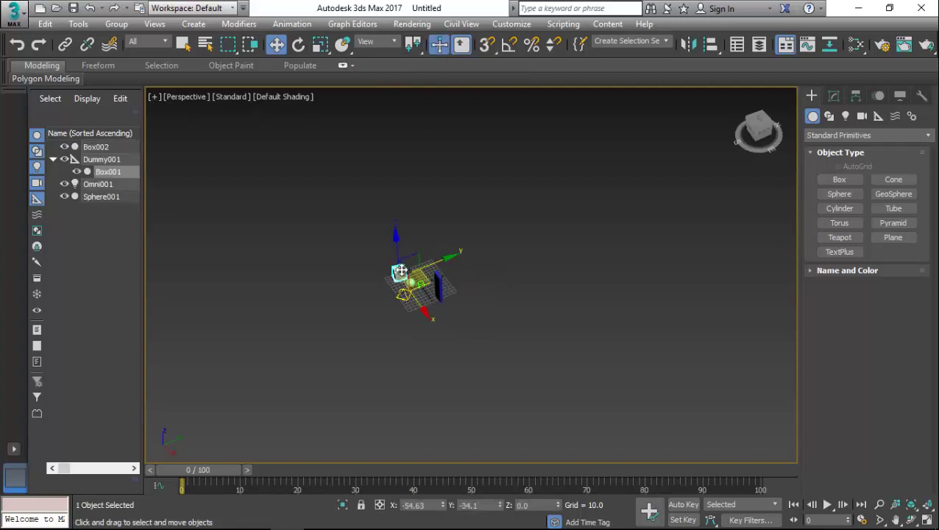
{"action": "left_click", "coordinate": [444, 50]}
{"action": "left_click", "coordinate": [442, 45]}
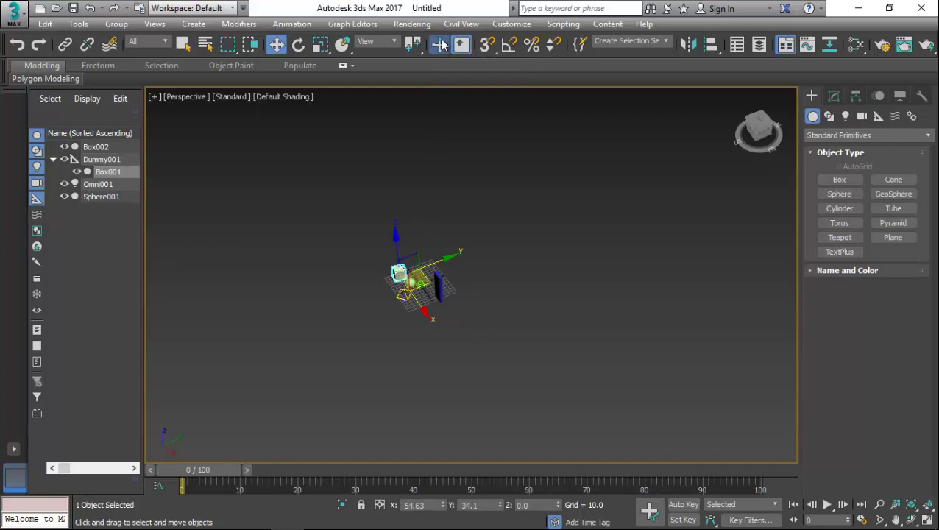
{"action": "right_click", "coordinate": [442, 45]}
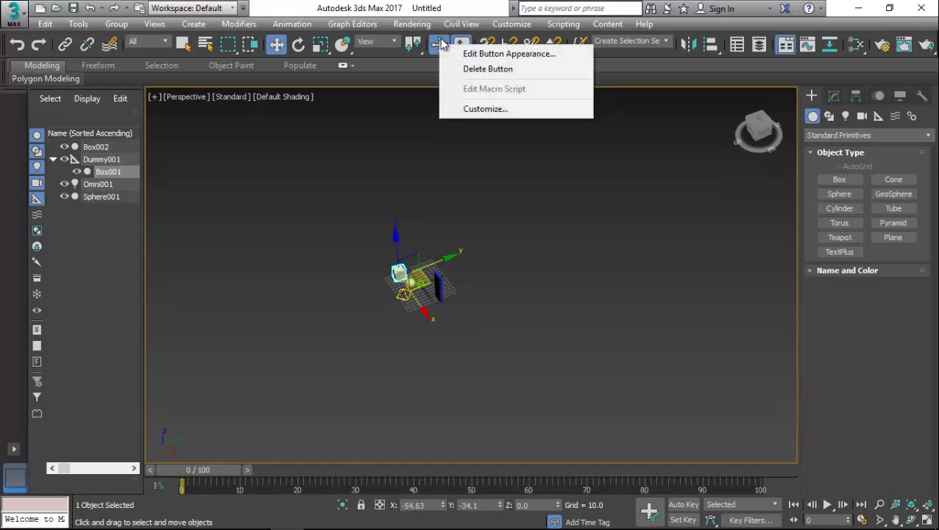
{"action": "left_click", "coordinate": [350, 413]}
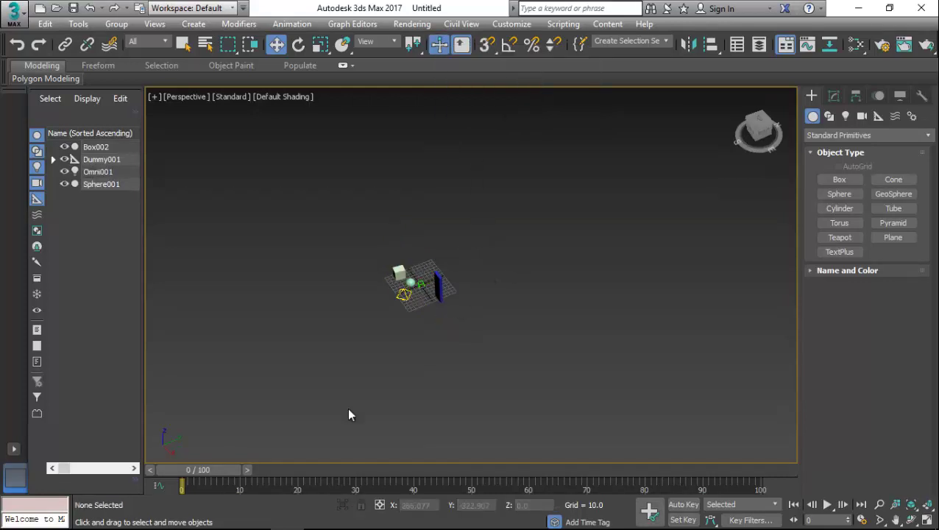
Move Box001 off the grid to about X 204, Y -151, and compare selecting it with Select and Manipulate off and on.
{"action": "left_click", "coordinate": [440, 47]}
{"action": "left_click", "coordinate": [398, 273]}
{"action": "left_click_drag", "start_coordinate": [432, 273], "coordinate": [438, 357]}
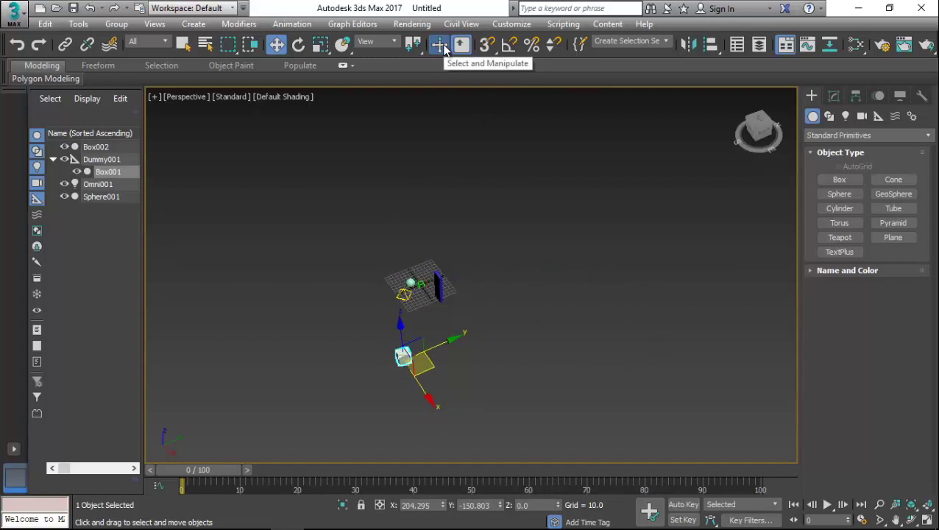
{"action": "left_click", "coordinate": [530, 189]}
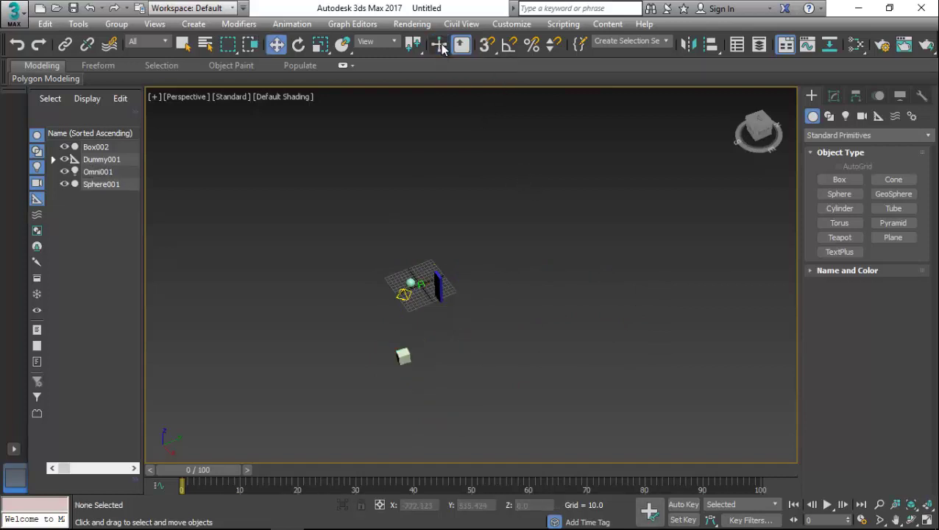
{"action": "left_click", "coordinate": [402, 356]}
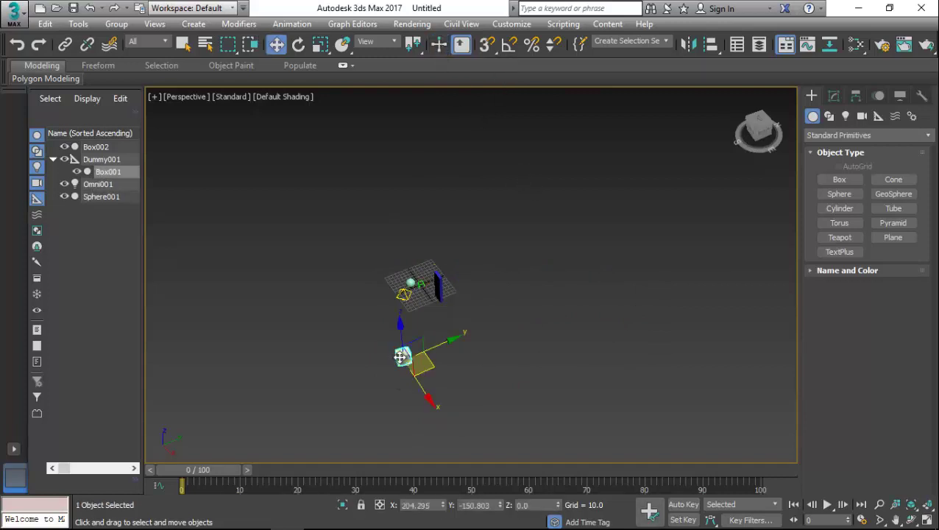
{"action": "right_click", "coordinate": [438, 47]}
{"action": "left_click", "coordinate": [438, 45]}
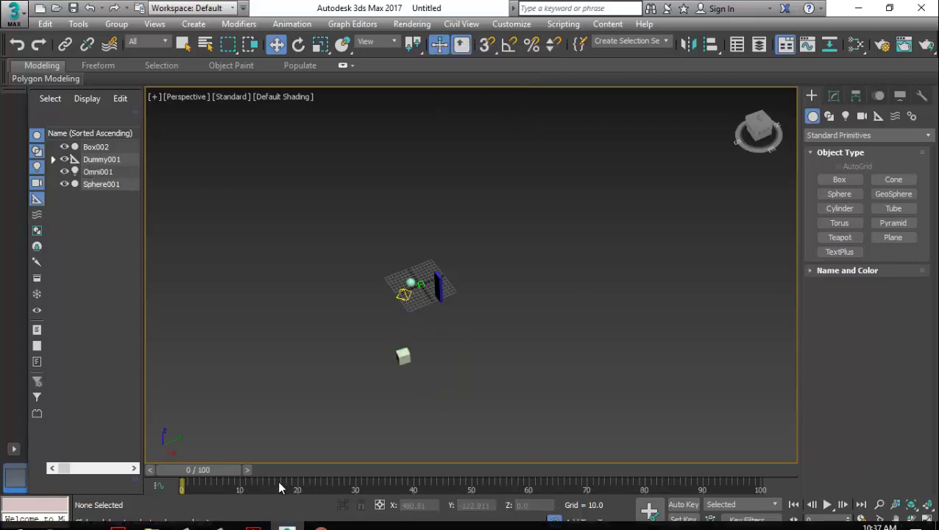
Switch to the PDF in Acrobat Reader and review the Select buttons text on special helpers and the Select and Manipulate entry in Table 6.1.
{"action": "left_click", "coordinate": [253, 516]}
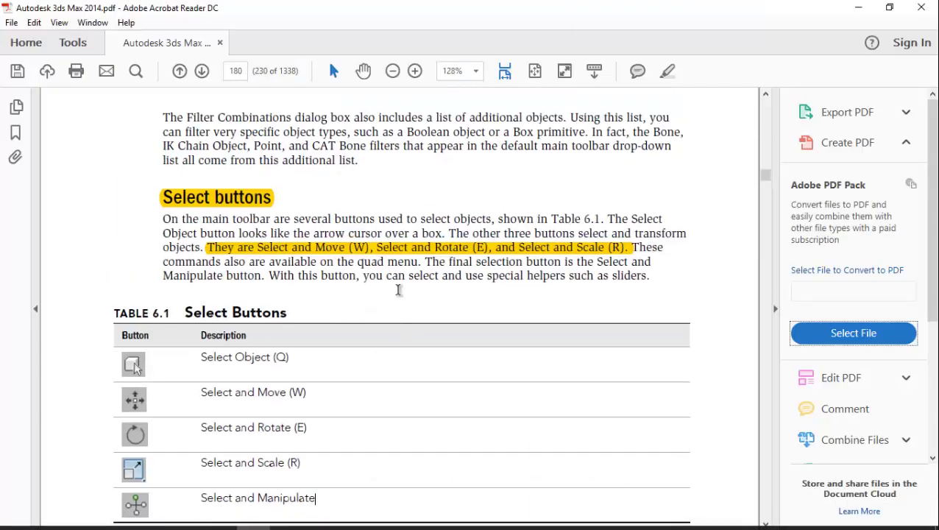
{"action": "scroll", "coordinate": [398, 289], "scroll_direction": "down", "scroll_amount": 4}
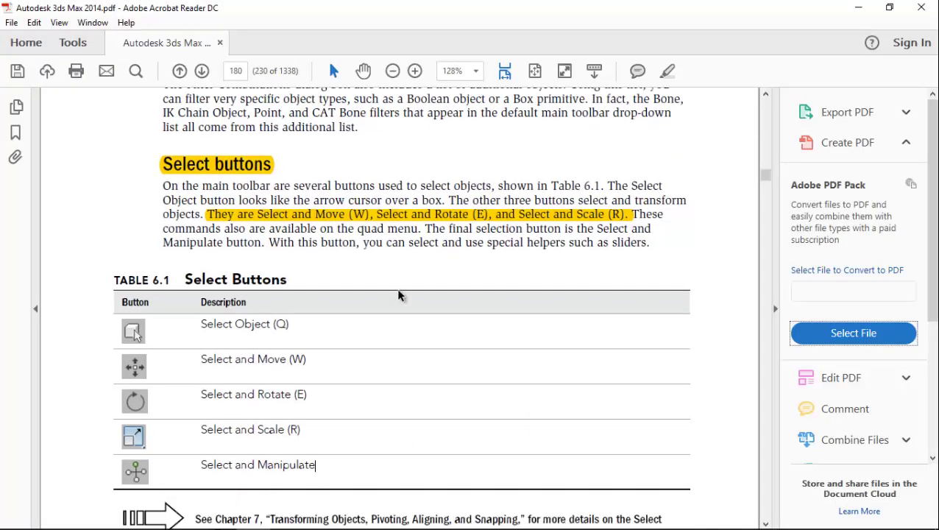
{"action": "scroll", "coordinate": [395, 295], "scroll_direction": "up", "scroll_amount": 1}
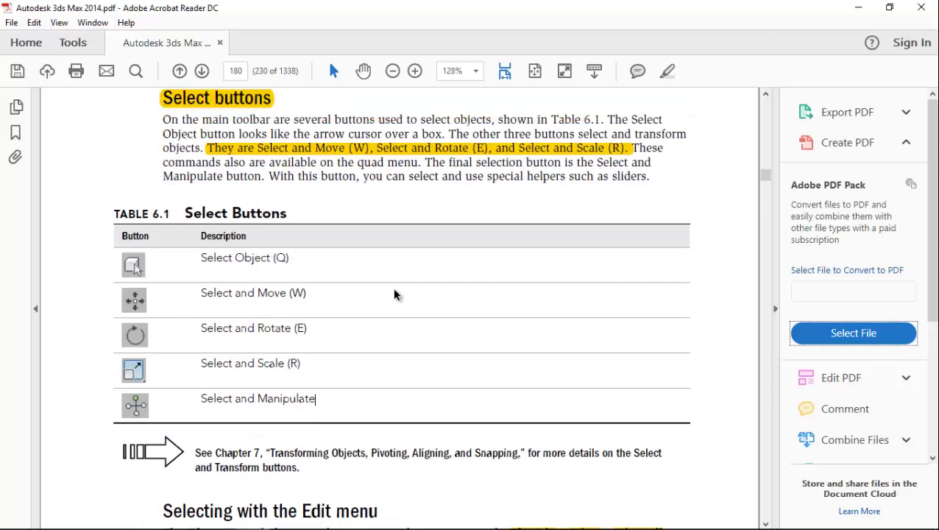
{"action": "left_click_drag", "start_coordinate": [268, 177], "coordinate": [651, 176]}
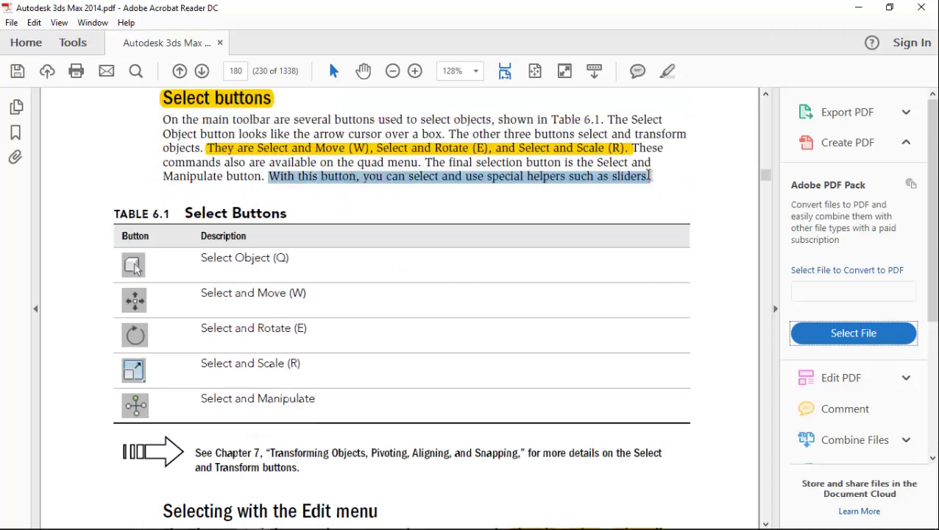
{"action": "left_click", "coordinate": [477, 204]}
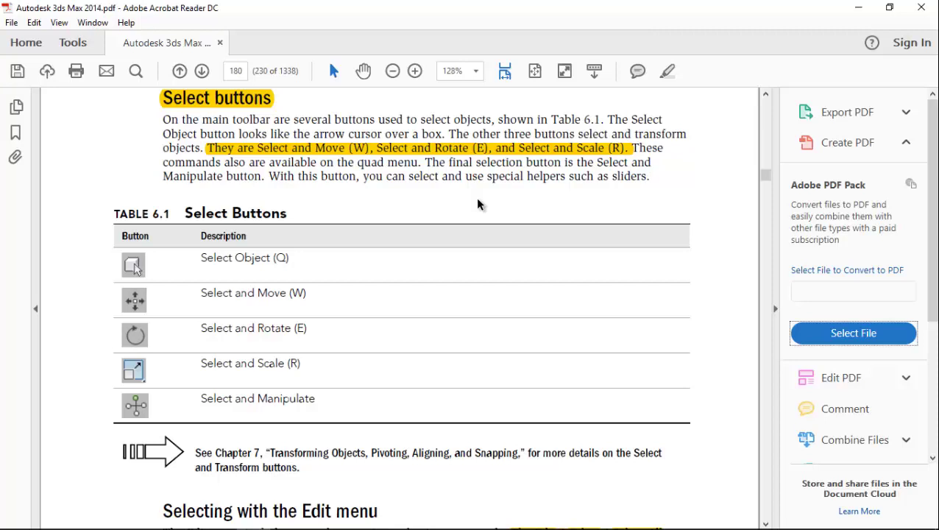
{"action": "left_click_drag", "start_coordinate": [318, 398], "coordinate": [151, 398]}
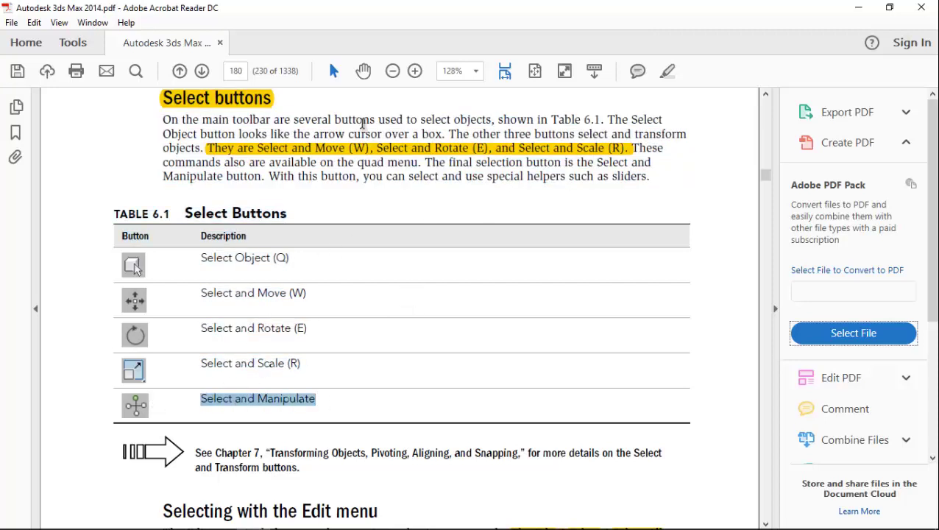
{"action": "left_click", "coordinate": [386, 176]}
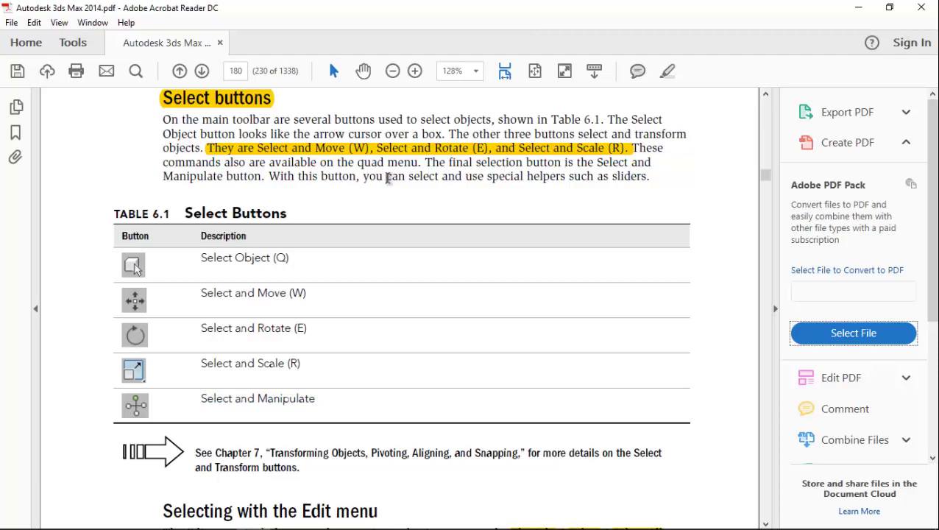
Switch to Chrome and search Google for "3ds max select and manipulate" in the second tab.
{"action": "left_click", "coordinate": [321, 516]}
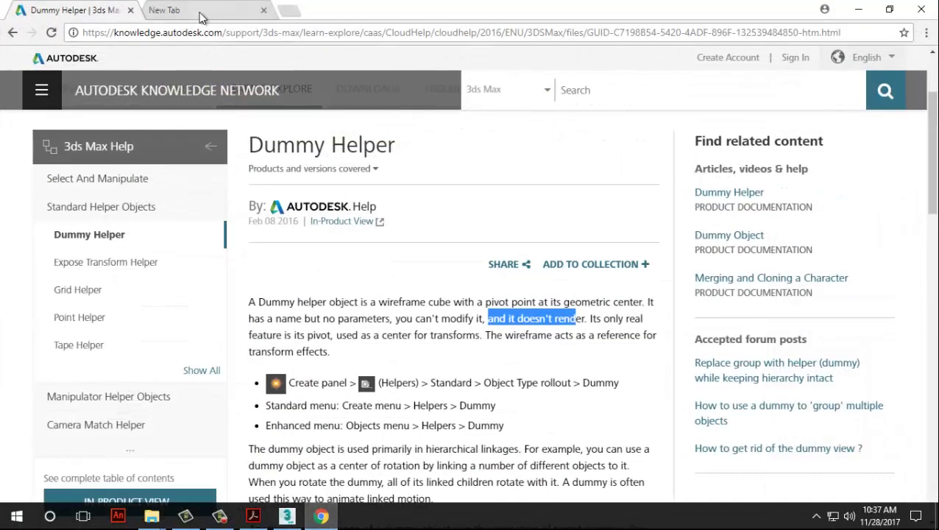
{"action": "left_click", "coordinate": [202, 17]}
{"action": "left_click_drag", "start_coordinate": [199, 32], "coordinate": [120, 33]}
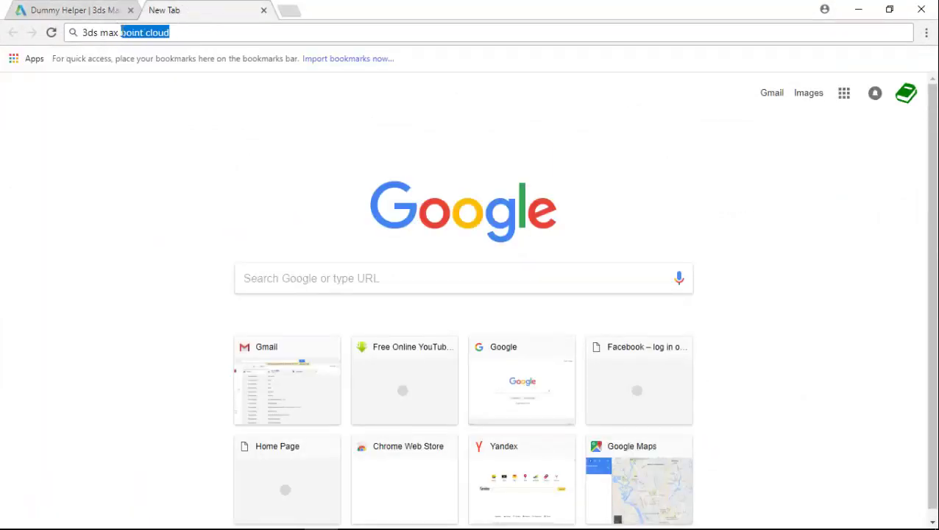
{"action": "key", "text": "BackSpace"}
{"action": "key", "text": "Return"}
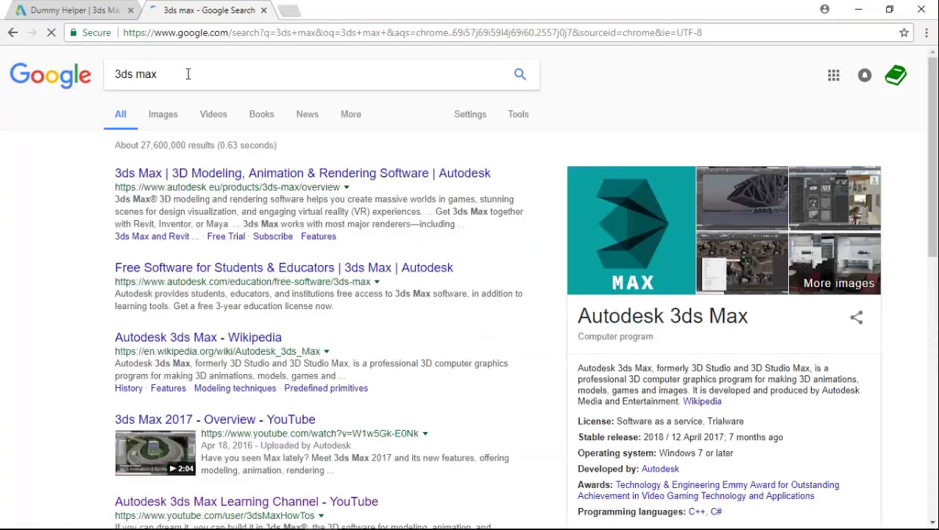
{"action": "left_click", "coordinate": [187, 74]}
{"action": "type", "text": "s"}
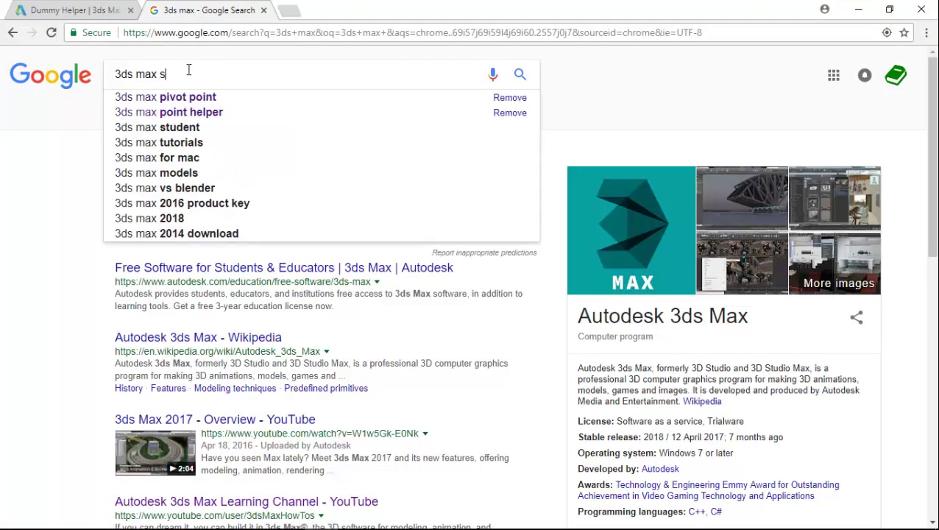
{"action": "type", "text": "elect and ma"}
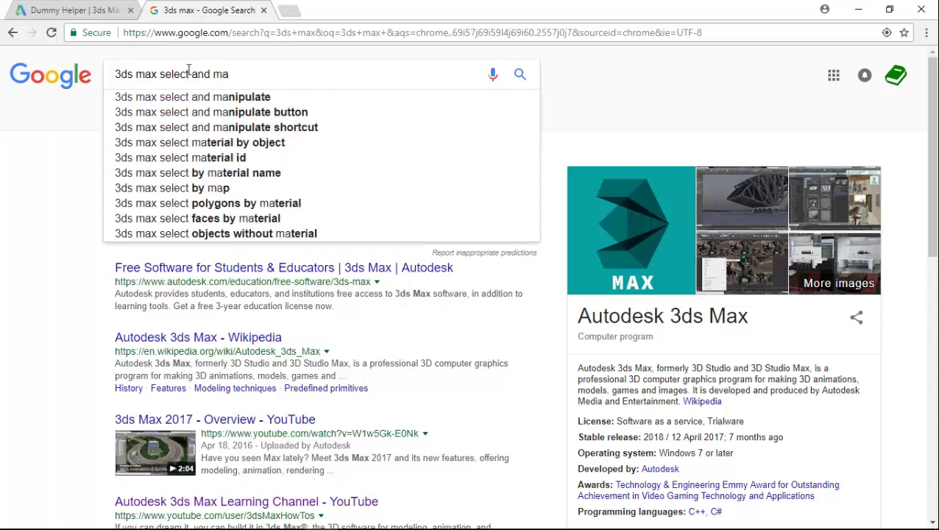
{"action": "key", "text": "Down"}
{"action": "key", "text": "Return"}
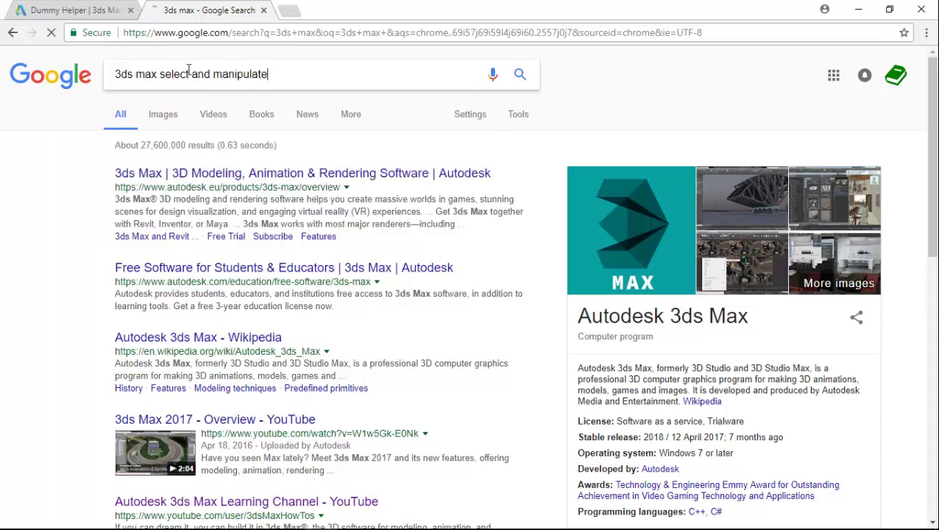
Read the introduction of Autodesk Knowledge Network's Select And Manipulate page and return to the search results.
{"action": "left_click", "coordinate": [228, 173]}
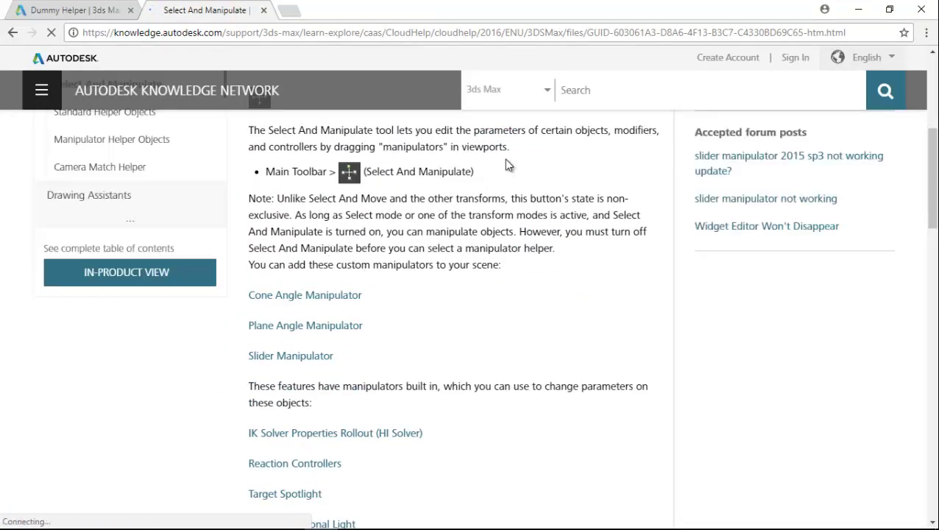
{"action": "left_click_drag", "start_coordinate": [320, 130], "coordinate": [612, 128]}
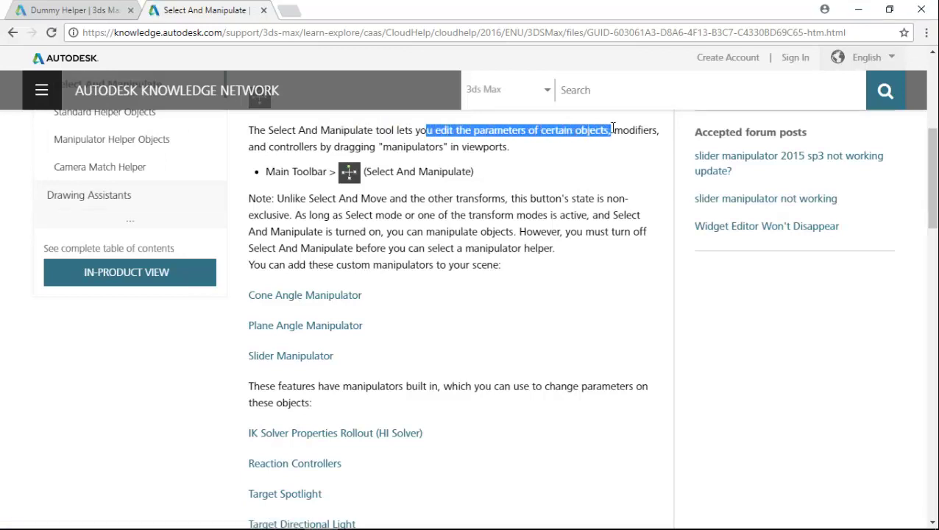
{"action": "left_click_drag", "start_coordinate": [276, 146], "coordinate": [421, 147]}
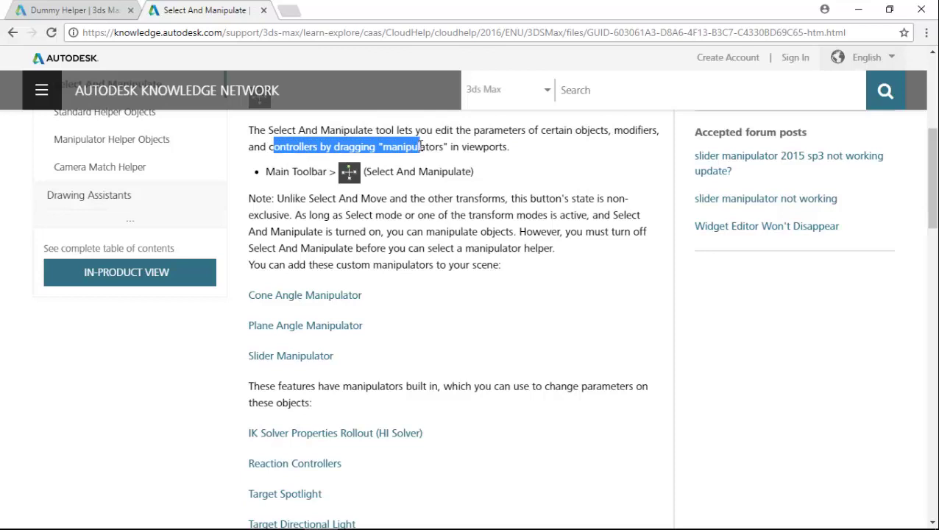
{"action": "left_click", "coordinate": [12, 33]}
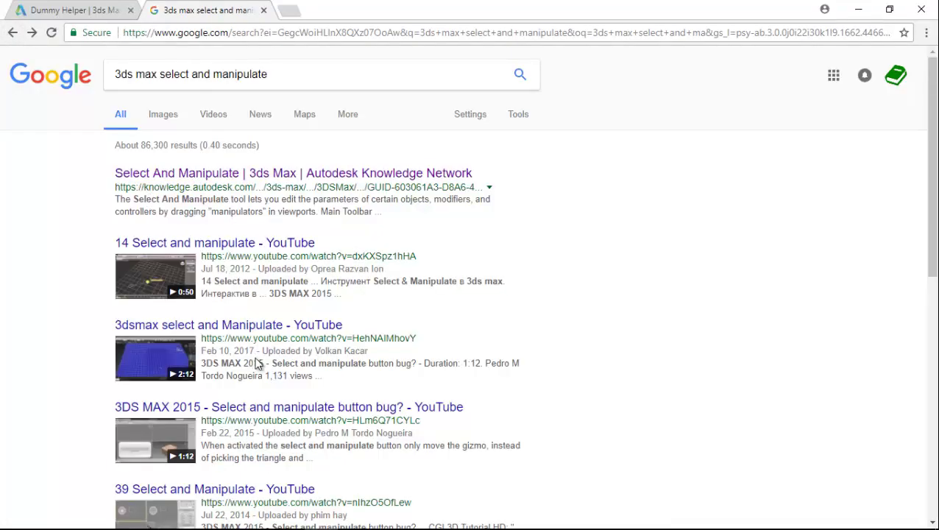
Watch the YouTube video "14 Select and manipulate" in full screen up to 0:37, pause it, and leave full screen.
{"action": "left_click", "coordinate": [164, 262]}
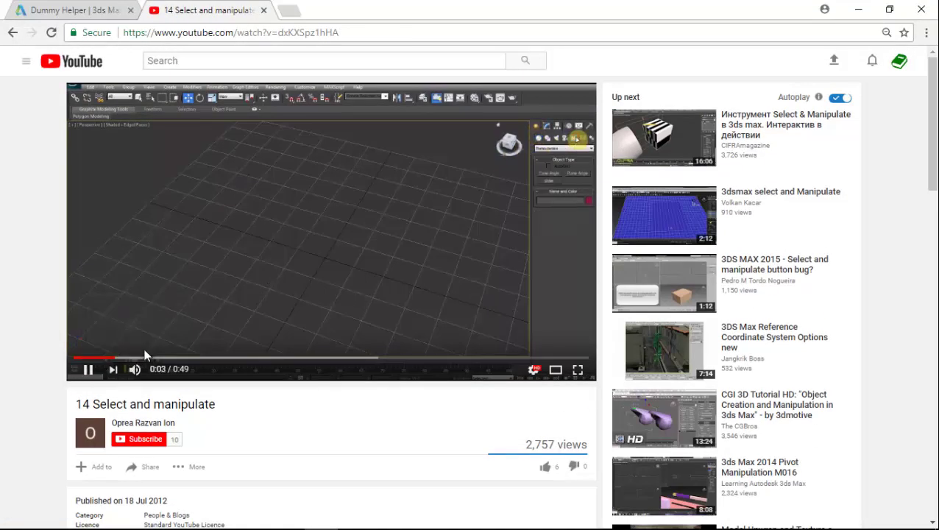
{"action": "left_click", "coordinate": [578, 369]}
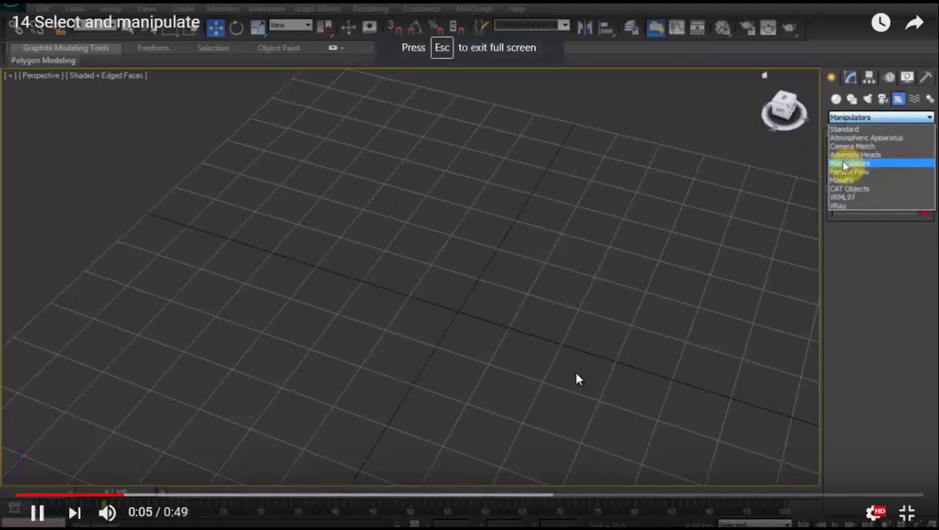
{"action": "left_click", "coordinate": [336, 495]}
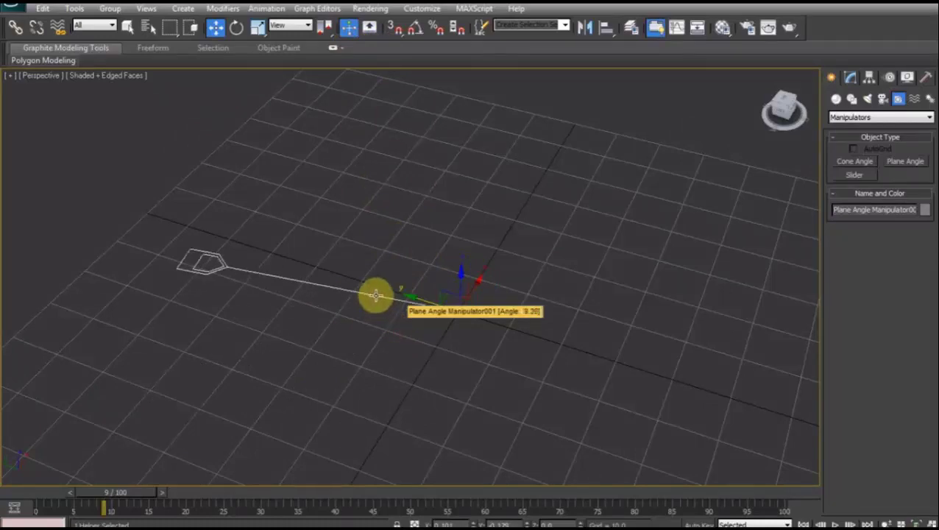
{"action": "left_click", "coordinate": [37, 512]}
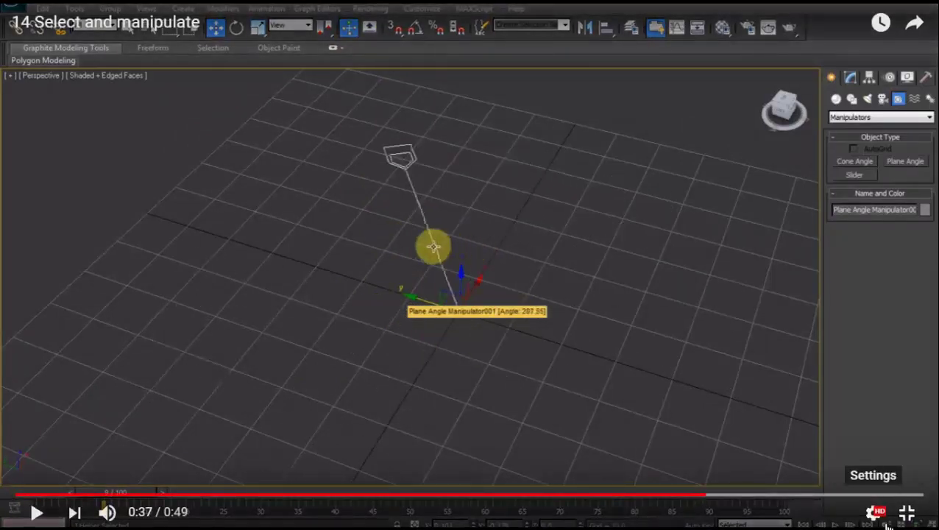
{"action": "left_click", "coordinate": [906, 513]}
{"action": "mouse_move", "coordinate": [473, 527]}
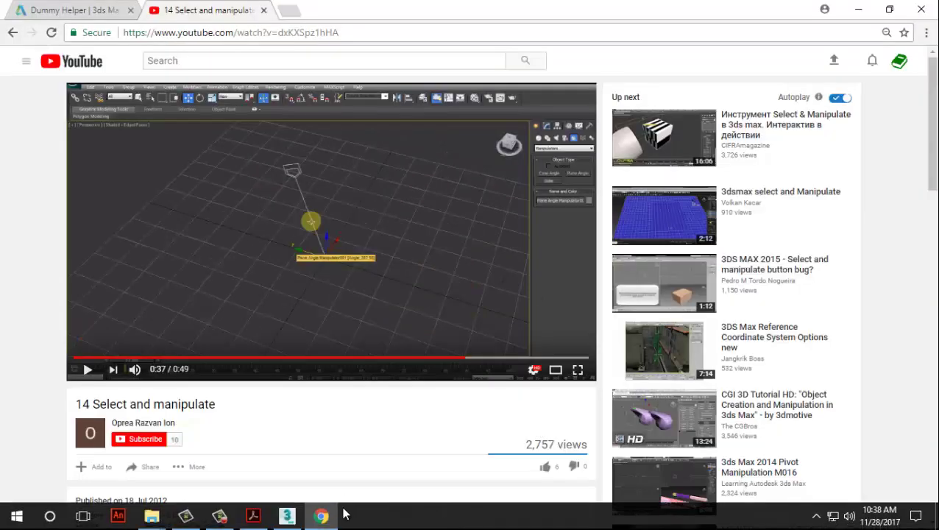
Switch to 3ds Max and create a box about 204 long, 127 wide and 357 high beside the grid, cancelling a second box.
{"action": "left_click", "coordinate": [287, 516]}
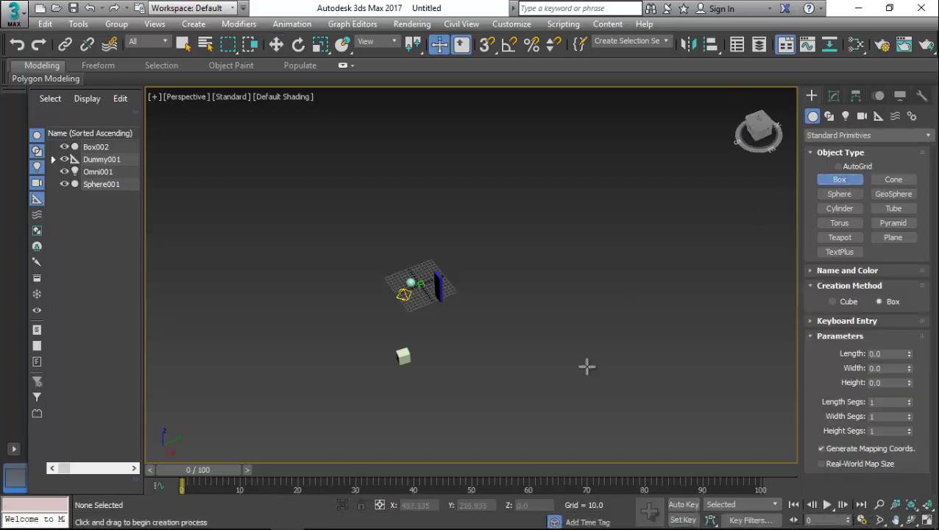
{"action": "left_click_drag", "start_coordinate": [586, 365], "coordinate": [687, 368]}
{"action": "left_click", "coordinate": [625, 216]}
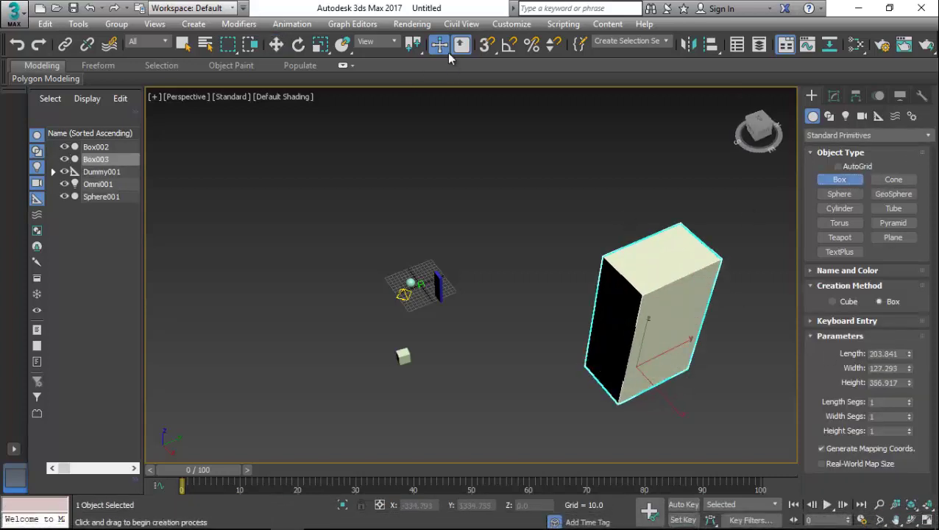
{"action": "left_click_drag", "start_coordinate": [645, 316], "coordinate": [519, 372]}
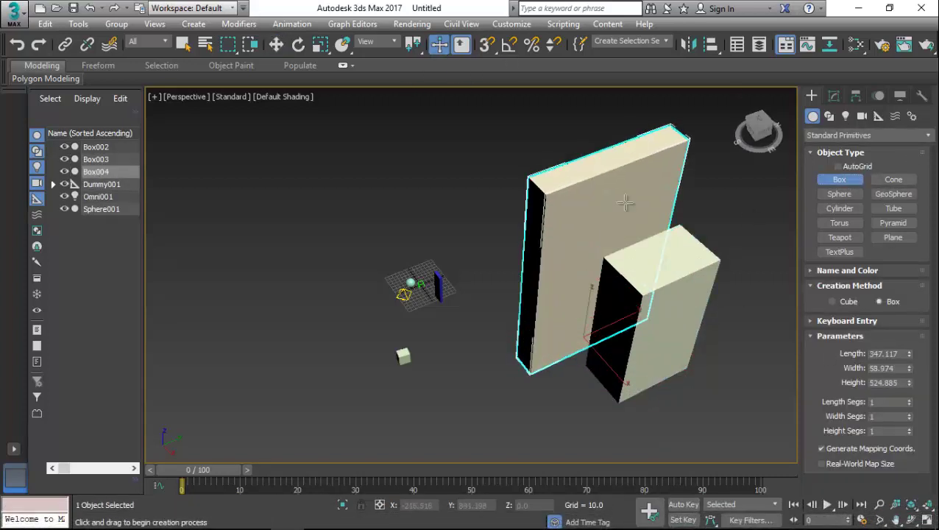
{"action": "right_click", "coordinate": [624, 203]}
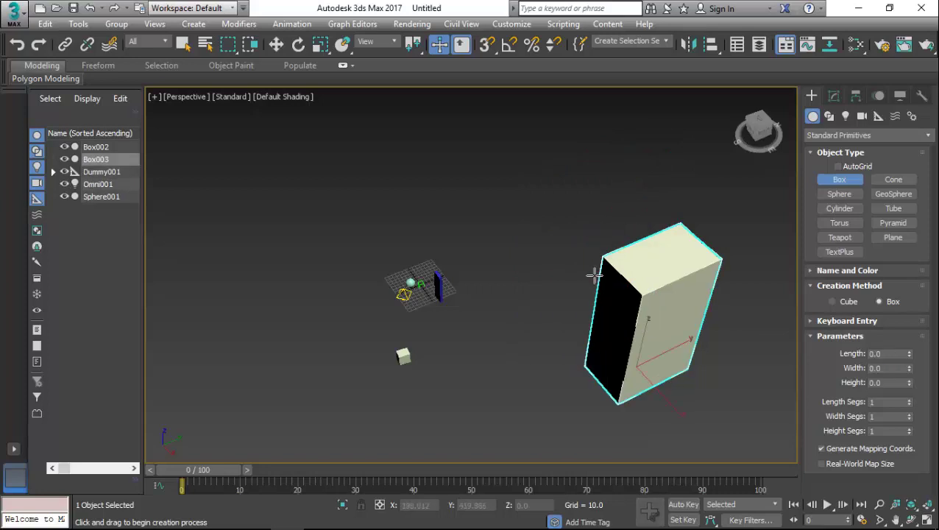
End box creation and activate the Select and Move tool with the large box selected.
{"action": "left_click", "coordinate": [438, 45]}
{"action": "key", "text": "w"}
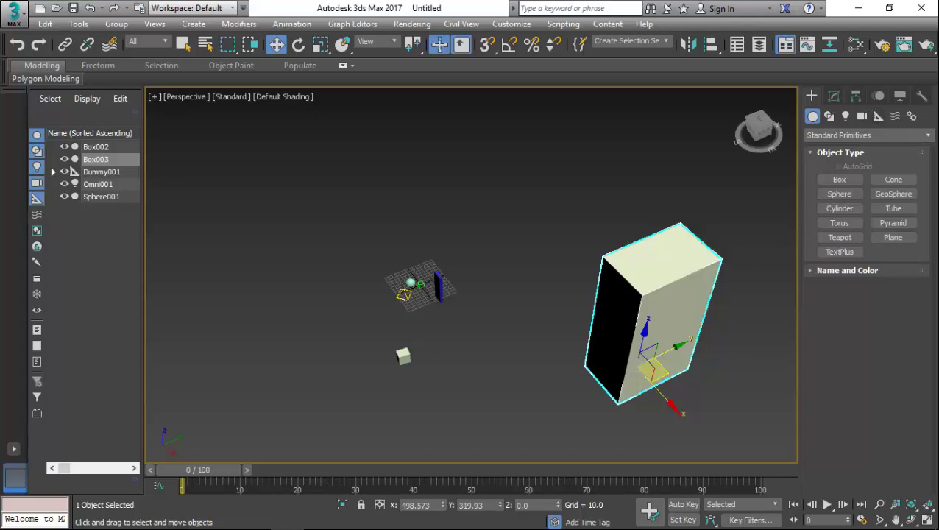
Switch to Chrome, look over the YouTube page's comments and related videos, and minimize the browser.
{"action": "left_click", "coordinate": [321, 515]}
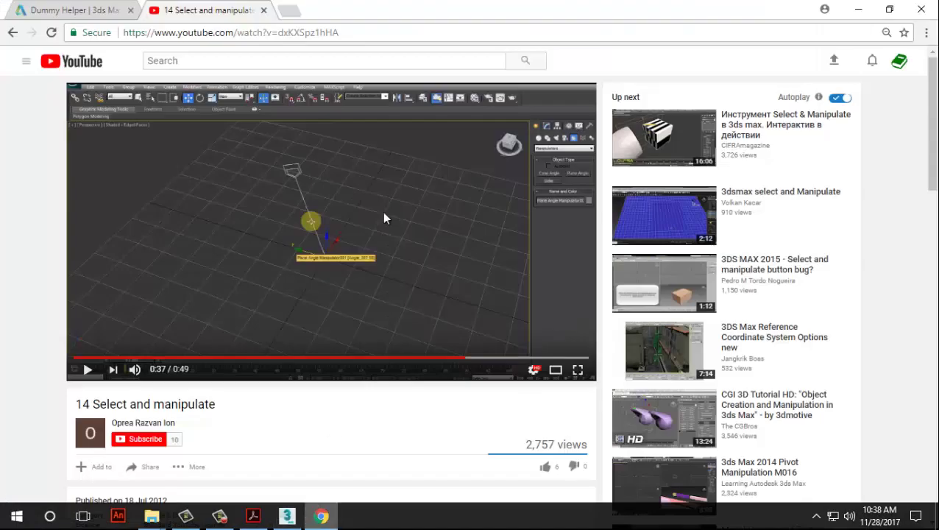
{"action": "scroll", "coordinate": [406, 323], "scroll_direction": "down", "scroll_amount": 5}
{"action": "scroll", "coordinate": [409, 329], "scroll_direction": "down", "scroll_amount": 3}
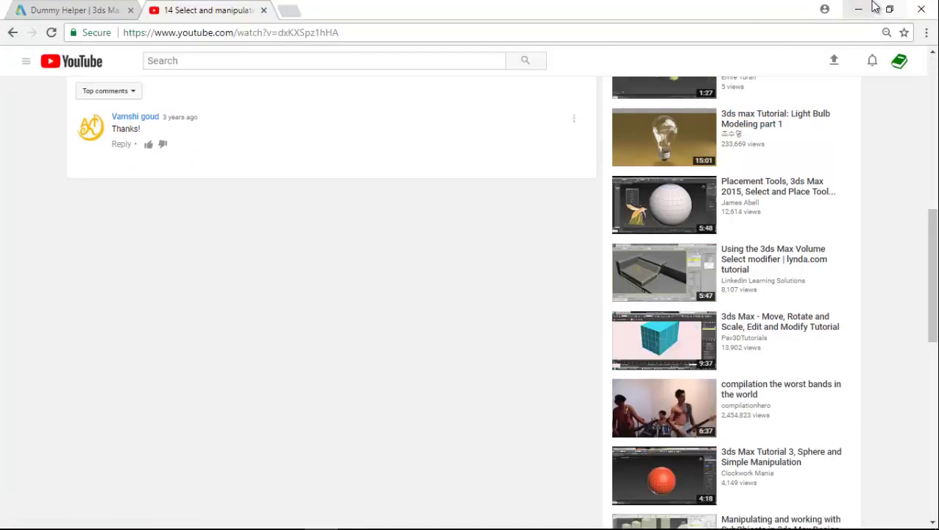
{"action": "left_click", "coordinate": [858, 9]}
Switch to Acrobat Reader and read the Edit menu selection commands and the Select Similar criteria on pages 180 and 181.
{"action": "left_click", "coordinate": [253, 515]}
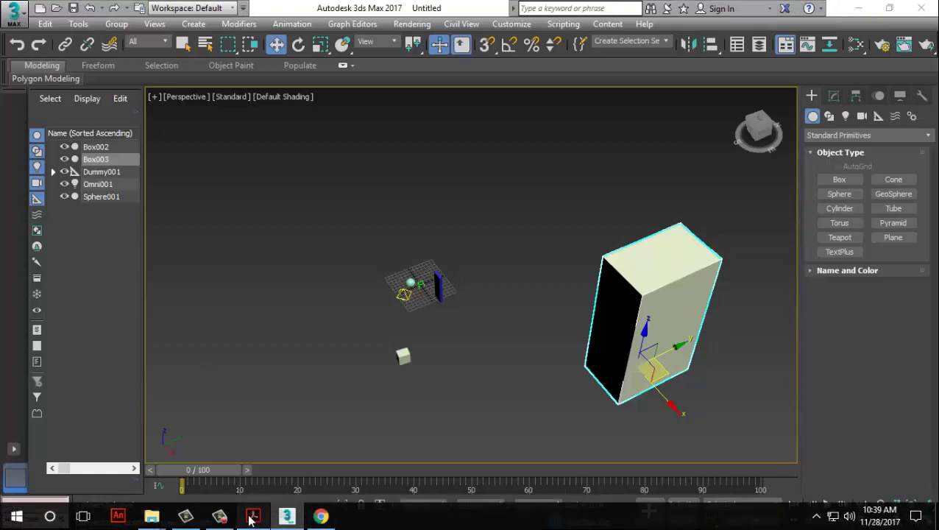
{"action": "scroll", "coordinate": [332, 327], "scroll_direction": "down", "scroll_amount": 5}
{"action": "scroll", "coordinate": [331, 329], "scroll_direction": "up", "scroll_amount": 2}
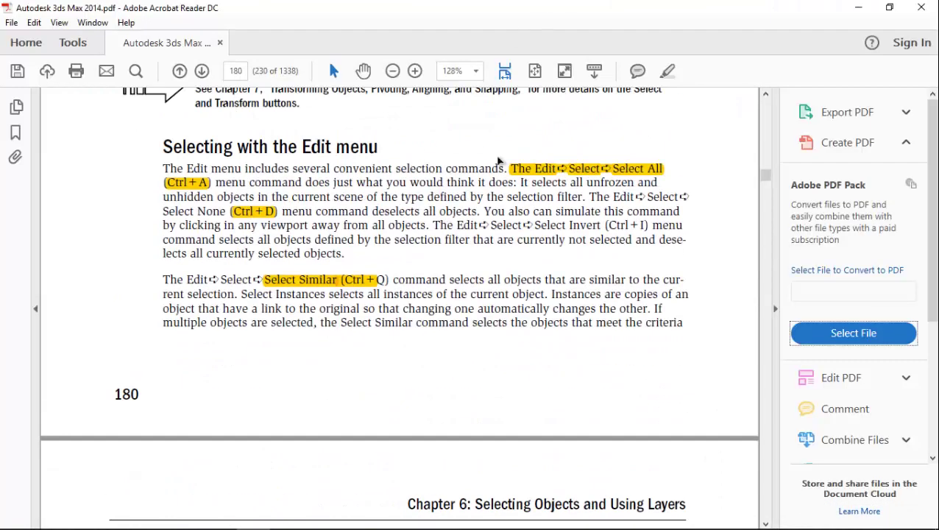
{"action": "scroll", "coordinate": [388, 279], "scroll_direction": "down", "scroll_amount": 3}
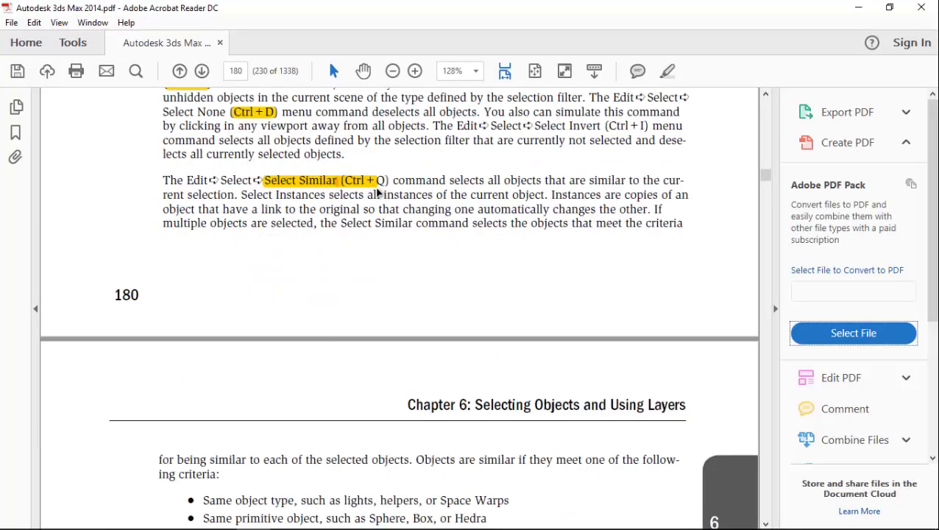
{"action": "scroll", "coordinate": [383, 206], "scroll_direction": "down", "scroll_amount": 6}
{"action": "scroll", "coordinate": [393, 221], "scroll_direction": "down", "scroll_amount": 6}
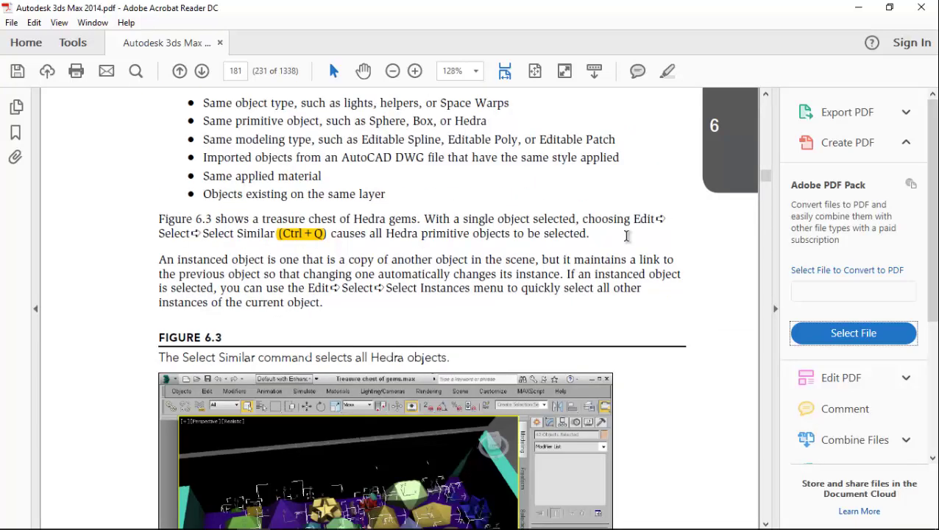
{"action": "scroll", "coordinate": [627, 237], "scroll_direction": "down", "scroll_amount": 13}
Read the Select by Name, Select by Layer and Select by Color sections on page 182.
{"action": "scroll", "coordinate": [390, 262], "scroll_direction": "down", "scroll_amount": 5}
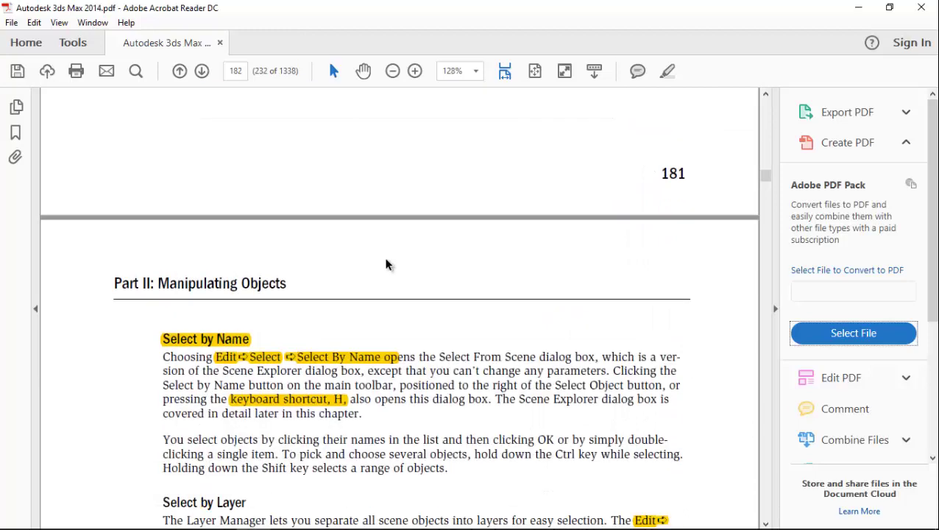
{"action": "scroll", "coordinate": [384, 265], "scroll_direction": "down", "scroll_amount": 7}
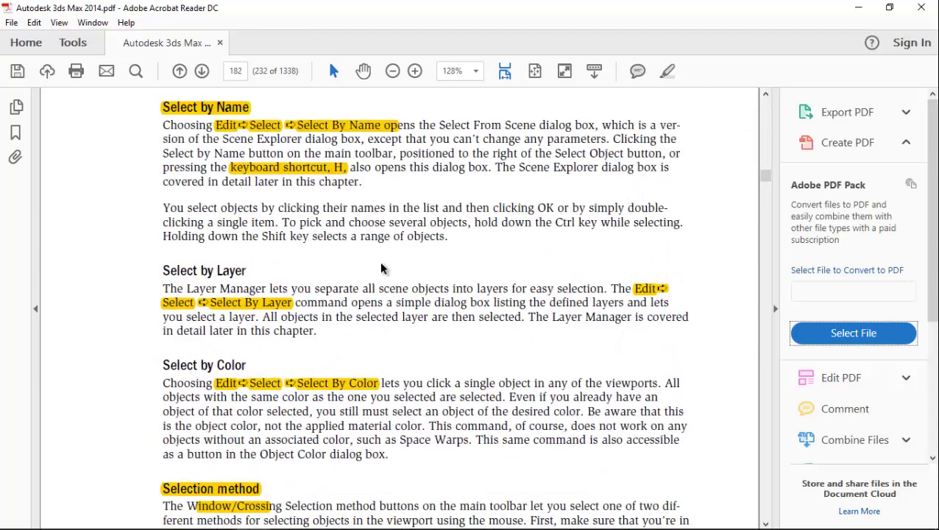
{"action": "scroll", "coordinate": [335, 177], "scroll_direction": "down", "scroll_amount": 4}
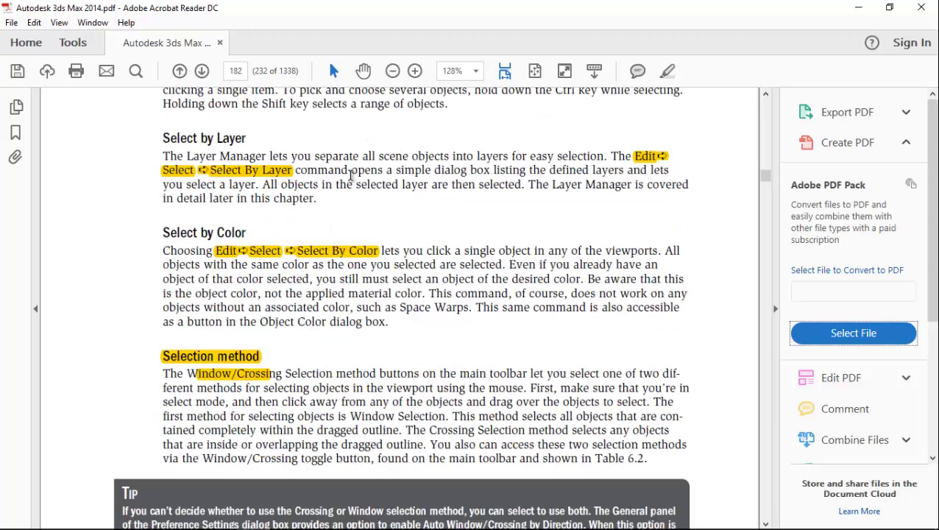
{"action": "scroll", "coordinate": [352, 176], "scroll_direction": "up", "scroll_amount": 4}
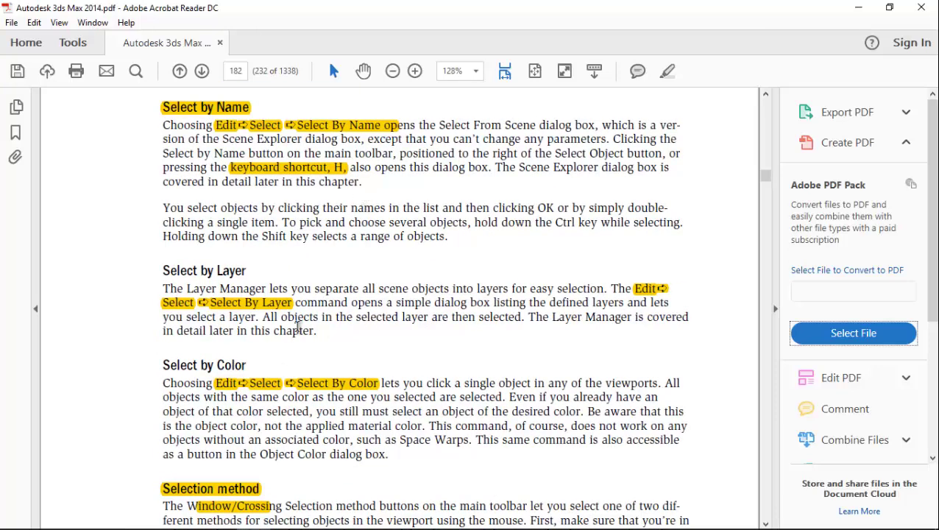
{"action": "scroll", "coordinate": [302, 302], "scroll_direction": "up", "scroll_amount": 5}
{"action": "scroll", "coordinate": [310, 292], "scroll_direction": "up", "scroll_amount": 5}
{"action": "scroll", "coordinate": [310, 316], "scroll_direction": "down", "scroll_amount": 15}
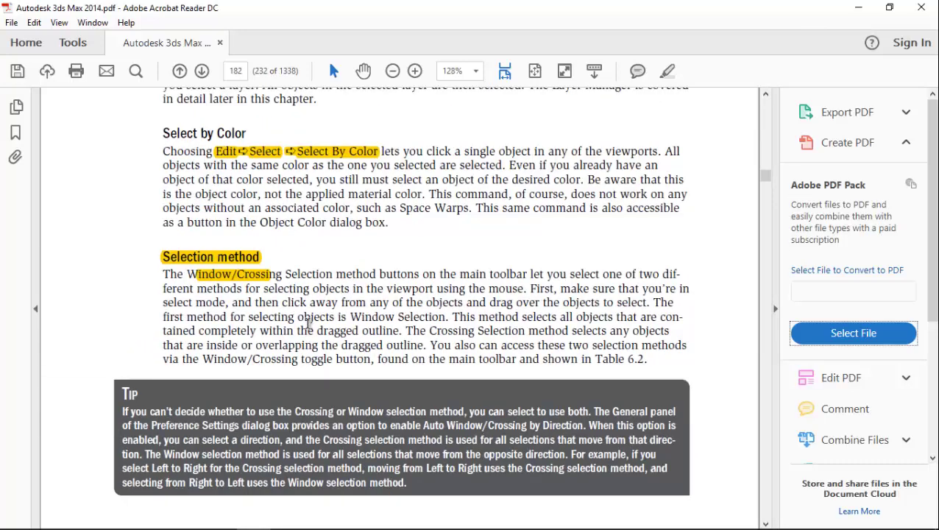
{"action": "scroll", "coordinate": [309, 322], "scroll_direction": "down", "scroll_amount": 1}
{"action": "scroll", "coordinate": [308, 324], "scroll_direction": "up", "scroll_amount": 4}
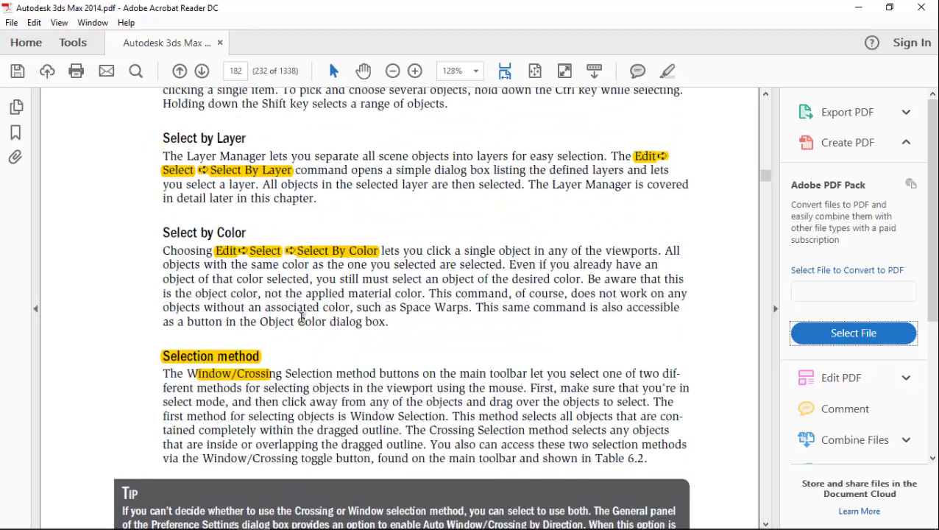
{"action": "scroll", "coordinate": [301, 318], "scroll_direction": "up", "scroll_amount": 4}
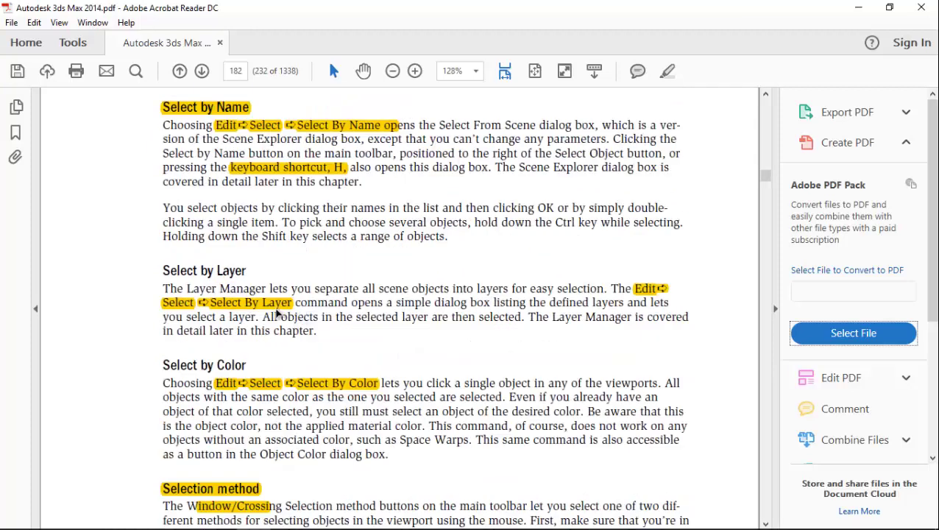
{"action": "scroll", "coordinate": [116, 222], "scroll_direction": "up", "scroll_amount": 4}
{"action": "scroll", "coordinate": [104, 233], "scroll_direction": "down", "scroll_amount": 5}
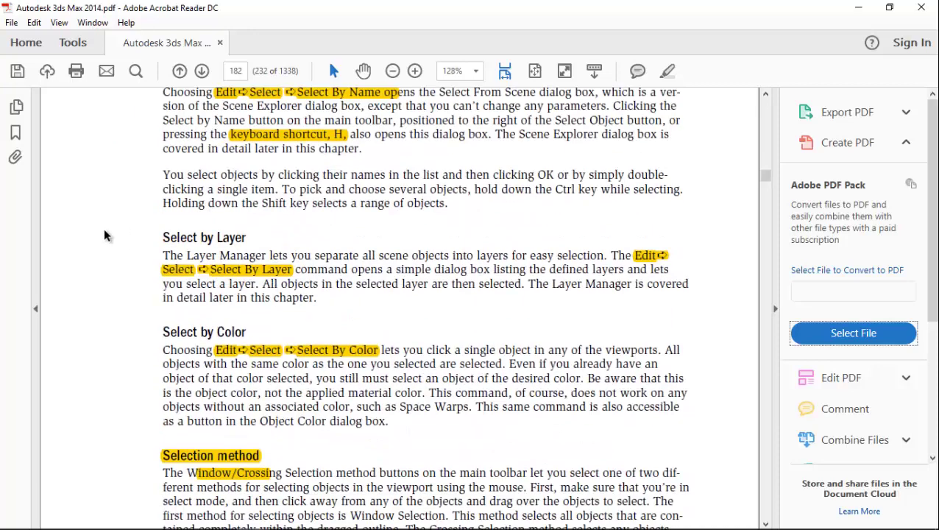
Read the Selection method section on page 182 and the Window and Crossing buttons in Table 6.2.
{"action": "scroll", "coordinate": [413, 239], "scroll_direction": "down", "scroll_amount": 4}
{"action": "scroll", "coordinate": [252, 234], "scroll_direction": "down", "scroll_amount": 4}
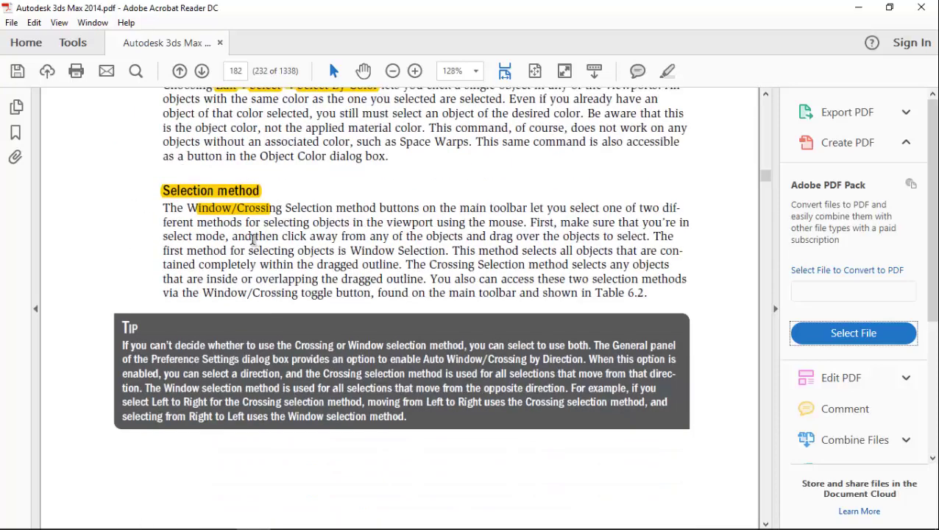
{"action": "scroll", "coordinate": [578, 199], "scroll_direction": "down", "scroll_amount": 9}
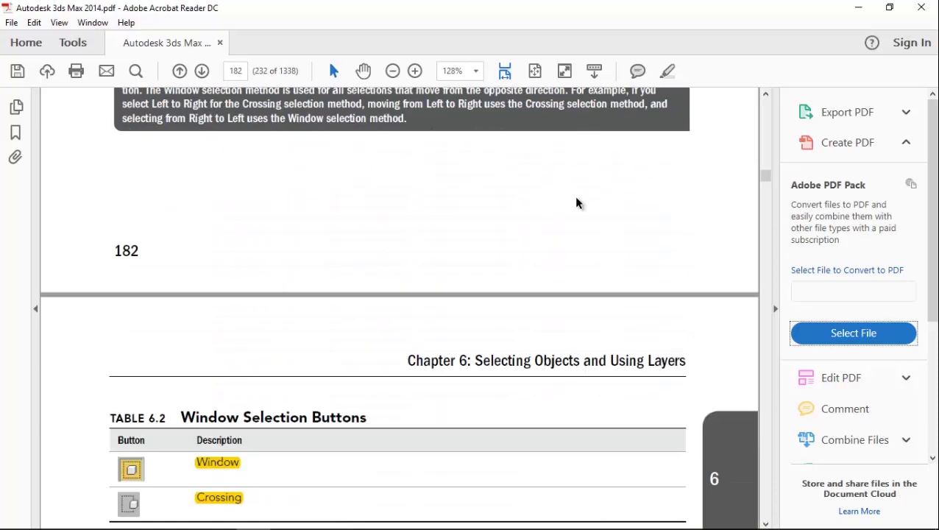
{"action": "scroll", "coordinate": [577, 203], "scroll_direction": "up", "scroll_amount": 11}
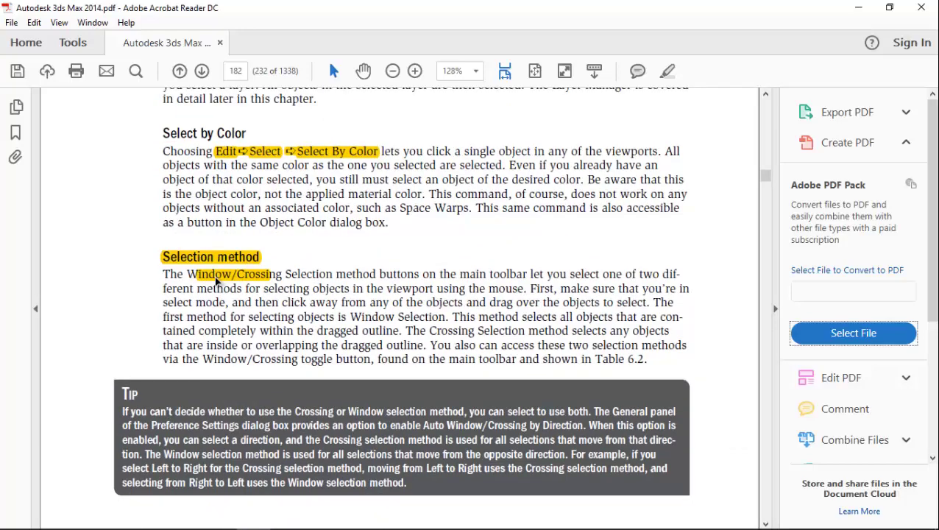
{"action": "scroll", "coordinate": [294, 305], "scroll_direction": "down", "scroll_amount": 10}
{"action": "scroll", "coordinate": [294, 314], "scroll_direction": "down", "scroll_amount": 6}
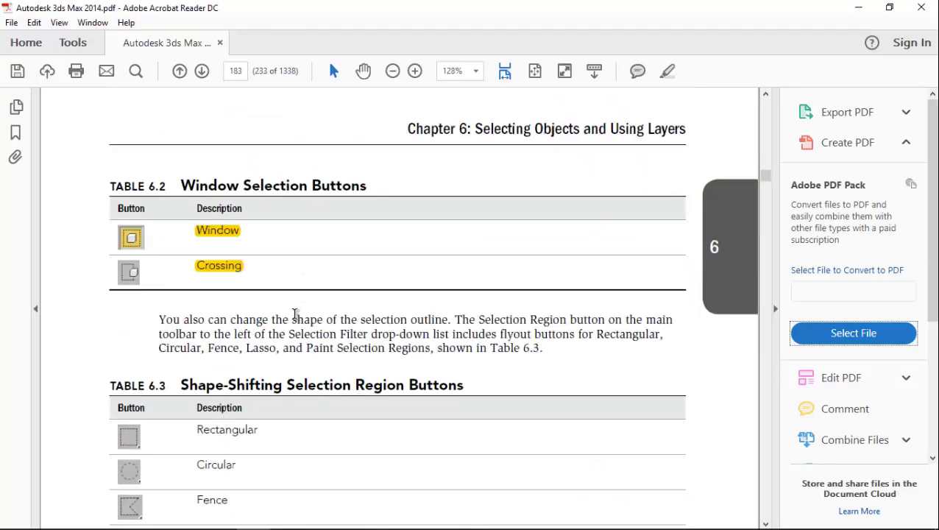
{"action": "scroll", "coordinate": [294, 314], "scroll_direction": "up", "scroll_amount": 18}
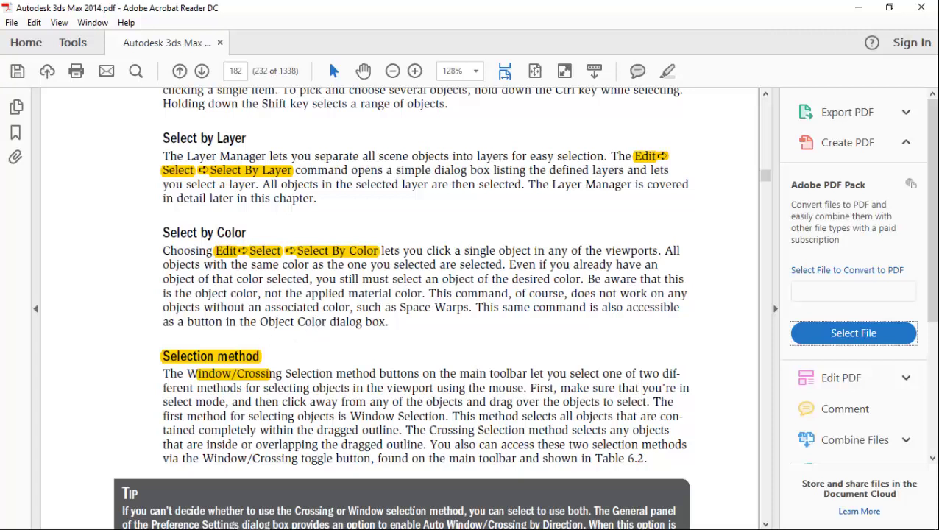
Switch to 3ds Max and test Crossing selection with rectangular regions near and over the large box, finally deselecting it.
{"action": "left_click", "coordinate": [318, 515]}
{"action": "left_click_drag", "start_coordinate": [515, 199], "coordinate": [595, 278]}
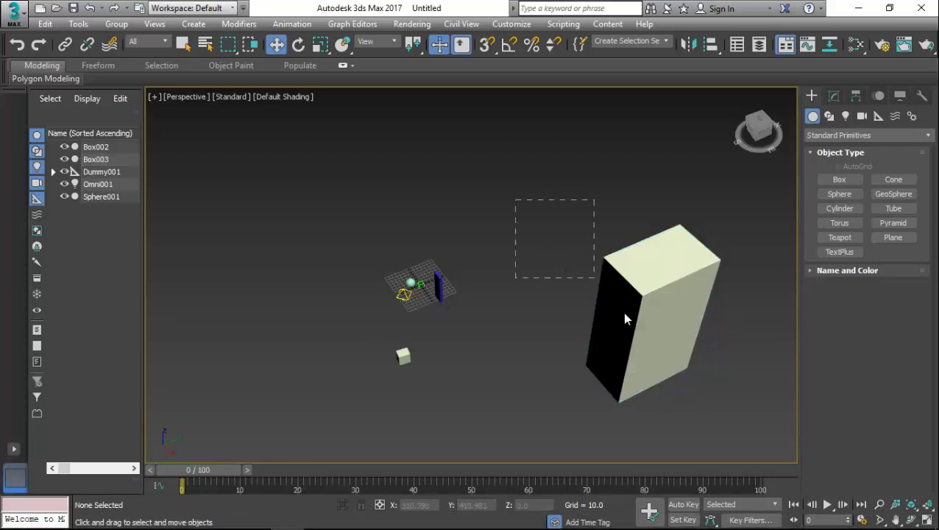
{"action": "left_click", "coordinate": [624, 318]}
{"action": "left_click_drag", "start_coordinate": [497, 182], "coordinate": [644, 254]}
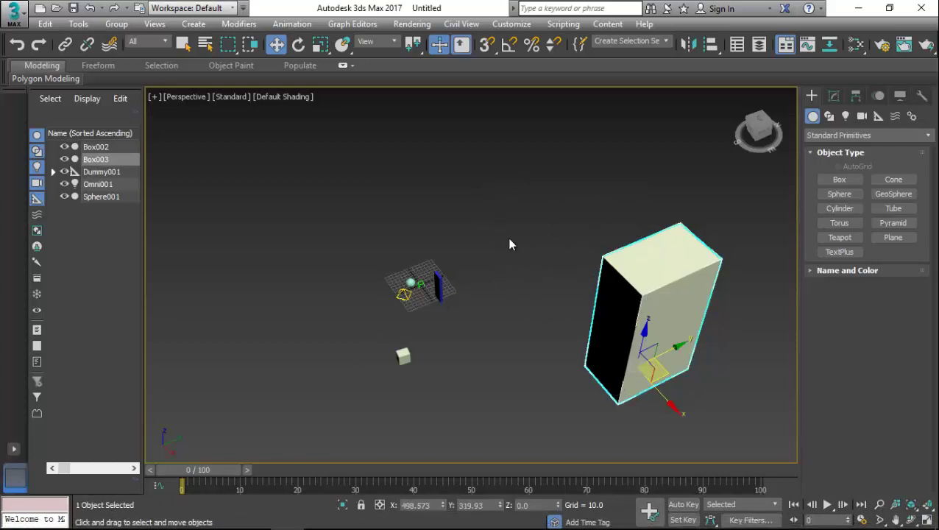
{"action": "left_click_drag", "start_coordinate": [555, 200], "coordinate": [625, 280]}
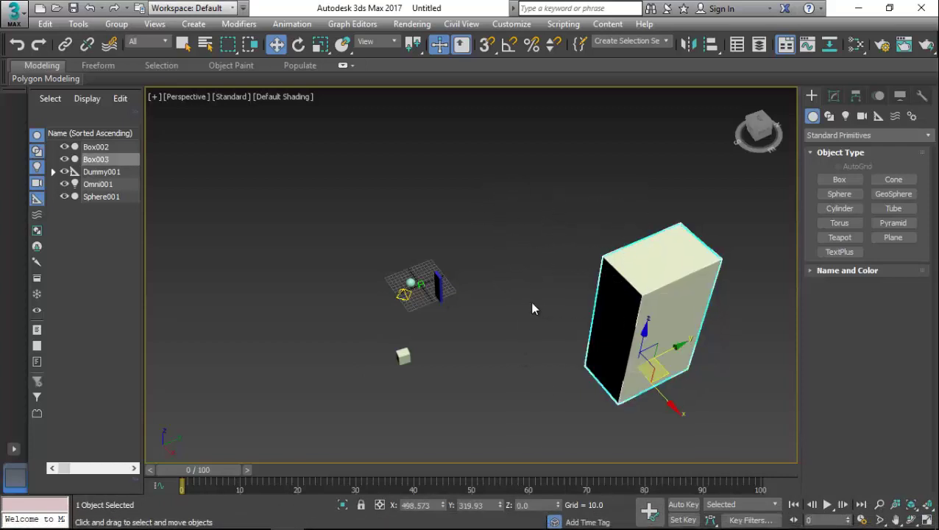
{"action": "left_click", "coordinate": [554, 255]}
{"action": "left_click_drag", "start_coordinate": [651, 312], "coordinate": [653, 313]}
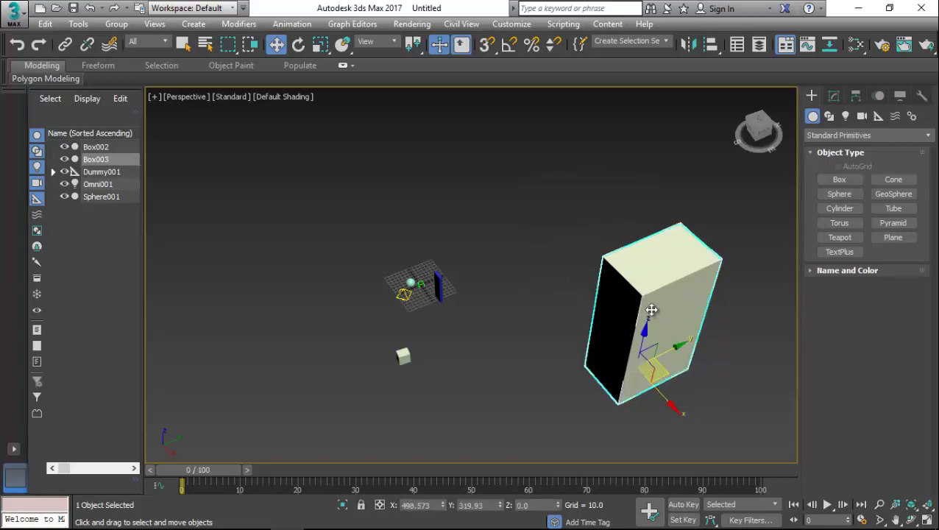
{"action": "left_click", "coordinate": [581, 274]}
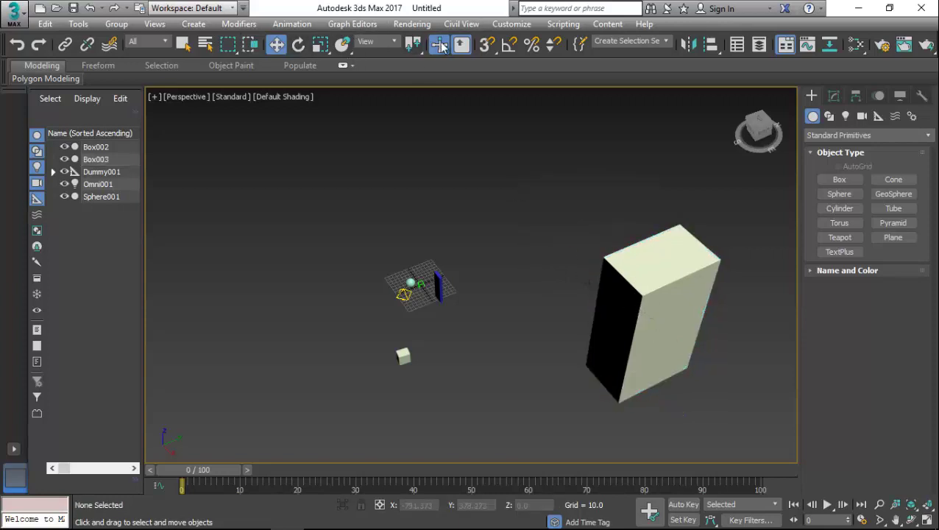
Try Window selection with a region partly covering the large box, return to Crossing mode and select the box.
{"action": "left_click", "coordinate": [251, 44]}
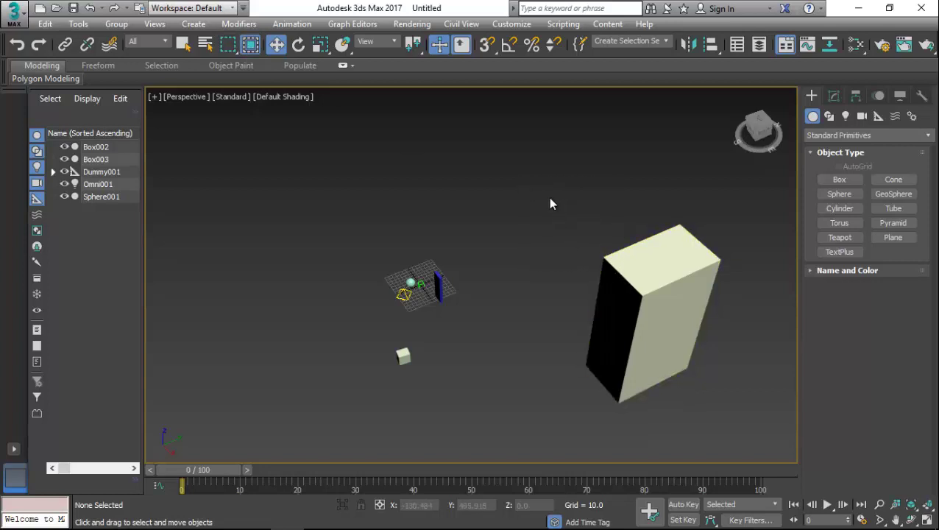
{"action": "left_click_drag", "start_coordinate": [549, 197], "coordinate": [633, 279]}
{"action": "left_click_drag", "start_coordinate": [517, 175], "coordinate": [332, 92]}
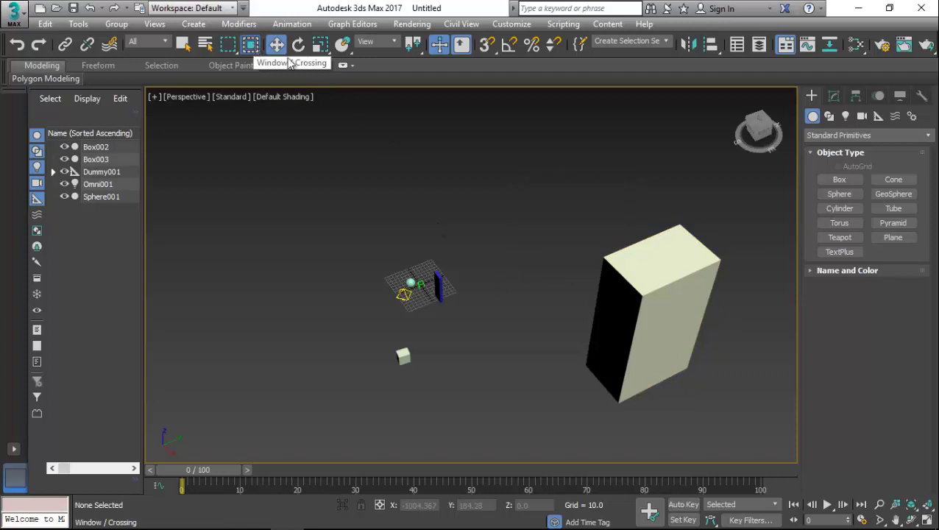
{"action": "scroll", "coordinate": [634, 224], "scroll_direction": "down", "scroll_amount": 2}
{"action": "left_click_drag", "start_coordinate": [765, 435], "coordinate": [739, 485]}
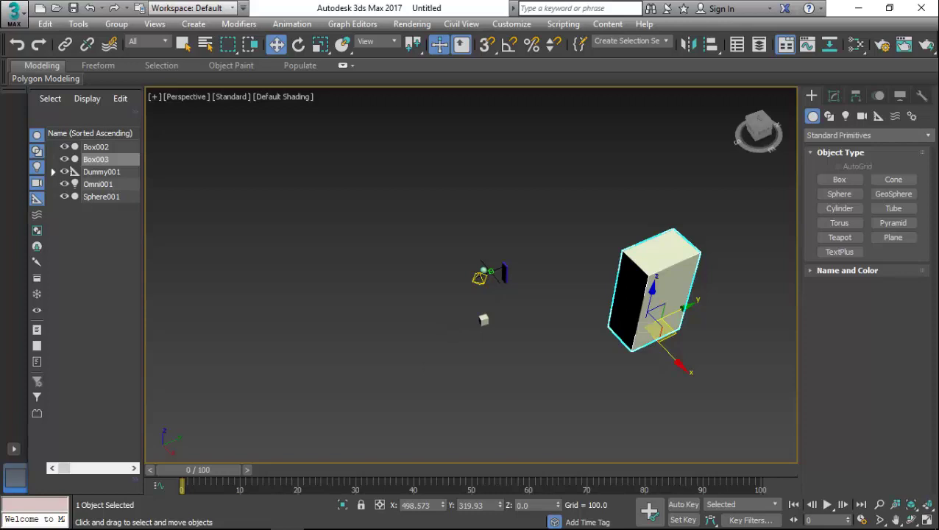
Switch to Acrobat Reader and examine Table 6.3, Shape-Shifting Selection Region Buttons, on page 183, marking words in its title.
{"action": "left_click", "coordinate": [251, 516]}
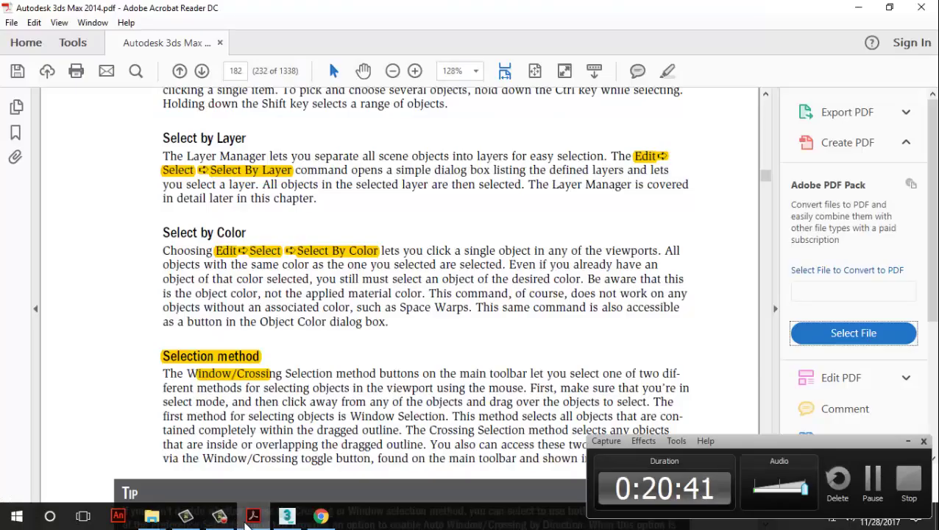
{"action": "scroll", "coordinate": [475, 330], "scroll_direction": "down", "scroll_amount": 12}
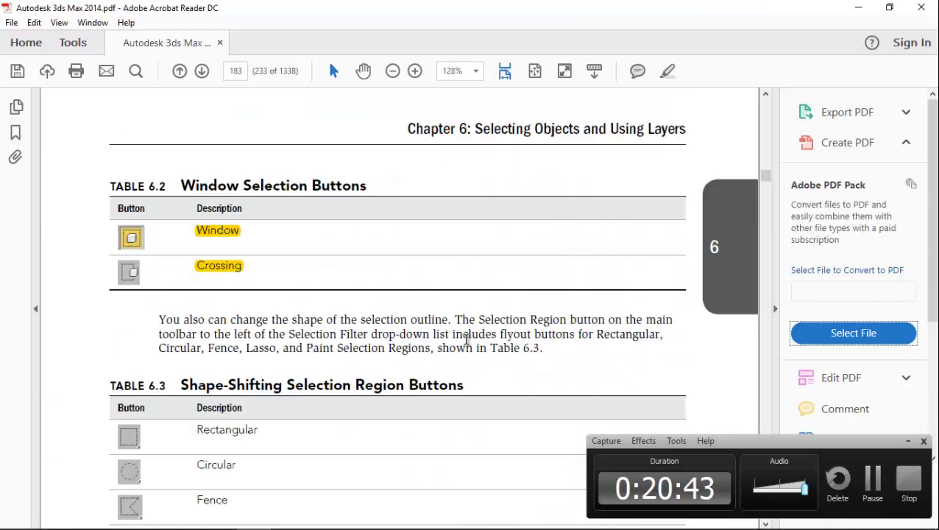
{"action": "scroll", "coordinate": [466, 339], "scroll_direction": "down", "scroll_amount": 10}
{"action": "scroll", "coordinate": [456, 353], "scroll_direction": "up", "scroll_amount": 5}
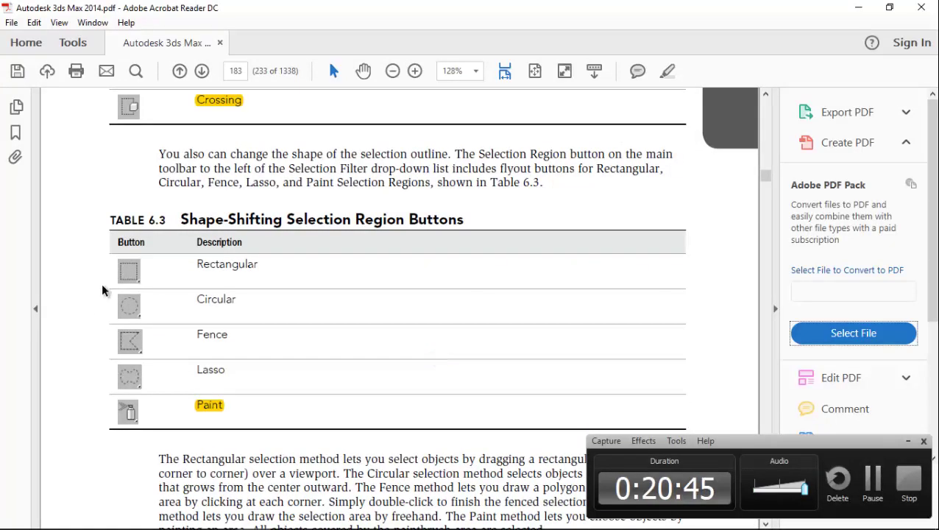
{"action": "left_click_drag", "start_coordinate": [184, 219], "coordinate": [463, 228]}
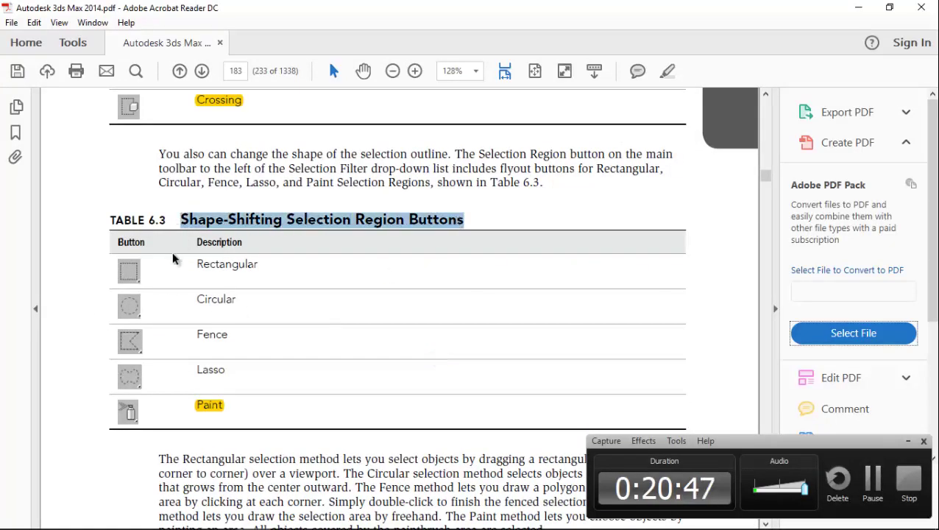
{"action": "left_click", "coordinate": [239, 271]}
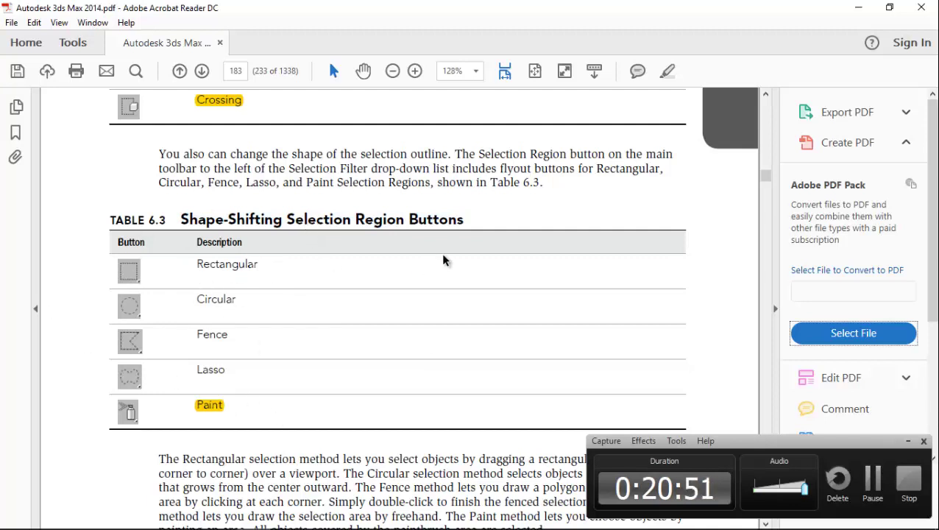
{"action": "left_click_drag", "start_coordinate": [353, 215], "coordinate": [464, 221]}
{"action": "left_click_drag", "start_coordinate": [287, 217], "coordinate": [354, 217]}
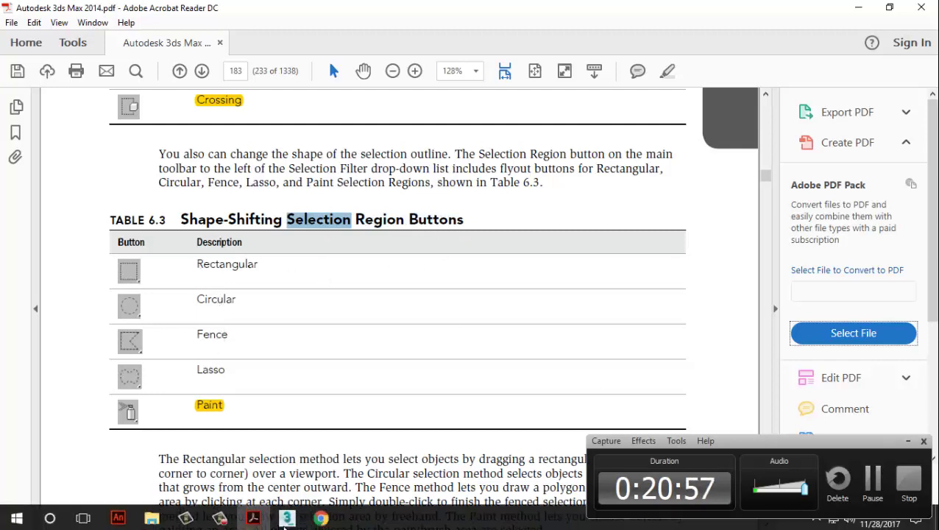
Switch to 3ds Max and try a rectangular selection region over the small objects, then clear the selection.
{"action": "left_click", "coordinate": [282, 509]}
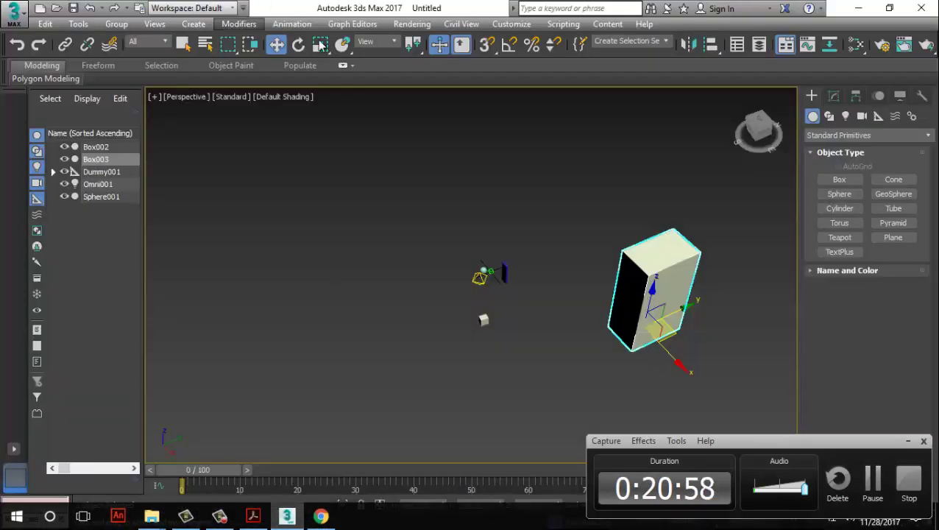
{"action": "left_click", "coordinate": [230, 45]}
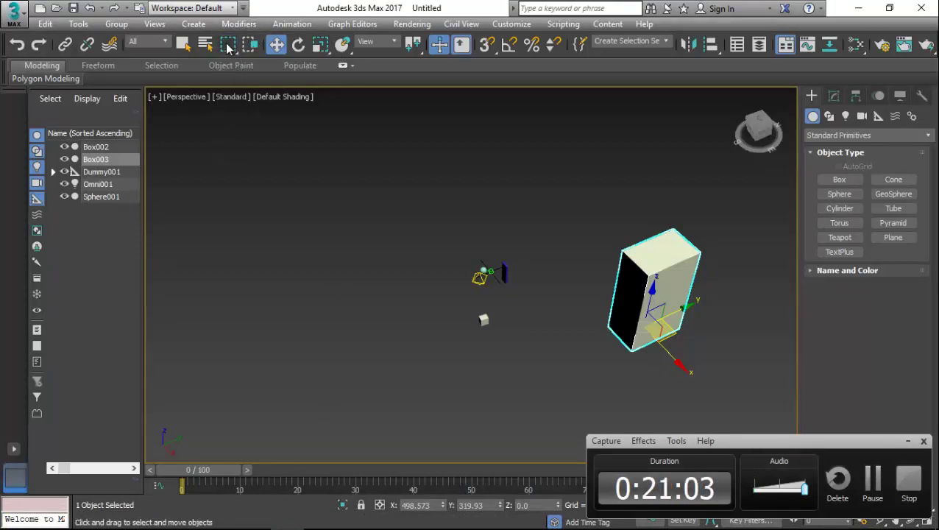
{"action": "mouse_move", "coordinate": [230, 45]}
{"action": "left_mouse_down"}
{"action": "mouse_move", "coordinate": [226, 158]}
{"action": "mouse_move", "coordinate": [226, 49]}
{"action": "left_mouse_up"}
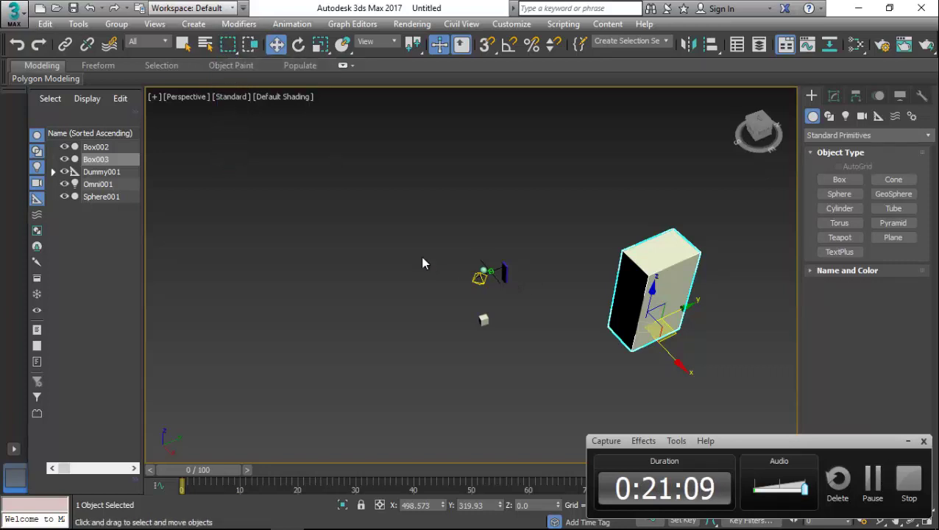
{"action": "left_click_drag", "start_coordinate": [420, 256], "coordinate": [555, 401]}
{"action": "left_click", "coordinate": [331, 209]}
Try the Circular selection region over the small objects and the large box, finishing with nothing selected.
{"action": "left_click_drag", "start_coordinate": [235, 46], "coordinate": [236, 83]}
{"action": "left_click_drag", "start_coordinate": [439, 262], "coordinate": [502, 337]}
{"action": "left_click_drag", "start_coordinate": [580, 252], "coordinate": [683, 331]}
{"action": "key", "text": "ctrl+z"}
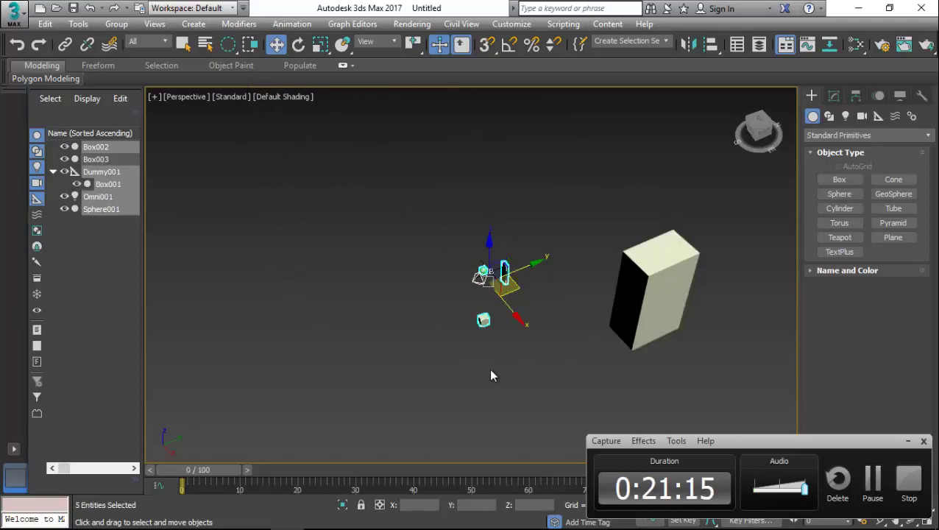
{"action": "left_click", "coordinate": [509, 346]}
{"action": "key", "text": "ctrl+z"}
{"action": "key", "text": "ctrl+d"}
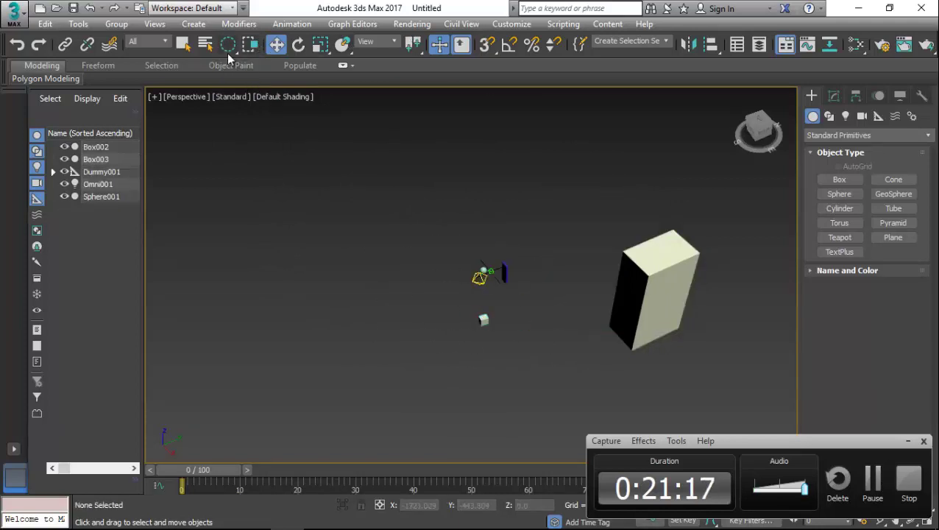
Select all the scene objects, including the large box, with the Paint selection region.
{"action": "left_click_drag", "start_coordinate": [228, 44], "coordinate": [228, 156]}
{"action": "mouse_move", "coordinate": [416, 321]}
{"action": "left_mouse_down"}
{"action": "mouse_move", "coordinate": [468, 299]}
{"action": "mouse_move", "coordinate": [475, 278]}
{"action": "mouse_move", "coordinate": [515, 271]}
{"action": "mouse_move", "coordinate": [642, 292]}
{"action": "mouse_move", "coordinate": [642, 259]}
{"action": "mouse_move", "coordinate": [504, 201]}
{"action": "mouse_move", "coordinate": [383, 233]}
{"action": "left_mouse_up"}
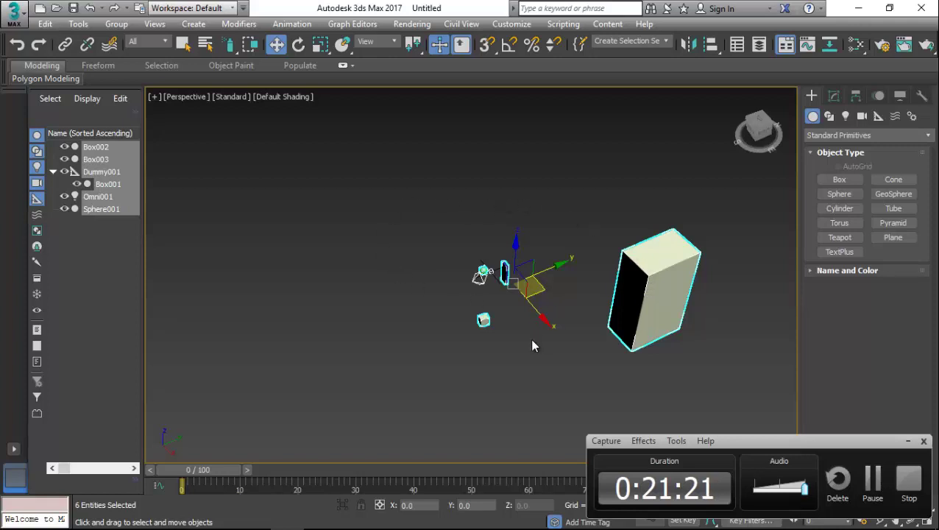
Switch to Acrobat Reader, review Tables 6.2 and 6.3, and mark the words Selection Region Buttons in the Table 6.3 title.
{"action": "mouse_move", "coordinate": [421, 521]}
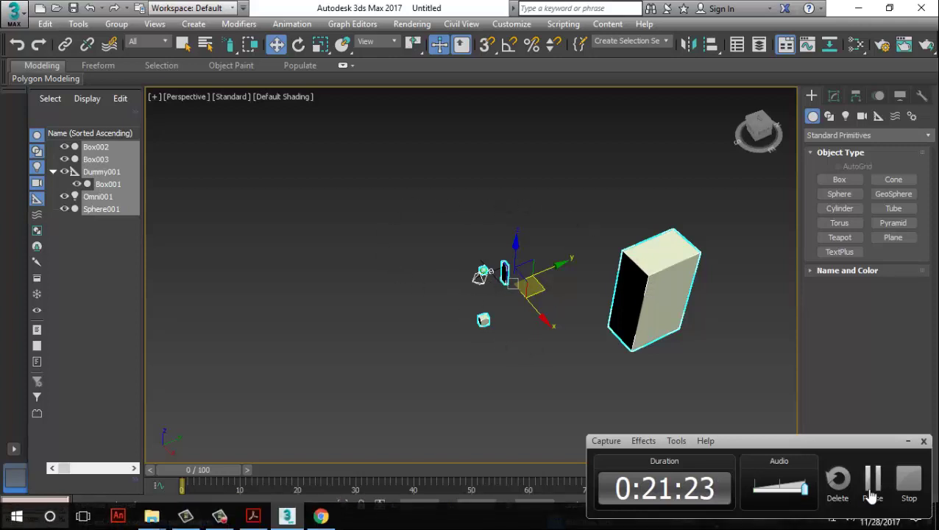
{"action": "left_click", "coordinate": [255, 517]}
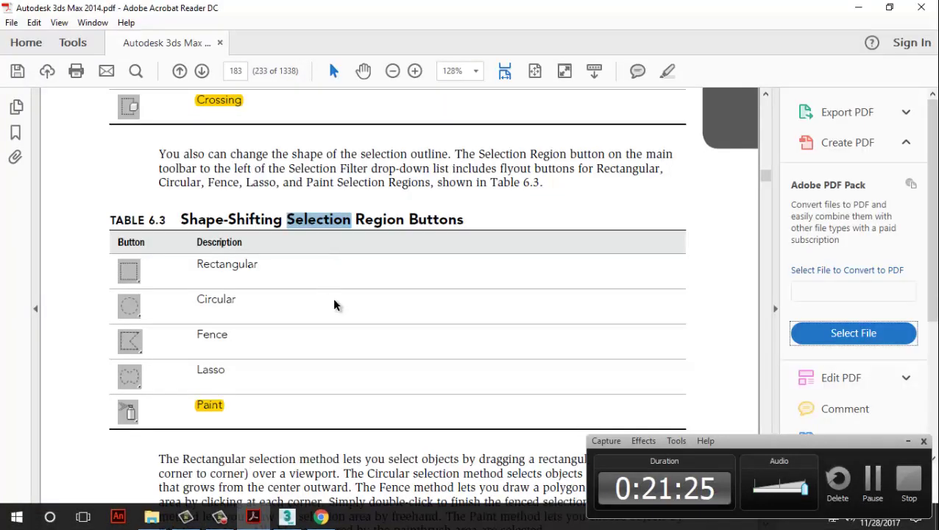
{"action": "scroll", "coordinate": [335, 299], "scroll_direction": "up", "scroll_amount": 5}
{"action": "scroll", "coordinate": [349, 297], "scroll_direction": "down", "scroll_amount": 5}
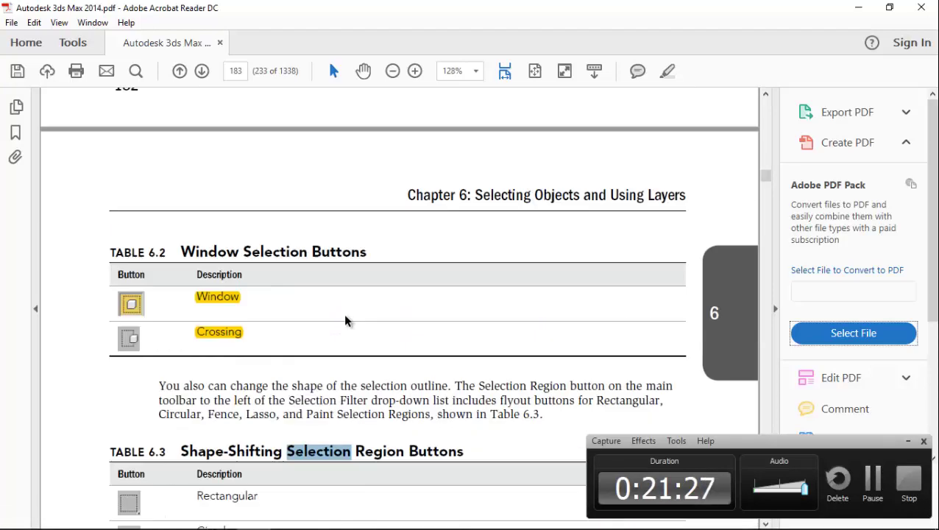
{"action": "scroll", "coordinate": [326, 306], "scroll_direction": "down", "scroll_amount": 5}
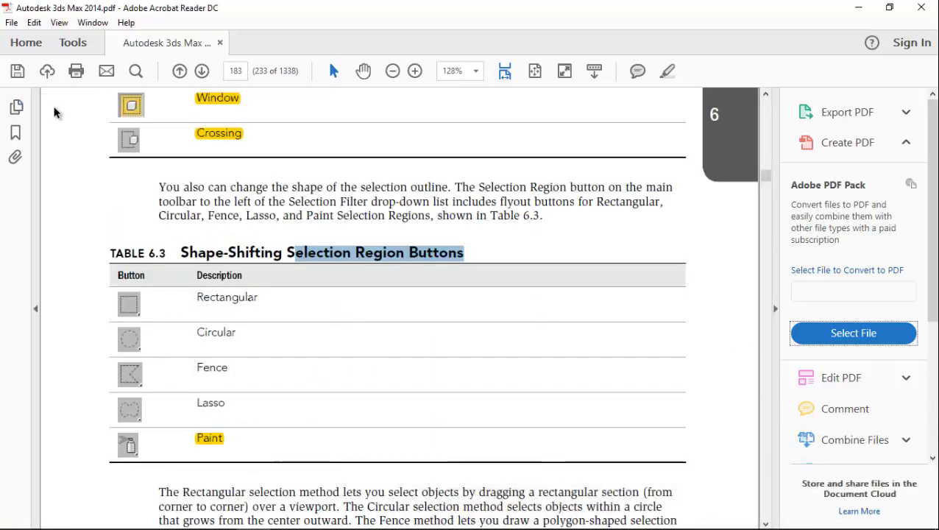
{"action": "left_click", "coordinate": [457, 254]}
{"action": "left_click_drag", "start_coordinate": [458, 254], "coordinate": [286, 254]}
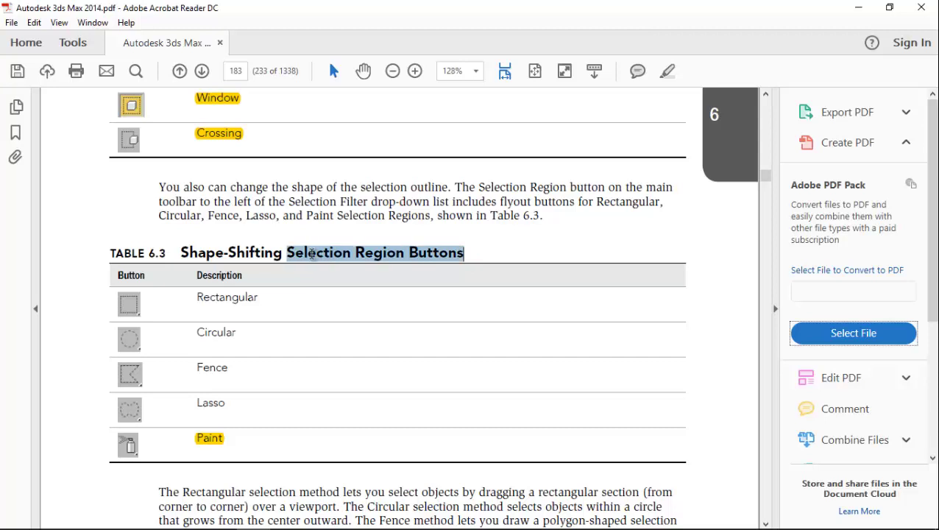
{"action": "right_click", "coordinate": [324, 251]}
{"action": "left_click", "coordinate": [370, 293]}
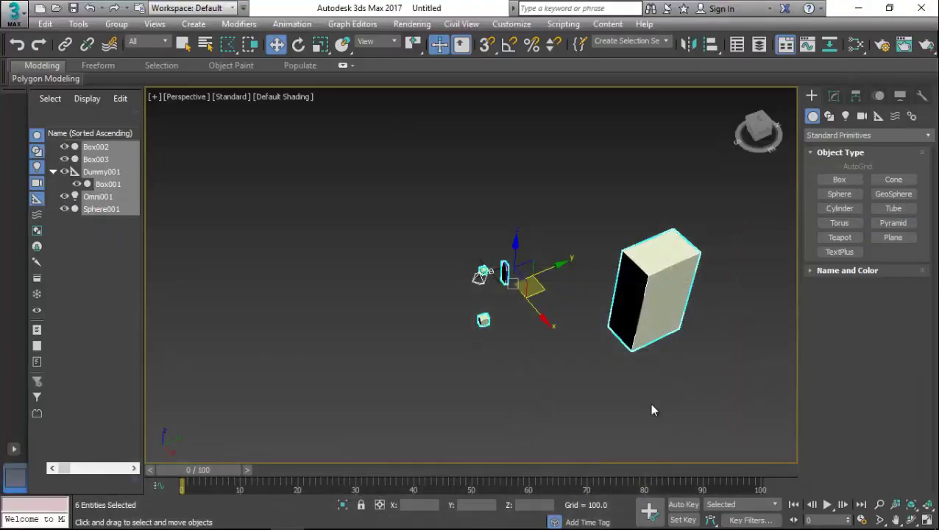
Clear the selection in 3ds Max, select the large box, and try isolating it and exiting isolation twice.
{"action": "left_click", "coordinate": [555, 346]}
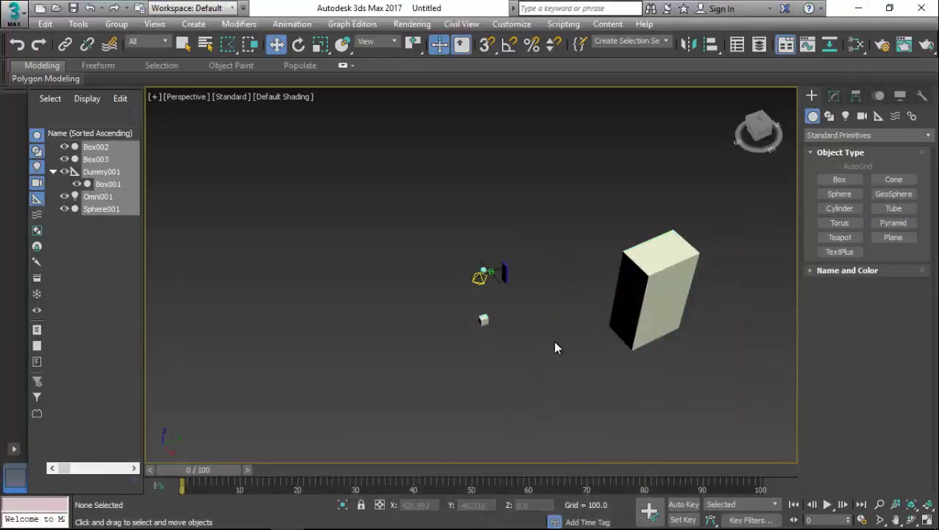
{"action": "left_click", "coordinate": [624, 309]}
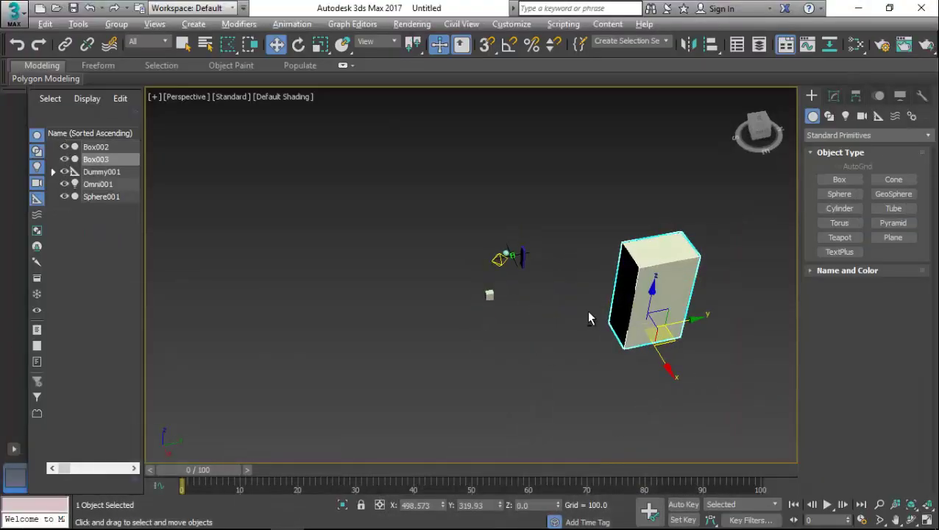
{"action": "key", "text": "alt+q"}
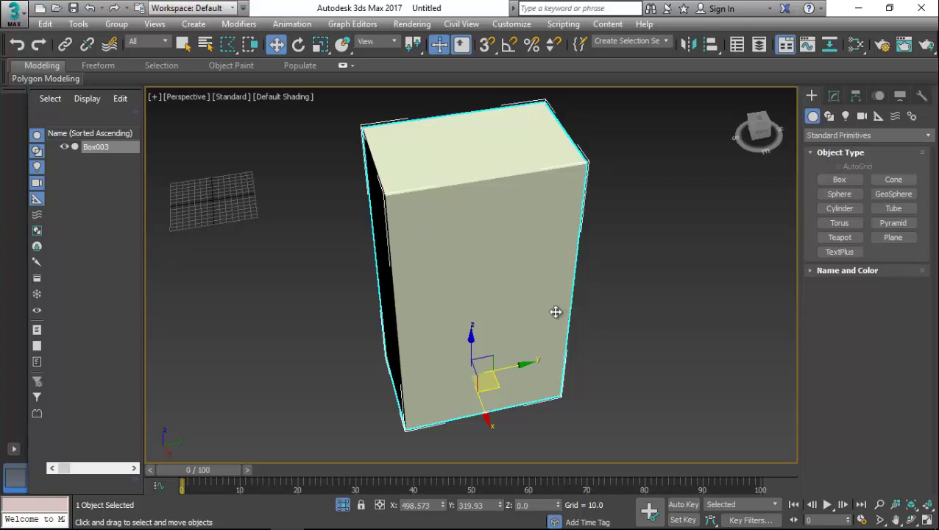
{"action": "left_click", "coordinate": [304, 282]}
{"action": "left_click", "coordinate": [450, 265]}
{"action": "left_click", "coordinate": [344, 506]}
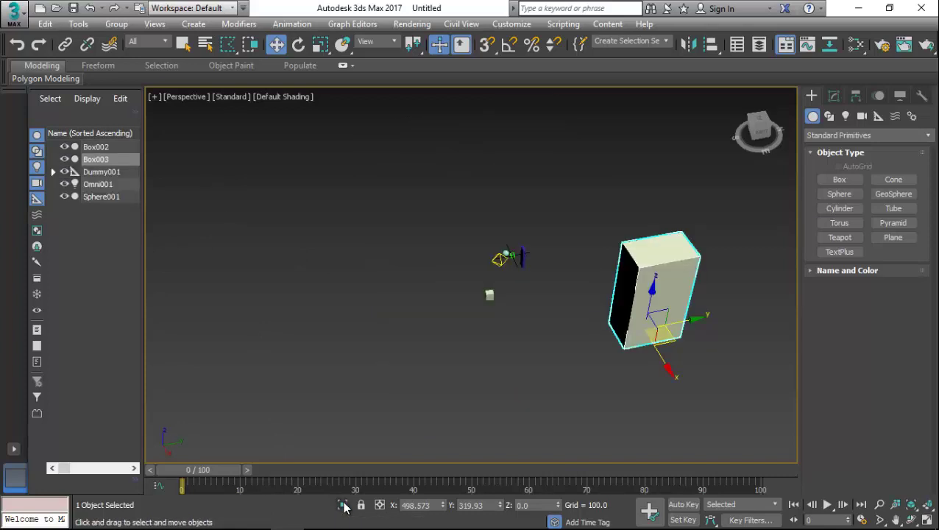
{"action": "key", "text": "alt+q"}
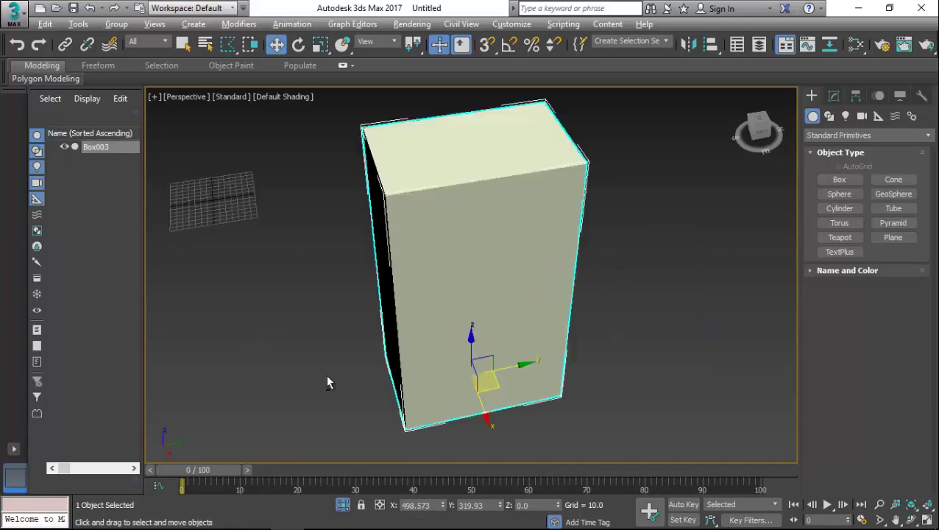
{"action": "left_click", "coordinate": [343, 506]}
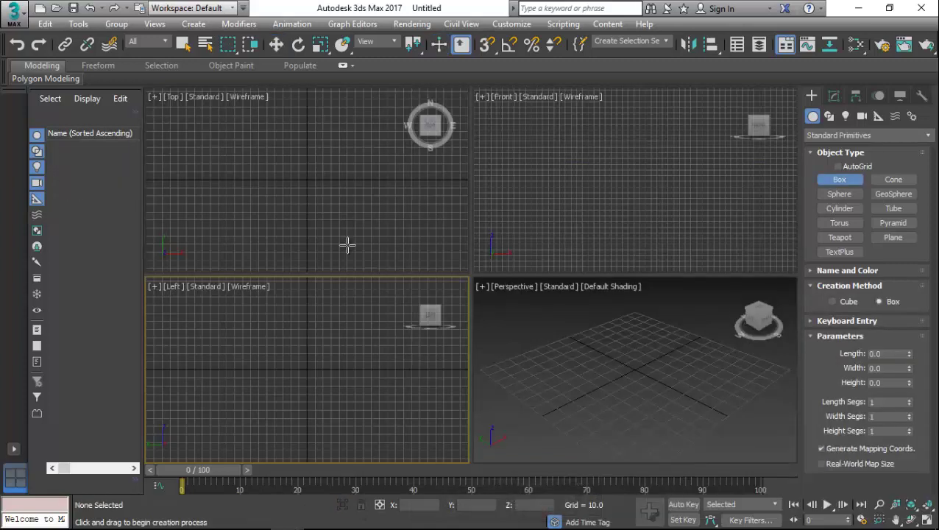
Create a box about 46 long, 39 wide and 51 high in the Perspective view of the empty scene.
{"action": "left_click", "coordinate": [841, 181]}
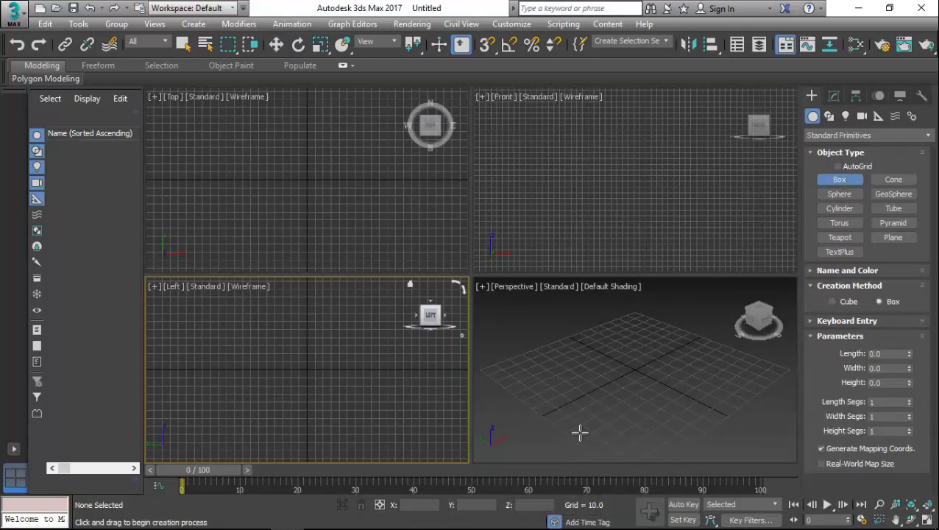
{"action": "left_click_drag", "start_coordinate": [596, 398], "coordinate": [667, 377]}
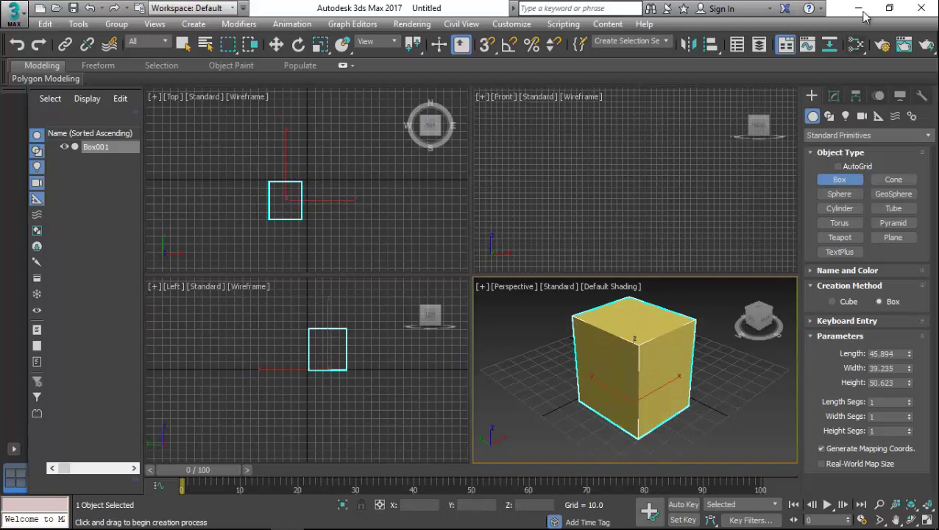
Open the Layer Explorer and move its window up so the layer list can be seen.
{"action": "left_click", "coordinate": [760, 44]}
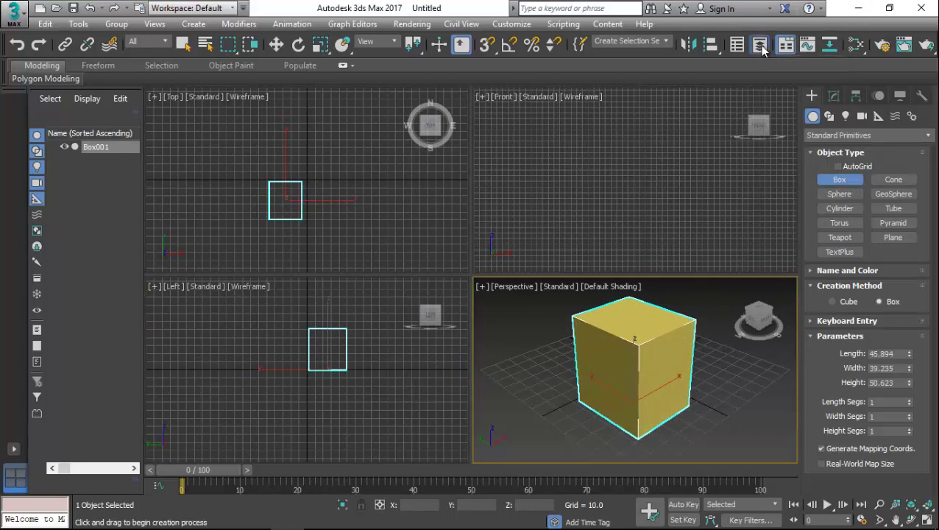
{"action": "right_click", "coordinate": [760, 45]}
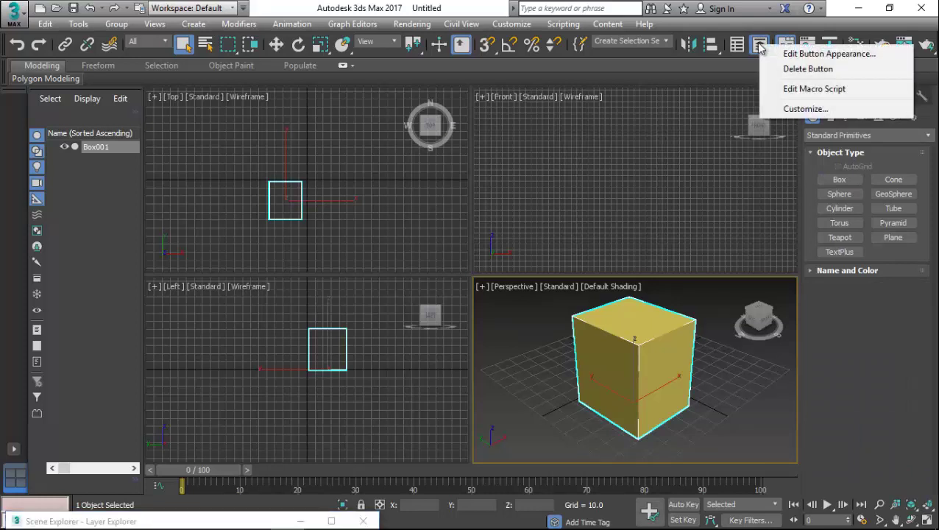
{"action": "key", "text": "Escape"}
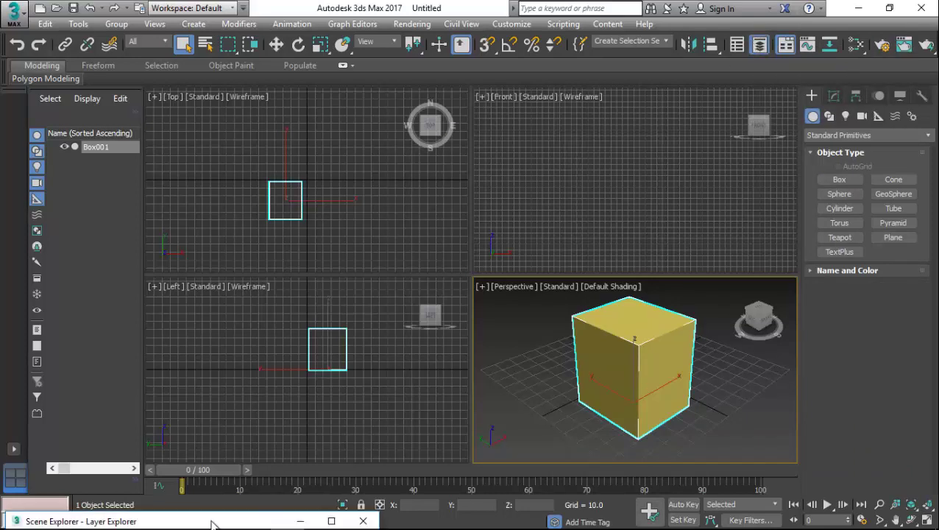
{"action": "left_click_drag", "start_coordinate": [212, 524], "coordinate": [261, 94]}
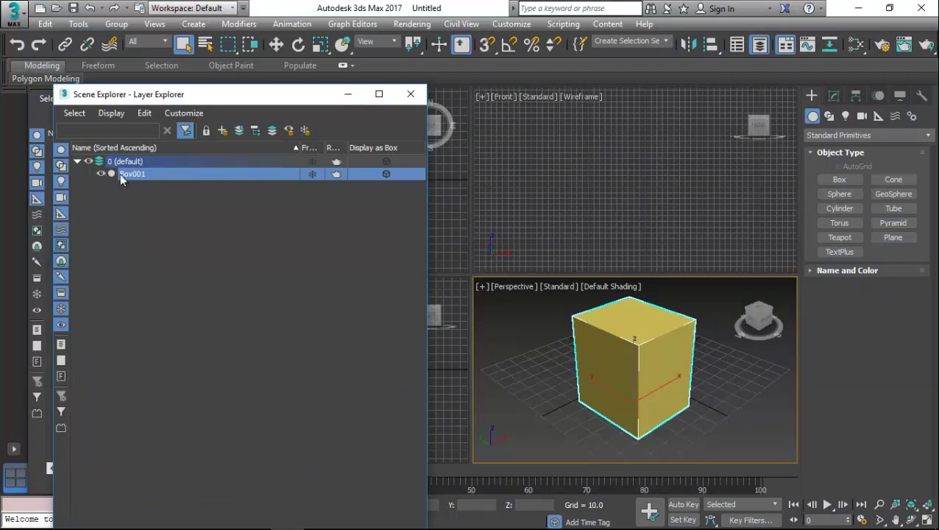
Create a new empty layer and draw a sphere with a radius of about 18 on it beside the box.
{"action": "left_click", "coordinate": [147, 260]}
{"action": "left_click", "coordinate": [222, 131]}
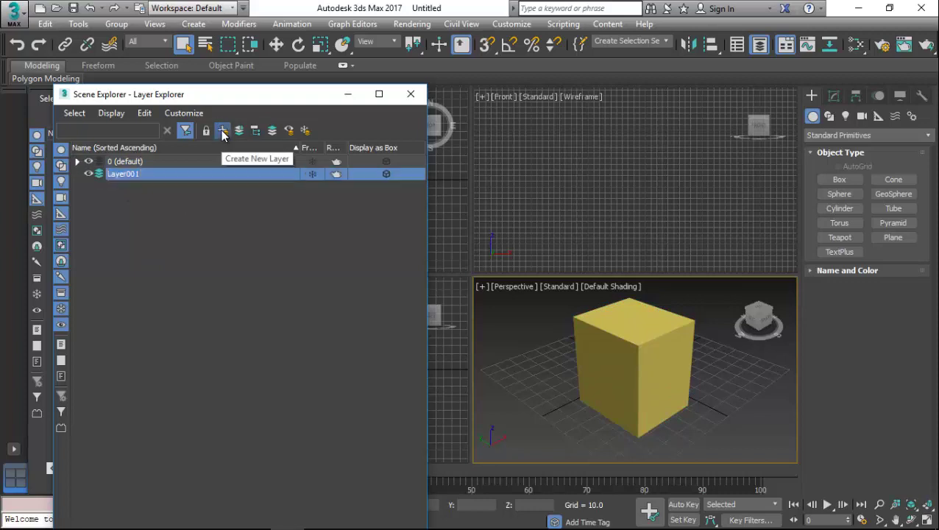
{"action": "left_click", "coordinate": [141, 271]}
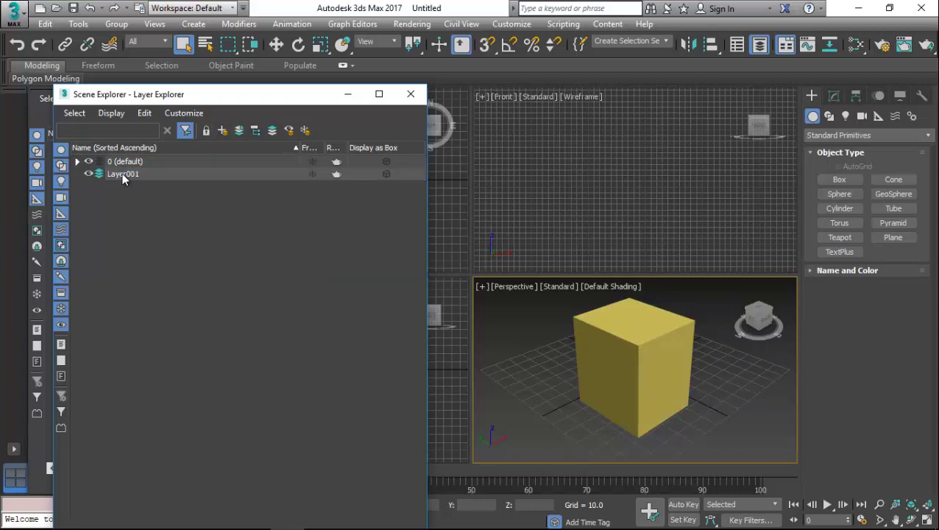
{"action": "left_click", "coordinate": [125, 176]}
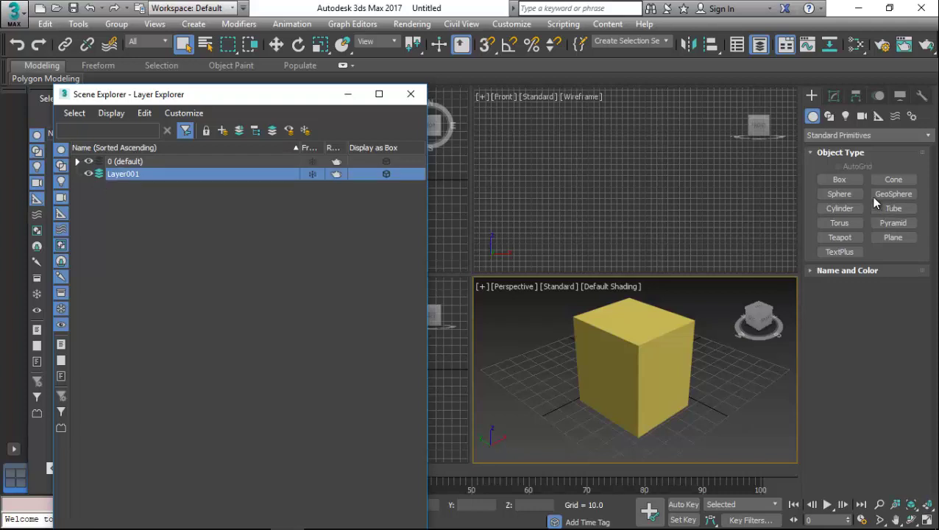
{"action": "left_click", "coordinate": [839, 194]}
{"action": "left_click_drag", "start_coordinate": [520, 412], "coordinate": [557, 406]}
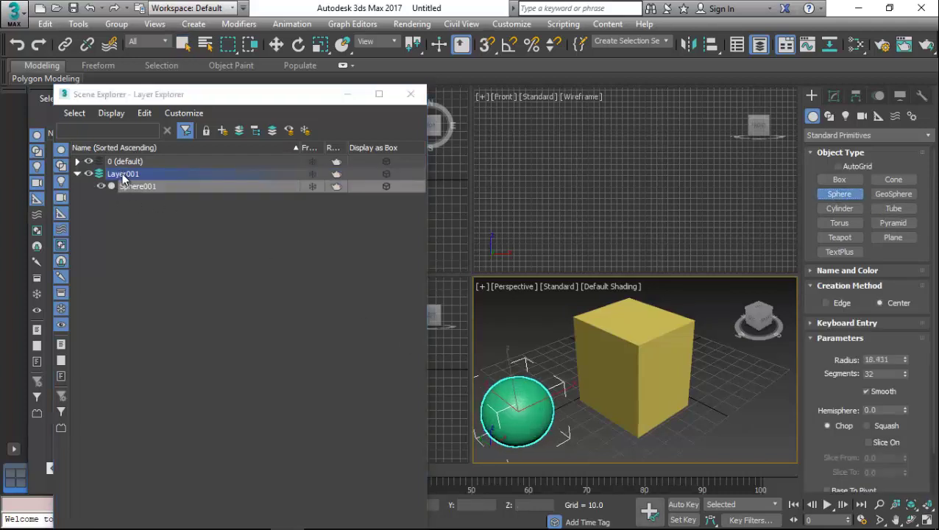
Collapse the sphere's layer, expand the 0 (default) layer and delete its box from the scene.
{"action": "left_click", "coordinate": [77, 173]}
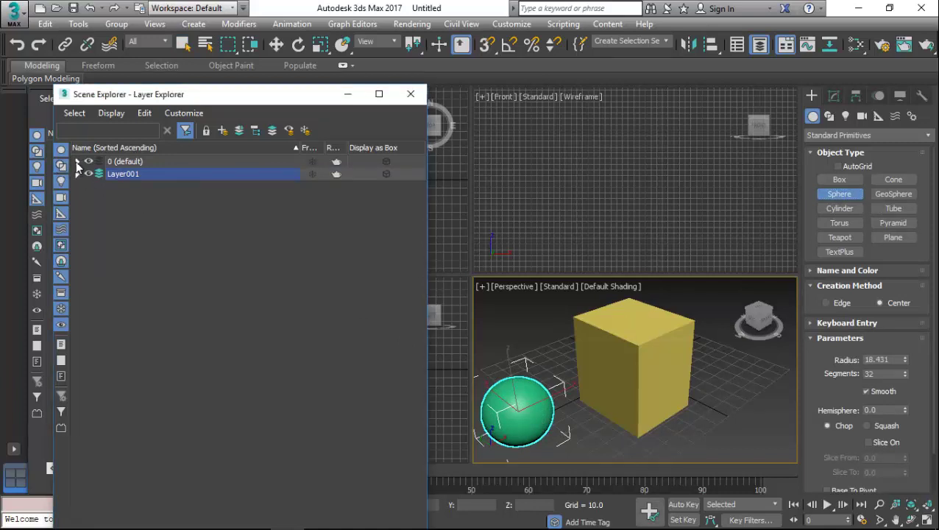
{"action": "left_click", "coordinate": [78, 161]}
{"action": "left_click", "coordinate": [77, 161]}
{"action": "right_click", "coordinate": [641, 395]}
{"action": "left_click", "coordinate": [644, 360]}
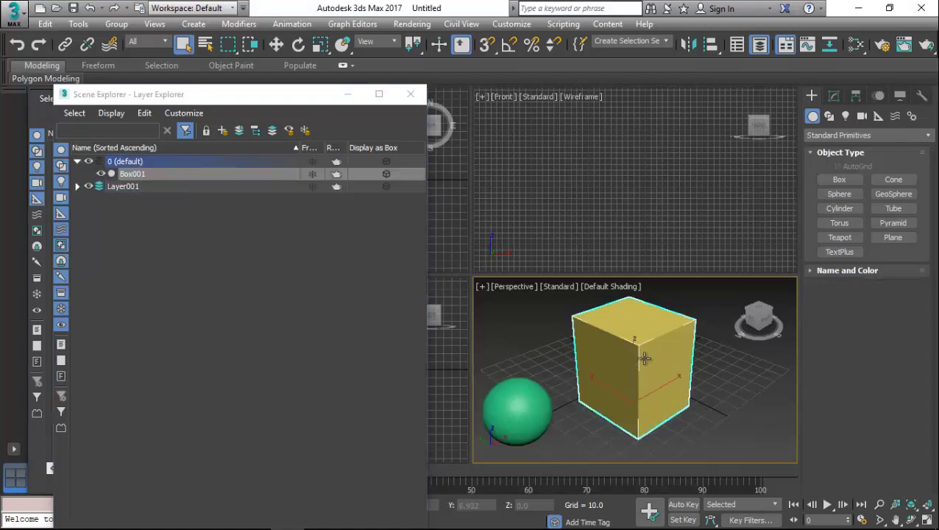
{"action": "key", "text": "Delete"}
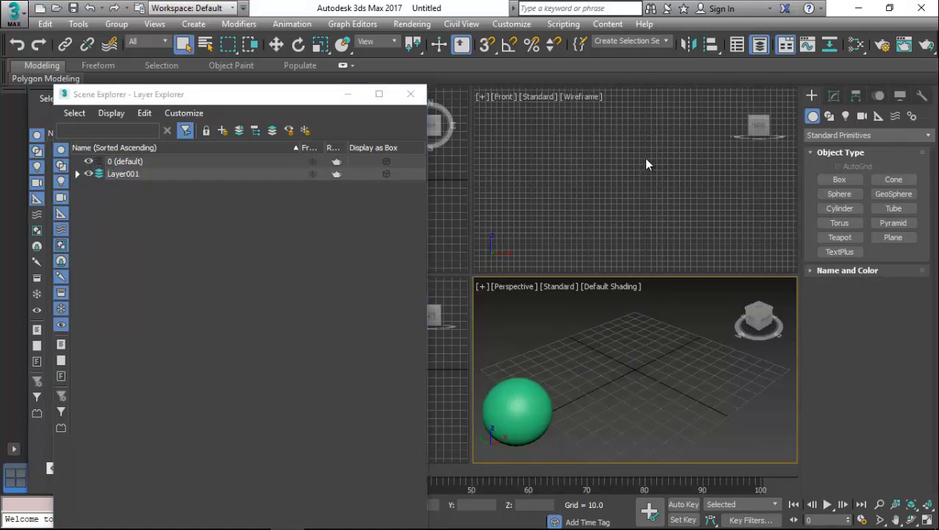
Add a second new layer and draw a box about 55 by 32 by 58 on it, then deselect the box.
{"action": "left_click", "coordinate": [239, 131]}
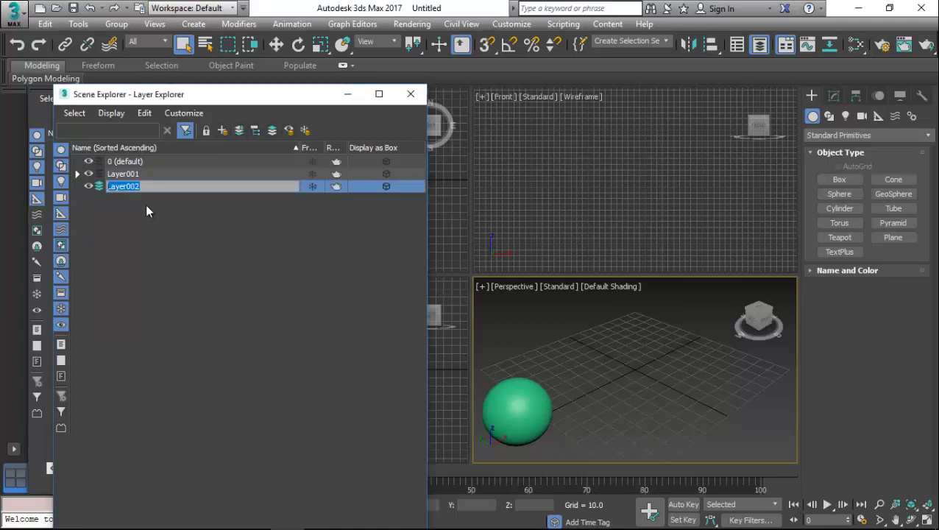
{"action": "left_click", "coordinate": [125, 184]}
{"action": "left_click", "coordinate": [125, 184]}
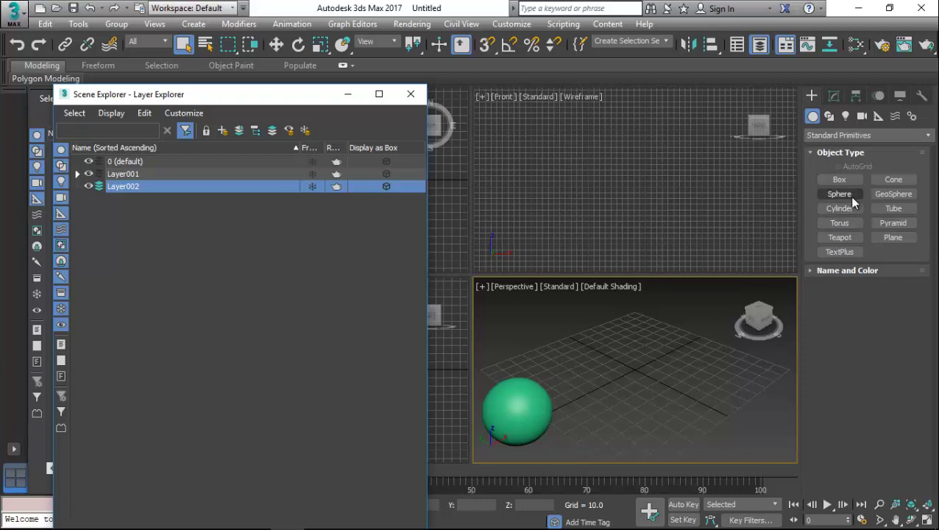
{"action": "left_click", "coordinate": [843, 180]}
{"action": "left_click_drag", "start_coordinate": [679, 371], "coordinate": [723, 377]}
{"action": "left_click", "coordinate": [723, 309]}
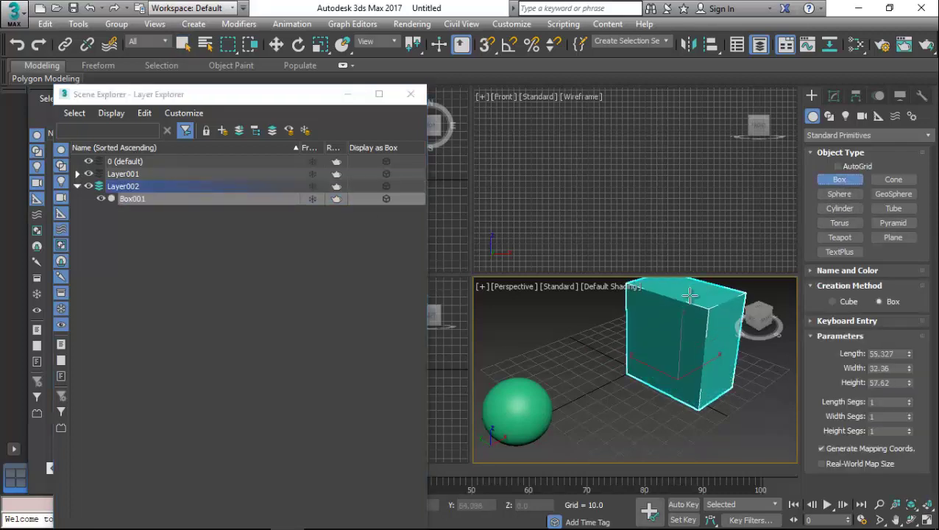
{"action": "left_click", "coordinate": [126, 245]}
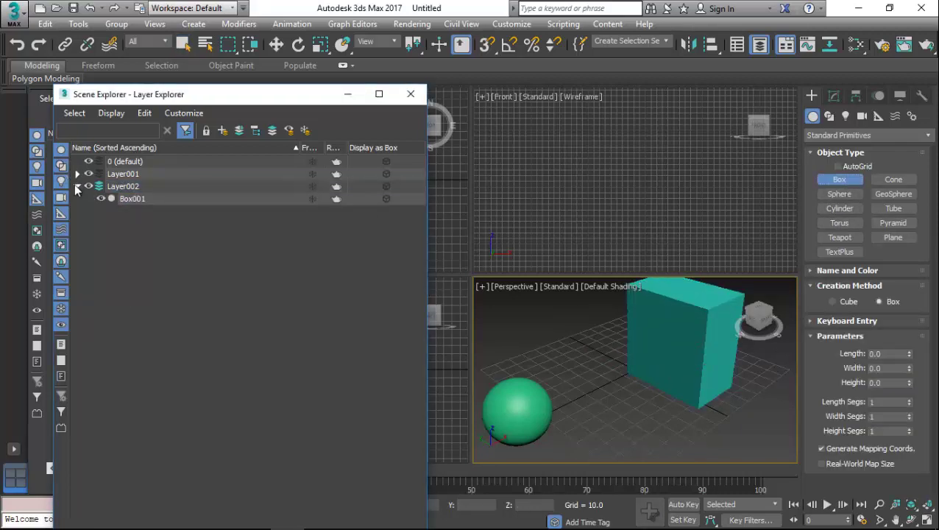
Expand and collapse the two new layers in turn to check which object each one contains.
{"action": "left_click", "coordinate": [77, 186]}
{"action": "left_click", "coordinate": [76, 174]}
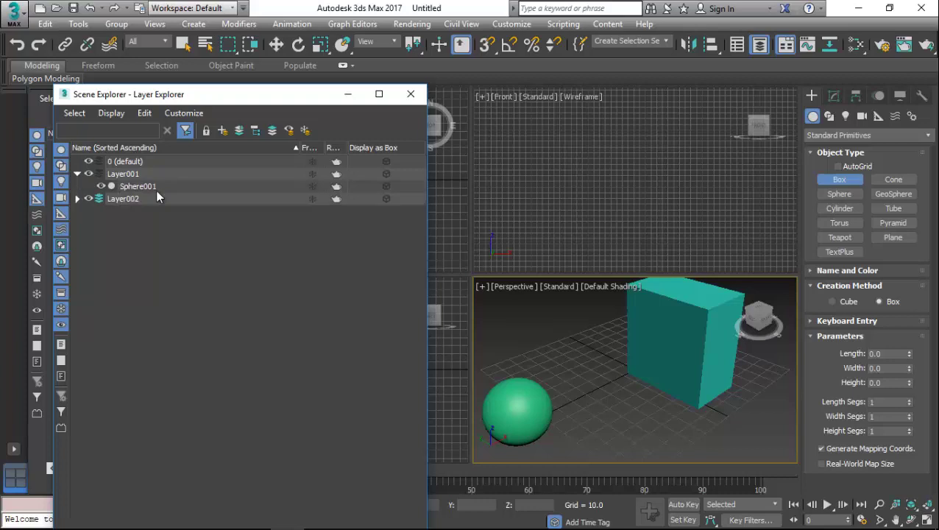
{"action": "left_click", "coordinate": [77, 174]}
{"action": "left_click", "coordinate": [78, 186]}
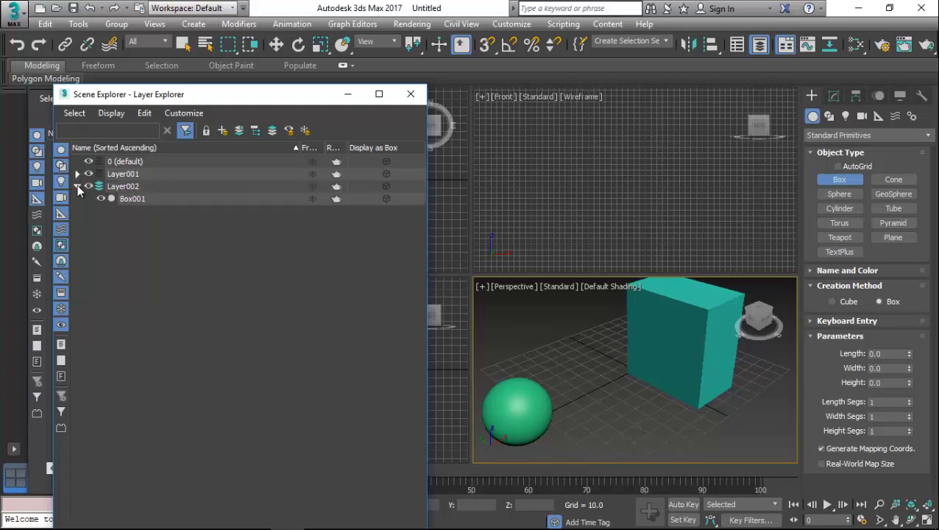
{"action": "left_click", "coordinate": [77, 186]}
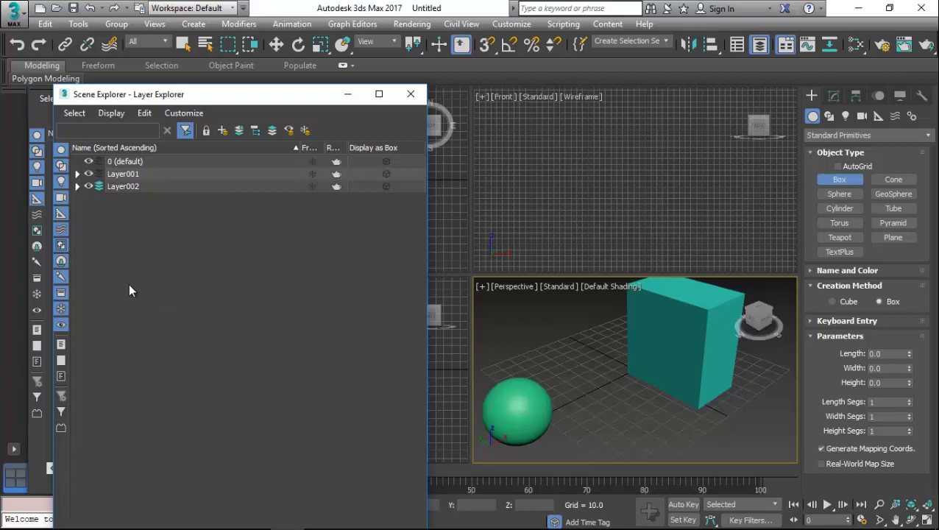
Switch to the browser and examine the Creating Linear Arrays help page, including its definition, 2D and 3D, rotation and scale sections.
{"action": "key", "text": "alt+Tab"}
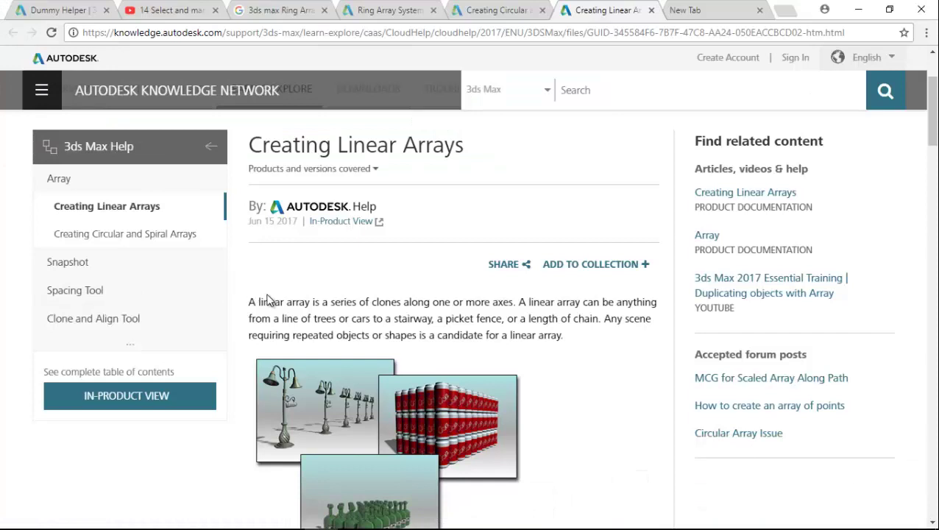
{"action": "left_click_drag", "start_coordinate": [257, 302], "coordinate": [519, 309]}
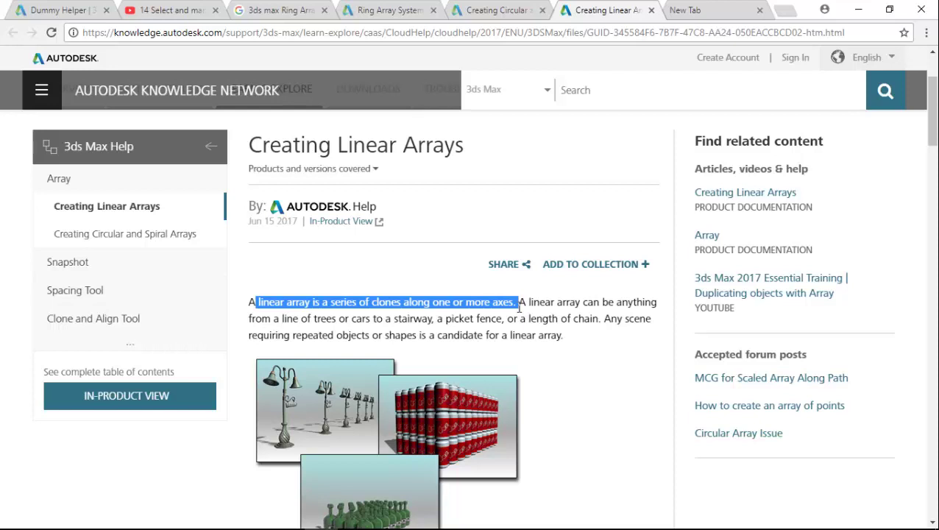
{"action": "scroll", "coordinate": [310, 328], "scroll_direction": "down", "scroll_amount": 3}
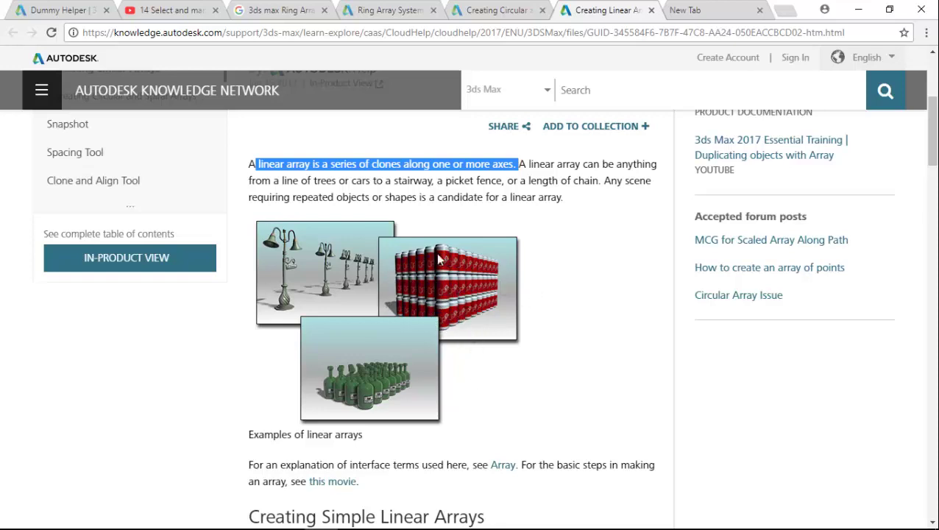
{"action": "scroll", "coordinate": [421, 271], "scroll_direction": "down", "scroll_amount": 15}
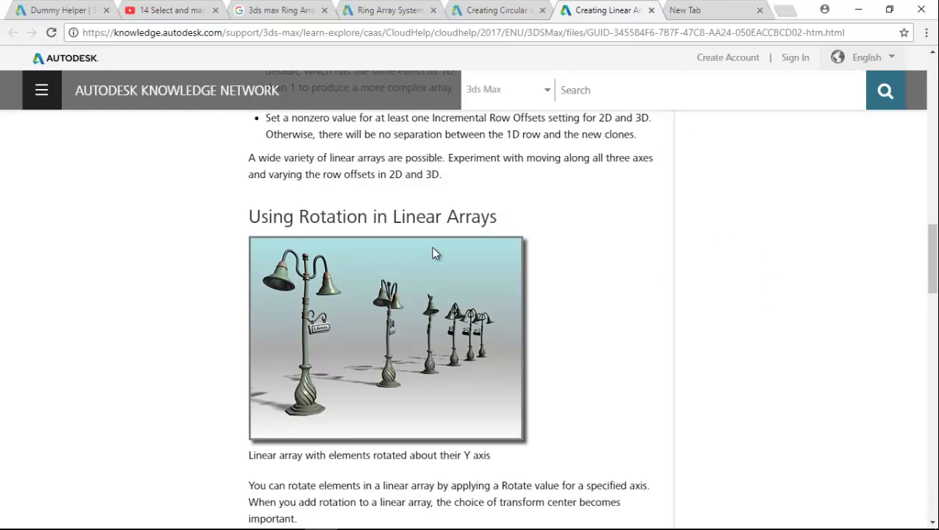
{"action": "scroll", "coordinate": [437, 265], "scroll_direction": "up", "scroll_amount": 5}
{"action": "scroll", "coordinate": [437, 265], "scroll_direction": "up", "scroll_amount": 1}
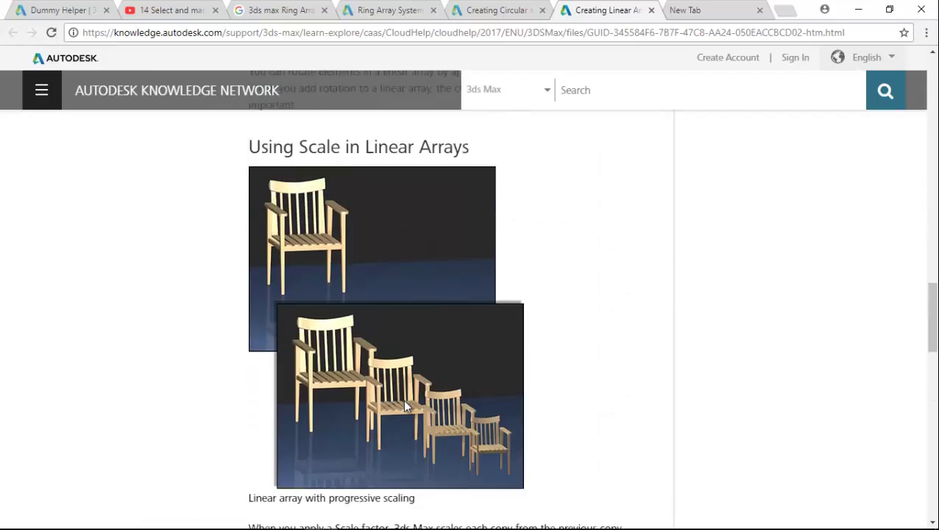
{"action": "scroll", "coordinate": [404, 405], "scroll_direction": "down", "scroll_amount": 10}
{"action": "scroll", "coordinate": [499, 411], "scroll_direction": "up", "scroll_amount": 12}
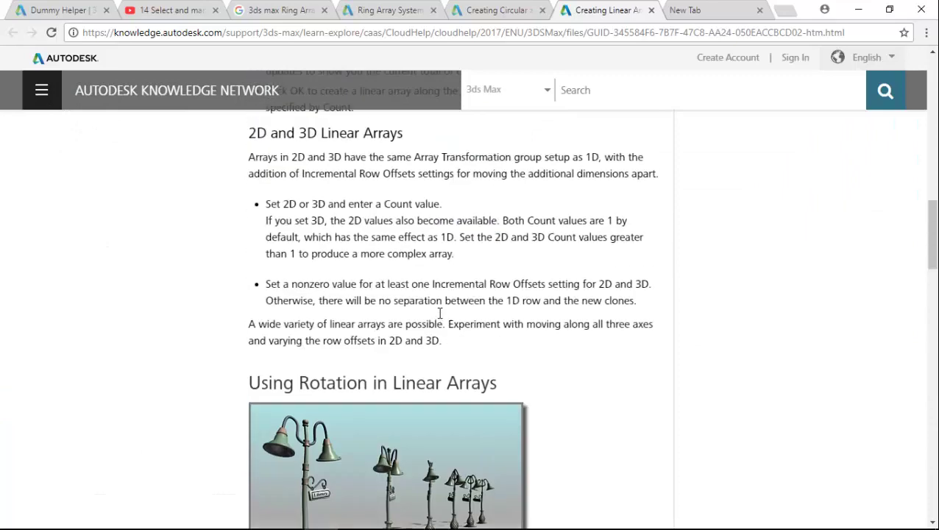
{"action": "scroll", "coordinate": [440, 314], "scroll_direction": "up", "scroll_amount": 5}
Examine the Creating Circular and Spiral Arrays help page, from its introduction through the circular and spiral array examples.
{"action": "left_click", "coordinate": [491, 11]}
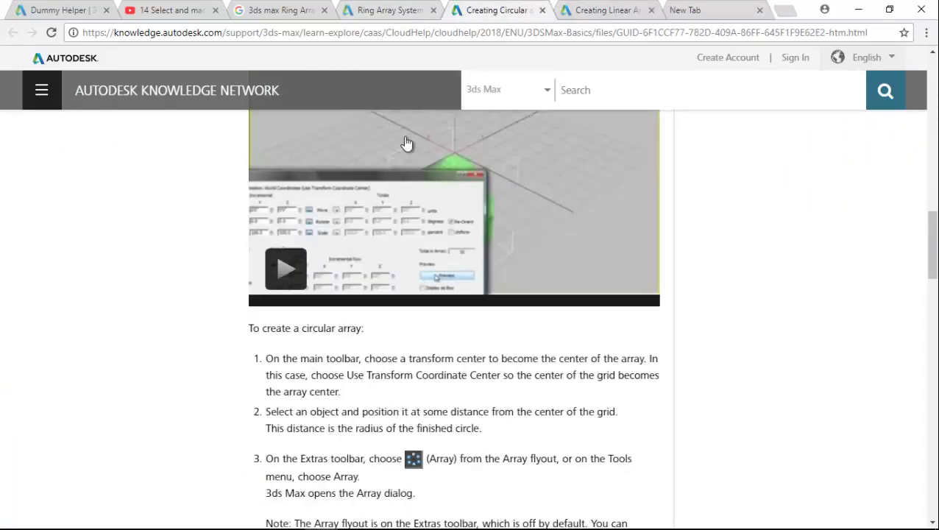
{"action": "scroll", "coordinate": [395, 302], "scroll_direction": "up", "scroll_amount": 8}
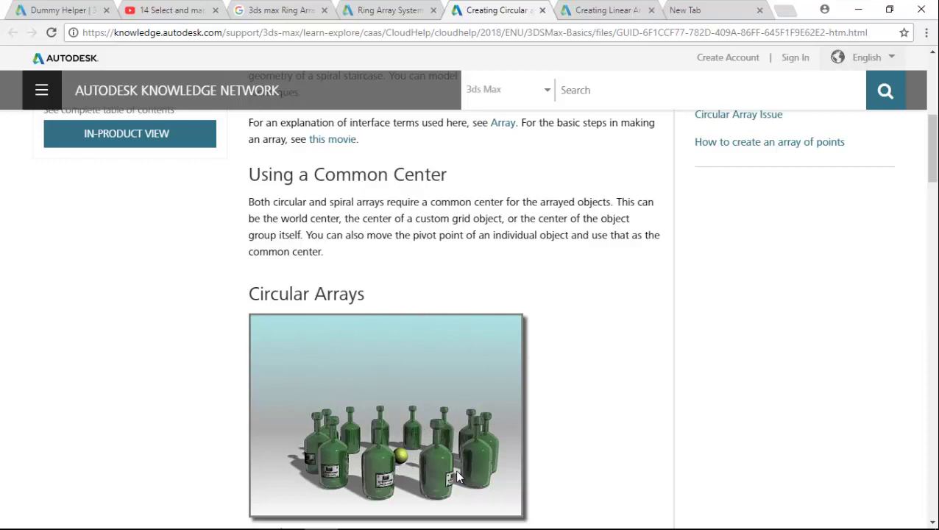
{"action": "scroll", "coordinate": [367, 352], "scroll_direction": "up", "scroll_amount": 2}
{"action": "scroll", "coordinate": [366, 352], "scroll_direction": "up", "scroll_amount": 2}
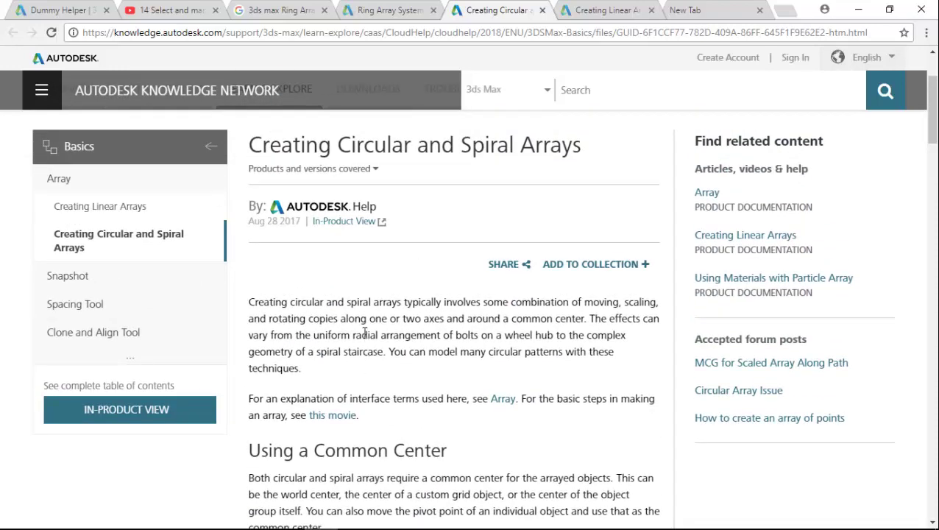
{"action": "left_click_drag", "start_coordinate": [348, 301], "coordinate": [398, 301]}
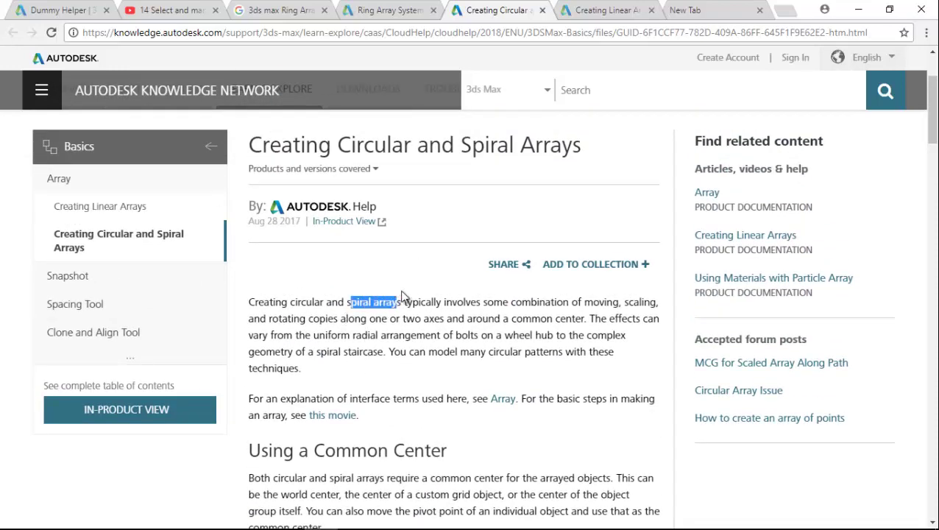
{"action": "scroll", "coordinate": [434, 294], "scroll_direction": "down", "scroll_amount": 3}
{"action": "scroll", "coordinate": [443, 289], "scroll_direction": "down", "scroll_amount": 8}
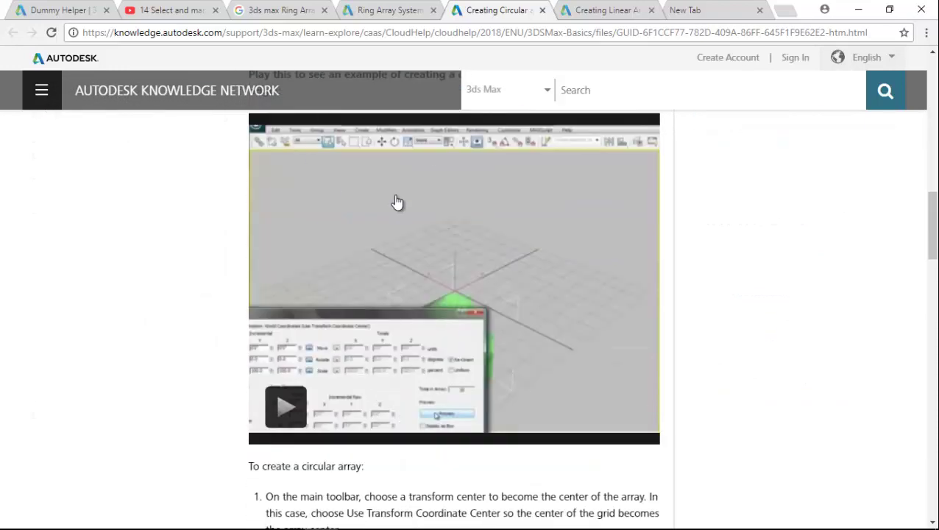
{"action": "scroll", "coordinate": [323, 308], "scroll_direction": "down", "scroll_amount": 2}
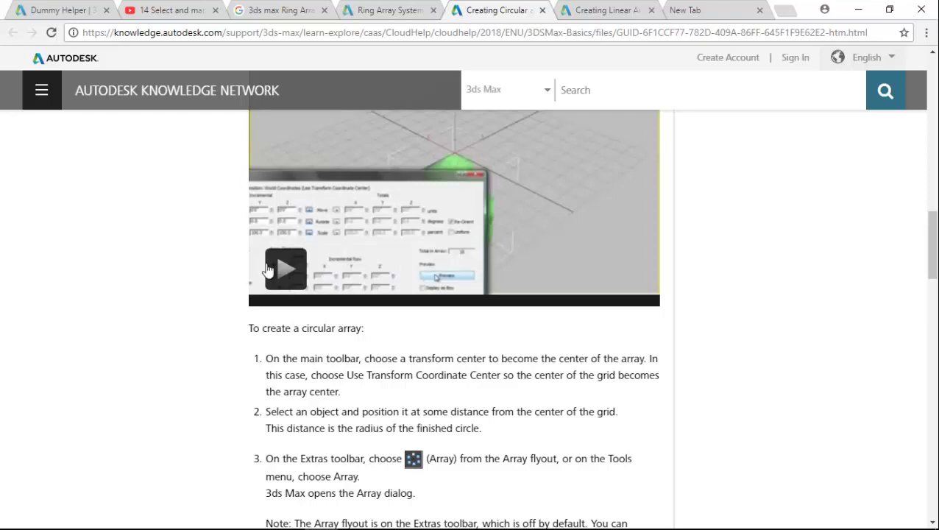
{"action": "scroll", "coordinate": [445, 278], "scroll_direction": "down", "scroll_amount": 5}
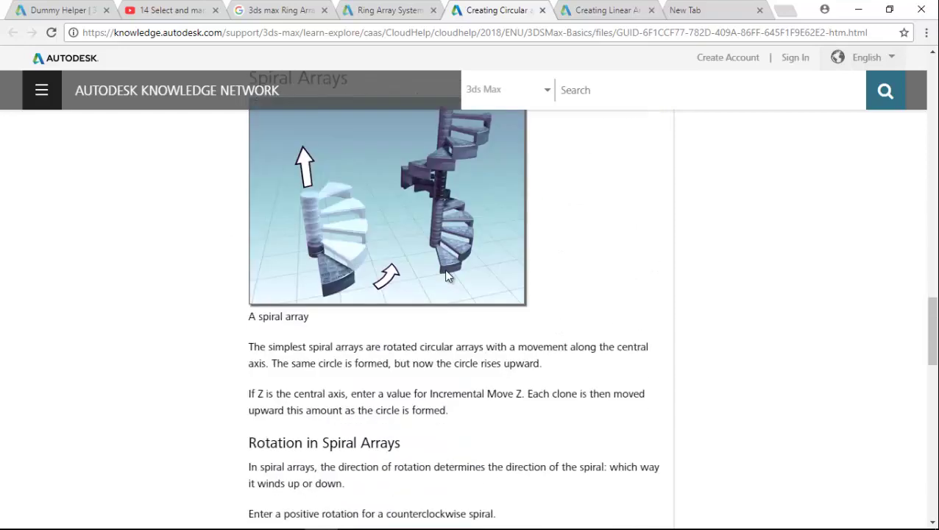
{"action": "scroll", "coordinate": [647, 254], "scroll_direction": "down", "scroll_amount": 15}
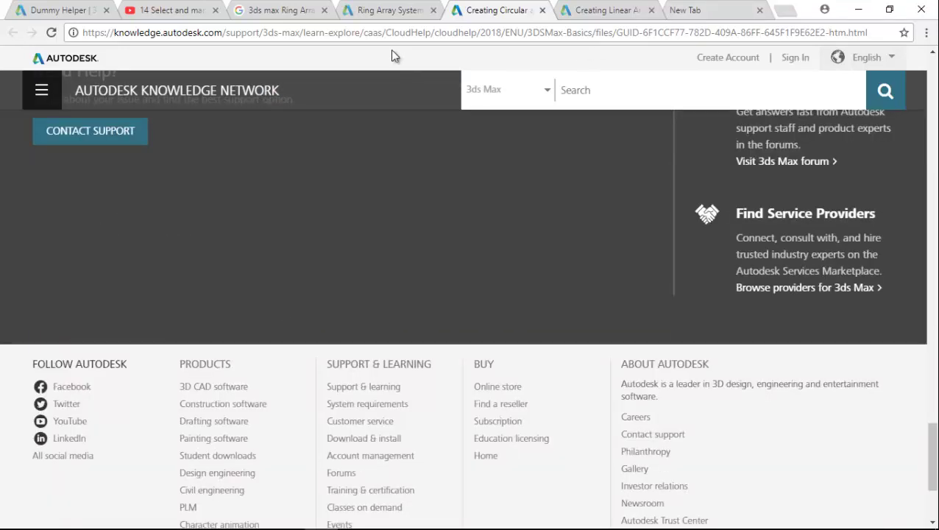
Examine the Ring Array System help page for what the object consists of and the procedure for creating it.
{"action": "left_click", "coordinate": [382, 10]}
{"action": "scroll", "coordinate": [341, 442], "scroll_direction": "up", "scroll_amount": 3}
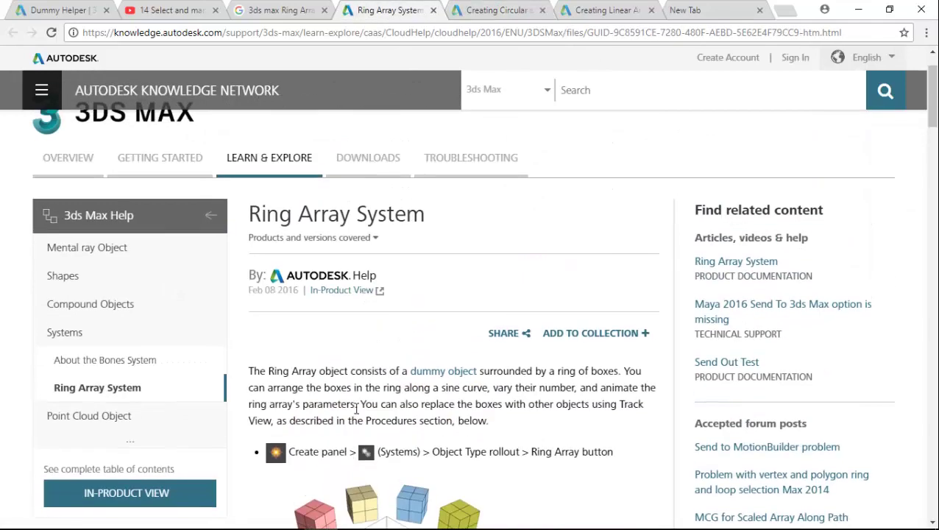
{"action": "scroll", "coordinate": [381, 403], "scroll_direction": "down", "scroll_amount": 3}
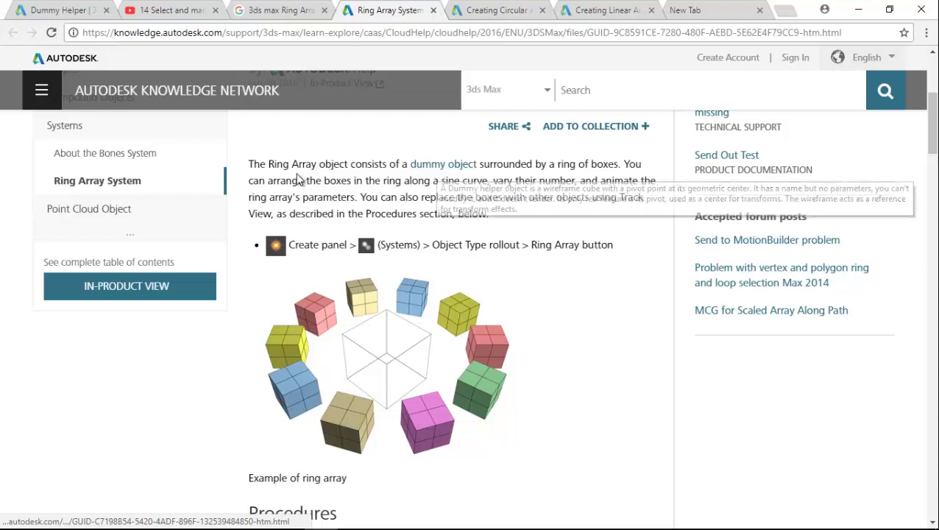
{"action": "left_click_drag", "start_coordinate": [252, 166], "coordinate": [401, 165]}
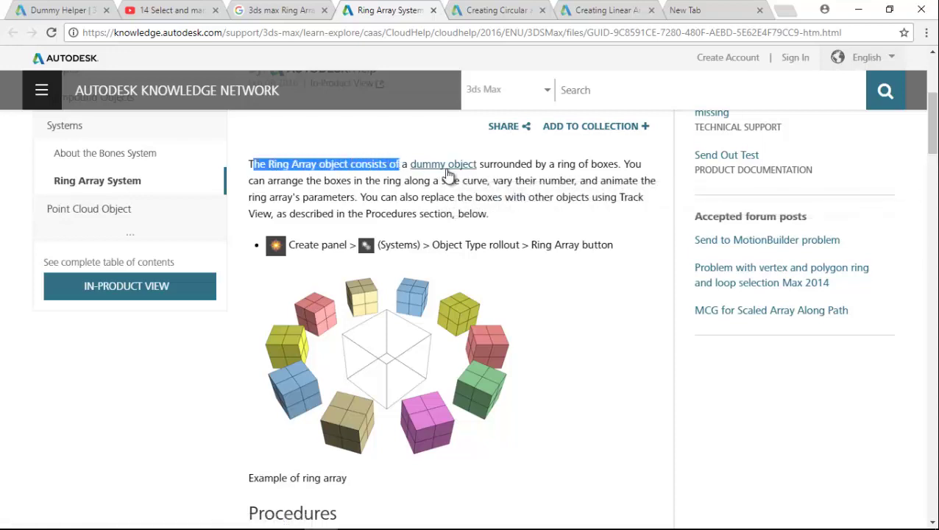
{"action": "mouse_move", "coordinate": [425, 169]}
{"action": "scroll", "coordinate": [381, 185], "scroll_direction": "down", "scroll_amount": 5}
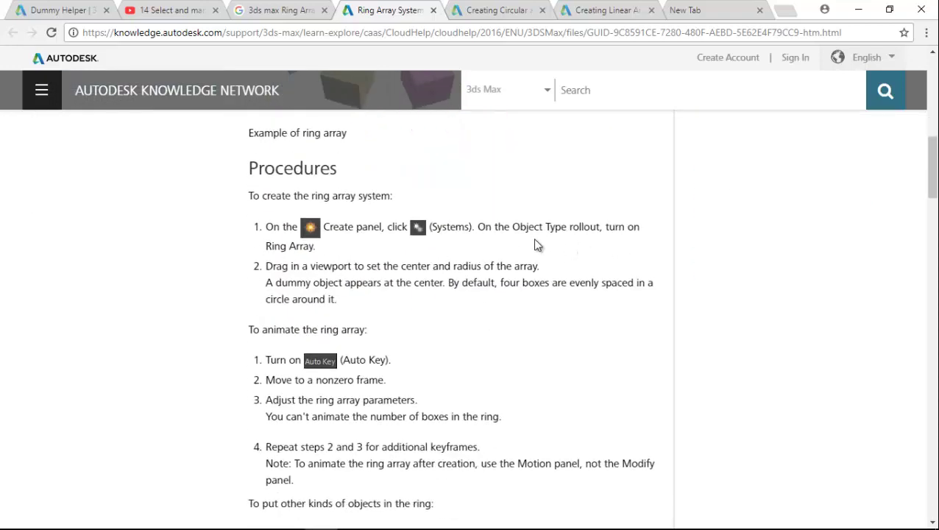
{"action": "left_click_drag", "start_coordinate": [430, 226], "coordinate": [474, 227]}
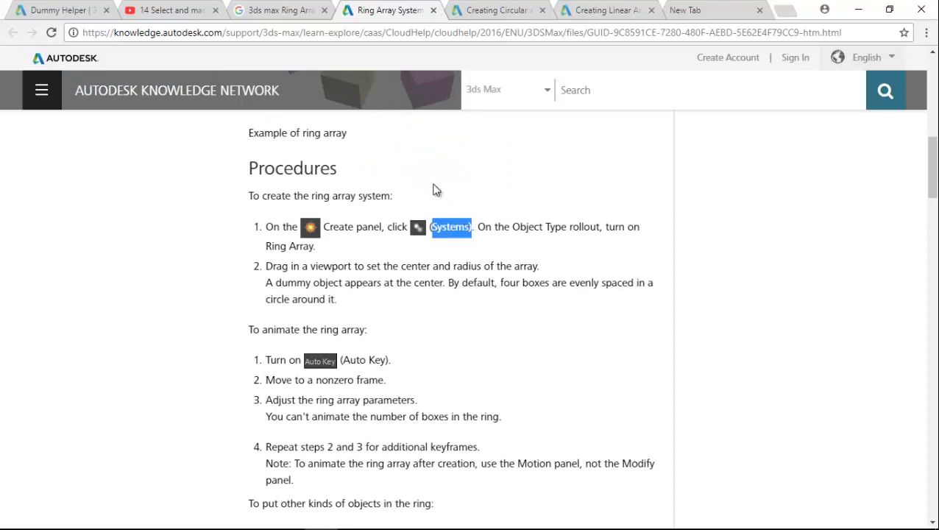
Switch to 3ds Max, select the box and inspect the Array dialog, closing it without creating an array.
{"action": "left_click", "coordinate": [286, 516]}
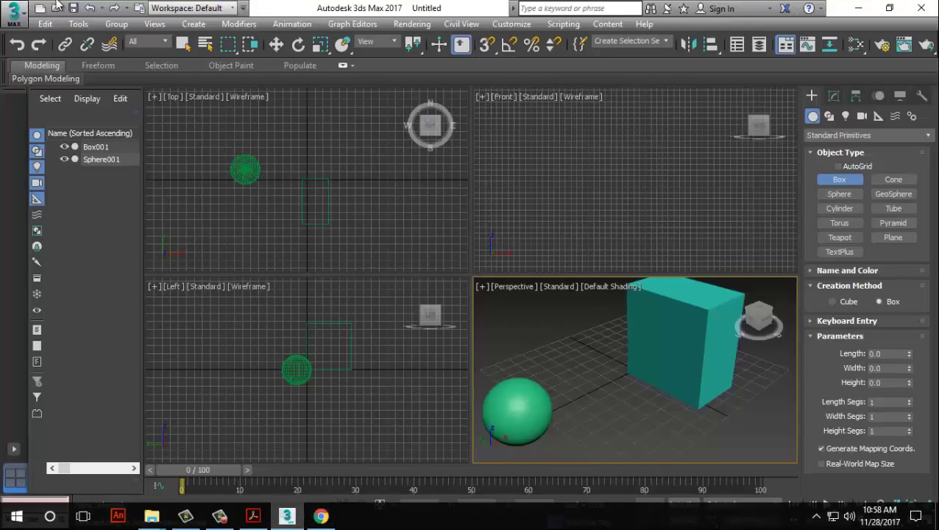
{"action": "left_click", "coordinate": [78, 23]}
{"action": "mouse_move", "coordinate": [105, 471]}
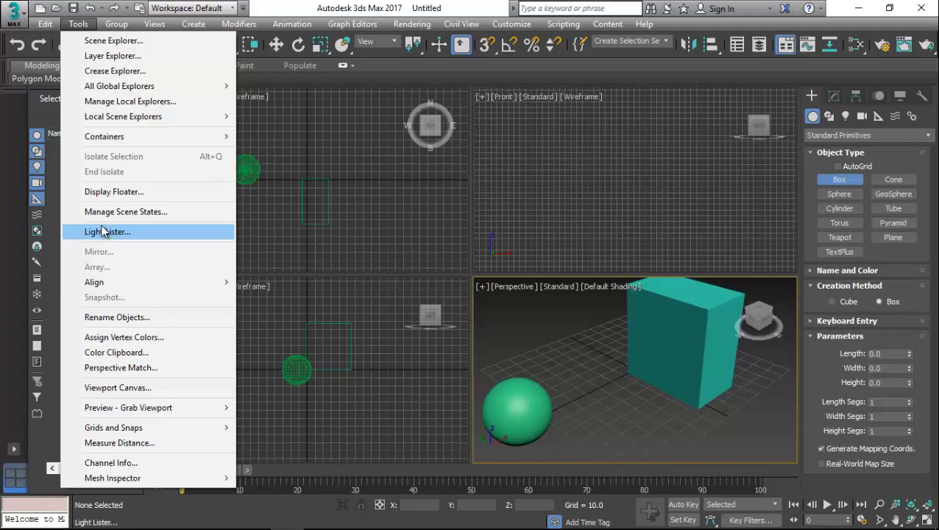
{"action": "left_click", "coordinate": [699, 344]}
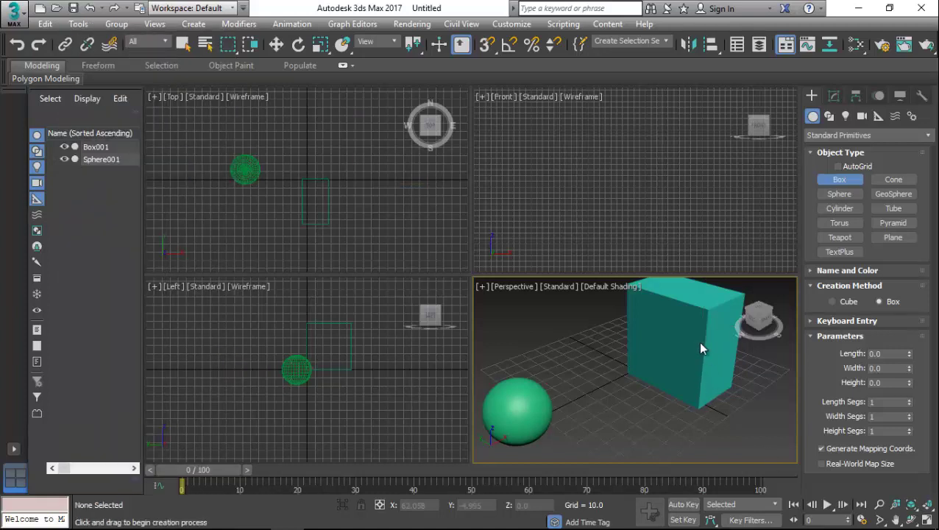
{"action": "right_click", "coordinate": [673, 367]}
{"action": "left_click", "coordinate": [691, 357]}
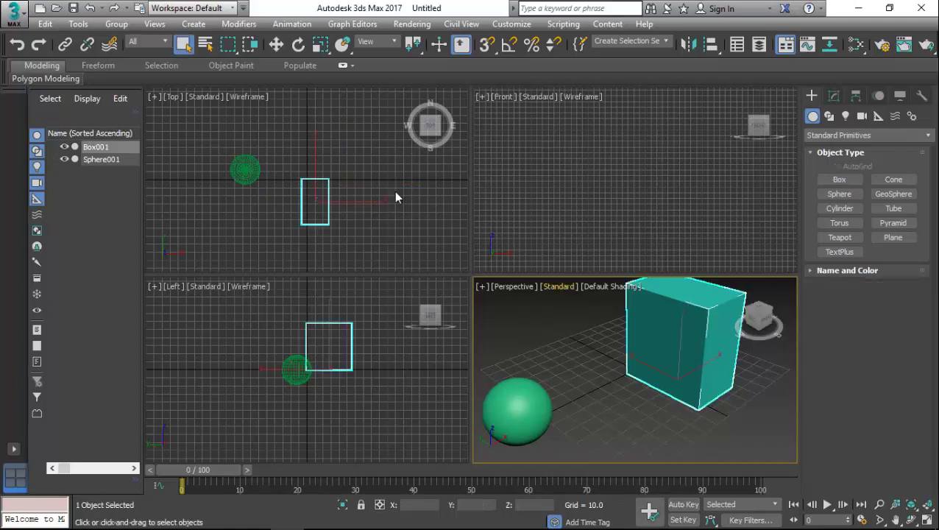
{"action": "left_click", "coordinate": [74, 25]}
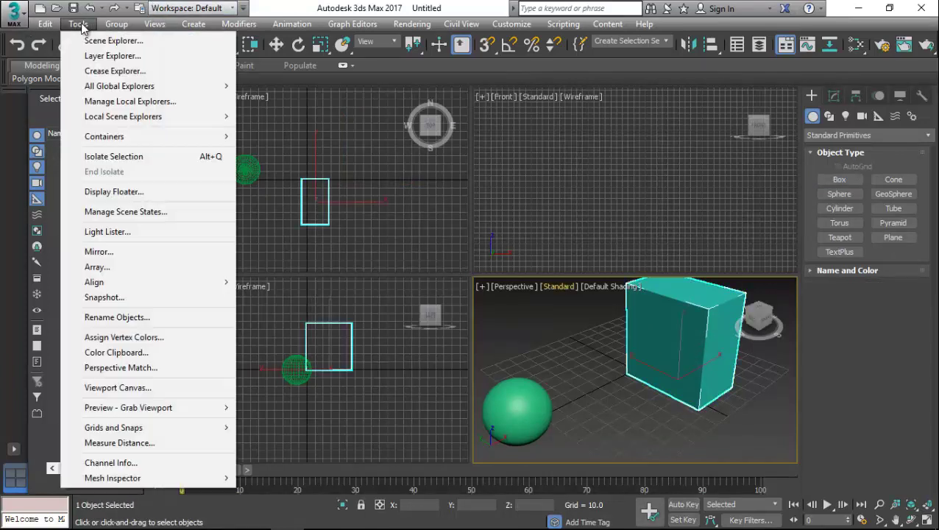
{"action": "left_click", "coordinate": [112, 267]}
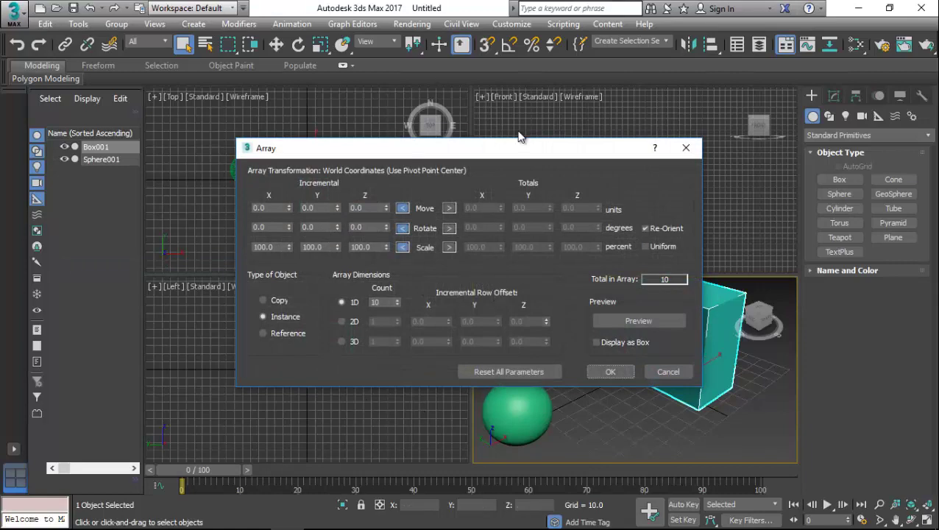
{"action": "left_click_drag", "start_coordinate": [519, 147], "coordinate": [150, 153]}
{"action": "left_click", "coordinate": [316, 154]}
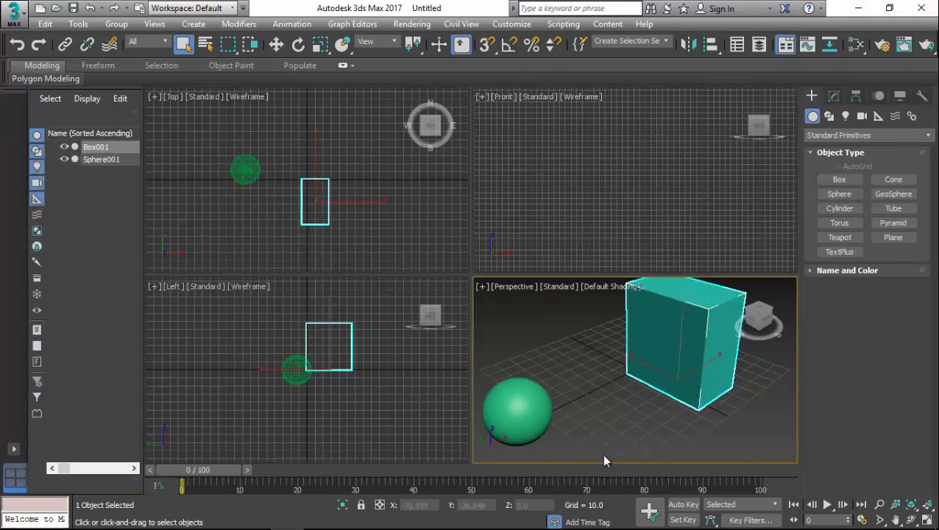
Draw a Ring Array system with a radius of about 111 in the Front viewport, then activate the Move tool.
{"action": "left_click", "coordinate": [922, 95]}
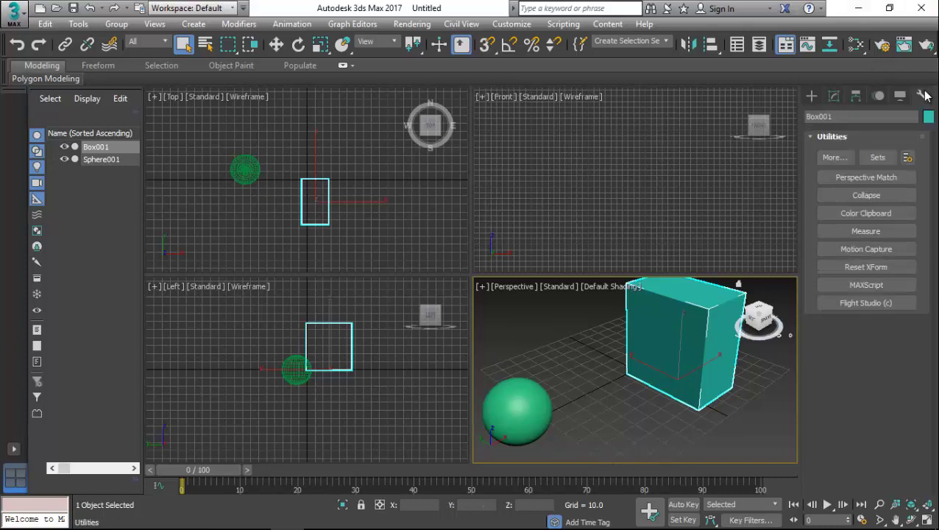
{"action": "left_click", "coordinate": [811, 96]}
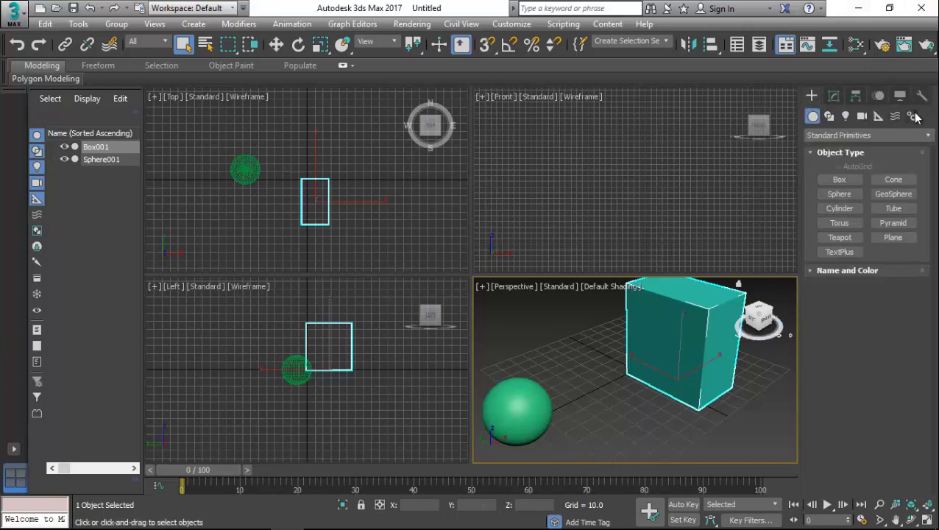
{"action": "left_click", "coordinate": [913, 116]}
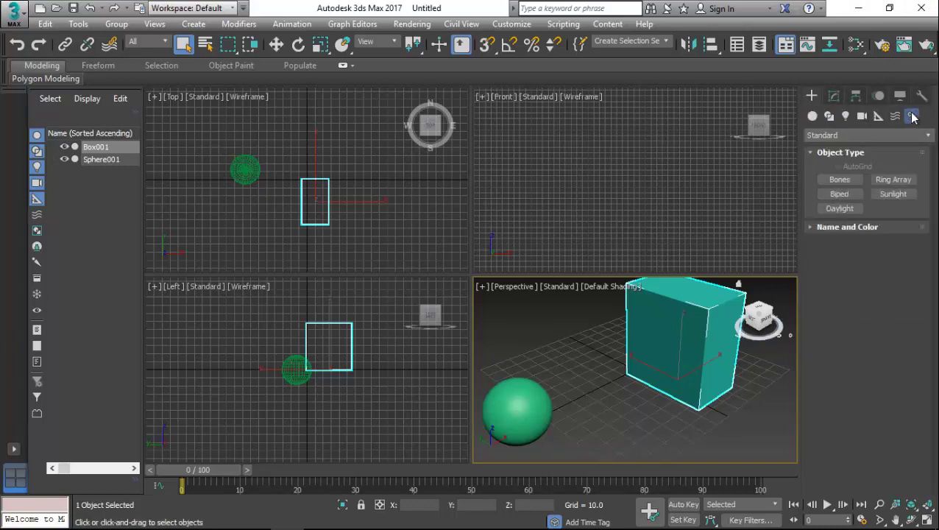
{"action": "left_click", "coordinate": [895, 180]}
{"action": "left_click_drag", "start_coordinate": [638, 186], "coordinate": [665, 227]}
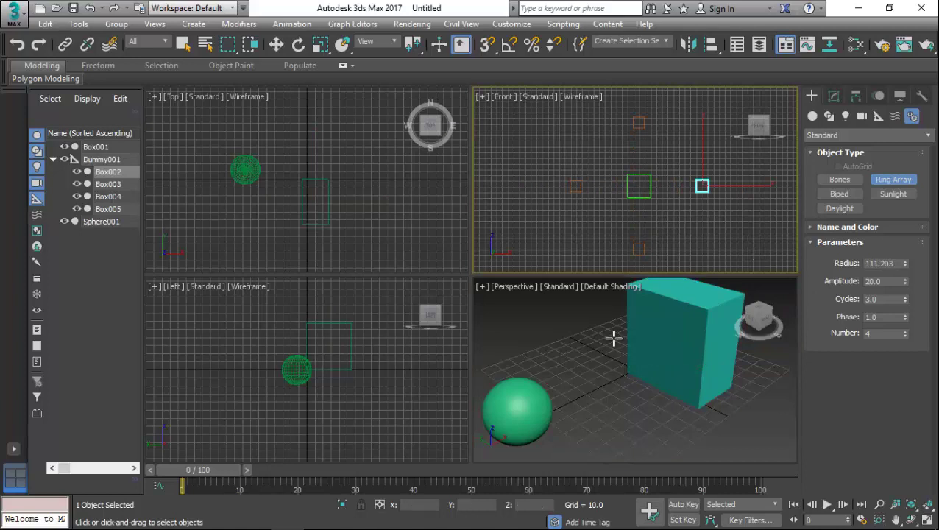
{"action": "scroll", "coordinate": [614, 338], "scroll_direction": "down", "scroll_amount": 5}
{"action": "scroll", "coordinate": [633, 368], "scroll_direction": "up", "scroll_amount": 2}
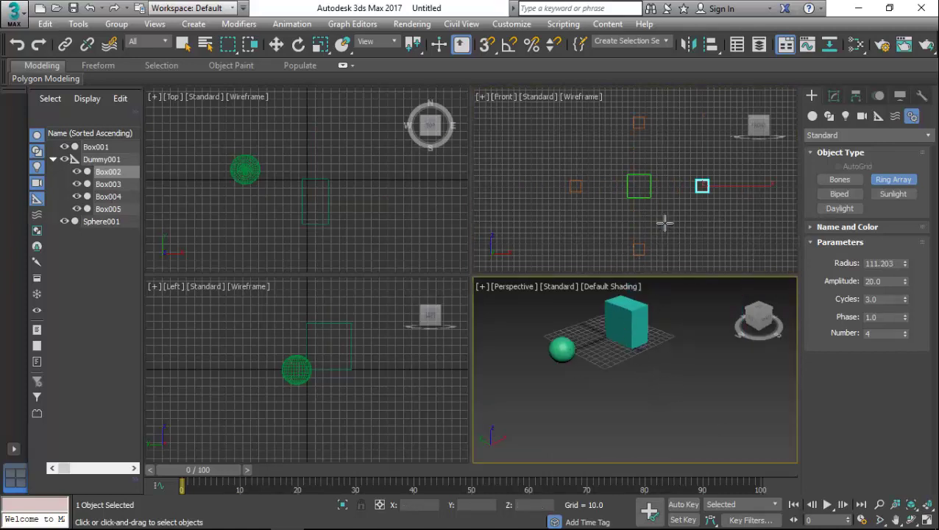
{"action": "key", "text": "w"}
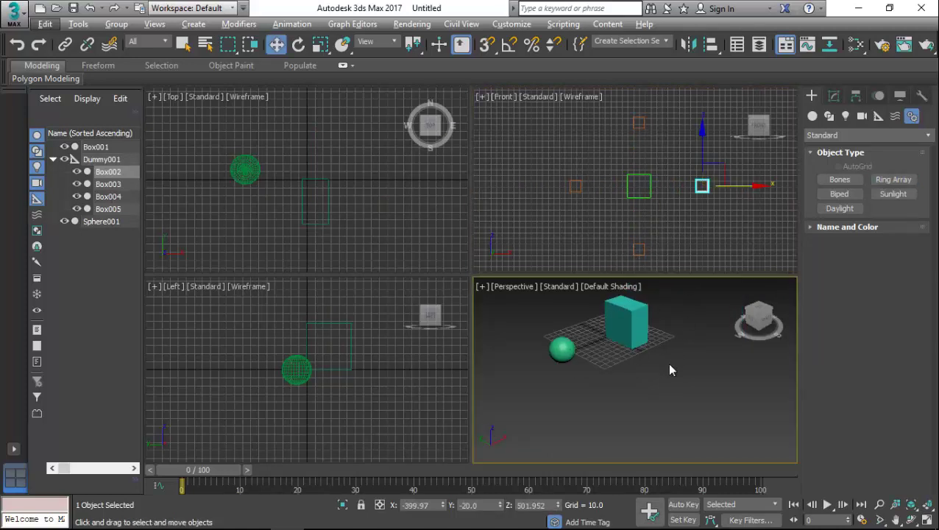
Frame the selected ring box in the Perspective viewport, render the view to check the four boxes, and close the render window.
{"action": "key", "text": "z"}
{"action": "scroll", "coordinate": [629, 385], "scroll_direction": "down", "scroll_amount": 6}
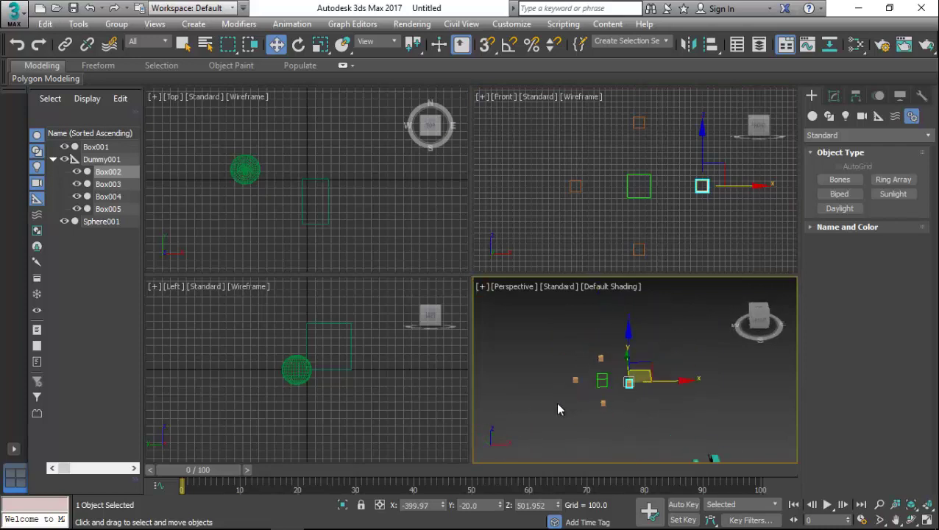
{"action": "scroll", "coordinate": [557, 409], "scroll_direction": "up", "scroll_amount": 3}
{"action": "middle_click_drag", "start_coordinate": [557, 410], "coordinate": [682, 371], "text": "alt"}
{"action": "key", "text": "shift+q"}
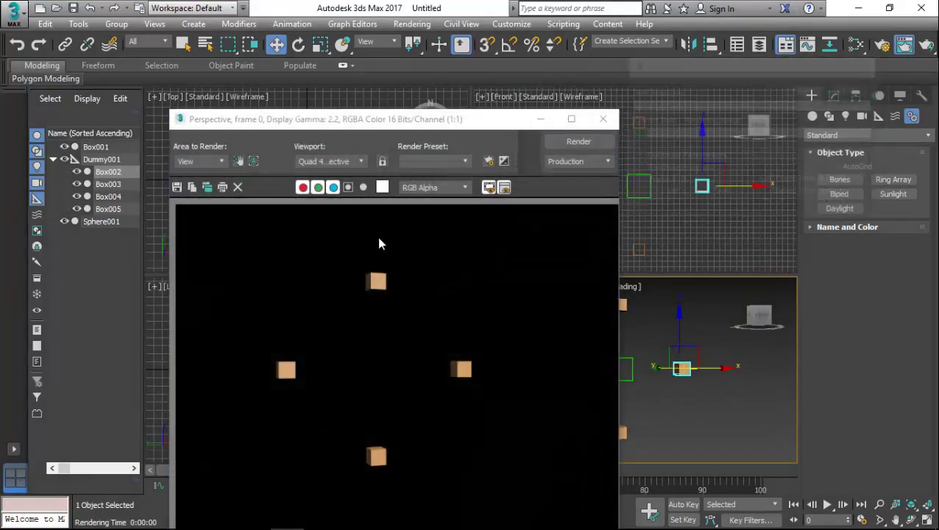
{"action": "left_click", "coordinate": [603, 119]}
Inspect the modifier parameters of the ring array's central dummy and of one of its boxes, leaving the dummy selected.
{"action": "left_click", "coordinate": [617, 370]}
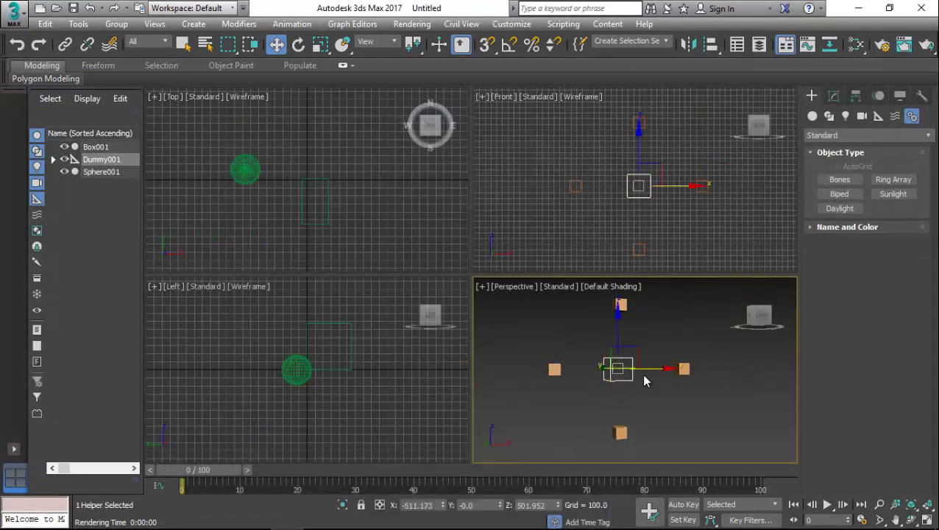
{"action": "middle_click_drag", "start_coordinate": [596, 392], "coordinate": [738, 284], "text": "alt"}
{"action": "left_click", "coordinate": [834, 96]}
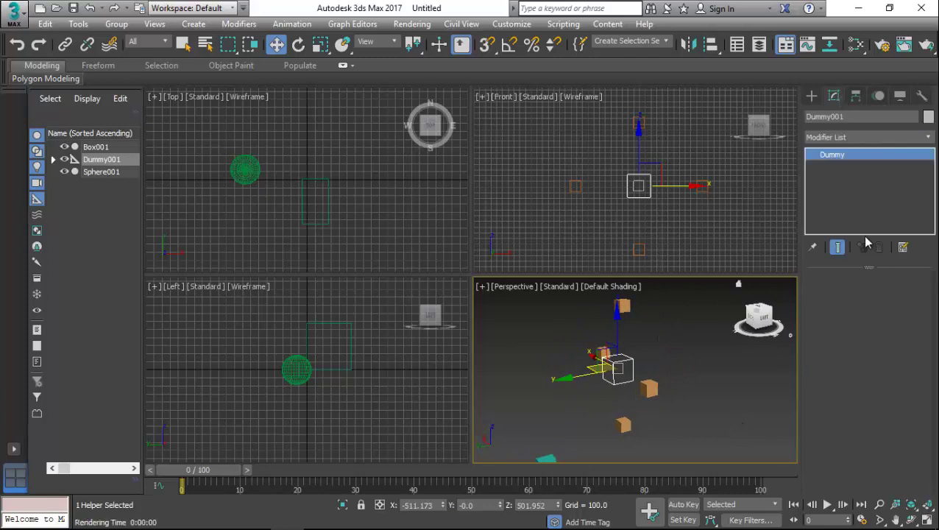
{"action": "left_click", "coordinate": [648, 390]}
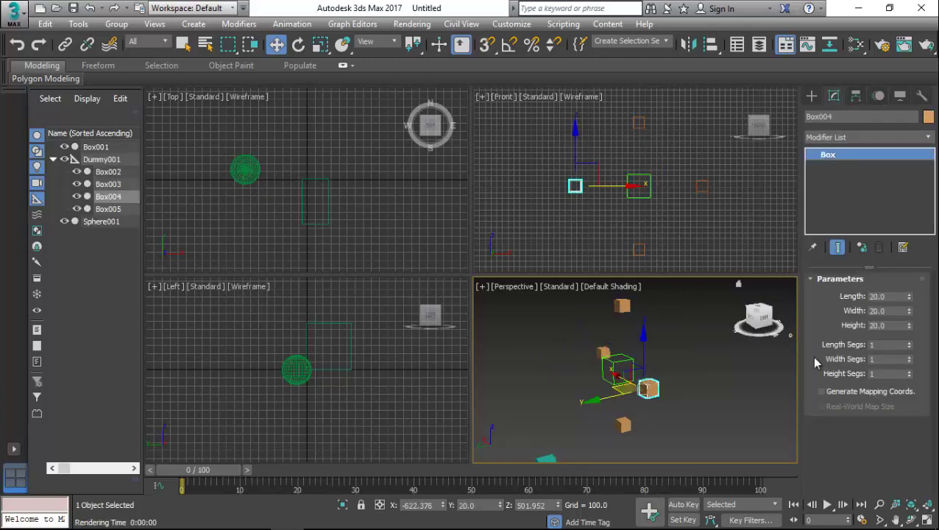
{"action": "left_click", "coordinate": [624, 361]}
{"action": "left_click", "coordinate": [823, 206]}
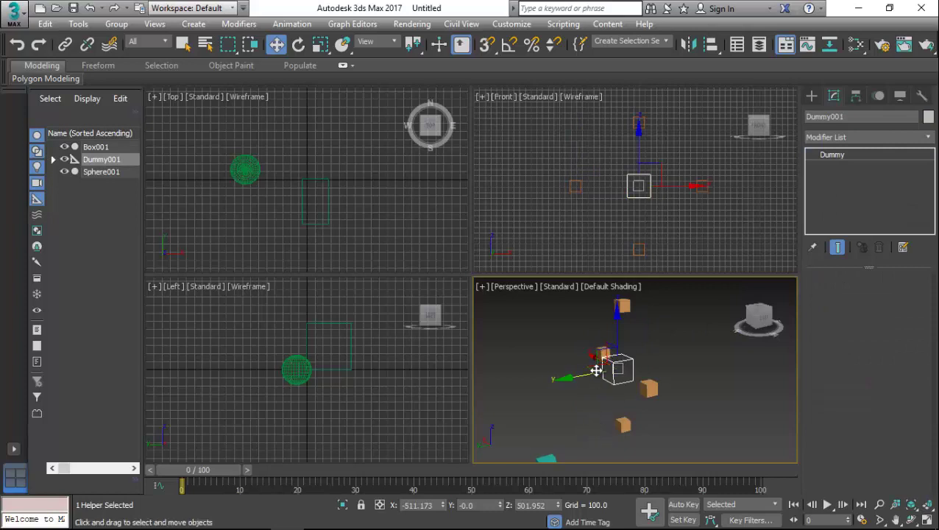
{"action": "middle_click_drag", "start_coordinate": [618, 379], "coordinate": [808, 205], "text": "alt"}
Draw a second Ring Array system with a radius of about 180 in the Perspective viewport and maximize that viewport.
{"action": "left_click", "coordinate": [811, 96]}
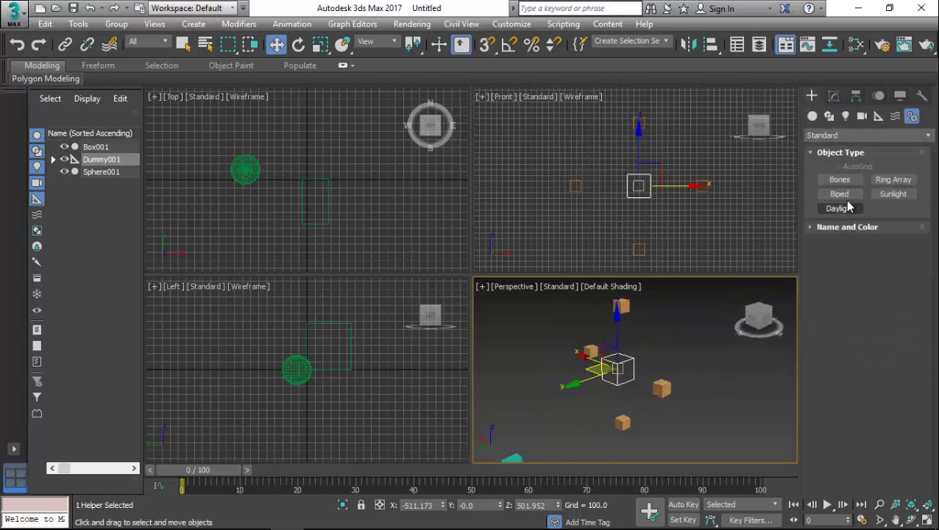
{"action": "left_click", "coordinate": [893, 181]}
{"action": "middle_click_drag", "start_coordinate": [515, 346], "coordinate": [554, 408]}
{"action": "scroll", "coordinate": [553, 409], "scroll_direction": "up", "scroll_amount": 3}
{"action": "left_click_drag", "start_coordinate": [553, 408], "coordinate": [583, 424]}
{"action": "scroll", "coordinate": [583, 425], "scroll_direction": "down", "scroll_amount": 6}
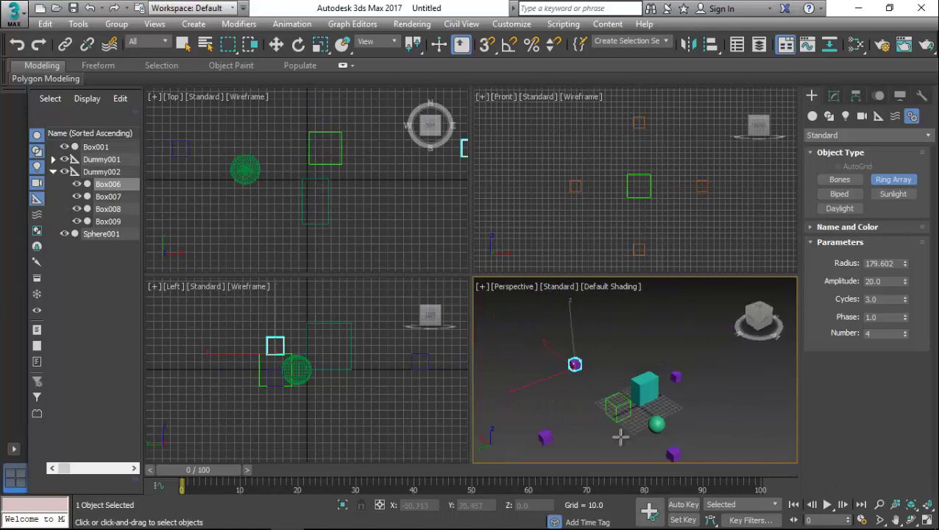
{"action": "middle_click_drag", "start_coordinate": [678, 418], "coordinate": [668, 427], "text": "alt"}
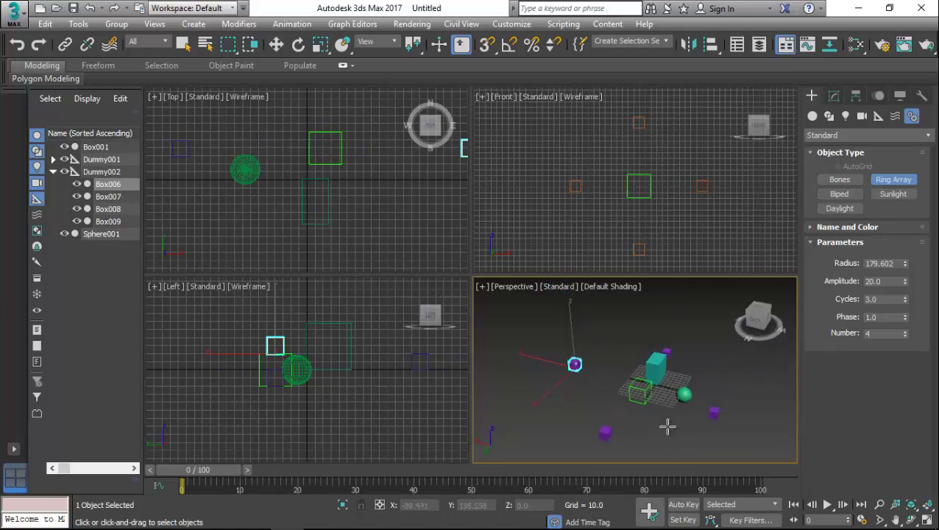
{"action": "key", "text": "alt+w"}
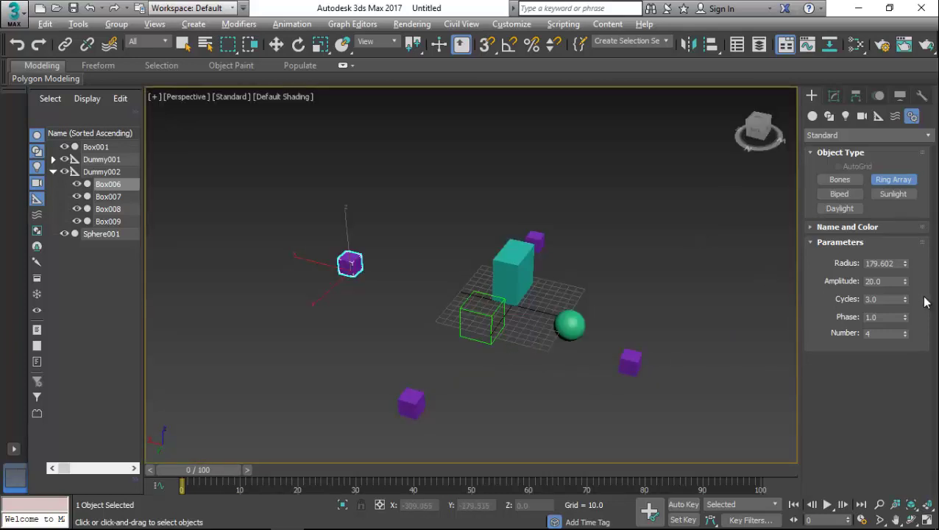
Set the new ring array's radius to about 117.6, its amplitude to 0 and its cycles to 10.
{"action": "left_click_drag", "start_coordinate": [906, 265], "coordinate": [911, 331]}
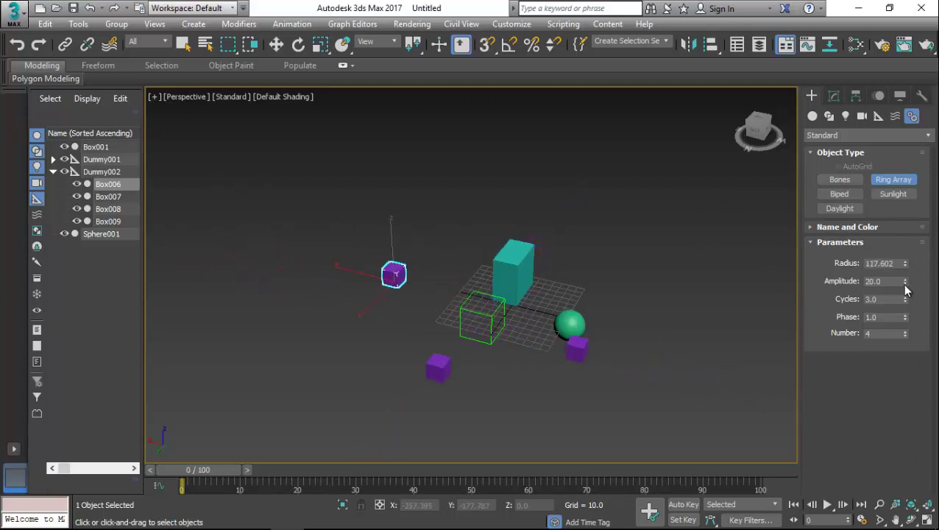
{"action": "left_click_drag", "start_coordinate": [905, 282], "coordinate": [852, 422]}
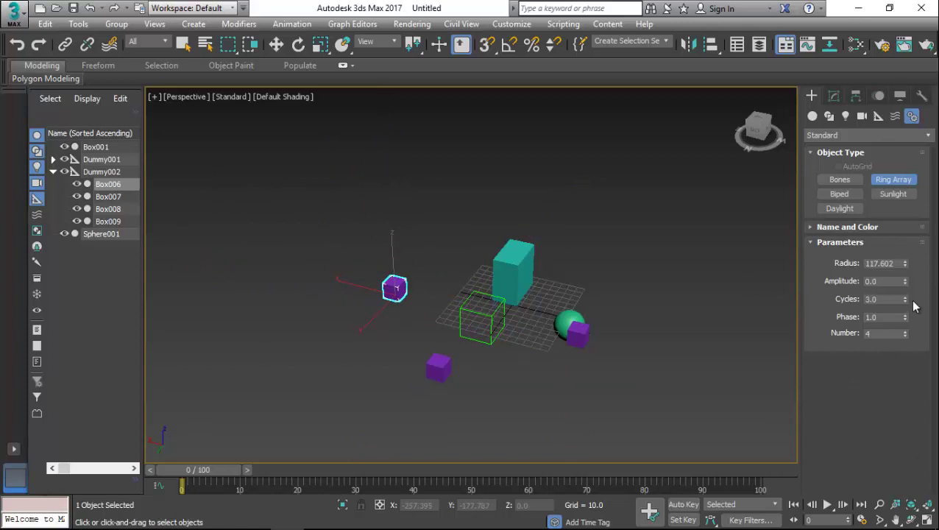
{"action": "left_click_drag", "start_coordinate": [913, 305], "coordinate": [909, 190]}
Switch to Chrome and view the Ring Array System help page's introduction and example picture.
{"action": "mouse_move", "coordinate": [413, 515]}
{"action": "left_click", "coordinate": [321, 515]}
{"action": "scroll", "coordinate": [415, 203], "scroll_direction": "up", "scroll_amount": 5}
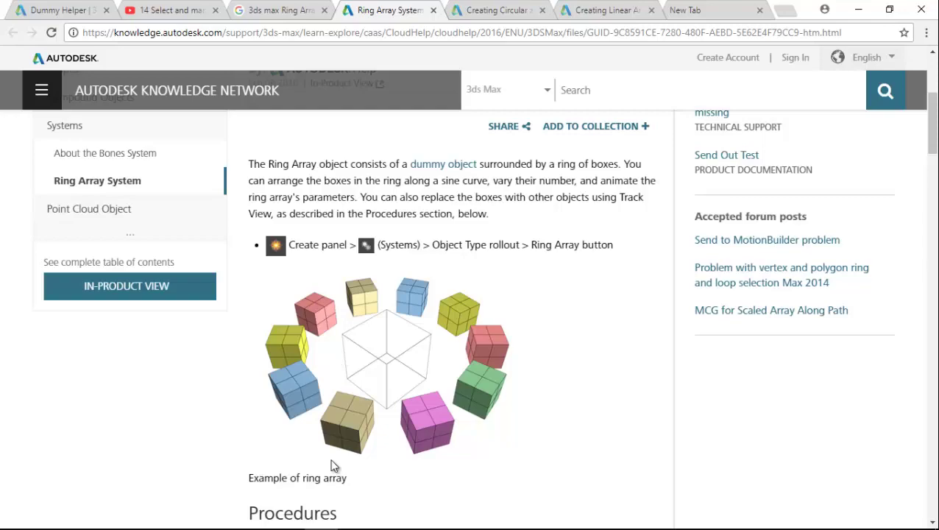
Switch to Acrobat Reader, go to page 262 and examine the carousel Ring Array tutorial with Figure 8.16.
{"action": "left_click", "coordinate": [248, 517]}
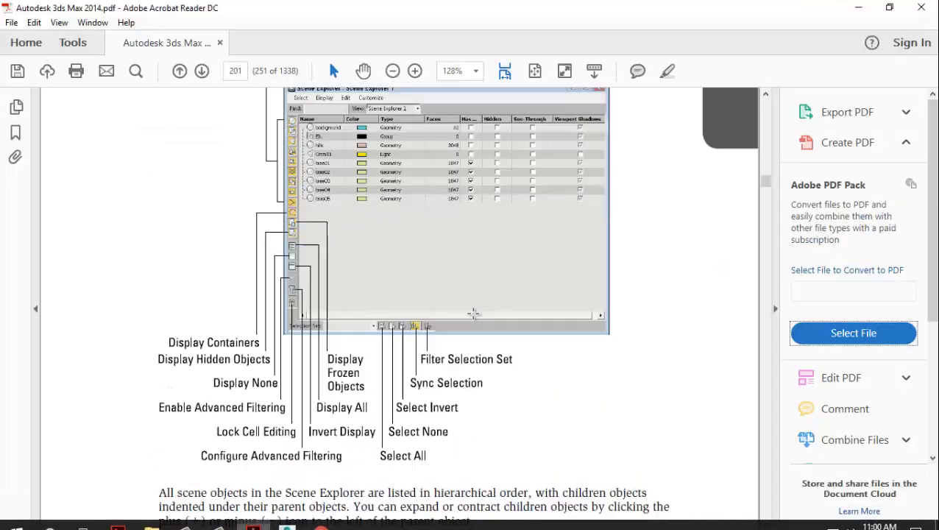
{"action": "scroll", "coordinate": [464, 307], "scroll_direction": "up", "scroll_amount": 20}
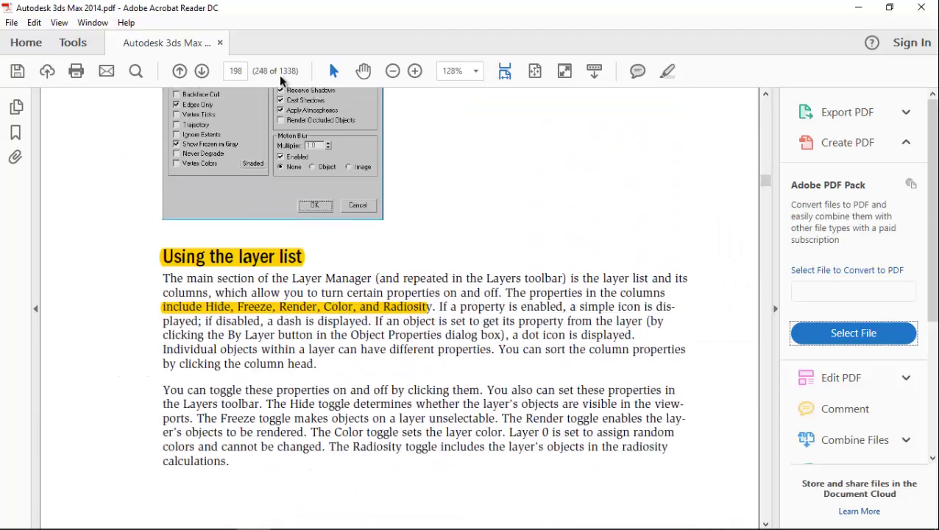
{"action": "left_click_drag", "start_coordinate": [244, 72], "coordinate": [180, 60]}
{"action": "type", "text": "262"}
{"action": "key", "text": "Return"}
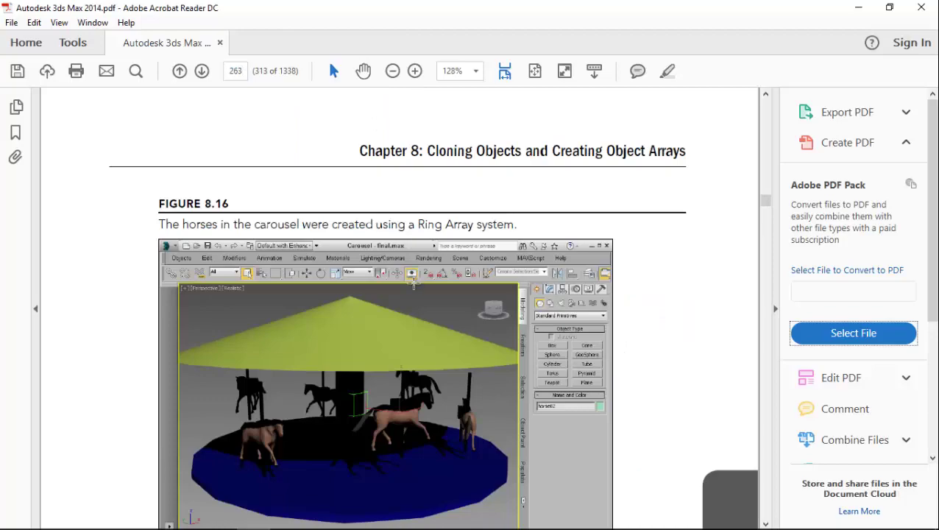
{"action": "scroll", "coordinate": [418, 277], "scroll_direction": "down", "scroll_amount": 10}
{"action": "scroll", "coordinate": [418, 277], "scroll_direction": "up", "scroll_amount": 5}
{"action": "scroll", "coordinate": [442, 309], "scroll_direction": "down", "scroll_amount": 12}
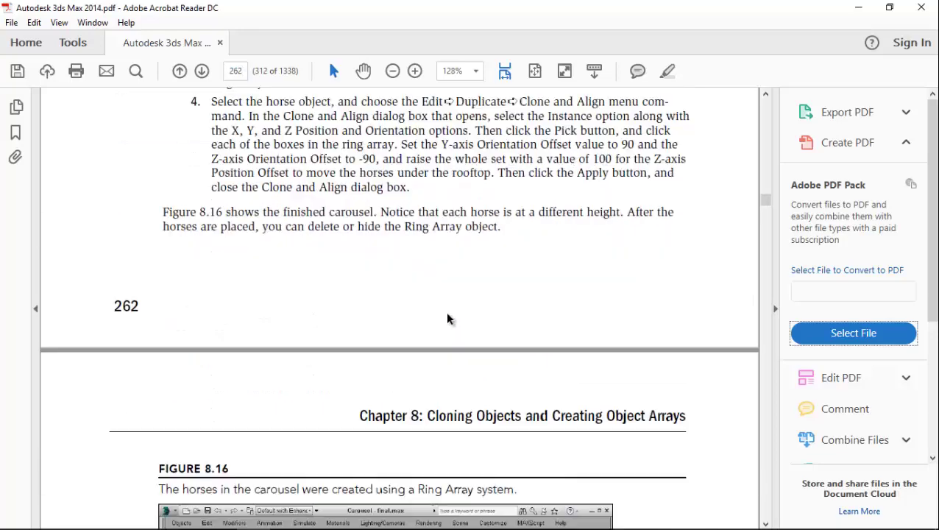
{"action": "scroll", "coordinate": [346, 371], "scroll_direction": "down", "scroll_amount": 3}
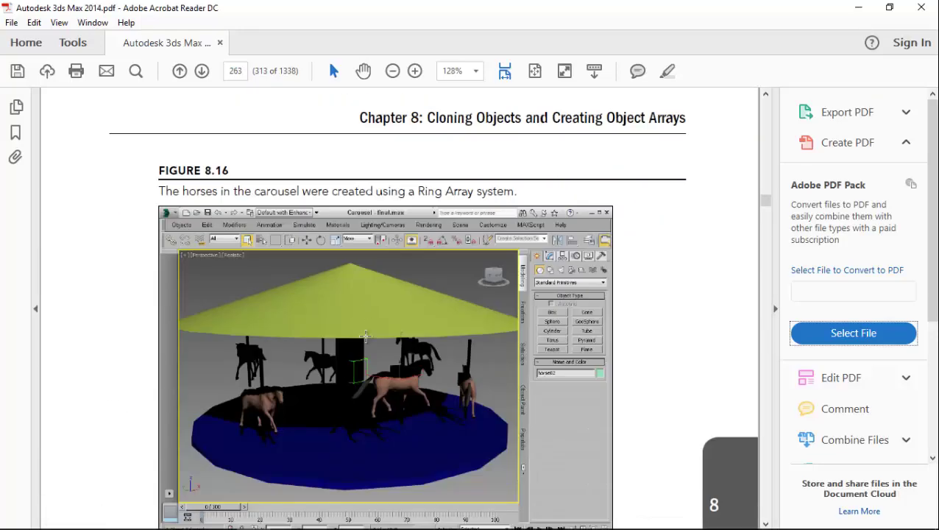
{"action": "scroll", "coordinate": [368, 346], "scroll_direction": "down", "scroll_amount": 7}
{"action": "scroll", "coordinate": [367, 371], "scroll_direction": "down", "scroll_amount": 5}
{"action": "scroll", "coordinate": [324, 390], "scroll_direction": "up", "scroll_amount": 16}
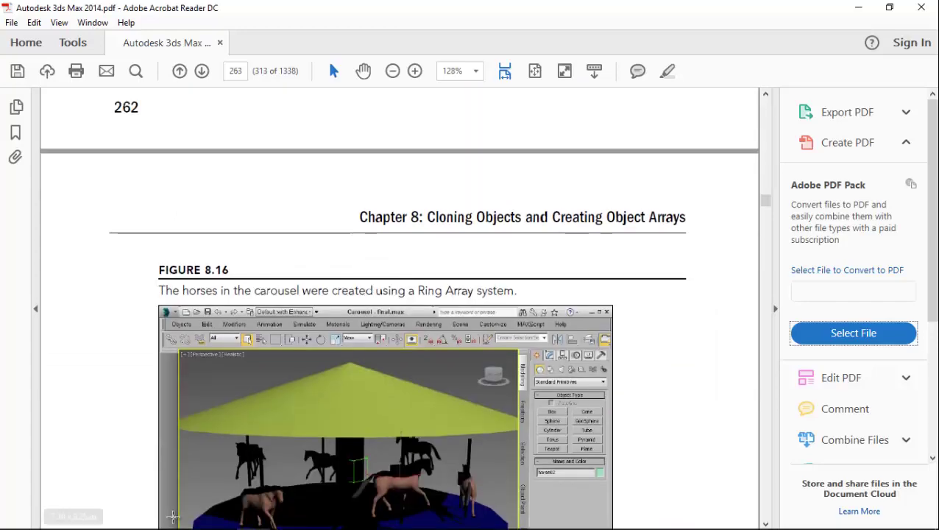
Examine Chapter 8 backwards from the Ferris wheel tutorial through linear arrays and Clone and Align to the Spacing Tool steps on page 254.
{"action": "scroll", "coordinate": [270, 442], "scroll_direction": "up", "scroll_amount": 12}
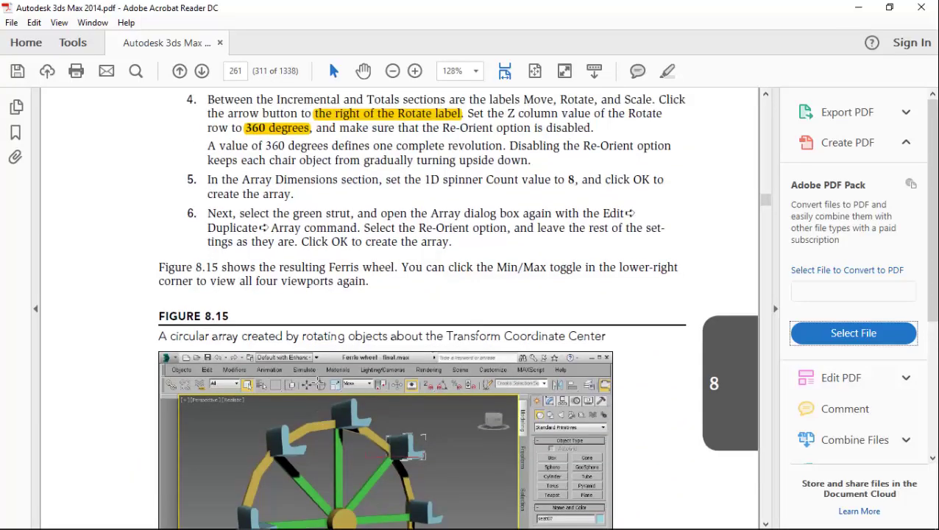
{"action": "scroll", "coordinate": [313, 372], "scroll_direction": "up", "scroll_amount": 12}
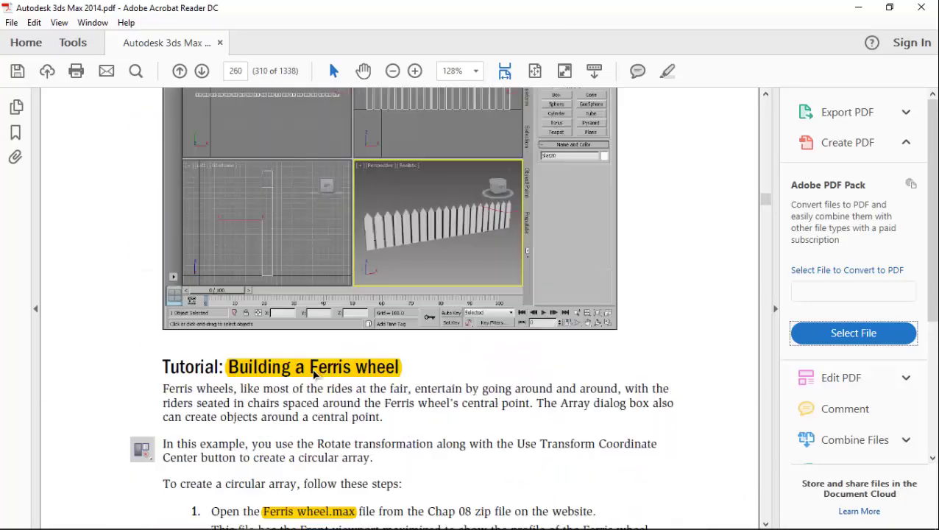
{"action": "scroll", "coordinate": [340, 486], "scroll_direction": "down", "scroll_amount": 15}
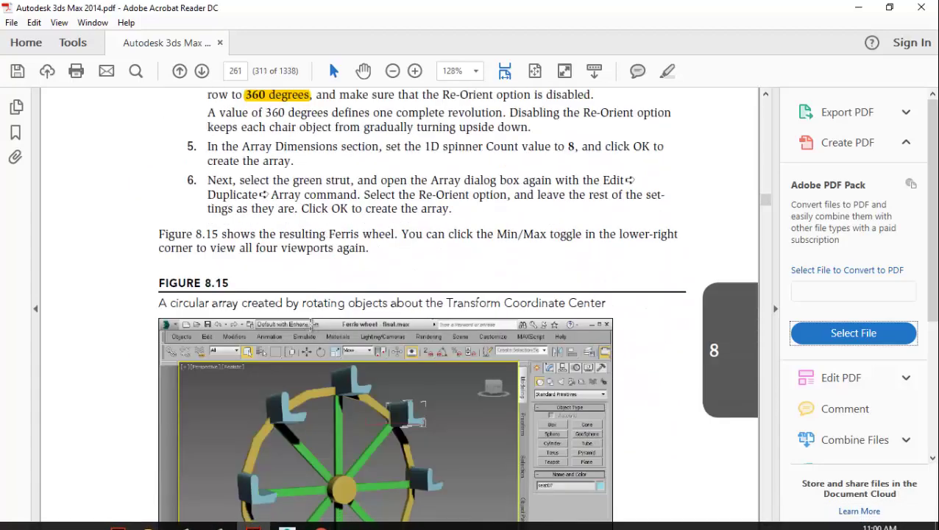
{"action": "scroll", "coordinate": [335, 192], "scroll_direction": "up", "scroll_amount": 20}
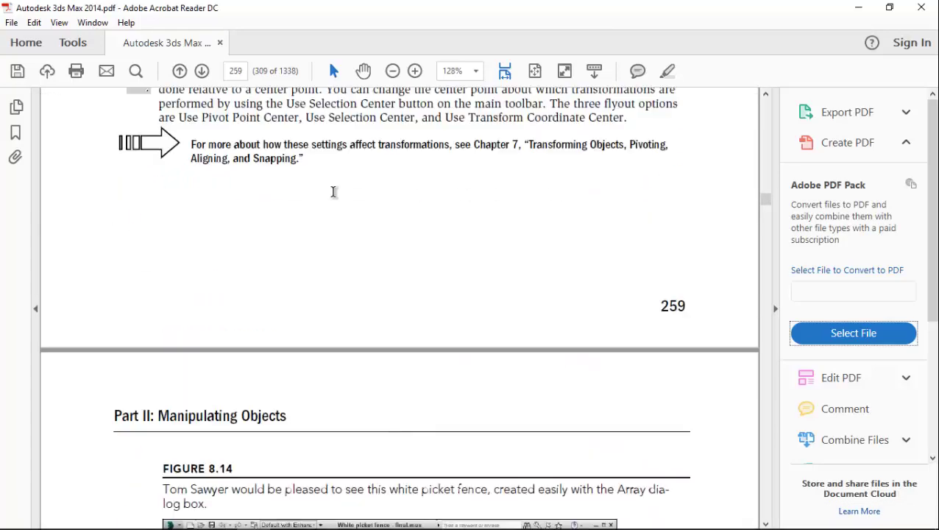
{"action": "scroll", "coordinate": [331, 195], "scroll_direction": "up", "scroll_amount": 15}
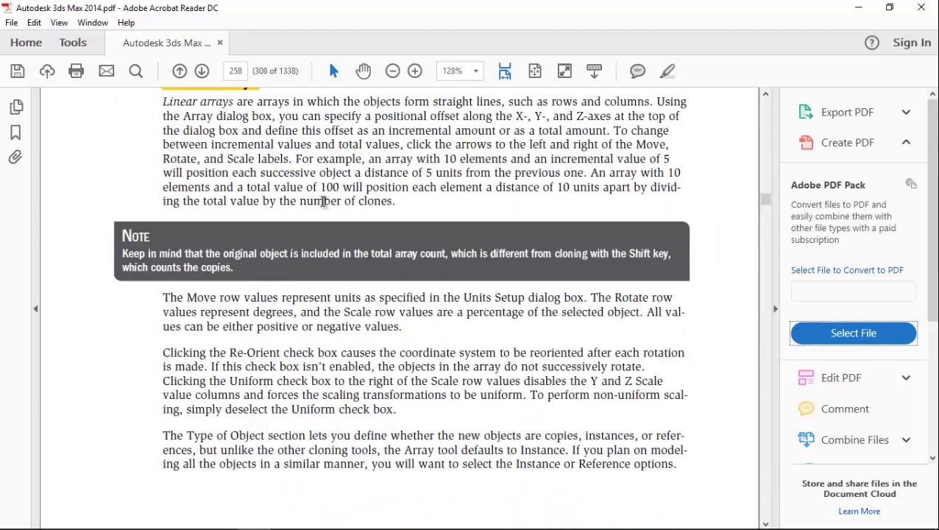
{"action": "scroll", "coordinate": [322, 202], "scroll_direction": "up", "scroll_amount": 20}
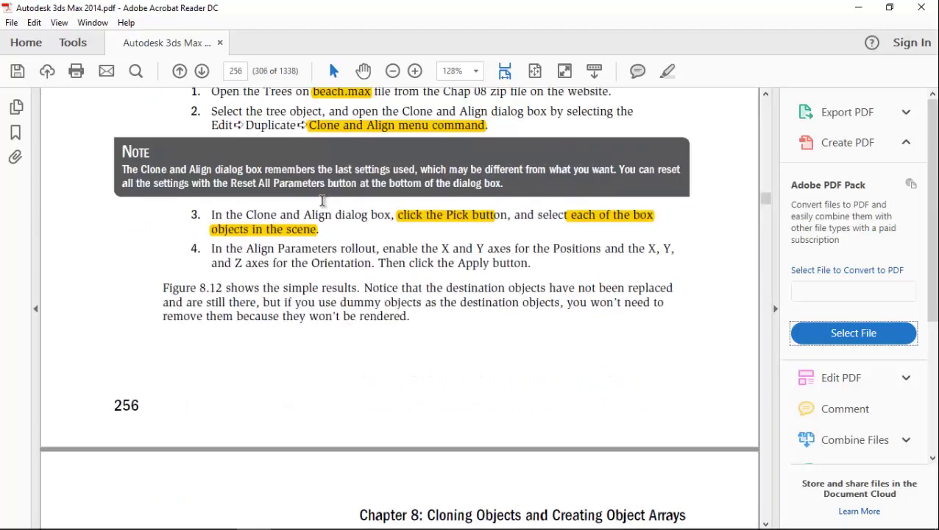
{"action": "scroll", "coordinate": [324, 206], "scroll_direction": "up", "scroll_amount": 15}
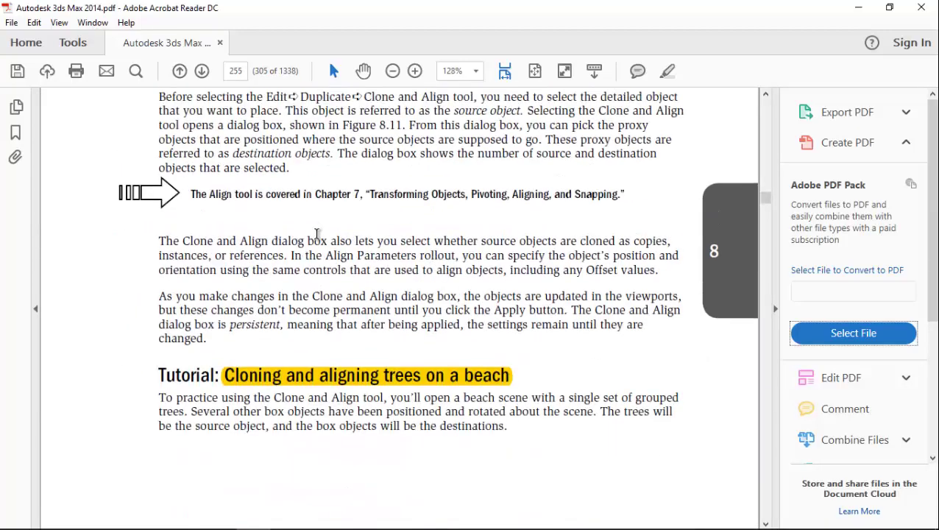
{"action": "scroll", "coordinate": [324, 250], "scroll_direction": "up", "scroll_amount": 15}
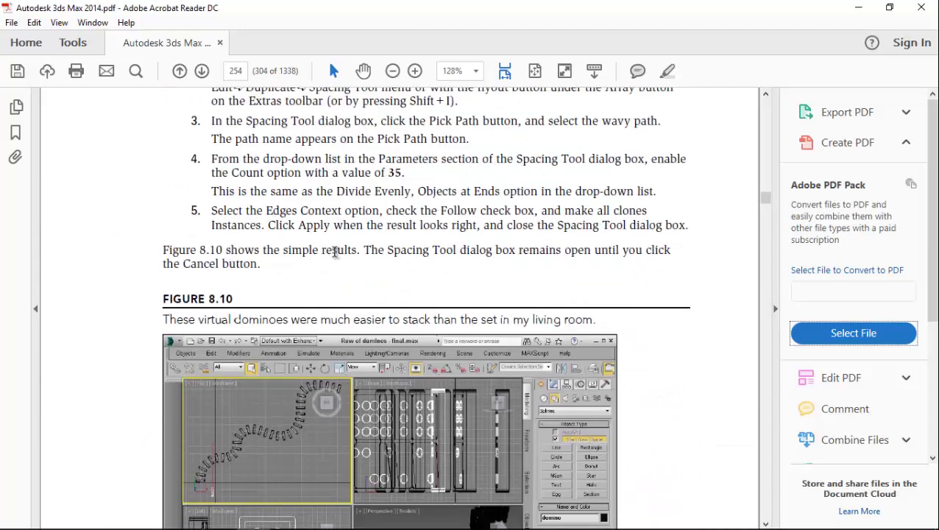
On page 207 of the PDF, highlight the sentence defining a normal as a vector perpendicular to the face, used to determine face orientation.
{"action": "left_click", "coordinate": [289, 516]}
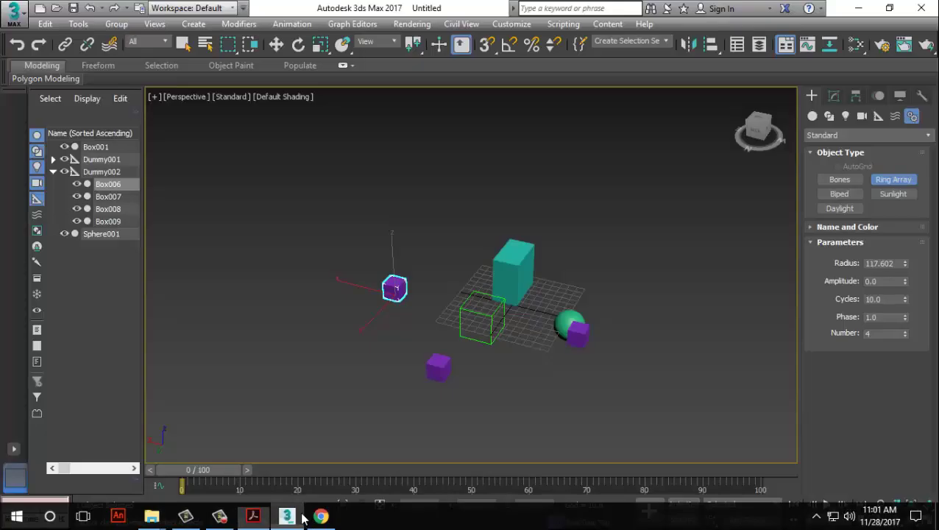
{"action": "left_click", "coordinate": [320, 517]}
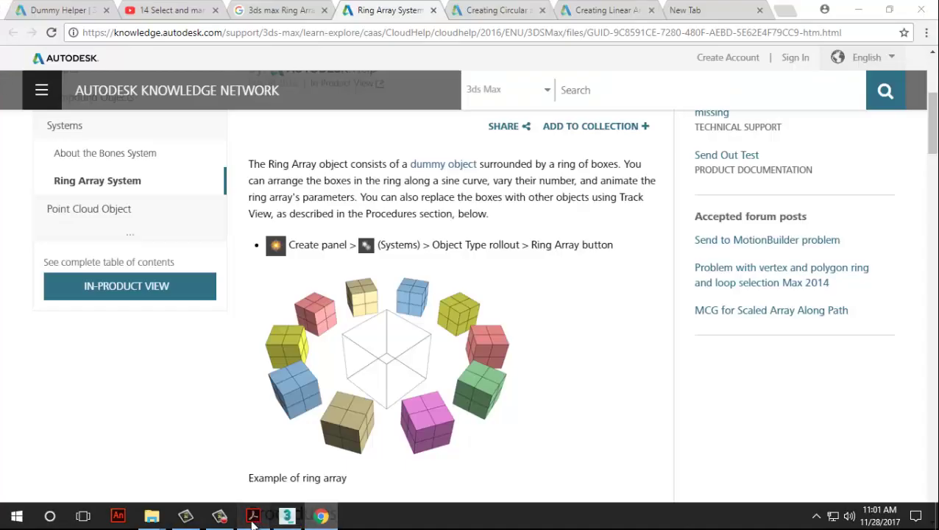
{"action": "left_click", "coordinate": [253, 516]}
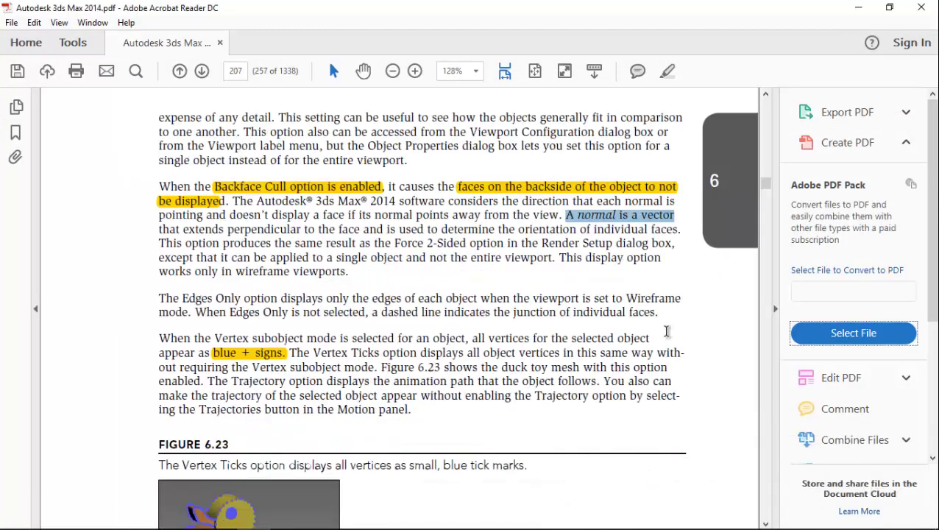
{"action": "left_click", "coordinate": [565, 214]}
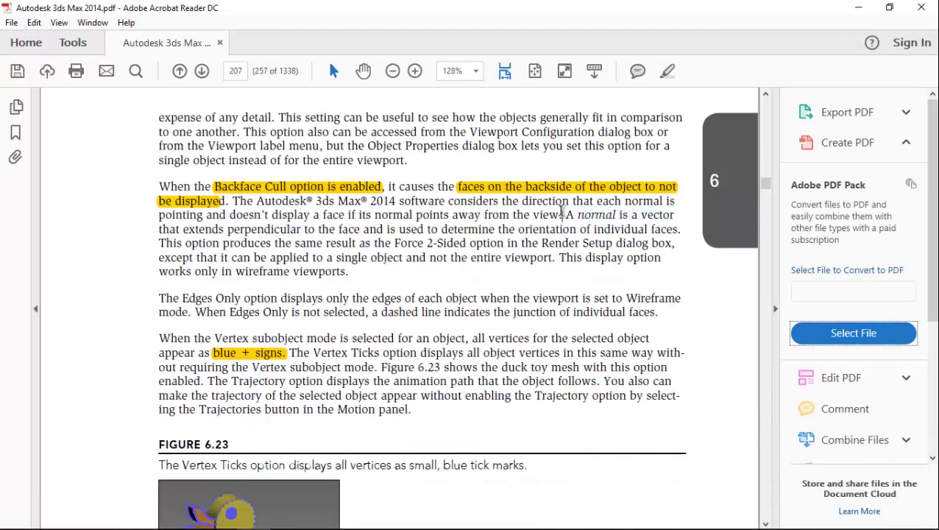
{"action": "left_click_drag", "start_coordinate": [564, 214], "coordinate": [680, 234]}
{"action": "right_click", "coordinate": [680, 235]}
{"action": "left_click", "coordinate": [711, 267]}
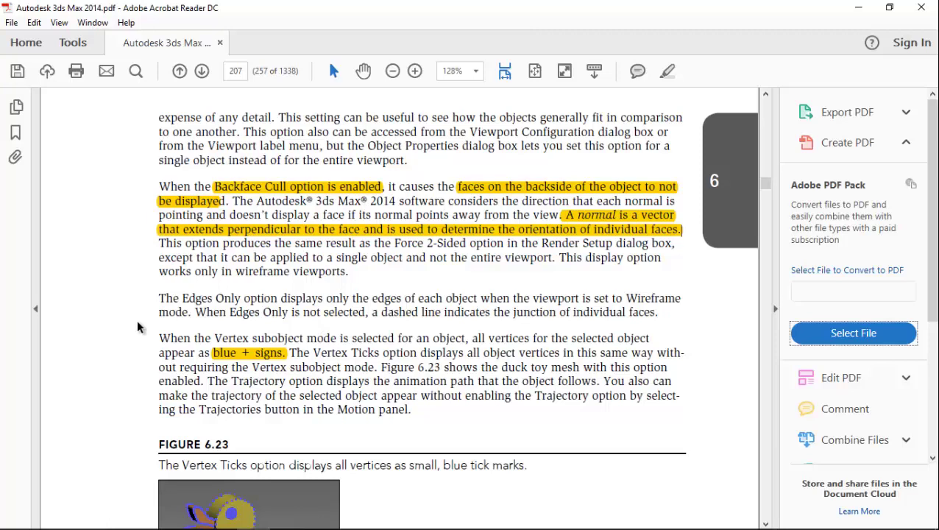
Search Windows for paint and open the Paint desktop app with a blank canvas.
{"action": "left_click", "coordinate": [50, 516]}
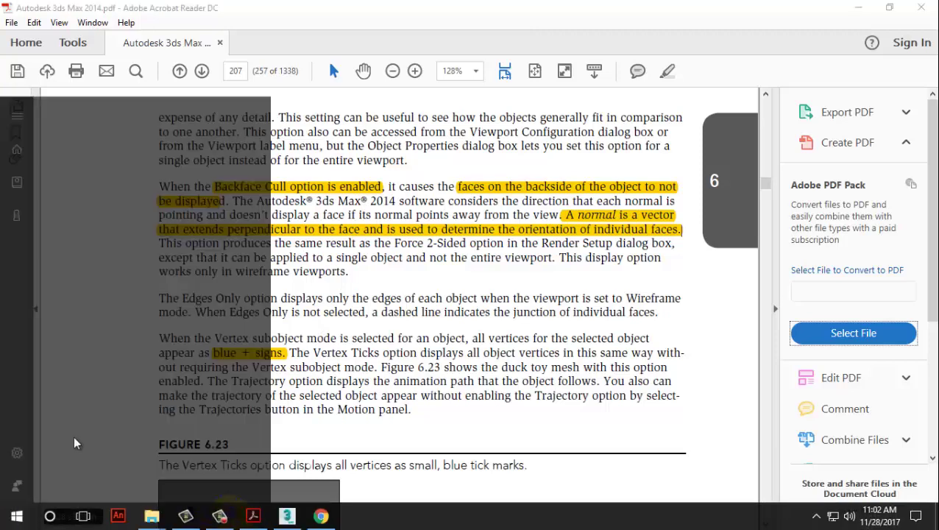
{"action": "type", "text": "pa"}
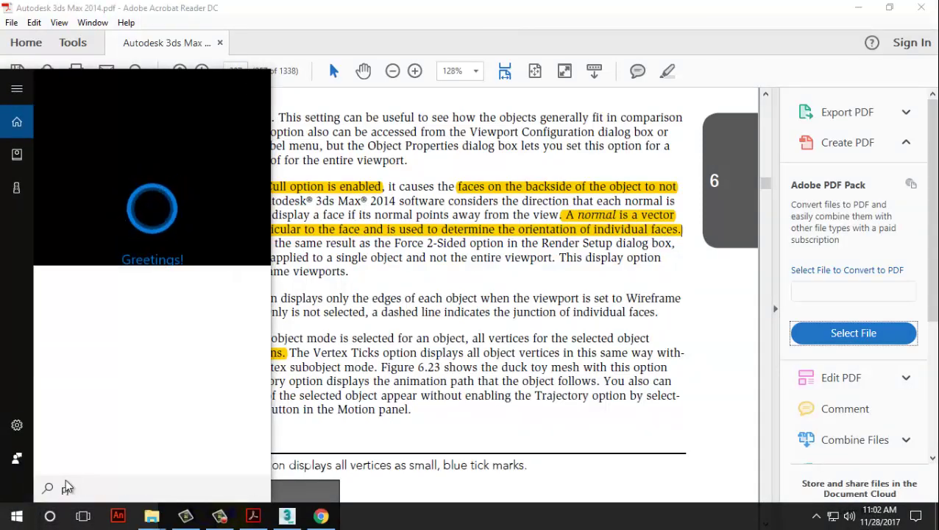
{"action": "type", "text": "int"}
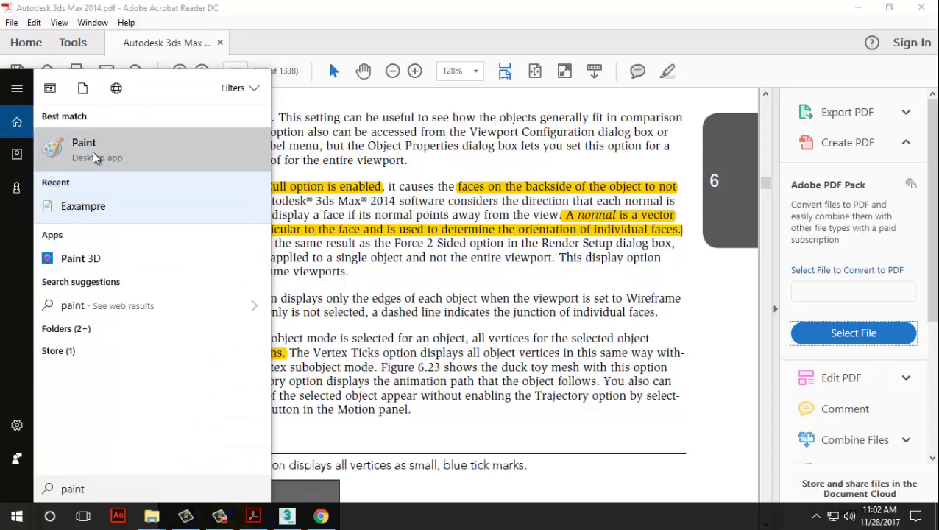
{"action": "left_click", "coordinate": [93, 151]}
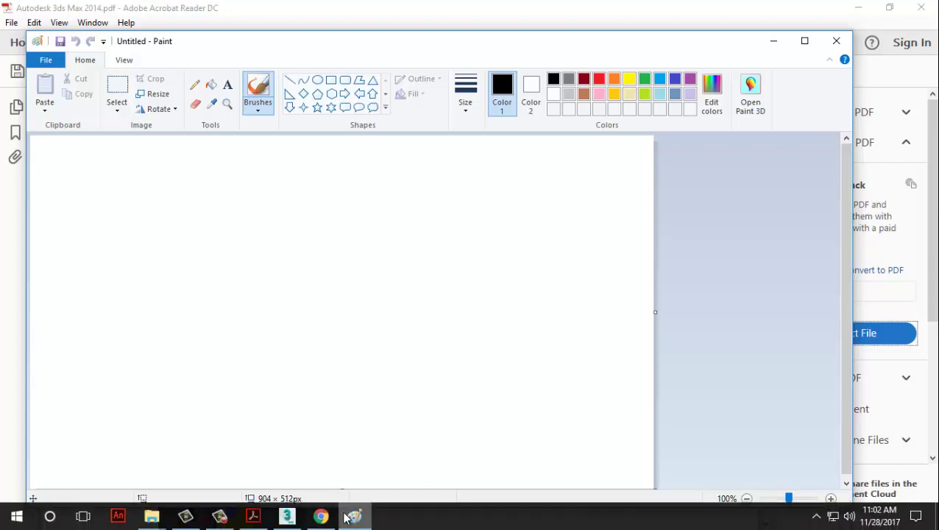
{"action": "left_click", "coordinate": [354, 516]}
{"action": "left_click", "coordinate": [307, 330]}
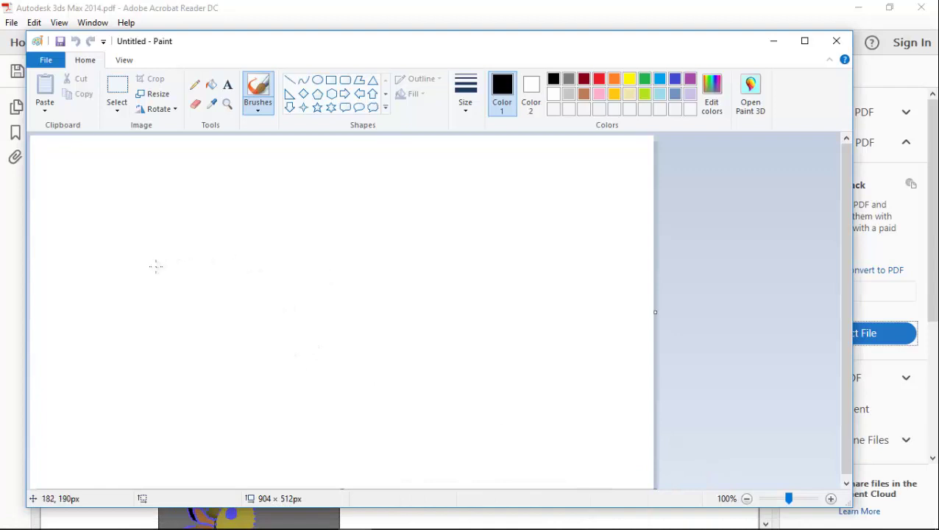
Draw four separate black freehand arrows with the brush: two pointing up-right, one straight up and one down-right.
{"action": "mouse_move", "coordinate": [155, 266]}
{"action": "left_mouse_down"}
{"action": "mouse_move", "coordinate": [249, 203]}
{"action": "mouse_move", "coordinate": [230, 201]}
{"action": "mouse_move", "coordinate": [252, 221]}
{"action": "left_mouse_up"}
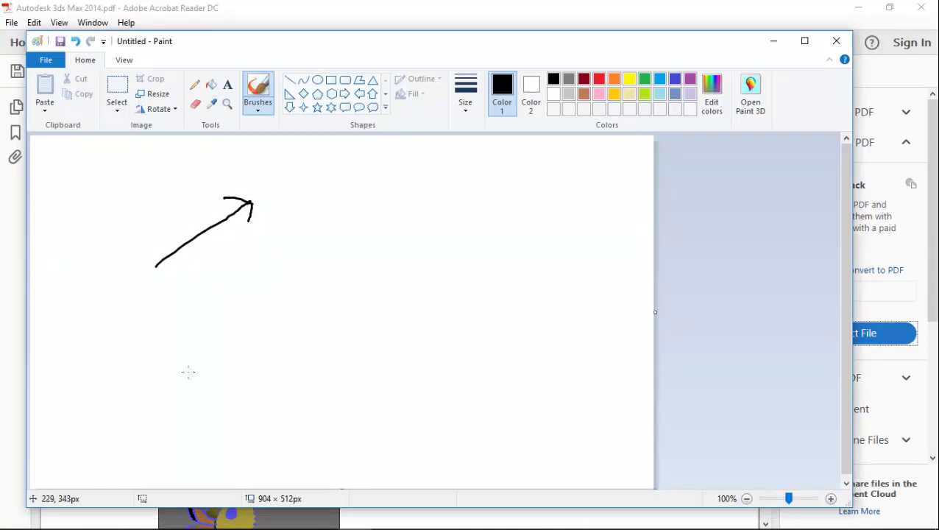
{"action": "mouse_move", "coordinate": [321, 307]}
{"action": "left_mouse_down"}
{"action": "mouse_move", "coordinate": [321, 156]}
{"action": "mouse_move", "coordinate": [311, 184]}
{"action": "left_mouse_up"}
{"action": "left_click_drag", "start_coordinate": [319, 151], "coordinate": [334, 168]}
{"action": "mouse_move", "coordinate": [401, 366]}
{"action": "left_mouse_down"}
{"action": "mouse_move", "coordinate": [505, 272]}
{"action": "mouse_move", "coordinate": [497, 268]}
{"action": "mouse_move", "coordinate": [511, 297]}
{"action": "left_mouse_up"}
{"action": "mouse_move", "coordinate": [197, 310]}
{"action": "left_mouse_down"}
{"action": "mouse_move", "coordinate": [239, 340]}
{"action": "mouse_move", "coordinate": [264, 396]}
{"action": "mouse_move", "coordinate": [256, 391]}
{"action": "mouse_move", "coordinate": [279, 398]}
{"action": "left_mouse_up"}
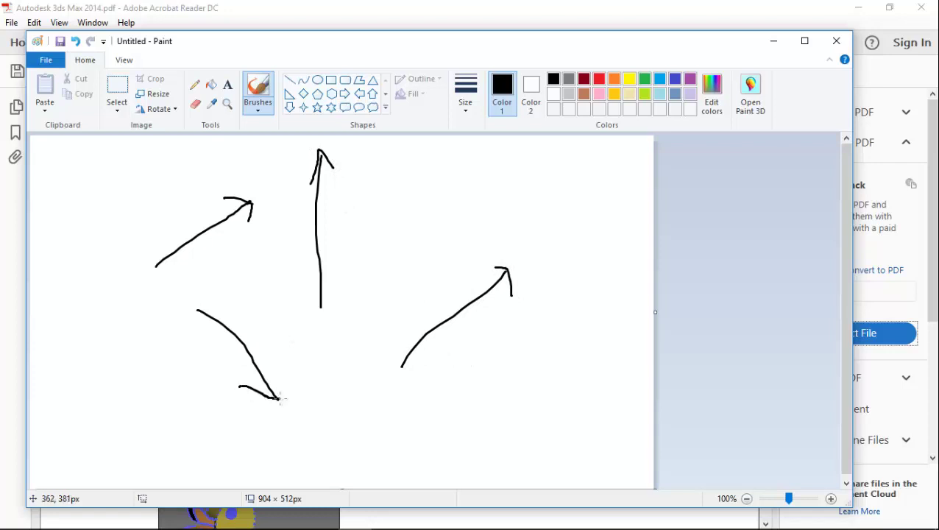
{"action": "left_click_drag", "start_coordinate": [282, 351], "coordinate": [280, 399]}
Compare the drawn arrows in Paint with the highlighted definition of a normal on page 207 in Acrobat Reader.
{"action": "left_click", "coordinate": [773, 41]}
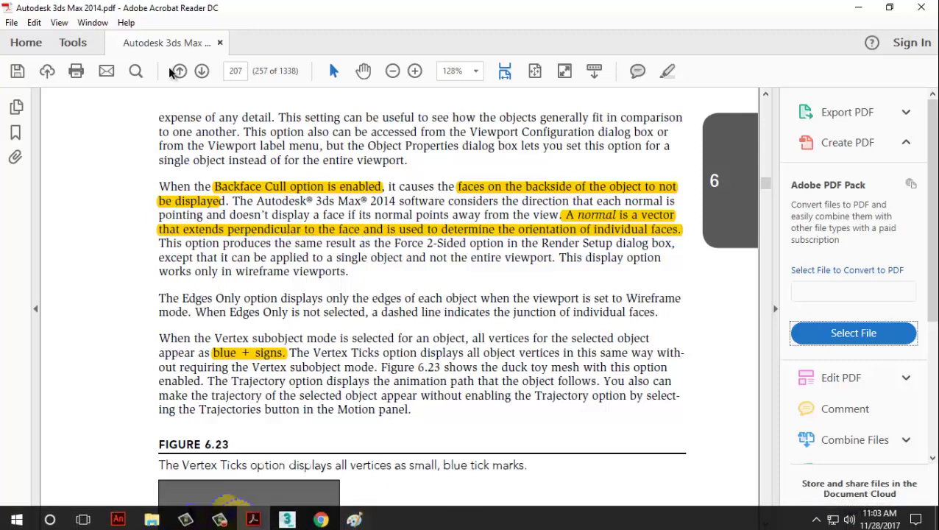
{"action": "left_click", "coordinate": [354, 524]}
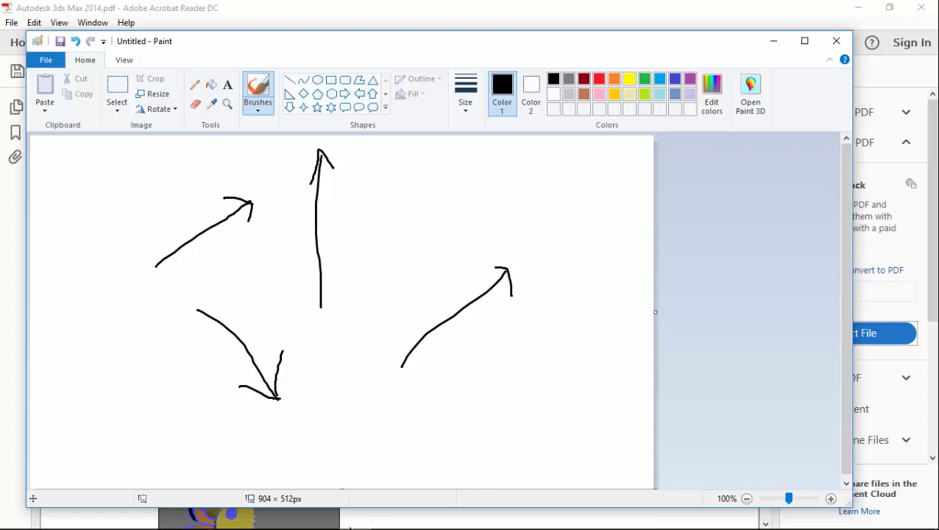
{"action": "left_click", "coordinate": [254, 516]}
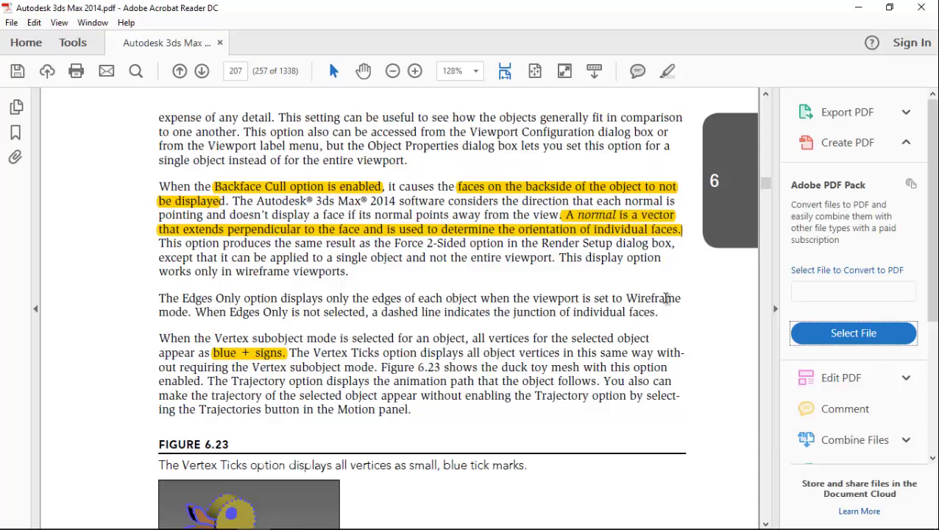
{"action": "scroll", "coordinate": [355, 206], "scroll_direction": "down", "scroll_amount": 1}
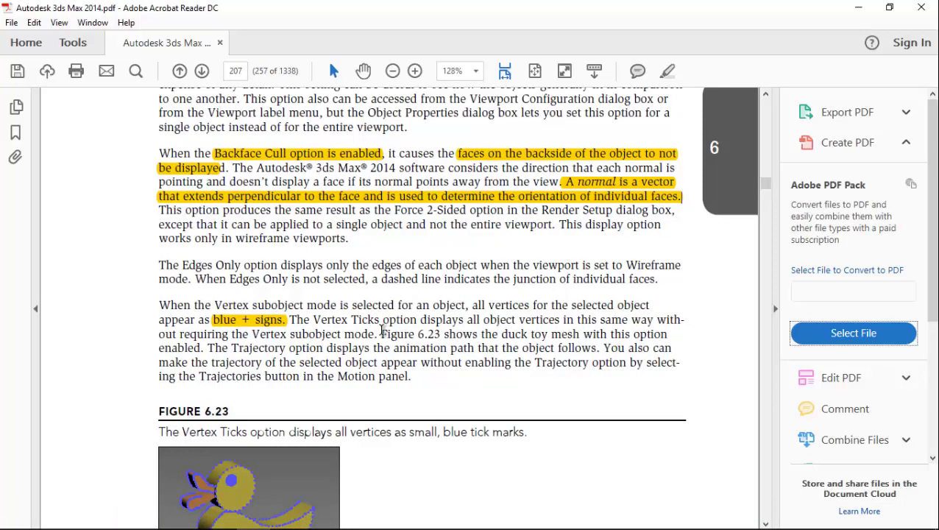
Switch to Chrome and search Google for "3ds max vector" in the empty new tab.
{"action": "left_click", "coordinate": [321, 516]}
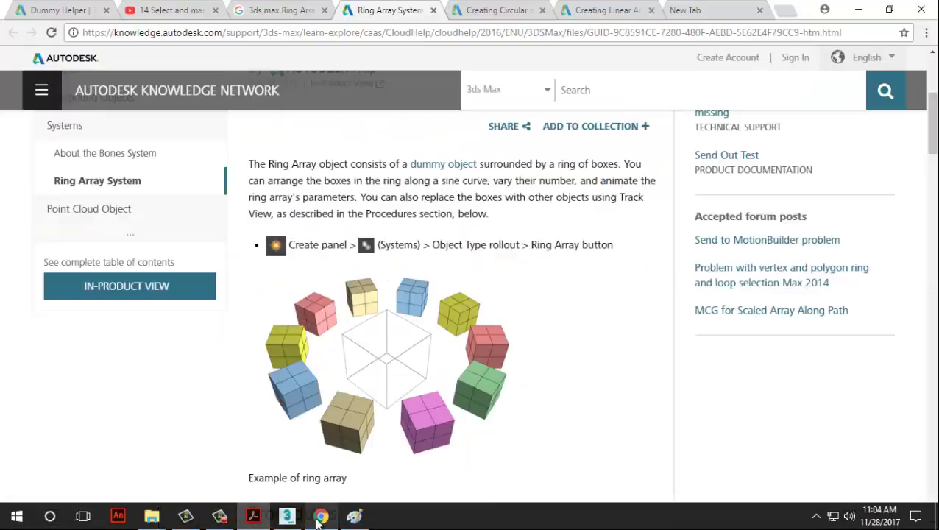
{"action": "left_click", "coordinate": [679, 11]}
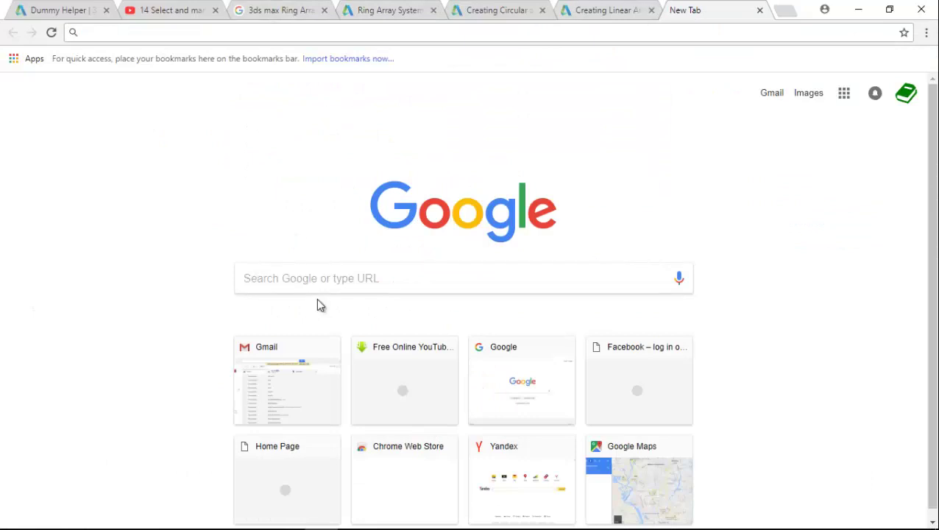
{"action": "left_click", "coordinate": [313, 275]}
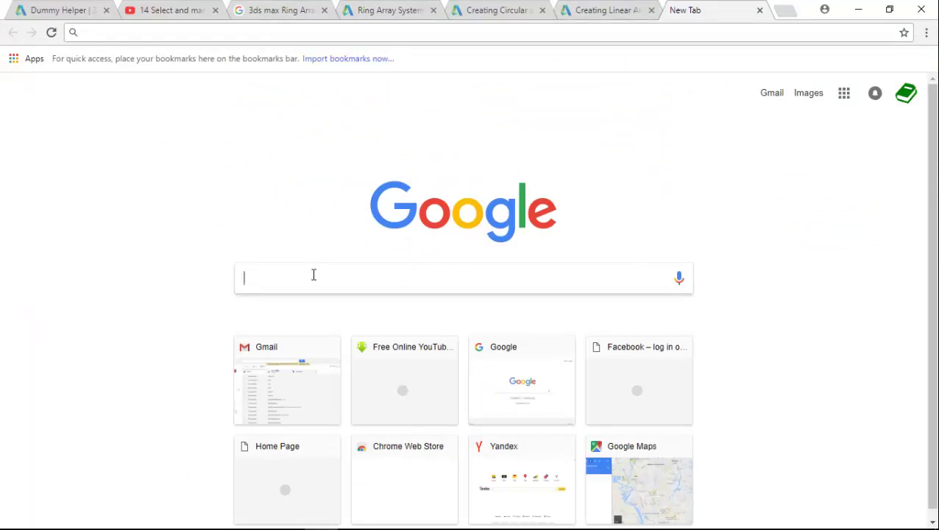
{"action": "type", "text": "3ds max ve"}
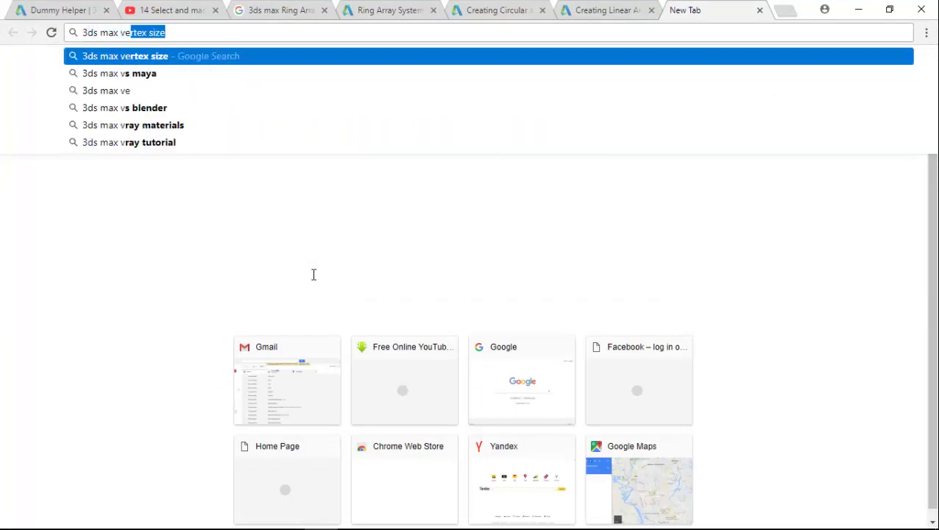
{"action": "type", "text": "ctor"}
{"action": "key", "text": "Return"}
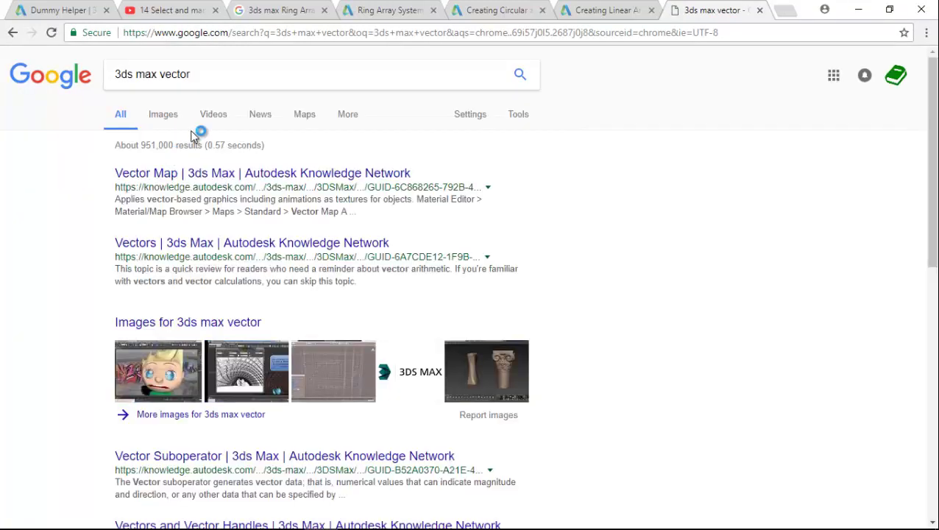
Examine the default pattern picture on the Autodesk Vector Map help page and return to the search results.
{"action": "left_click", "coordinate": [185, 177]}
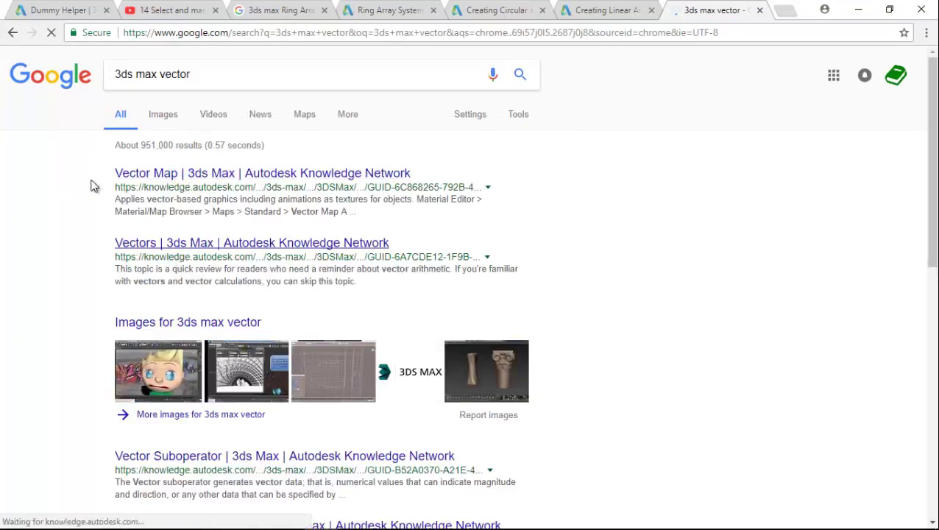
{"action": "left_click", "coordinate": [159, 226]}
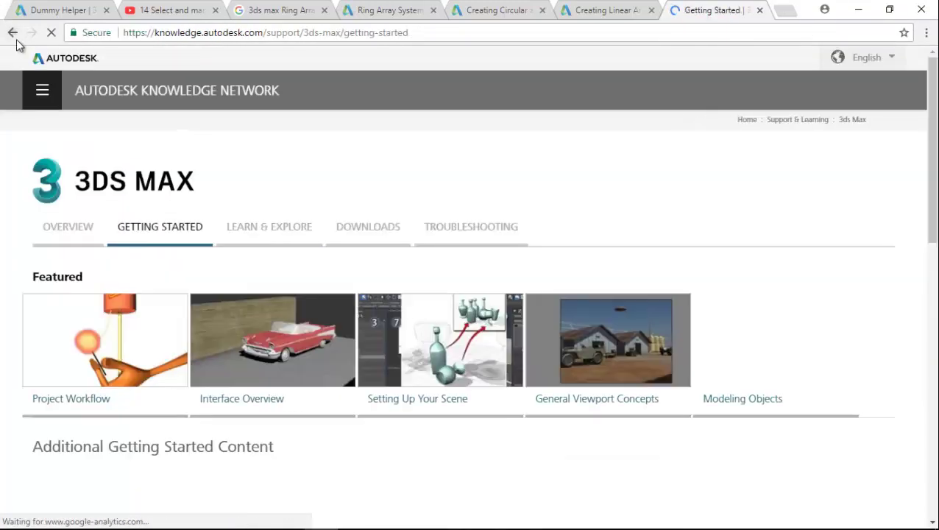
{"action": "left_click", "coordinate": [12, 33]}
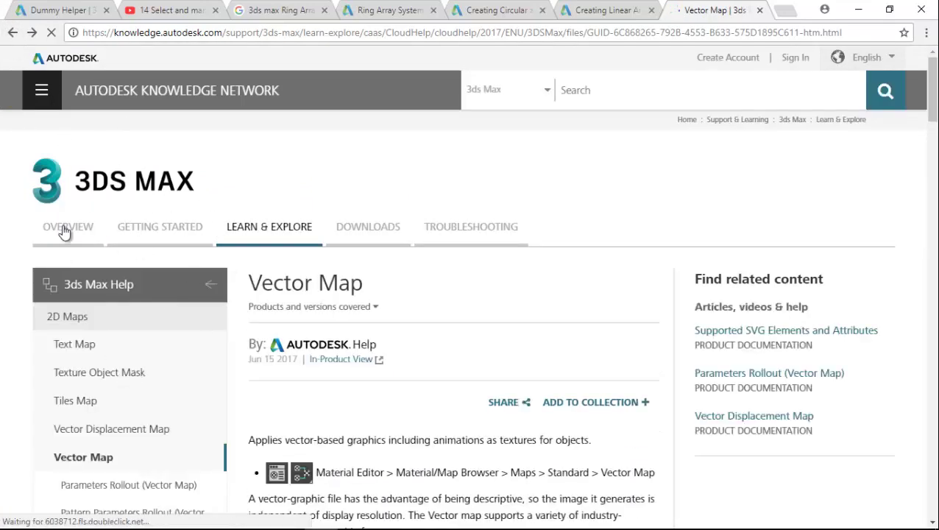
{"action": "left_click", "coordinate": [31, 33]}
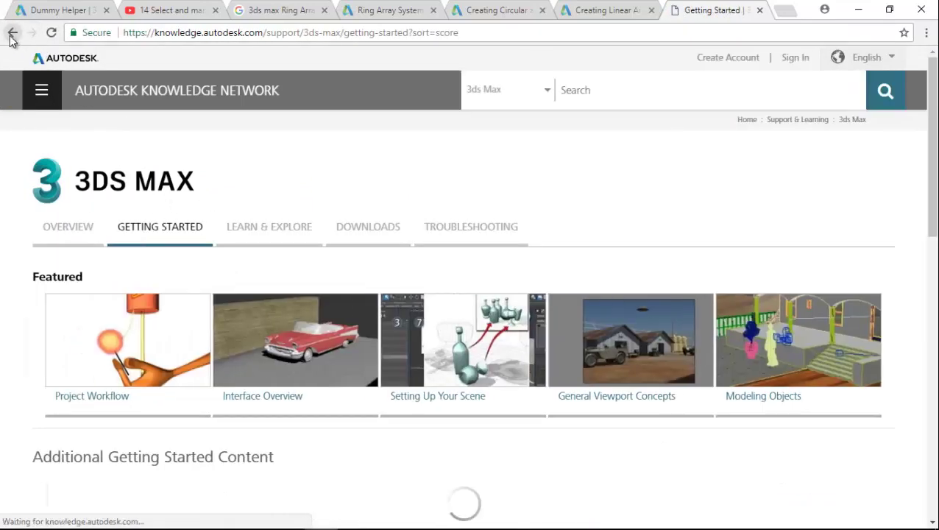
{"action": "left_click", "coordinate": [13, 33]}
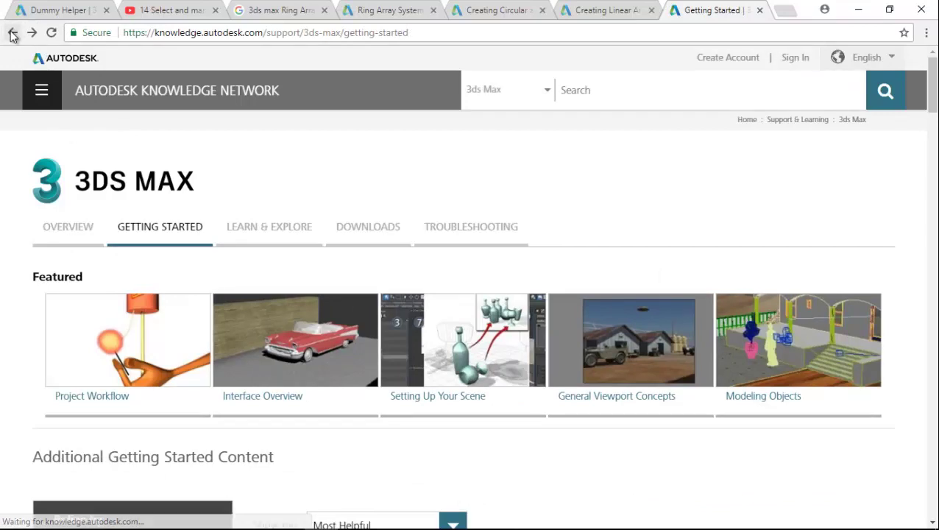
{"action": "scroll", "coordinate": [376, 251], "scroll_direction": "down", "scroll_amount": 5}
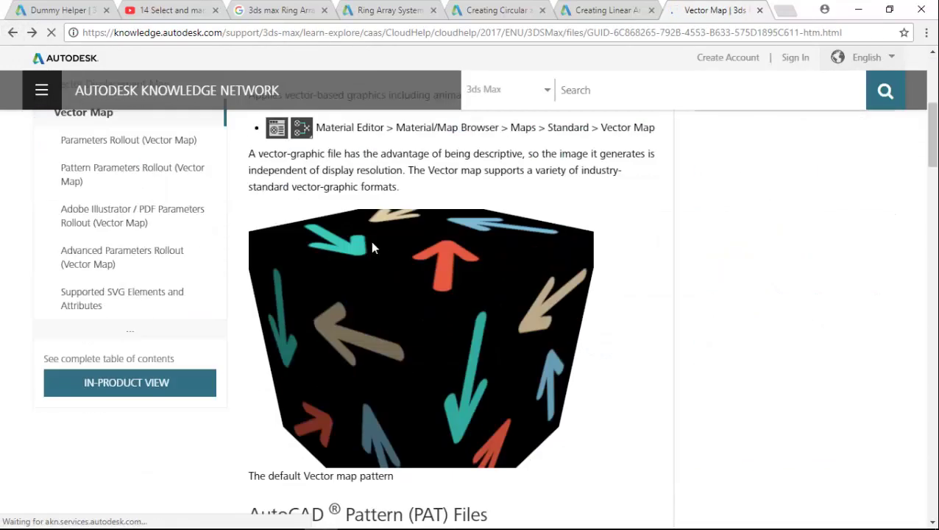
{"action": "left_click", "coordinate": [13, 33]}
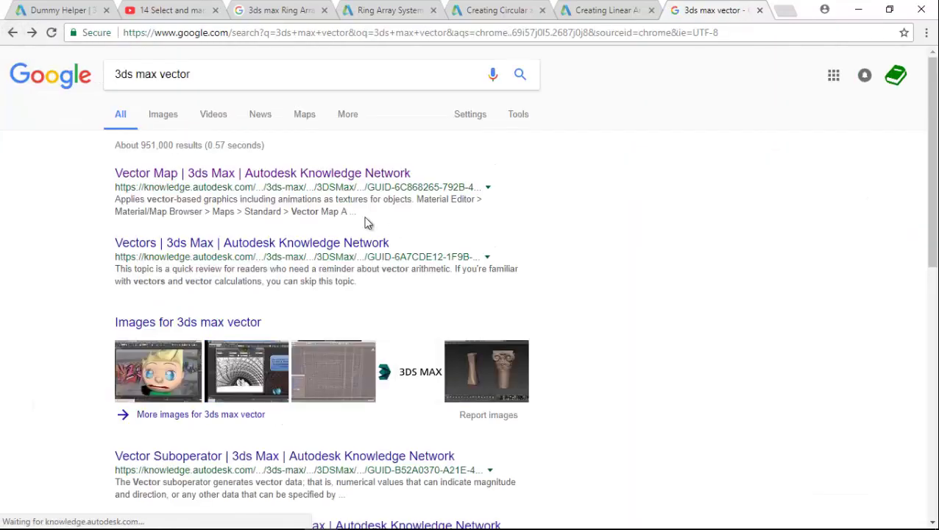
Open the Autodesk Vectors article from the search results, skim its explanation of unit and basic vectors, and return to the results.
{"action": "left_click", "coordinate": [167, 248]}
{"action": "scroll", "coordinate": [513, 277], "scroll_direction": "down", "scroll_amount": 1}
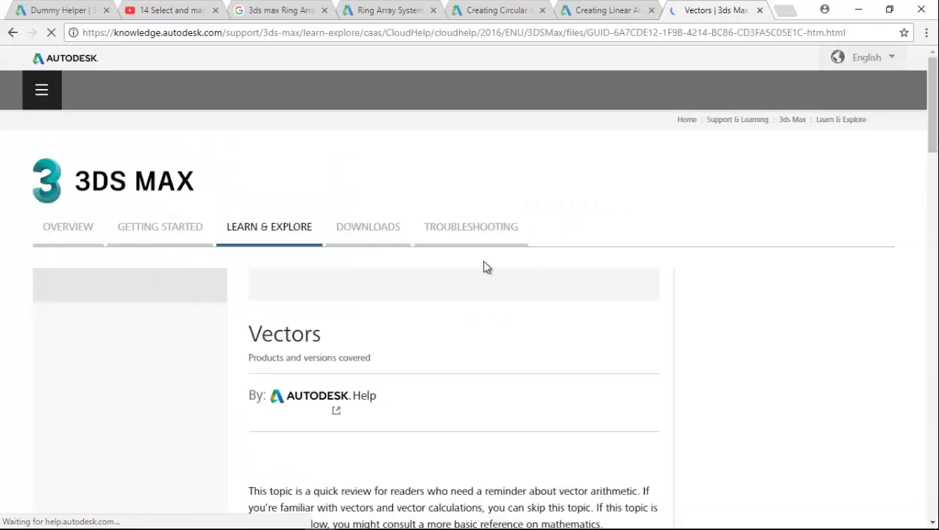
{"action": "scroll", "coordinate": [483, 267], "scroll_direction": "down", "scroll_amount": 7}
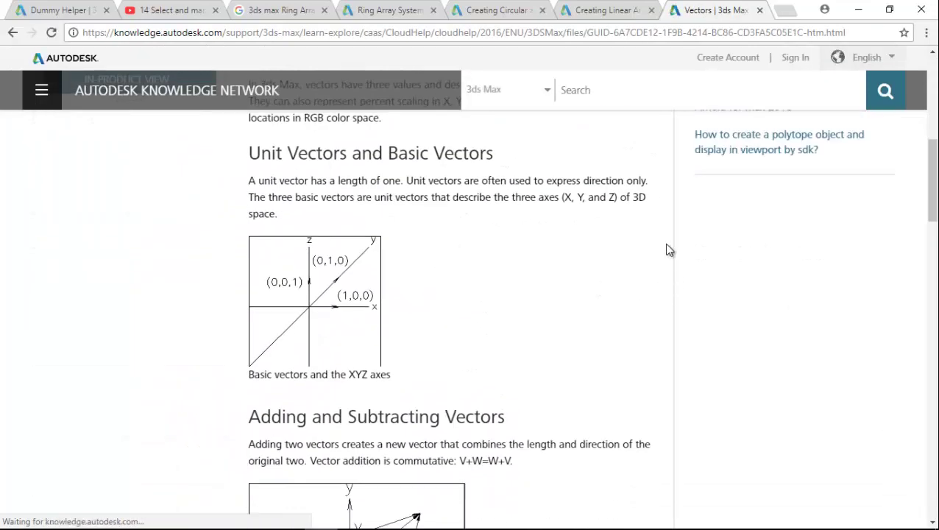
{"action": "scroll", "coordinate": [633, 289], "scroll_direction": "down", "scroll_amount": 10}
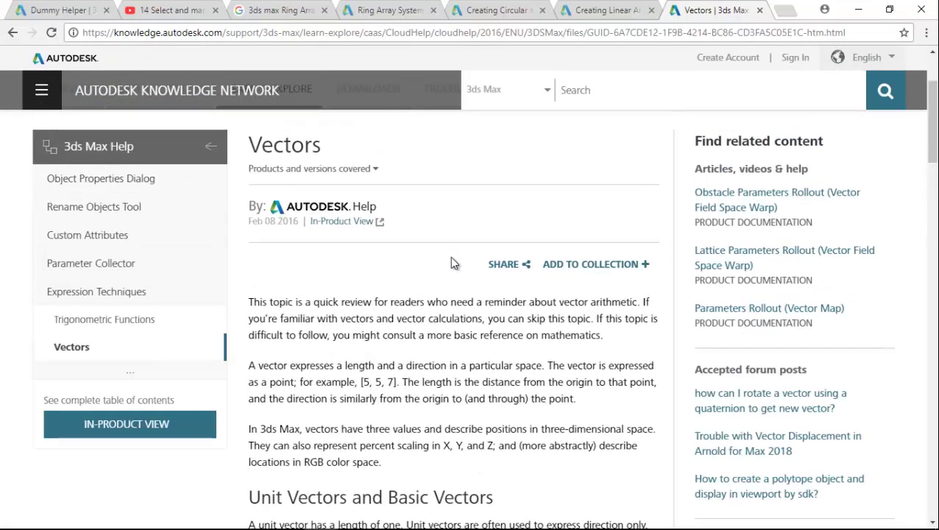
{"action": "scroll", "coordinate": [449, 256], "scroll_direction": "up", "scroll_amount": 2}
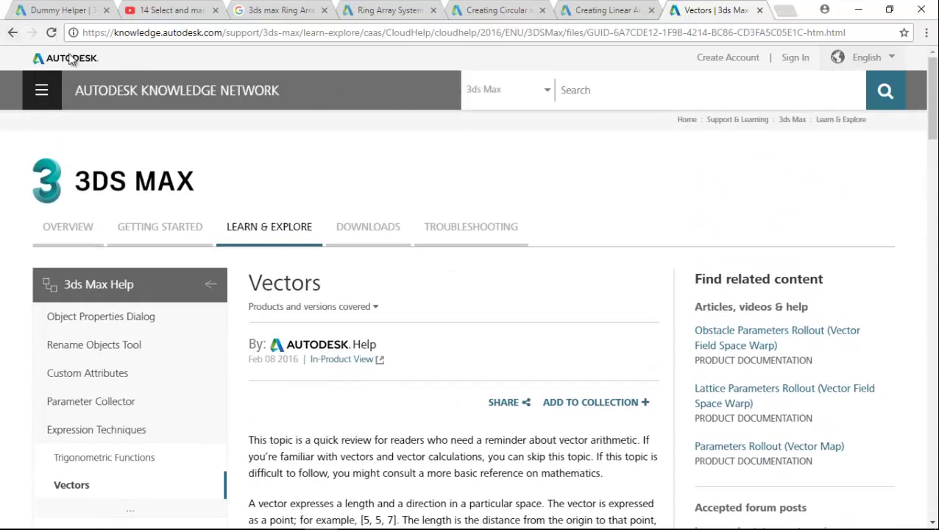
{"action": "left_click", "coordinate": [13, 33]}
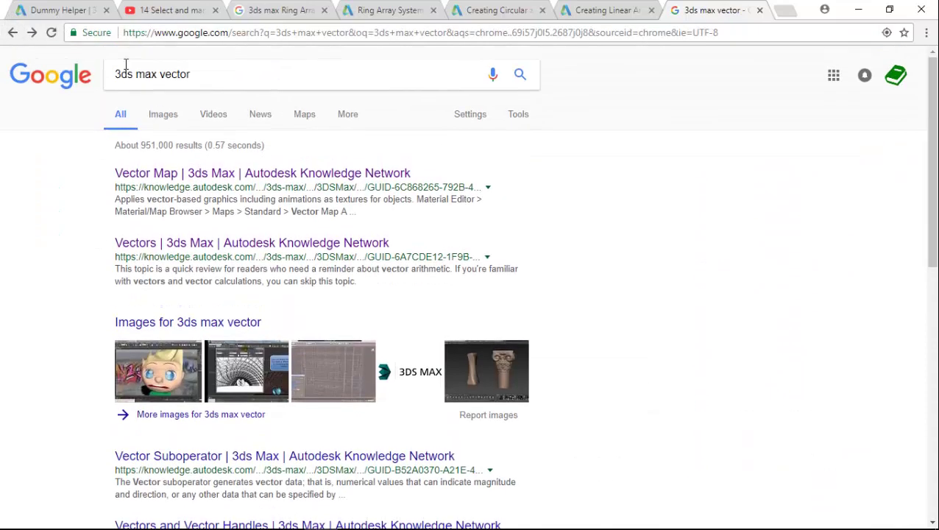
Change the Google search to "3ds max Normal" and run it.
{"action": "left_click_drag", "start_coordinate": [201, 73], "coordinate": [159, 73]}
{"action": "key", "text": "BackSpace"}
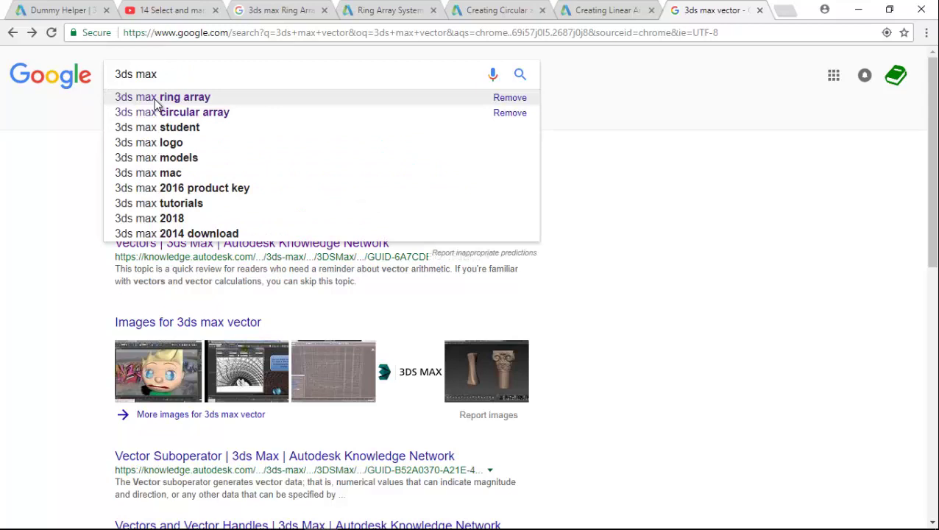
{"action": "type", "text": "Normal"}
{"action": "key", "text": "Return"}
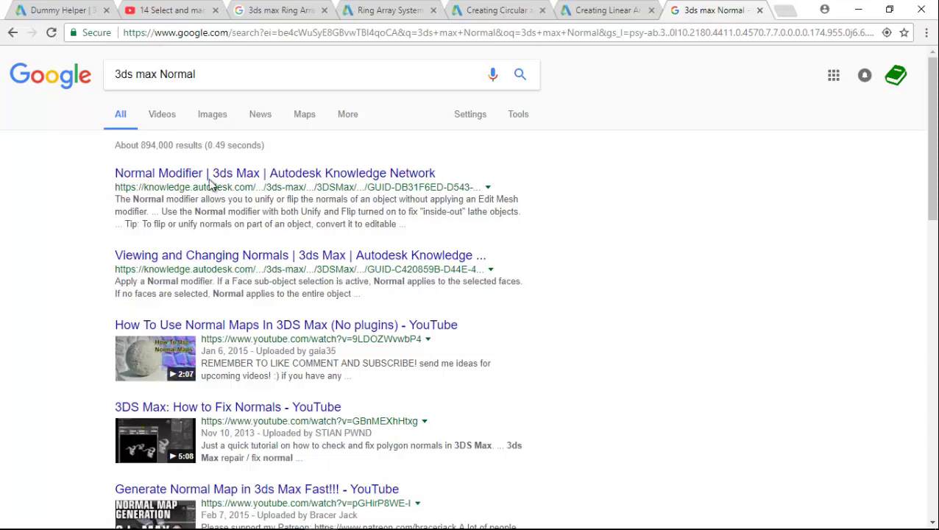
Open the Autodesk Normal Modifier article in a new browser tab and read through its description, tips and procedures.
{"action": "left_click_drag", "start_coordinate": [209, 180], "coordinate": [353, 287]}
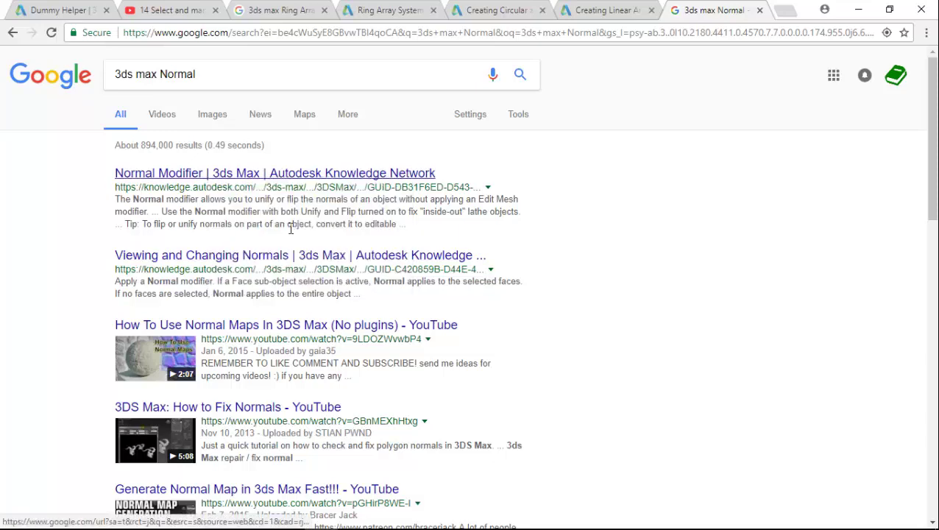
{"action": "scroll", "coordinate": [353, 287], "scroll_direction": "down", "scroll_amount": 3}
{"action": "scroll", "coordinate": [524, 161], "scroll_direction": "up", "scroll_amount": 3}
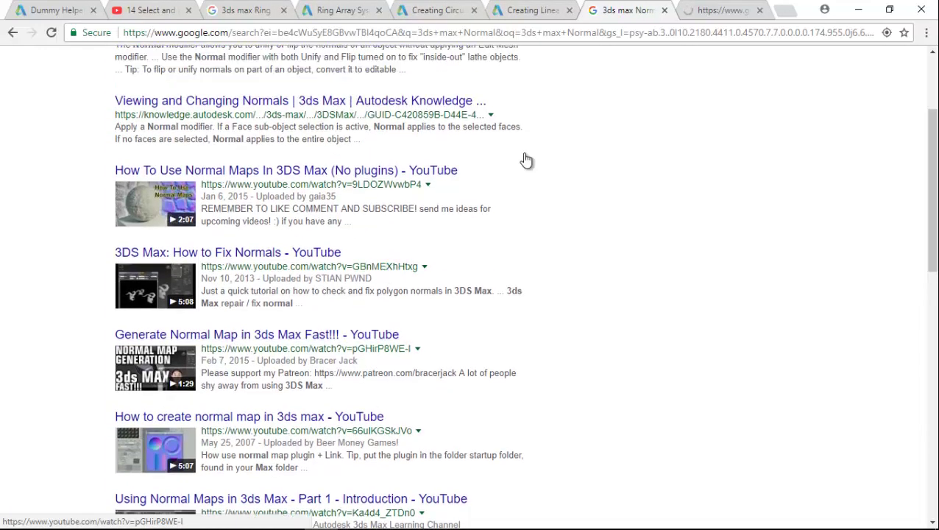
{"action": "left_click", "coordinate": [710, 14]}
{"action": "scroll", "coordinate": [412, 213], "scroll_direction": "down", "scroll_amount": 4}
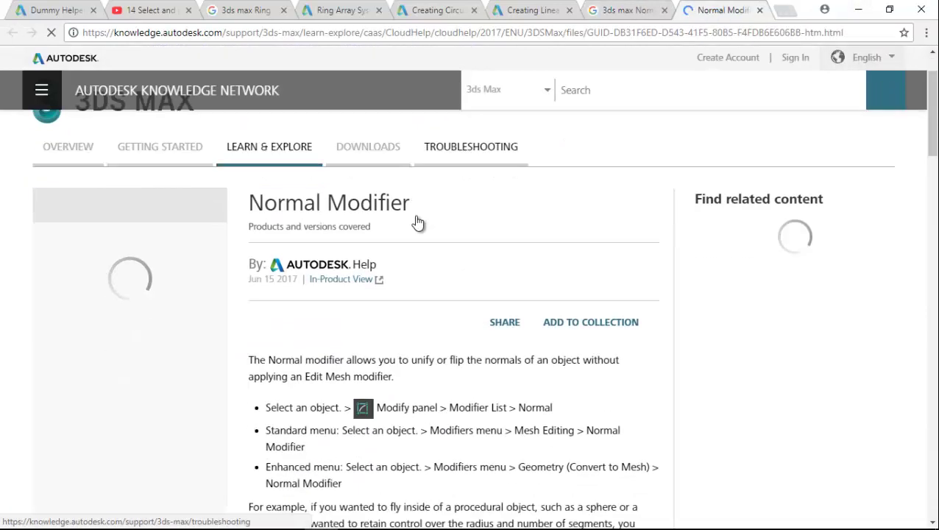
{"action": "left_click_drag", "start_coordinate": [278, 232], "coordinate": [378, 234]}
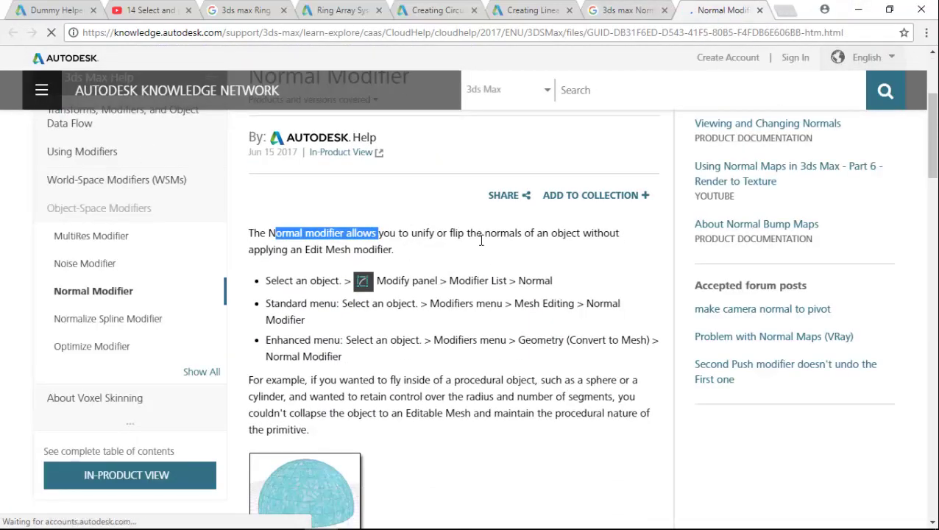
{"action": "scroll", "coordinate": [384, 245], "scroll_direction": "down", "scroll_amount": 4}
{"action": "scroll", "coordinate": [382, 236], "scroll_direction": "down", "scroll_amount": 8}
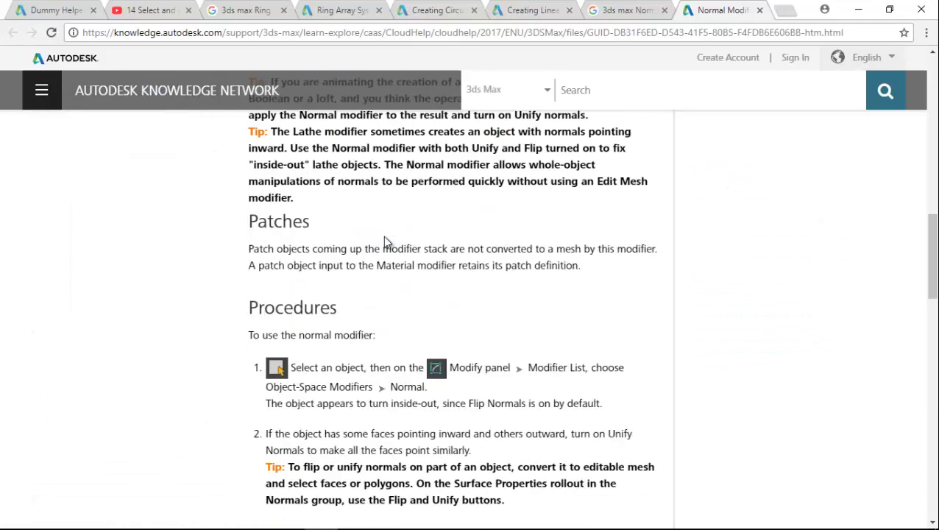
{"action": "scroll", "coordinate": [385, 236], "scroll_direction": "up", "scroll_amount": 3}
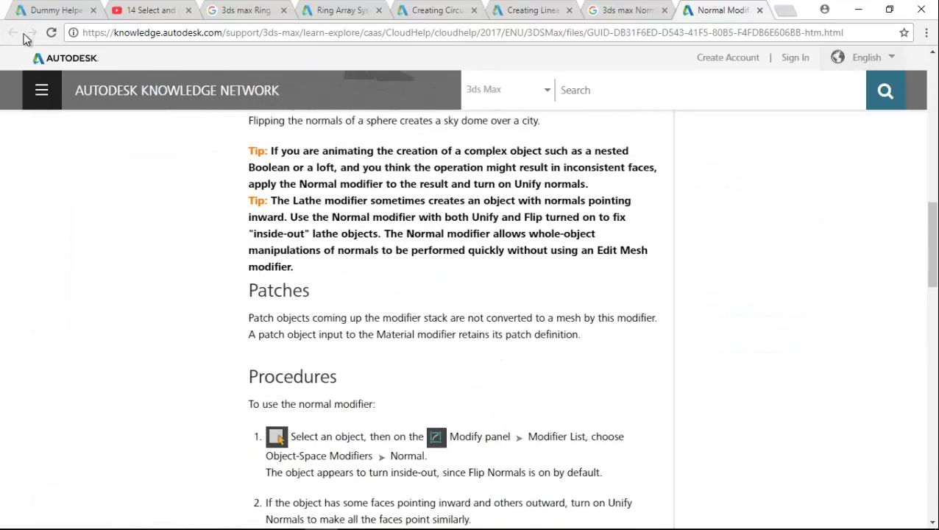
Switch to 3ds Max, select the Box001 mesh element and examine its faces and normals from several angles.
{"action": "mouse_move", "coordinate": [298, 524]}
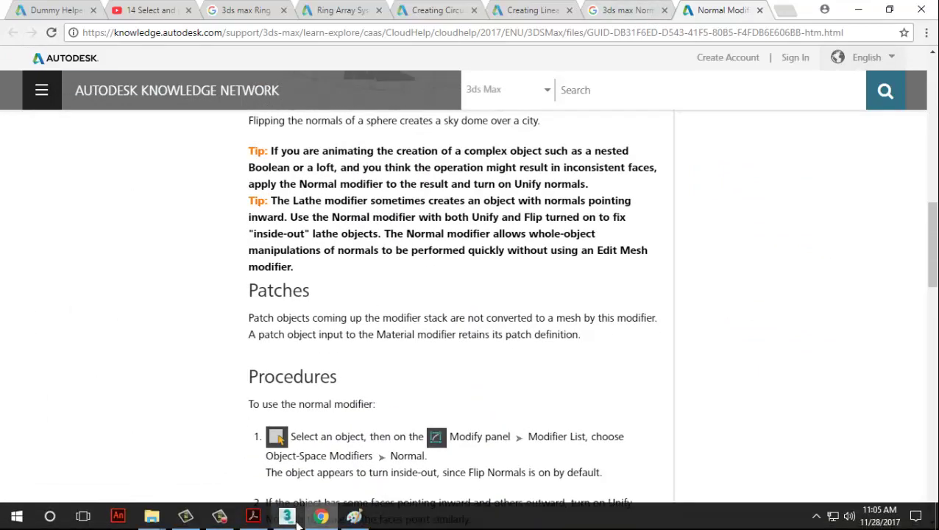
{"action": "left_click", "coordinate": [253, 516]}
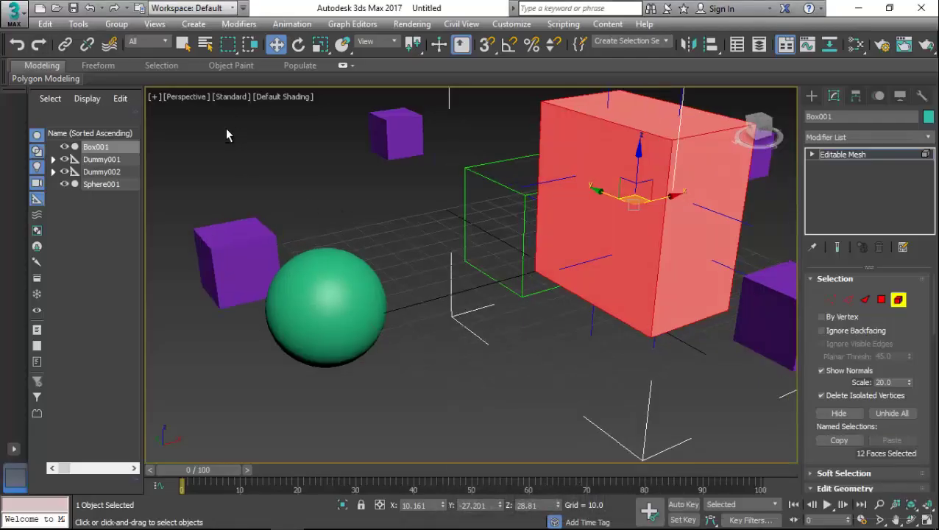
{"action": "middle_click_drag", "start_coordinate": [225, 127], "coordinate": [631, 266], "text": "alt"}
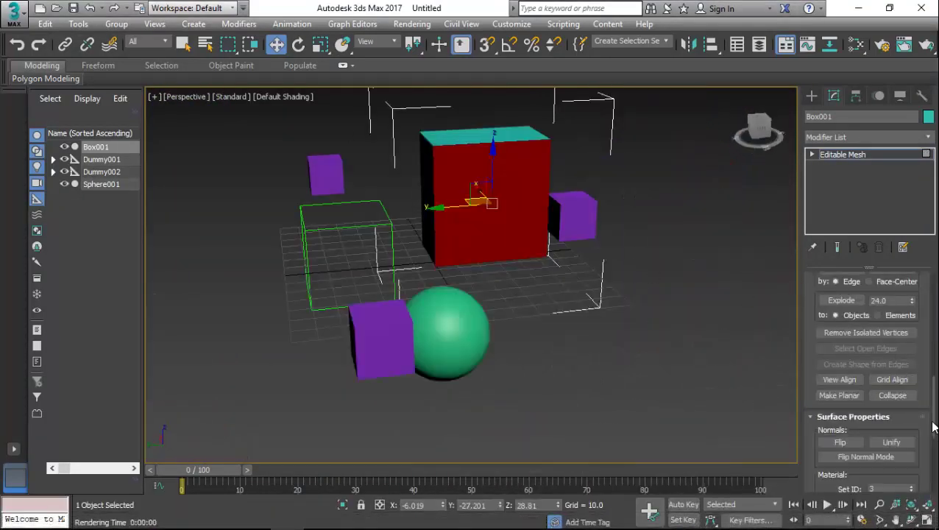
{"action": "left_click_drag", "start_coordinate": [933, 426], "coordinate": [929, 295]}
{"action": "middle_click_drag", "start_coordinate": [537, 237], "coordinate": [478, 252], "text": "alt"}
{"action": "left_click", "coordinate": [519, 267]}
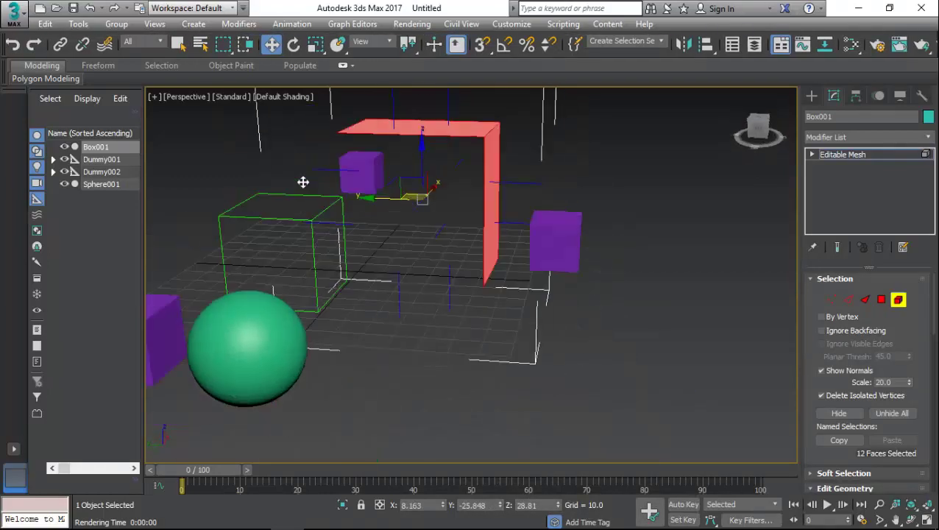
{"action": "middle_click_drag", "start_coordinate": [303, 182], "coordinate": [326, 251], "text": "alt"}
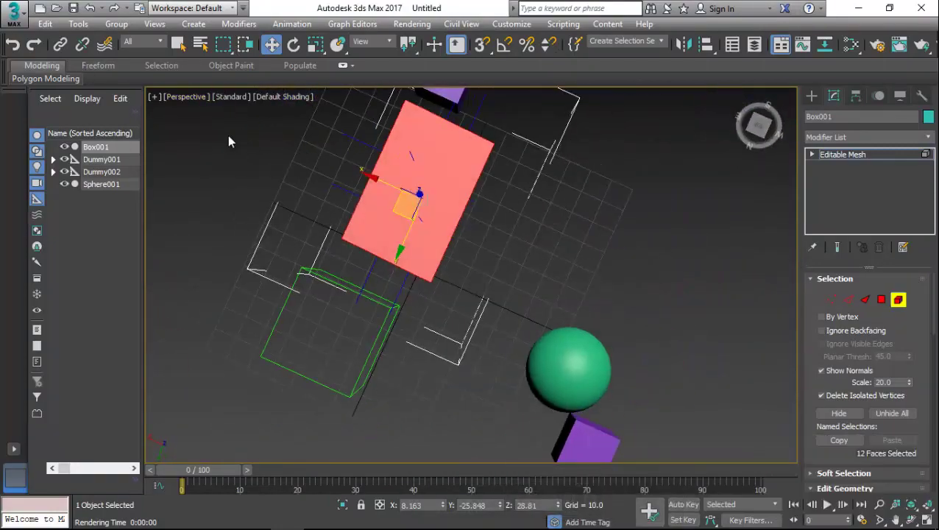
Turn off Backface Cull in the object properties of Box001.
{"action": "right_click", "coordinate": [456, 212]}
{"action": "left_click", "coordinate": [515, 310]}
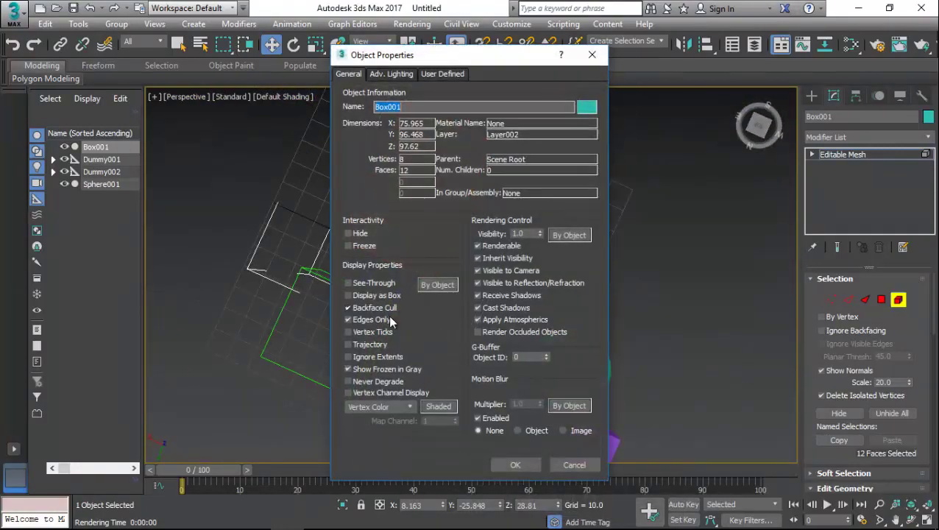
{"action": "left_click", "coordinate": [372, 320]}
{"action": "left_click", "coordinate": [516, 465]}
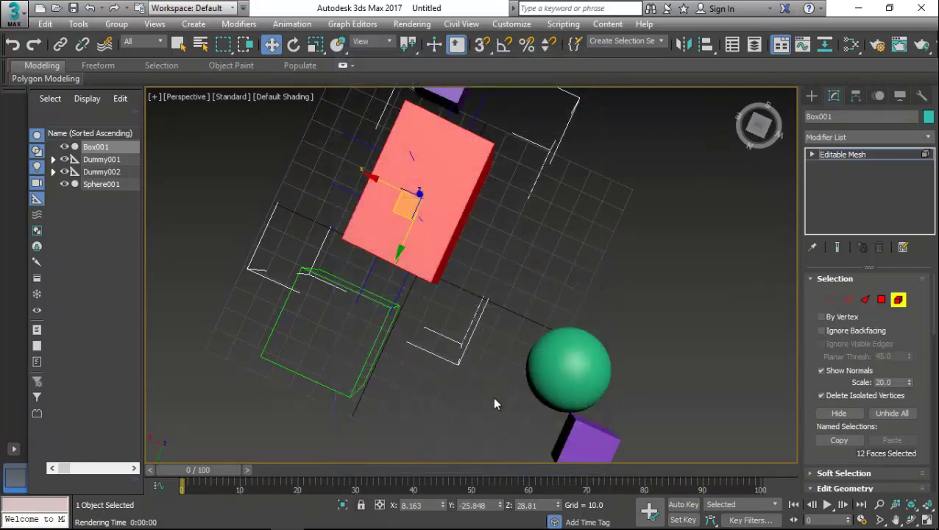
Undo the last two view changes and deselect the faces of Box001.
{"action": "key", "text": "shift+z"}
{"action": "key", "text": "shift+z"}
{"action": "left_click", "coordinate": [508, 318]}
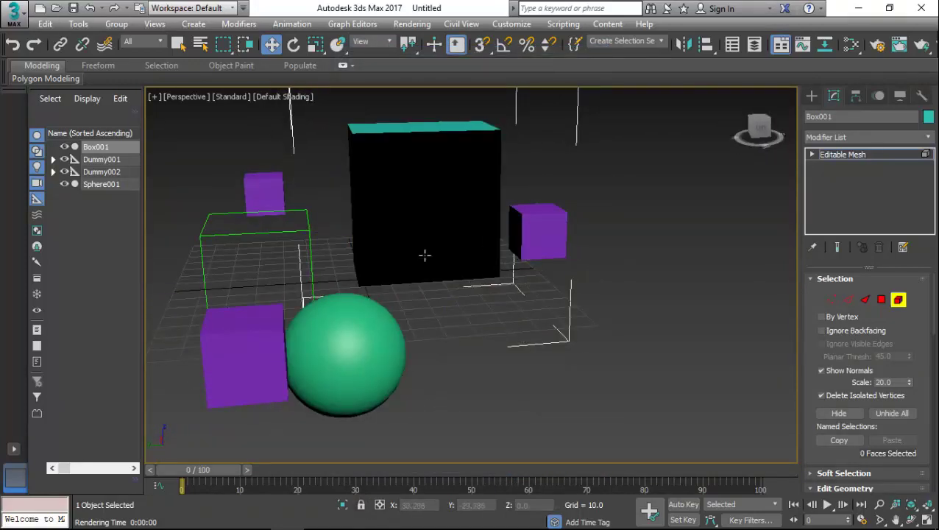
Switch to the Autodesk 3ds Max 2014 PDF and read the Translating, Rotating, and Scaling Objects introduction on pages 211 and 212.
{"action": "key", "text": "alt+Tab"}
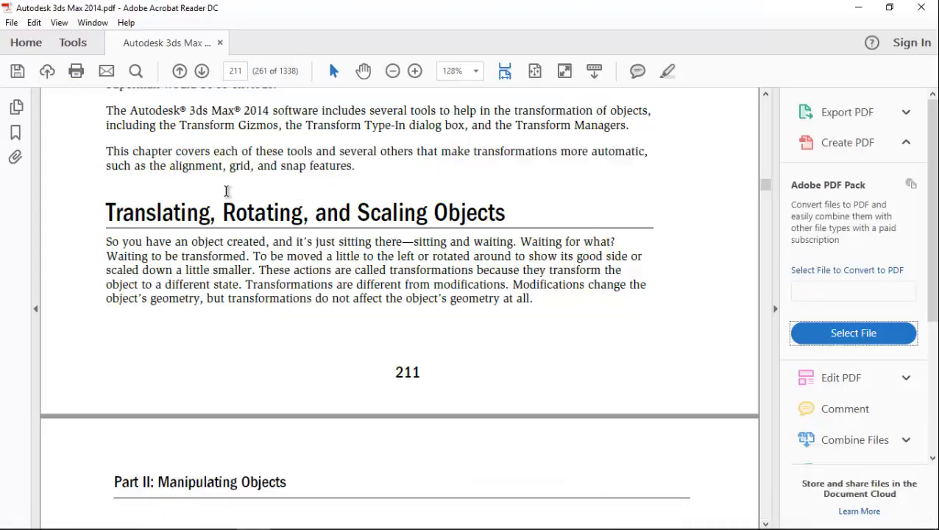
{"action": "scroll", "coordinate": [337, 233], "scroll_direction": "down", "scroll_amount": 5}
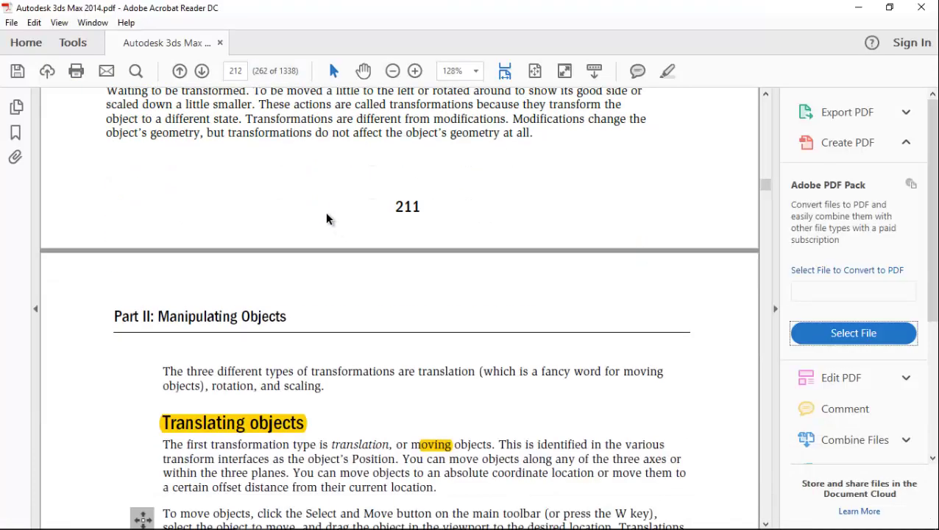
{"action": "scroll", "coordinate": [326, 214], "scroll_direction": "up", "scroll_amount": 4}
{"action": "scroll", "coordinate": [274, 195], "scroll_direction": "up", "scroll_amount": 3}
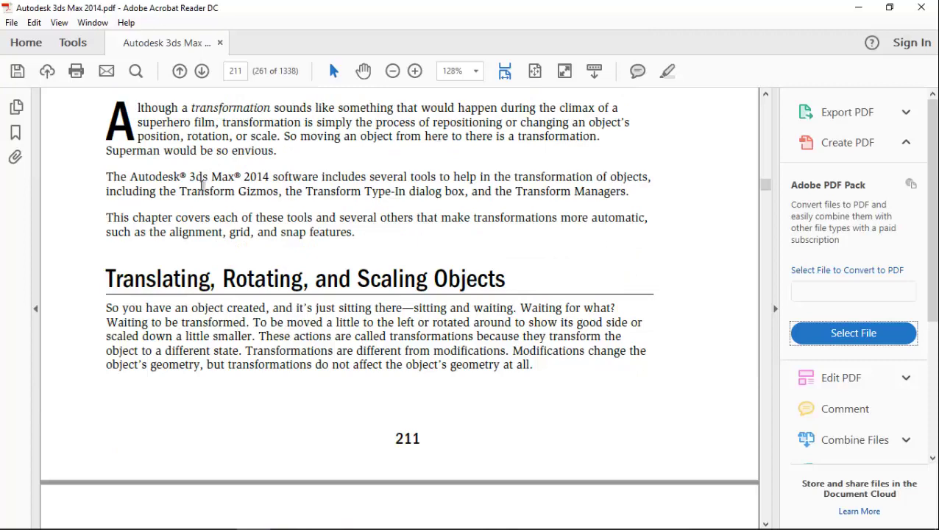
{"action": "scroll", "coordinate": [336, 299], "scroll_direction": "down", "scroll_amount": 5}
{"action": "scroll", "coordinate": [203, 221], "scroll_direction": "up", "scroll_amount": 3}
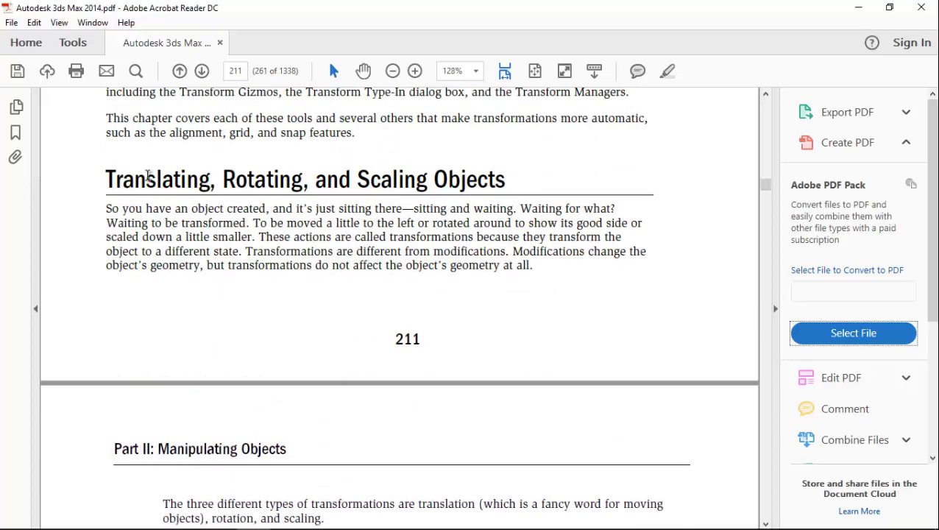
{"action": "left_click_drag", "start_coordinate": [112, 175], "coordinate": [508, 174]}
{"action": "scroll", "coordinate": [345, 214], "scroll_direction": "down", "scroll_amount": 5}
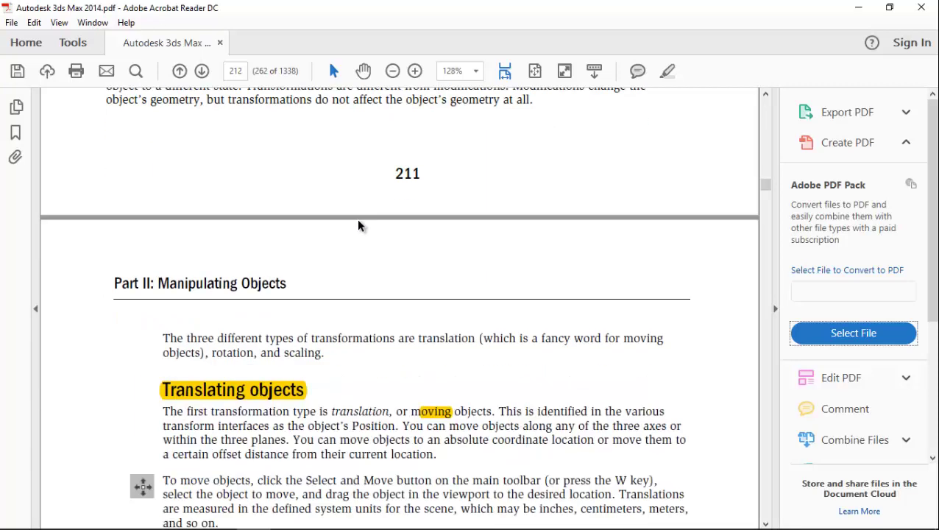
{"action": "scroll", "coordinate": [356, 221], "scroll_direction": "up", "scroll_amount": 4}
{"action": "scroll", "coordinate": [349, 246], "scroll_direction": "down", "scroll_amount": 8}
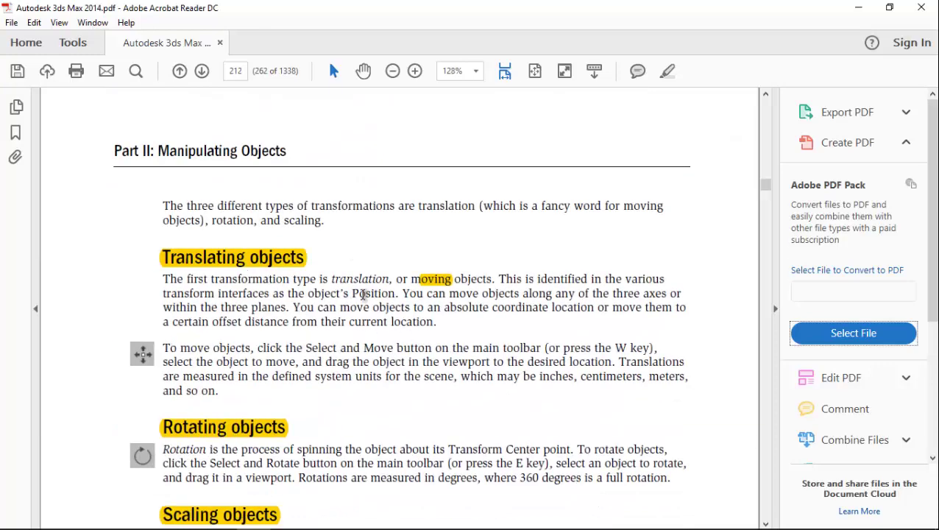
{"action": "scroll", "coordinate": [459, 282], "scroll_direction": "down", "scroll_amount": 4}
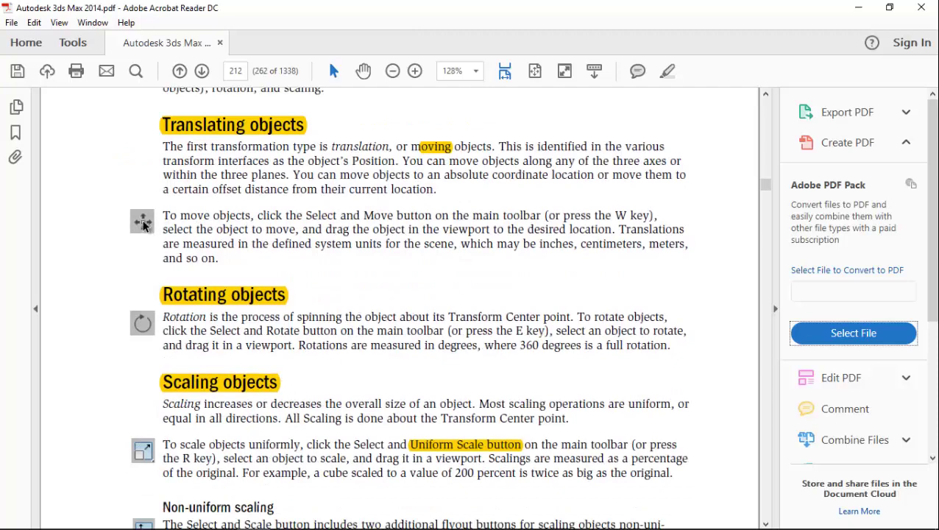
Bring up 3ds Max, minimize it to return to the PDF, and read the uniform scaling paragraph on page 212.
{"action": "left_click", "coordinate": [287, 516]}
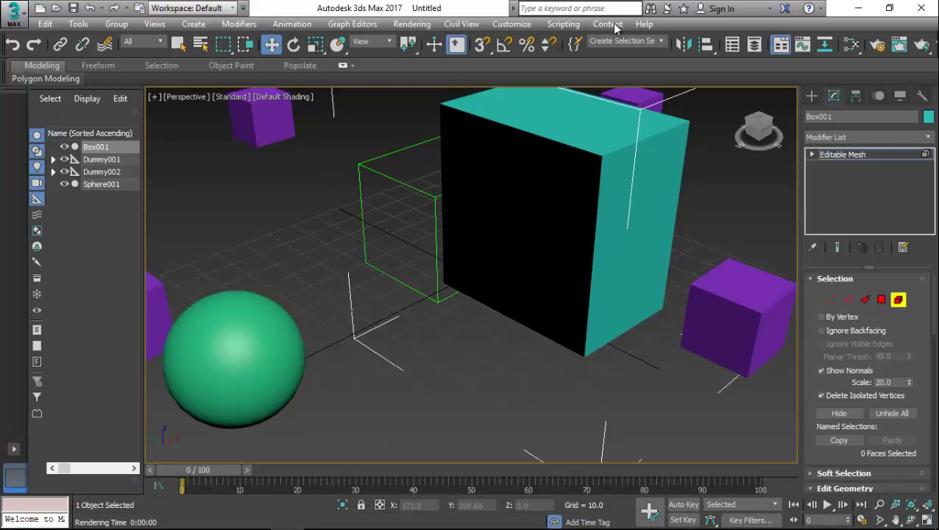
{"action": "left_click", "coordinate": [859, 8]}
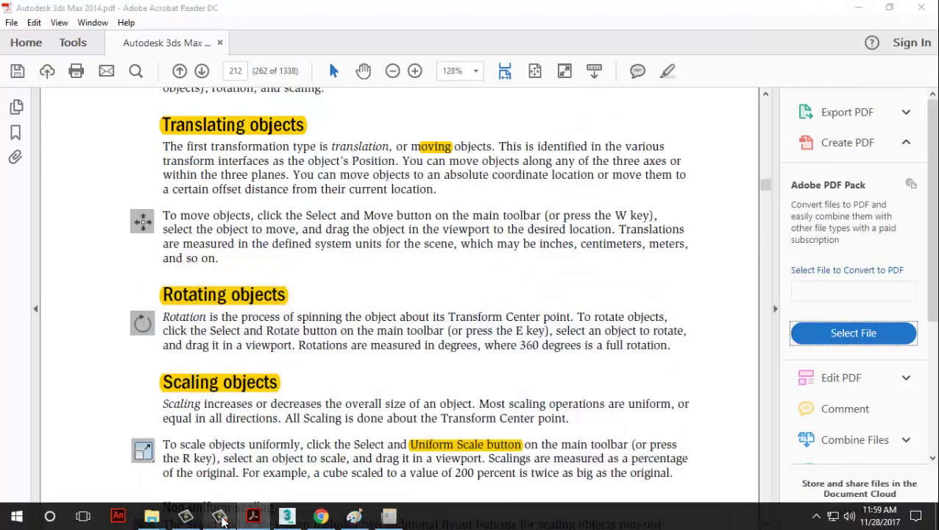
{"action": "scroll", "coordinate": [486, 287], "scroll_direction": "down", "scroll_amount": 3}
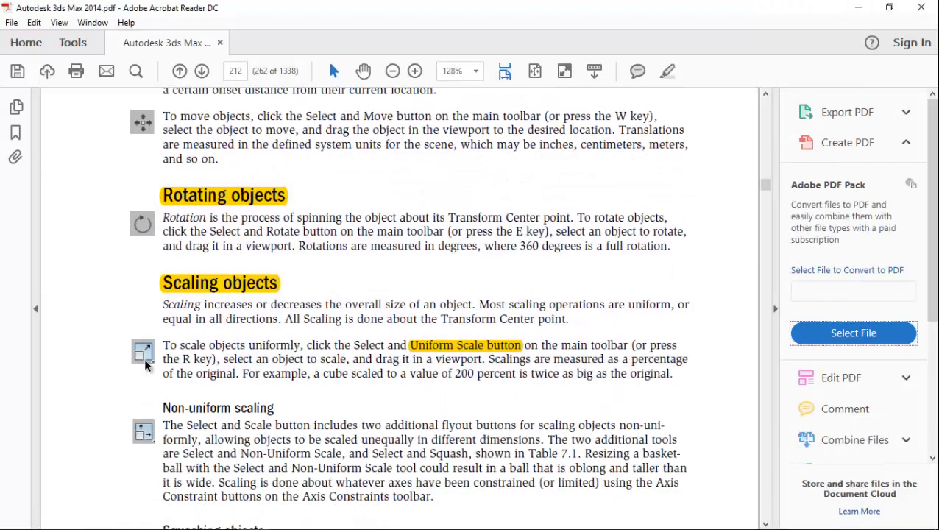
{"action": "scroll", "coordinate": [215, 327], "scroll_direction": "down", "scroll_amount": 3}
{"action": "left_click_drag", "start_coordinate": [206, 247], "coordinate": [303, 247]}
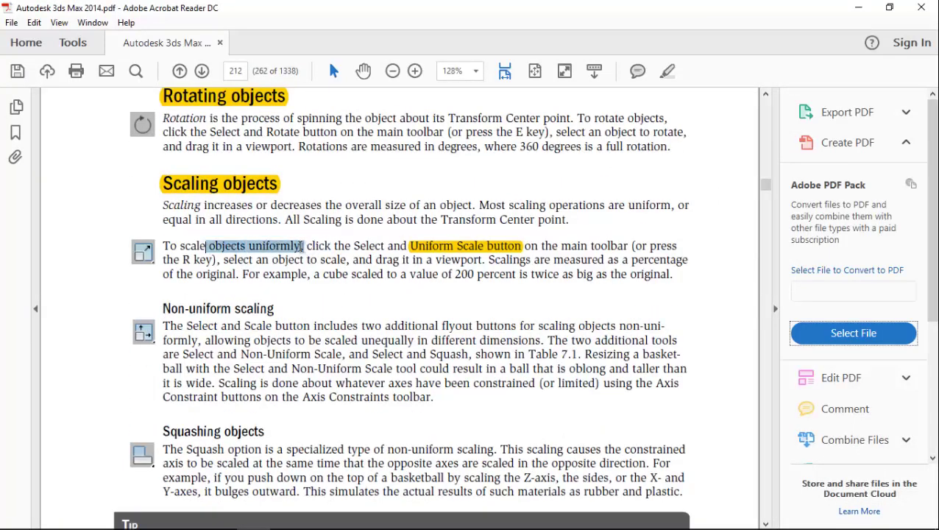
Examine the Non-uniform scaling and Squashing objects sections on page 212 of the PDF.
{"action": "scroll", "coordinate": [200, 294], "scroll_direction": "down", "scroll_amount": 1}
{"action": "left_click_drag", "start_coordinate": [164, 272], "coordinate": [293, 270]}
{"action": "left_click", "coordinate": [233, 350]}
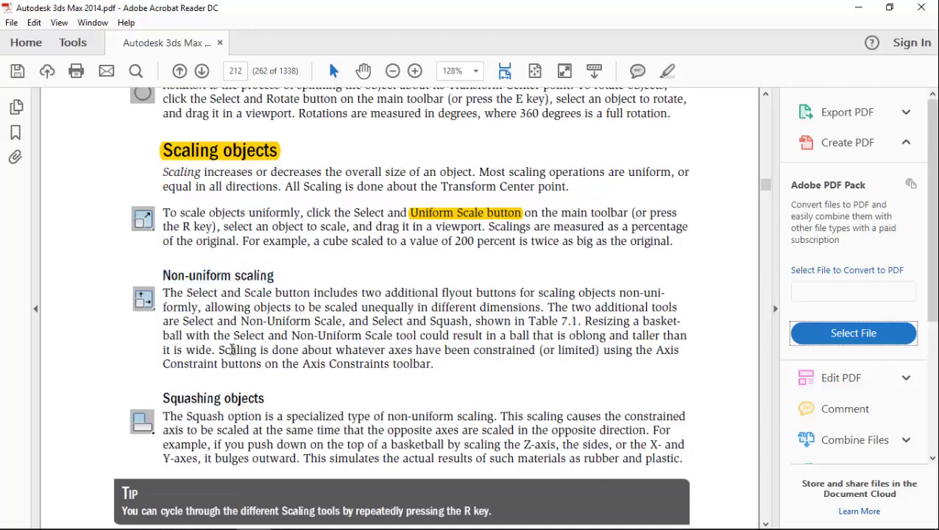
{"action": "scroll", "coordinate": [232, 349], "scroll_direction": "down", "scroll_amount": 2}
{"action": "left_click_drag", "start_coordinate": [164, 333], "coordinate": [263, 332]}
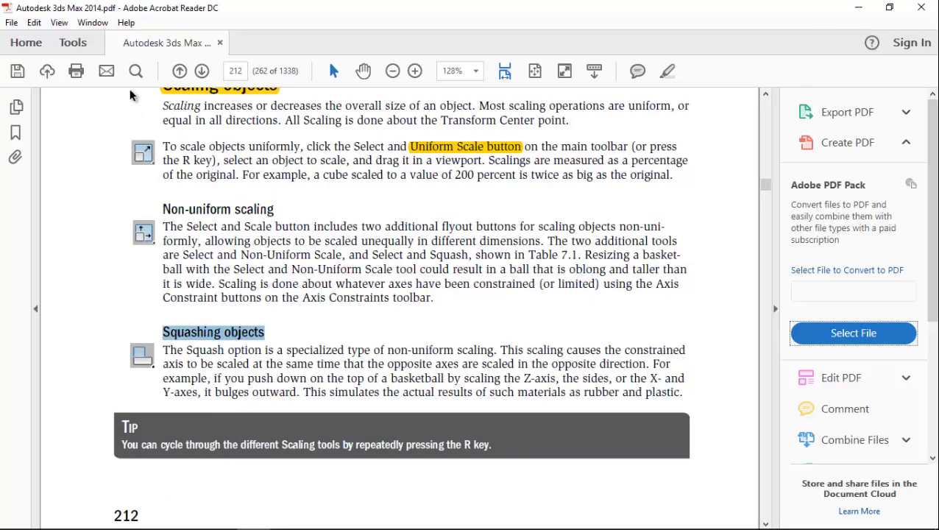
{"action": "scroll", "coordinate": [157, 216], "scroll_direction": "down", "scroll_amount": 3}
{"action": "scroll", "coordinate": [158, 215], "scroll_direction": "up", "scroll_amount": 1}
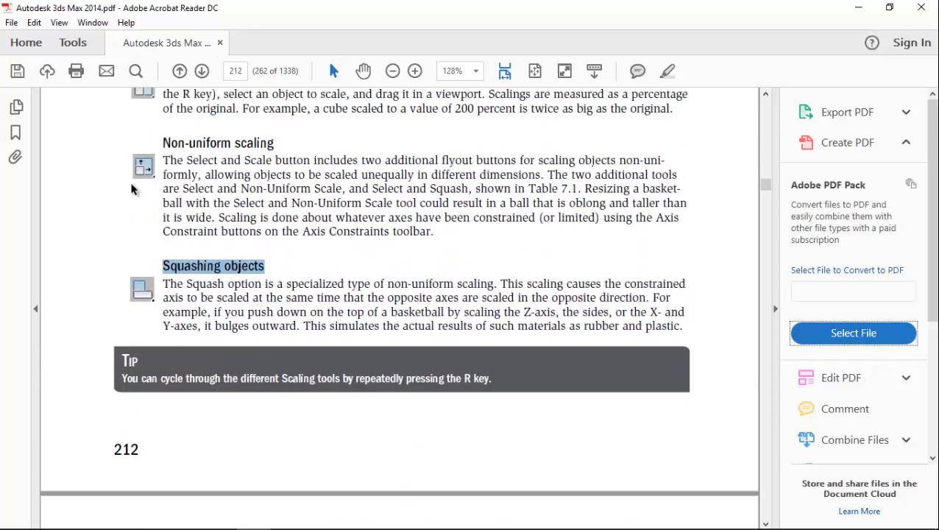
Review the Translating, Rotating and Scaling objects sections on page 212, including non-uniform scaling and squashing.
{"action": "scroll", "coordinate": [132, 188], "scroll_direction": "up", "scroll_amount": 2}
{"action": "scroll", "coordinate": [74, 210], "scroll_direction": "down", "scroll_amount": 2}
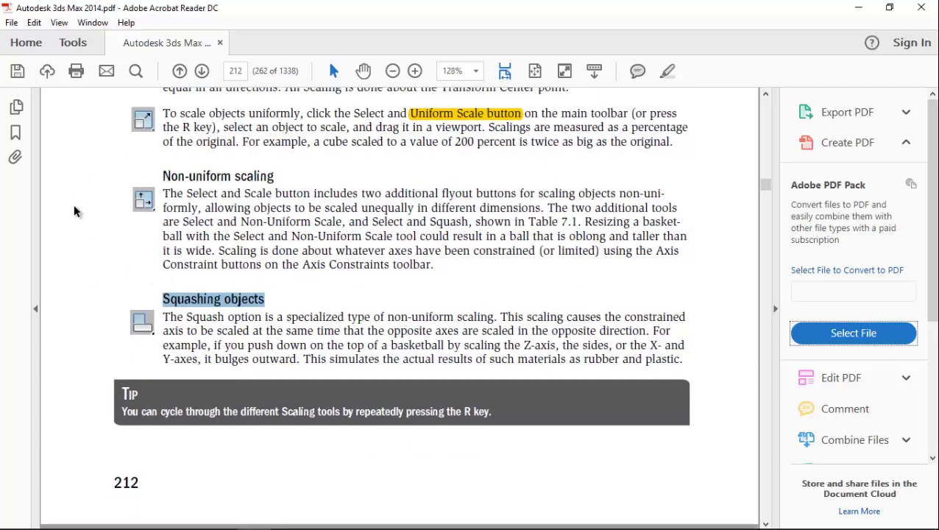
{"action": "scroll", "coordinate": [280, 210], "scroll_direction": "up", "scroll_amount": 2}
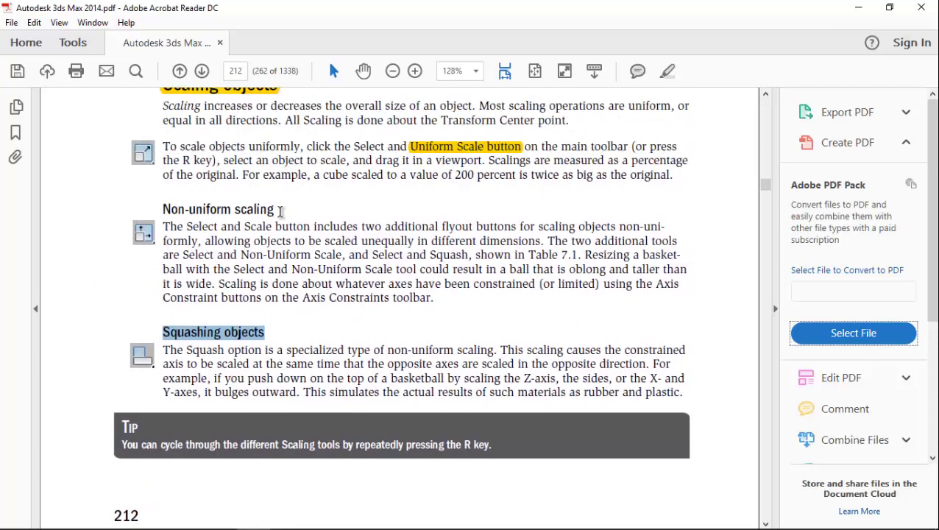
{"action": "scroll", "coordinate": [280, 212], "scroll_direction": "down", "scroll_amount": 5}
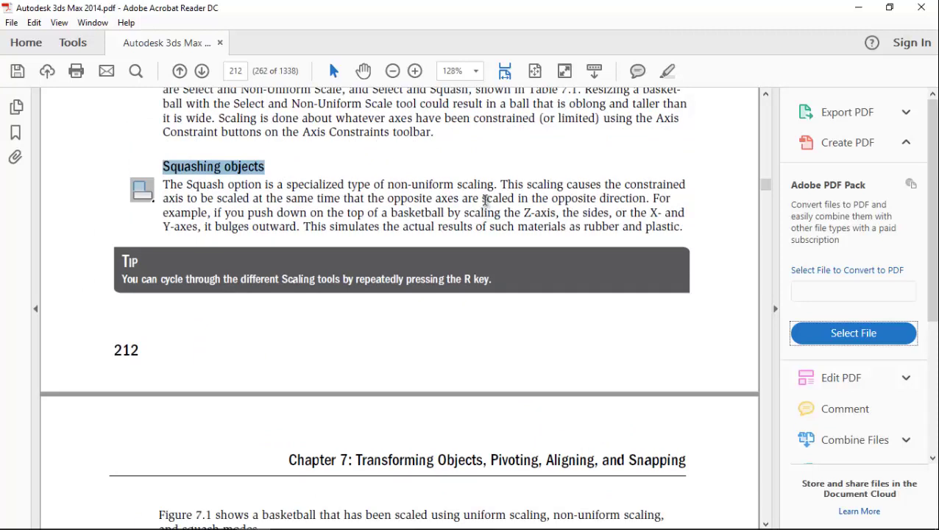
{"action": "scroll", "coordinate": [385, 210], "scroll_direction": "up", "scroll_amount": 11}
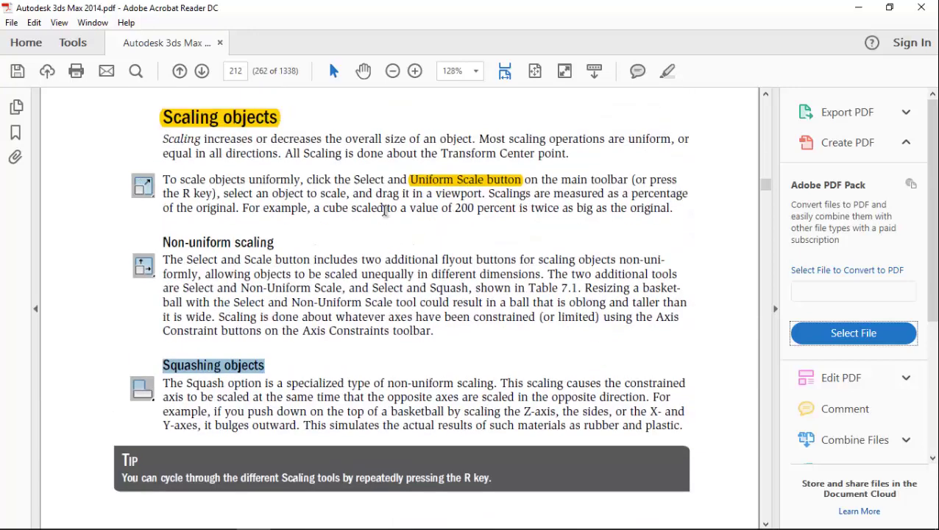
{"action": "scroll", "coordinate": [384, 210], "scroll_direction": "up", "scroll_amount": 5}
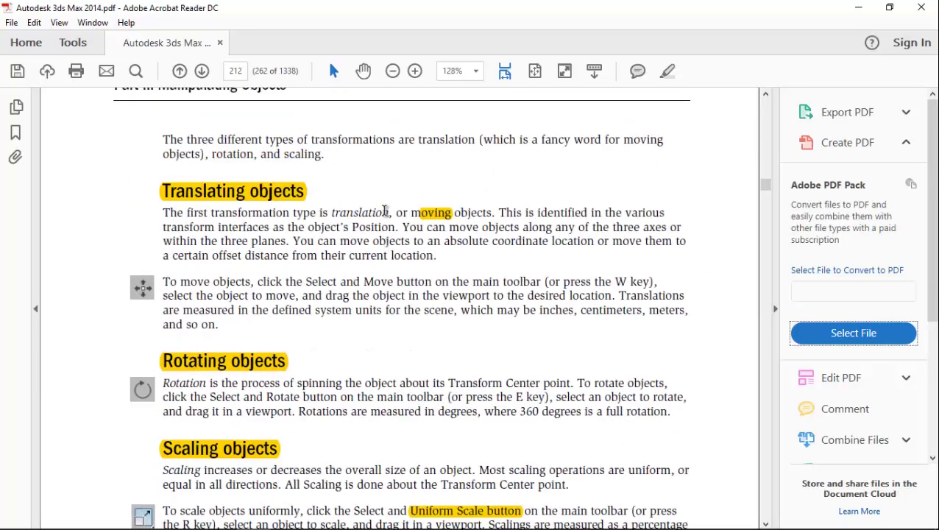
{"action": "left_click", "coordinate": [430, 254]}
{"action": "scroll", "coordinate": [168, 309], "scroll_direction": "down", "scroll_amount": 2}
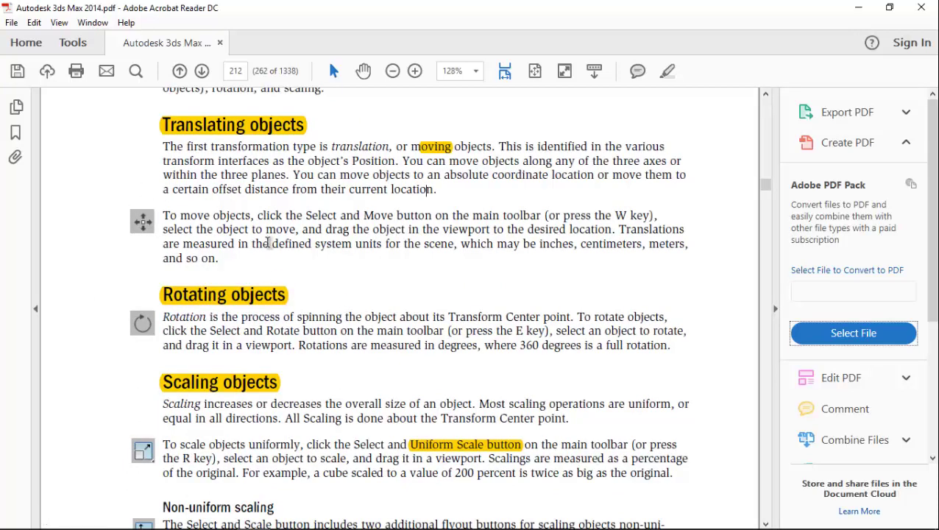
{"action": "scroll", "coordinate": [268, 243], "scroll_direction": "down", "scroll_amount": 4}
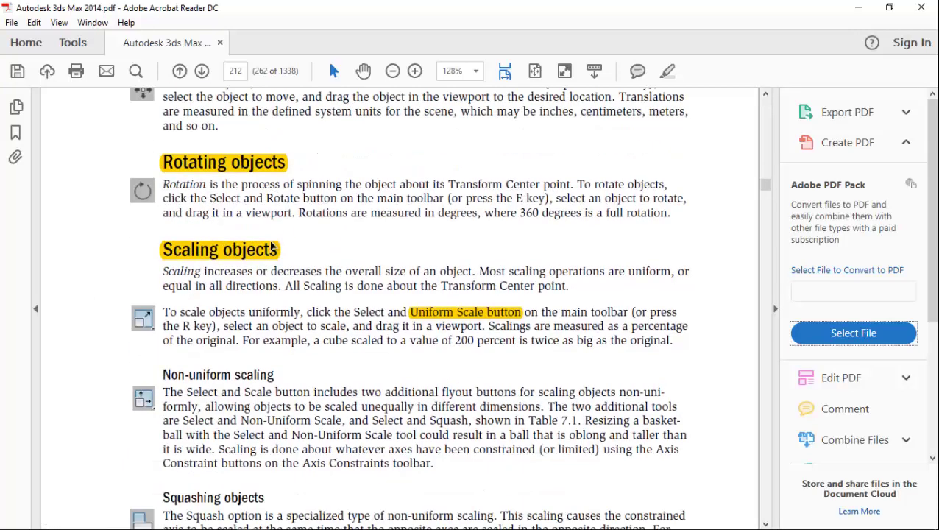
{"action": "scroll", "coordinate": [282, 254], "scroll_direction": "down", "scroll_amount": 4}
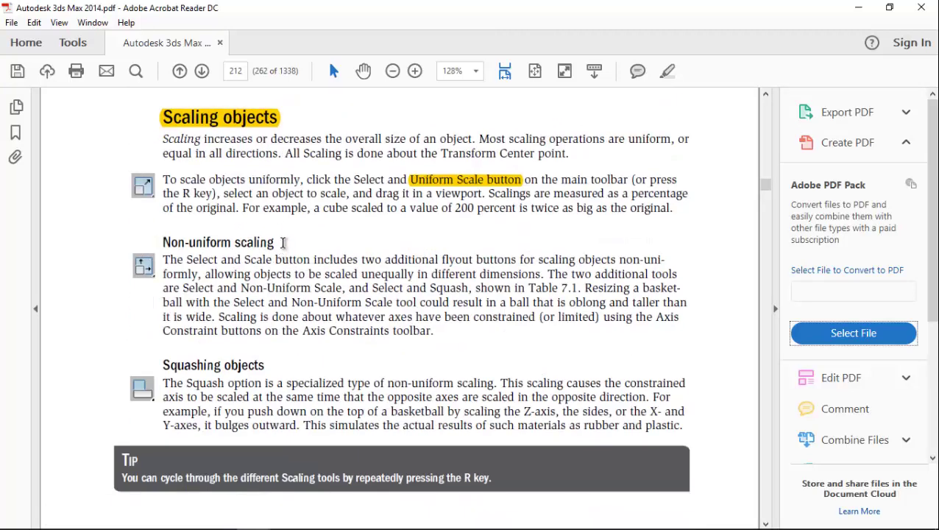
{"action": "scroll", "coordinate": [283, 242], "scroll_direction": "down", "scroll_amount": 7}
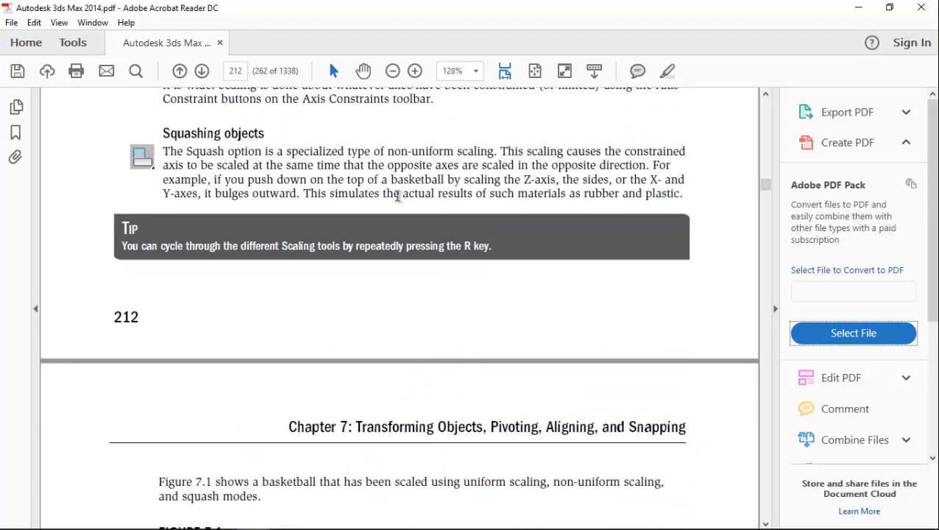
{"action": "scroll", "coordinate": [389, 190], "scroll_direction": "up", "scroll_amount": 7}
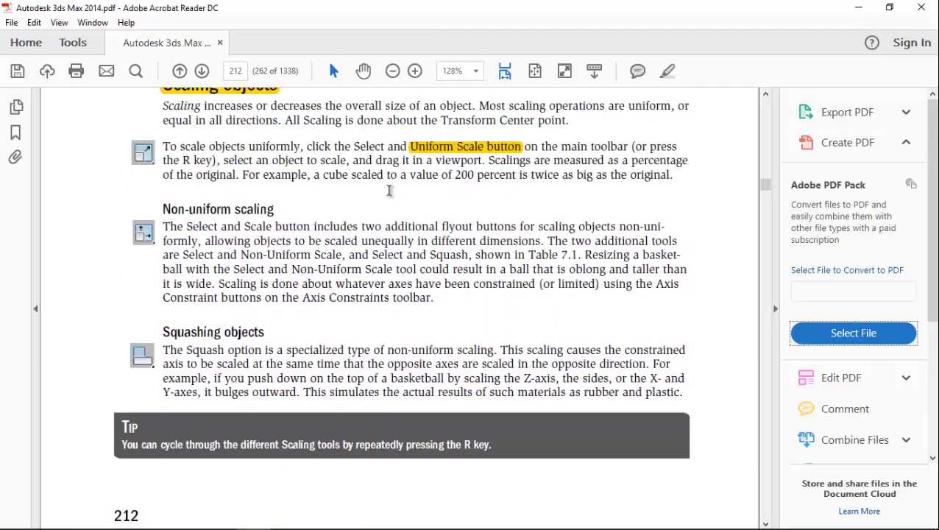
Read page 213 of the PDF: Figure 7.1, the Transform Buttons table, and the Working with the Transformation Tools section.
{"action": "scroll", "coordinate": [389, 190], "scroll_direction": "down", "scroll_amount": 16}
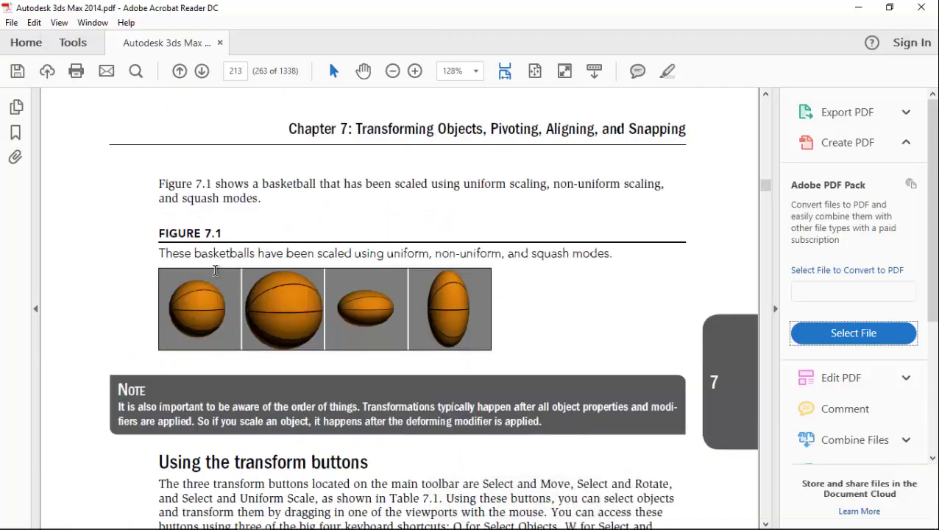
{"action": "scroll", "coordinate": [331, 228], "scroll_direction": "up", "scroll_amount": 11}
{"action": "scroll", "coordinate": [280, 263], "scroll_direction": "down", "scroll_amount": 5}
{"action": "scroll", "coordinate": [280, 263], "scroll_direction": "down", "scroll_amount": 15}
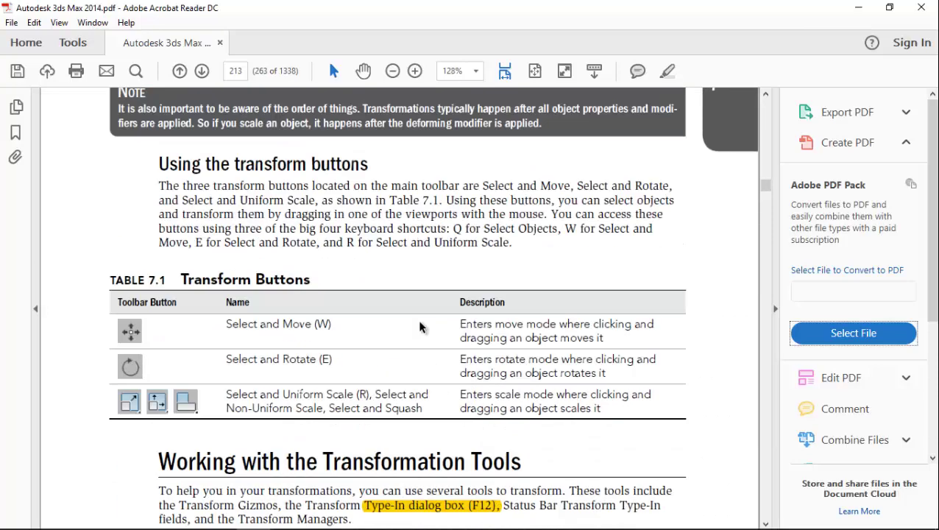
{"action": "scroll", "coordinate": [419, 323], "scroll_direction": "down", "scroll_amount": 6}
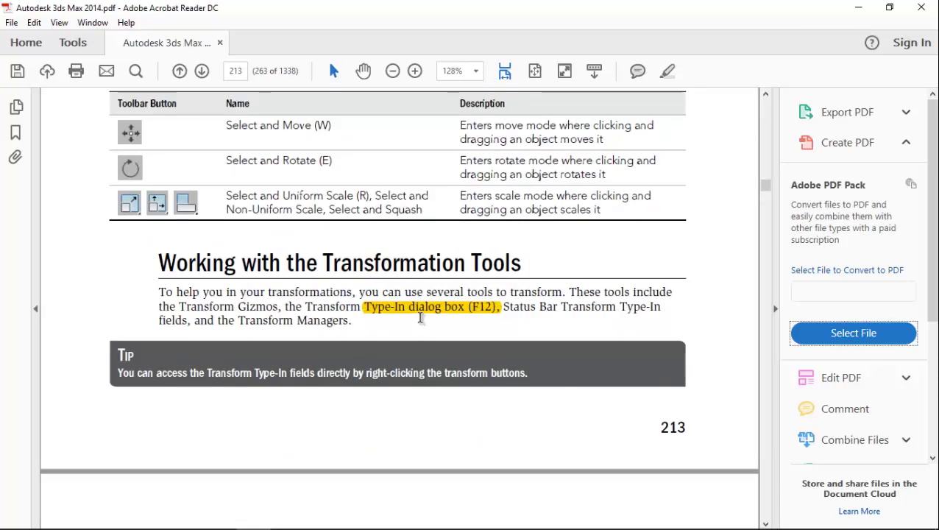
{"action": "scroll", "coordinate": [420, 318], "scroll_direction": "down", "scroll_amount": 6}
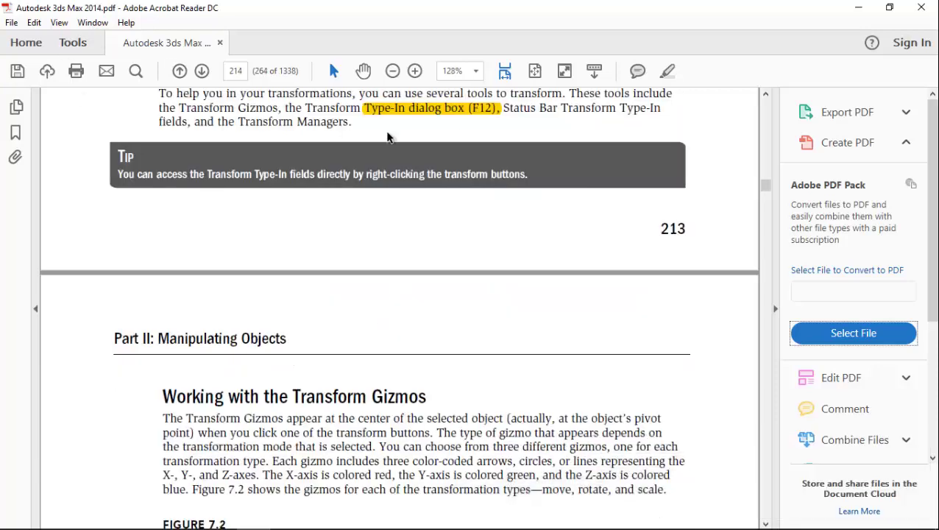
{"action": "scroll", "coordinate": [354, 147], "scroll_direction": "down", "scroll_amount": 2}
{"action": "scroll", "coordinate": [322, 260], "scroll_direction": "up", "scroll_amount": 4}
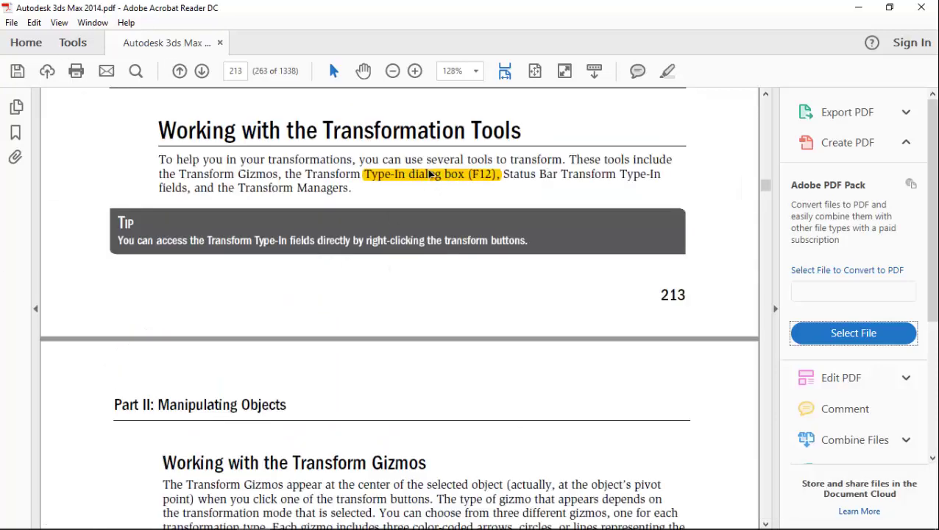
{"action": "scroll", "coordinate": [440, 177], "scroll_direction": "down", "scroll_amount": 5}
{"action": "scroll", "coordinate": [452, 175], "scroll_direction": "up", "scroll_amount": 7}
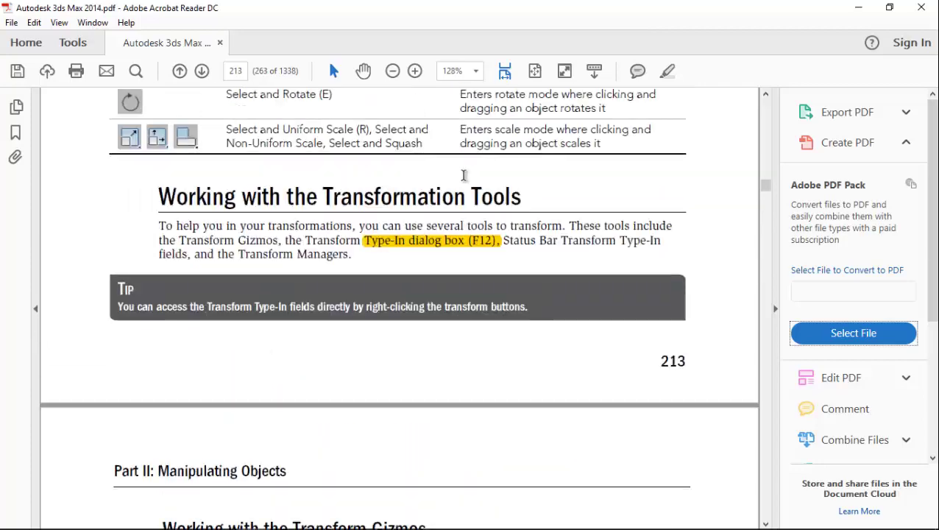
{"action": "left_click", "coordinate": [287, 515]}
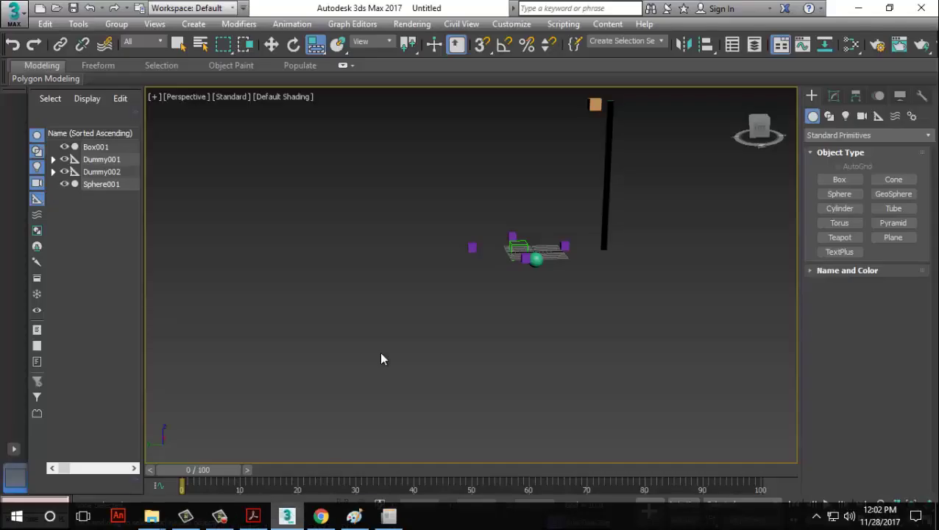
{"action": "key", "text": "F11"}
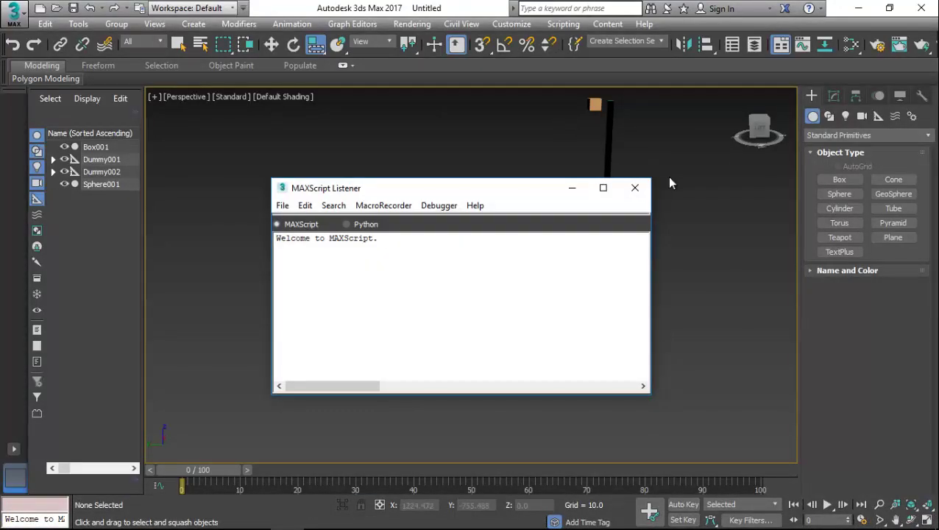
{"action": "left_click", "coordinate": [635, 188]}
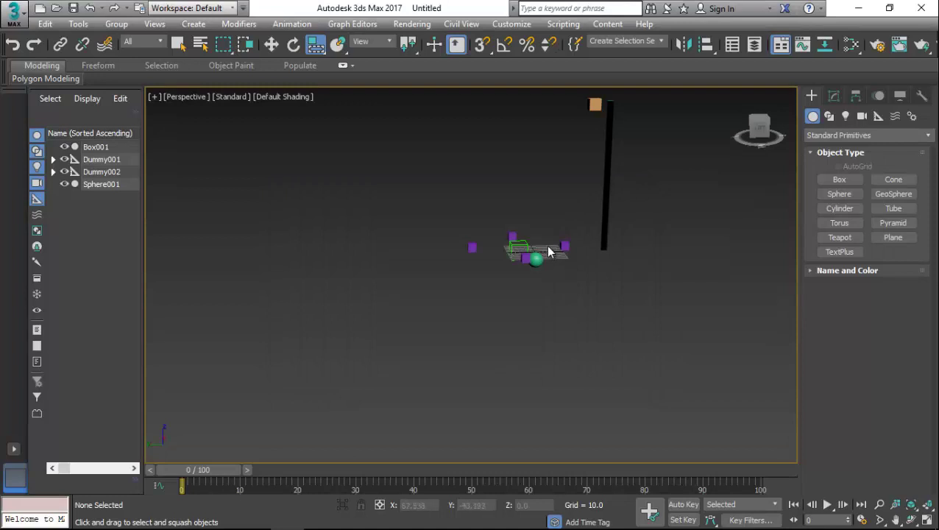
{"action": "mouse_move", "coordinate": [283, 518]}
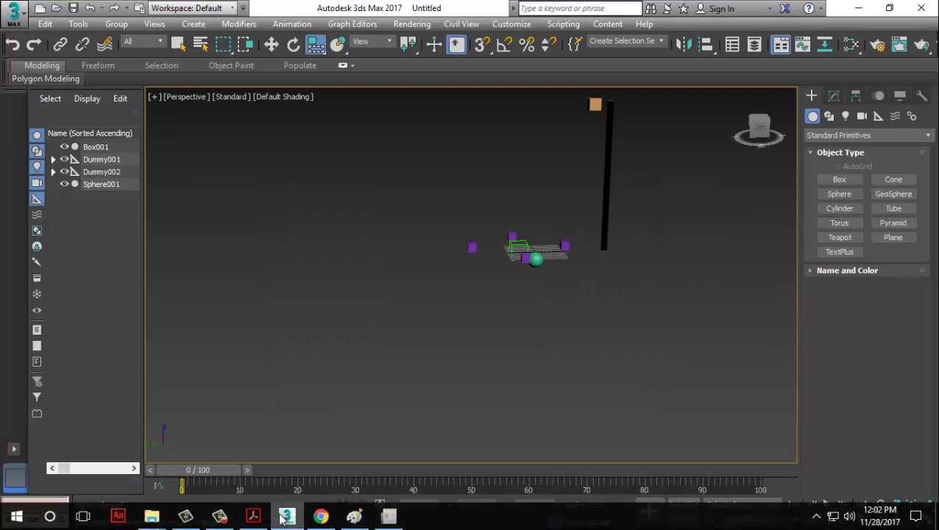
{"action": "left_click", "coordinate": [253, 517]}
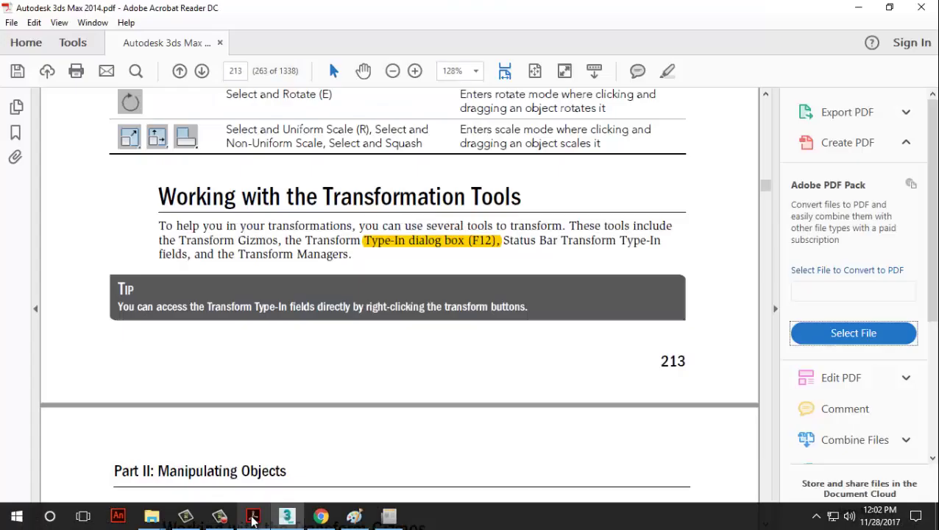
Switch to 3ds Max, select the purple Box008, and open the Scale Transform Type-In dialog, placed clear of the box.
{"action": "left_click", "coordinate": [363, 248]}
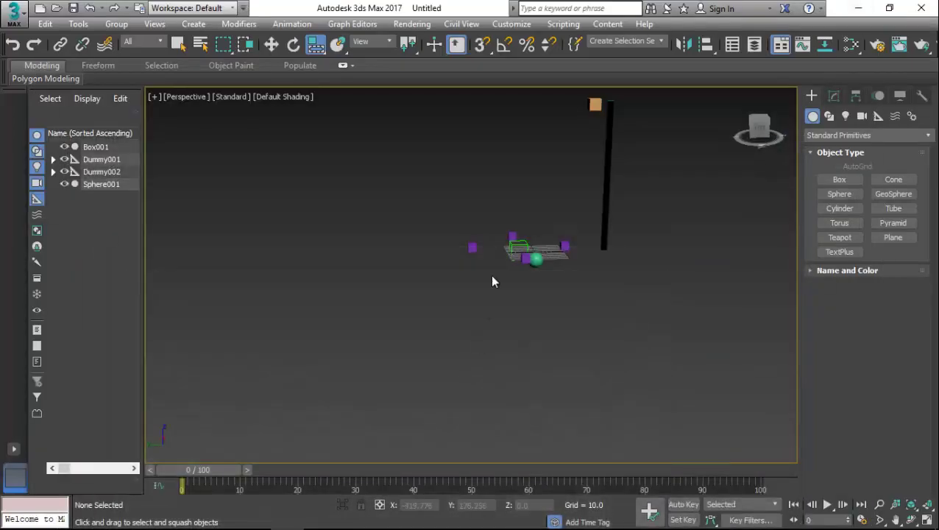
{"action": "left_click", "coordinate": [525, 257]}
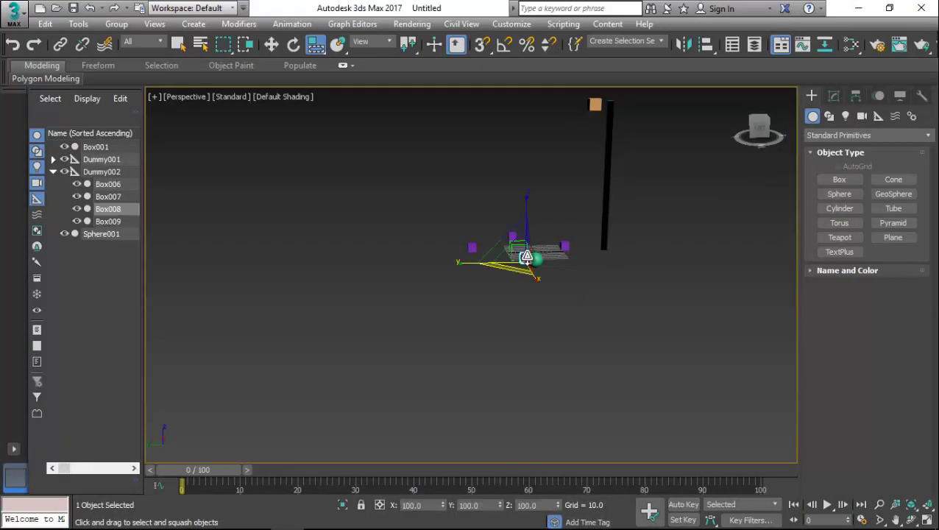
{"action": "key", "text": "F12"}
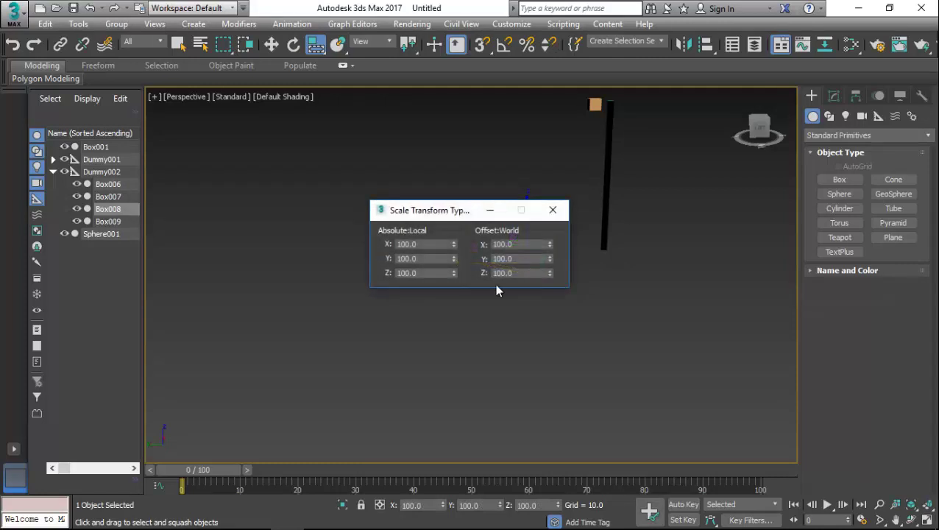
{"action": "left_click_drag", "start_coordinate": [465, 210], "coordinate": [365, 206]}
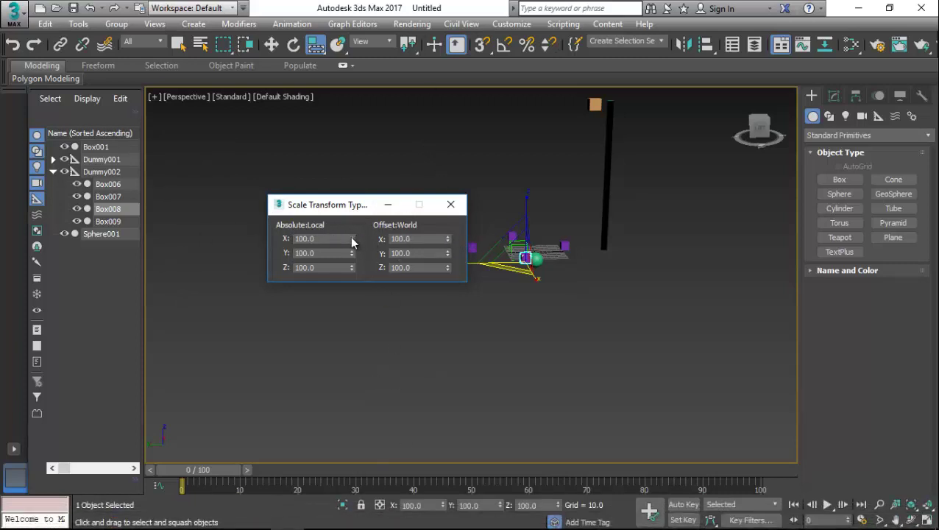
Compare the absolute X, Y and Z scale fields in the dialog with the status bar fields, and close the dialog.
{"action": "left_click_drag", "start_coordinate": [351, 239], "coordinate": [326, 254]}
{"action": "left_click", "coordinate": [329, 267]}
{"action": "scroll", "coordinate": [525, 262], "scroll_direction": "up", "scroll_amount": 8}
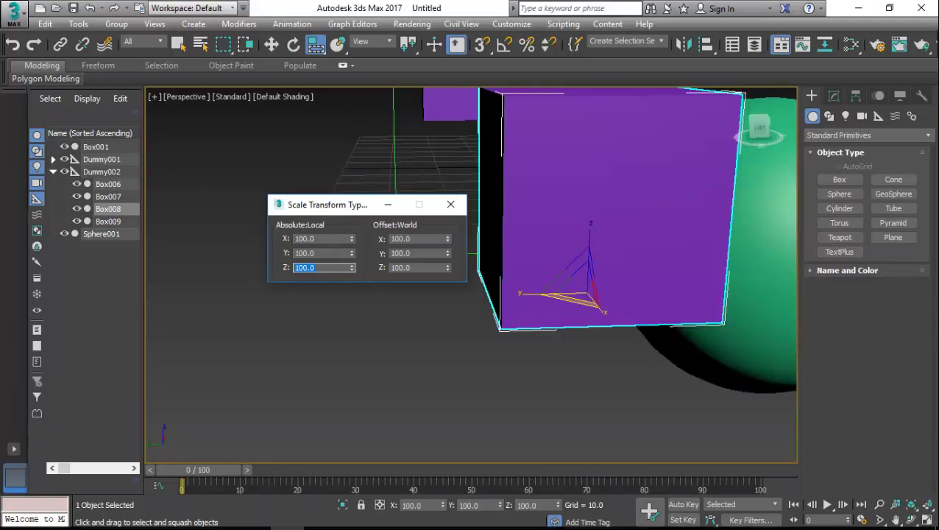
{"action": "left_click", "coordinate": [417, 505]}
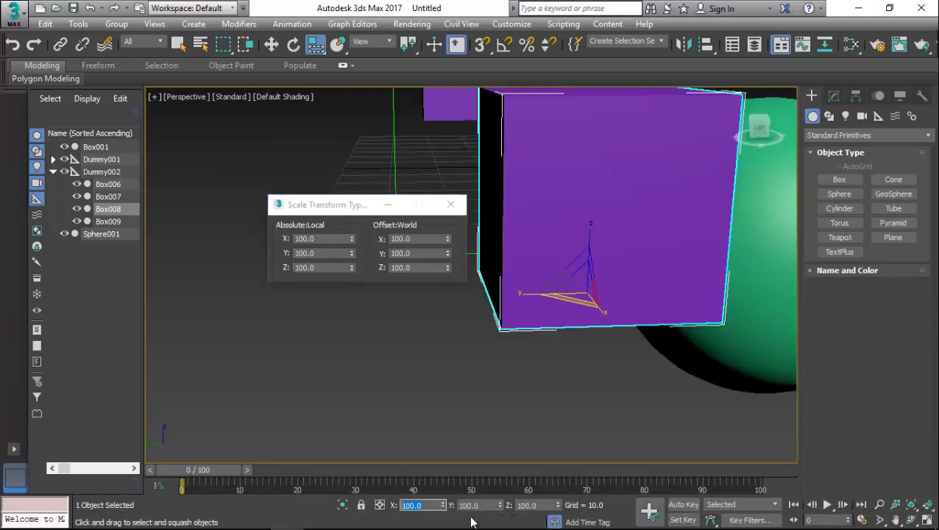
{"action": "key", "text": "Tab"}
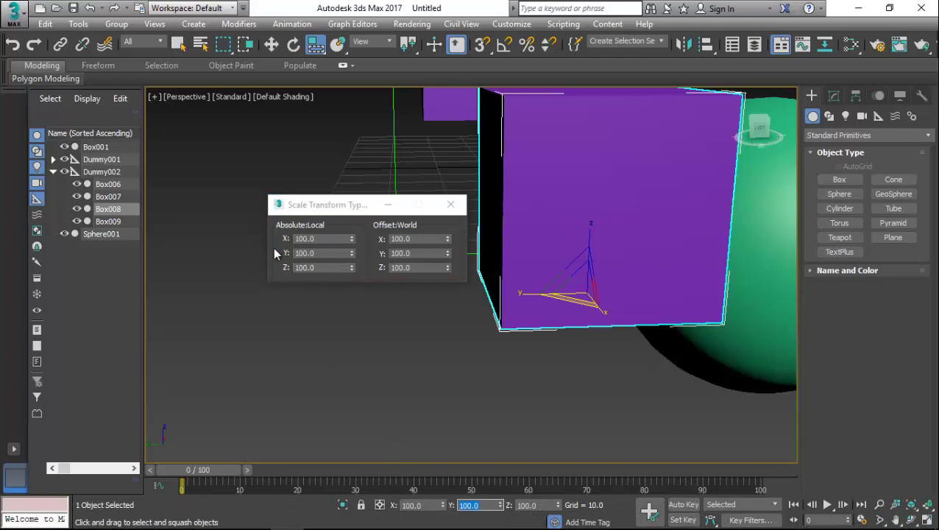
{"action": "left_click", "coordinate": [452, 205]}
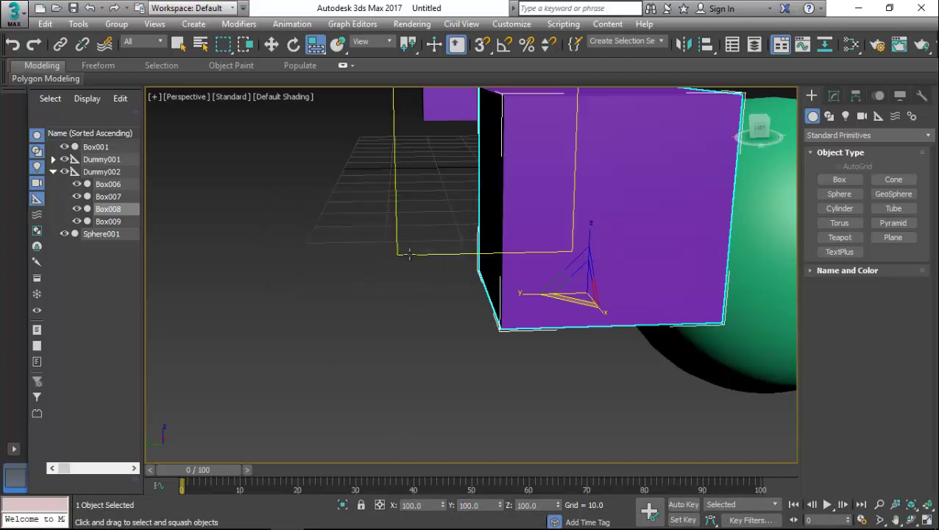
Activate the Move tool, delete Dummy002 with its boxes, and select Sphere001.
{"action": "key", "text": "w"}
{"action": "middle_click_drag", "start_coordinate": [582, 294], "coordinate": [535, 265], "text": "alt"}
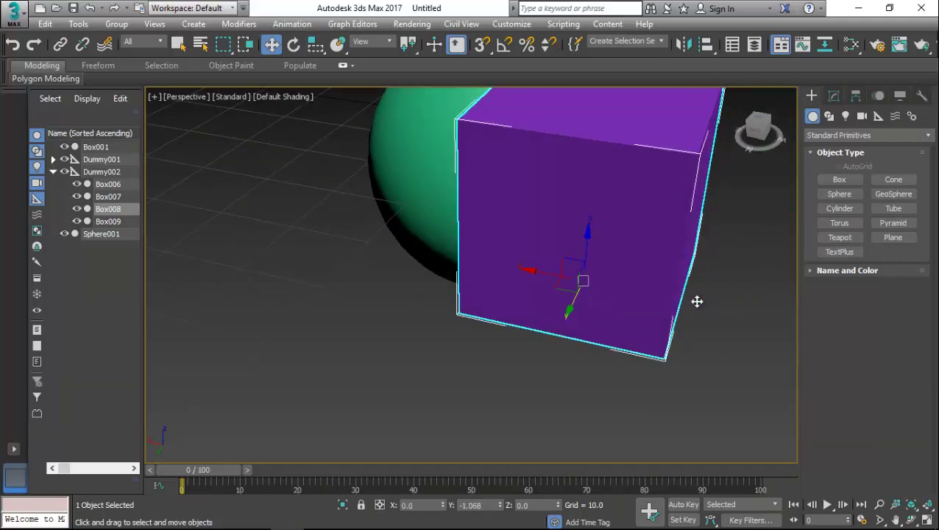
{"action": "scroll", "coordinate": [578, 277], "scroll_direction": "down", "scroll_amount": 6}
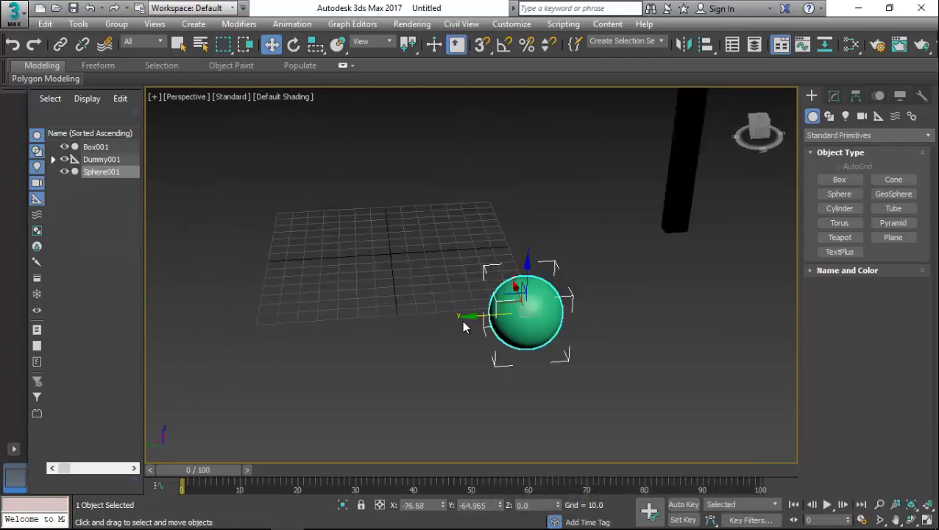
Move Sphere001 along the Y axis to about -36.8 and frame it in the viewport.
{"action": "left_click_drag", "start_coordinate": [465, 324], "coordinate": [310, 321]}
{"action": "scroll", "coordinate": [378, 252], "scroll_direction": "down", "scroll_amount": 5}
{"action": "scroll", "coordinate": [348, 401], "scroll_direction": "down", "scroll_amount": 5}
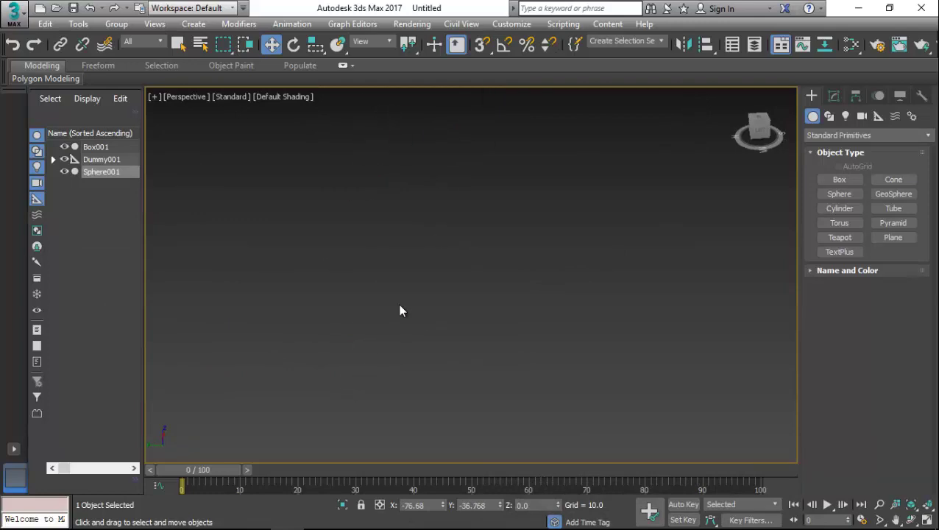
{"action": "key", "text": "z"}
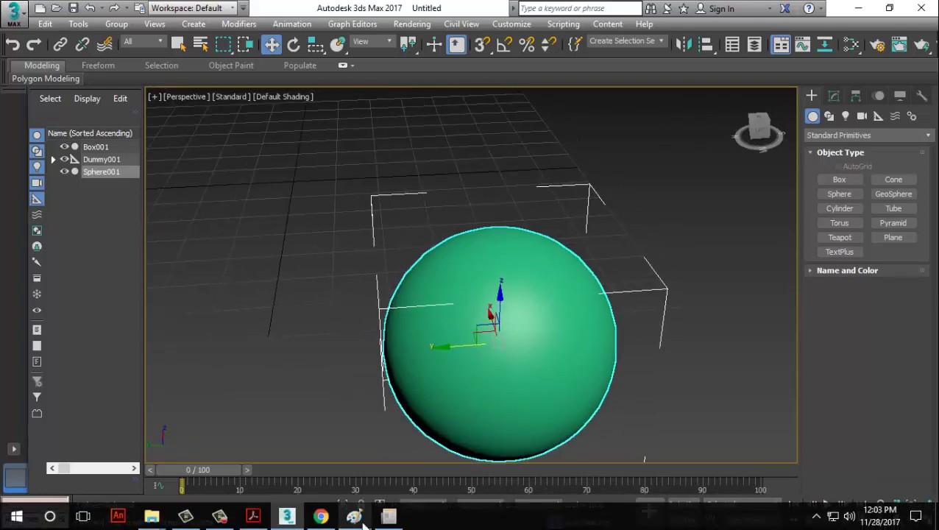
Switch back to the PDF and read the Working with the Transform Gizmos section and Figure 7.2 on page 214.
{"action": "left_click", "coordinate": [253, 516]}
{"action": "scroll", "coordinate": [422, 285], "scroll_direction": "down", "scroll_amount": 5}
{"action": "scroll", "coordinate": [424, 284], "scroll_direction": "down", "scroll_amount": 5}
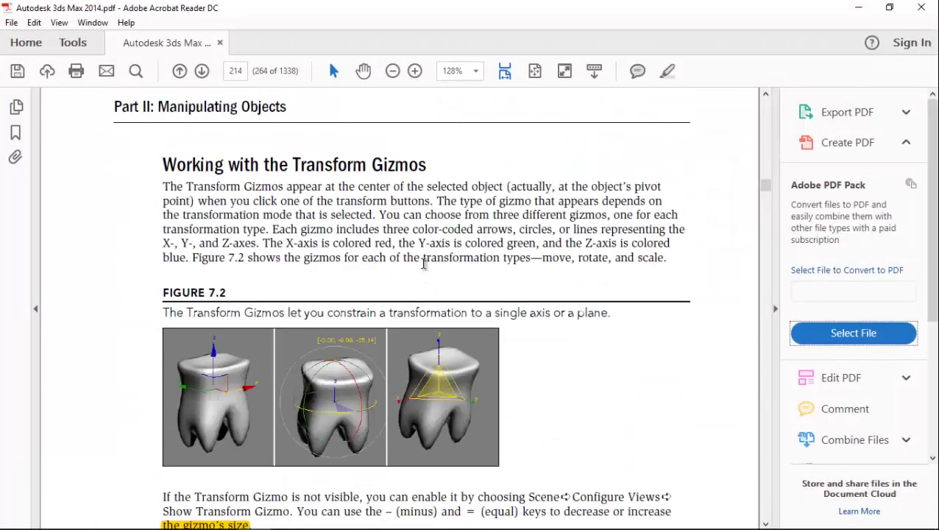
{"action": "left_click_drag", "start_coordinate": [231, 165], "coordinate": [457, 168]}
{"action": "left_click", "coordinate": [277, 258]}
{"action": "scroll", "coordinate": [371, 227], "scroll_direction": "down", "scroll_amount": 1}
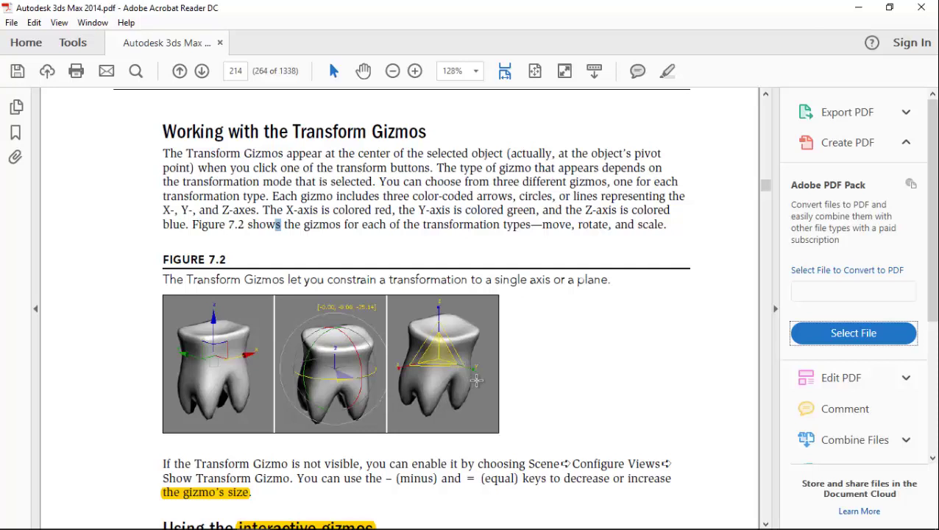
Highlight the sentence part "You can use the – (minus) and = (equal) keys" below Figure 7.2.
{"action": "scroll", "coordinate": [477, 380], "scroll_direction": "down", "scroll_amount": 5}
{"action": "left_click_drag", "start_coordinate": [289, 280], "coordinate": [546, 284]}
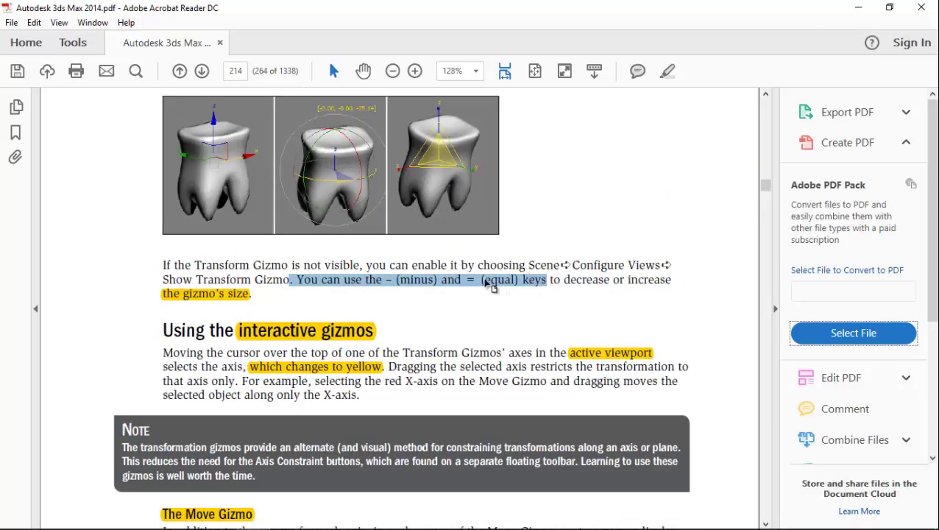
{"action": "right_click", "coordinate": [491, 287]}
{"action": "left_click", "coordinate": [536, 322]}
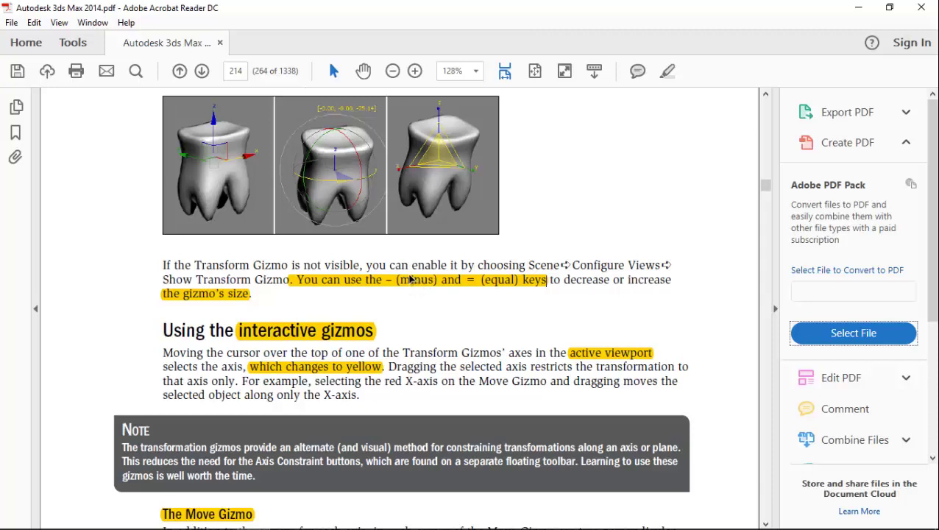
{"action": "scroll", "coordinate": [410, 278], "scroll_direction": "down", "scroll_amount": 1}
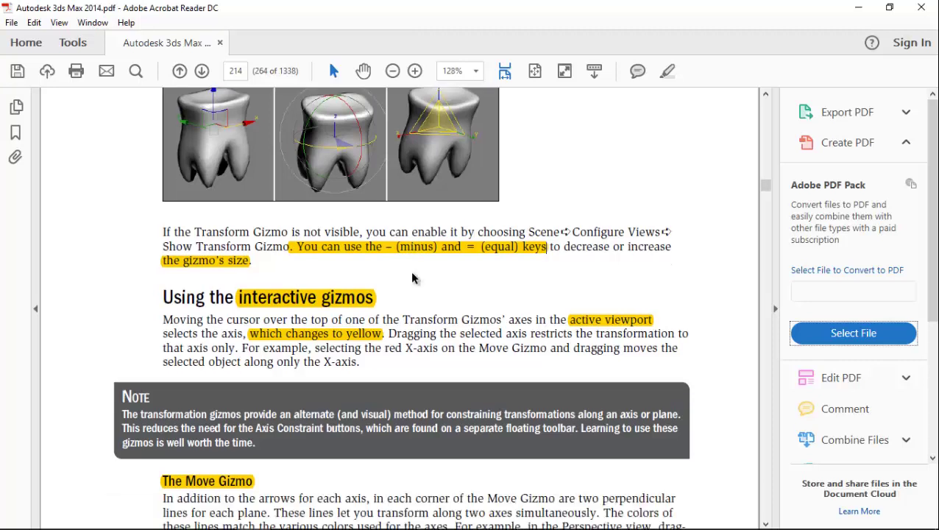
Highlight "You can choose from three different gizmos, one for each transformation type" in the Working with the Transform Gizmos section.
{"action": "scroll", "coordinate": [405, 281], "scroll_direction": "up", "scroll_amount": 6}
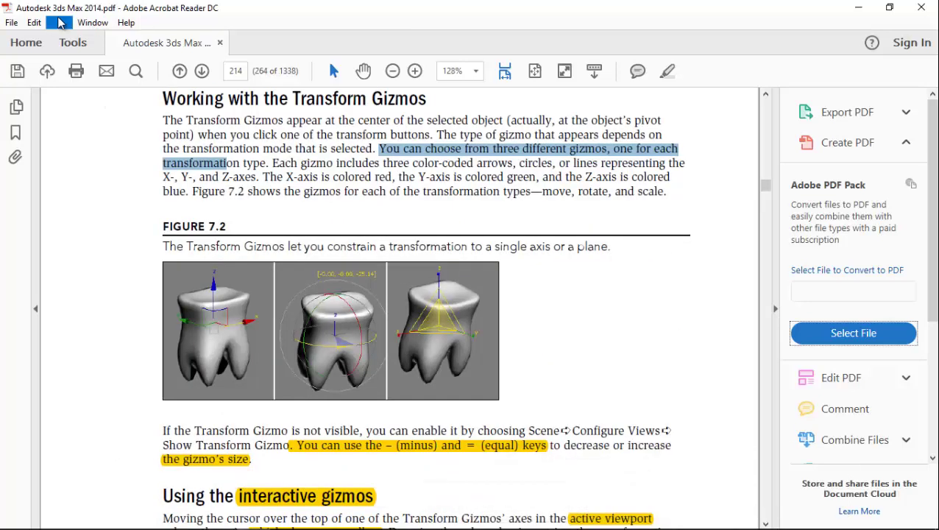
{"action": "left_click", "coordinate": [384, 149]}
{"action": "left_click_drag", "start_coordinate": [384, 149], "coordinate": [258, 161]}
{"action": "right_click", "coordinate": [249, 164]}
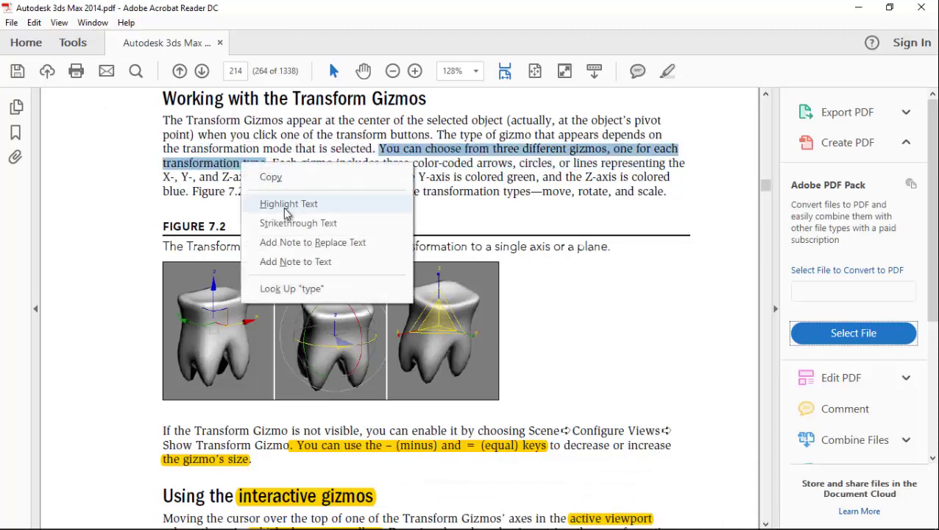
{"action": "left_click", "coordinate": [287, 204]}
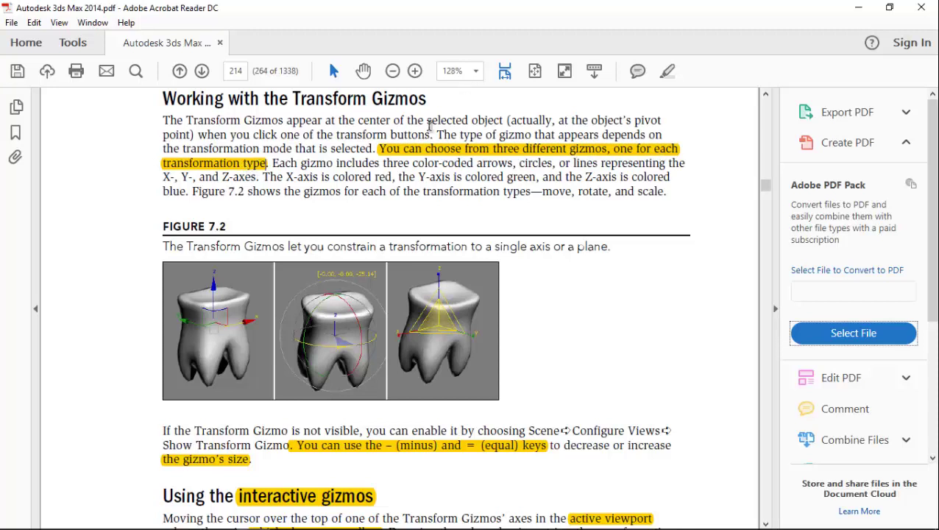
Highlight the passage from "The X-axis is colored red" through "blue. Figure" in the same paragraph.
{"action": "scroll", "coordinate": [364, 160], "scroll_direction": "down", "scroll_amount": 1}
{"action": "left_click_drag", "start_coordinate": [261, 144], "coordinate": [186, 167]}
{"action": "right_click", "coordinate": [185, 166]}
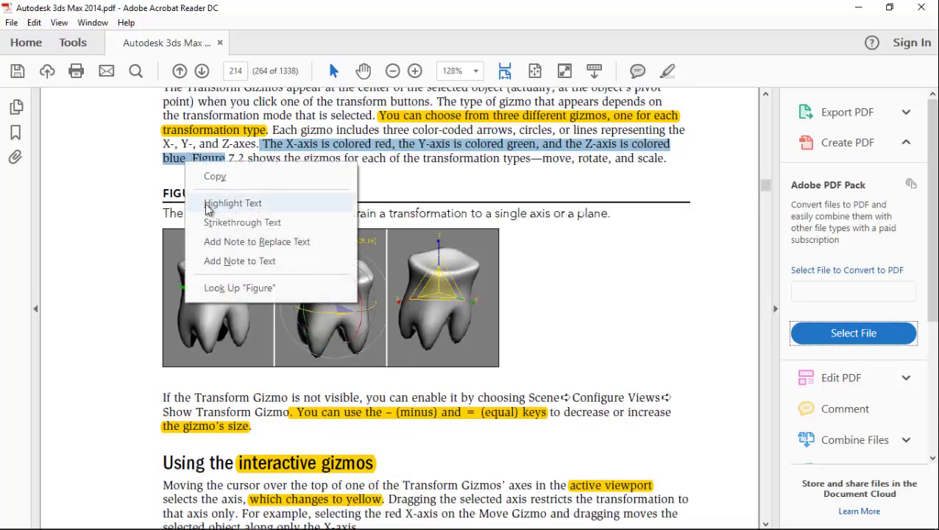
{"action": "left_click", "coordinate": [221, 202]}
Highlight the words "move, rotate, and scale" at the end of the transform gizmos paragraph.
{"action": "scroll", "coordinate": [382, 275], "scroll_direction": "down", "scroll_amount": 1}
{"action": "scroll", "coordinate": [382, 275], "scroll_direction": "up", "scroll_amount": 2}
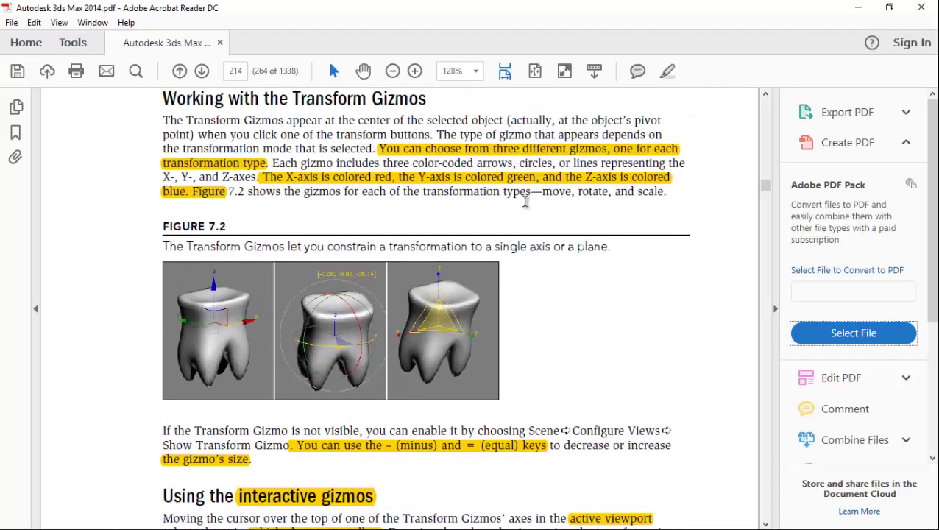
{"action": "left_click_drag", "start_coordinate": [530, 193], "coordinate": [667, 193]}
{"action": "right_click", "coordinate": [622, 203]}
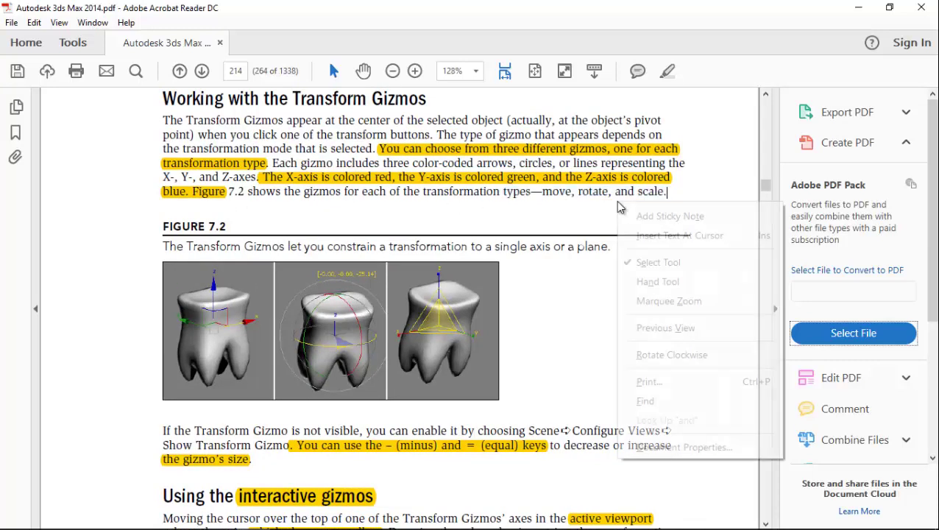
{"action": "left_click", "coordinate": [557, 201]}
{"action": "left_click_drag", "start_coordinate": [545, 193], "coordinate": [665, 194]}
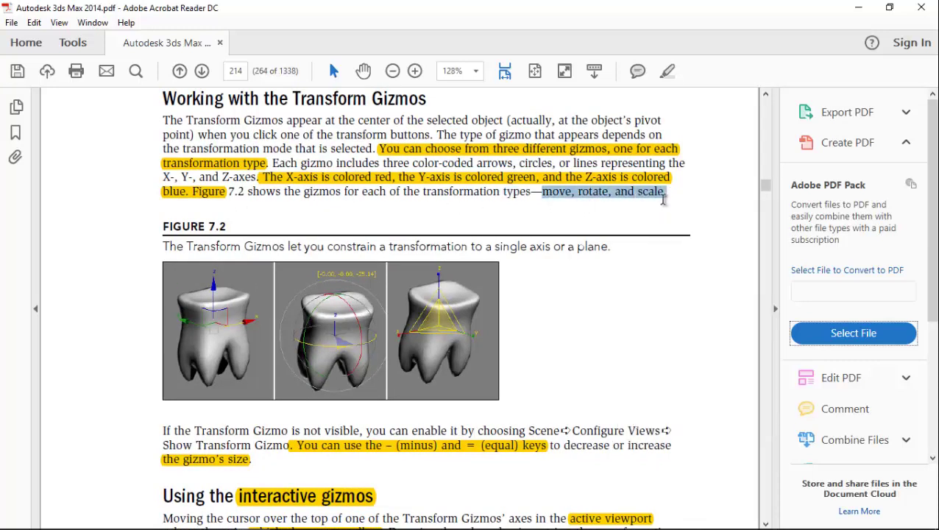
{"action": "right_click", "coordinate": [622, 202]}
{"action": "left_click", "coordinate": [641, 236]}
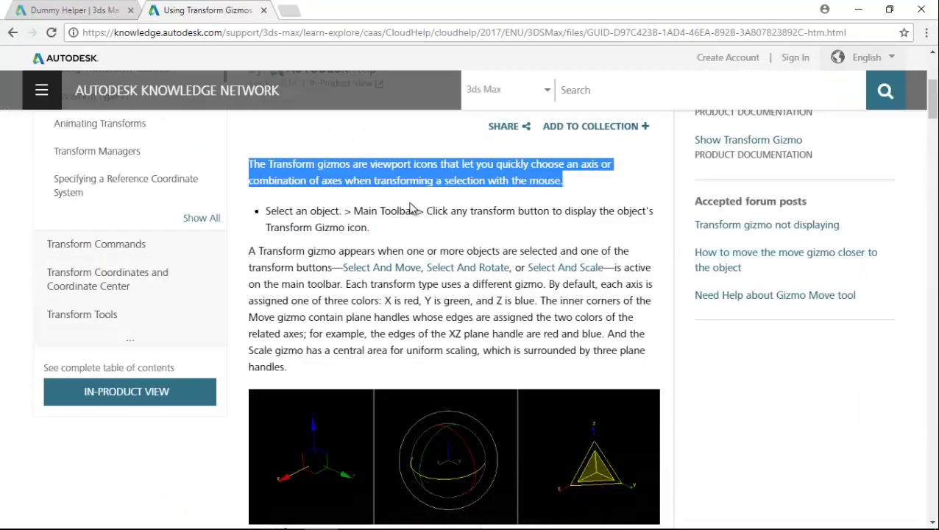
Review the transform gizmo introduction on the Autodesk help page, and return to the PDF's interactive gizmos and Move Gizmo sections.
{"action": "left_click", "coordinate": [441, 206]}
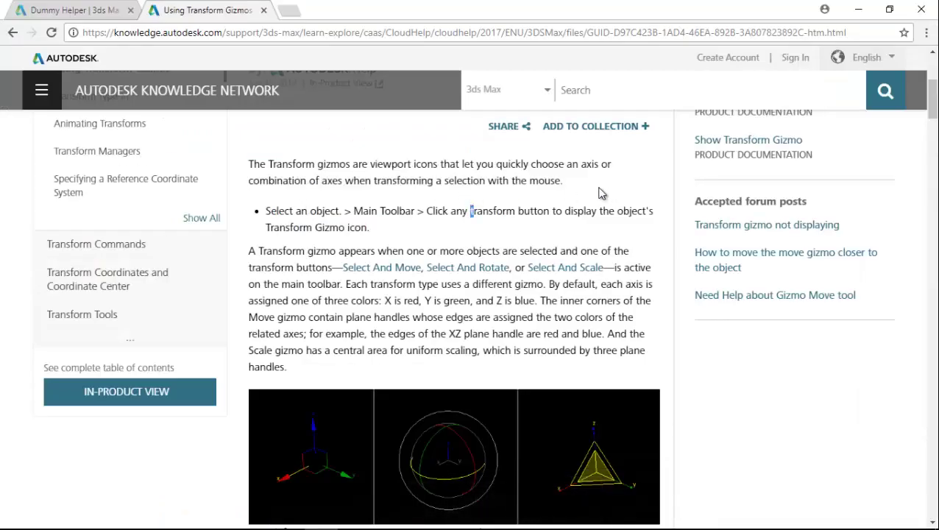
{"action": "left_click_drag", "start_coordinate": [574, 188], "coordinate": [243, 168]}
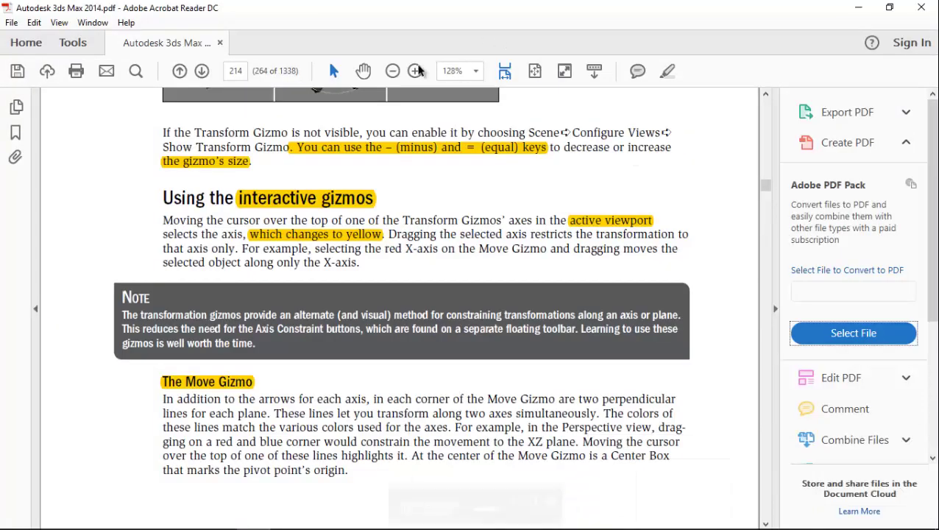
{"action": "scroll", "coordinate": [394, 343], "scroll_direction": "down", "scroll_amount": 3}
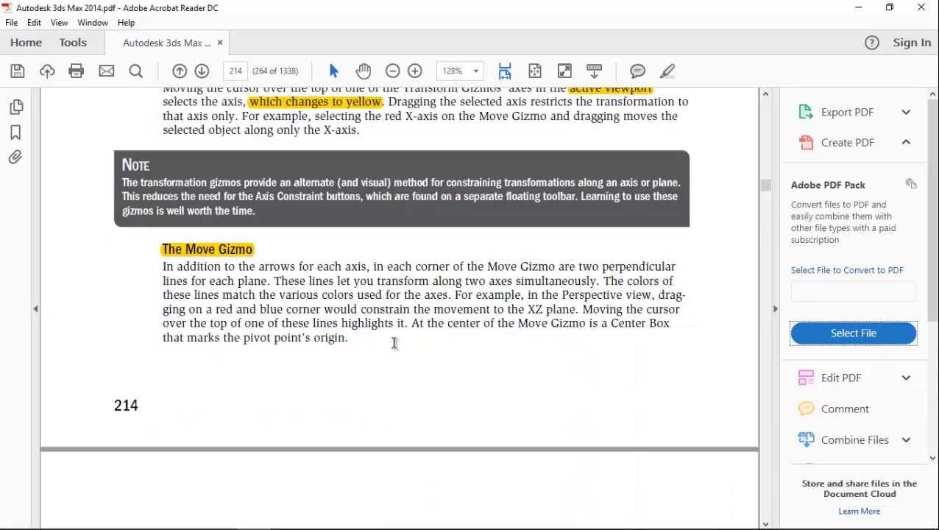
{"action": "scroll", "coordinate": [395, 343], "scroll_direction": "up", "scroll_amount": 2}
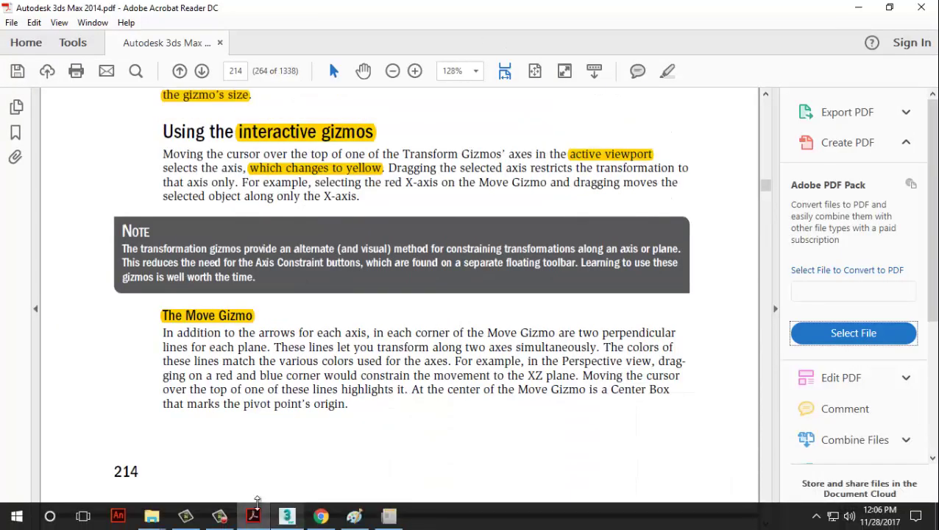
Switch to 3ds Max and change the maximized Perspective view to the four-viewport layout with the Left viewport active.
{"action": "left_click", "coordinate": [297, 515]}
{"action": "right_click", "coordinate": [217, 181]}
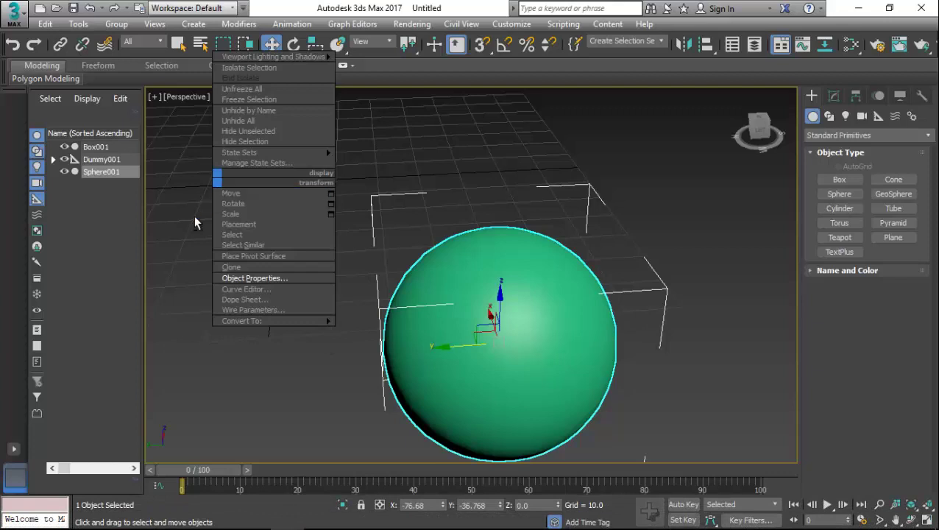
{"action": "key", "text": "alt+w"}
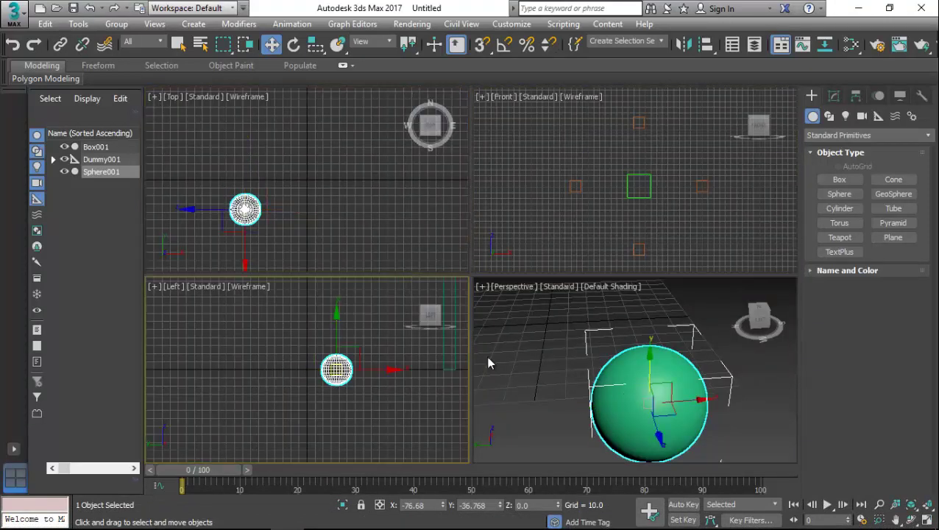
{"action": "right_click", "coordinate": [361, 389]}
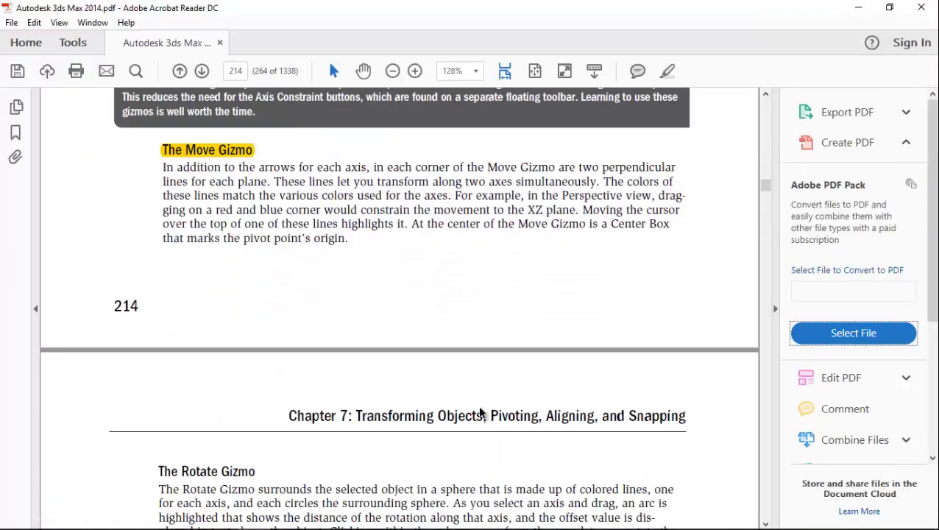
Skim the PDF from the Rotate and Scale Gizmo sections to Using the Status Bar Type-In fields on page 217.
{"action": "scroll", "coordinate": [478, 409], "scroll_direction": "down", "scroll_amount": 5}
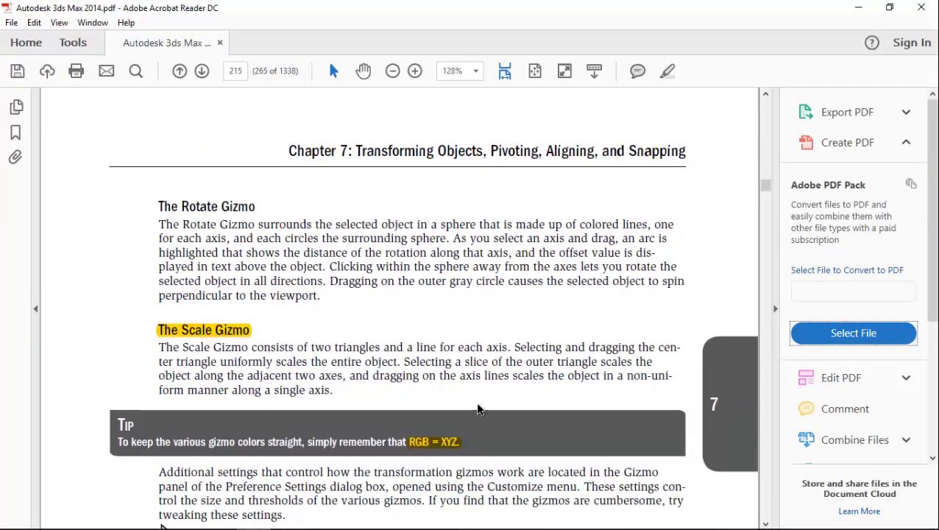
{"action": "scroll", "coordinate": [485, 416], "scroll_direction": "down", "scroll_amount": 3}
{"action": "scroll", "coordinate": [353, 280], "scroll_direction": "up", "scroll_amount": 2}
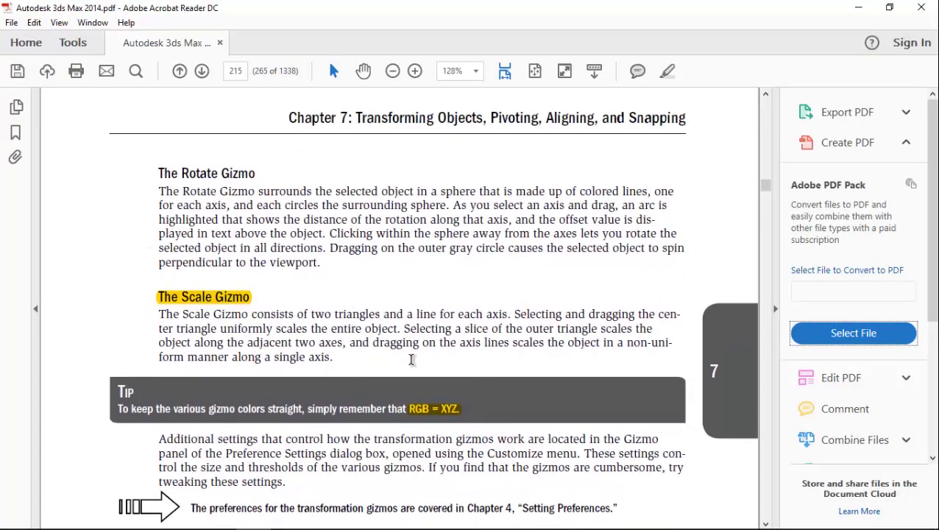
{"action": "scroll", "coordinate": [412, 359], "scroll_direction": "down", "scroll_amount": 12}
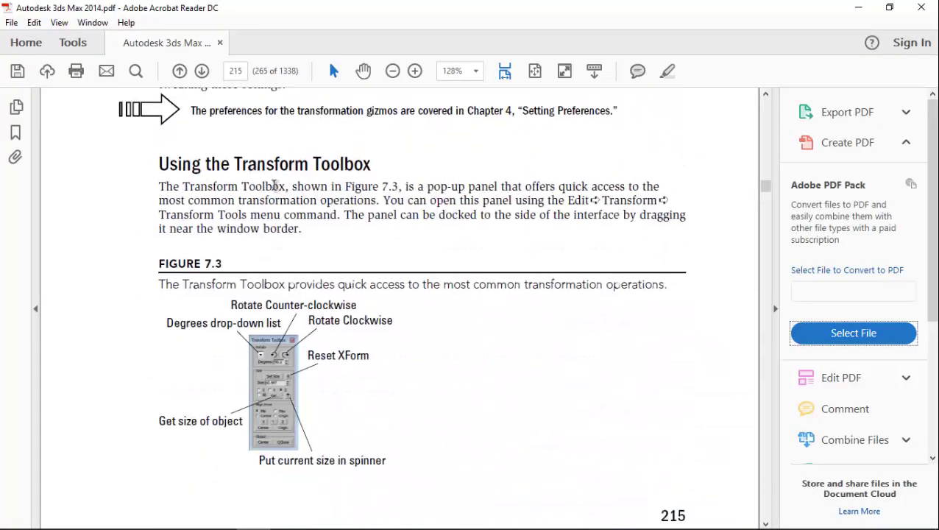
{"action": "scroll", "coordinate": [408, 236], "scroll_direction": "down", "scroll_amount": 16}
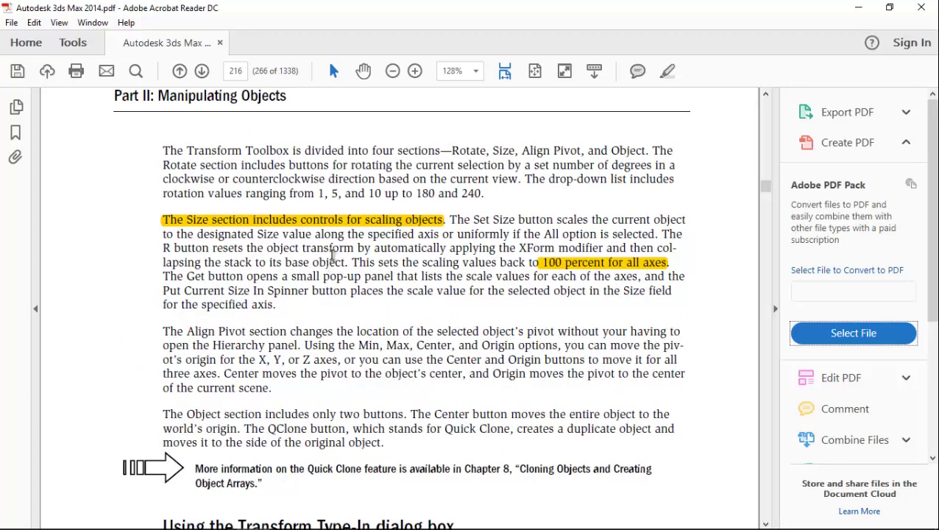
{"action": "scroll", "coordinate": [333, 258], "scroll_direction": "down", "scroll_amount": 3}
{"action": "scroll", "coordinate": [333, 252], "scroll_direction": "down", "scroll_amount": 4}
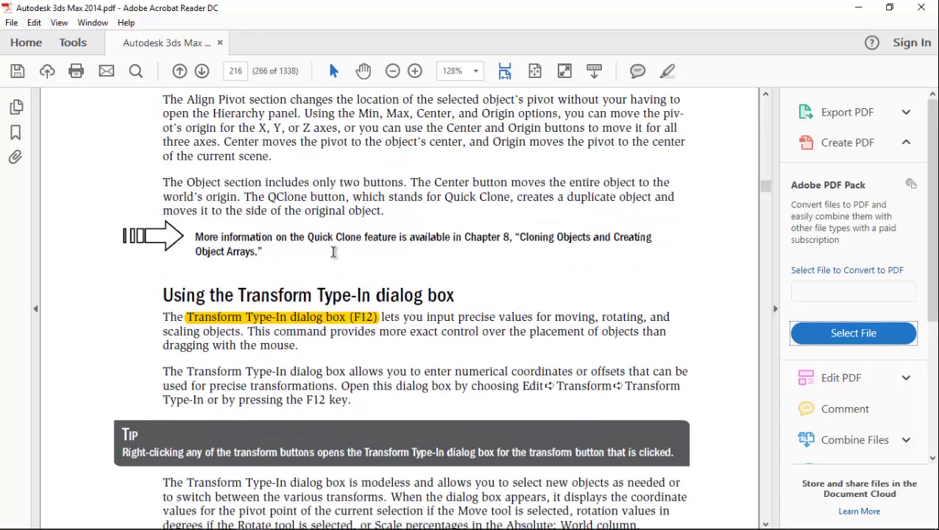
{"action": "scroll", "coordinate": [333, 252], "scroll_direction": "down", "scroll_amount": 18}
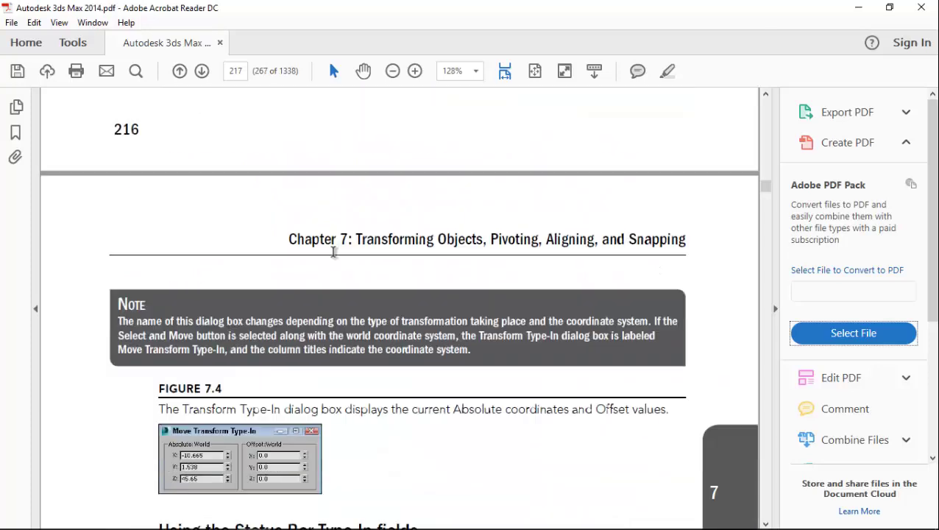
{"action": "scroll", "coordinate": [333, 251], "scroll_direction": "down", "scroll_amount": 8}
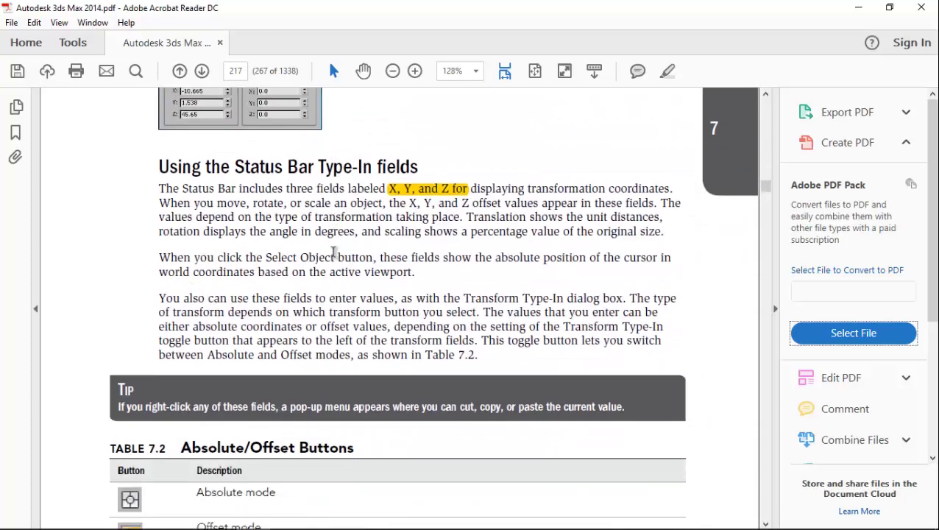
Highlight "Status Bar Type-In fields" in the section heading on page 217.
{"action": "left_click_drag", "start_coordinate": [232, 168], "coordinate": [407, 149]}
{"action": "right_click", "coordinate": [340, 166]}
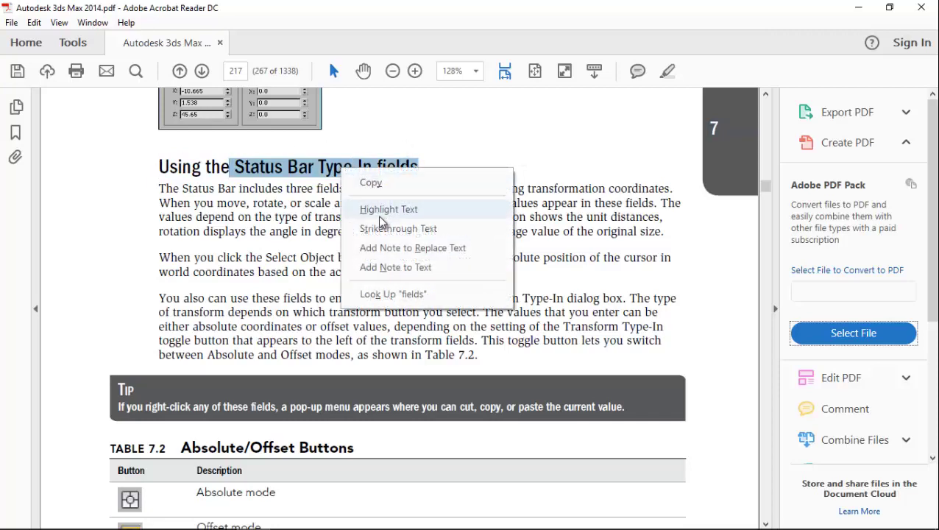
{"action": "left_click", "coordinate": [378, 212]}
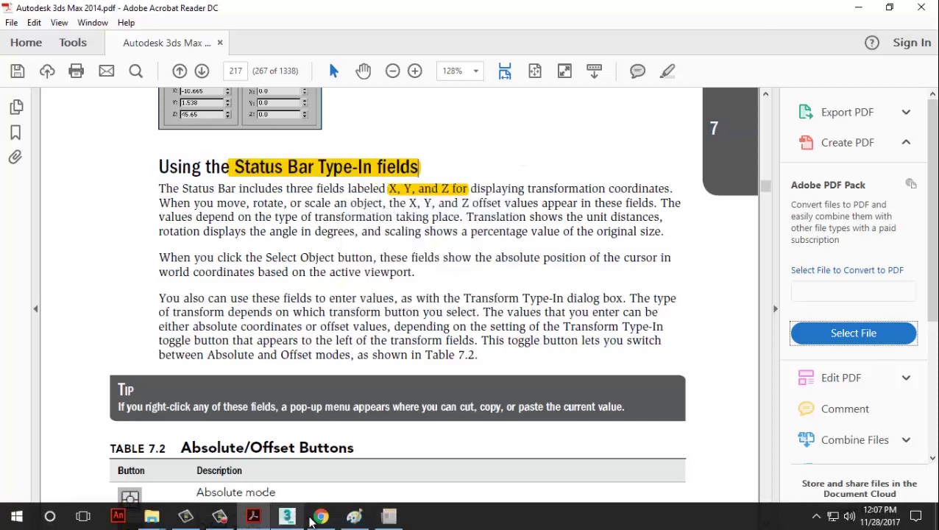
Switch to 3ds Max and step through Sphere001's X, Y and Z coordinate fields in the status bar.
{"action": "left_click", "coordinate": [288, 518]}
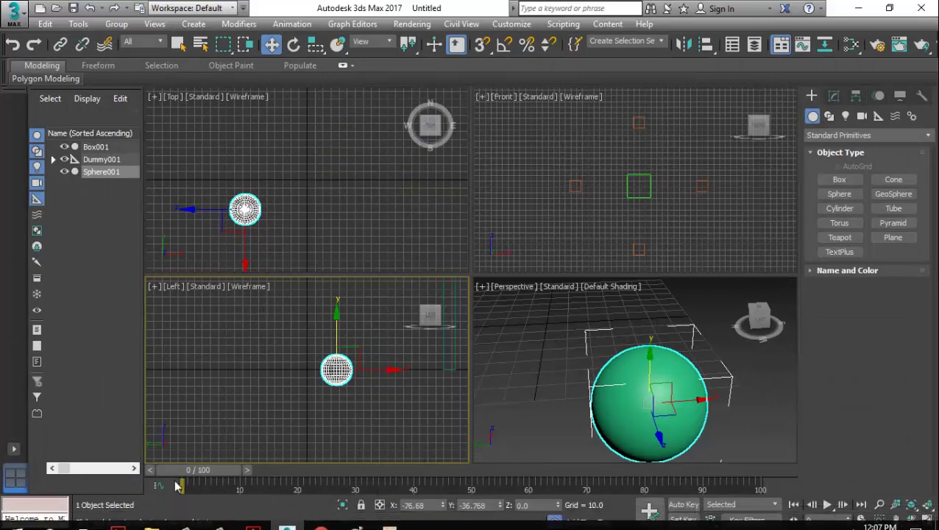
{"action": "left_click", "coordinate": [431, 502]}
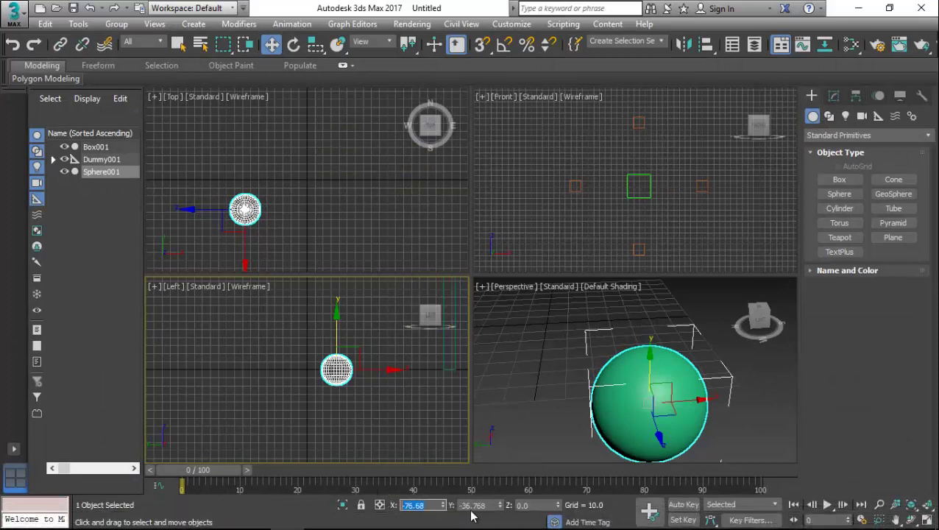
{"action": "key", "text": "Tab"}
{"action": "key", "text": "Tab"}
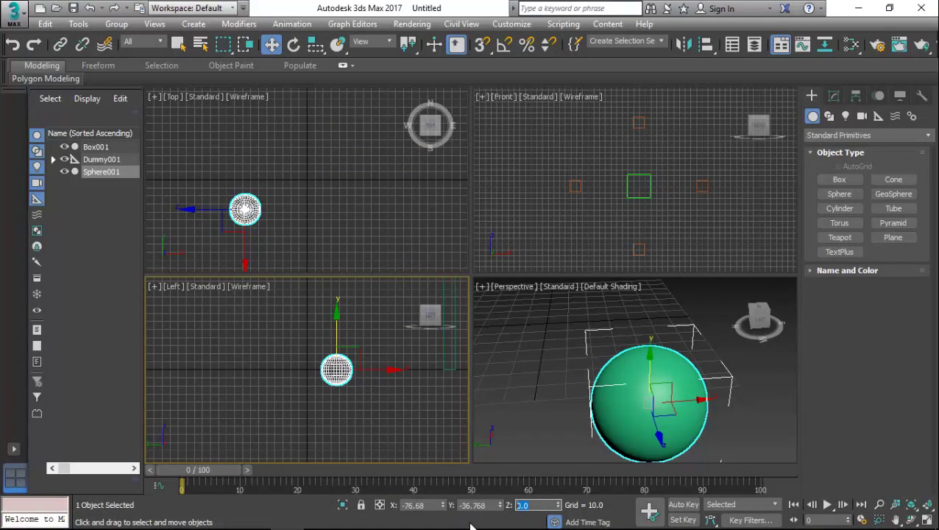
{"action": "left_click", "coordinate": [403, 505]}
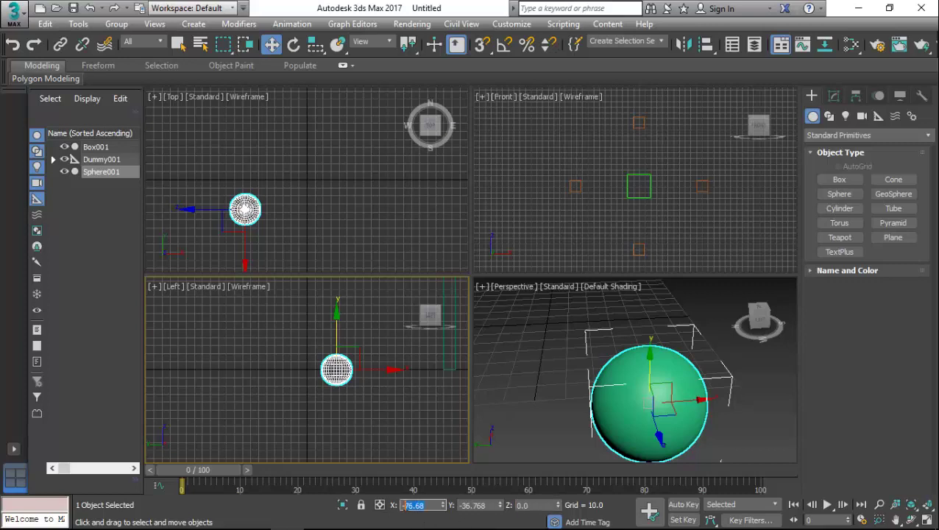
Set Sphere001's absolute Y position to 100 and bring it into view in the Perspective viewport.
{"action": "left_click", "coordinate": [490, 505]}
{"action": "key", "text": "Tab"}
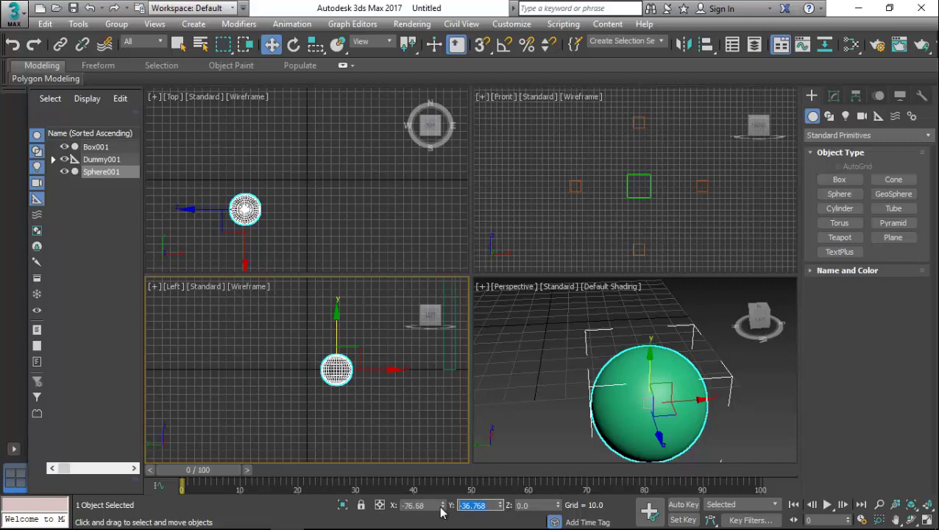
{"action": "type", "text": "100"}
{"action": "key", "text": "Return"}
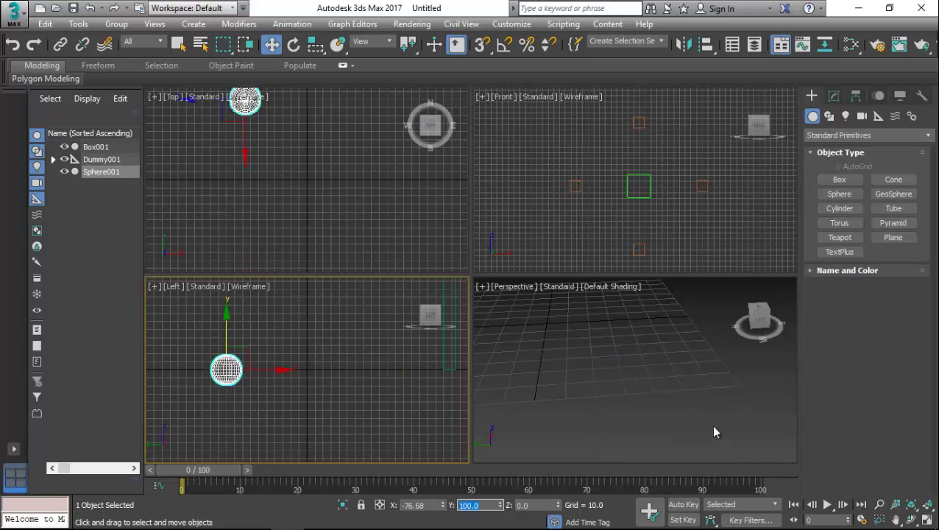
{"action": "middle_click_drag", "start_coordinate": [714, 432], "coordinate": [595, 402], "text": "alt"}
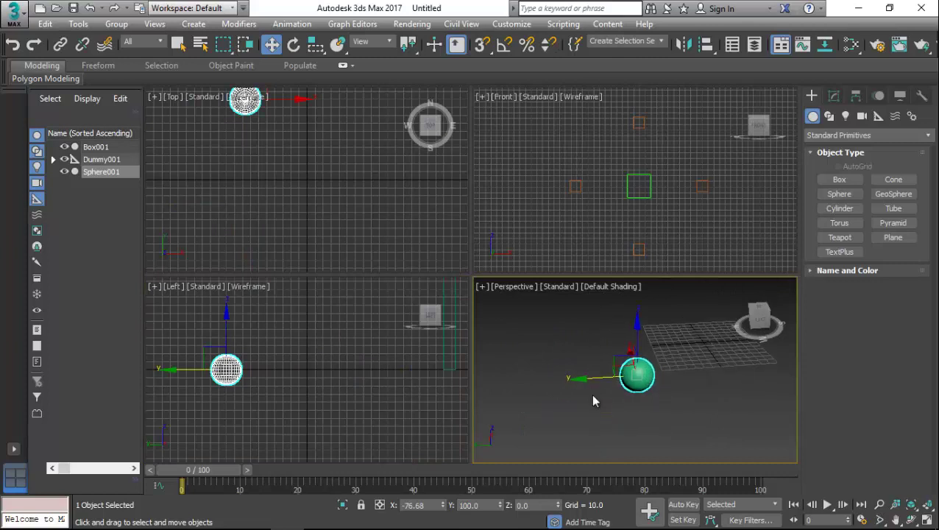
Toggle the status bar coordinate entry to Offset mode and back to Absolute, and set Sphere001's X, Y and Z position to 0.
{"action": "left_click", "coordinate": [381, 505]}
{"action": "left_click", "coordinate": [380, 506]}
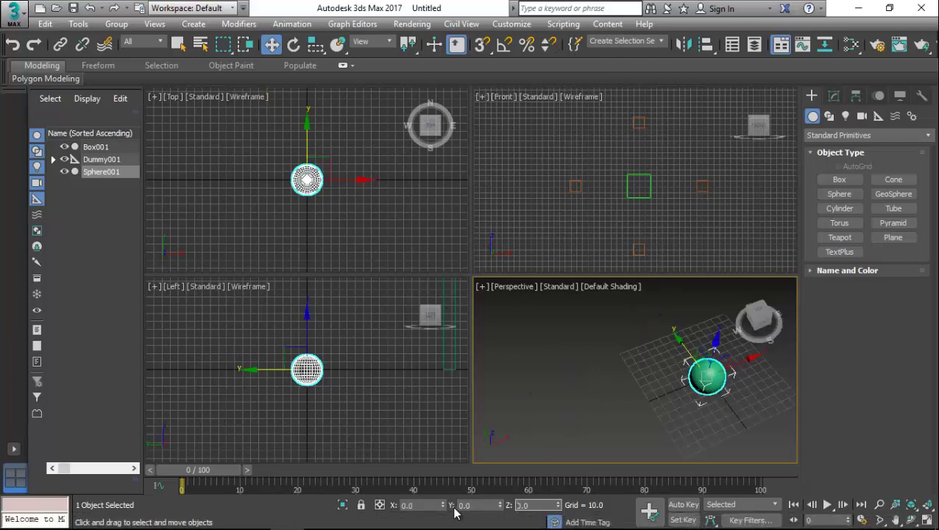
Bring Sphere001 into view in the Perspective viewport, maximize that viewport and orbit around the sphere.
{"action": "middle_click_drag", "start_coordinate": [726, 418], "coordinate": [578, 333]}
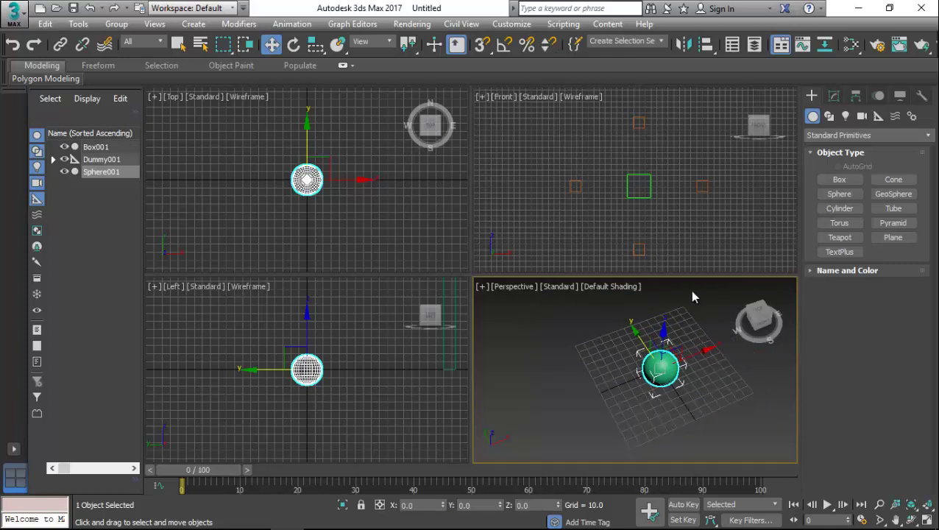
{"action": "middle_click_drag", "start_coordinate": [669, 372], "coordinate": [681, 353], "text": "alt"}
{"action": "key", "text": "alt+w"}
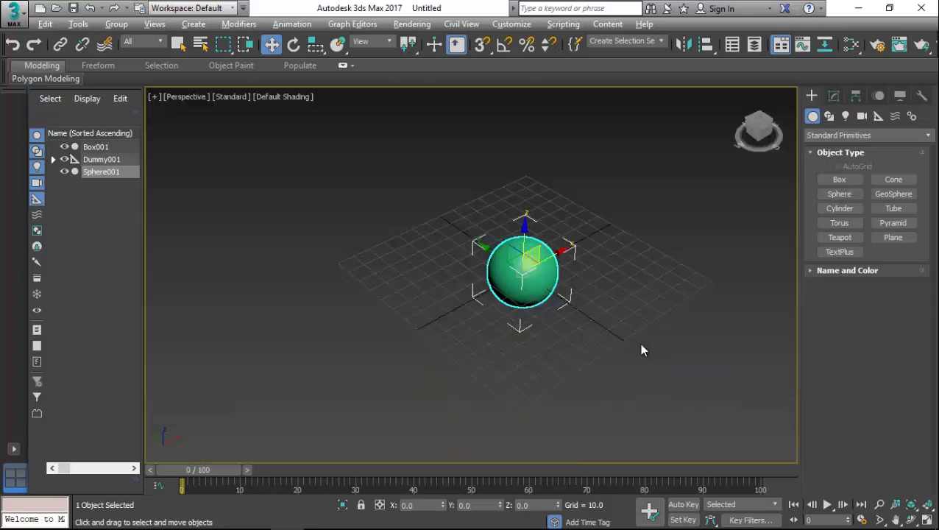
{"action": "mouse_move", "coordinate": [577, 289]}
{"action": "middle_mouse_down", "text": "alt"}
{"action": "mouse_move", "coordinate": [629, 202]}
{"action": "mouse_move", "coordinate": [643, 373]}
{"action": "mouse_move", "coordinate": [464, 263]}
{"action": "mouse_move", "coordinate": [505, 266]}
{"action": "mouse_move", "coordinate": [530, 201]}
{"action": "mouse_move", "coordinate": [587, 304]}
{"action": "middle_mouse_up", "text": "alt"}
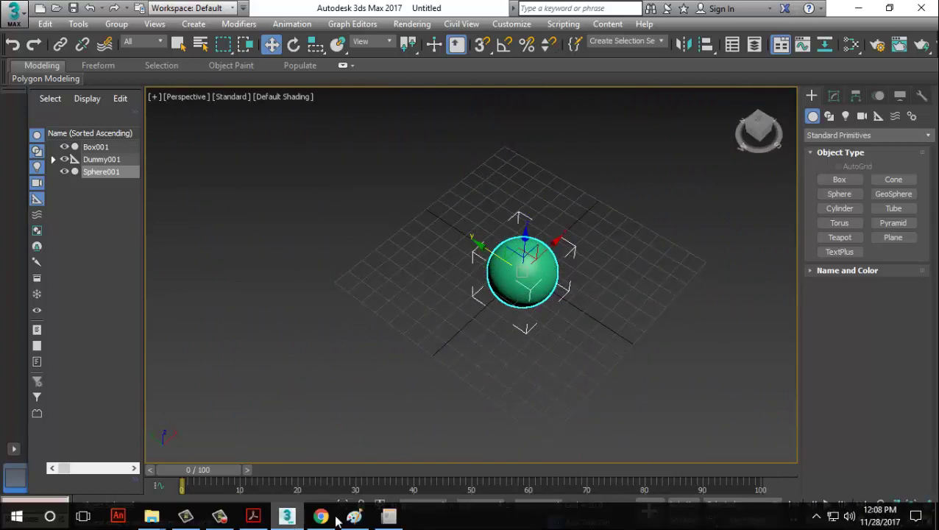
Switch to the 3ds Max 2014 PDF and read the Transform Managers section on pages 217 and 218.
{"action": "left_click", "coordinate": [252, 519]}
{"action": "scroll", "coordinate": [210, 274], "scroll_direction": "up", "scroll_amount": 1}
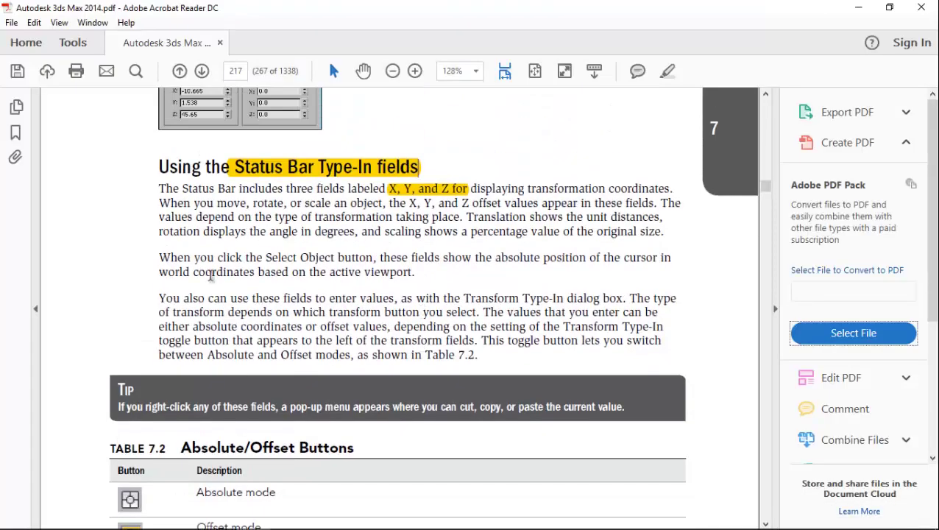
{"action": "scroll", "coordinate": [348, 270], "scroll_direction": "down", "scroll_amount": 4}
{"action": "scroll", "coordinate": [349, 198], "scroll_direction": "down", "scroll_amount": 1}
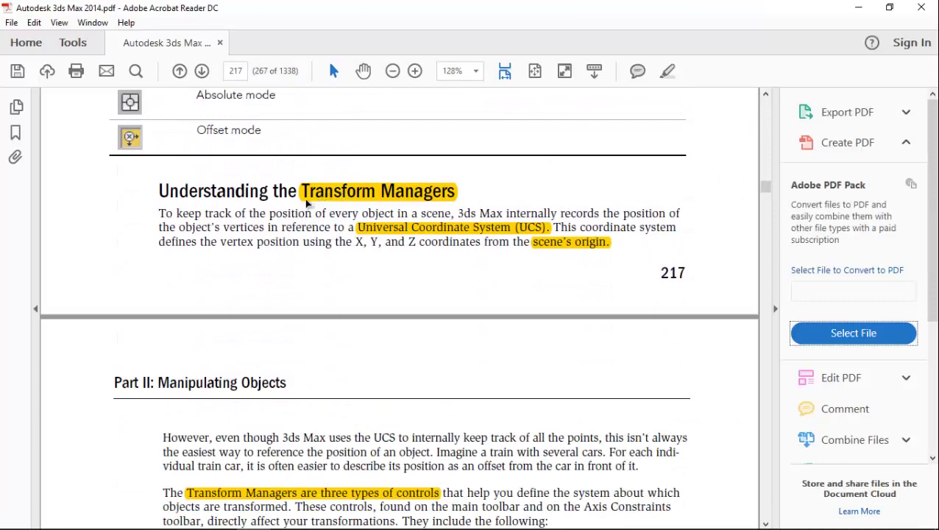
{"action": "scroll", "coordinate": [467, 237], "scroll_direction": "down", "scroll_amount": 2}
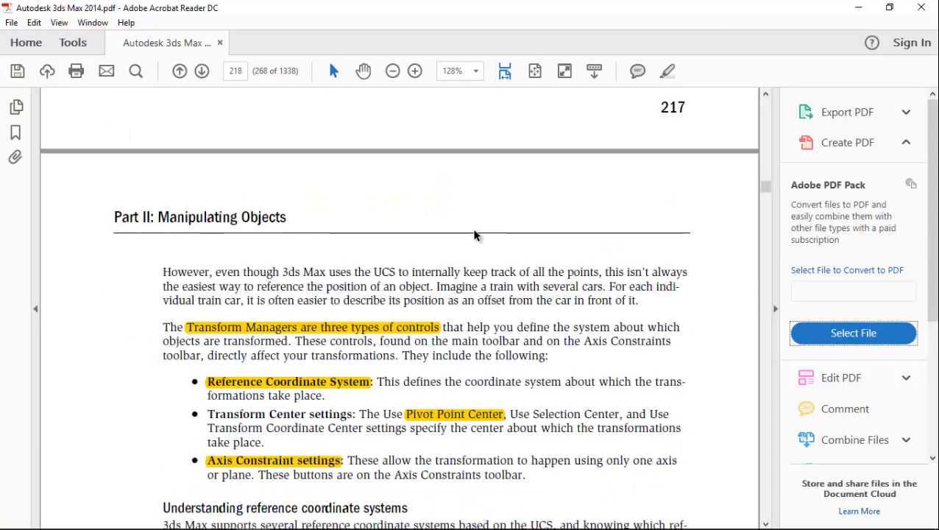
{"action": "scroll", "coordinate": [403, 241], "scroll_direction": "down", "scroll_amount": 2}
{"action": "scroll", "coordinate": [287, 219], "scroll_direction": "down", "scroll_amount": 1}
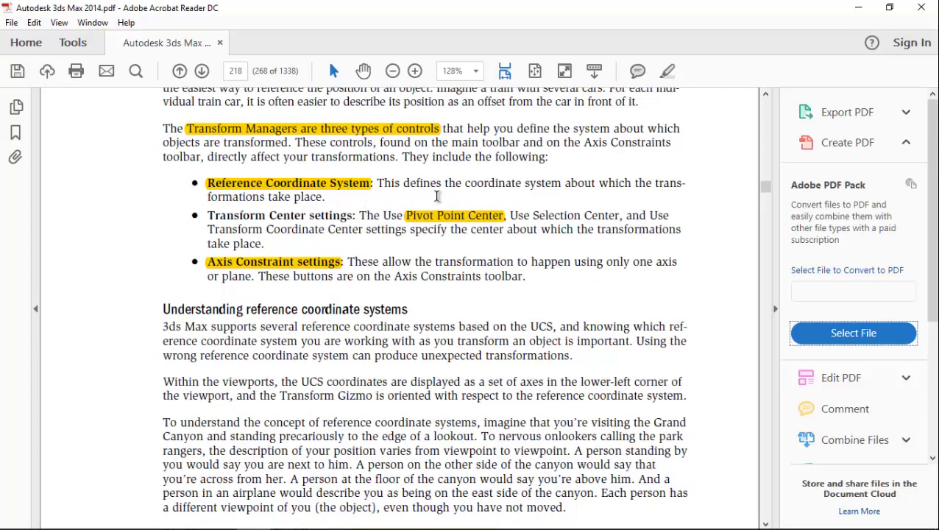
Read the Reference Coordinate System definition and the list of coordinate systems on pages 218 and 219.
{"action": "left_click_drag", "start_coordinate": [264, 196], "coordinate": [334, 190]}
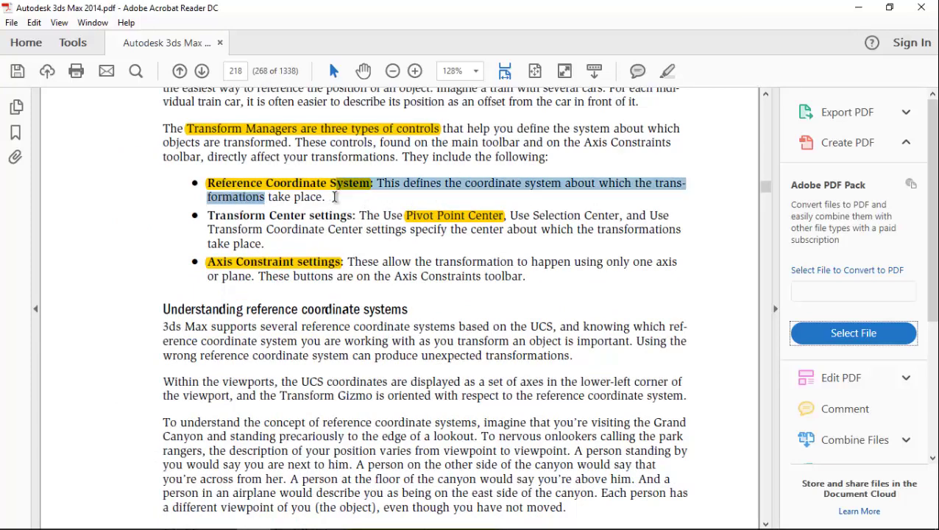
{"action": "left_click", "coordinate": [421, 212]}
{"action": "scroll", "coordinate": [419, 218], "scroll_direction": "down", "scroll_amount": 5}
{"action": "scroll", "coordinate": [419, 217], "scroll_direction": "up", "scroll_amount": 2}
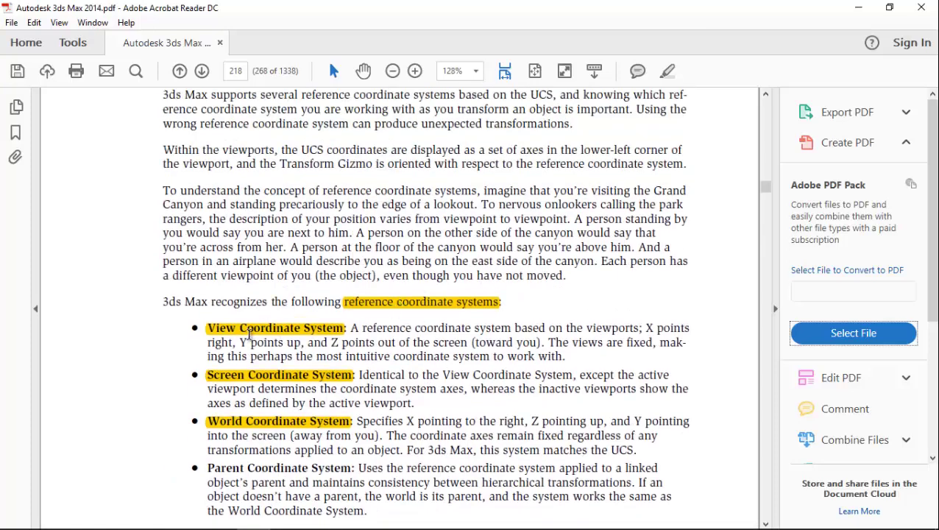
{"action": "scroll", "coordinate": [269, 426], "scroll_direction": "down", "scroll_amount": 6}
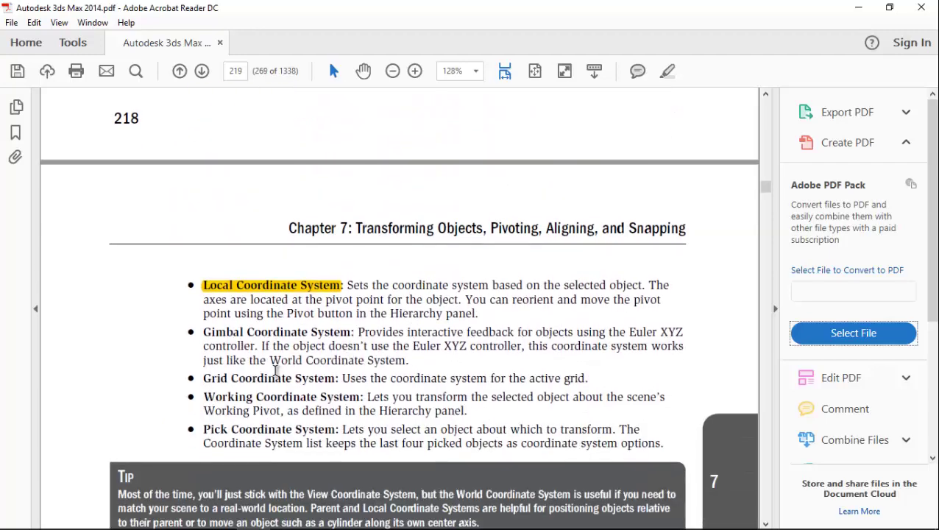
{"action": "scroll", "coordinate": [273, 373], "scroll_direction": "up", "scroll_amount": 6}
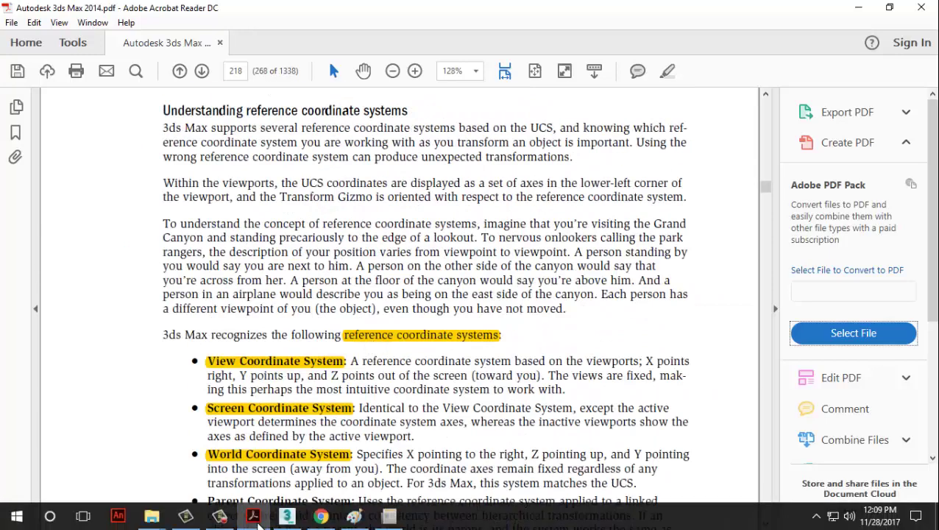
Switch to 3ds Max and open the reference coordinate system list to view its options.
{"action": "left_click", "coordinate": [254, 515]}
{"action": "left_click", "coordinate": [372, 42]}
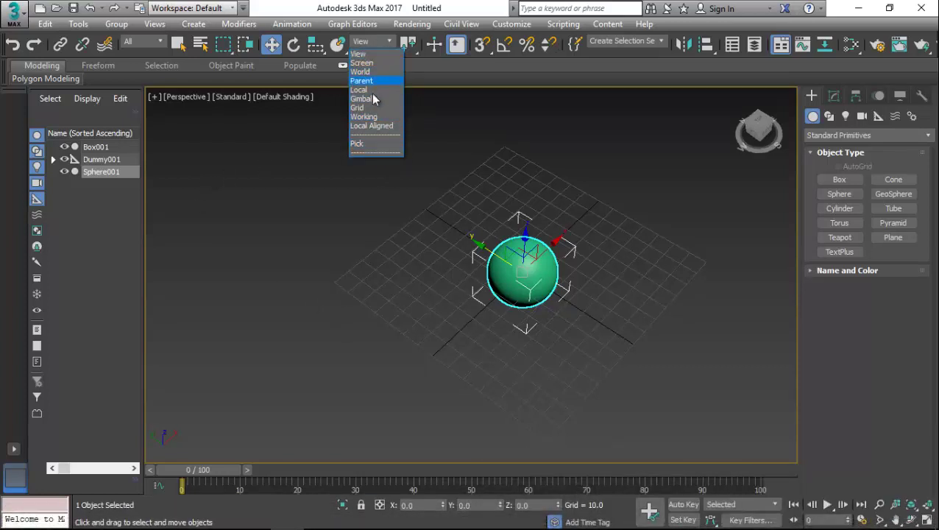
{"action": "mouse_move", "coordinate": [294, 524]}
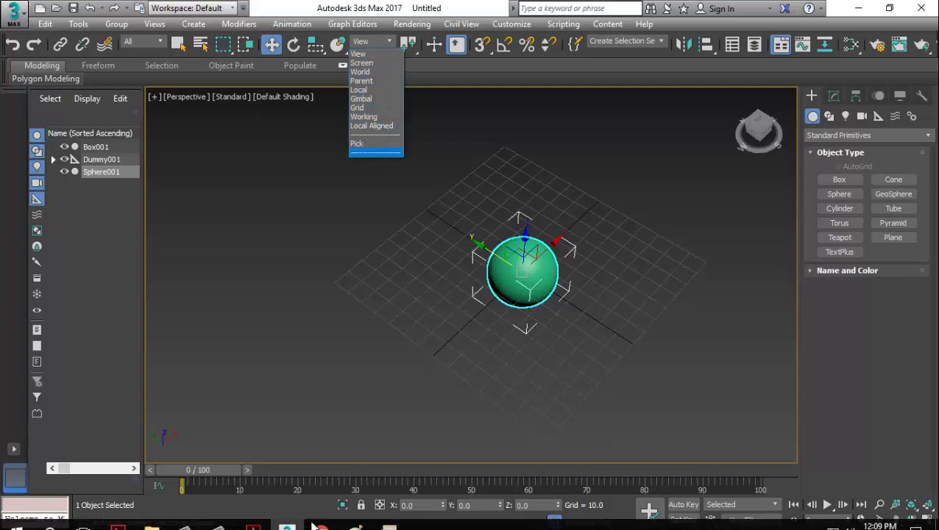
Return to the PDF and review the coordinate system descriptions and Table 7.3, Transform Center Buttons, on page 219.
{"action": "left_click", "coordinate": [253, 516]}
{"action": "scroll", "coordinate": [343, 278], "scroll_direction": "down", "scroll_amount": 3}
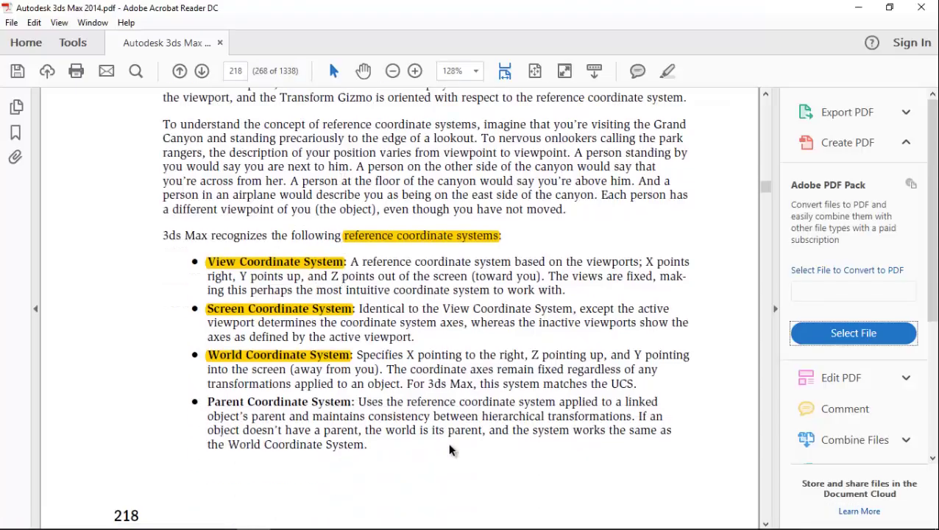
{"action": "scroll", "coordinate": [374, 299], "scroll_direction": "down", "scroll_amount": 20}
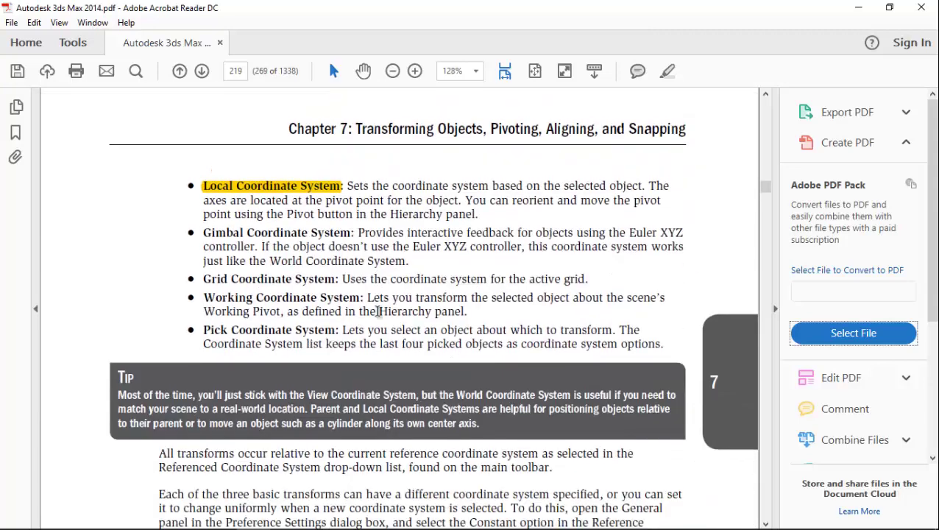
{"action": "scroll", "coordinate": [375, 308], "scroll_direction": "down", "scroll_amount": 7}
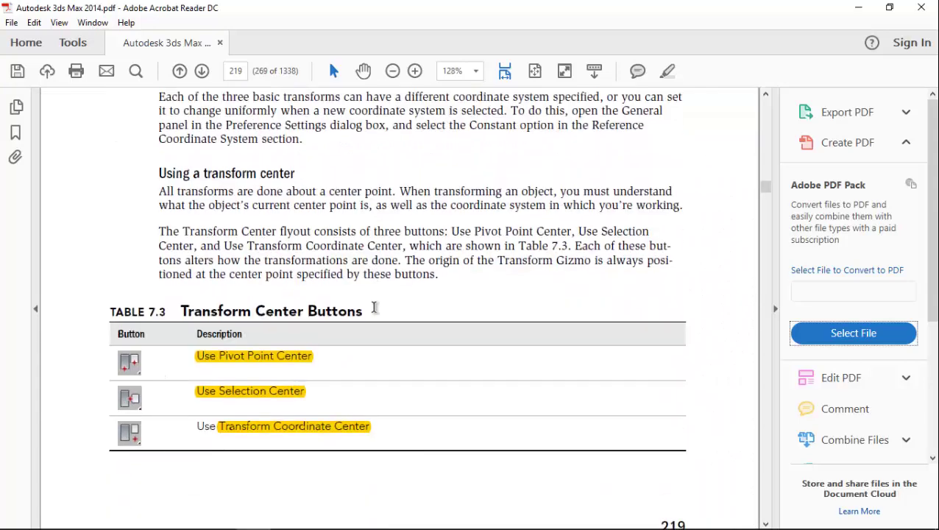
{"action": "scroll", "coordinate": [413, 218], "scroll_direction": "down", "scroll_amount": 4}
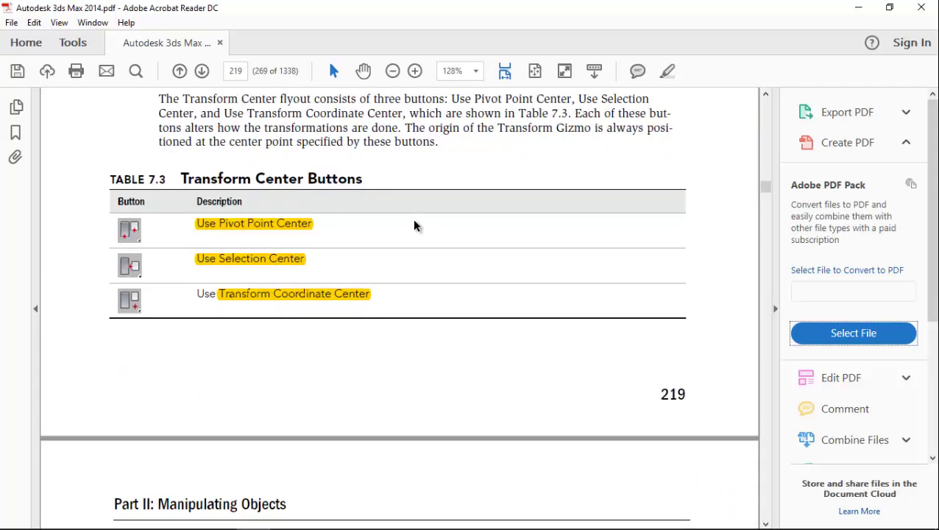
{"action": "scroll", "coordinate": [414, 221], "scroll_direction": "up", "scroll_amount": 5}
{"action": "scroll", "coordinate": [415, 221], "scroll_direction": "down", "scroll_amount": 1}
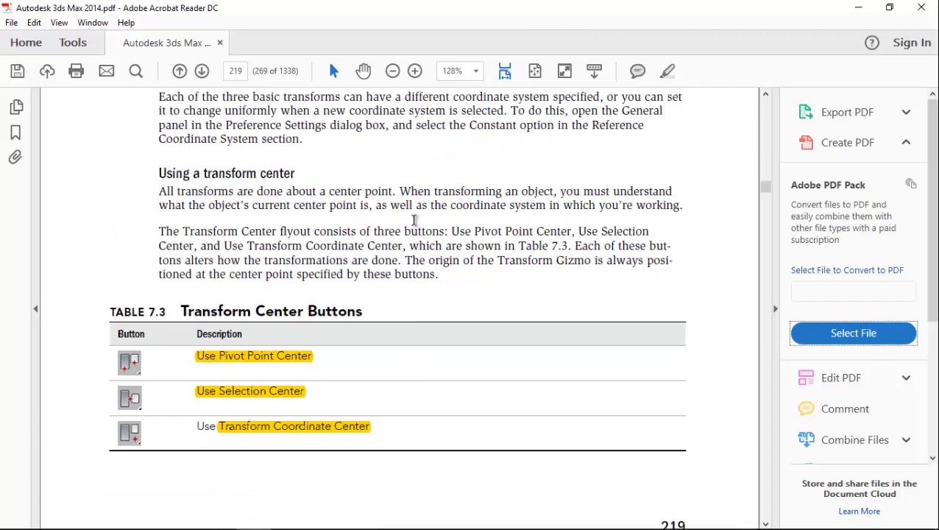
{"action": "scroll", "coordinate": [408, 173], "scroll_direction": "up", "scroll_amount": 17}
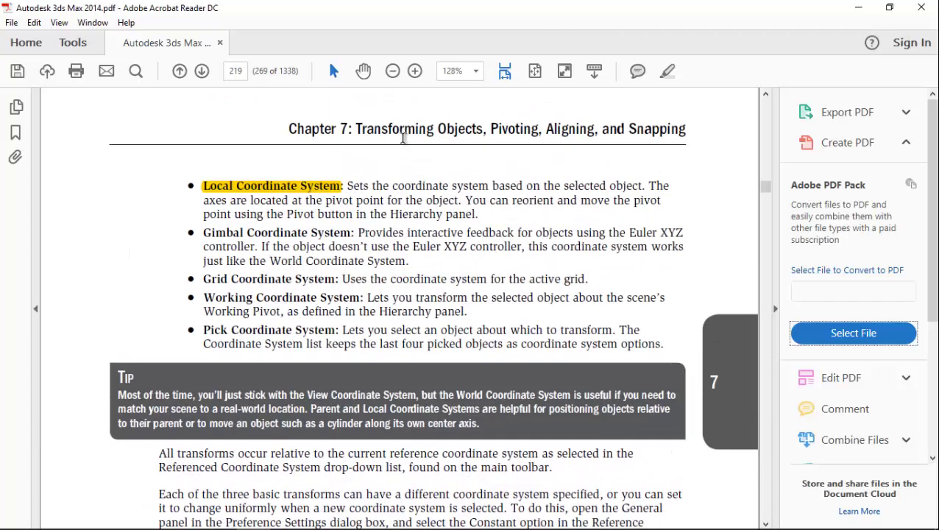
{"action": "scroll", "coordinate": [386, 151], "scroll_direction": "up", "scroll_amount": 16}
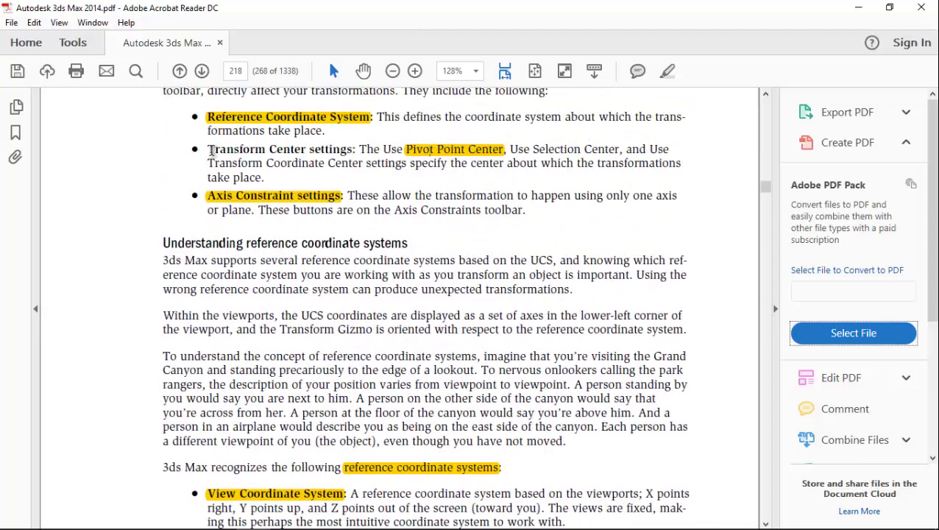
Read the Transform Managers bullets on page 218, selecting "Transform Center settings" and the sentence about the Axis Constraints toolbar.
{"action": "left_click_drag", "start_coordinate": [208, 150], "coordinate": [343, 147]}
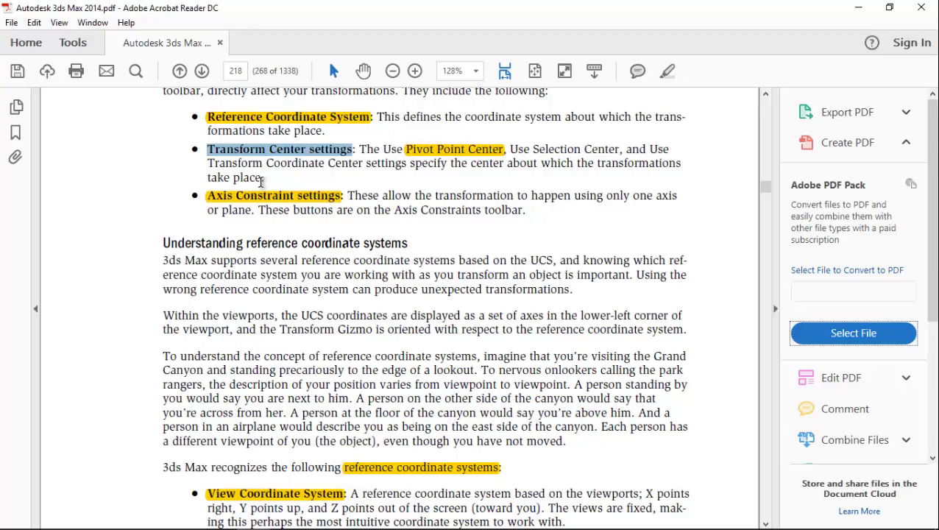
{"action": "scroll", "coordinate": [261, 181], "scroll_direction": "down", "scroll_amount": 1}
{"action": "scroll", "coordinate": [381, 162], "scroll_direction": "up", "scroll_amount": 2}
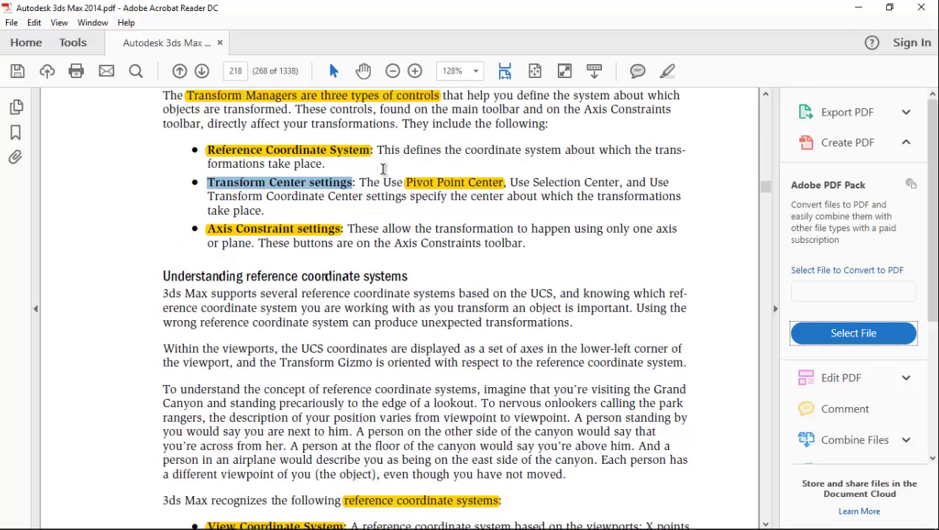
{"action": "key", "text": "Right"}
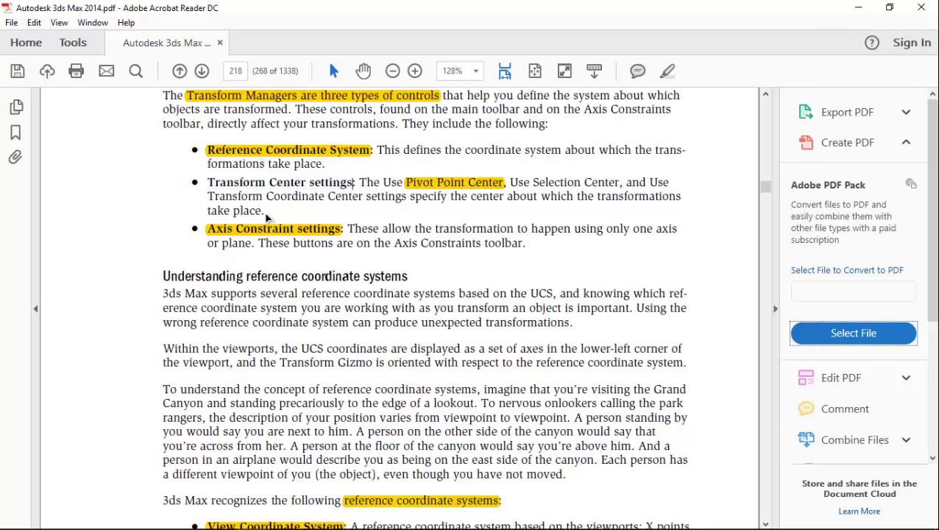
{"action": "scroll", "coordinate": [328, 247], "scroll_direction": "up", "scroll_amount": 1}
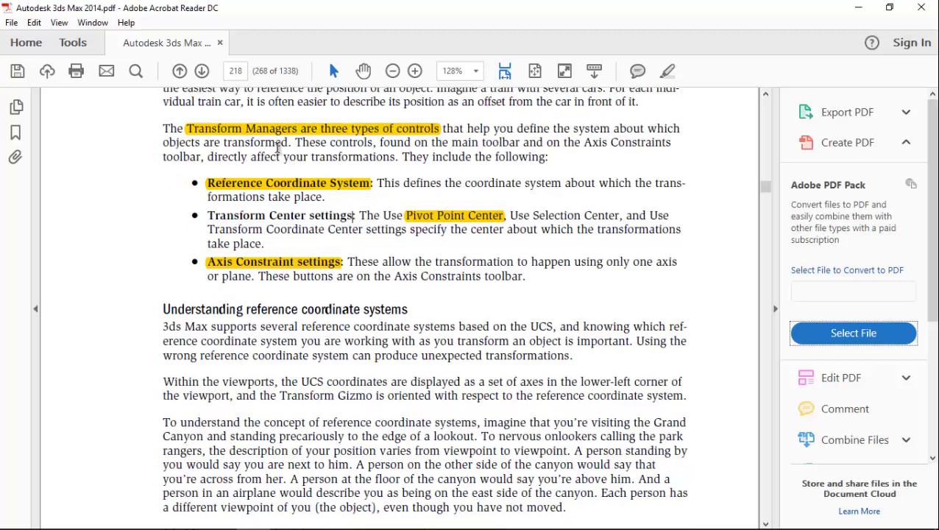
{"action": "scroll", "coordinate": [380, 157], "scroll_direction": "up", "scroll_amount": 1}
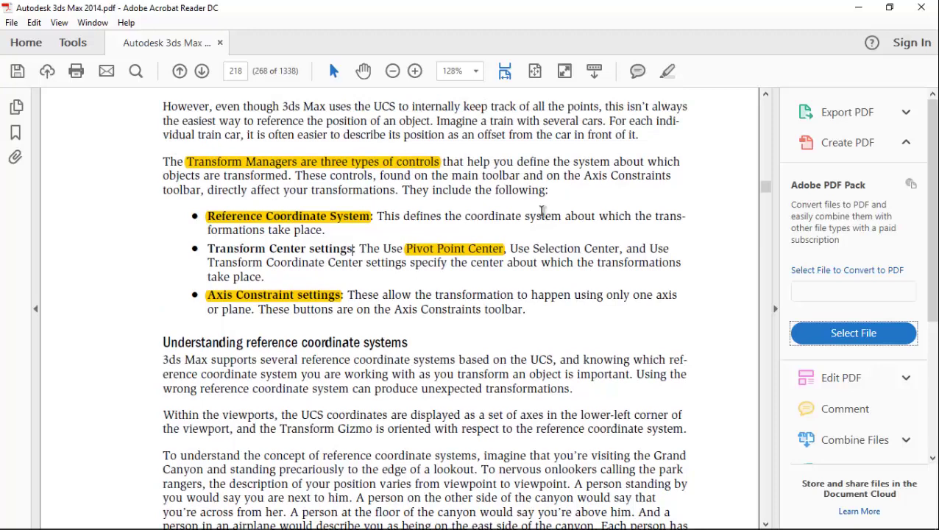
{"action": "scroll", "coordinate": [542, 211], "scroll_direction": "up", "scroll_amount": 2}
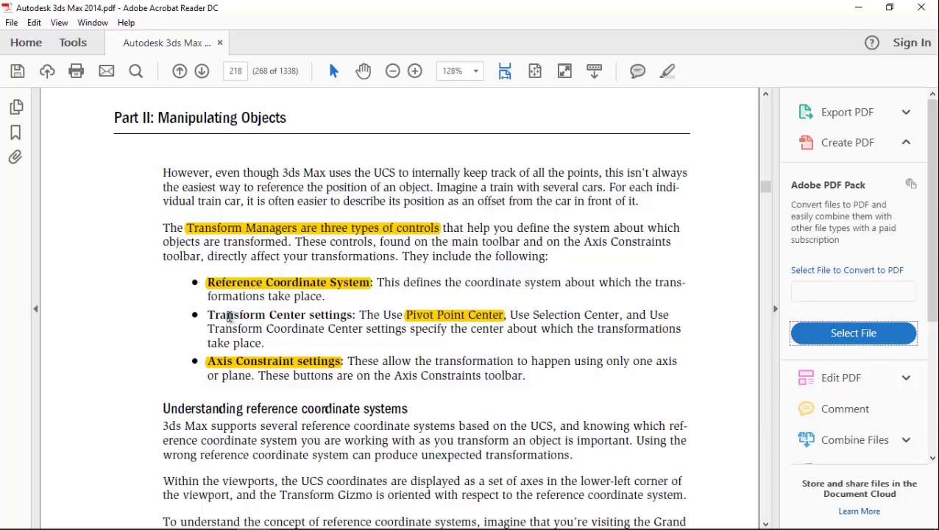
{"action": "left_click_drag", "start_coordinate": [229, 317], "coordinate": [326, 318]}
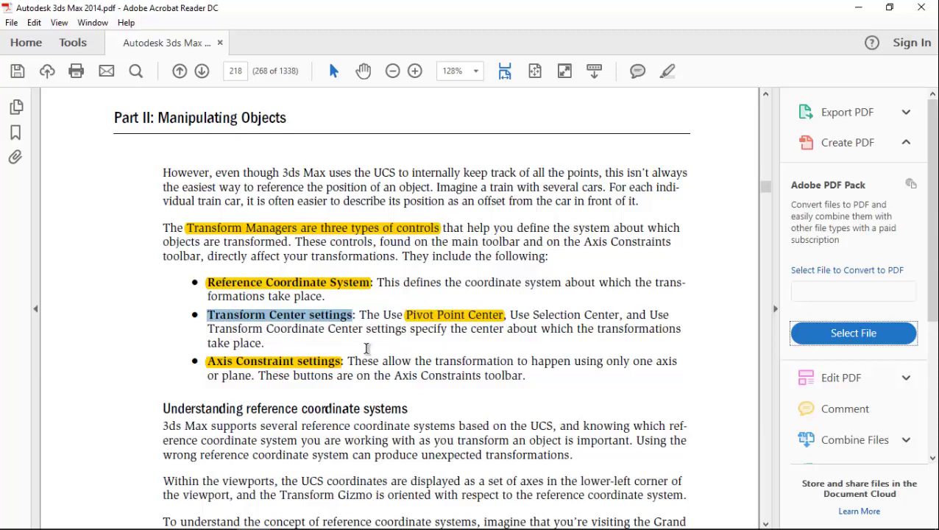
{"action": "scroll", "coordinate": [360, 329], "scroll_direction": "down", "scroll_amount": 1}
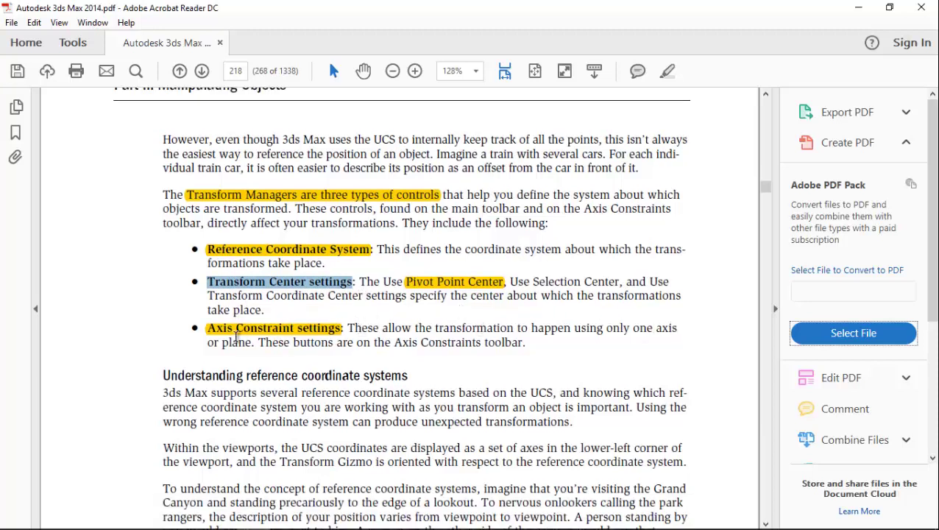
{"action": "left_click_drag", "start_coordinate": [219, 342], "coordinate": [513, 343]}
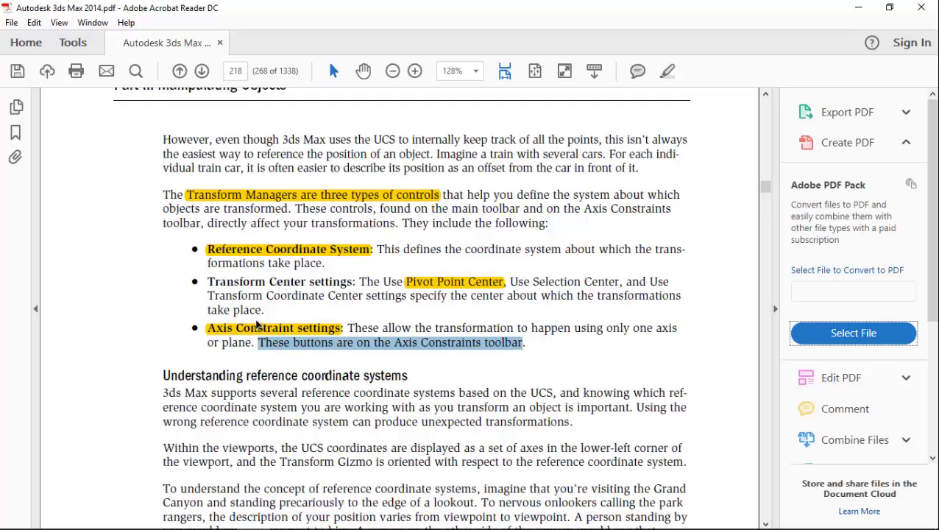
Switch to 3ds Max and move Sphere001 along the X axis to about -23.8 in the Perspective viewport.
{"action": "left_click", "coordinate": [320, 524]}
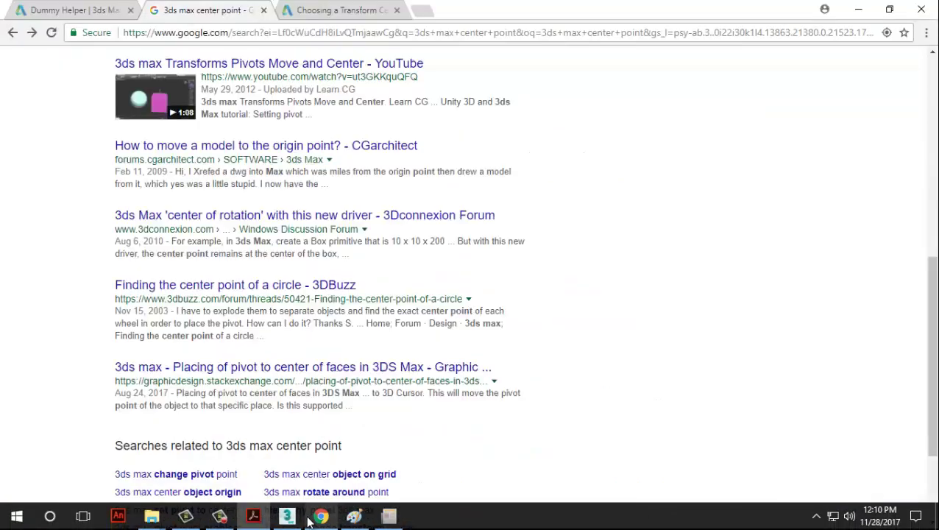
{"action": "left_click", "coordinate": [286, 524]}
{"action": "left_click_drag", "start_coordinate": [548, 245], "coordinate": [514, 269]}
{"action": "middle_click_drag", "start_coordinate": [549, 310], "coordinate": [525, 278], "text": "alt"}
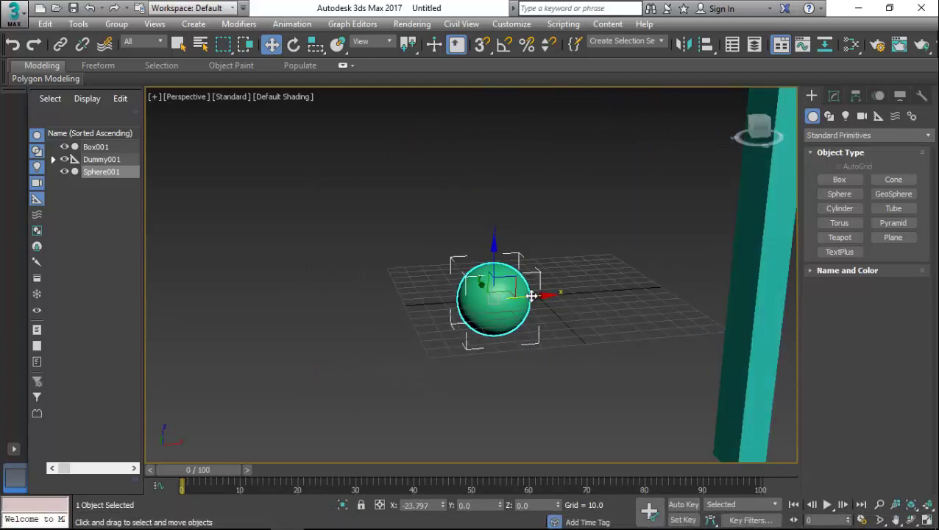
Move Sphere001 freely with its gizmo in the Perspective viewport to about X 46.5, Y 48.2, Z 62.
{"action": "left_click", "coordinate": [562, 385]}
{"action": "left_click", "coordinate": [526, 298]}
{"action": "left_click_drag", "start_coordinate": [480, 290], "coordinate": [472, 234]}
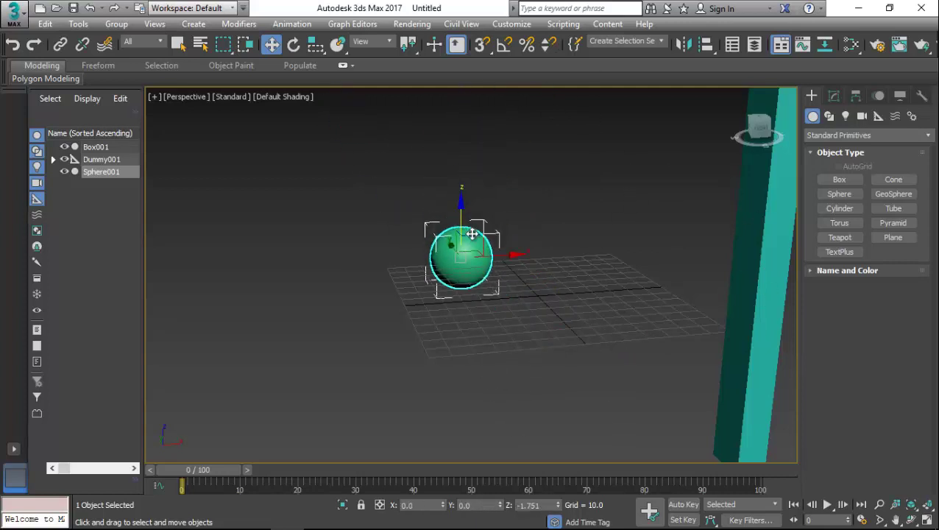
{"action": "left_click_drag", "start_coordinate": [472, 271], "coordinate": [537, 301]}
{"action": "middle_click_drag", "start_coordinate": [618, 307], "coordinate": [526, 318], "text": "alt"}
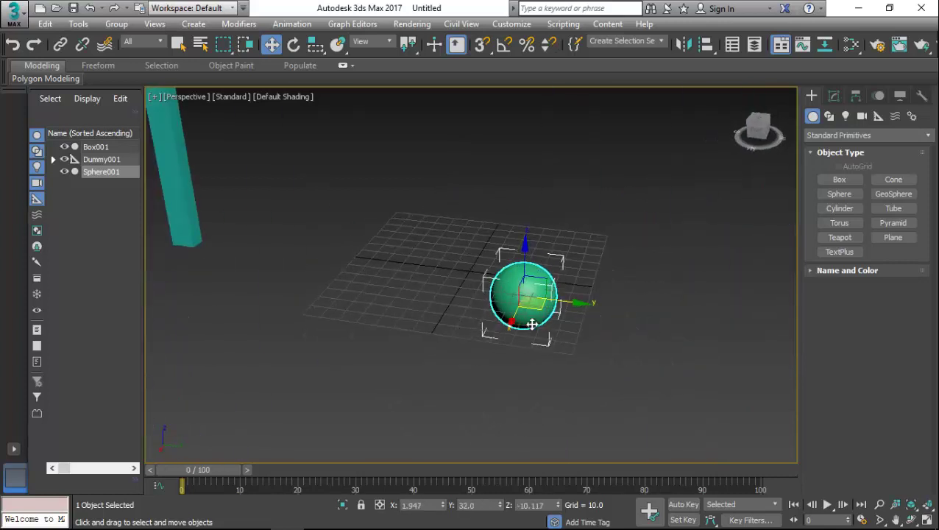
{"action": "left_click", "coordinate": [553, 344]}
{"action": "left_click", "coordinate": [531, 309]}
{"action": "left_click_drag", "start_coordinate": [534, 303], "coordinate": [567, 209]}
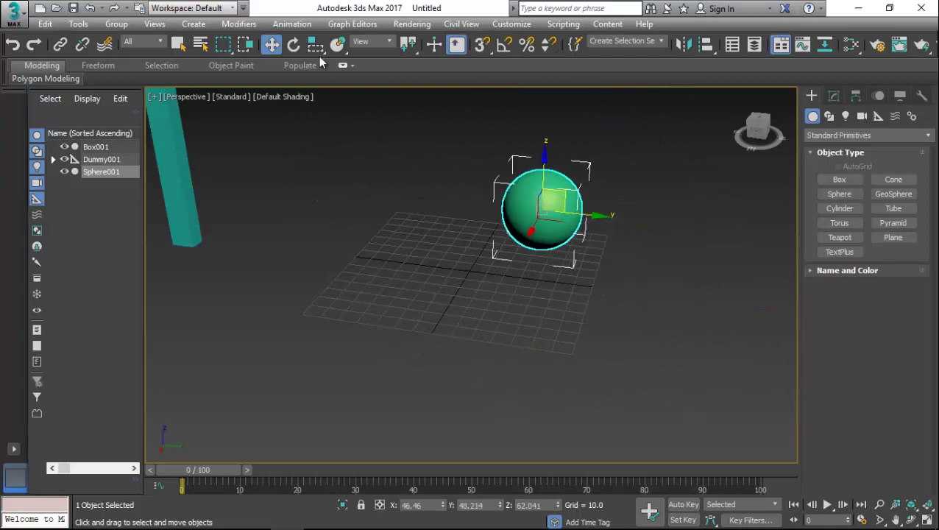
{"action": "left_click", "coordinate": [382, 43]}
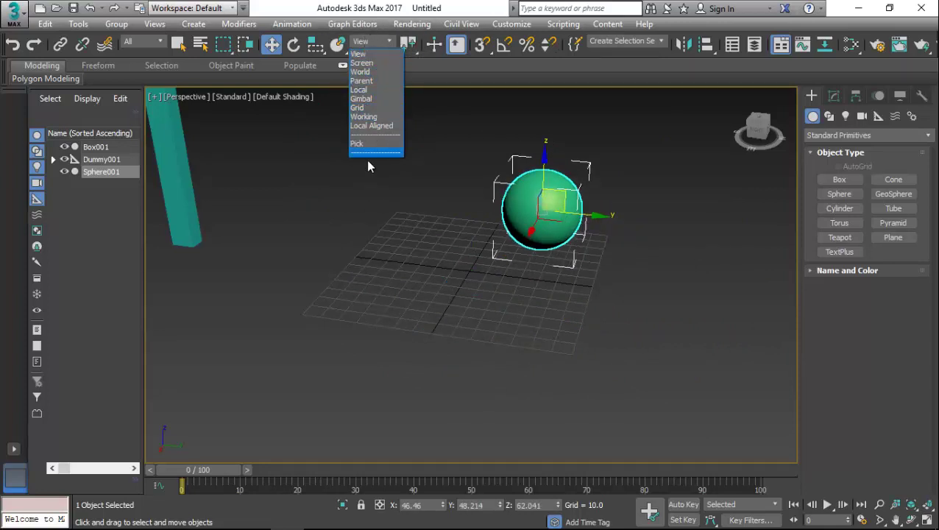
{"action": "left_click", "coordinate": [413, 361]}
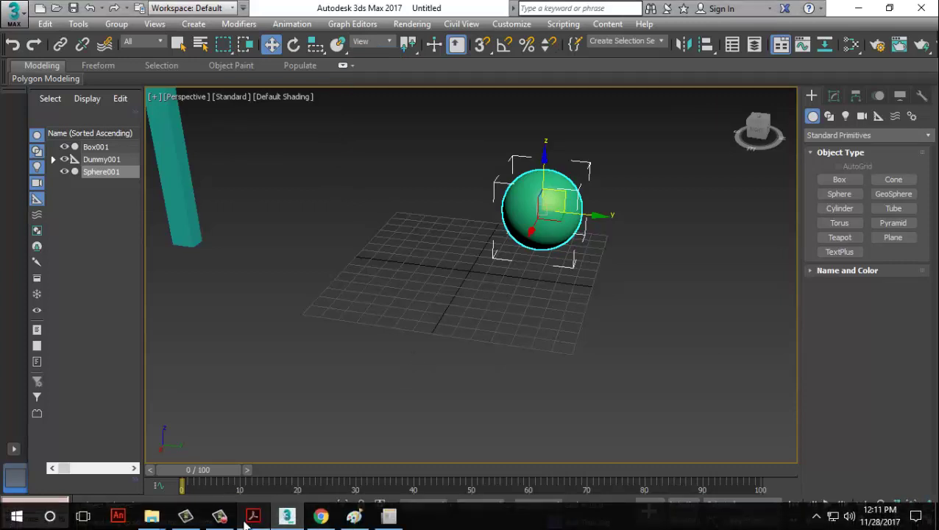
Read the transform center section and Table 7.3 on page 219 of the PDF, and return to 3ds Max.
{"action": "left_click", "coordinate": [252, 524]}
{"action": "scroll", "coordinate": [366, 313], "scroll_direction": "down", "scroll_amount": 5}
{"action": "scroll", "coordinate": [369, 324], "scroll_direction": "down", "scroll_amount": 15}
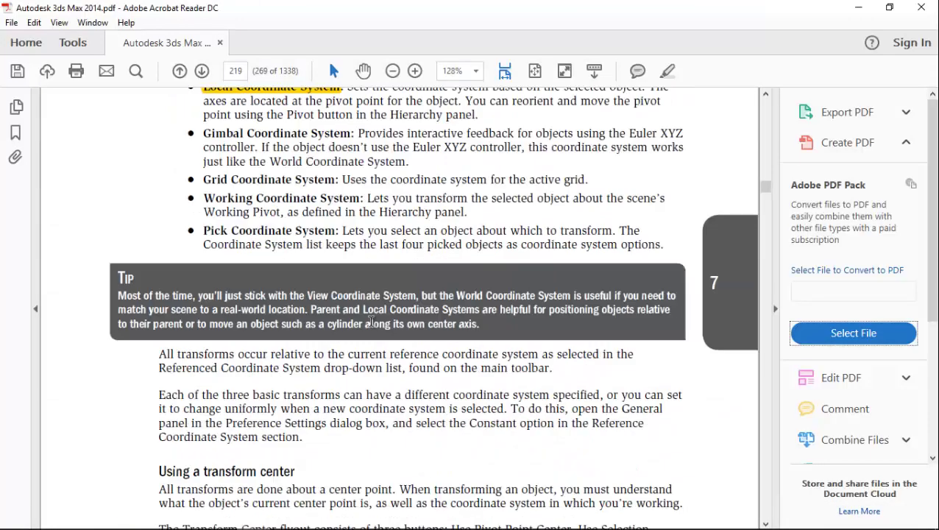
{"action": "scroll", "coordinate": [370, 324], "scroll_direction": "down", "scroll_amount": 9}
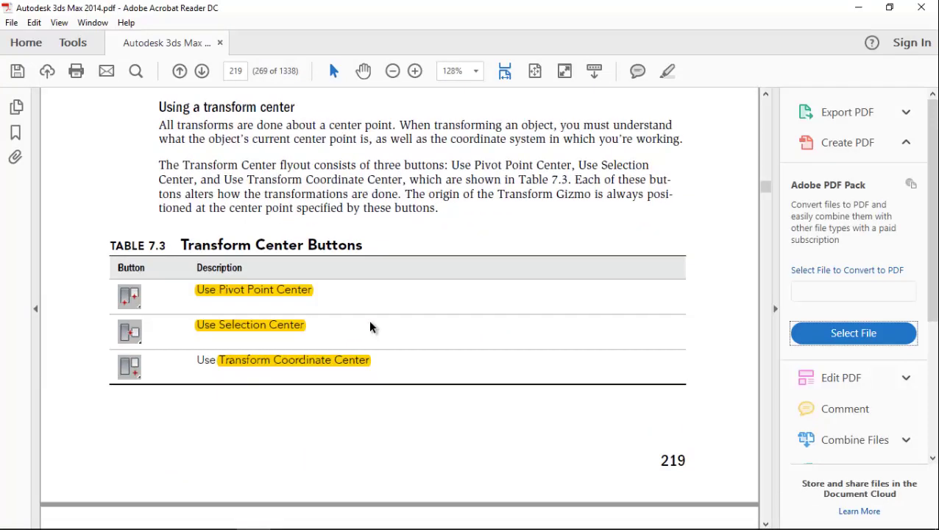
{"action": "scroll", "coordinate": [369, 271], "scroll_direction": "up", "scroll_amount": 4}
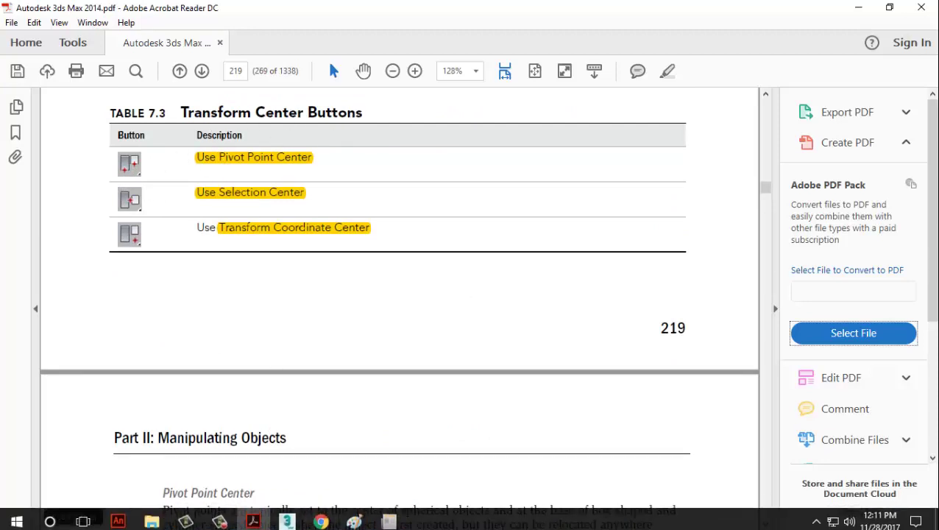
{"action": "left_click", "coordinate": [297, 519]}
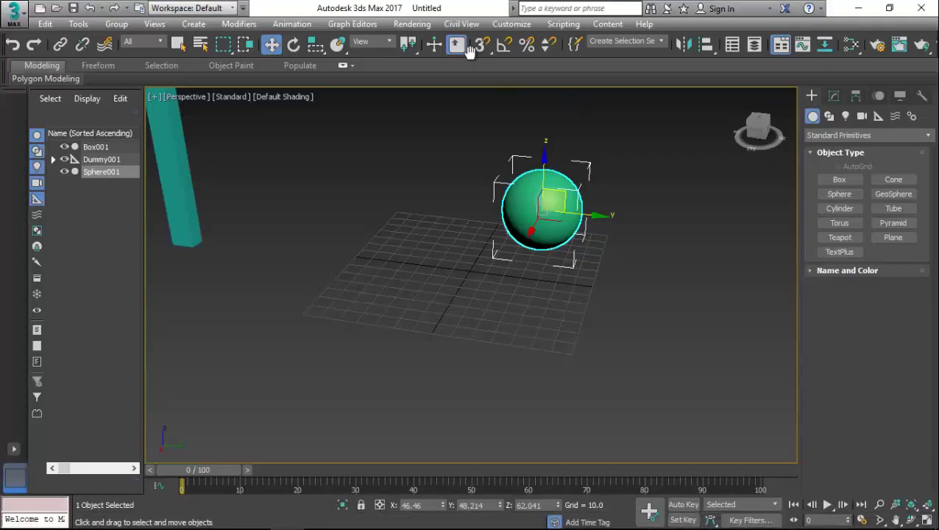
{"action": "left_click", "coordinate": [591, 367]}
{"action": "left_click", "coordinate": [839, 193]}
{"action": "left_click", "coordinate": [839, 179]}
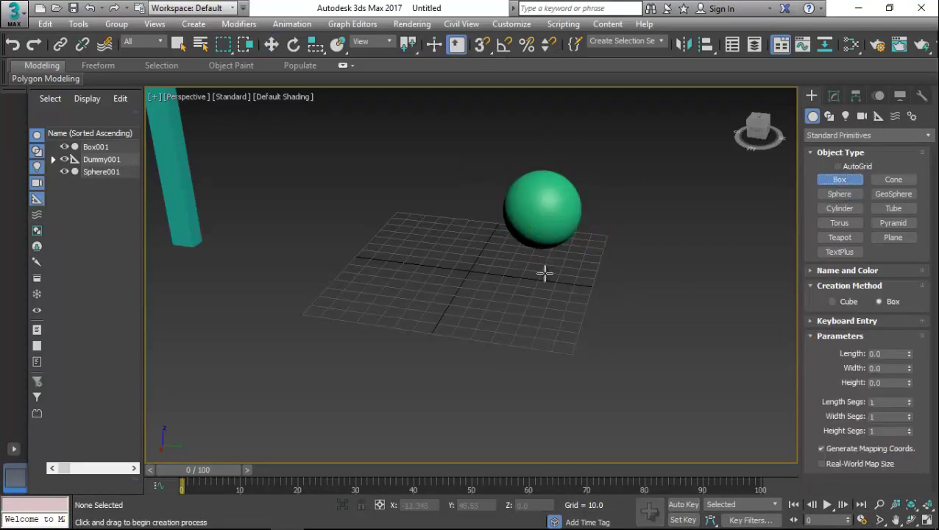
{"action": "left_click_drag", "start_coordinate": [460, 281], "coordinate": [518, 289]}
{"action": "right_click", "coordinate": [582, 242]}
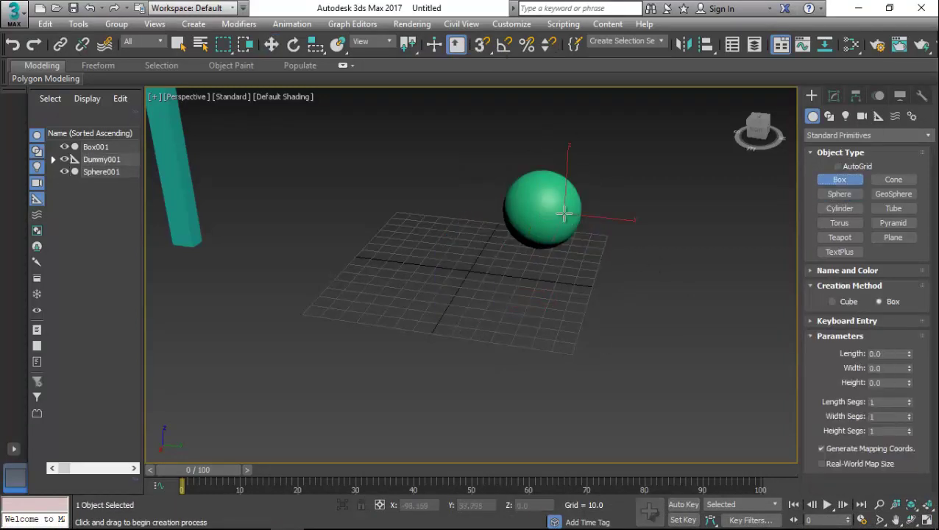
{"action": "right_click", "coordinate": [548, 215]}
Select Sphere001 in the Perspective viewport and reset its Z position to 0.
{"action": "left_click", "coordinate": [548, 215]}
{"action": "middle_click_drag", "start_coordinate": [561, 213], "coordinate": [588, 247], "text": "alt"}
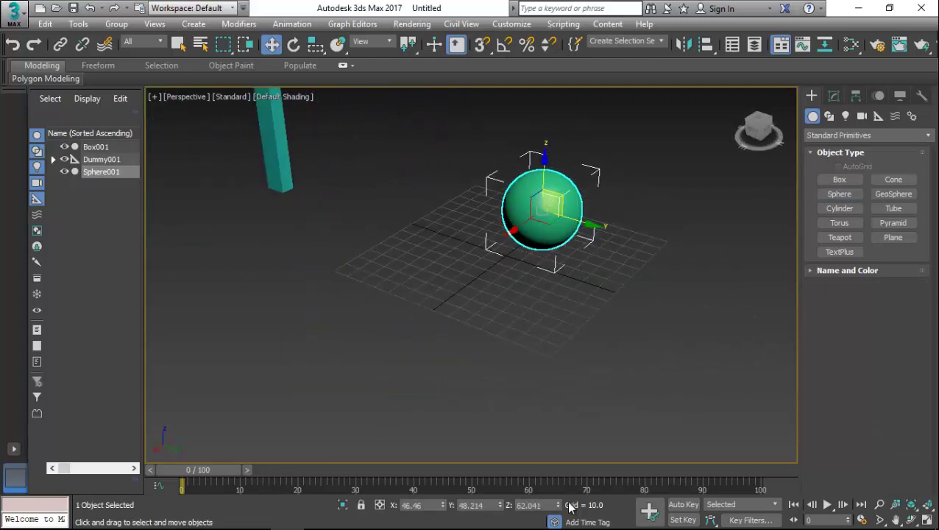
{"action": "right_click", "coordinate": [557, 508]}
Clone Sphere001 along the X axis, placing the copy Sphere002 at about X -29.9.
{"action": "middle_click_drag", "start_coordinate": [471, 412], "coordinate": [491, 318], "text": "alt"}
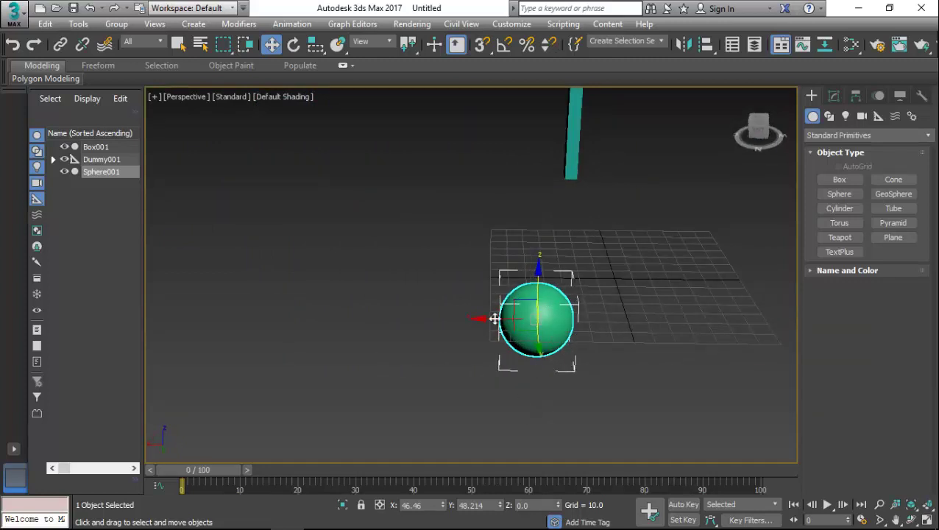
{"action": "left_click_drag", "start_coordinate": [491, 318], "coordinate": [639, 315], "text": "shift"}
{"action": "left_click", "coordinate": [474, 328]}
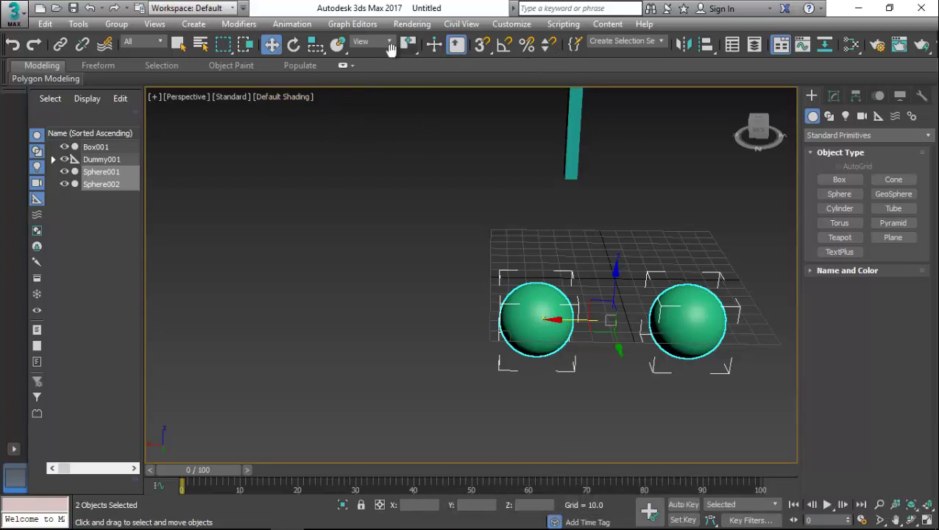
With both spheres selected, try Use Selection Center and set the transform center to Use Transform Coordinate Center.
{"action": "left_click_drag", "start_coordinate": [408, 43], "coordinate": [411, 85]}
{"action": "left_click_drag", "start_coordinate": [409, 49], "coordinate": [412, 114]}
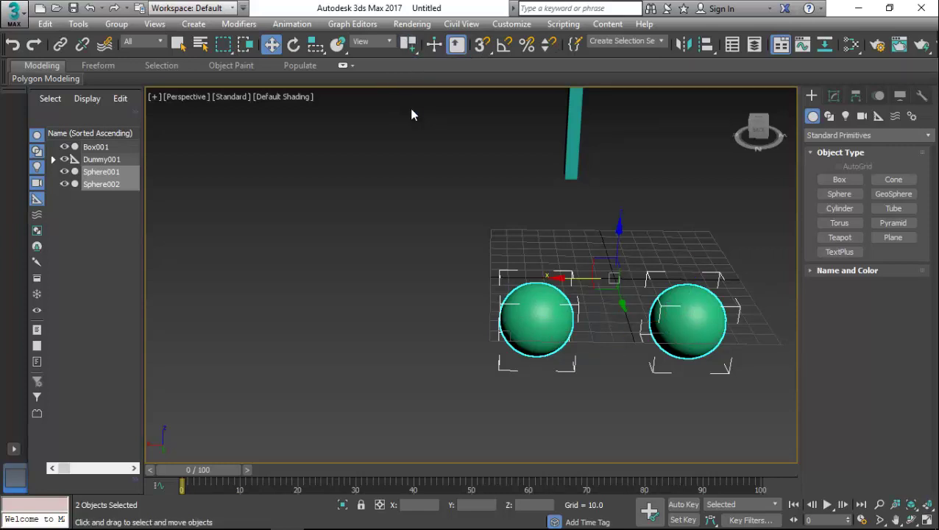
{"action": "middle_click_drag", "start_coordinate": [639, 304], "coordinate": [599, 314], "text": "alt"}
Reselect Sphere001 and Sphere002 together and reapply Use Transform Coordinate Center to place the gizmo at the world origin.
{"action": "left_click", "coordinate": [612, 305]}
{"action": "left_click", "coordinate": [538, 324]}
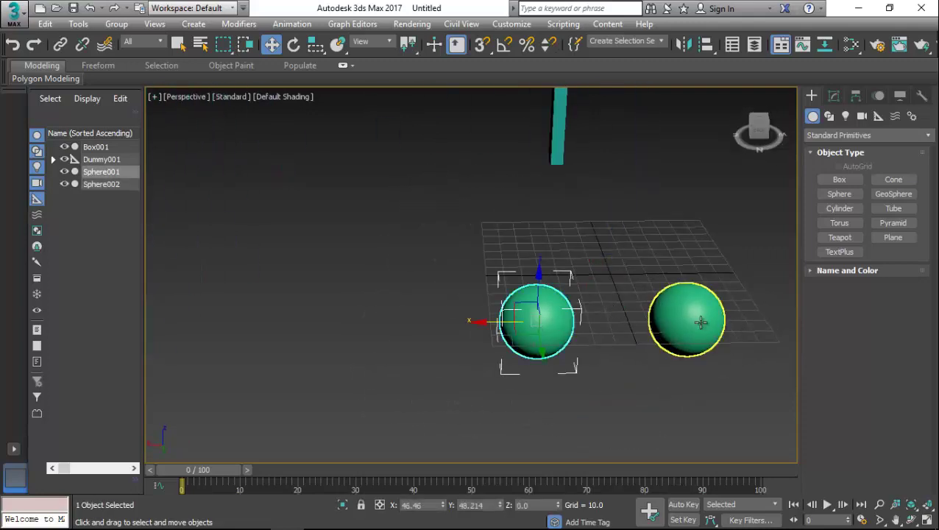
{"action": "left_click", "coordinate": [698, 318], "text": "ctrl"}
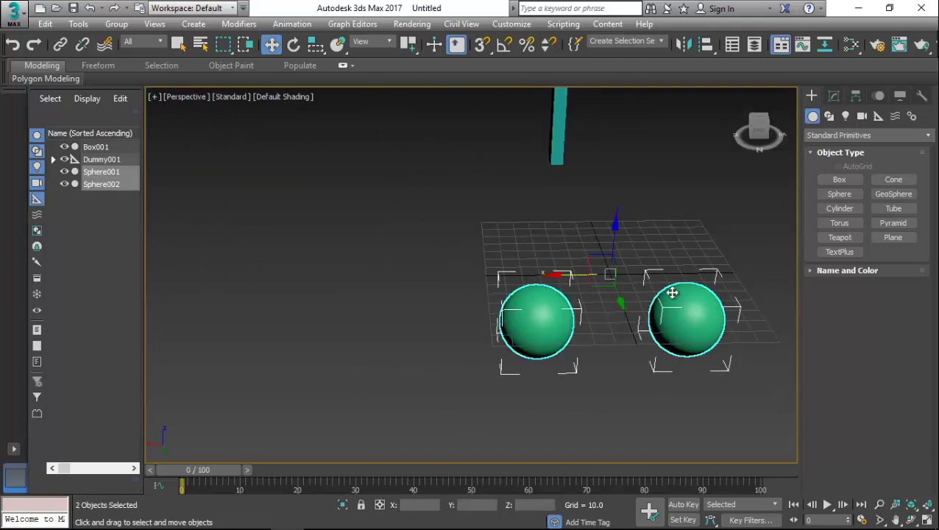
{"action": "left_click_drag", "start_coordinate": [409, 46], "coordinate": [410, 114]}
{"action": "middle_click_drag", "start_coordinate": [628, 279], "coordinate": [562, 348], "text": "alt"}
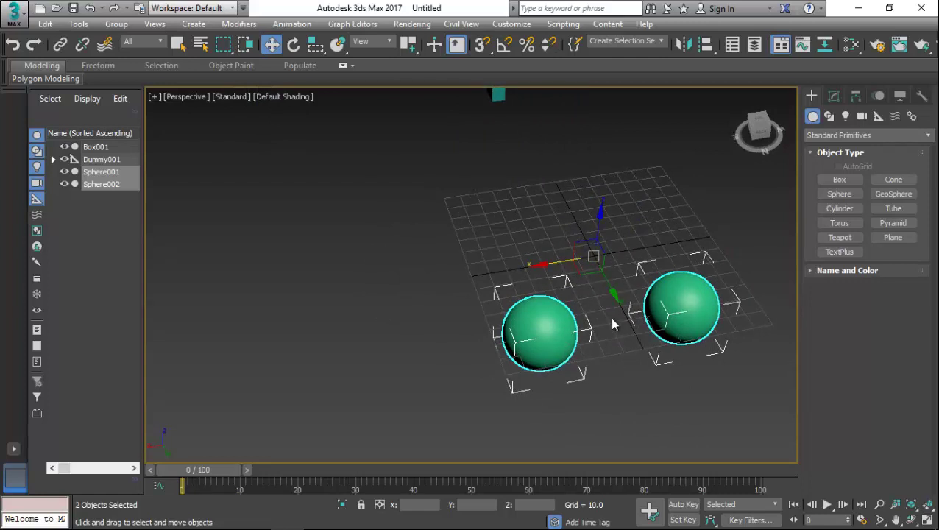
Switch the transform center of the two selected spheres to Use Selection Center.
{"action": "left_click_drag", "start_coordinate": [417, 49], "coordinate": [431, 96]}
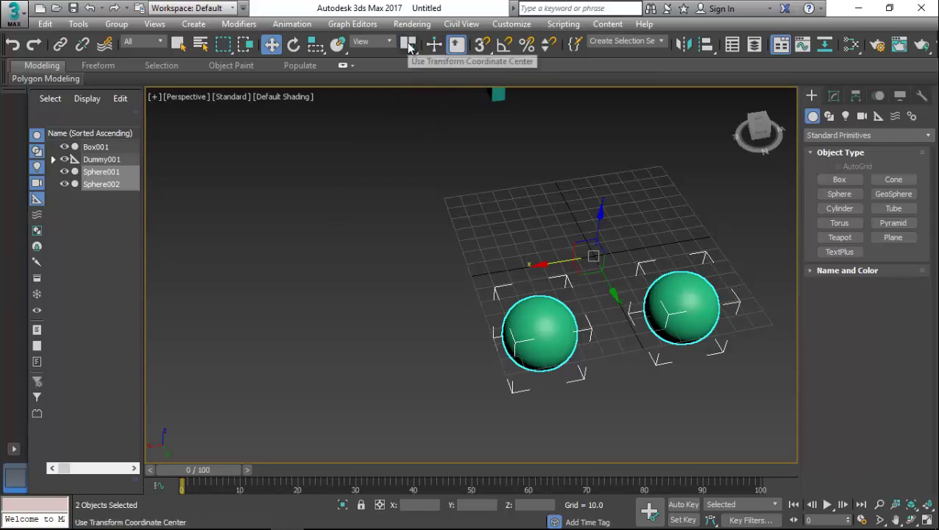
{"action": "left_click_drag", "start_coordinate": [409, 48], "coordinate": [412, 110]}
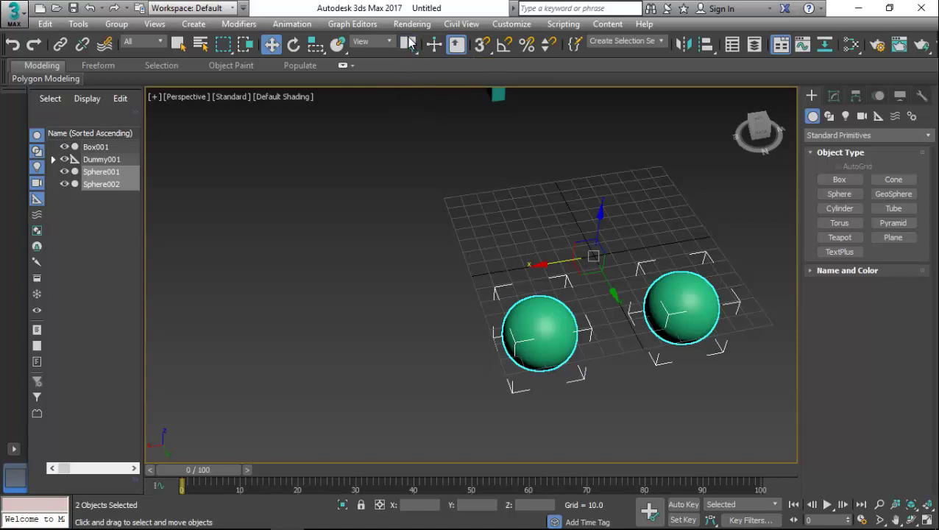
{"action": "left_click_drag", "start_coordinate": [408, 50], "coordinate": [413, 89]}
{"action": "middle_click_drag", "start_coordinate": [593, 294], "coordinate": [637, 308], "text": "alt"}
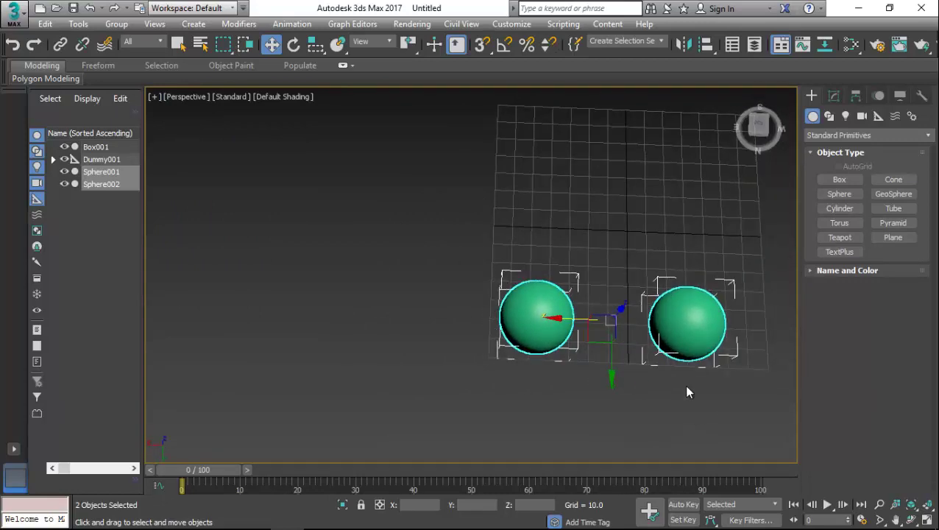
Clone Sphere002 along the Y axis, placing the copy Sphere003 at about Y -35.4.
{"action": "left_click", "coordinate": [687, 339]}
{"action": "left_click_drag", "start_coordinate": [688, 379], "coordinate": [638, 263], "text": "shift"}
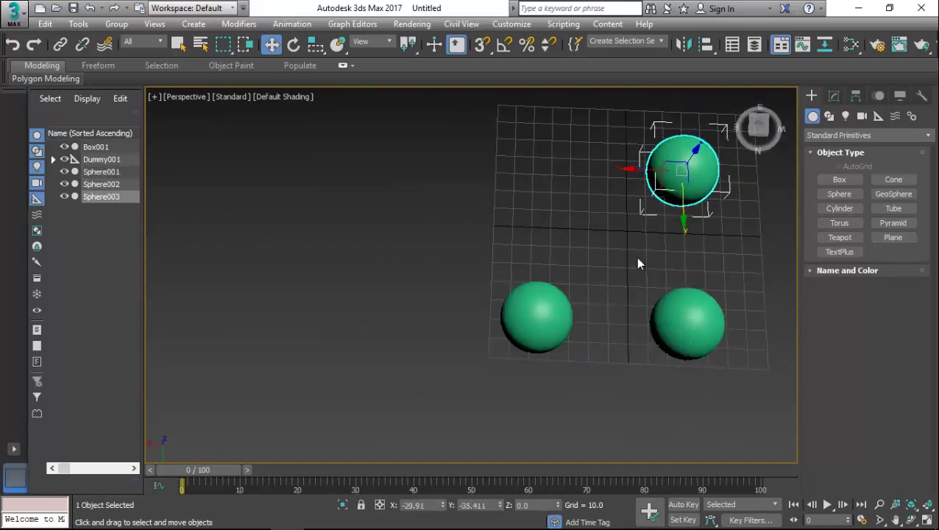
{"action": "left_click", "coordinate": [476, 332]}
Select all three spheres, inspect the gizmo at their selection center, and set the transform center to Use Pivot Point Center.
{"action": "left_click_drag", "start_coordinate": [495, 151], "coordinate": [733, 396]}
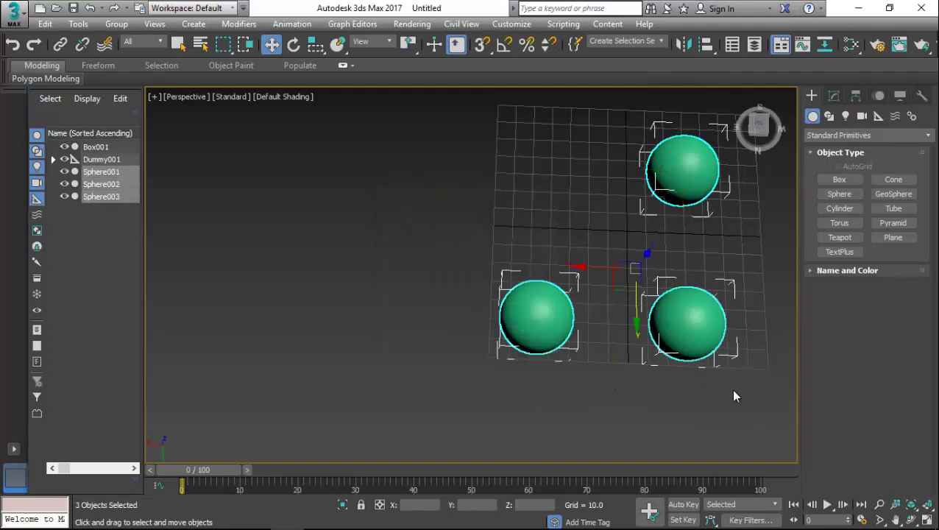
{"action": "left_click_drag", "start_coordinate": [417, 46], "coordinate": [409, 107]}
{"action": "middle_click_drag", "start_coordinate": [602, 314], "coordinate": [576, 366], "text": "alt"}
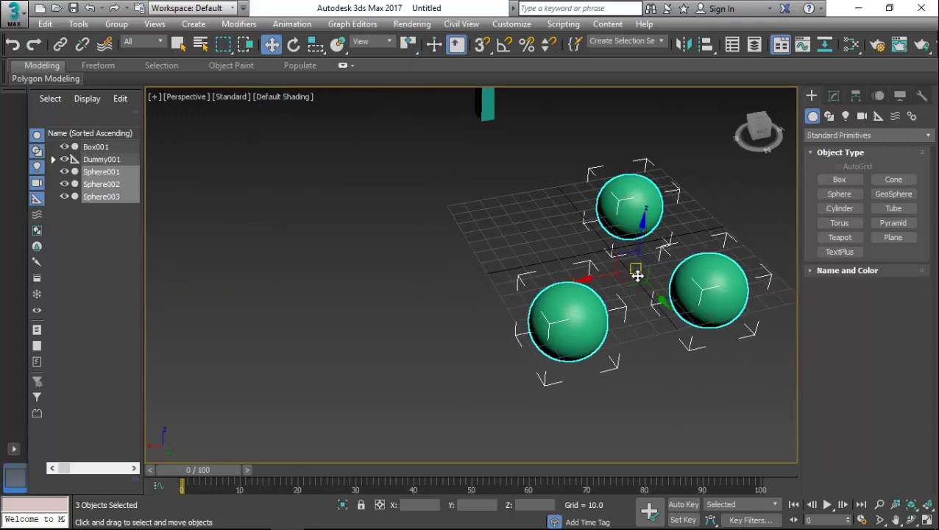
{"action": "left_click_drag", "start_coordinate": [414, 46], "coordinate": [407, 67]}
{"action": "middle_click_drag", "start_coordinate": [455, 104], "coordinate": [571, 371], "text": "alt"}
Reselect the three spheres one by one, starting from Sphere001 and again from Sphere002, to examine their individual pivot points.
{"action": "left_click", "coordinate": [571, 371]}
{"action": "left_click", "coordinate": [544, 326]}
{"action": "left_click", "coordinate": [695, 317], "text": "ctrl"}
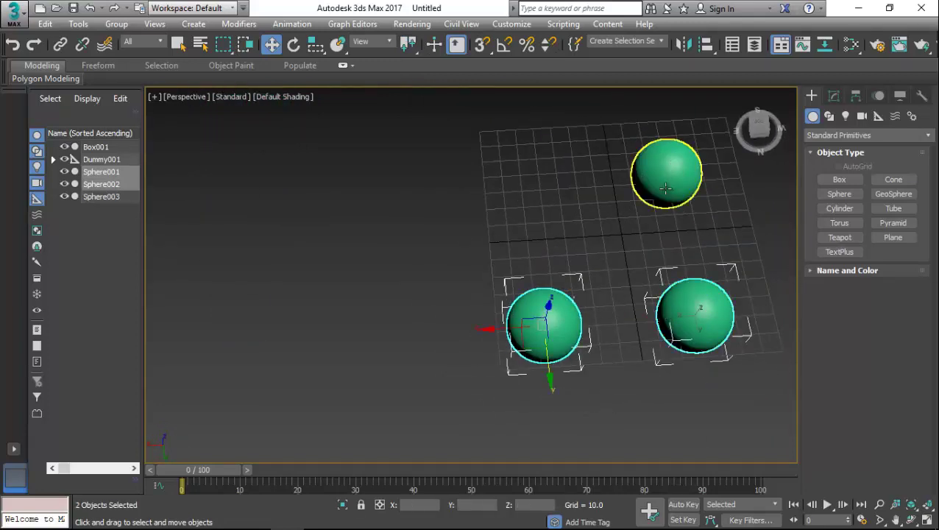
{"action": "left_click", "coordinate": [665, 188], "text": "ctrl"}
{"action": "left_click", "coordinate": [695, 317]}
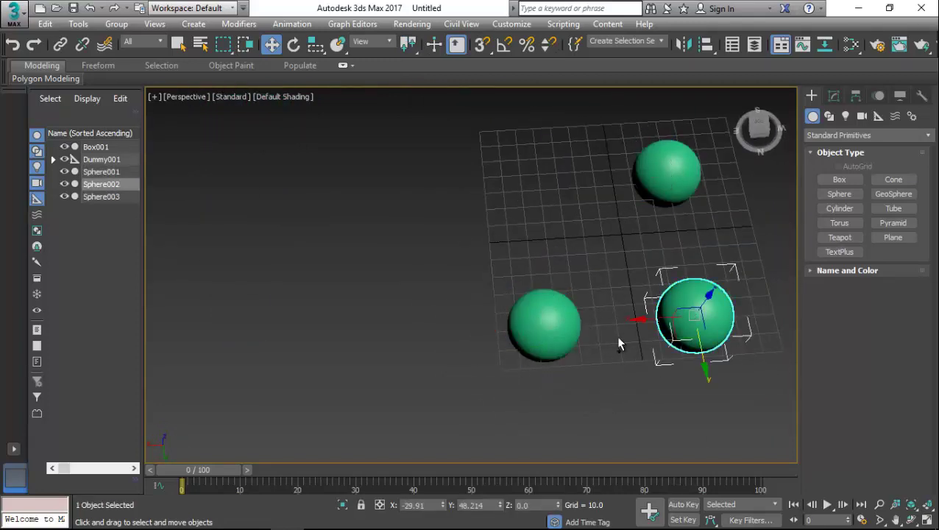
{"action": "left_click", "coordinate": [544, 325], "text": "ctrl"}
{"action": "left_click", "coordinate": [670, 174], "text": "ctrl"}
{"action": "mouse_move", "coordinate": [671, 176]}
{"action": "middle_mouse_down", "text": "alt"}
{"action": "mouse_move", "coordinate": [735, 273]}
{"action": "mouse_move", "coordinate": [707, 270]}
{"action": "mouse_move", "coordinate": [663, 322]}
{"action": "mouse_move", "coordinate": [679, 177]}
{"action": "middle_mouse_up", "text": "alt"}
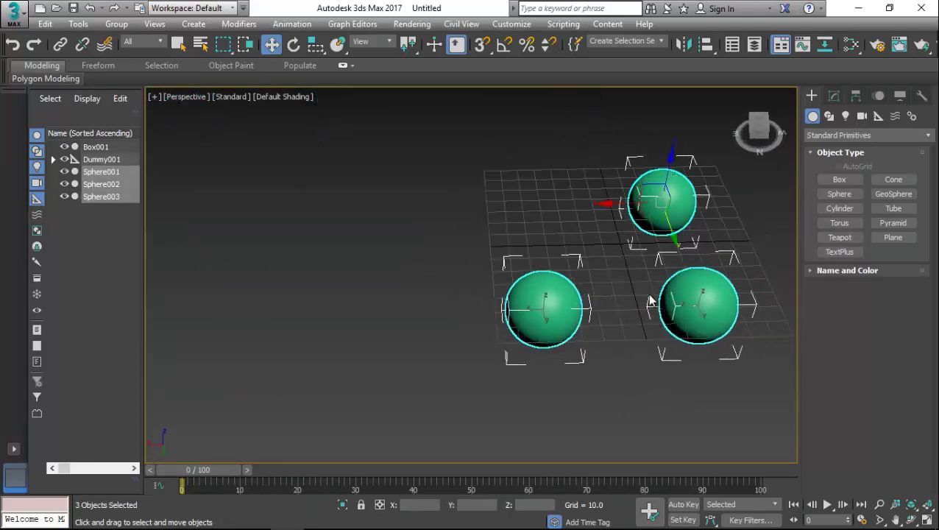
Examine how the gizmo moves between pivots by adding the three spheres to the selection in different orders.
{"action": "left_click", "coordinate": [666, 199]}
{"action": "left_click", "coordinate": [697, 321], "text": "ctrl"}
{"action": "left_click", "coordinate": [559, 321], "text": "ctrl"}
{"action": "middle_click_drag", "start_coordinate": [618, 379], "coordinate": [595, 347], "text": "alt"}
{"action": "left_click", "coordinate": [560, 309]}
{"action": "left_click", "coordinate": [700, 302], "text": "ctrl"}
{"action": "left_click", "coordinate": [659, 208], "text": "ctrl"}
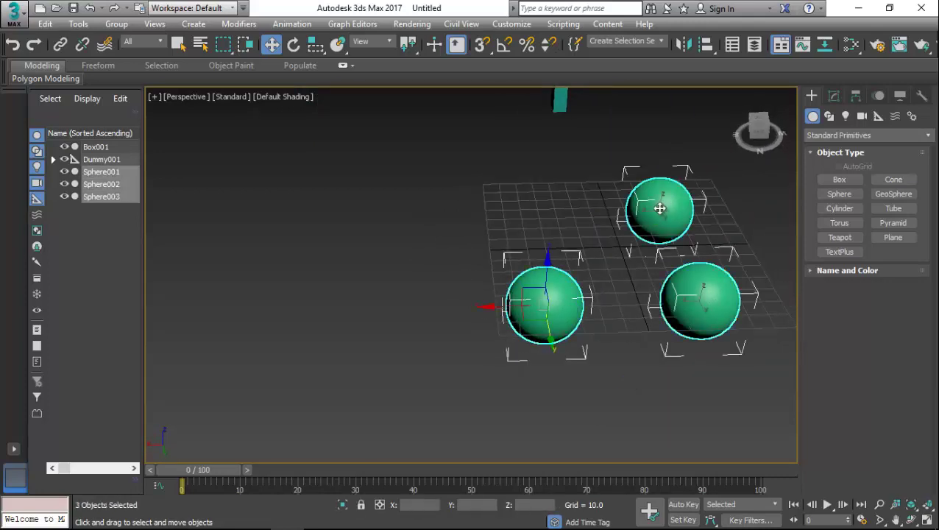
{"action": "middle_click_drag", "start_coordinate": [658, 208], "coordinate": [630, 296], "text": "alt"}
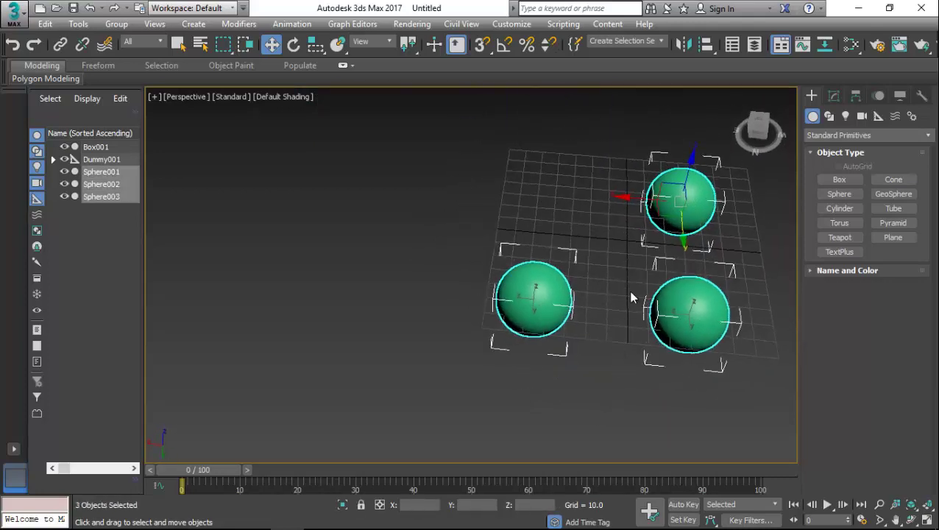
Clear the selection, reselect all three spheres, and check the move gizmo on each sphere's pivot.
{"action": "left_click", "coordinate": [633, 366]}
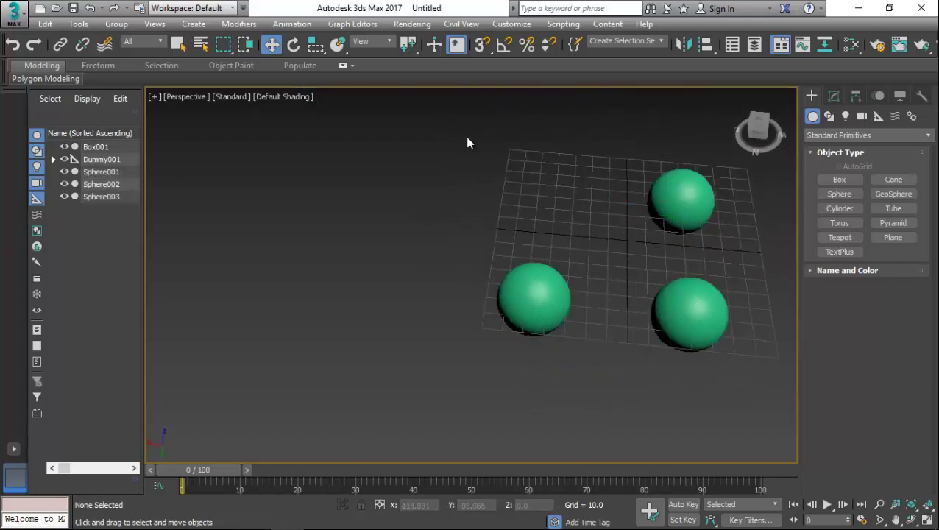
{"action": "left_click", "coordinate": [684, 324], "text": "ctrl"}
{"action": "left_click", "coordinate": [674, 212], "text": "ctrl"}
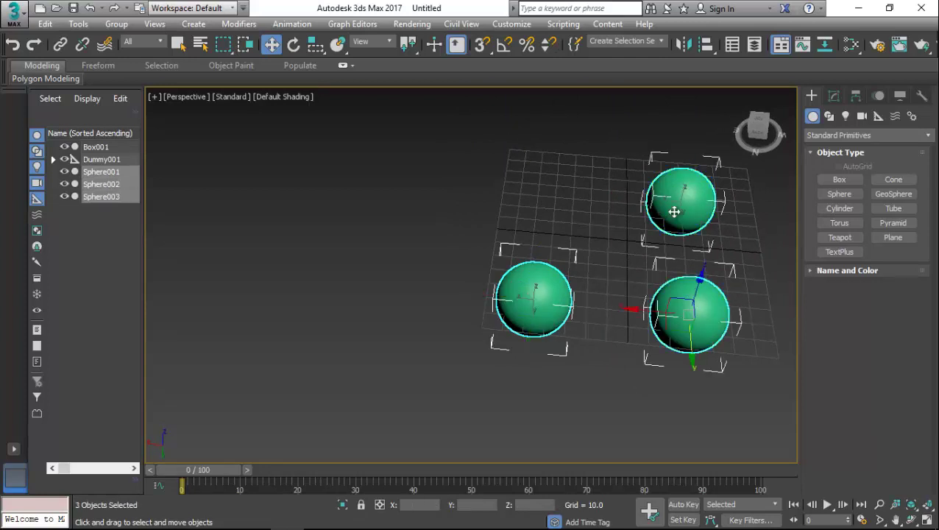
{"action": "left_click", "coordinate": [511, 288]}
{"action": "left_click", "coordinate": [685, 199]}
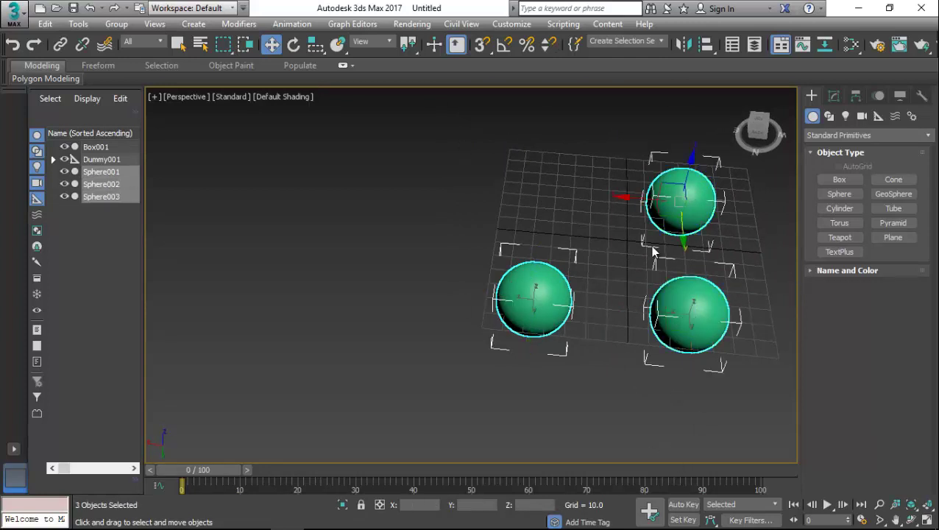
Move the three spheres together along the Y axis, bringing Sphere001 to about Y 37.4, and keep all three selected.
{"action": "left_click_drag", "start_coordinate": [680, 228], "coordinate": [612, 289]}
{"action": "left_click", "coordinate": [520, 280]}
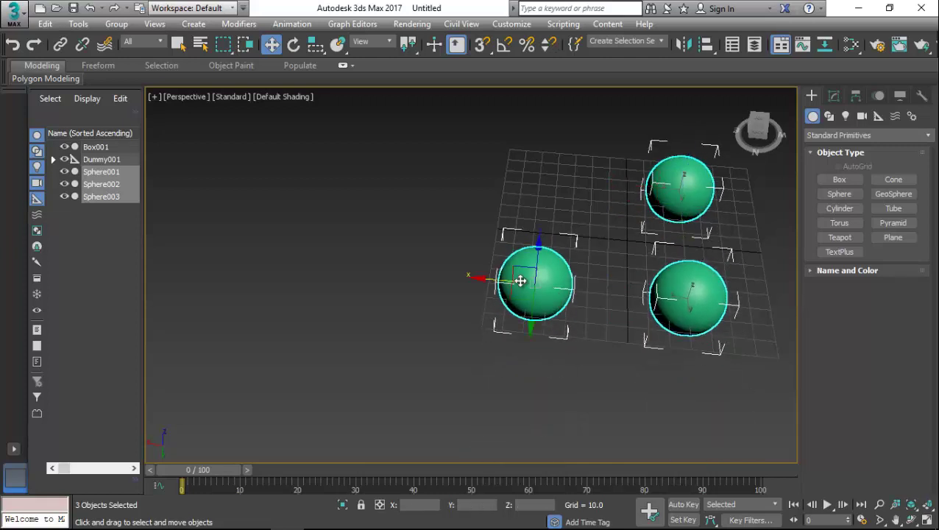
{"action": "left_click", "coordinate": [571, 274]}
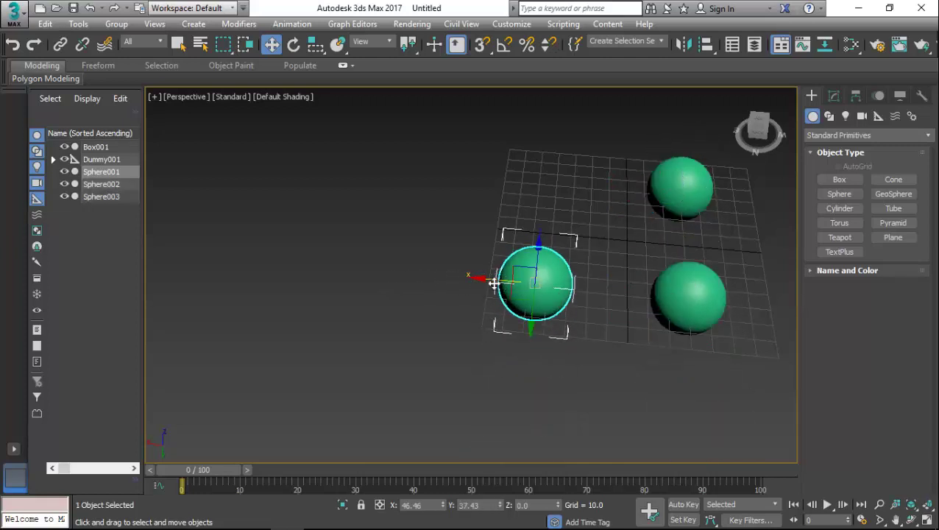
{"action": "mouse_move", "coordinate": [571, 275]}
{"action": "left_mouse_down"}
{"action": "mouse_move", "coordinate": [507, 283]}
{"action": "mouse_move", "coordinate": [571, 275]}
{"action": "left_mouse_up"}
{"action": "key", "text": "ctrl+q"}
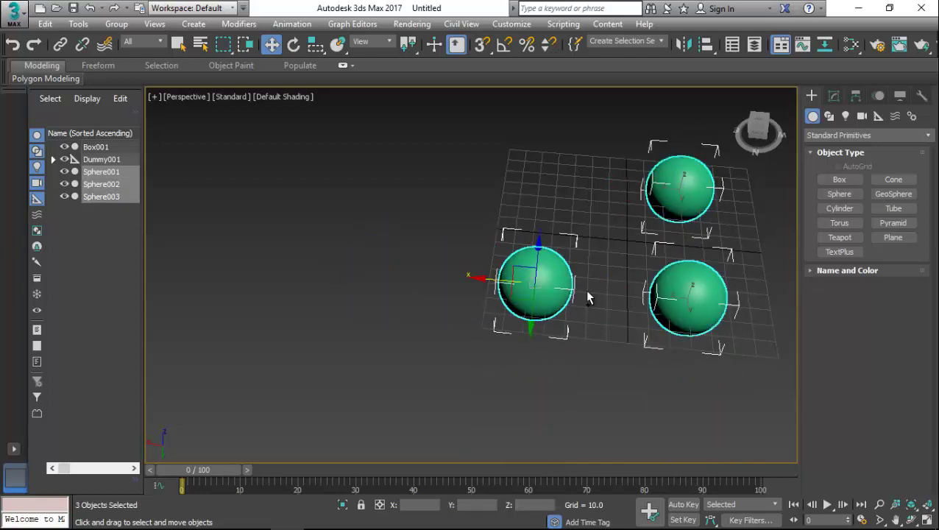
Move the three selected spheres back and forth along the X axis, using the gizmo at each sphere's pivot in turn.
{"action": "left_click_drag", "start_coordinate": [501, 274], "coordinate": [428, 270]}
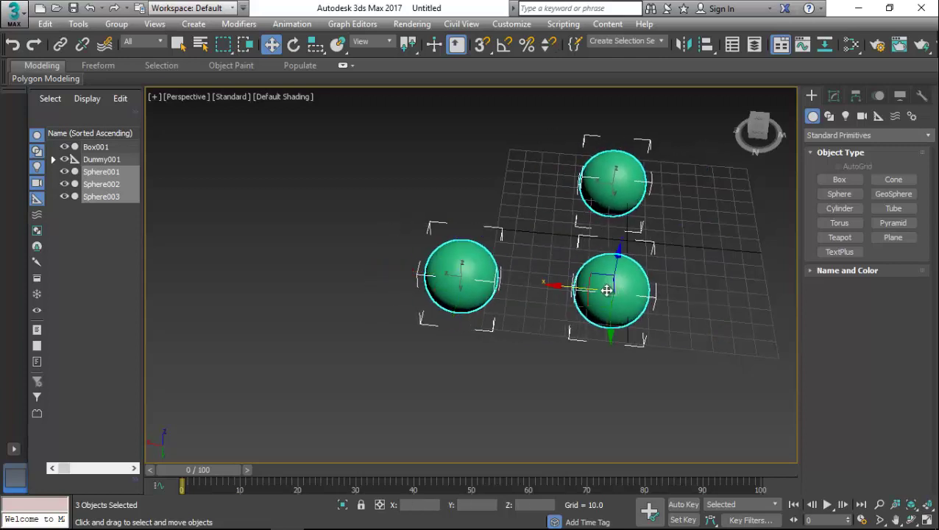
{"action": "left_click_drag", "start_coordinate": [591, 288], "coordinate": [643, 294]}
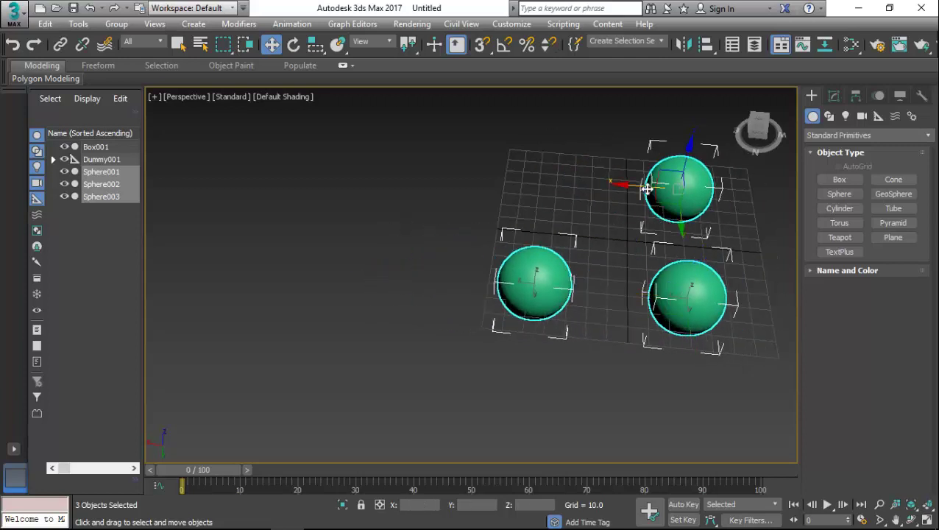
{"action": "left_click_drag", "start_coordinate": [626, 187], "coordinate": [613, 170]}
Change the transform center of the three selected spheres from Pivot Point to Transform Coordinate Center.
{"action": "left_click_drag", "start_coordinate": [411, 48], "coordinate": [416, 69]}
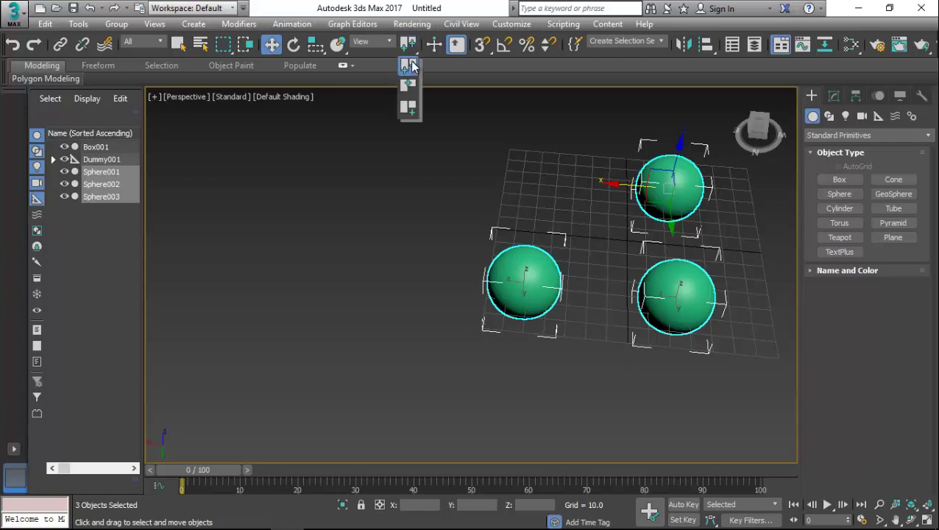
{"action": "left_click_drag", "start_coordinate": [411, 66], "coordinate": [405, 109]}
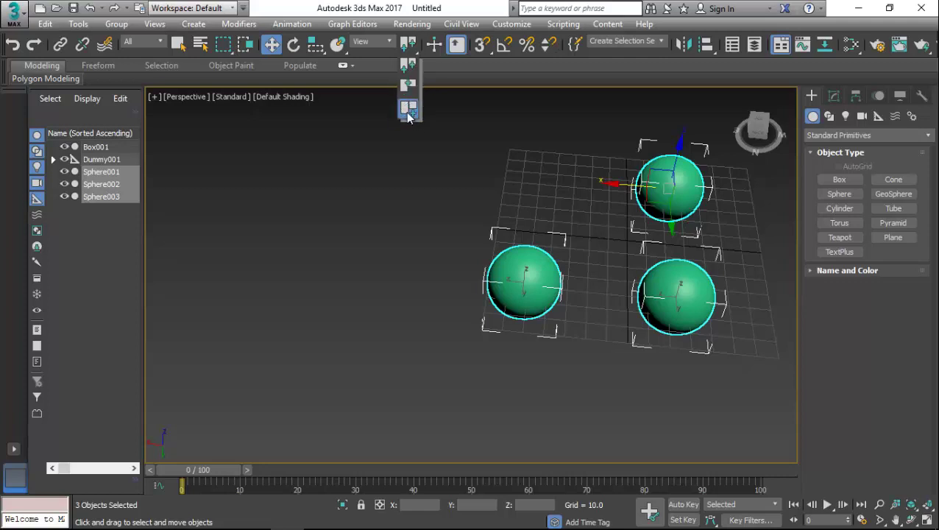
{"action": "left_click_drag", "start_coordinate": [410, 117], "coordinate": [409, 111]}
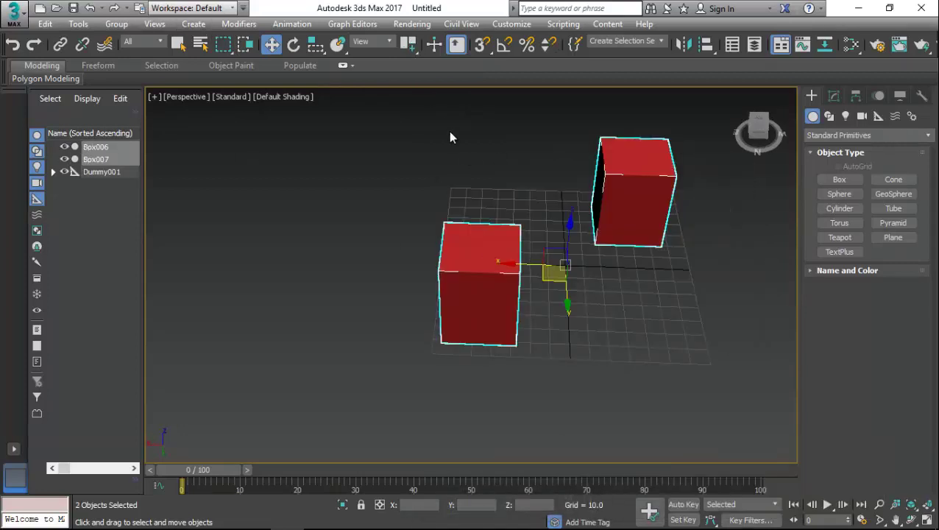
Select both red boxes and try rotating them about the Z axis using the Transform Coordinate Center.
{"action": "left_click_drag", "start_coordinate": [409, 137], "coordinate": [710, 345]}
{"action": "left_click_drag", "start_coordinate": [418, 48], "coordinate": [410, 112]}
{"action": "key", "text": "e"}
{"action": "left_click_drag", "start_coordinate": [562, 306], "coordinate": [547, 333]}
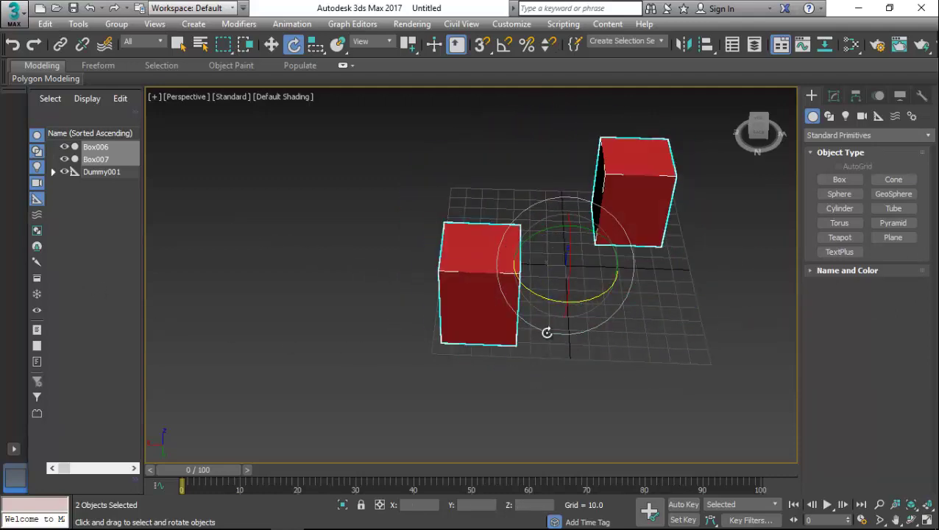
Move the box at the grid's far corner along the Y axis until it lines up with the other box, and select both.
{"action": "left_click", "coordinate": [633, 221]}
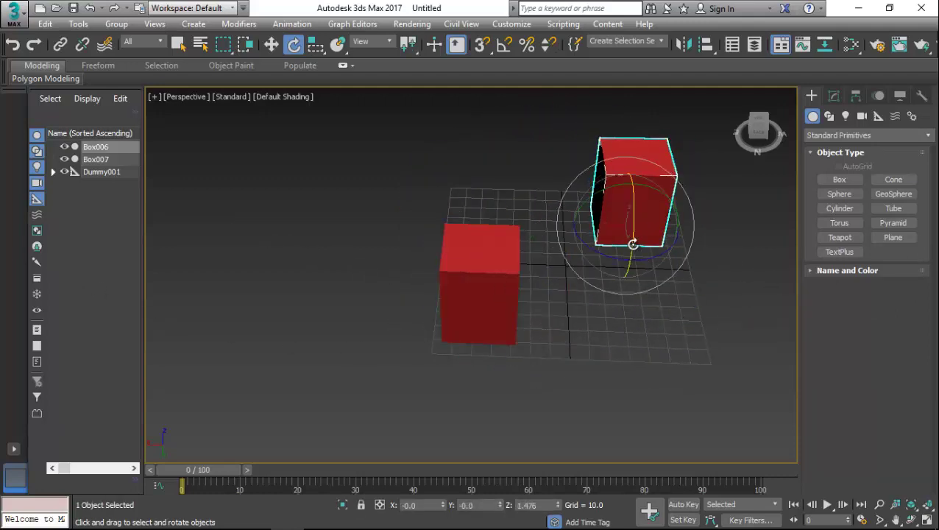
{"action": "key", "text": "q"}
{"action": "key", "text": "w"}
{"action": "left_click_drag", "start_coordinate": [628, 247], "coordinate": [642, 331]}
{"action": "left_click_drag", "start_coordinate": [294, 185], "coordinate": [704, 389]}
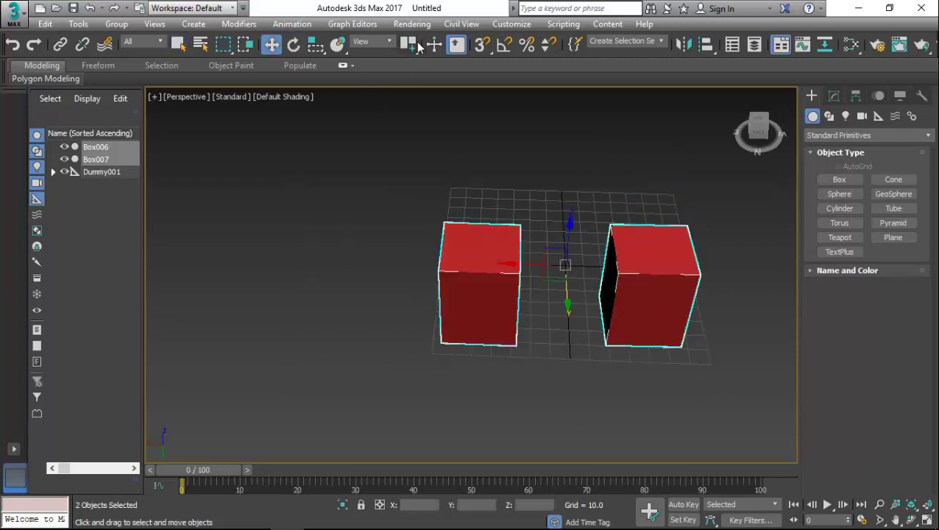
Set the transform center to Selection Center and try rotating both boxes about the Z axis, undoing the rotation between attempts.
{"action": "left_click_drag", "start_coordinate": [411, 47], "coordinate": [416, 90]}
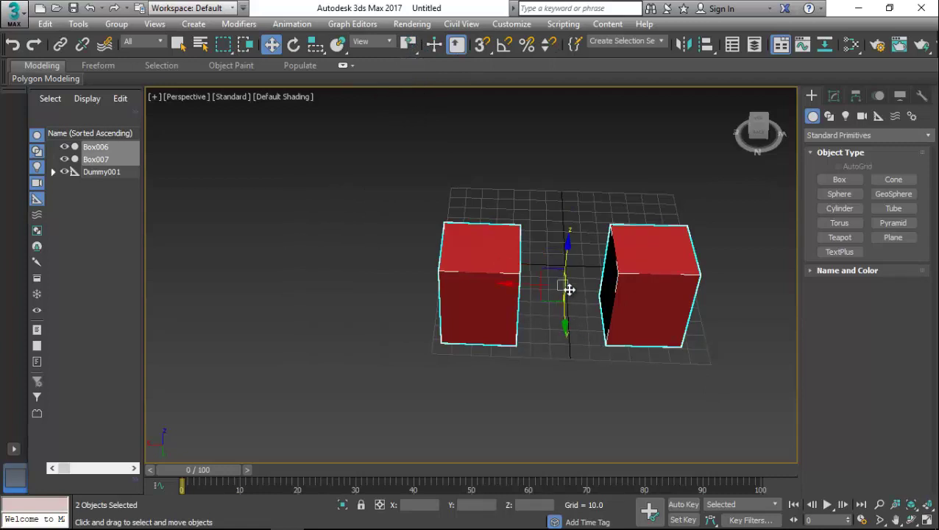
{"action": "key", "text": "e"}
{"action": "left_click_drag", "start_coordinate": [549, 300], "coordinate": [489, 247]}
{"action": "key", "text": "ctrl+z"}
{"action": "left_click_drag", "start_coordinate": [411, 44], "coordinate": [410, 92]}
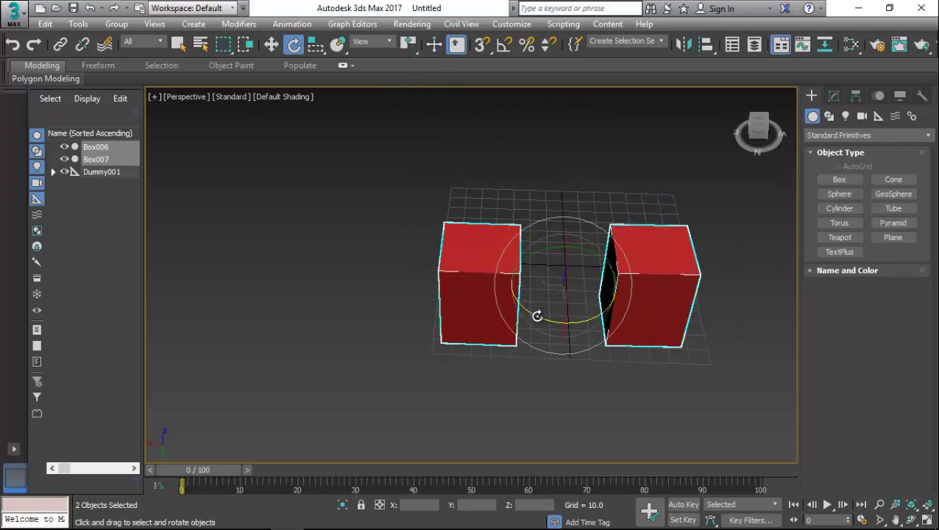
{"action": "left_click_drag", "start_coordinate": [537, 315], "coordinate": [61, 279]}
Rotate both boxes about the Z axis around their own pivot points, and select only Box007.
{"action": "left_click_drag", "start_coordinate": [406, 47], "coordinate": [414, 70]}
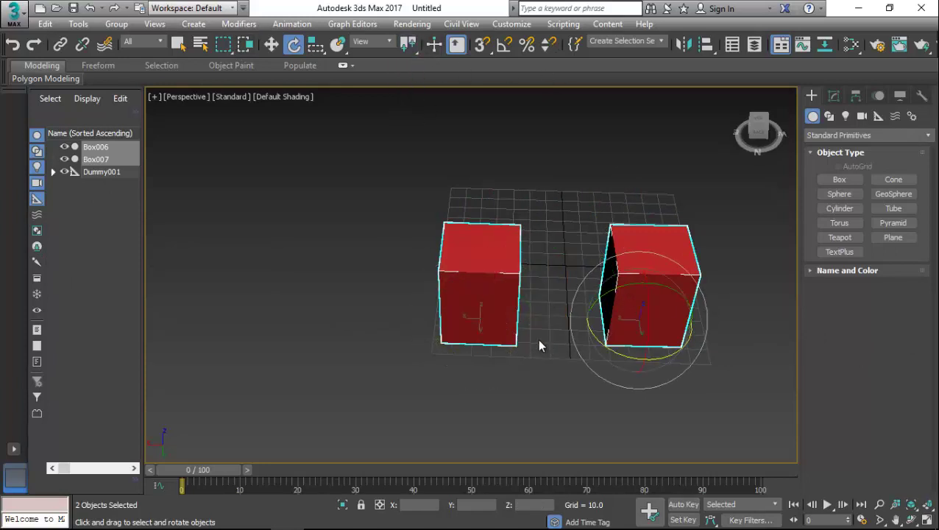
{"action": "left_click_drag", "start_coordinate": [598, 344], "coordinate": [462, 451]}
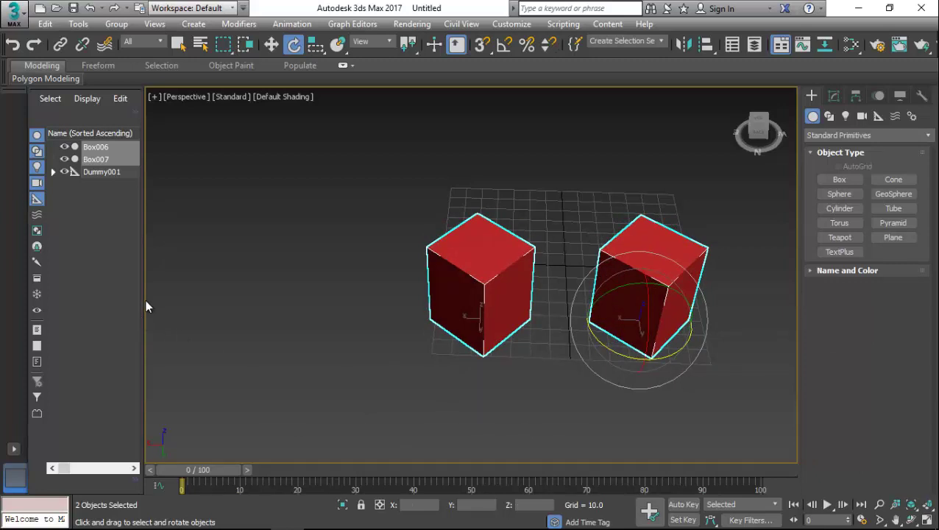
{"action": "left_click", "coordinate": [80, 158]}
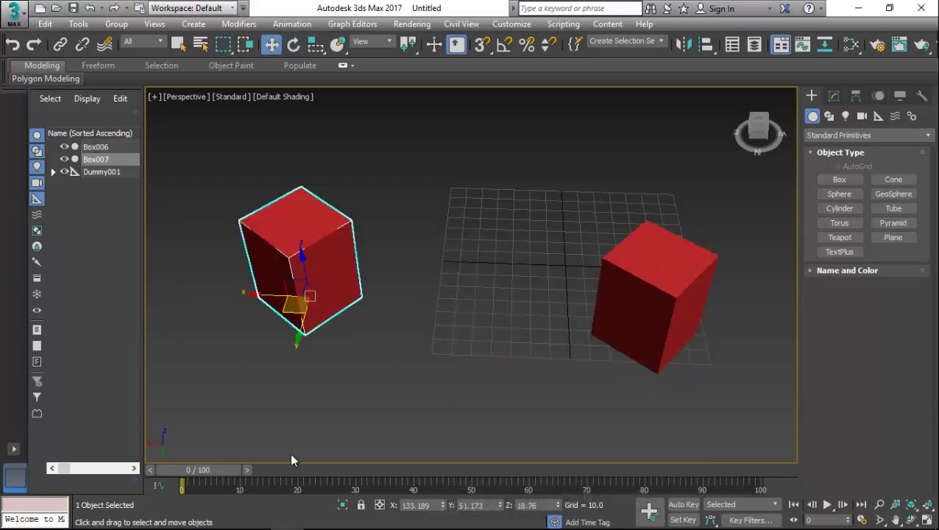
{"action": "left_click", "coordinate": [292, 460]}
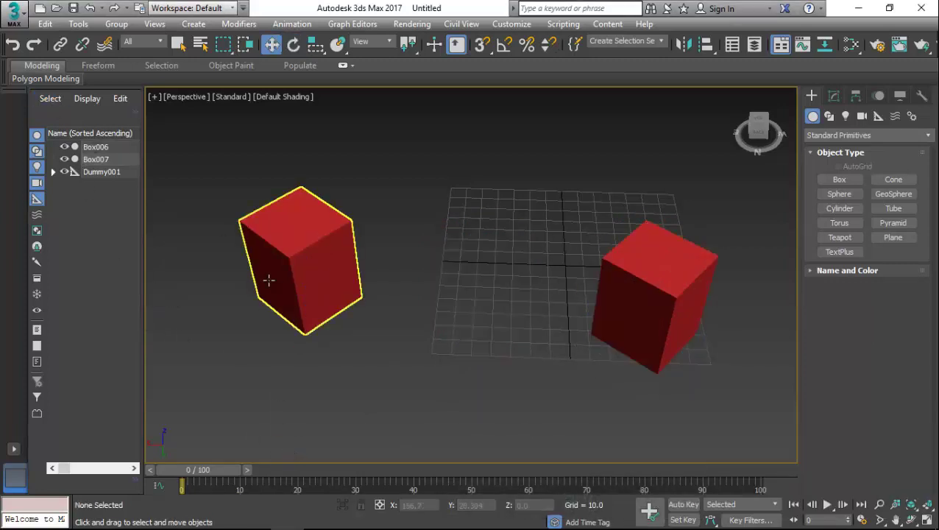
{"action": "left_click", "coordinate": [267, 285]}
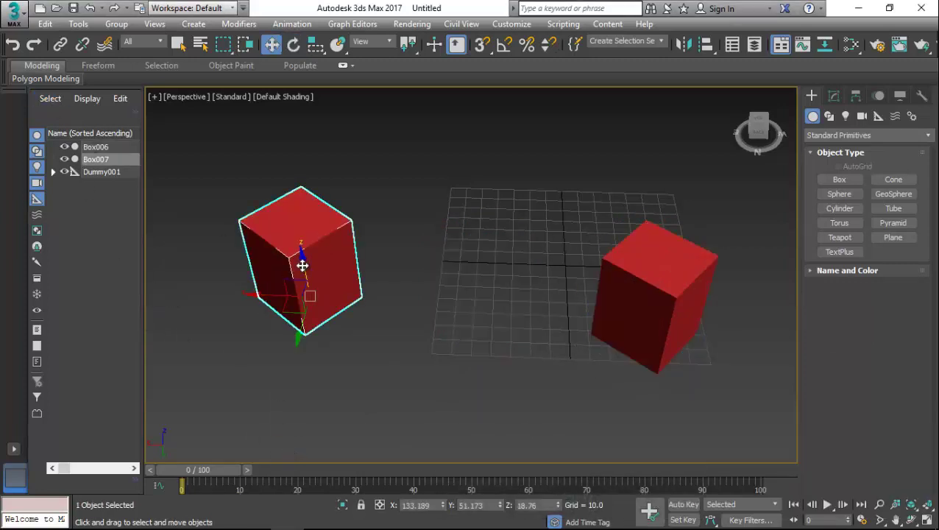
Display the Axis Constraints toolbar, switch the constraint through X, Y, Z and the plane options, and close the toolbar.
{"action": "right_click", "coordinate": [619, 63]}
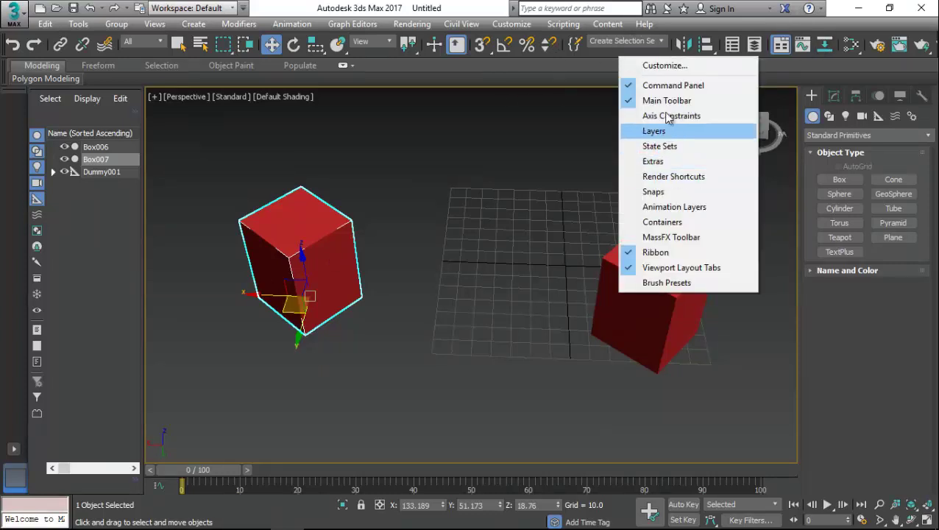
{"action": "left_click", "coordinate": [667, 118]}
{"action": "left_click", "coordinate": [131, 190]}
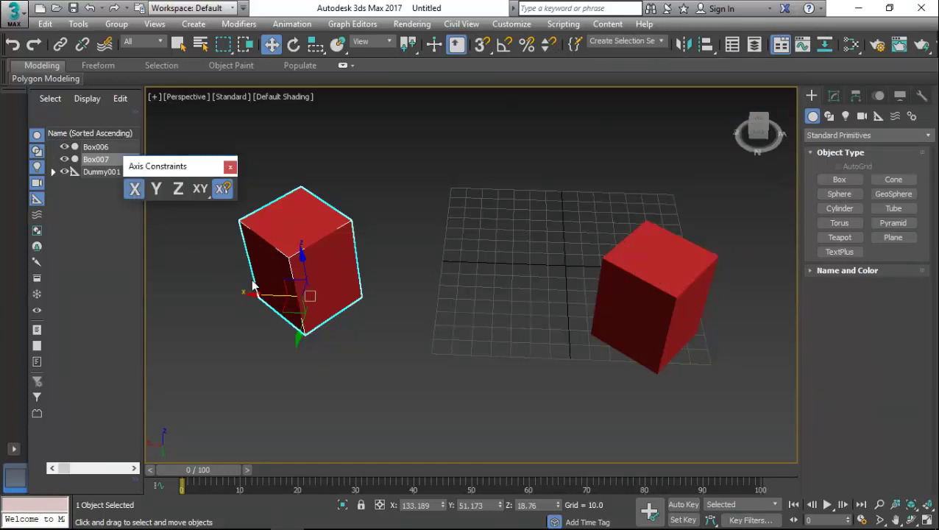
{"action": "left_click", "coordinate": [155, 188]}
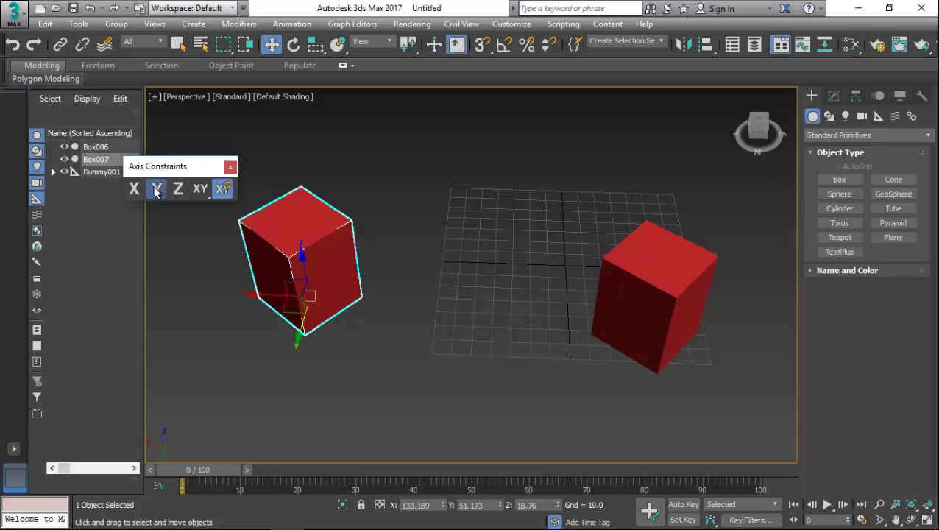
{"action": "left_click", "coordinate": [178, 191]}
{"action": "left_click_drag", "start_coordinate": [201, 190], "coordinate": [201, 235]}
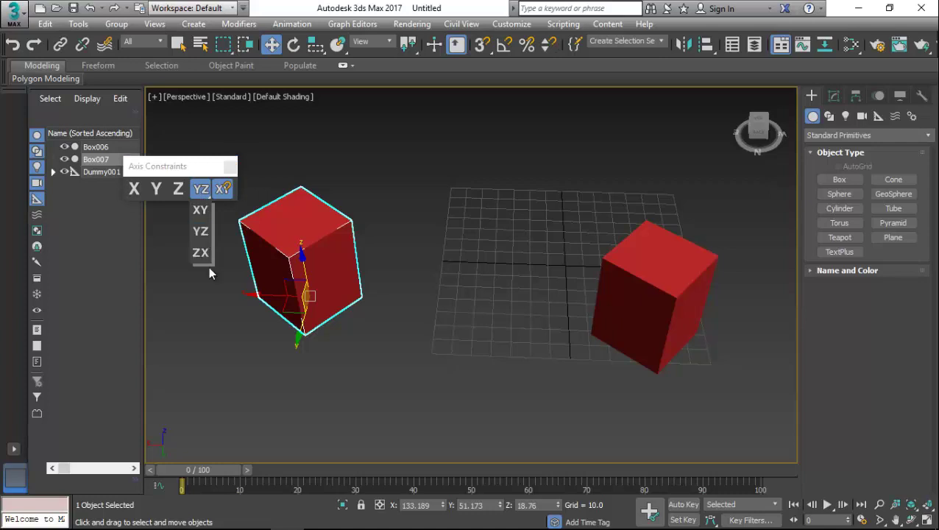
{"action": "left_click", "coordinate": [229, 166]}
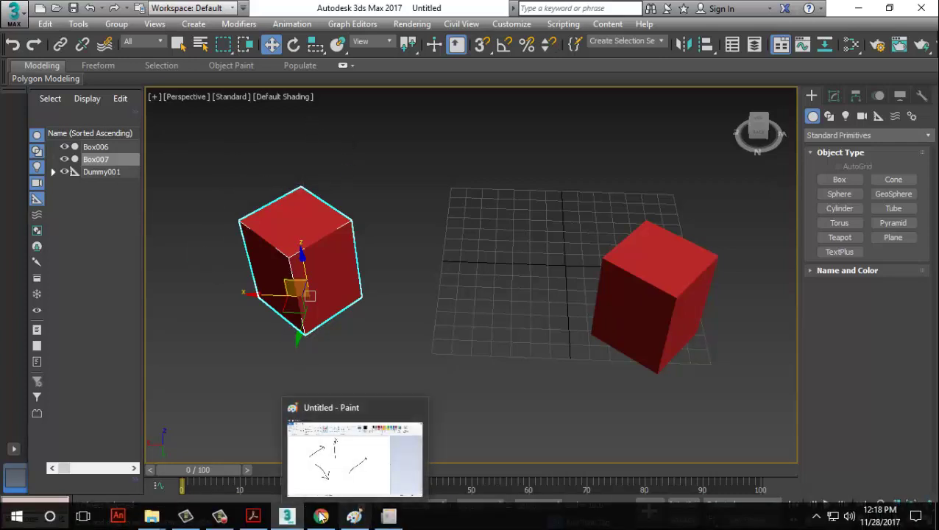
Switch to the 3ds Max 2014 PDF in Acrobat Reader and go to the Locks rollout figure on page 222.
{"action": "left_click", "coordinate": [321, 516]}
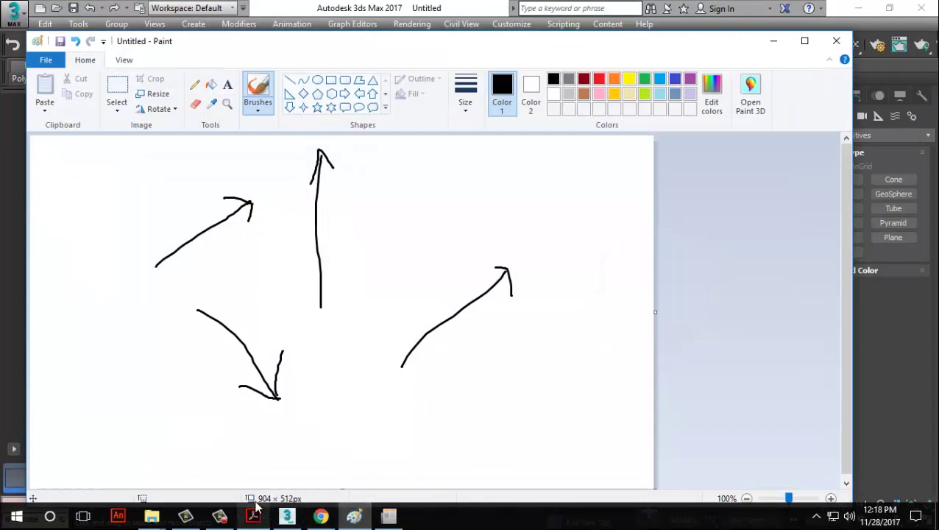
{"action": "left_click", "coordinate": [253, 515]}
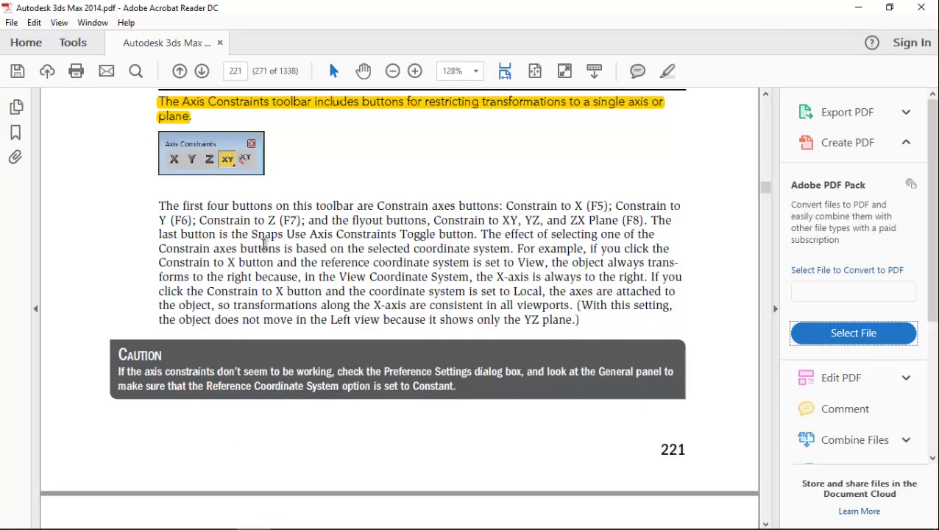
{"action": "scroll", "coordinate": [264, 242], "scroll_direction": "down", "scroll_amount": 10}
{"action": "scroll", "coordinate": [265, 339], "scroll_direction": "down", "scroll_amount": 4}
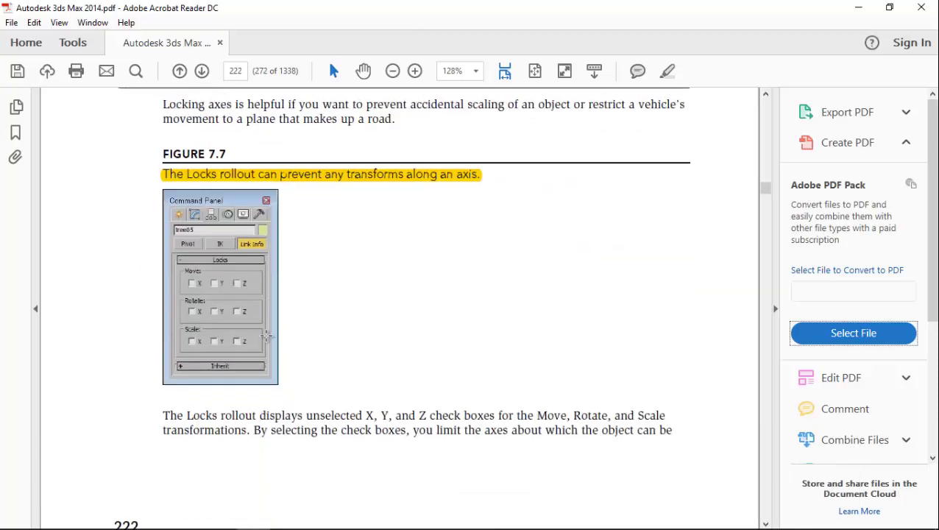
Return to 3ds Max and, in the hierarchy link info of Box007, lock movement on the Y and Z axes.
{"action": "left_click", "coordinate": [285, 519]}
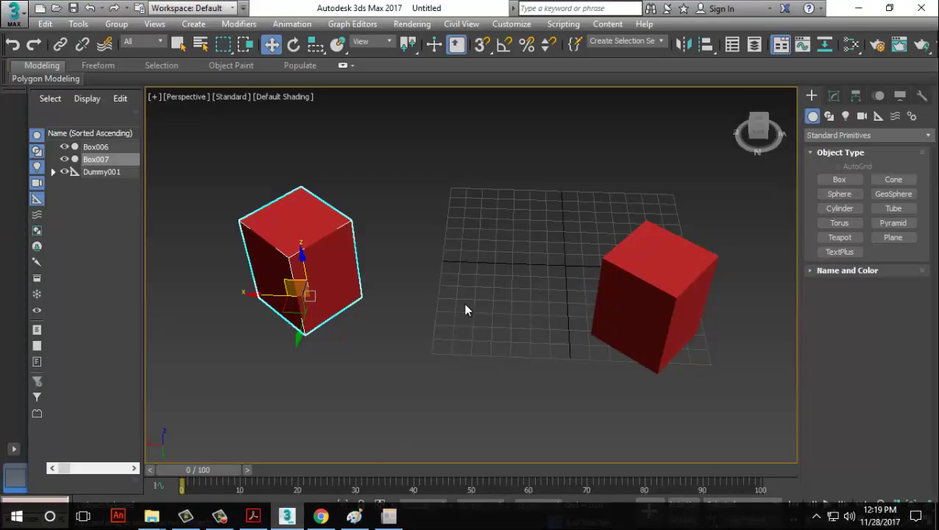
{"action": "left_click", "coordinate": [855, 96]}
{"action": "left_click", "coordinate": [916, 138]}
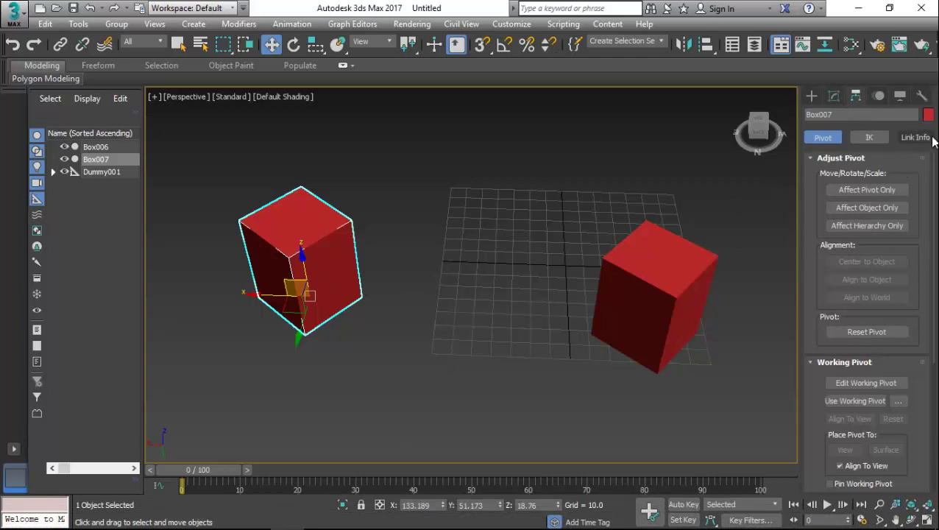
{"action": "mouse_move", "coordinate": [386, 527]}
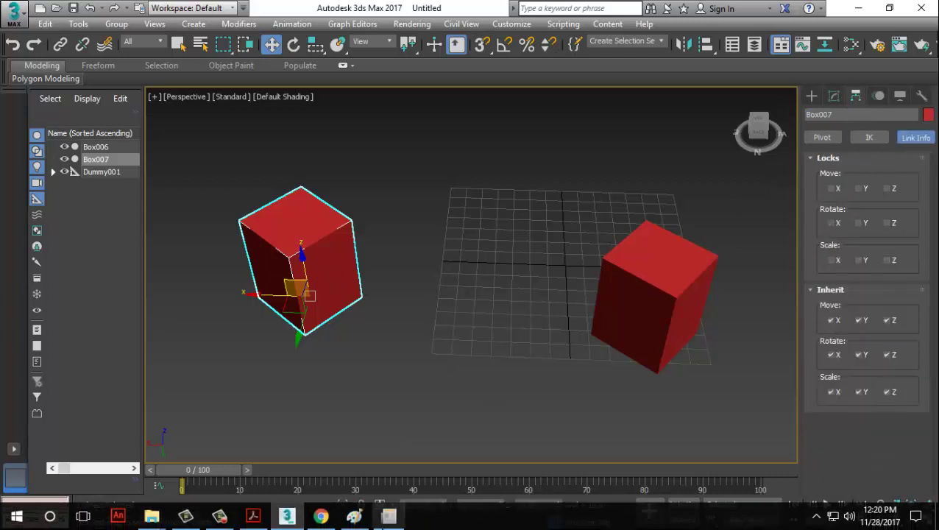
{"action": "left_click", "coordinate": [221, 517]}
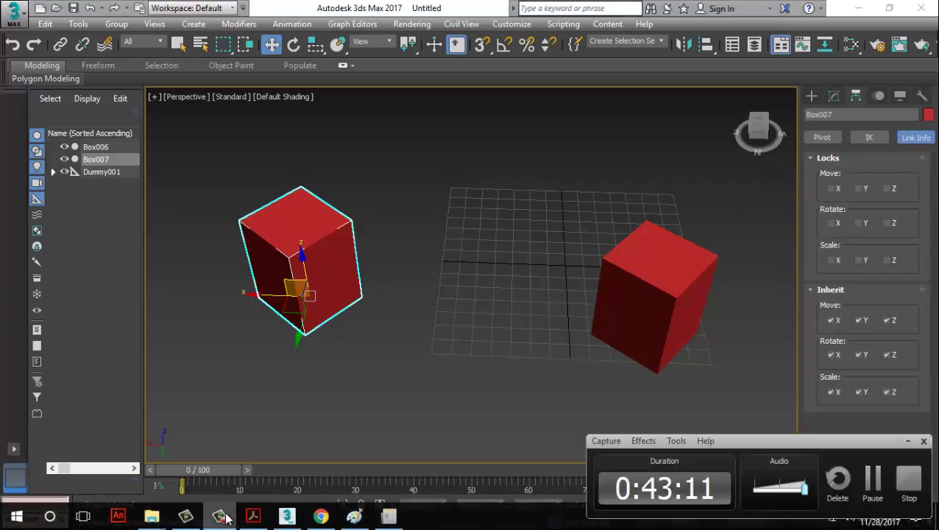
{"action": "left_click", "coordinate": [221, 517]}
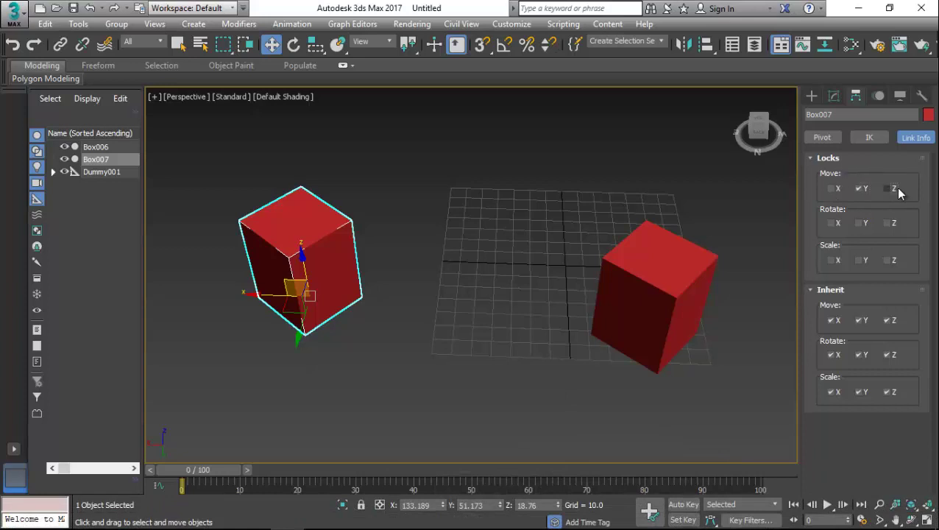
Test the movement locks by moving Box007 back and forth, leaving it at about X 123.2, Y 59.7.
{"action": "left_click", "coordinate": [295, 313]}
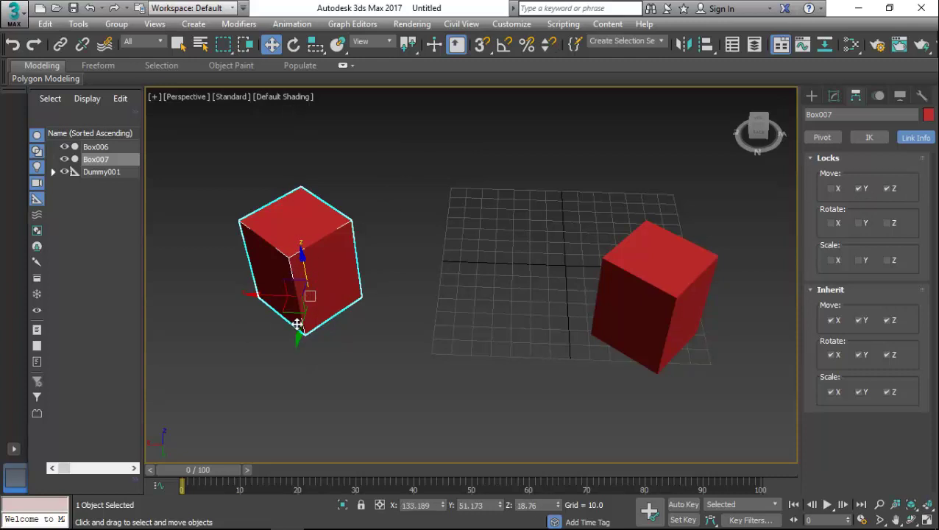
{"action": "left_click_drag", "start_coordinate": [298, 322], "coordinate": [348, 369]}
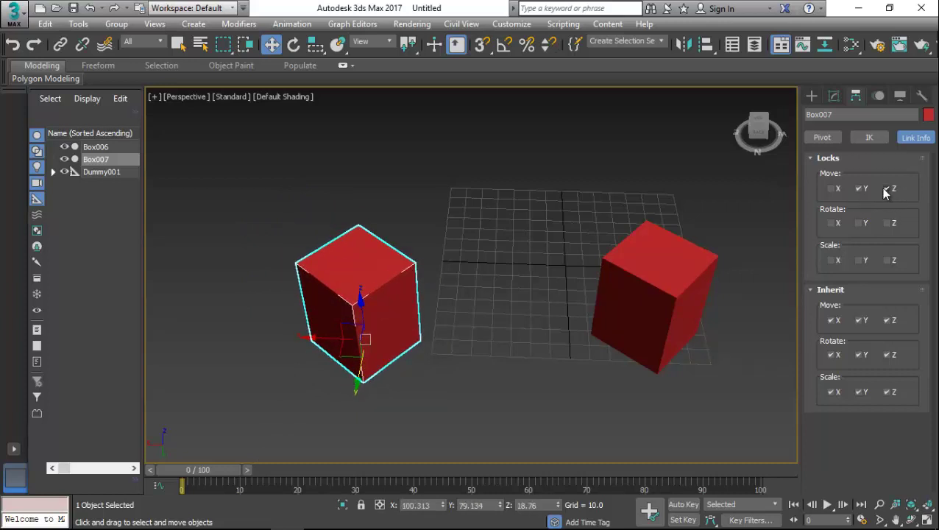
{"action": "left_click_drag", "start_coordinate": [325, 336], "coordinate": [435, 410]}
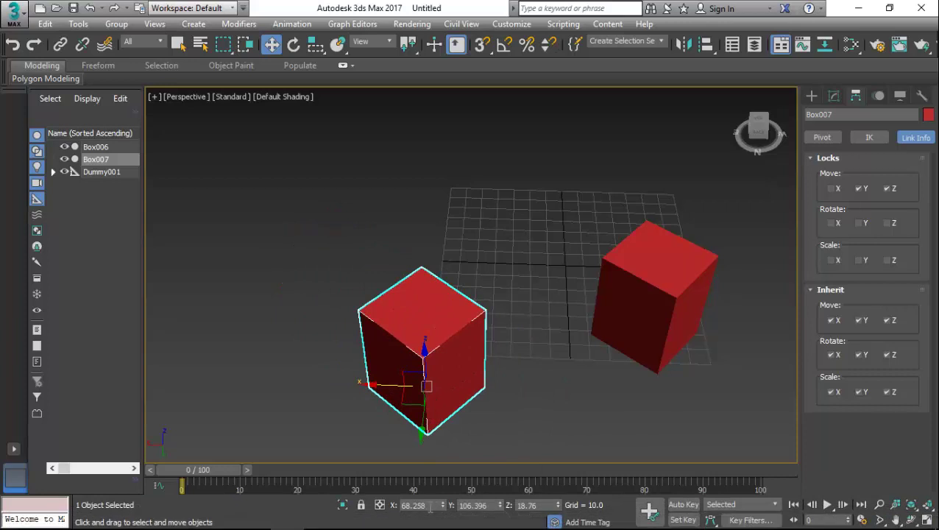
{"action": "left_click_drag", "start_coordinate": [383, 382], "coordinate": [326, 322]}
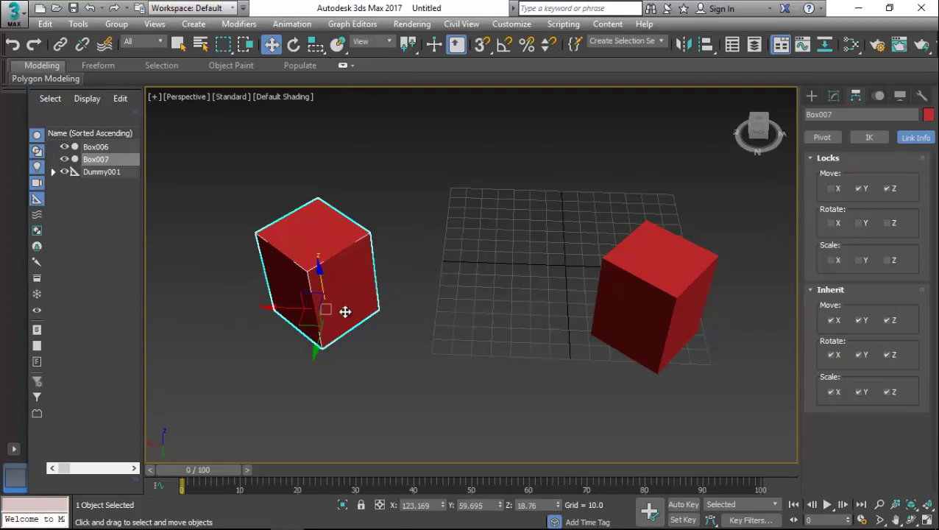
Set the reference coordinate system to Screen and move Box007 to about X 73.0, Y 102.3.
{"action": "middle_click_drag", "start_coordinate": [346, 311], "coordinate": [406, 178], "text": "alt"}
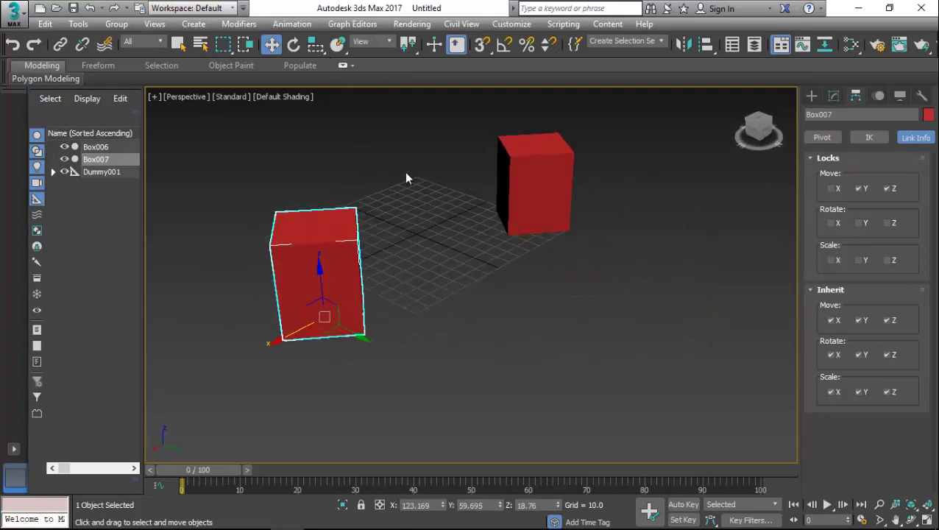
{"action": "left_click", "coordinate": [364, 42]}
{"action": "left_click", "coordinate": [381, 63]}
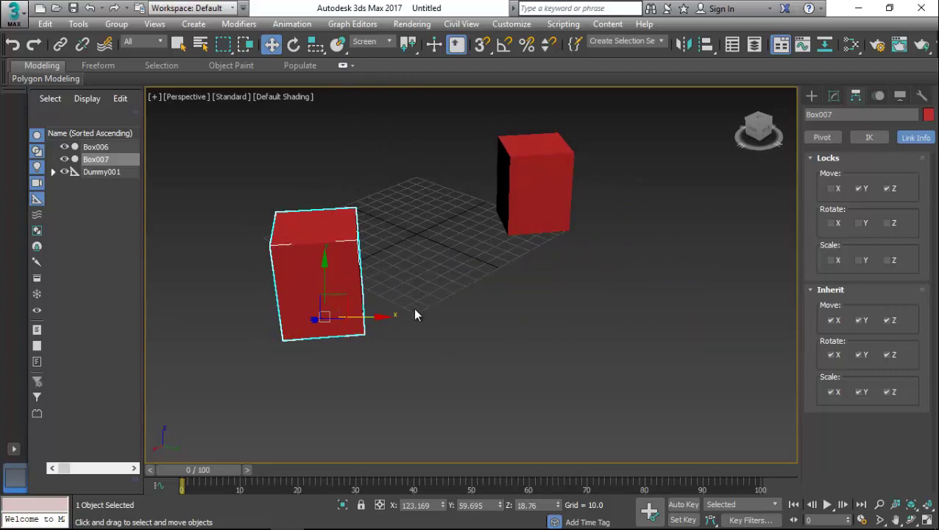
{"action": "left_click_drag", "start_coordinate": [360, 316], "coordinate": [499, 319]}
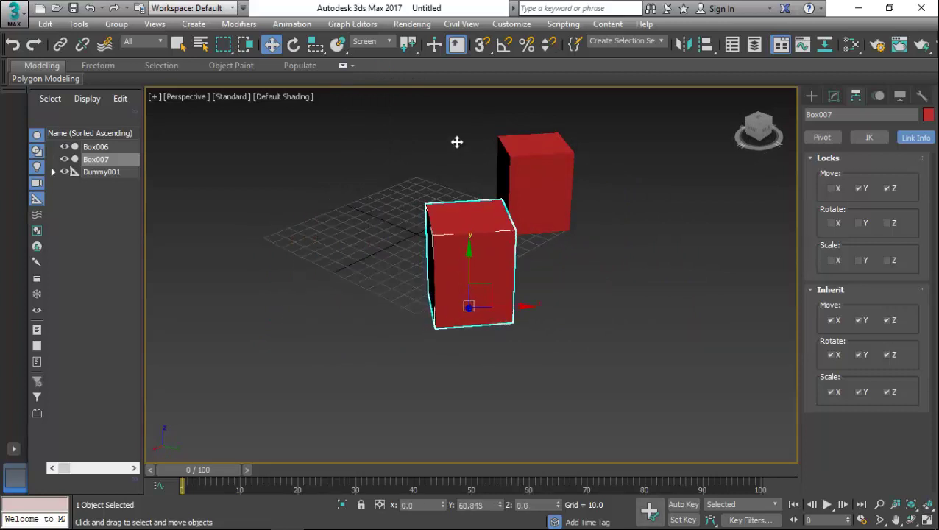
Set the reference coordinate system to World for Box007.
{"action": "middle_click_drag", "start_coordinate": [421, 318], "coordinate": [443, 305], "text": "alt"}
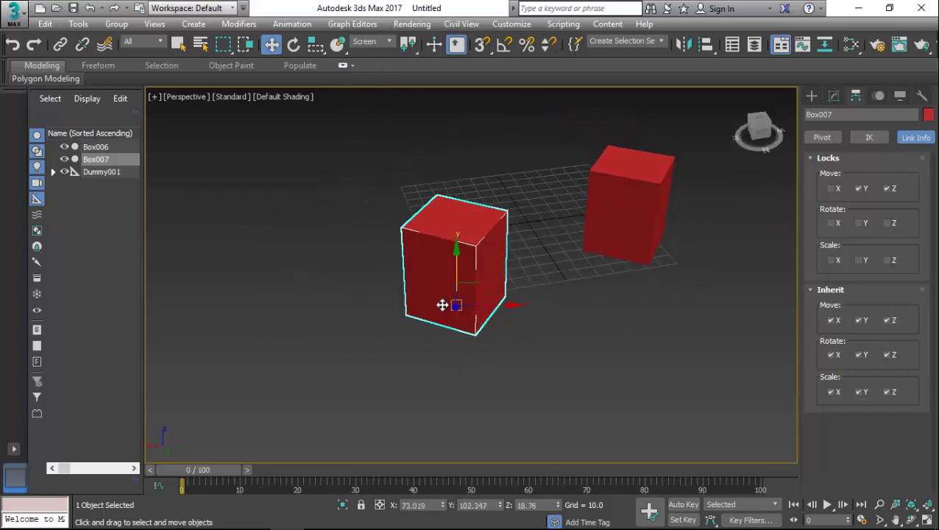
{"action": "left_click", "coordinate": [370, 40]}
{"action": "left_click", "coordinate": [375, 70]}
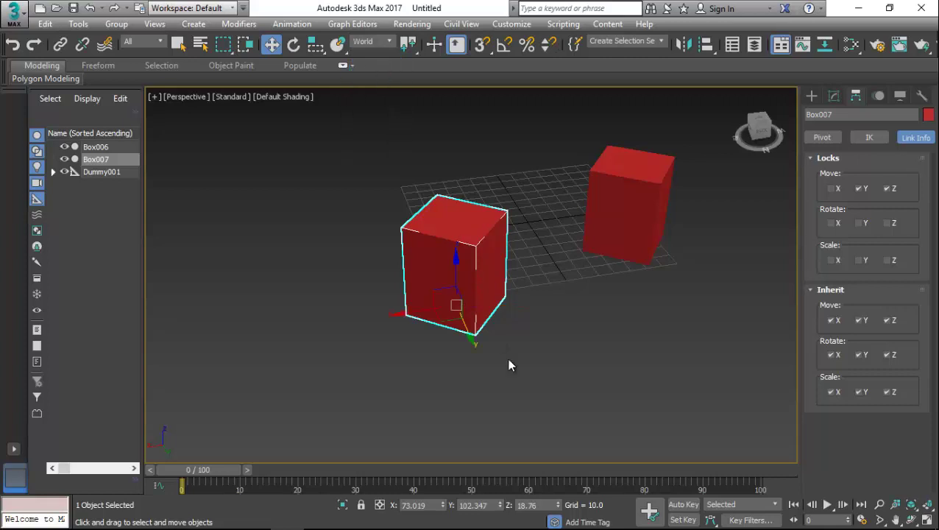
Move Box007 in World coordinates to about X 110.1, Y 70.8.
{"action": "middle_click_drag", "start_coordinate": [433, 299], "coordinate": [482, 289], "text": "alt"}
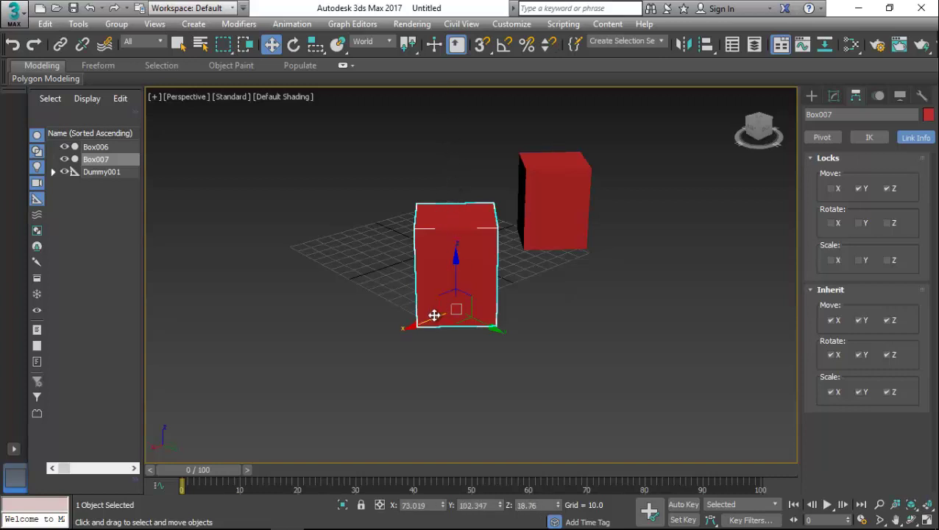
{"action": "left_click_drag", "start_coordinate": [486, 325], "coordinate": [511, 356]}
{"action": "middle_click_drag", "start_coordinate": [496, 344], "coordinate": [294, 280], "text": "alt"}
Set the reference coordinate system to Local and move Box007 along its local X axis.
{"action": "left_click", "coordinate": [388, 42]}
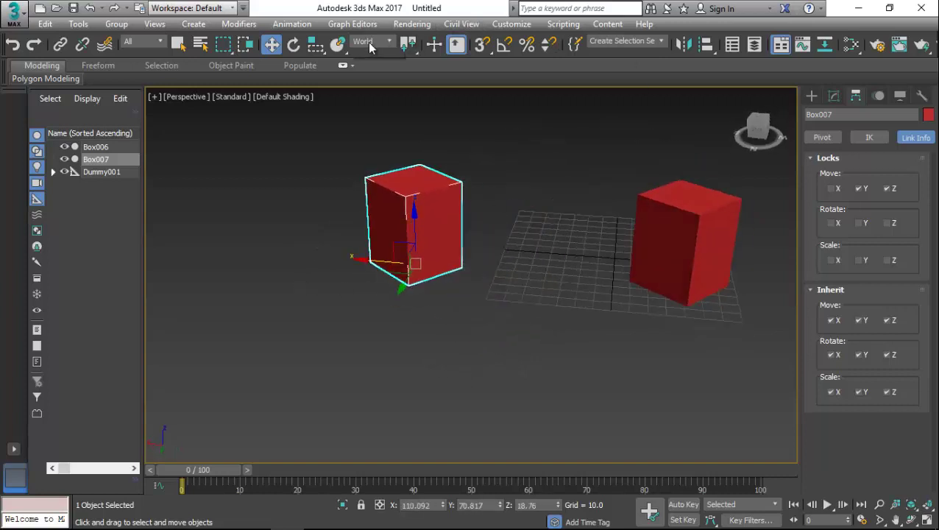
{"action": "left_click", "coordinate": [380, 91]}
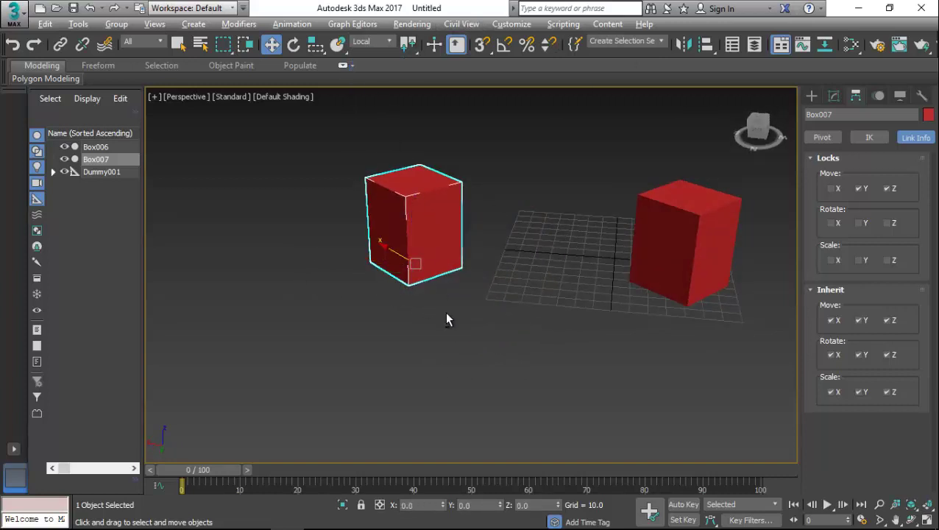
{"action": "middle_click_drag", "start_coordinate": [447, 318], "coordinate": [381, 290], "text": "alt"}
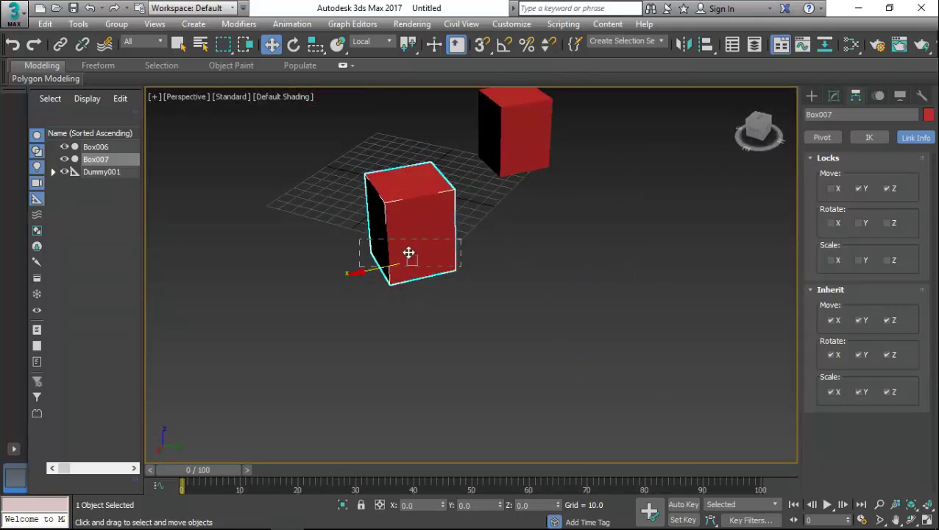
{"action": "left_click_drag", "start_coordinate": [382, 270], "coordinate": [347, 298]}
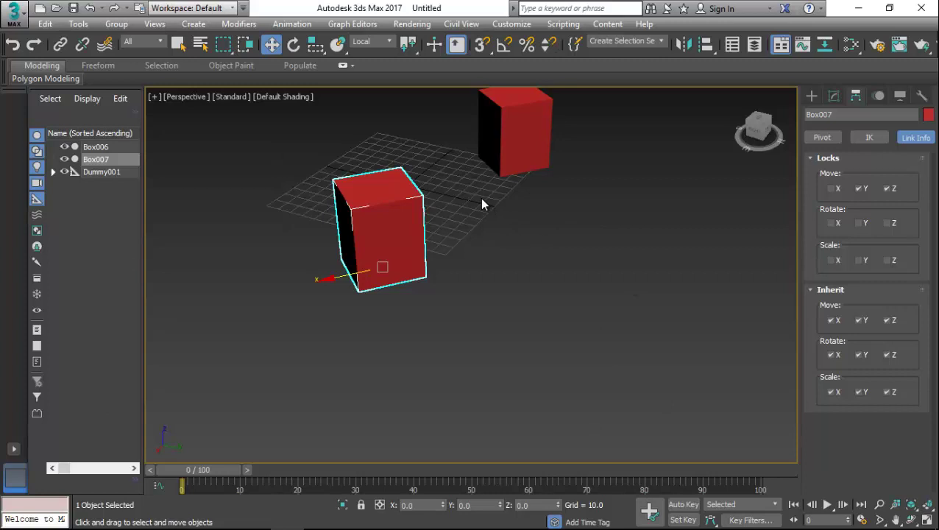
Select both boxes, Box006 and Box007, and delete them from the scene.
{"action": "scroll", "coordinate": [464, 279], "scroll_direction": "down", "scroll_amount": 5}
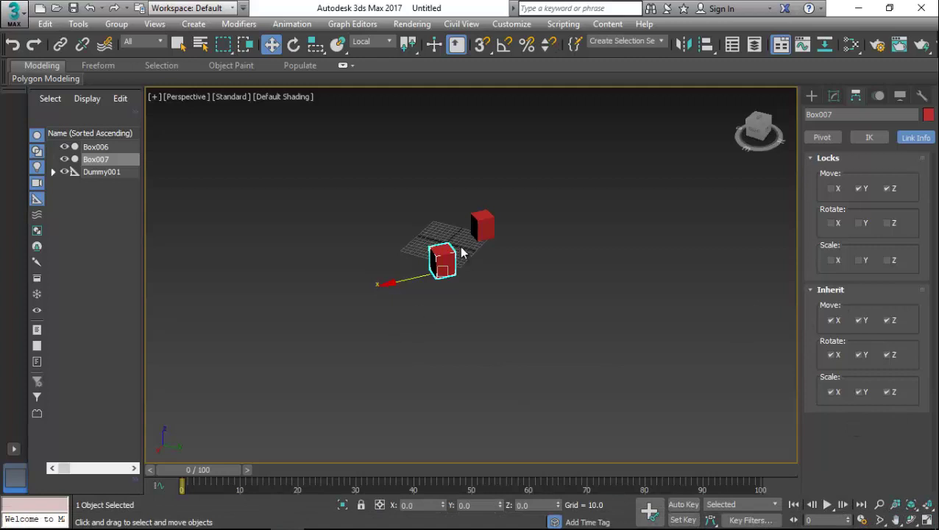
{"action": "left_click", "coordinate": [440, 209]}
{"action": "key", "text": "Delete"}
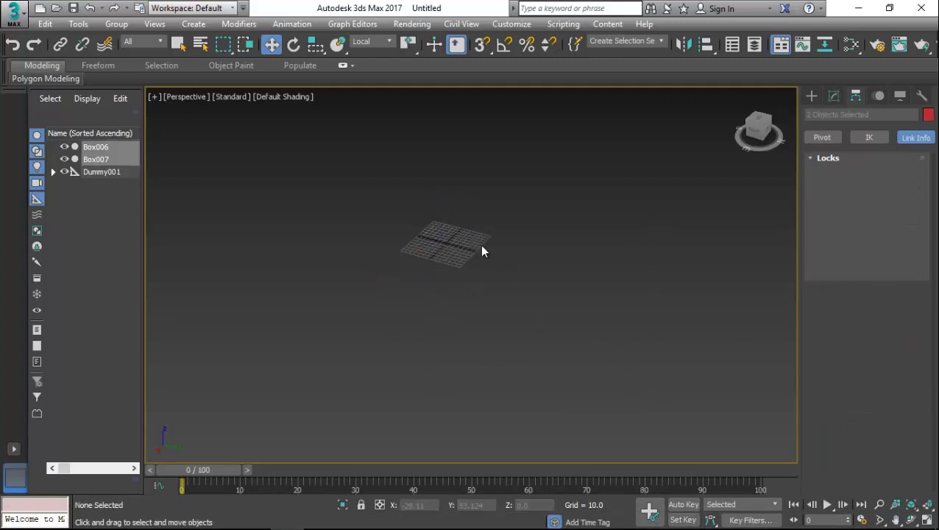
Create a box about 42.6 long, 39.5 wide and 73.3 high on the grid.
{"action": "scroll", "coordinate": [488, 214], "scroll_direction": "up", "scroll_amount": 5}
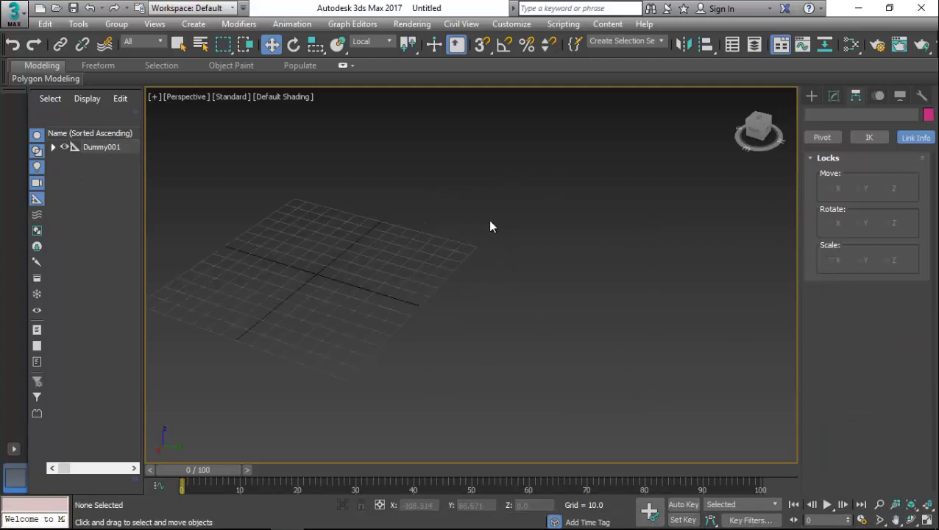
{"action": "left_click", "coordinate": [812, 96]}
{"action": "left_click", "coordinate": [839, 180]}
{"action": "left_click_drag", "start_coordinate": [275, 279], "coordinate": [342, 274]}
{"action": "left_click", "coordinate": [351, 290]}
{"action": "key", "text": "w"}
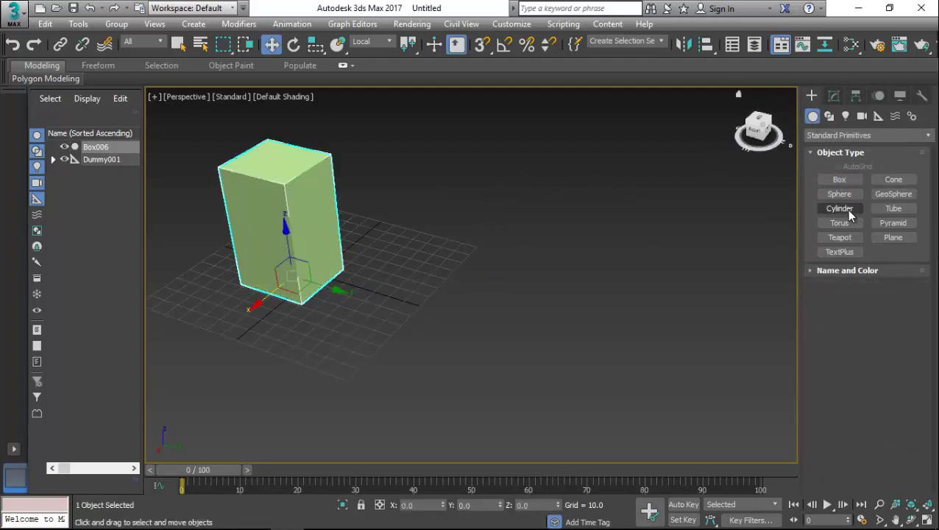
Create a small sphere beyond the grid's edge and link it to the box as its child.
{"action": "left_click", "coordinate": [839, 194]}
{"action": "left_click_drag", "start_coordinate": [502, 325], "coordinate": [306, 240]}
{"action": "left_click", "coordinate": [60, 44]}
{"action": "key", "text": "w"}
{"action": "left_click", "coordinate": [596, 359]}
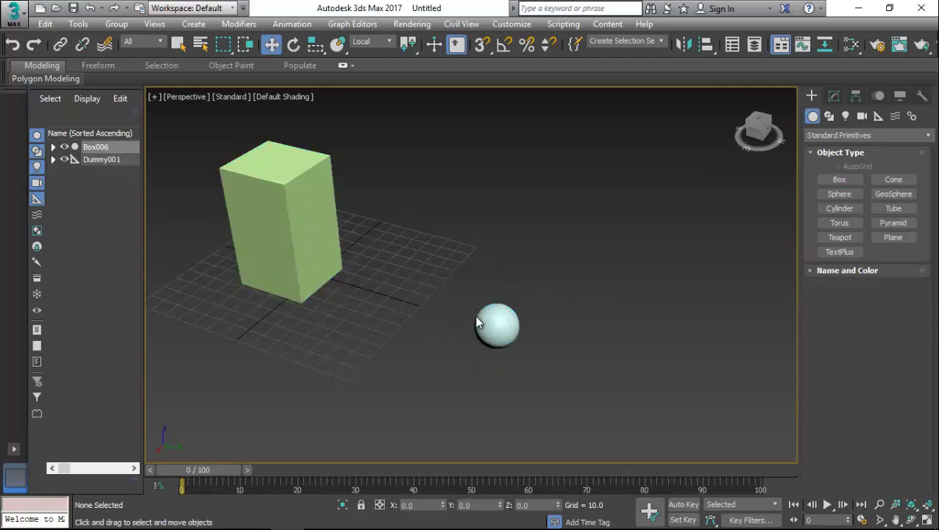
In the sphere's hierarchy link info, toggle the inherited rotation on the X and Y axes.
{"action": "left_click", "coordinate": [497, 326]}
{"action": "left_click", "coordinate": [855, 98]}
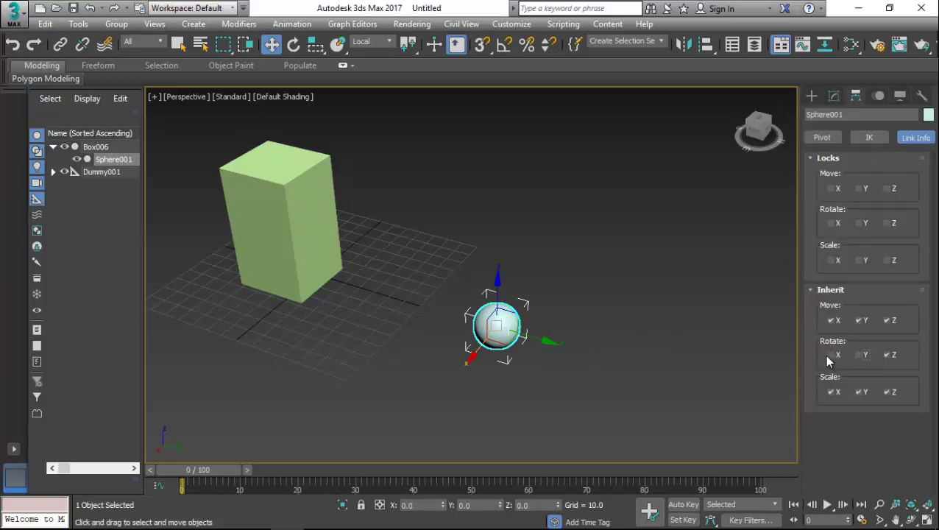
{"action": "left_click", "coordinate": [833, 355]}
{"action": "left_click", "coordinate": [860, 354]}
Move the parent box along its local Y axis, away from the sphere, to test the sphere's inheritance.
{"action": "left_click", "coordinate": [324, 220]}
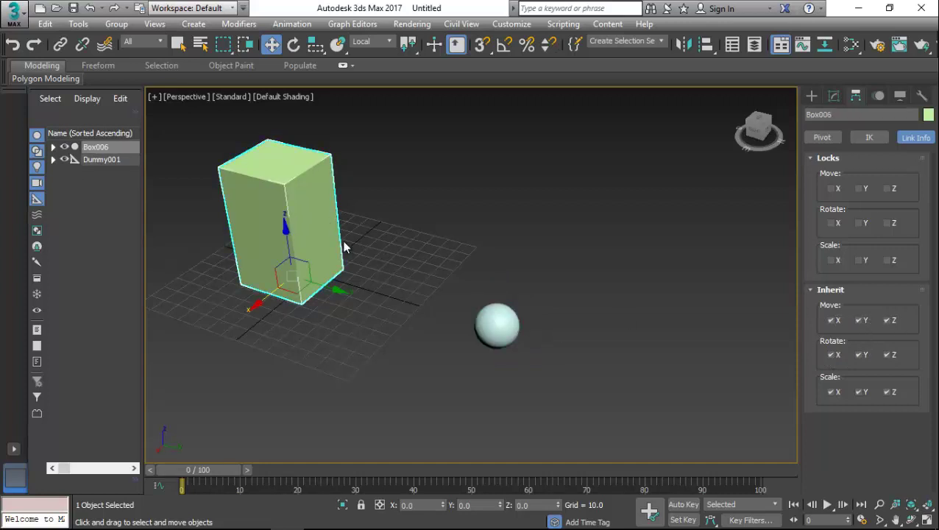
{"action": "middle_click_drag", "start_coordinate": [344, 247], "coordinate": [530, 336]}
{"action": "left_click_drag", "start_coordinate": [520, 327], "coordinate": [475, 329]}
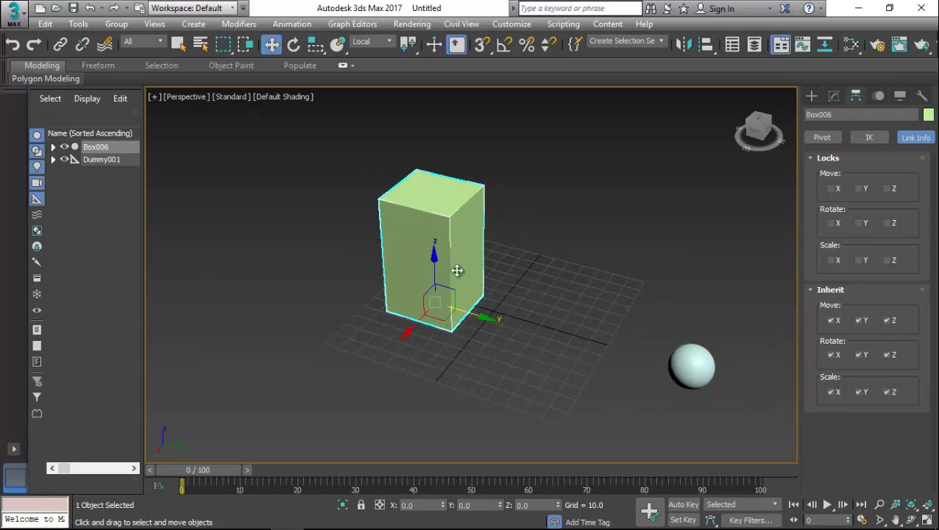
{"action": "left_click", "coordinate": [486, 324]}
{"action": "left_click", "coordinate": [461, 310]}
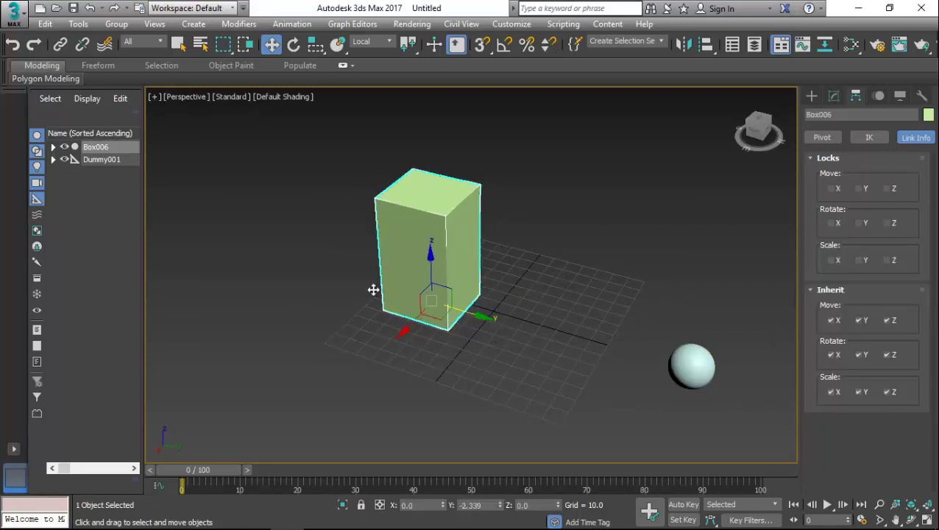
{"action": "left_click_drag", "start_coordinate": [373, 291], "coordinate": [222, 251]}
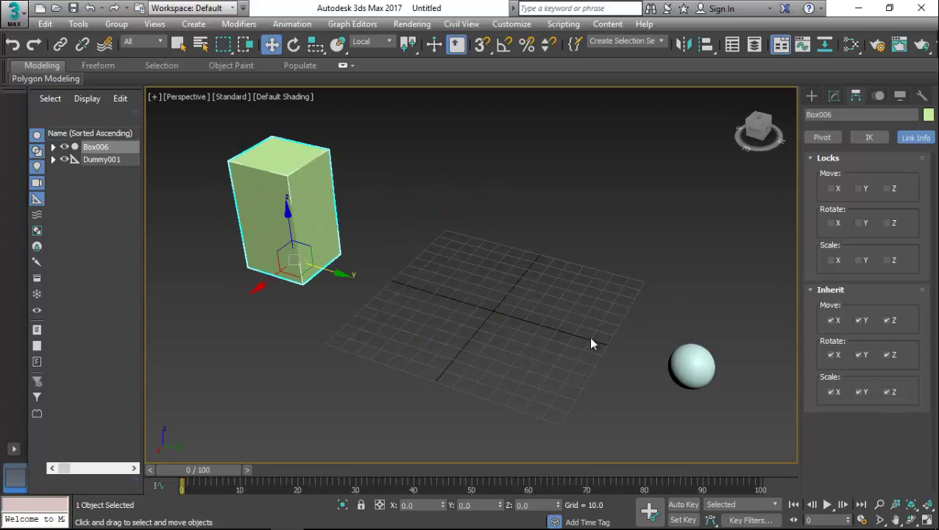
Try rotating the parent box to test the sphere's inherited rotation, and undo the change.
{"action": "key", "text": "e"}
{"action": "left_click_drag", "start_coordinate": [268, 237], "coordinate": [698, 336]}
{"action": "key", "text": "ctrl+z"}
Restore the sphere's inherited movement in its link info and move the parent box to test the link.
{"action": "left_click", "coordinate": [681, 355]}
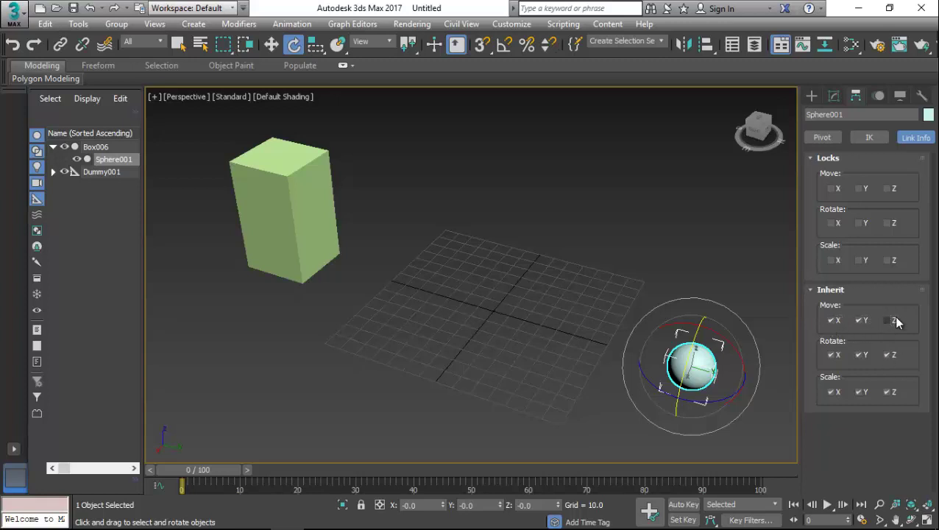
{"action": "left_click", "coordinate": [337, 225]}
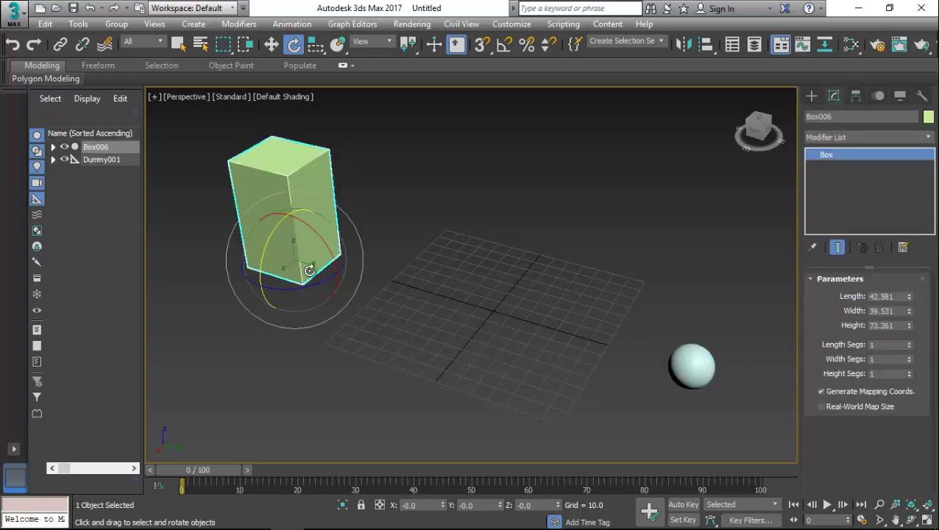
{"action": "key", "text": "ctrl+z"}
{"action": "key", "text": "w"}
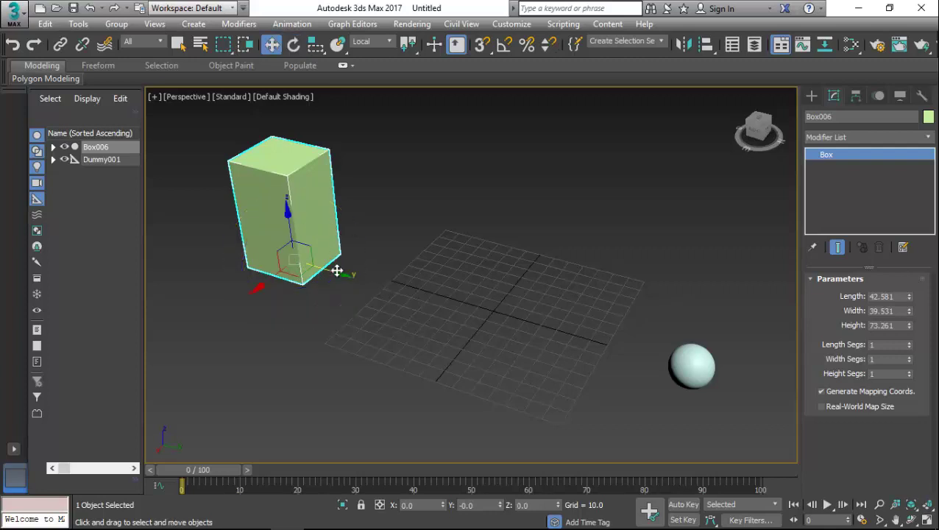
{"action": "left_click_drag", "start_coordinate": [335, 271], "coordinate": [269, 213]}
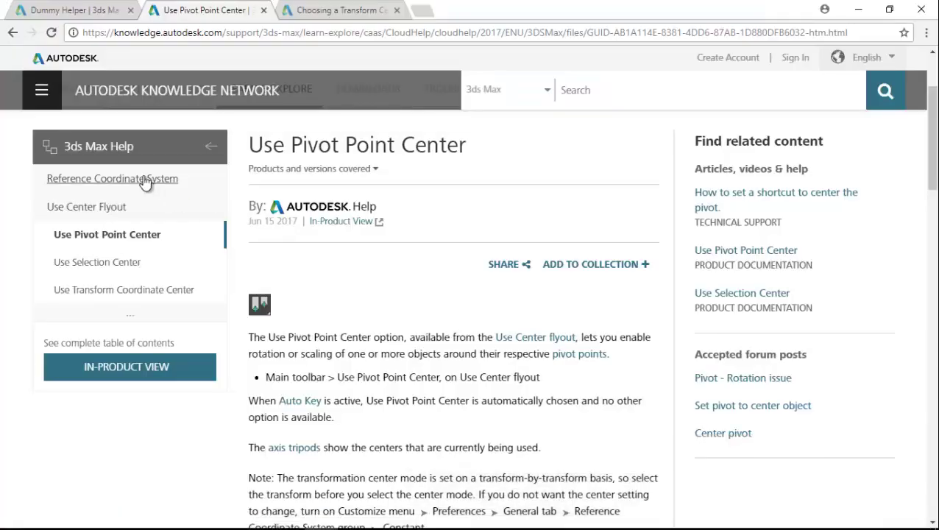
Switch to the browser, read the introduction of the Use Pivot Point Center help topic and open its pivot points link.
{"action": "scroll", "coordinate": [549, 321], "scroll_direction": "down", "scroll_amount": 1}
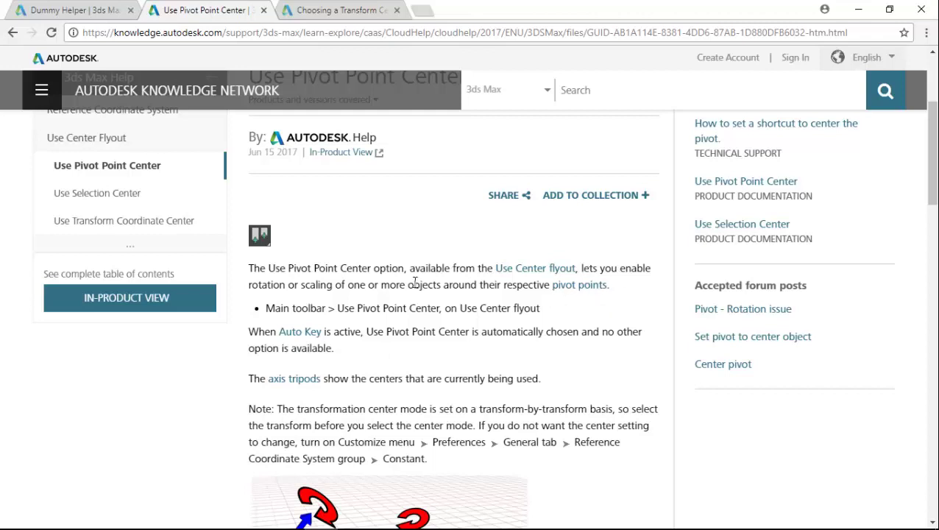
{"action": "left_click_drag", "start_coordinate": [335, 268], "coordinate": [379, 271]}
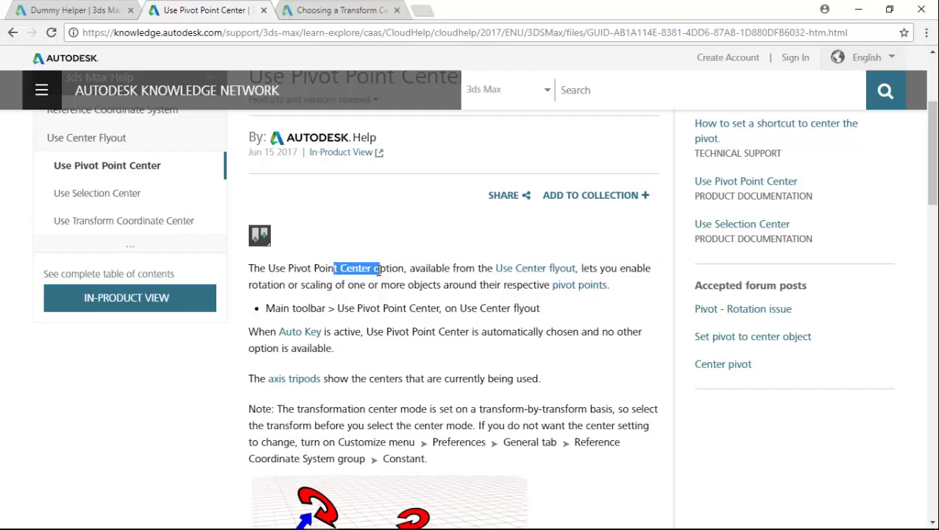
{"action": "left_click", "coordinate": [624, 303]}
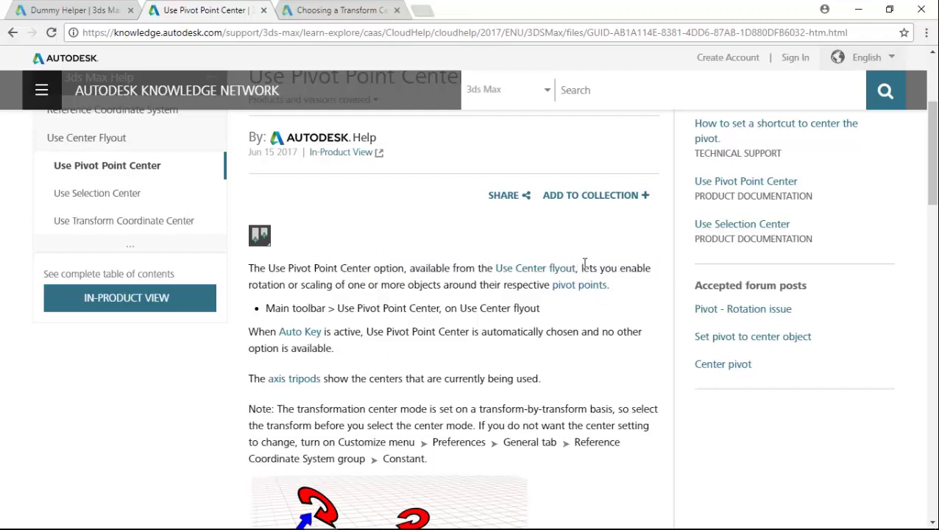
{"action": "left_click_drag", "start_coordinate": [583, 268], "coordinate": [616, 293]}
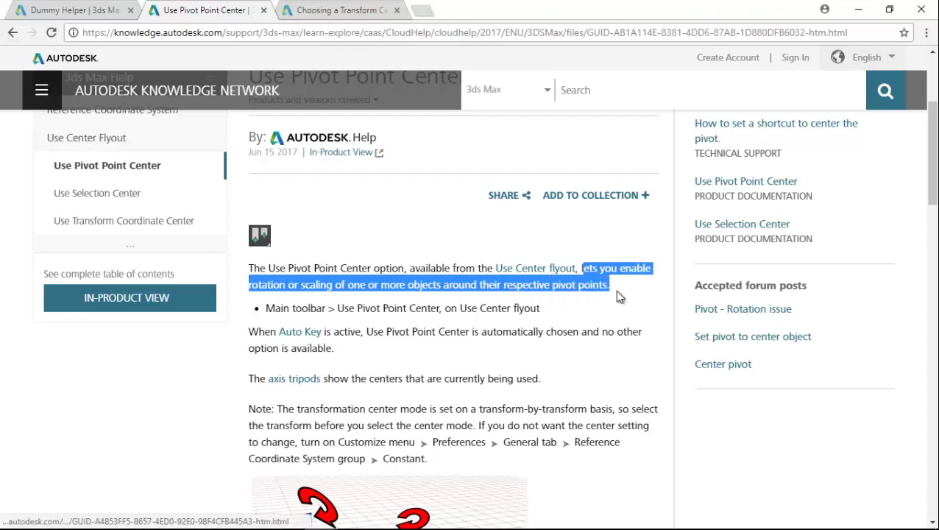
{"action": "left_click", "coordinate": [576, 294]}
{"action": "left_click", "coordinate": [569, 283]}
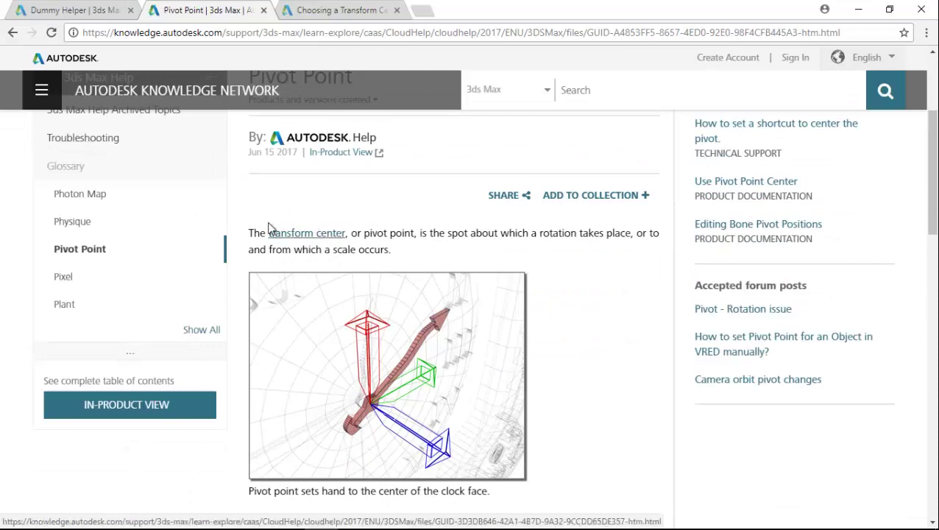
Examine the Pivot Point help topic's definition of the transform center and its clock hand illustration.
{"action": "scroll", "coordinate": [278, 215], "scroll_direction": "up", "scroll_amount": 2}
{"action": "scroll", "coordinate": [278, 214], "scroll_direction": "down", "scroll_amount": 1}
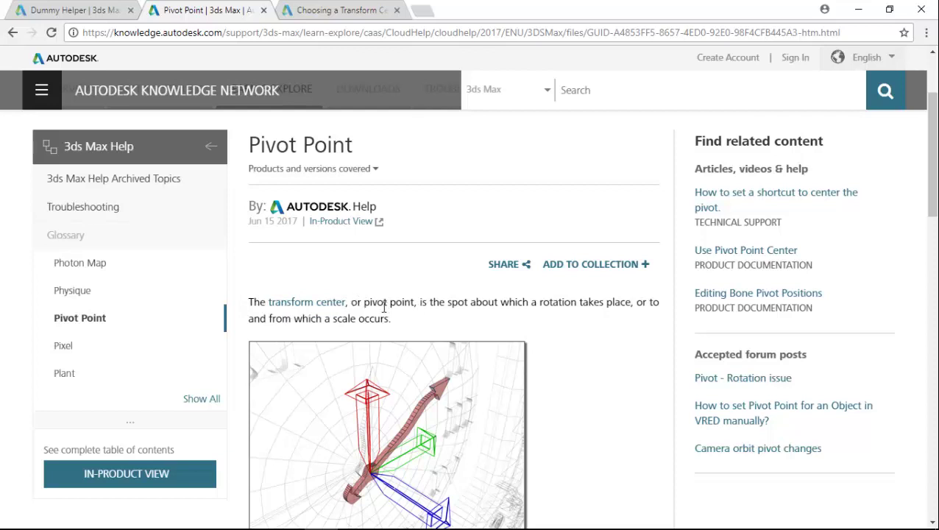
{"action": "left_click_drag", "start_coordinate": [373, 301], "coordinate": [409, 303]}
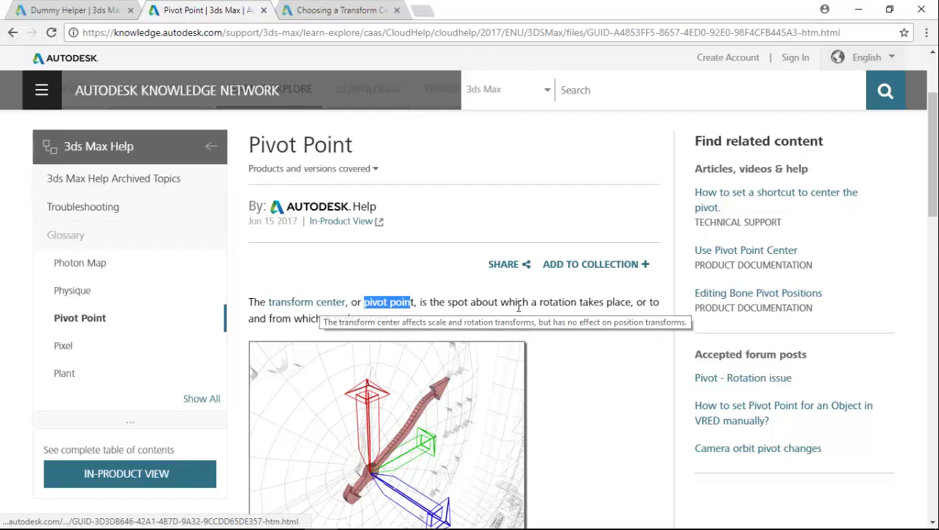
{"action": "left_click", "coordinate": [468, 306]}
{"action": "left_click_drag", "start_coordinate": [421, 303], "coordinate": [625, 303]}
{"action": "left_click_drag", "start_coordinate": [552, 321], "coordinate": [392, 322]}
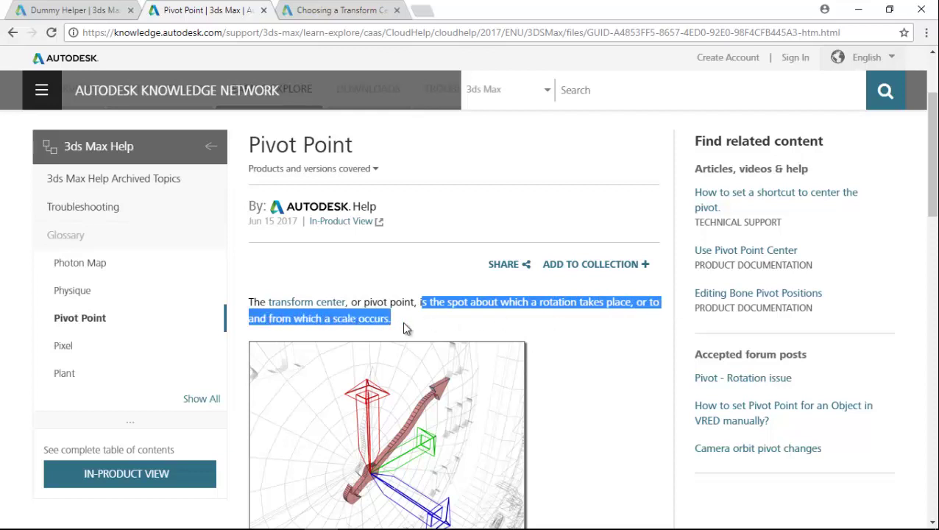
{"action": "left_click", "coordinate": [403, 328]}
{"action": "scroll", "coordinate": [568, 264], "scroll_direction": "down", "scroll_amount": 2}
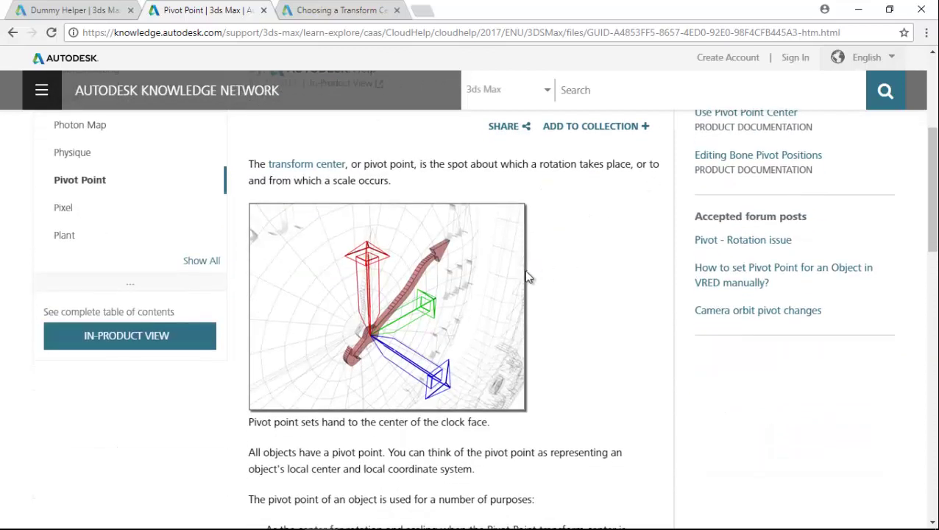
{"action": "scroll", "coordinate": [529, 277], "scroll_direction": "up", "scroll_amount": 3}
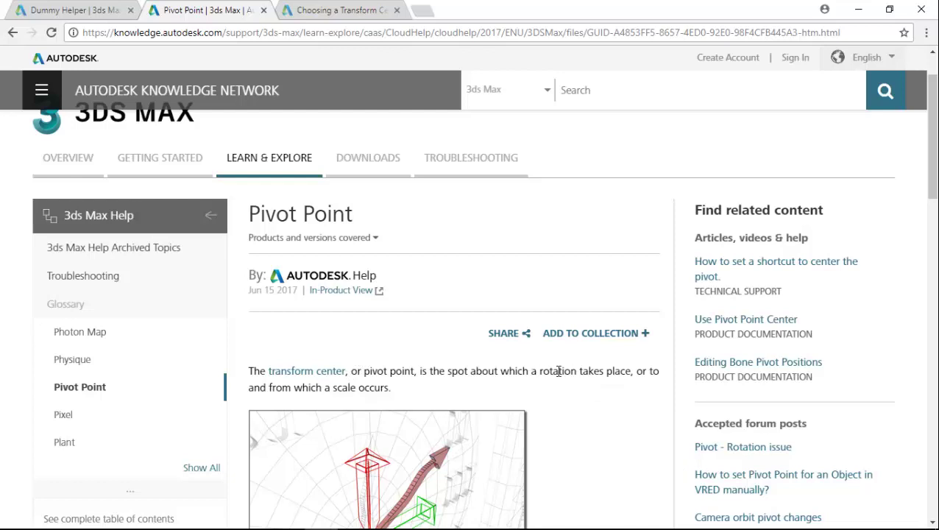
{"action": "left_click_drag", "start_coordinate": [559, 372], "coordinate": [526, 379]}
{"action": "left_click_drag", "start_coordinate": [440, 371], "coordinate": [472, 371]}
{"action": "left_click", "coordinate": [472, 349]}
{"action": "scroll", "coordinate": [212, 226], "scroll_direction": "down", "scroll_amount": 2}
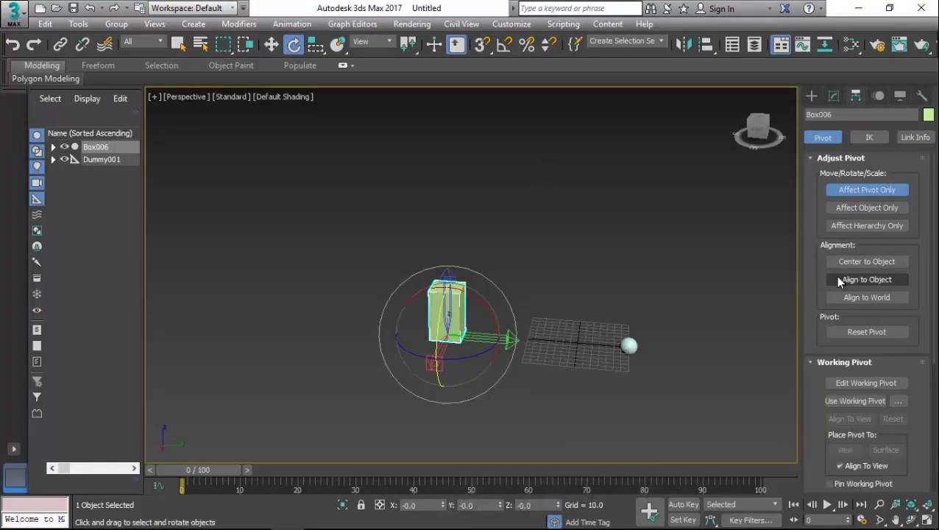
Return to 3ds Max, align the box's pivot to the object and the world, and move it along Y to the sphere.
{"action": "left_click", "coordinate": [854, 278]}
{"action": "left_click", "coordinate": [860, 282]}
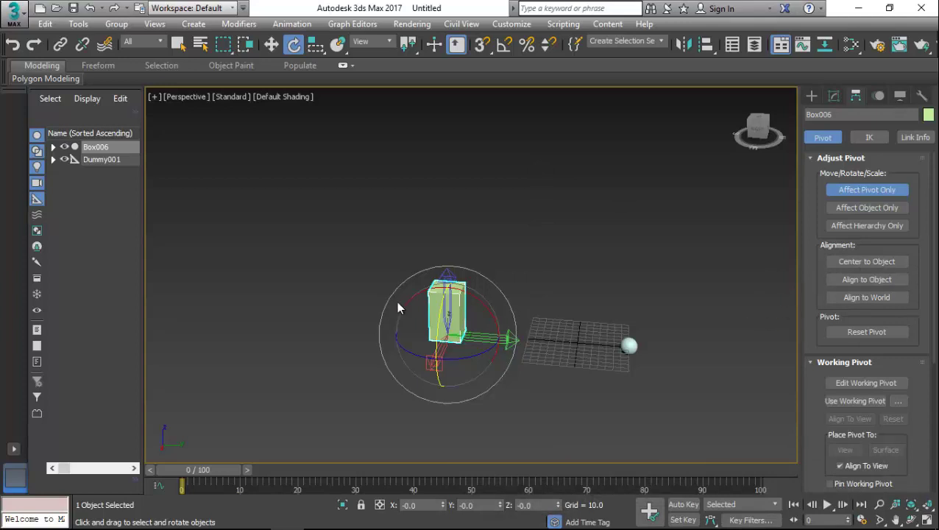
{"action": "key", "text": "w"}
{"action": "left_click", "coordinate": [848, 299]}
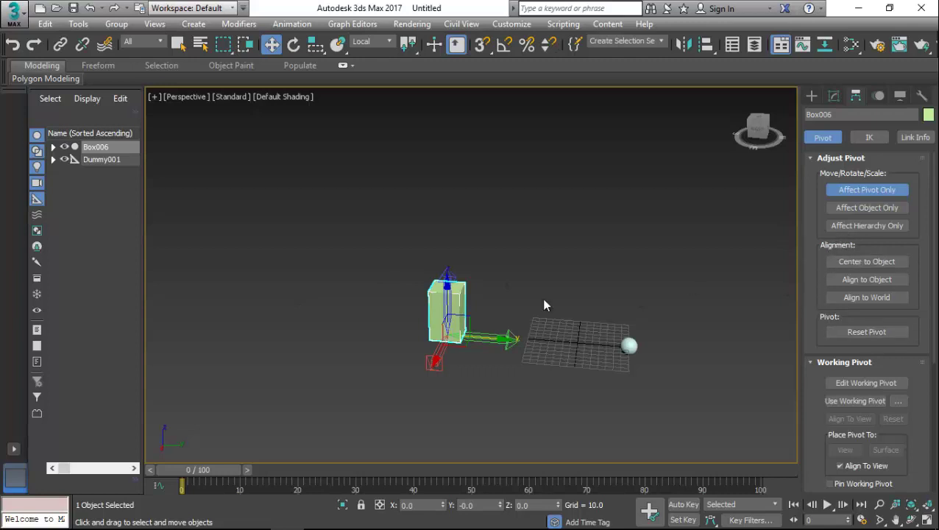
{"action": "left_click_drag", "start_coordinate": [494, 339], "coordinate": [673, 342]}
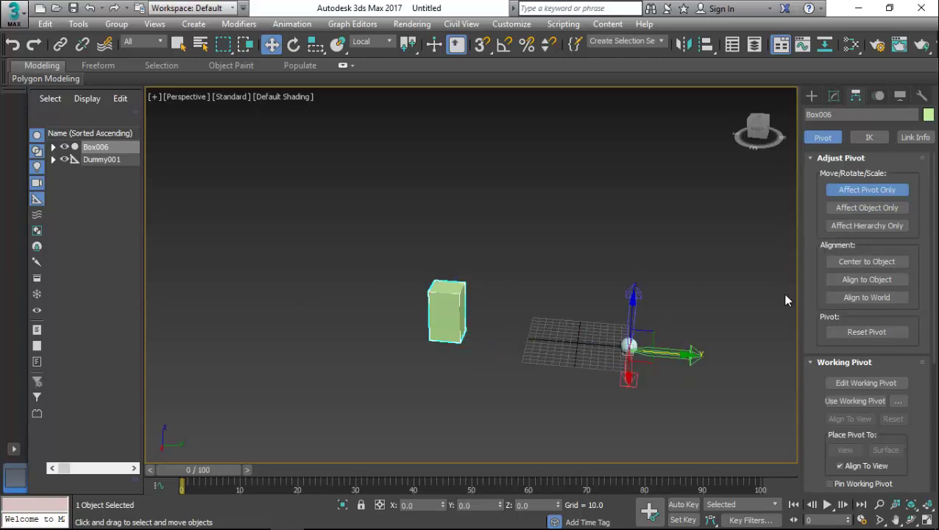
Center the box's pivot to the object and move it out to the middle of the grid.
{"action": "left_click", "coordinate": [883, 262]}
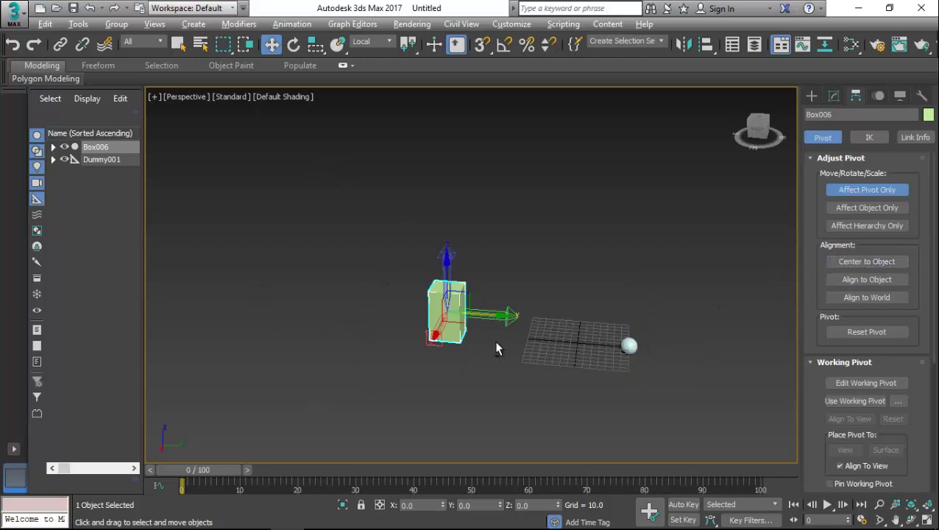
{"action": "left_click_drag", "start_coordinate": [490, 320], "coordinate": [575, 379]}
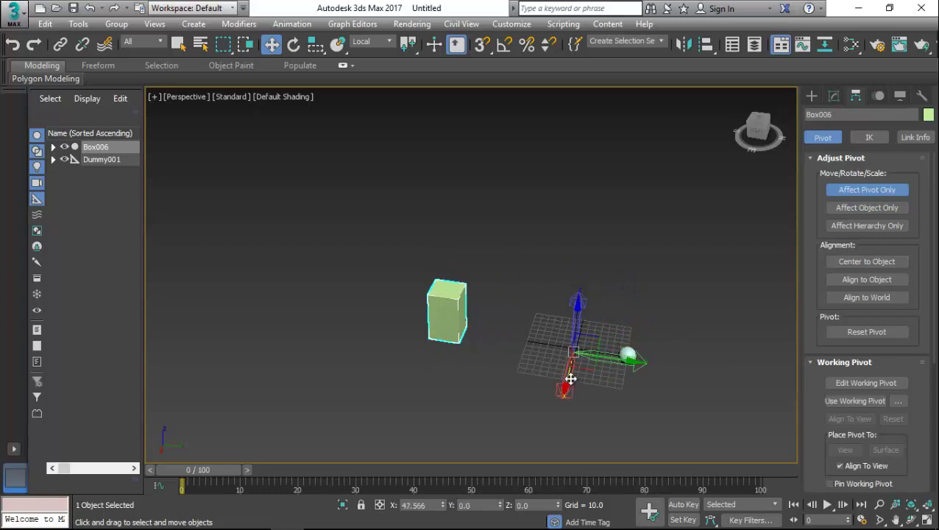
Try rotating the box around the Z axis about its offset pivot at the middle of the grid, then deselect it.
{"action": "left_click", "coordinate": [833, 96]}
{"action": "key", "text": "e"}
{"action": "left_click_drag", "start_coordinate": [518, 368], "coordinate": [468, 386]}
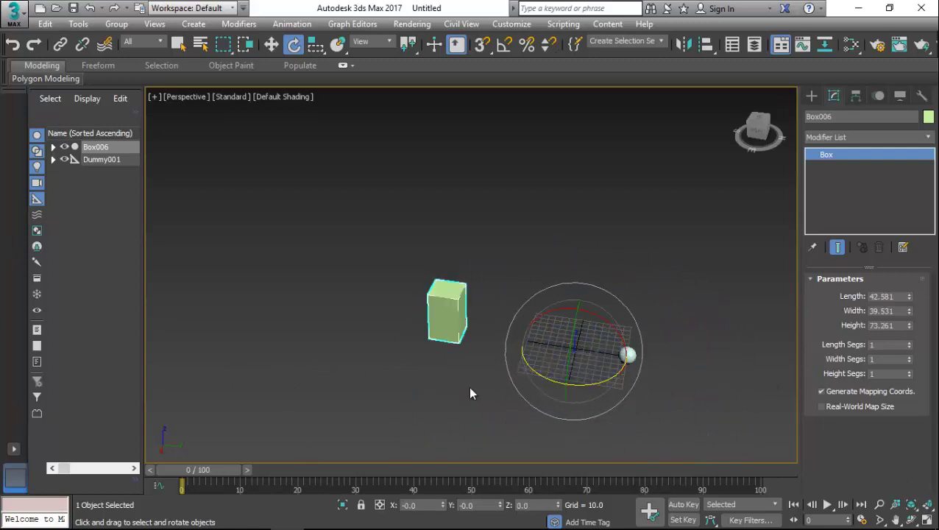
{"action": "key", "text": "ctrl+d"}
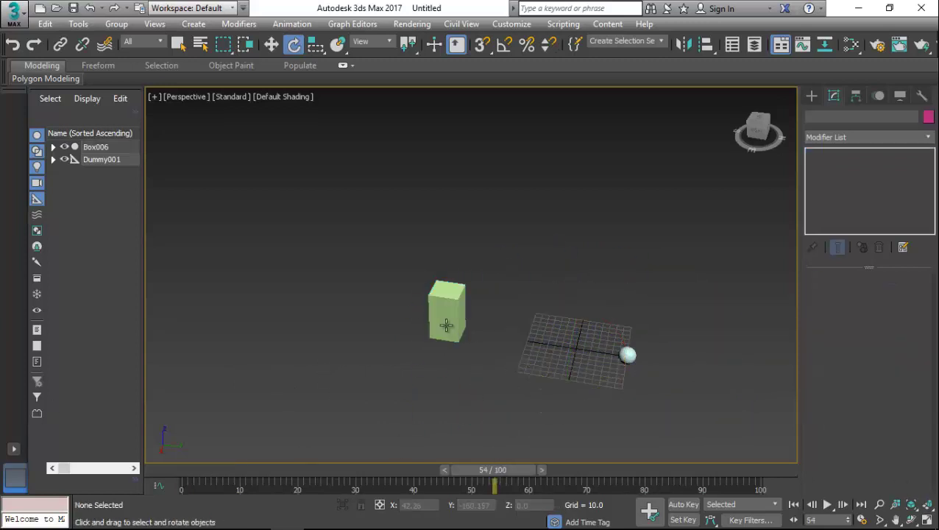
Center the box's pivot to the object and rotate the box with its linked sphere around the Z axis.
{"action": "left_click", "coordinate": [446, 324]}
{"action": "left_click", "coordinate": [856, 96]}
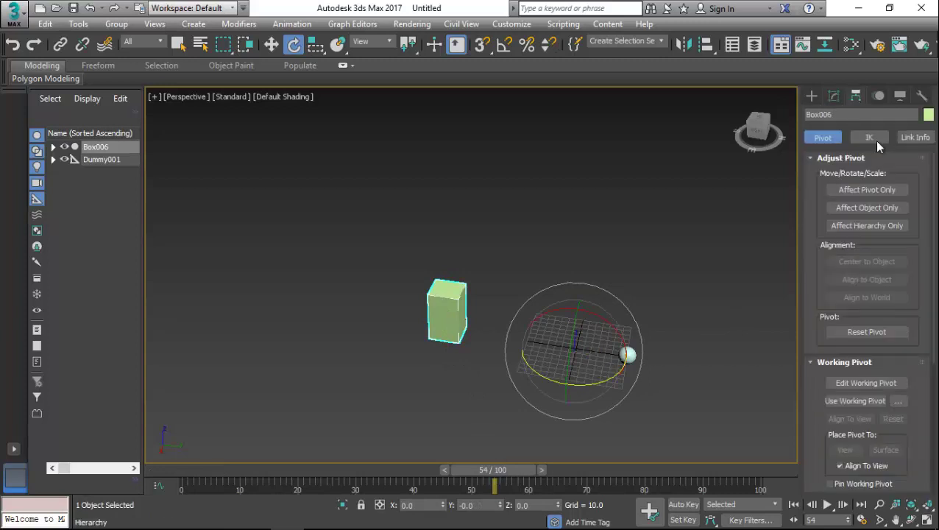
{"action": "left_click", "coordinate": [882, 190]}
{"action": "left_click", "coordinate": [858, 265]}
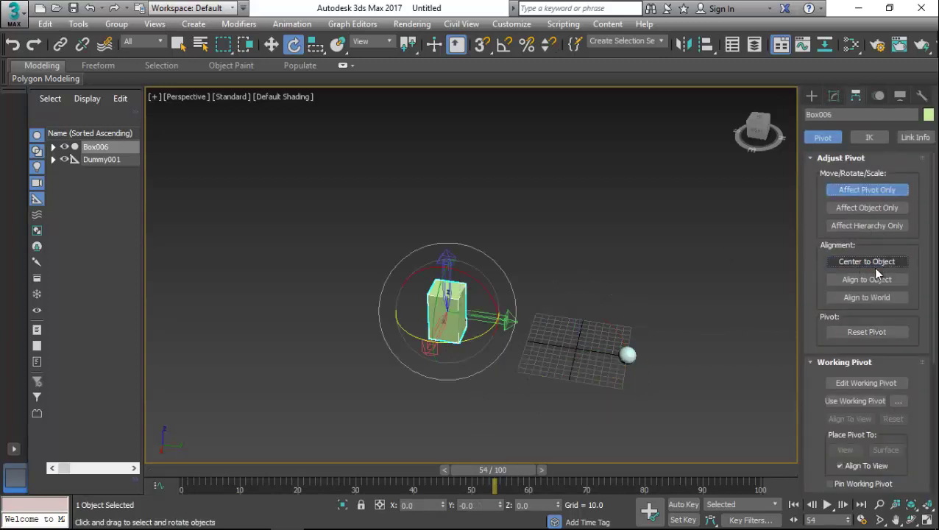
{"action": "left_click", "coordinate": [835, 94]}
{"action": "left_click_drag", "start_coordinate": [439, 343], "coordinate": [308, 394]}
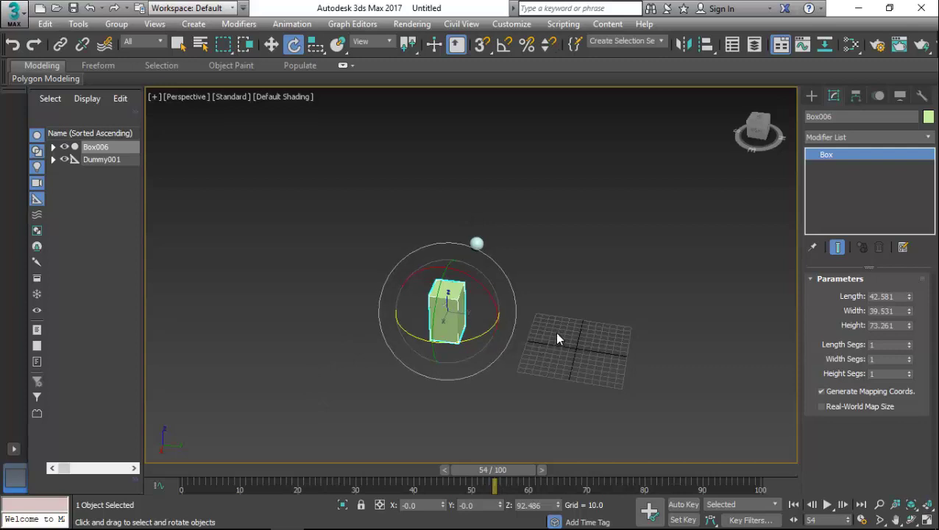
Unlink the sphere from the box and rotate the box alone around the Z axis.
{"action": "left_click", "coordinate": [457, 304]}
{"action": "left_click", "coordinate": [477, 243]}
{"action": "middle_click_drag", "start_coordinate": [563, 307], "coordinate": [505, 226], "text": "alt"}
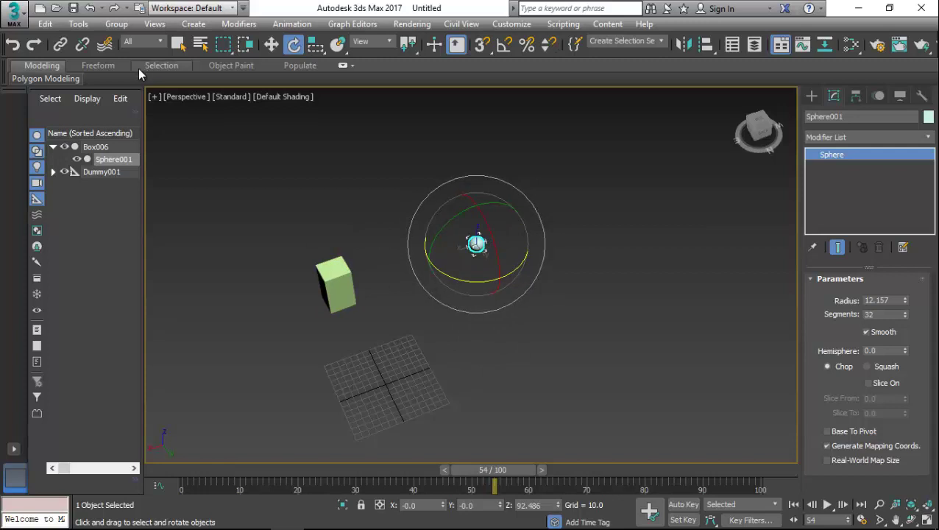
{"action": "left_click", "coordinate": [83, 44]}
{"action": "left_click", "coordinate": [336, 287]}
{"action": "left_click_drag", "start_coordinate": [349, 324], "coordinate": [267, 366]}
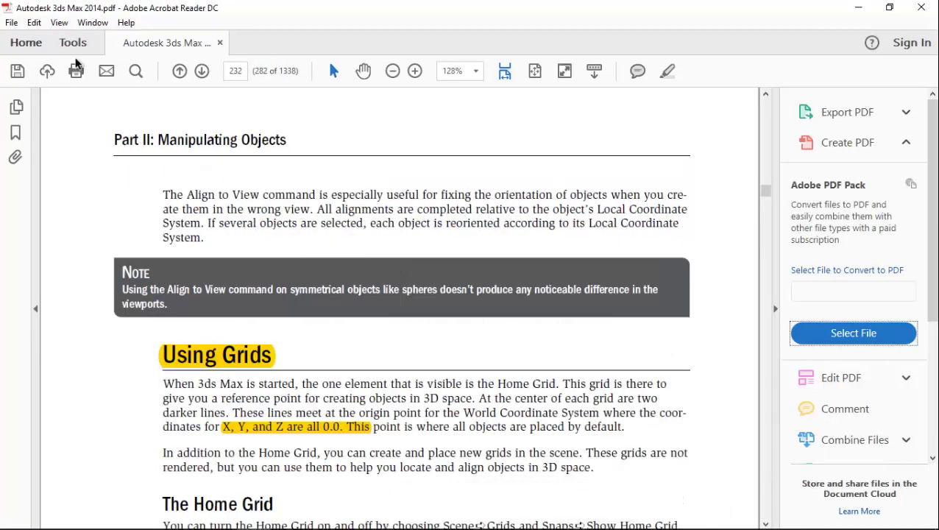
Look over the Using Grids section in the PDF guide and review the align tools in 3ds Max.
{"action": "scroll", "coordinate": [146, 203], "scroll_direction": "down", "scroll_amount": 4}
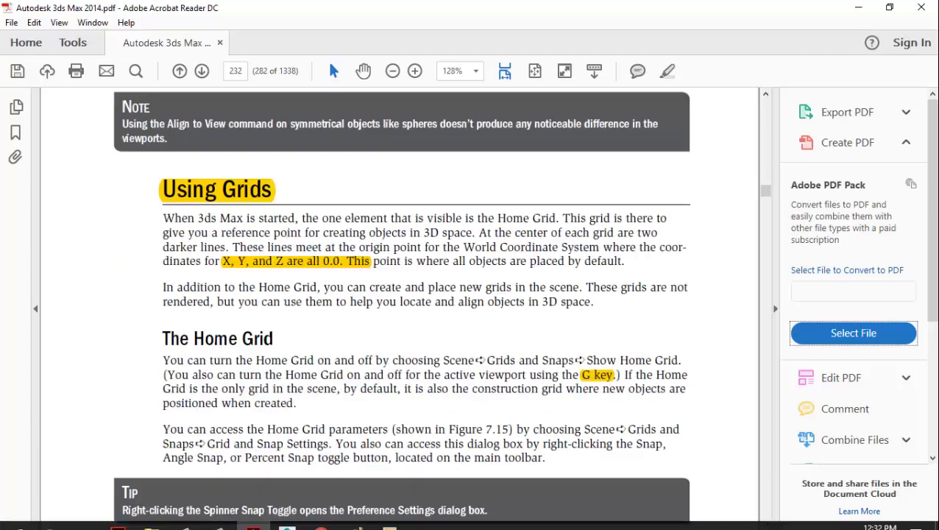
{"action": "left_click", "coordinate": [254, 514]}
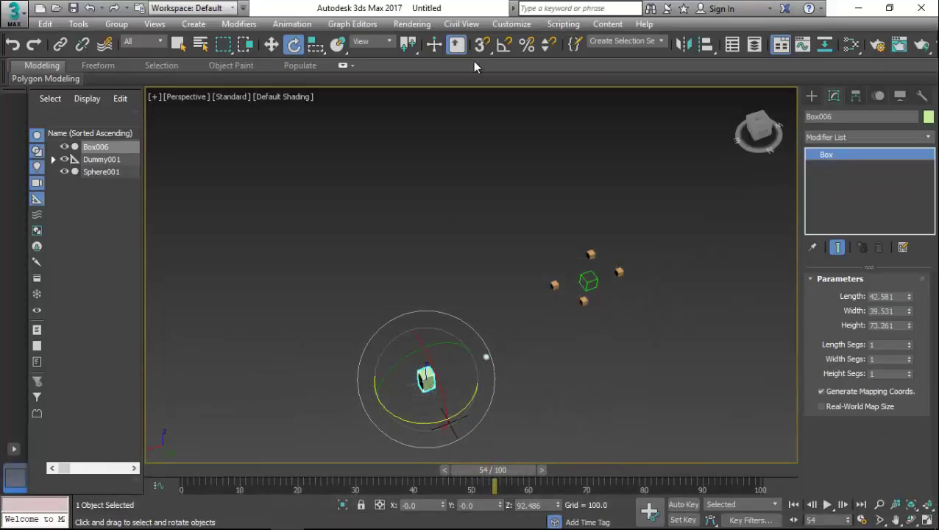
{"action": "left_click_drag", "start_coordinate": [709, 49], "coordinate": [720, 132]}
{"action": "left_click_drag", "start_coordinate": [720, 68], "coordinate": [694, 79]}
{"action": "left_click_drag", "start_coordinate": [688, 37], "coordinate": [707, 172]}
{"action": "left_click", "coordinate": [529, 218]}
Return to the PDF guide and highlight the first sentence of the Using Grids section about the Home Grid.
{"action": "left_click", "coordinate": [253, 518]}
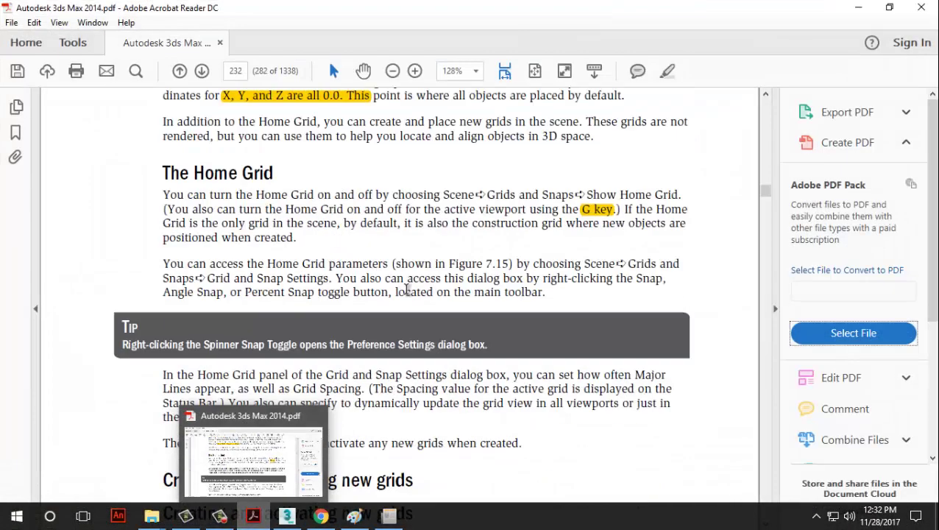
{"action": "right_click", "coordinate": [252, 517]}
{"action": "scroll", "coordinate": [390, 153], "scroll_direction": "up", "scroll_amount": 5}
{"action": "left_click", "coordinate": [413, 224]}
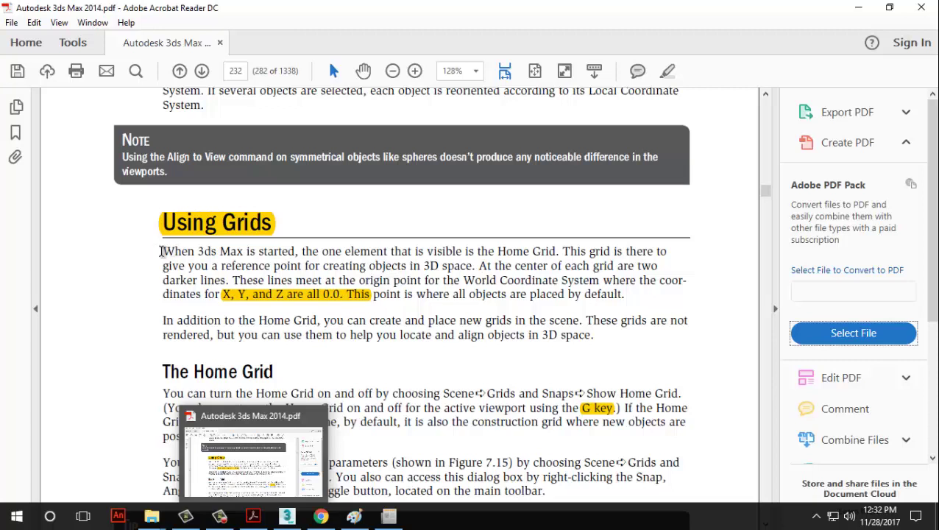
{"action": "left_click_drag", "start_coordinate": [164, 251], "coordinate": [558, 253]}
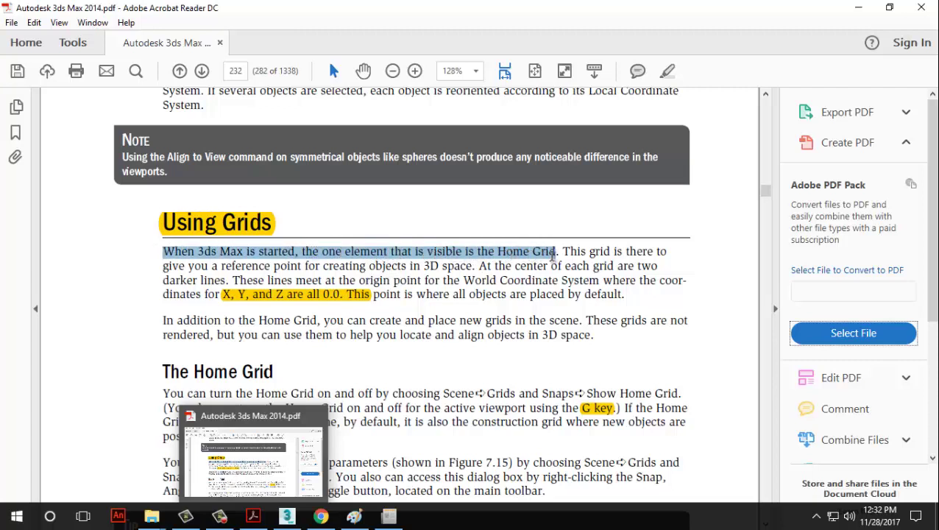
{"action": "right_click", "coordinate": [531, 256]}
{"action": "left_click", "coordinate": [550, 293]}
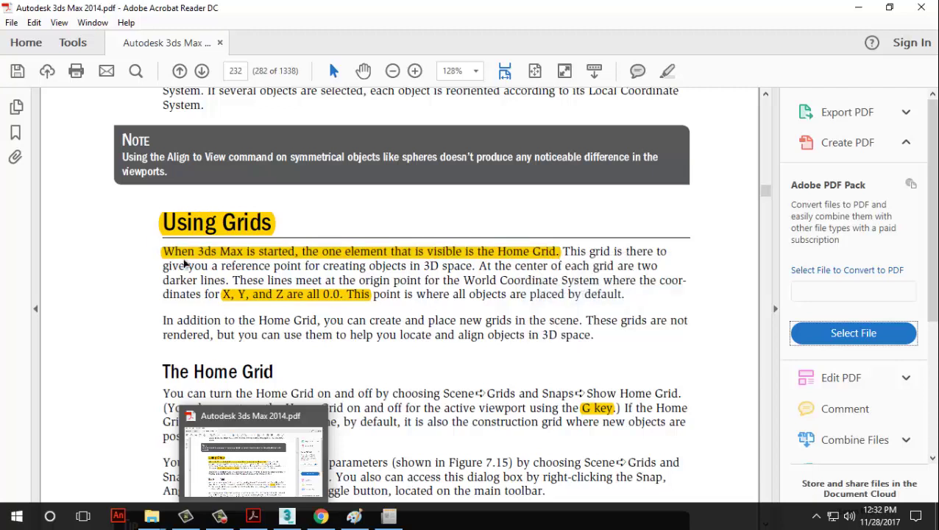
{"action": "scroll", "coordinate": [110, 478], "scroll_direction": "up", "scroll_amount": 1}
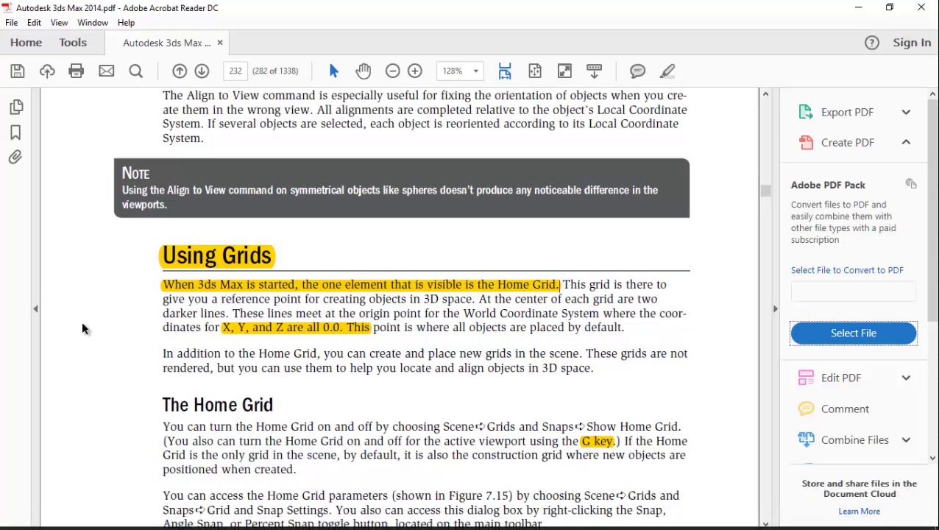
Switch to the browser and search Google for "3ds max home grid" in a new tab.
{"action": "mouse_move", "coordinate": [220, 524]}
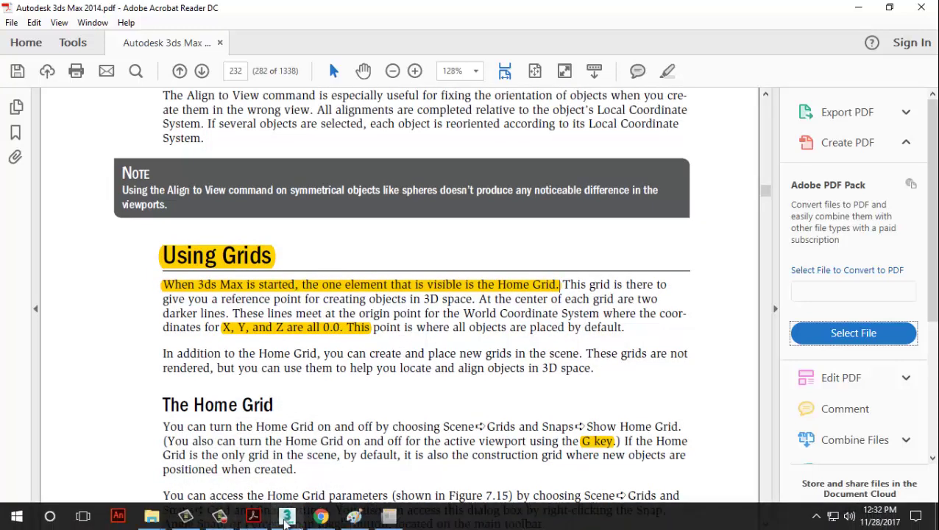
{"action": "left_click", "coordinate": [321, 516]}
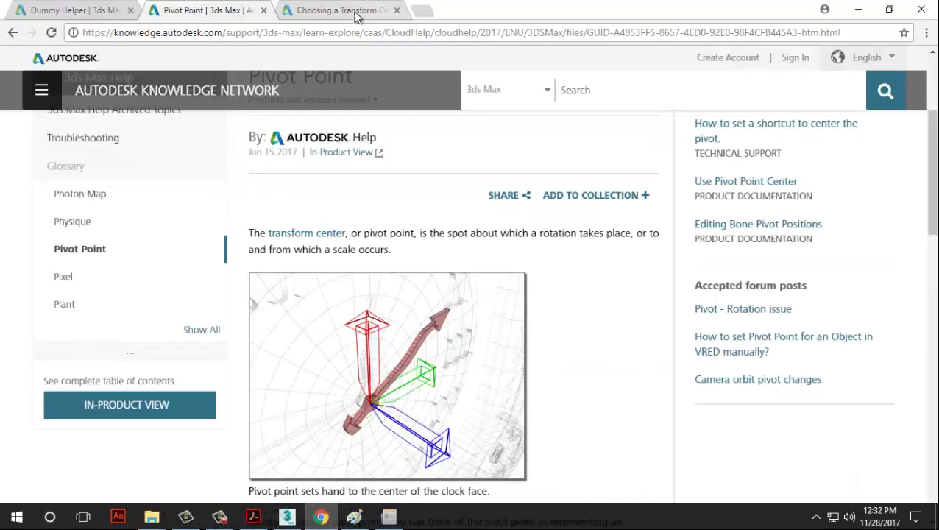
{"action": "left_click", "coordinate": [421, 10]}
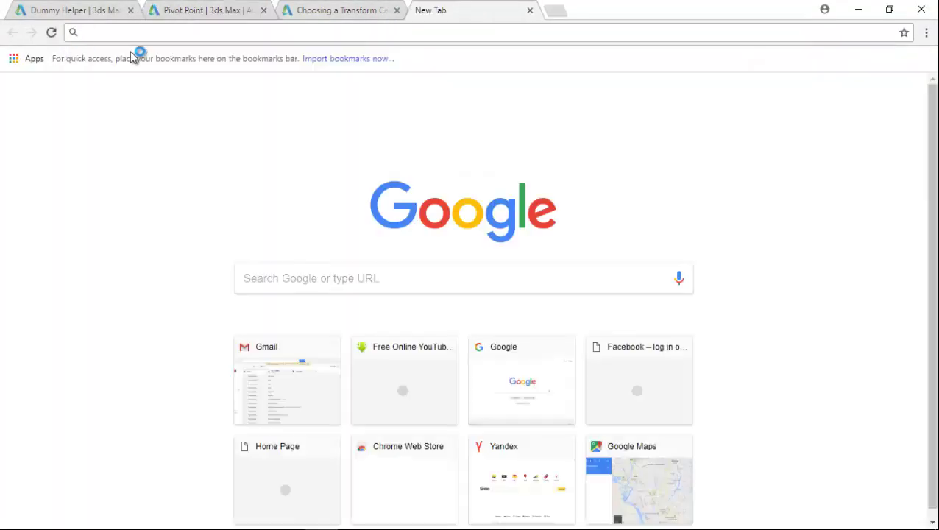
{"action": "type", "text": "3ds max "}
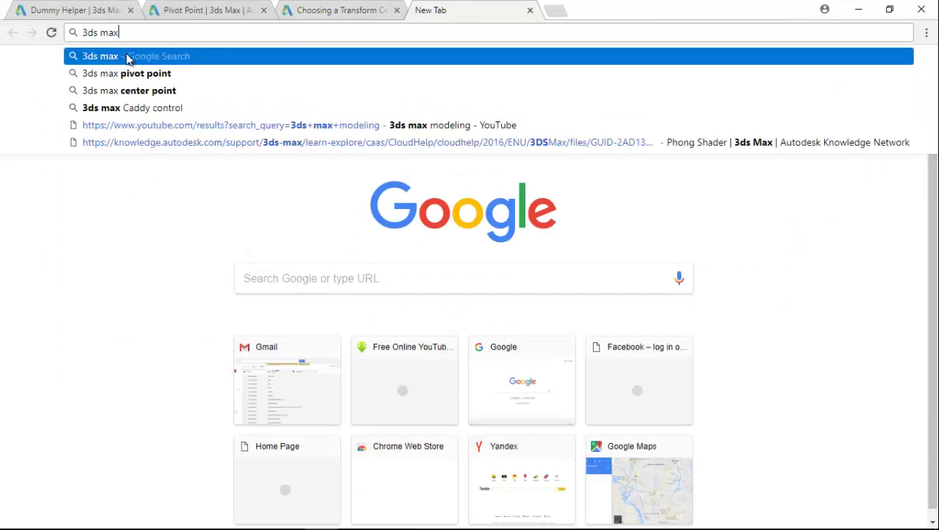
{"action": "type", "text": "home g"}
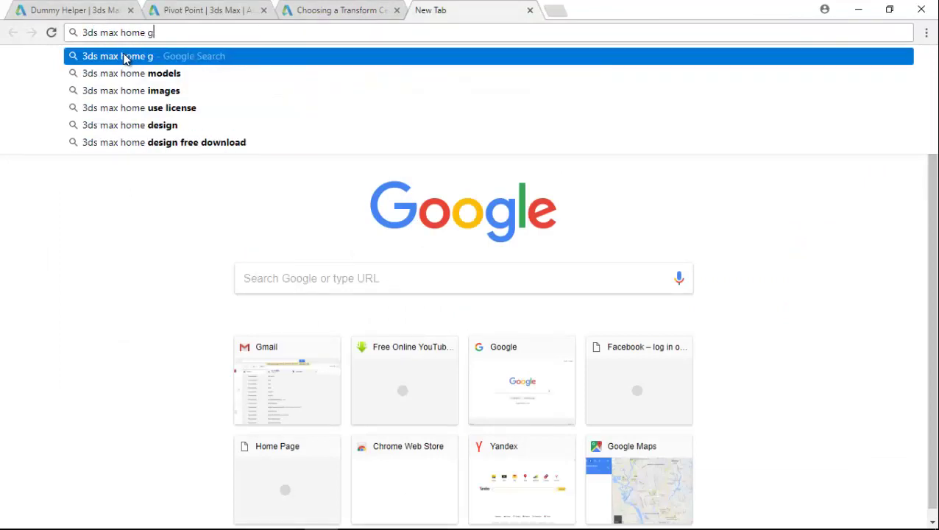
{"action": "type", "text": "rid"}
{"action": "key", "text": "Return"}
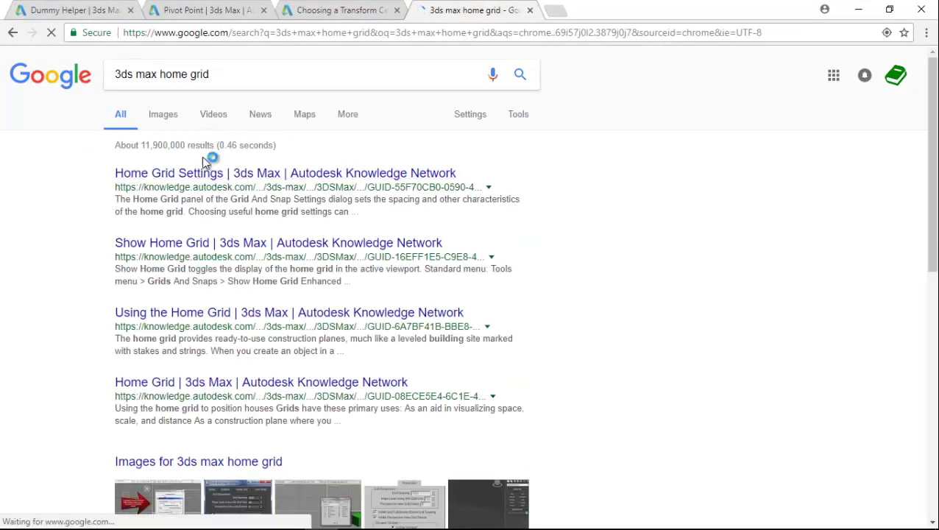
Open the Home Grid Settings help topic from the search results and follow its home grid link.
{"action": "left_click", "coordinate": [205, 172]}
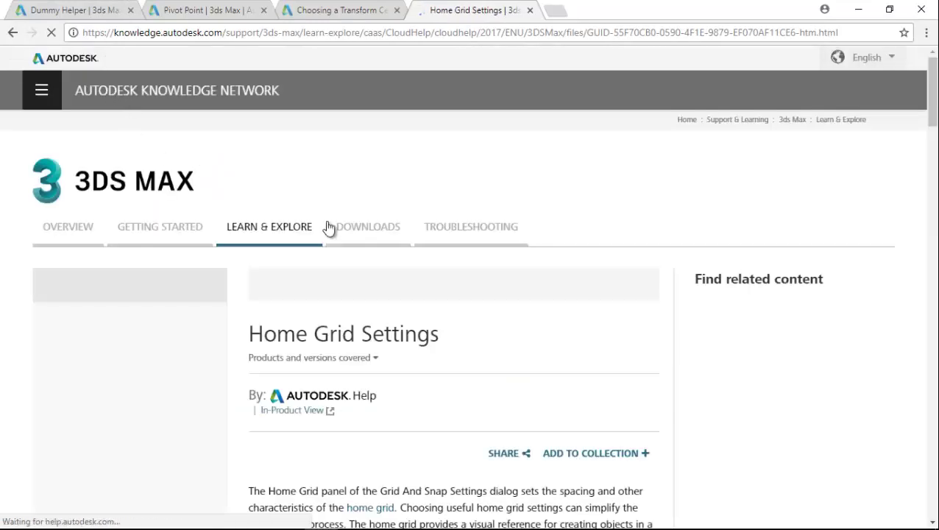
{"action": "scroll", "coordinate": [524, 270], "scroll_direction": "down", "scroll_amount": 5}
{"action": "scroll", "coordinate": [465, 268], "scroll_direction": "up", "scroll_amount": 2}
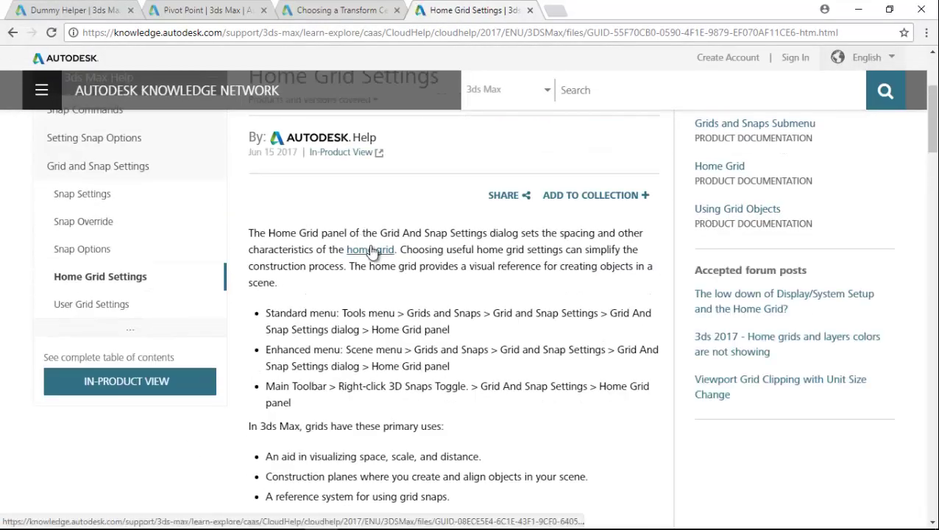
{"action": "left_click", "coordinate": [370, 248]}
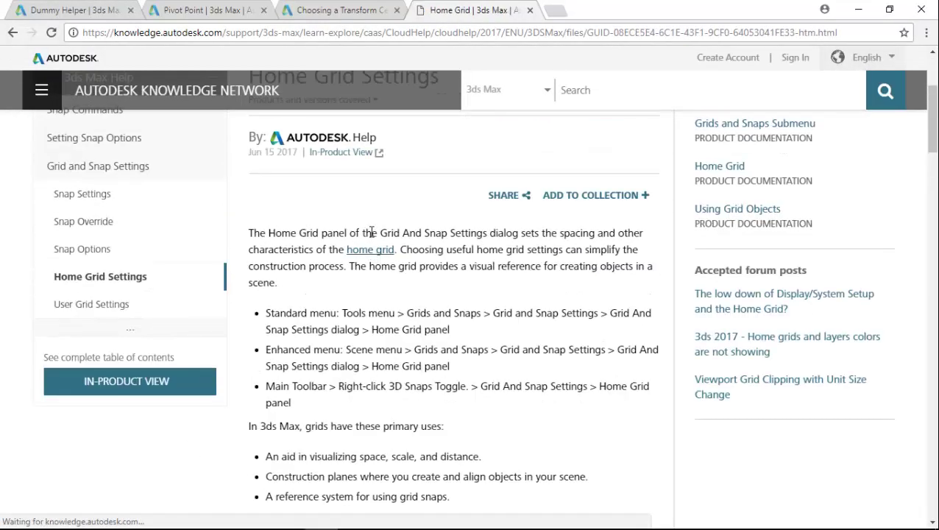
{"action": "scroll", "coordinate": [378, 253], "scroll_direction": "down", "scroll_amount": 4}
{"action": "scroll", "coordinate": [456, 272], "scroll_direction": "up", "scroll_amount": 1}
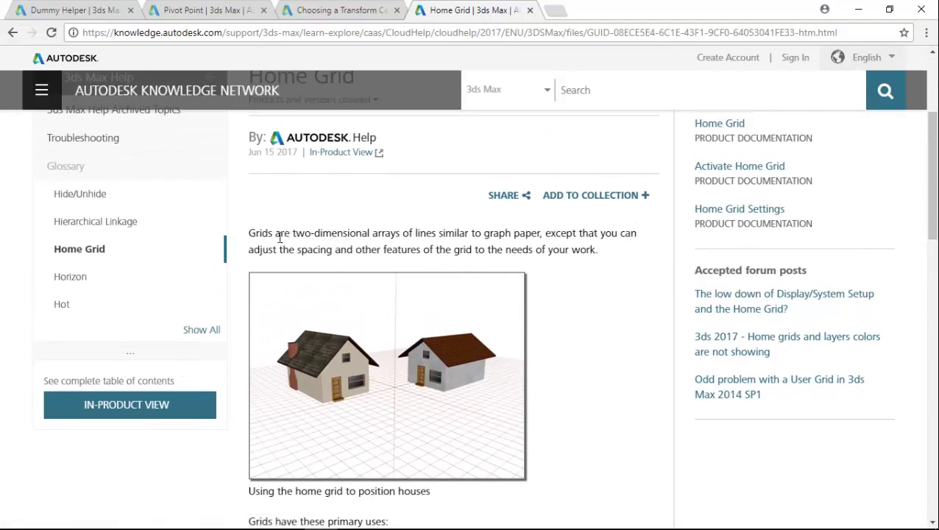
Examine the Home Grid topic's opening definition of grids and its list of primary uses.
{"action": "left_click_drag", "start_coordinate": [259, 232], "coordinate": [629, 233]}
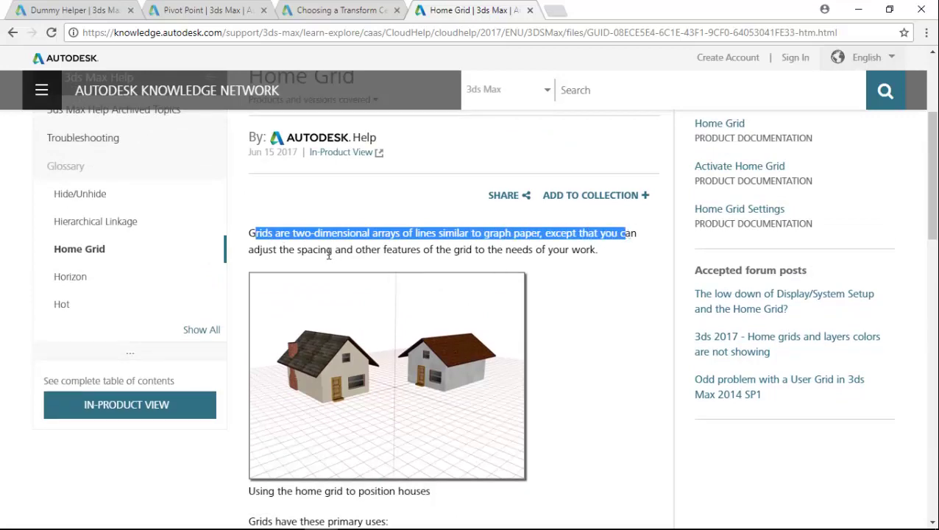
{"action": "left_click", "coordinate": [277, 250]}
{"action": "left_click_drag", "start_coordinate": [261, 249], "coordinate": [563, 252]}
{"action": "scroll", "coordinate": [541, 308], "scroll_direction": "down", "scroll_amount": 4}
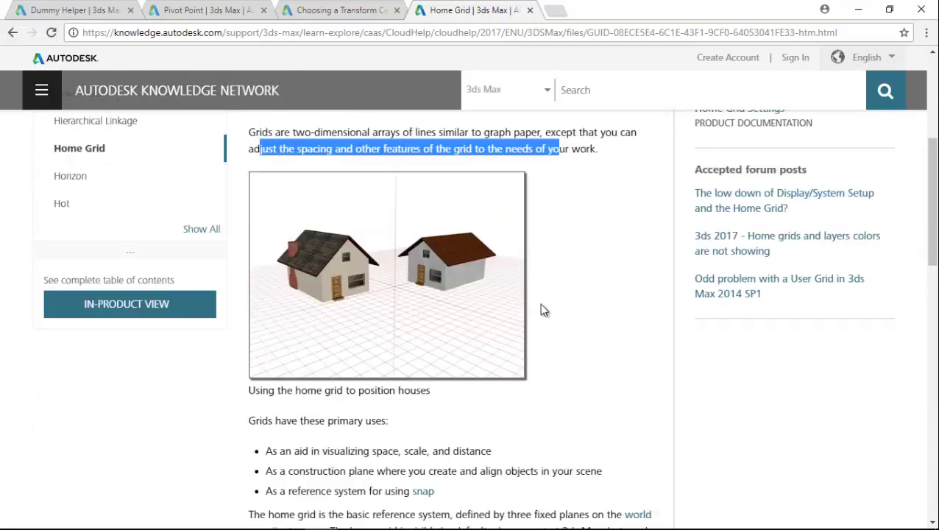
{"action": "scroll", "coordinate": [541, 307], "scroll_direction": "up", "scroll_amount": 5}
{"action": "left_click", "coordinate": [331, 318]}
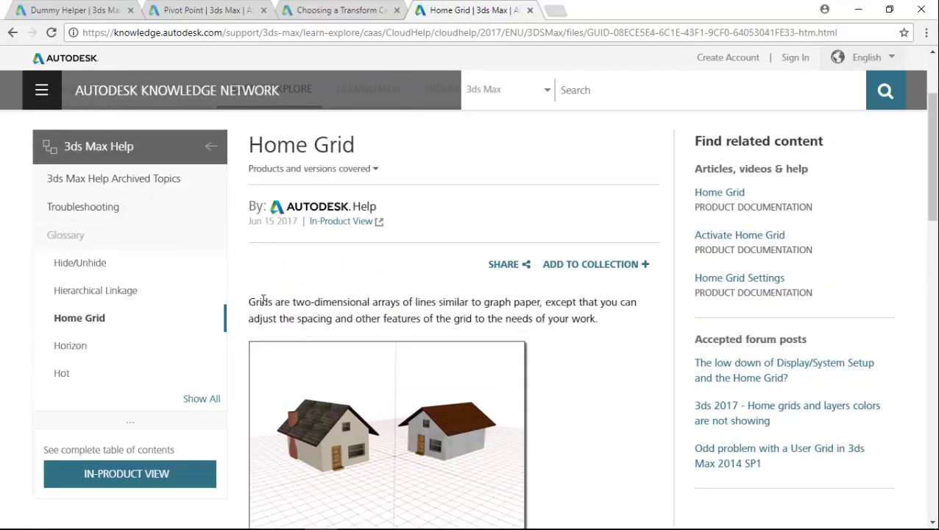
{"action": "left_click_drag", "start_coordinate": [267, 298], "coordinate": [332, 297]}
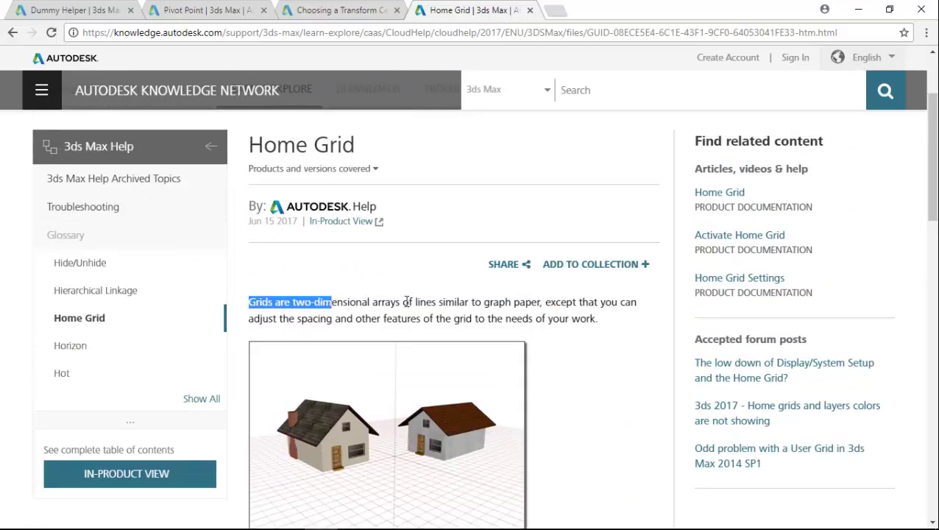
{"action": "left_click_drag", "start_coordinate": [403, 301], "coordinate": [474, 307]}
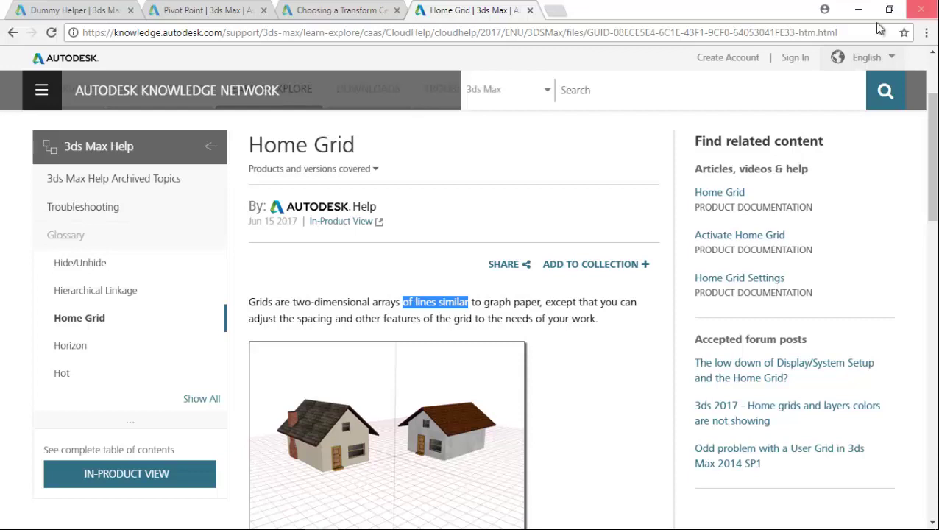
{"action": "left_click_drag", "start_coordinate": [472, 302], "coordinate": [520, 302]}
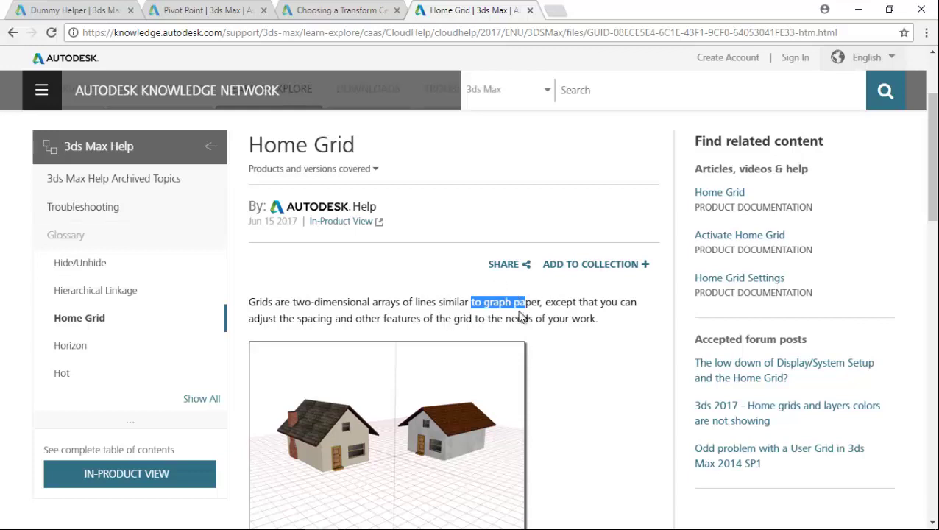
{"action": "left_click_drag", "start_coordinate": [557, 302], "coordinate": [637, 303]}
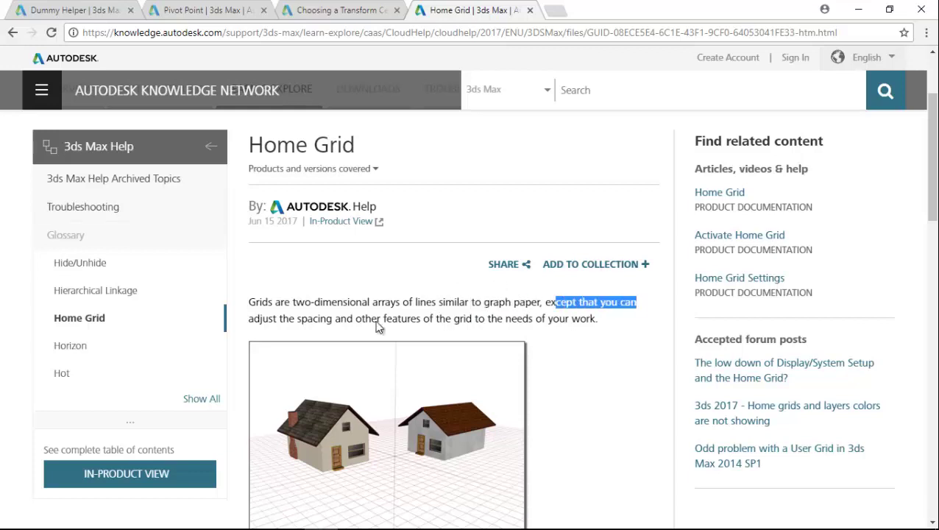
{"action": "left_click_drag", "start_coordinate": [251, 319], "coordinate": [600, 325]}
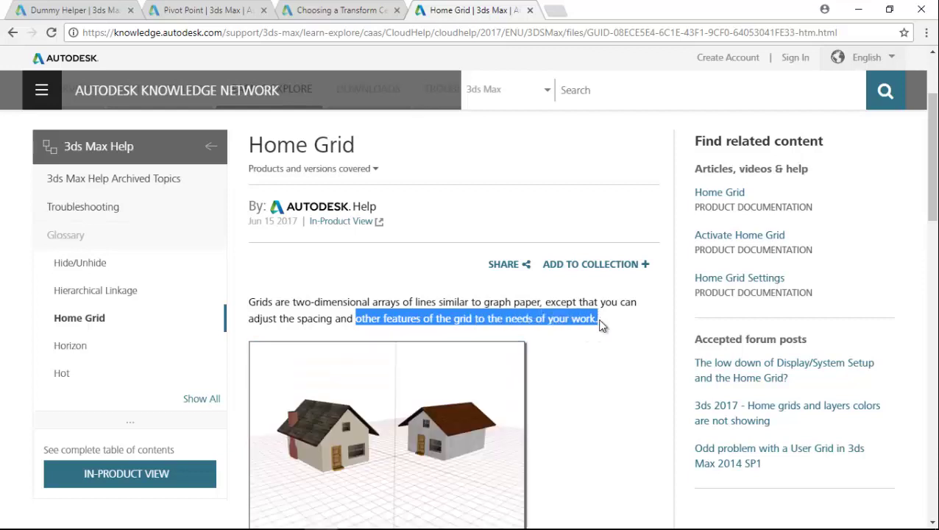
{"action": "left_click", "coordinate": [602, 332]}
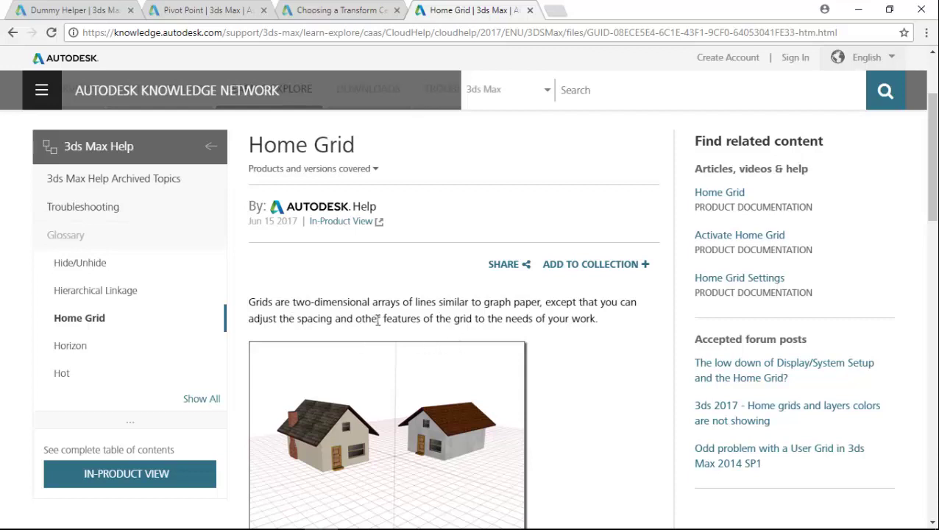
{"action": "left_click_drag", "start_coordinate": [606, 320], "coordinate": [250, 302]}
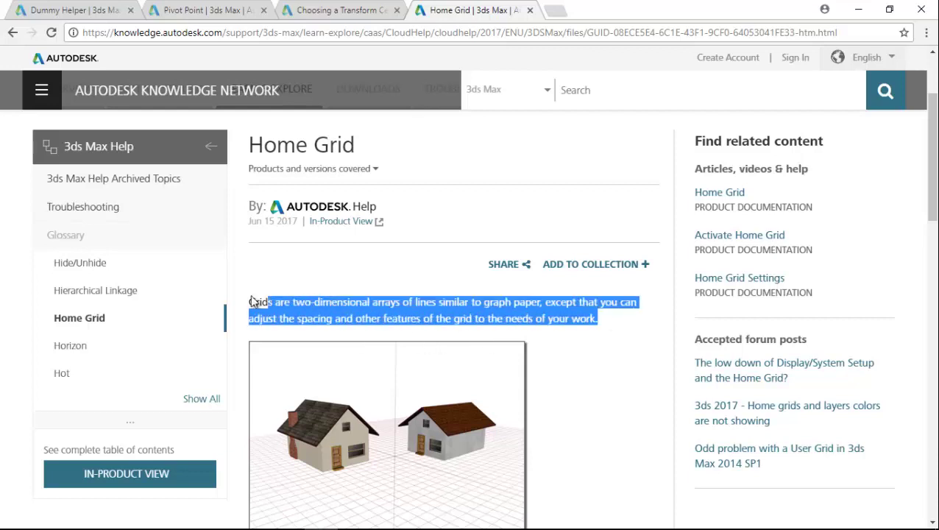
{"action": "left_click", "coordinate": [550, 346]}
{"action": "scroll", "coordinate": [495, 293], "scroll_direction": "down", "scroll_amount": 4}
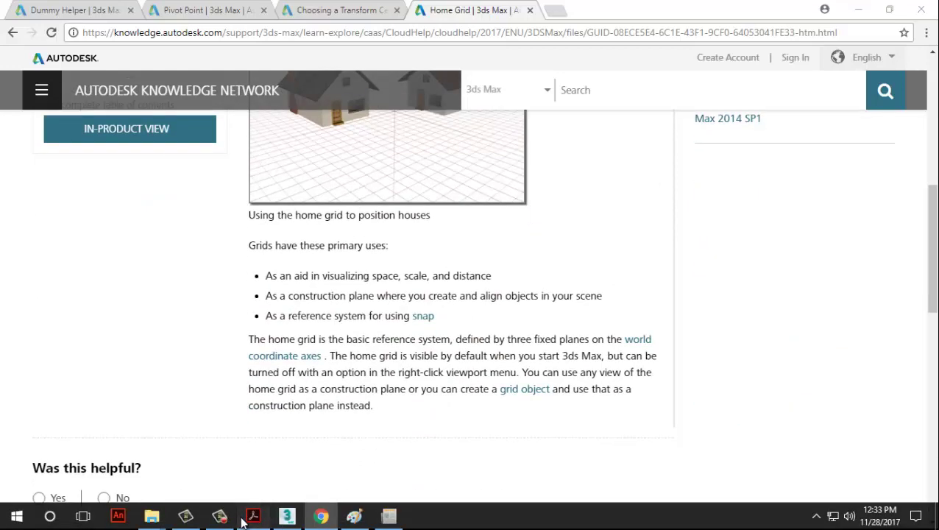
Return to the PDF guide and examine the Home Grid and new-grid creation sections through Figure 7.15.
{"action": "left_click", "coordinate": [252, 525]}
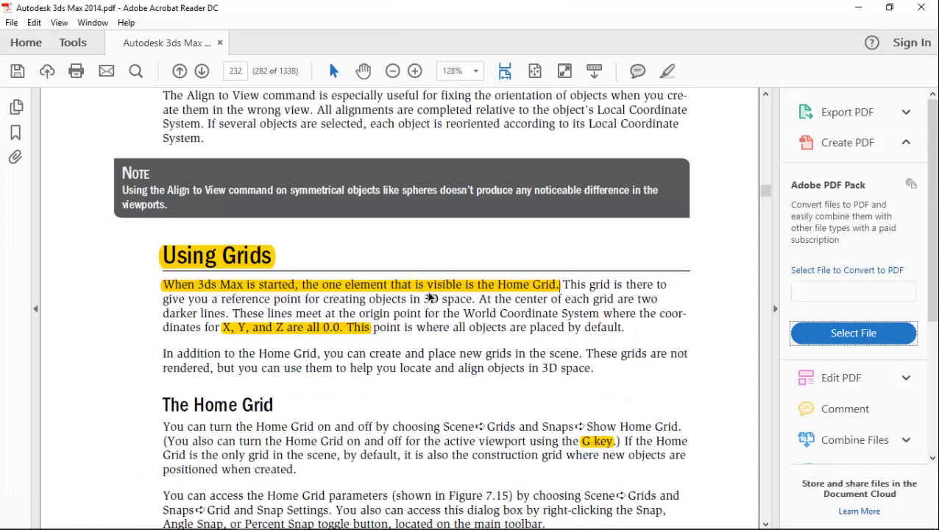
{"action": "scroll", "coordinate": [418, 300], "scroll_direction": "down", "scroll_amount": 3}
{"action": "scroll", "coordinate": [527, 302], "scroll_direction": "up", "scroll_amount": 1}
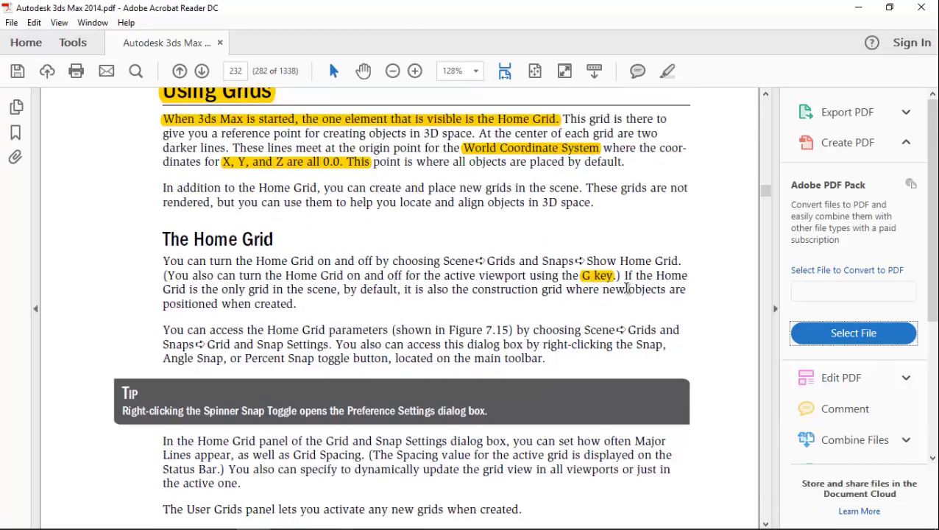
{"action": "scroll", "coordinate": [517, 293], "scroll_direction": "down", "scroll_amount": 2}
{"action": "scroll", "coordinate": [517, 293], "scroll_direction": "down", "scroll_amount": 3}
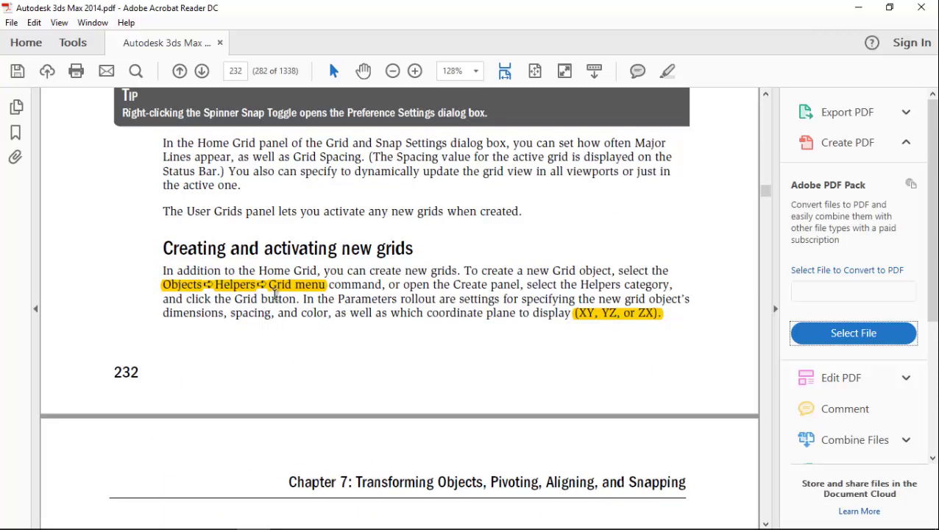
{"action": "scroll", "coordinate": [274, 294], "scroll_direction": "up", "scroll_amount": 3}
{"action": "scroll", "coordinate": [274, 294], "scroll_direction": "down", "scroll_amount": 8}
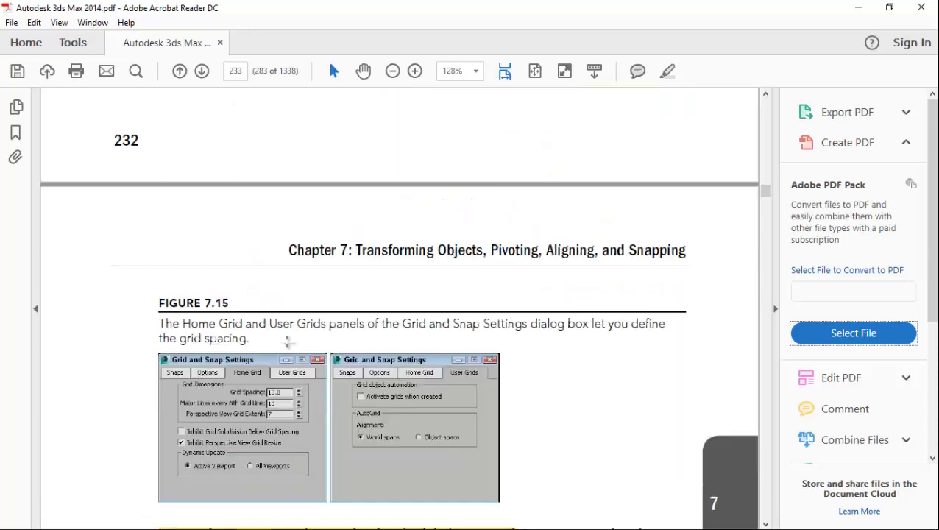
{"action": "scroll", "coordinate": [288, 342], "scroll_direction": "up", "scroll_amount": 5}
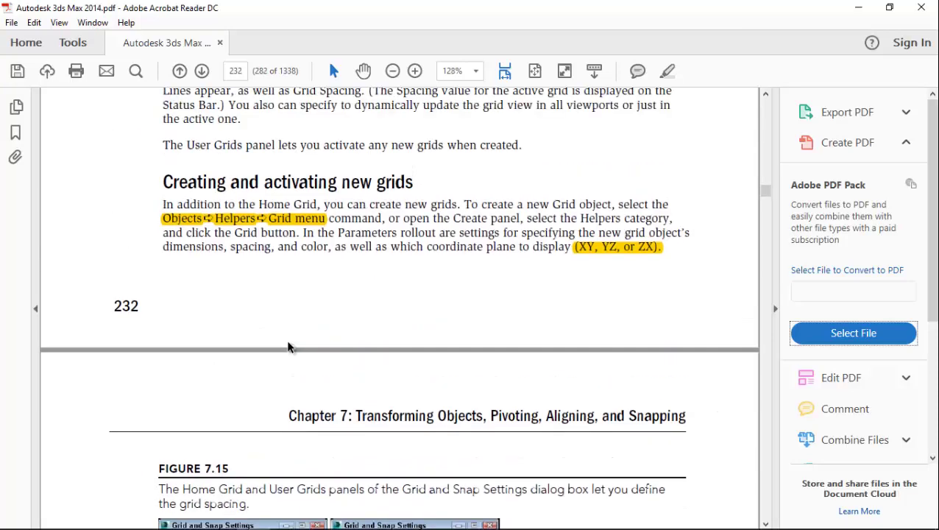
{"action": "scroll", "coordinate": [288, 347], "scroll_direction": "down", "scroll_amount": 3}
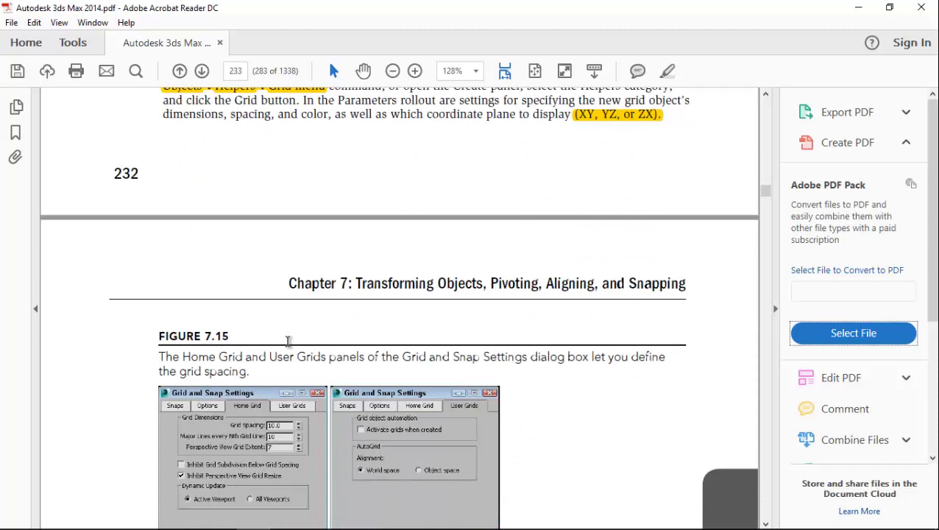
{"action": "scroll", "coordinate": [287, 341], "scroll_direction": "down", "scroll_amount": 1}
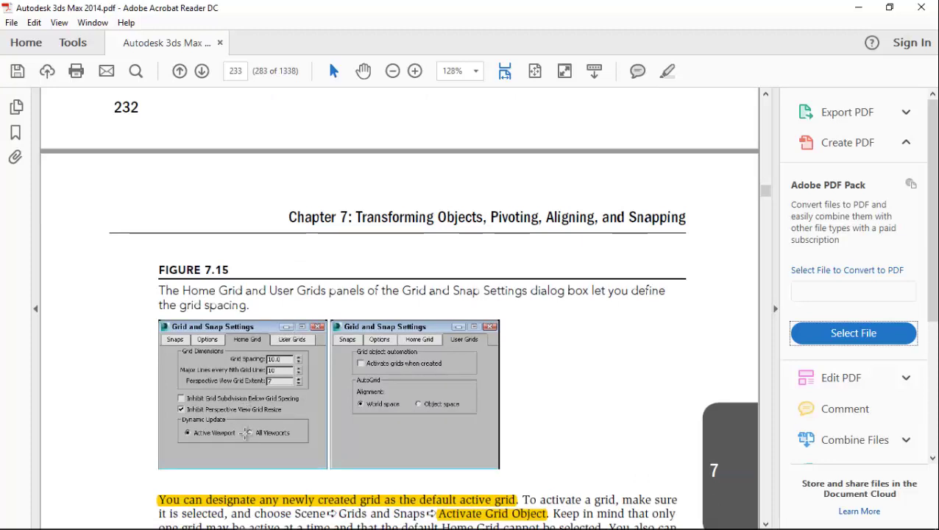
{"action": "scroll", "coordinate": [247, 345], "scroll_direction": "up", "scroll_amount": 1}
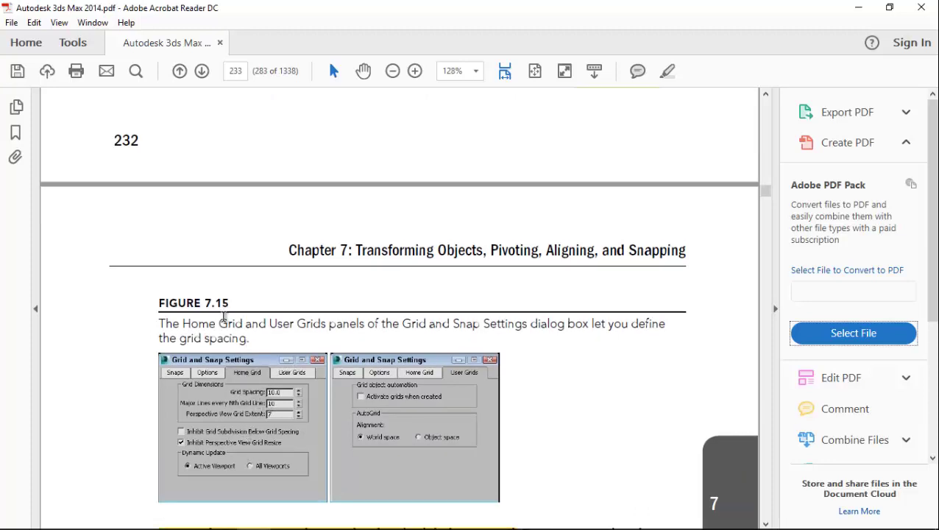
Mark the words "Home Grid" in the Figure 7.15 caption and examine the pictured Grid and Snap Settings panels.
{"action": "left_click_drag", "start_coordinate": [183, 324], "coordinate": [266, 324]}
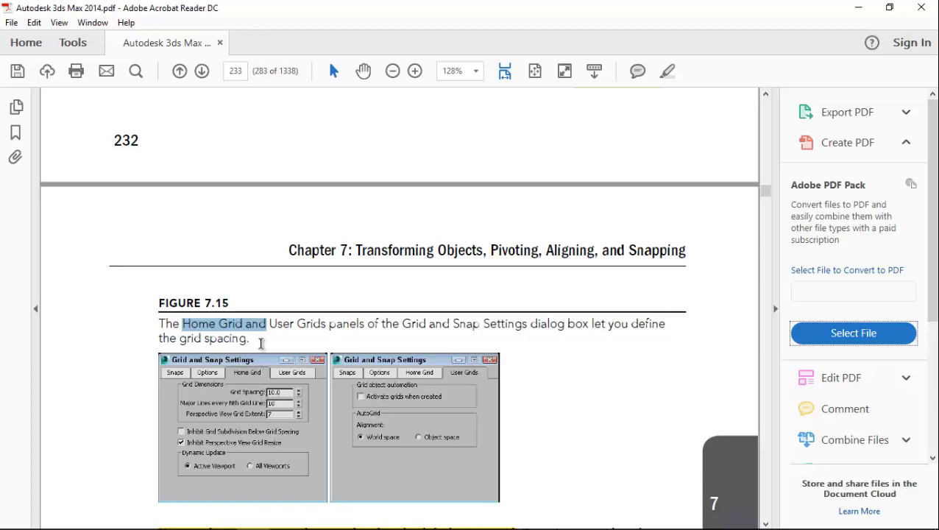
{"action": "scroll", "coordinate": [262, 398], "scroll_direction": "down", "scroll_amount": 2}
{"action": "left_click", "coordinate": [214, 262]}
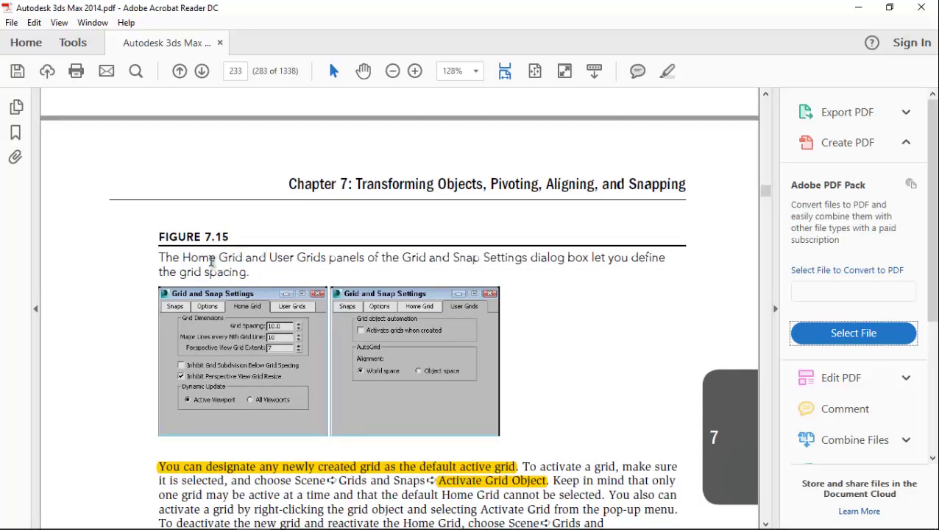
{"action": "left_click_drag", "start_coordinate": [182, 262], "coordinate": [241, 259]}
{"action": "scroll", "coordinate": [344, 306], "scroll_direction": "up", "scroll_amount": 4}
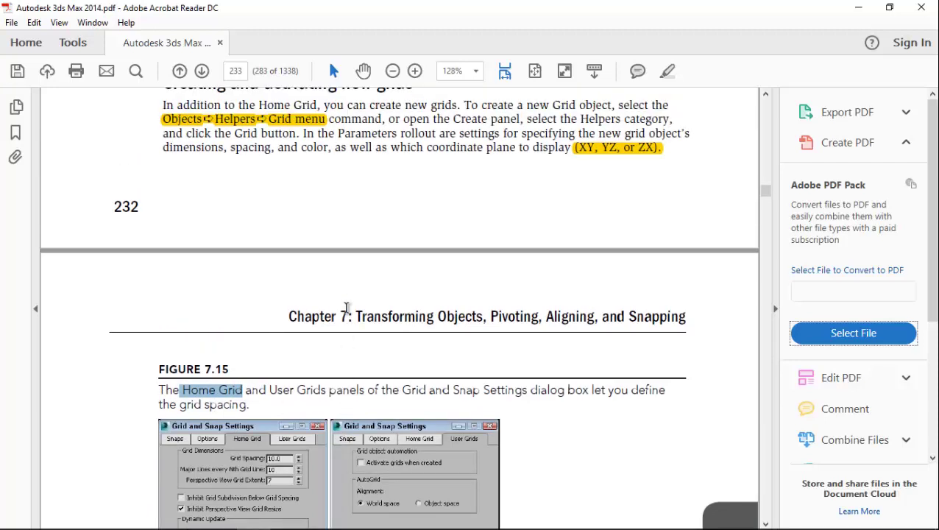
{"action": "scroll", "coordinate": [250, 302], "scroll_direction": "down", "scroll_amount": 4}
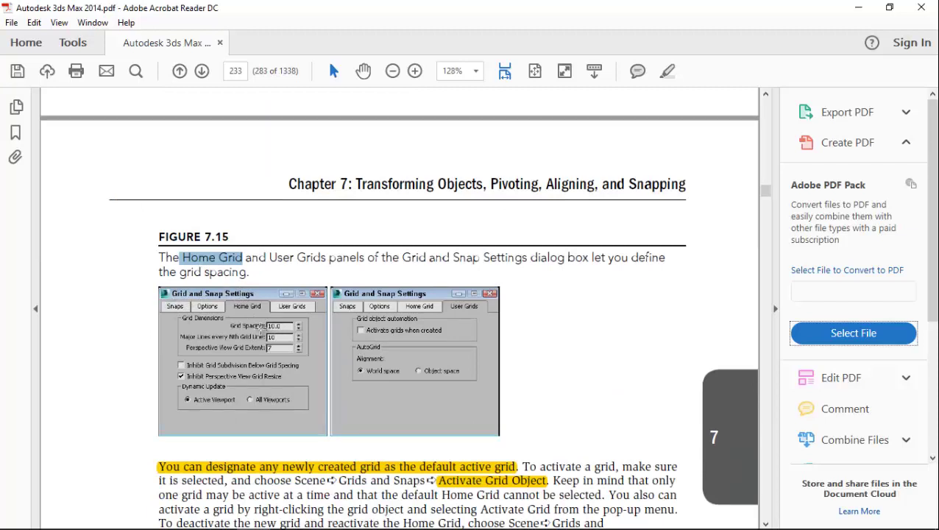
{"action": "scroll", "coordinate": [291, 348], "scroll_direction": "down", "scroll_amount": 3}
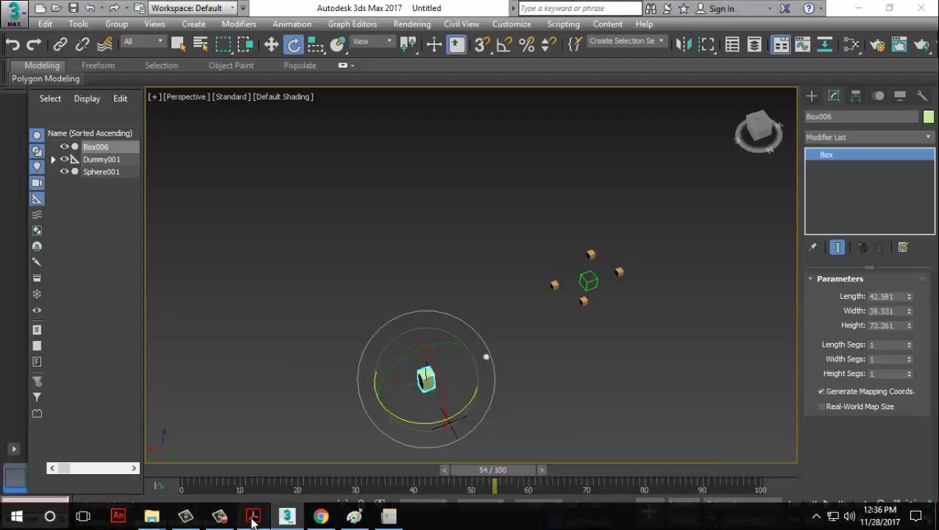
Return to the PDF guide and mark the "Scene, Grids and Snaps" command path in the paragraph on activating a grid.
{"action": "left_click", "coordinate": [253, 516]}
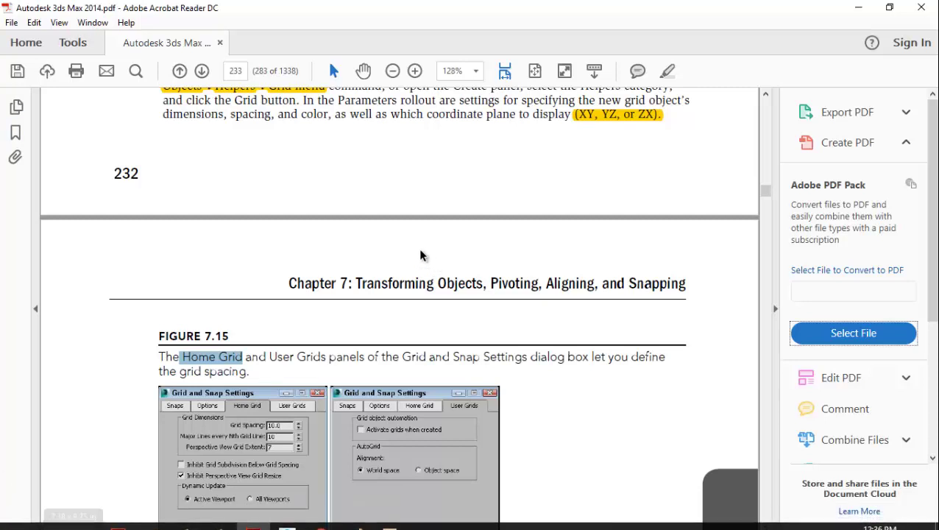
{"action": "scroll", "coordinate": [419, 256], "scroll_direction": "down", "scroll_amount": 3}
{"action": "left_click", "coordinate": [259, 230]}
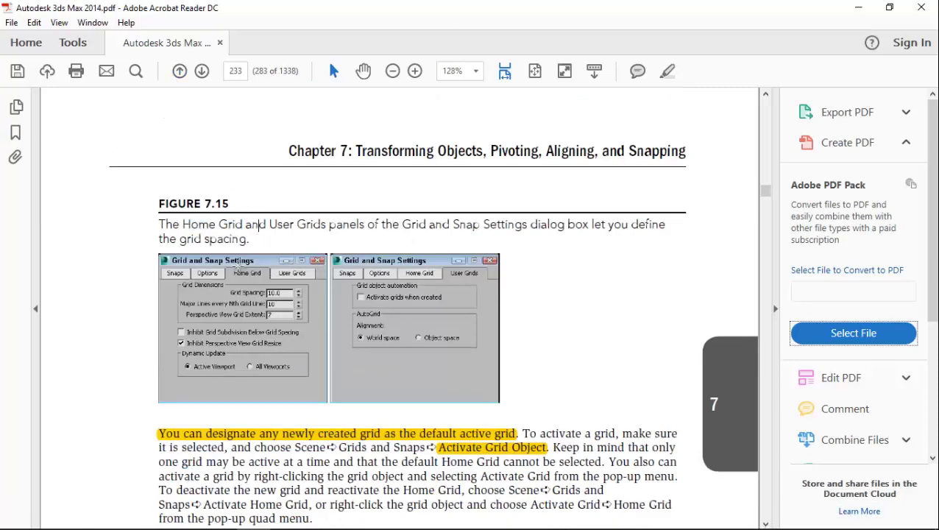
{"action": "scroll", "coordinate": [401, 347], "scroll_direction": "down", "scroll_amount": 2}
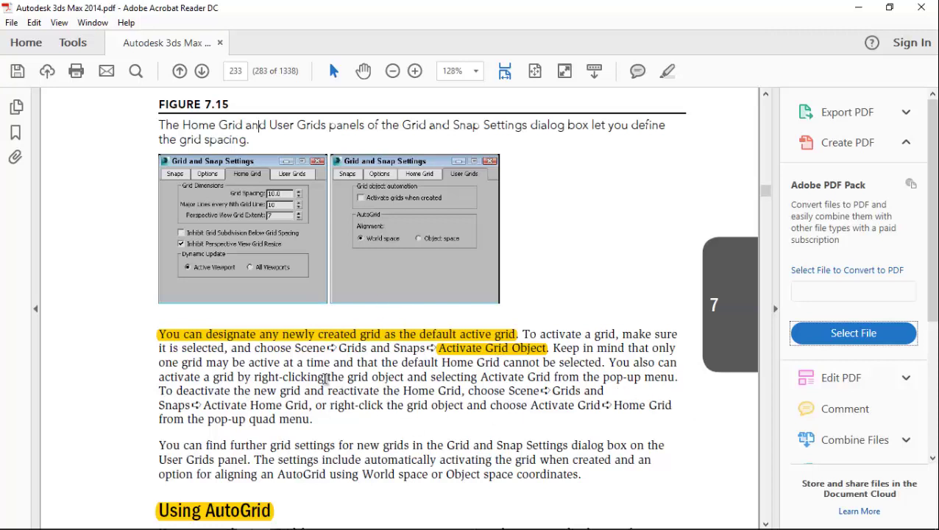
{"action": "left_click_drag", "start_coordinate": [298, 351], "coordinate": [430, 351]}
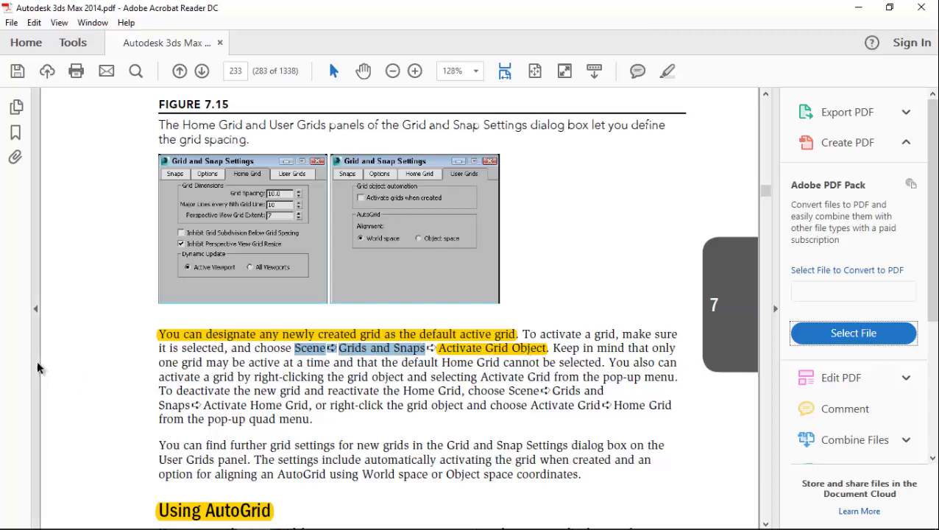
{"action": "left_click", "coordinate": [133, 286]}
{"action": "left_click", "coordinate": [858, 8]}
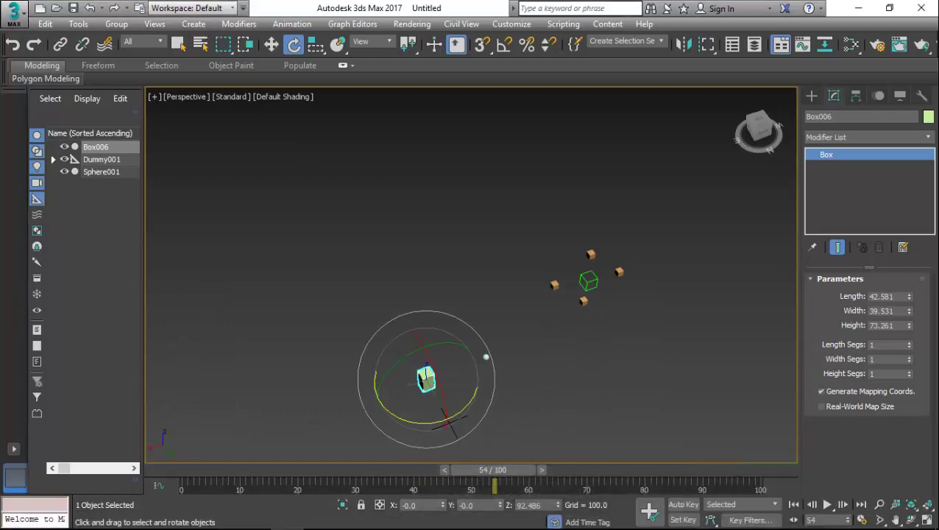
Switch to the browser, rerun the Google search for "3ds max grid snap" and open the Grid and Snap Settings help topic.
{"action": "key", "text": "alt+Tab"}
{"action": "scroll", "coordinate": [284, 294], "scroll_direction": "up", "scroll_amount": 3}
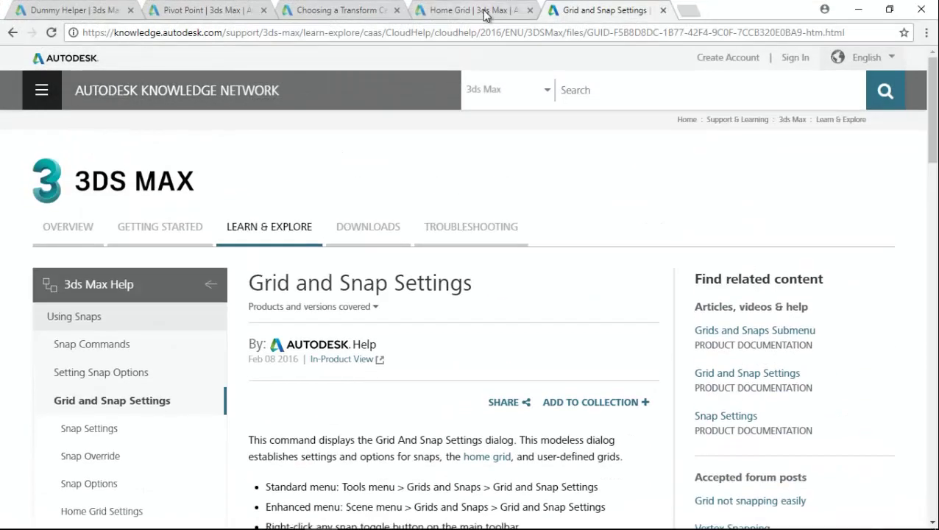
{"action": "left_click", "coordinate": [12, 33]}
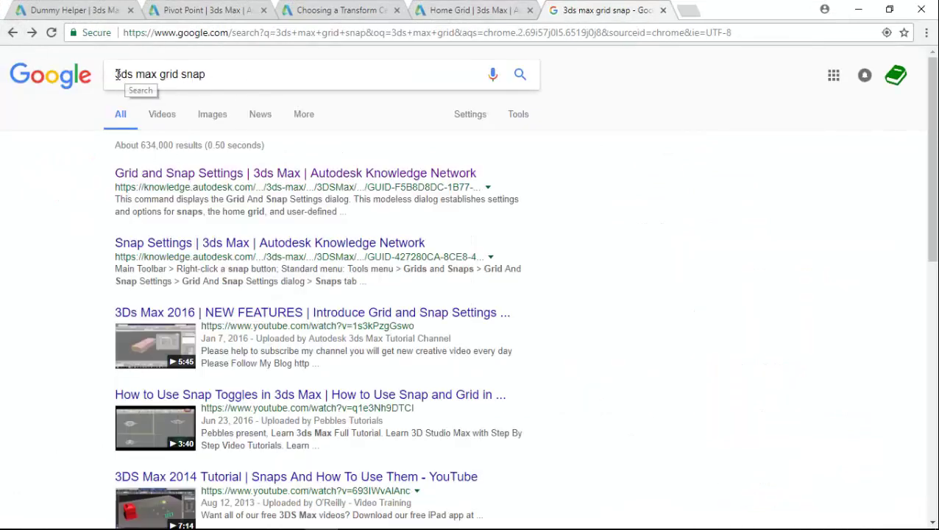
{"action": "left_click_drag", "start_coordinate": [116, 73], "coordinate": [215, 64]}
{"action": "left_click", "coordinate": [215, 71]}
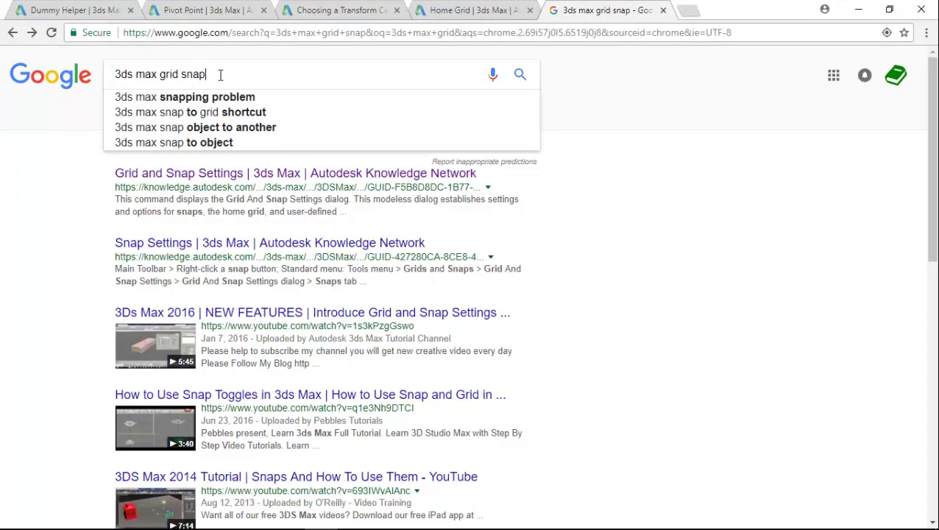
{"action": "left_click_drag", "start_coordinate": [115, 74], "coordinate": [207, 74]}
{"action": "key", "text": "Return"}
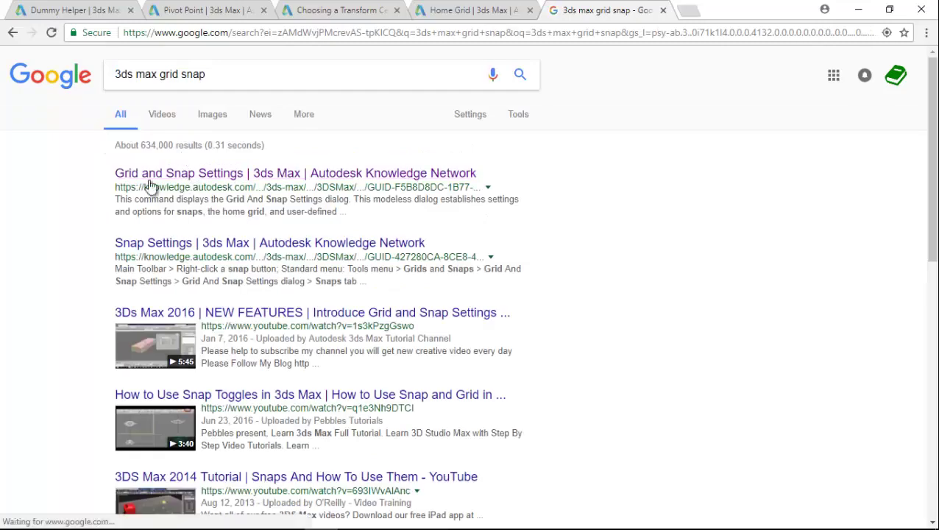
{"action": "left_click", "coordinate": [167, 175]}
Select the "Standard menu: Tools menu > Grids and Snaps > Grid and Snap Settings" line in the help topic.
{"action": "scroll", "coordinate": [462, 245], "scroll_direction": "down", "scroll_amount": 5}
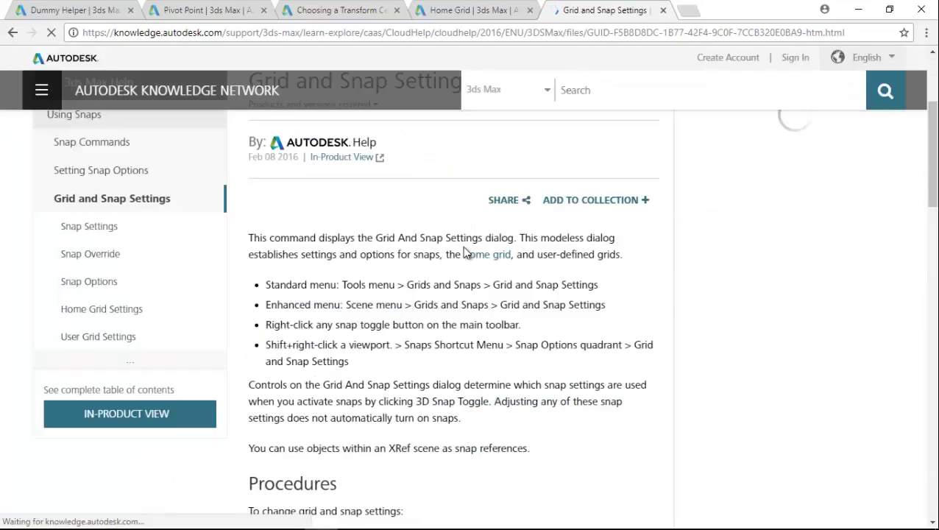
{"action": "scroll", "coordinate": [378, 204], "scroll_direction": "up", "scroll_amount": 3}
{"action": "left_click_drag", "start_coordinate": [267, 350], "coordinate": [467, 345]}
{"action": "left_click", "coordinate": [380, 365]}
{"action": "left_click_drag", "start_coordinate": [513, 366], "coordinate": [259, 353]}
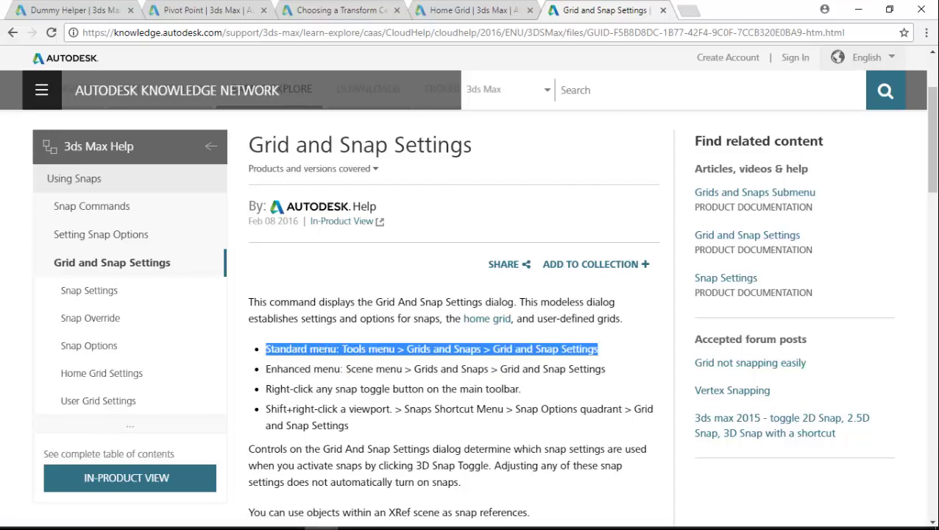
Switch to 3ds Max, open the Grid and Snap Settings dialog and view its Options and Home Grid settings.
{"action": "left_click", "coordinate": [287, 516]}
{"action": "left_click", "coordinate": [78, 23]}
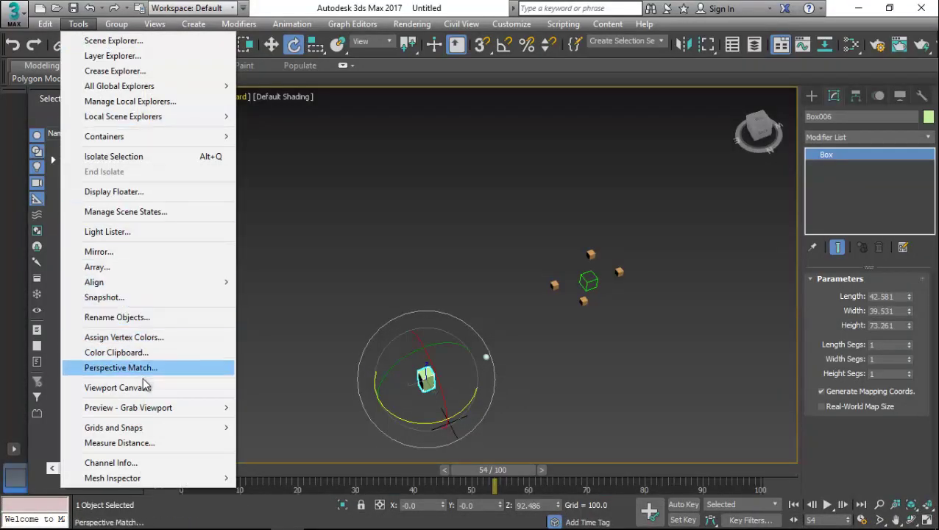
{"action": "mouse_move", "coordinate": [131, 430]}
{"action": "left_click", "coordinate": [322, 302]}
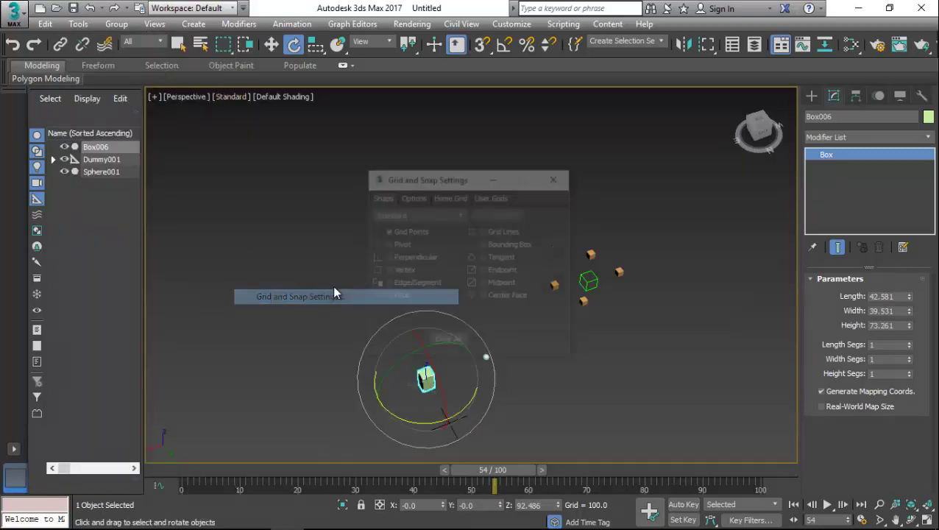
{"action": "left_click", "coordinate": [413, 196]}
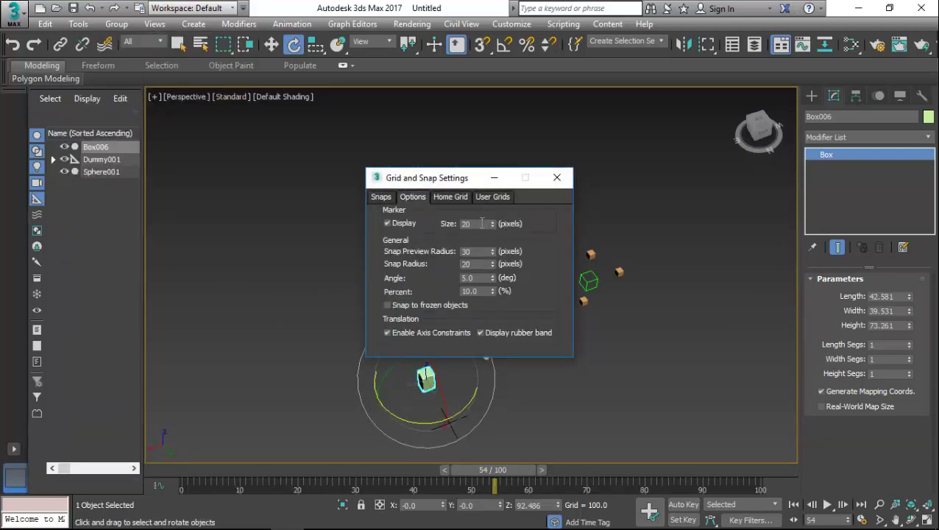
{"action": "left_click", "coordinate": [440, 197]}
{"action": "double_click", "coordinate": [527, 221]}
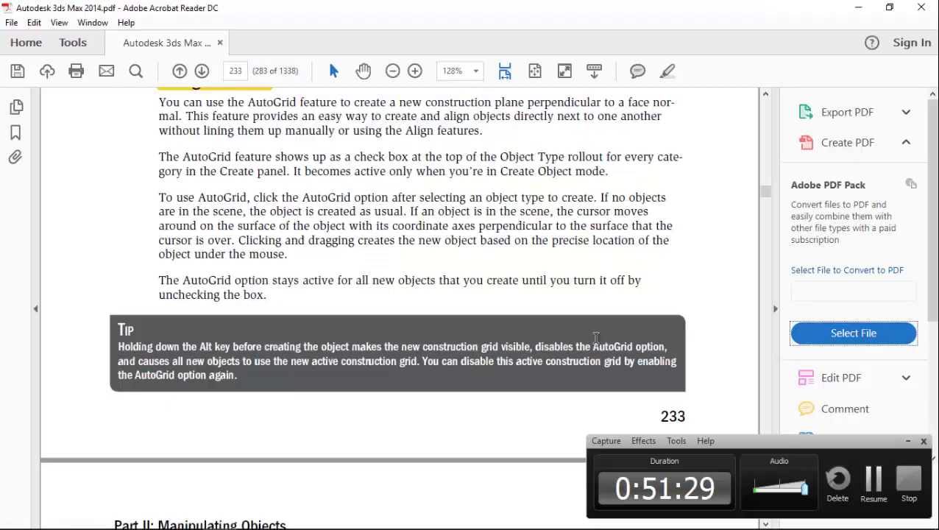
Return to the browser and close every help page except the Dummy Helper topic.
{"action": "left_click", "coordinate": [321, 516]}
{"action": "scroll", "coordinate": [280, 191], "scroll_direction": "up", "scroll_amount": 2}
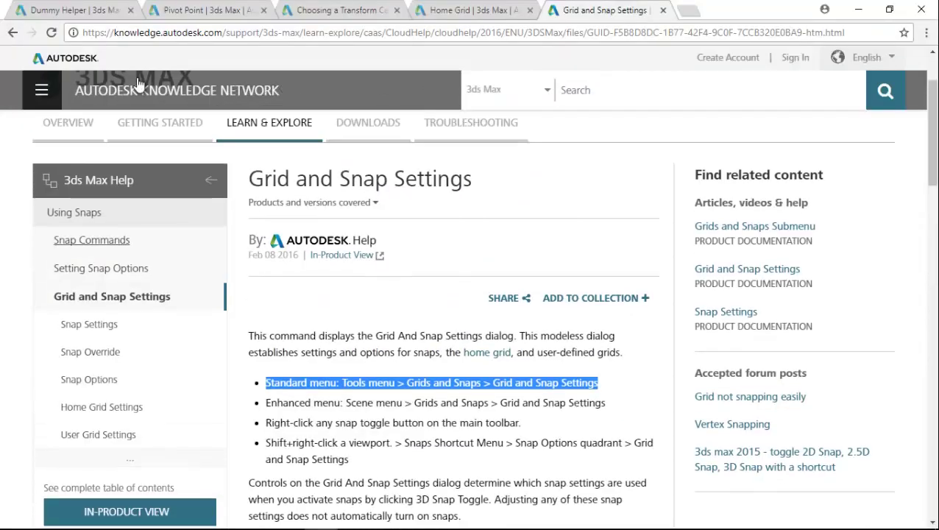
{"action": "left_click", "coordinate": [269, 9]}
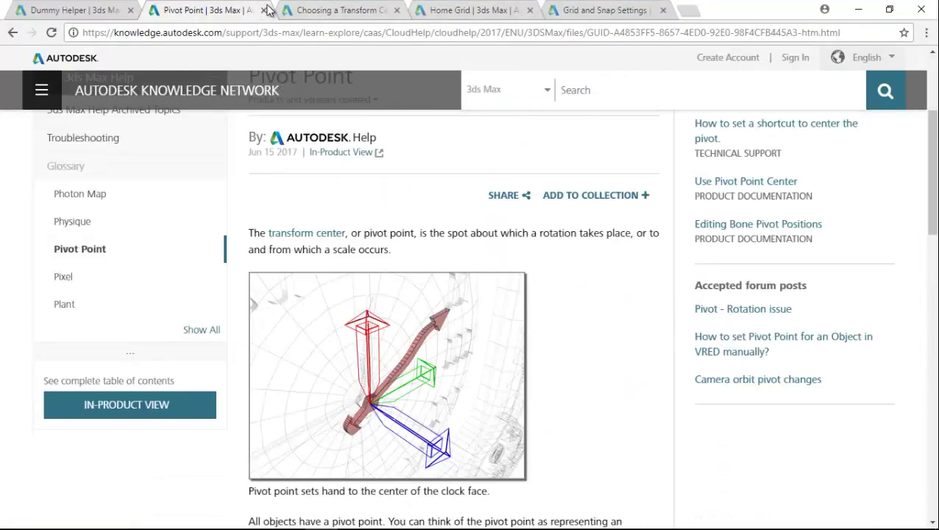
{"action": "left_click", "coordinate": [264, 10]}
{"action": "left_click", "coordinate": [264, 11]}
{"action": "left_click", "coordinate": [265, 10]}
{"action": "left_click", "coordinate": [265, 11]}
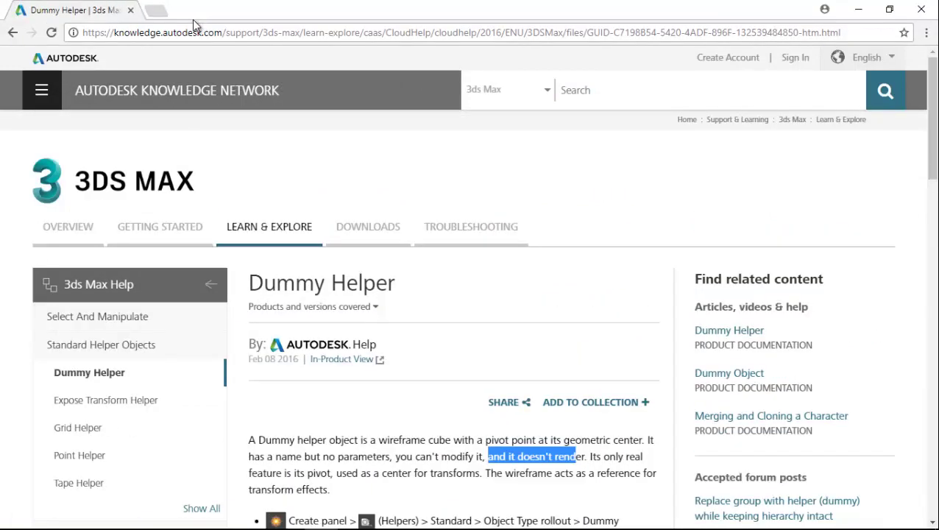
Search Google for "3ds max autogrid" in a new tab and open the Autodesk AutoGrid help topic.
{"action": "left_click", "coordinate": [151, 10]}
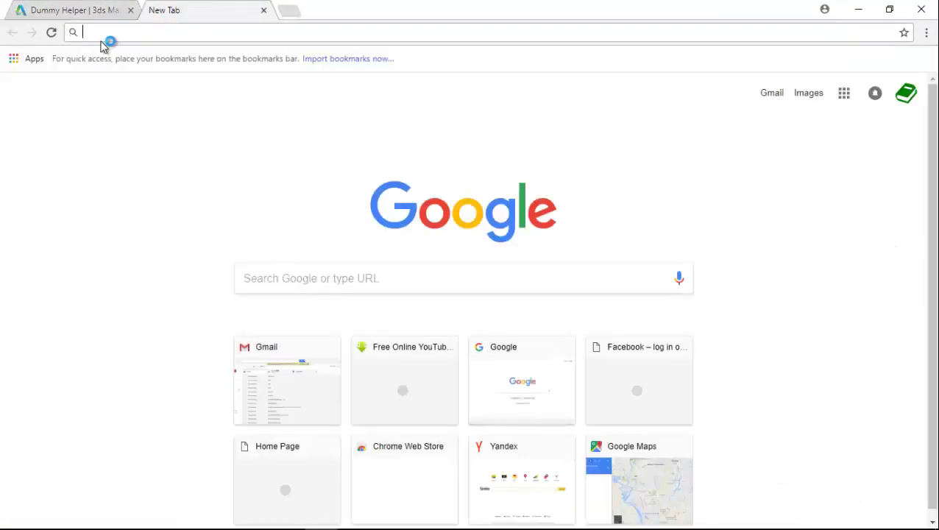
{"action": "type", "text": "3ds max Au"}
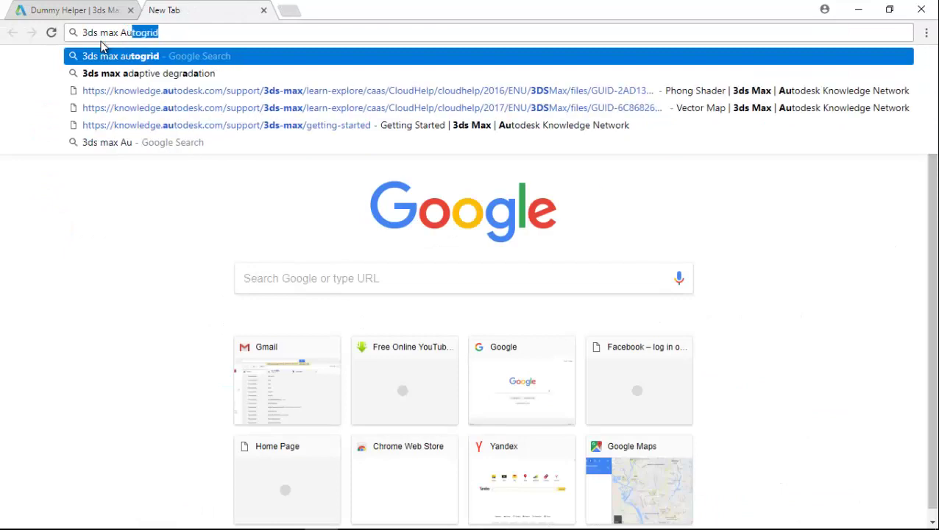
{"action": "type", "text": "to"}
{"action": "key", "text": "Return"}
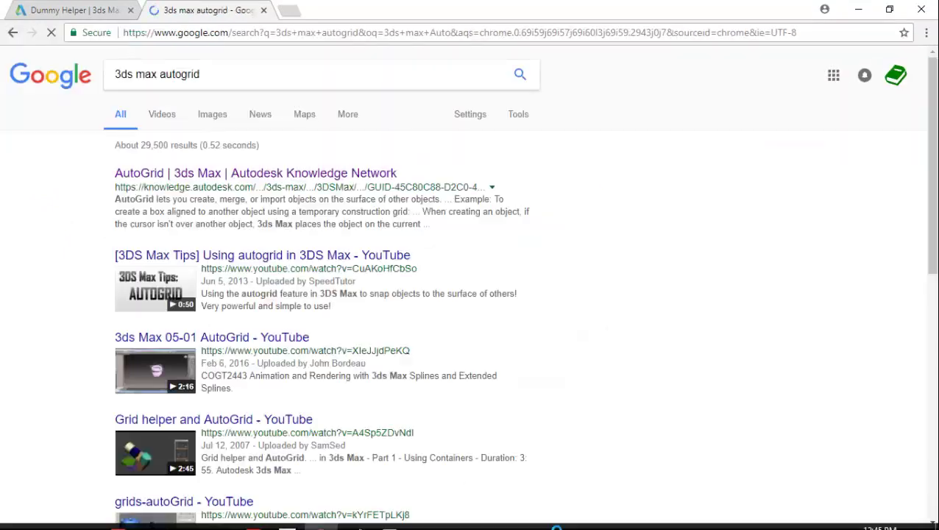
{"action": "left_click", "coordinate": [247, 177]}
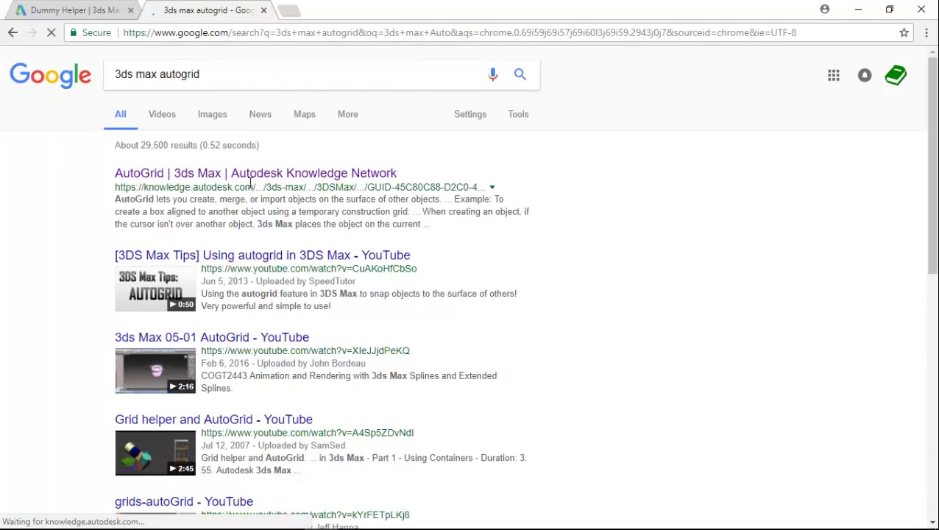
Read the AutoGrid topic's definition and the lines on accessing it from the Create panel and the Extras toolbar.
{"action": "scroll", "coordinate": [308, 199], "scroll_direction": "down", "scroll_amount": 3}
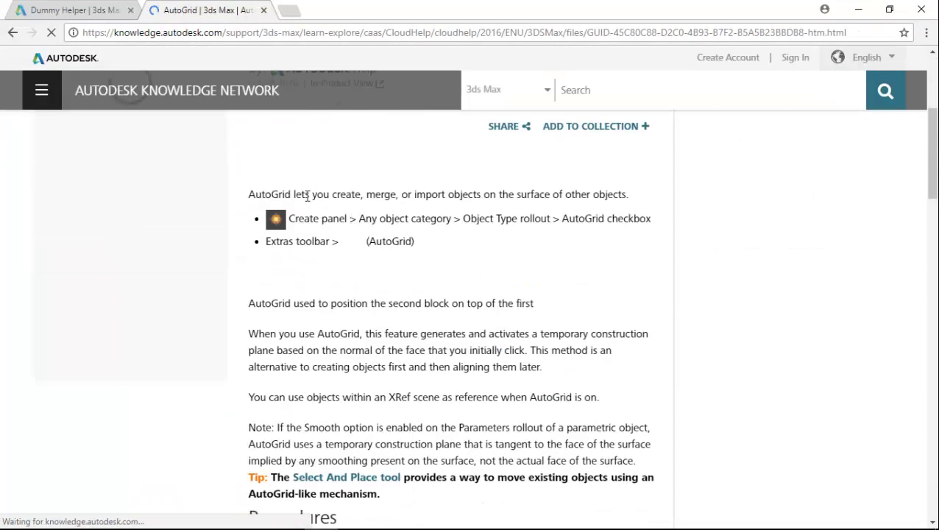
{"action": "left_click_drag", "start_coordinate": [250, 199], "coordinate": [383, 200]}
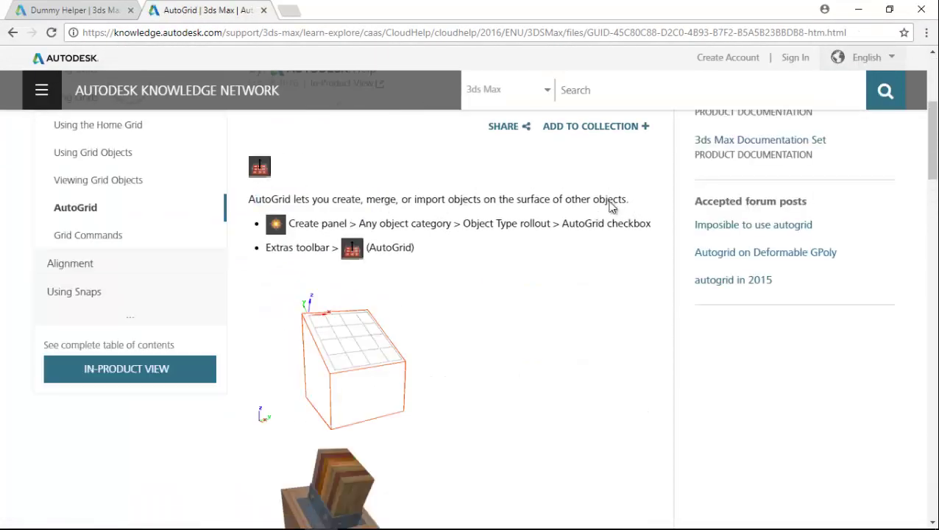
{"action": "left_click_drag", "start_coordinate": [628, 199], "coordinate": [237, 205]}
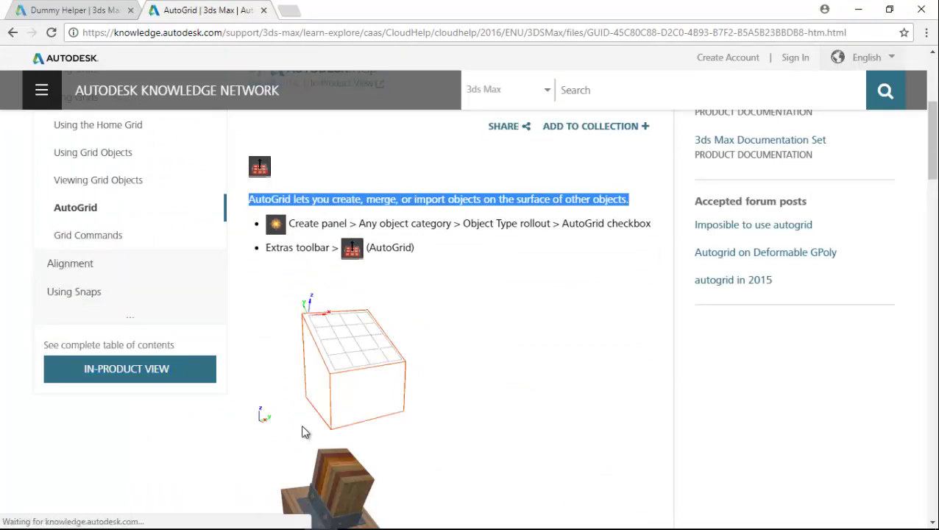
{"action": "scroll", "coordinate": [439, 230], "scroll_direction": "down", "scroll_amount": 1}
{"action": "left_click", "coordinate": [436, 239]}
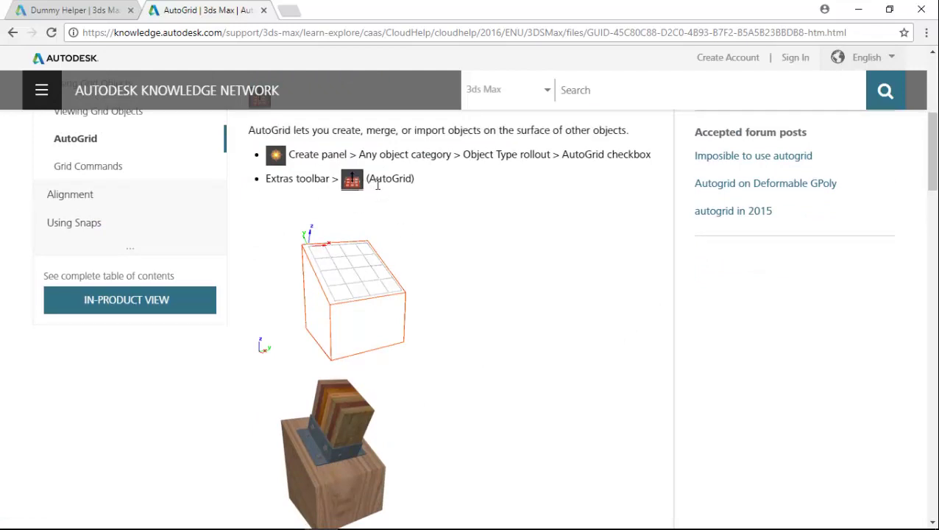
{"action": "left_click_drag", "start_coordinate": [457, 177], "coordinate": [290, 154]}
{"action": "left_click", "coordinate": [431, 188]}
{"action": "scroll", "coordinate": [428, 219], "scroll_direction": "up", "scroll_amount": 1}
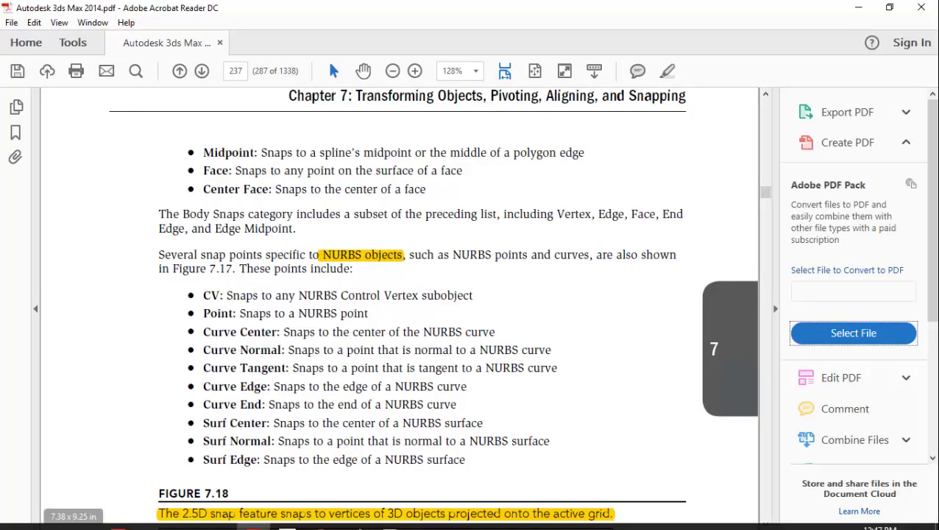
Return to the browser, search Google for "3ds max nurbs" in a new tab and open the Autodesk NURBS Modeling topic.
{"action": "left_click", "coordinate": [321, 516]}
{"action": "scroll", "coordinate": [471, 294], "scroll_direction": "up", "scroll_amount": 12}
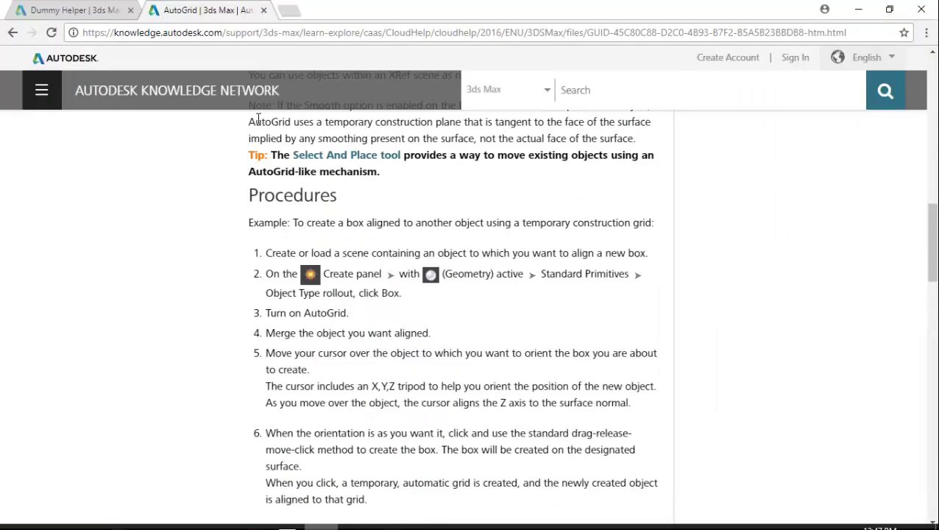
{"action": "left_click", "coordinate": [68, 10]}
{"action": "key", "text": "ctrl+t"}
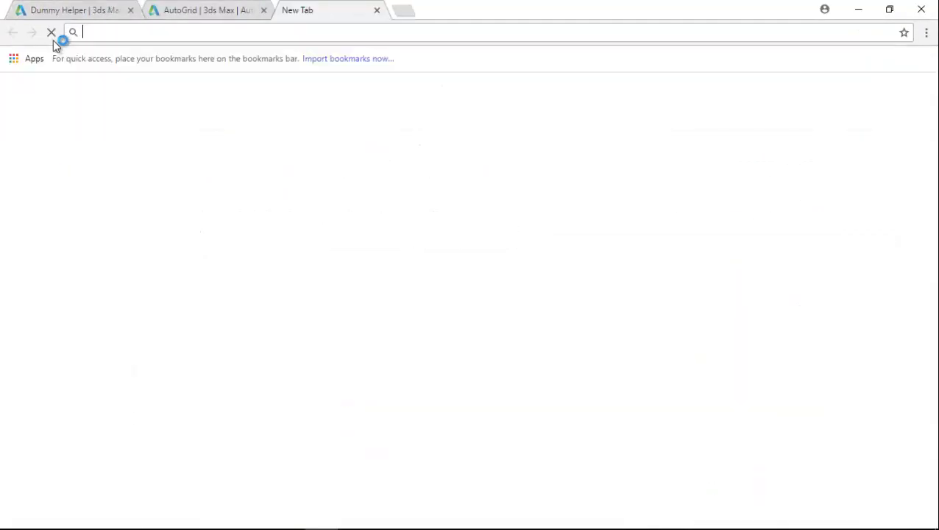
{"action": "type", "text": "3ds max"}
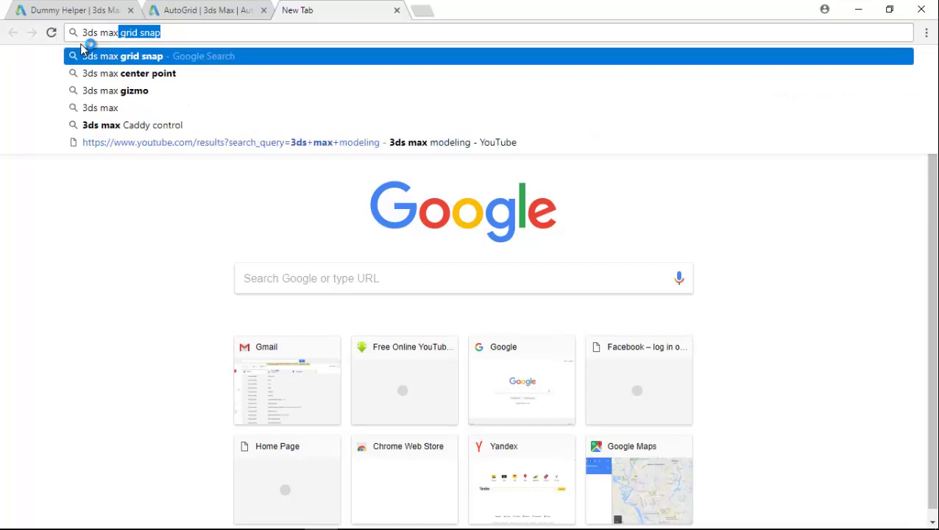
{"action": "key", "text": "BackSpace"}
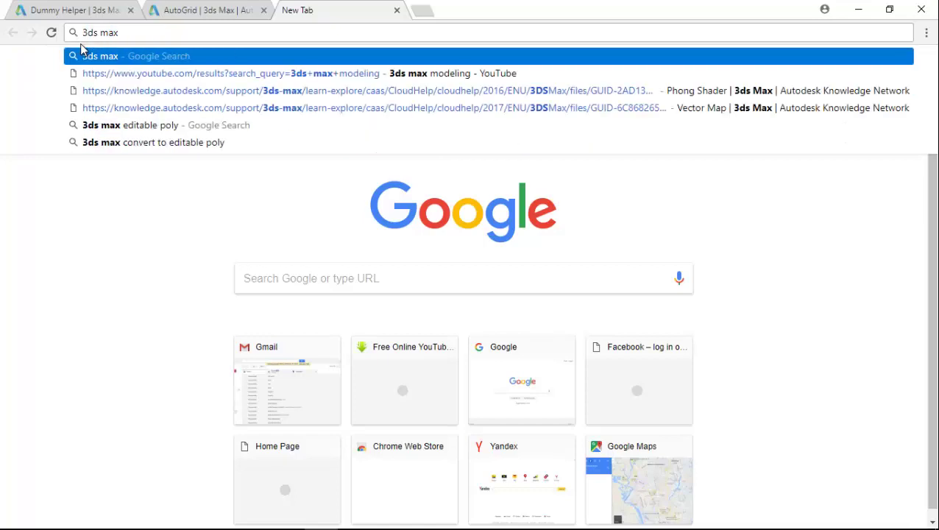
{"action": "type", "text": "NUR"}
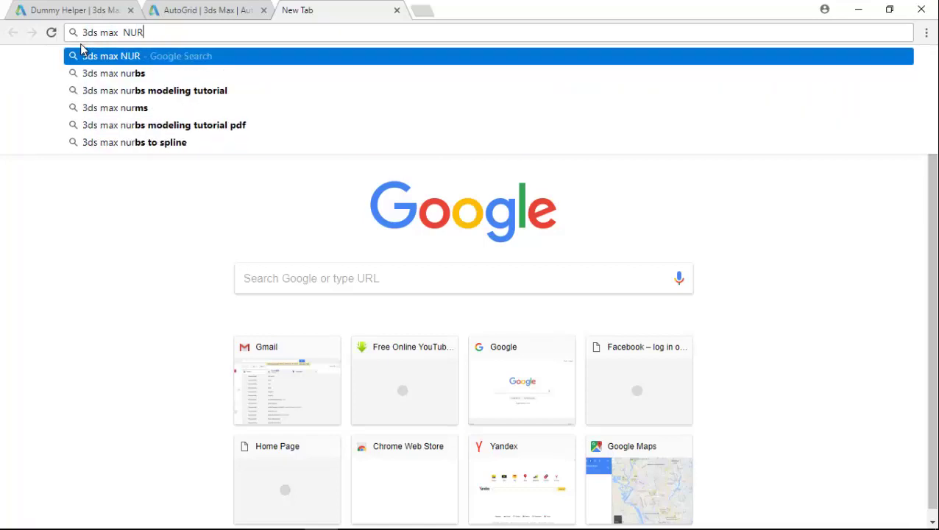
{"action": "type", "text": "MS"}
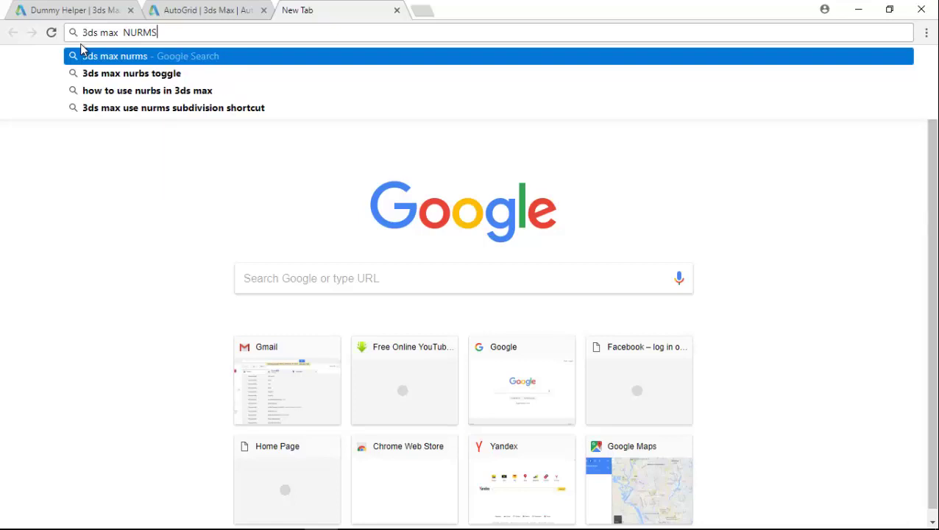
{"action": "key", "text": "BackSpace"}
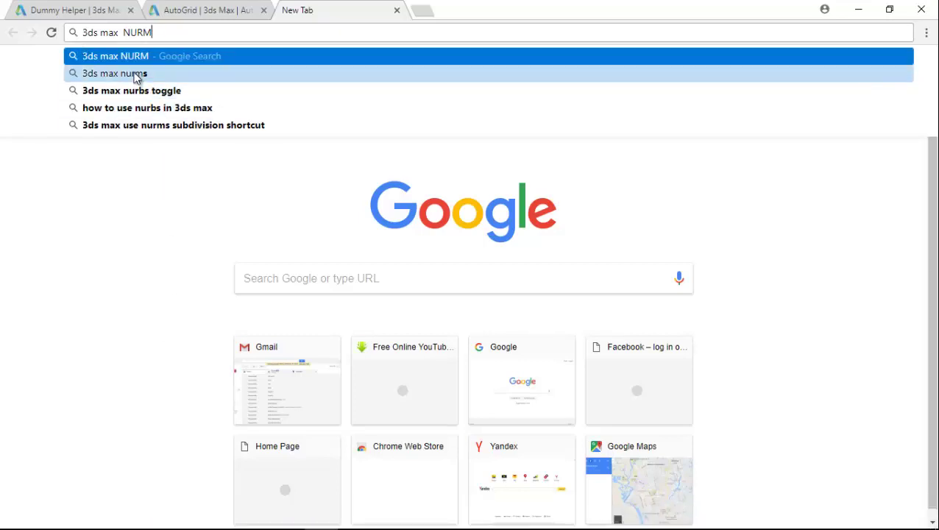
{"action": "key", "text": "BackSpace"}
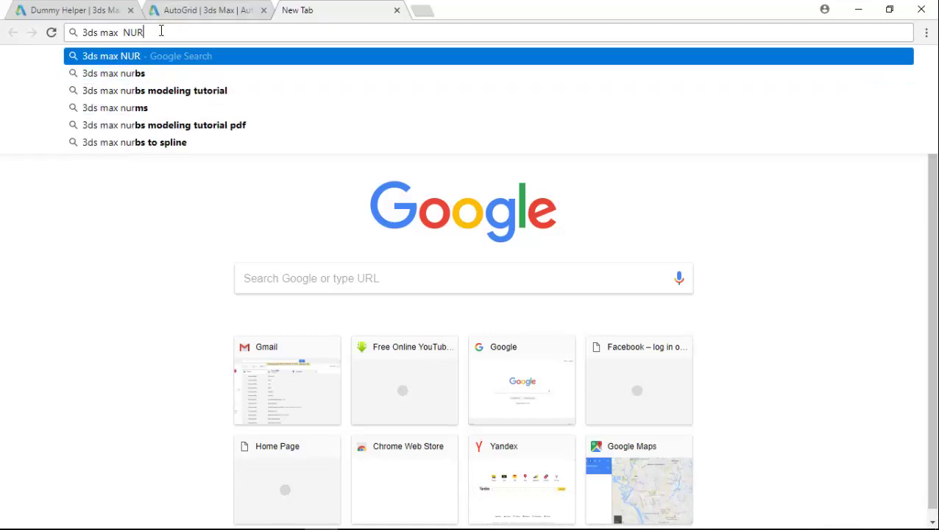
{"action": "type", "text": "bs"}
{"action": "left_click", "coordinate": [112, 56]}
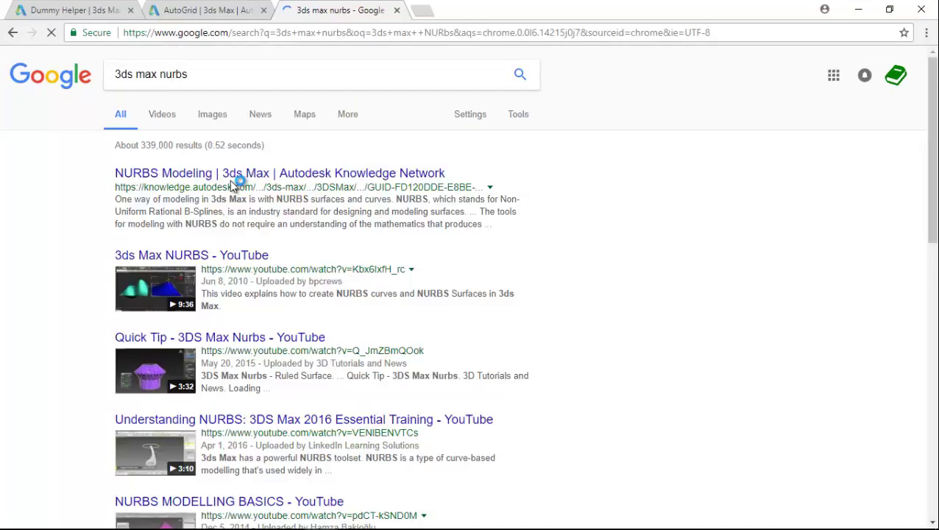
{"action": "left_click", "coordinate": [170, 180]}
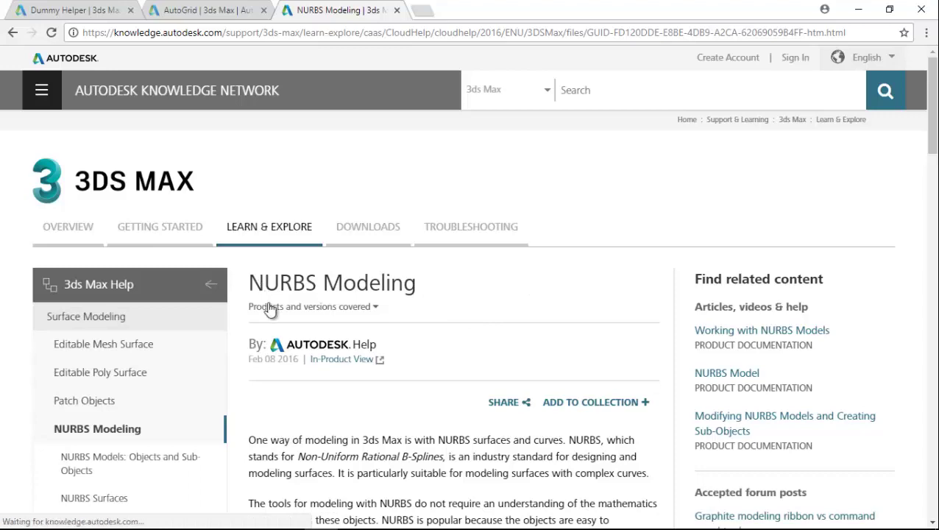
Read the NURBS Modeling introduction, selecting "Non-Uniform Rational B-Splines" and the sentence about modeling surfaces with complex curves.
{"action": "scroll", "coordinate": [295, 265], "scroll_direction": "down", "scroll_amount": 6}
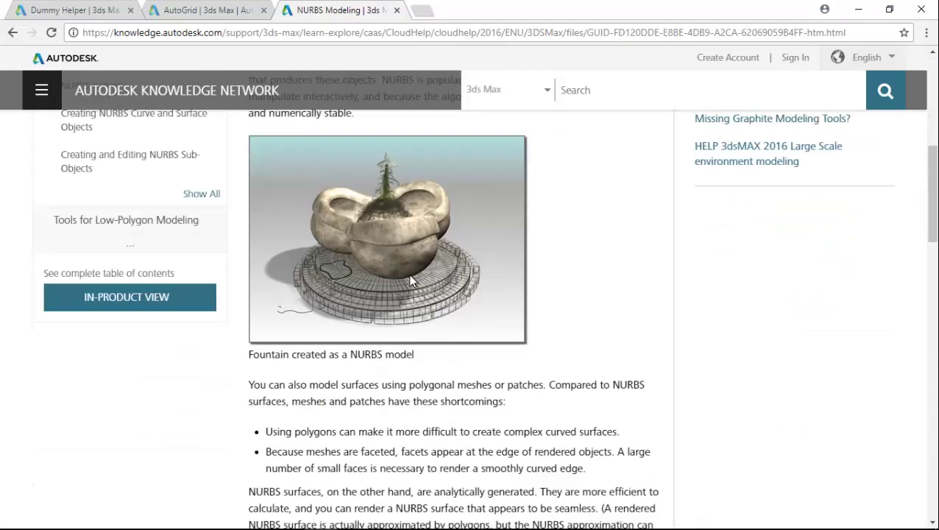
{"action": "scroll", "coordinate": [377, 272], "scroll_direction": "up", "scroll_amount": 3}
{"action": "left_click_drag", "start_coordinate": [271, 235], "coordinate": [319, 257]}
{"action": "left_click", "coordinate": [427, 265]}
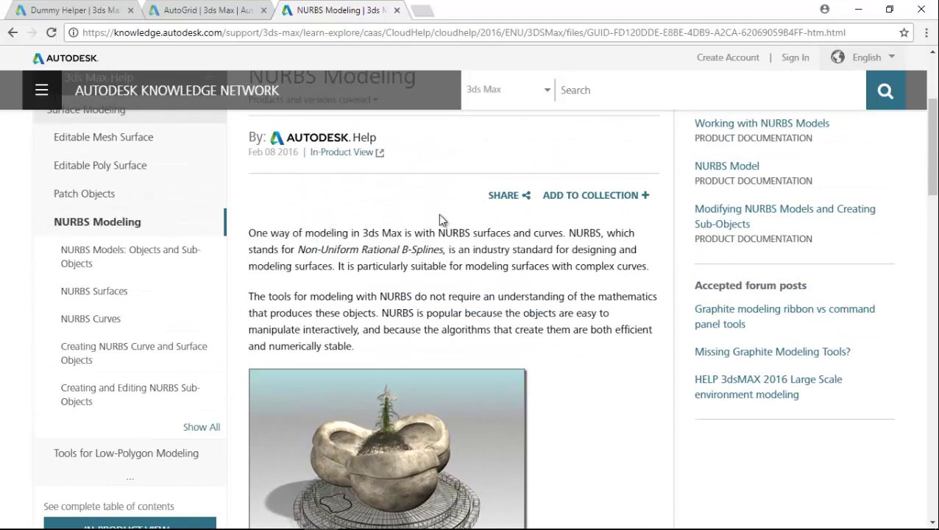
{"action": "scroll", "coordinate": [438, 214], "scroll_direction": "down", "scroll_amount": 1}
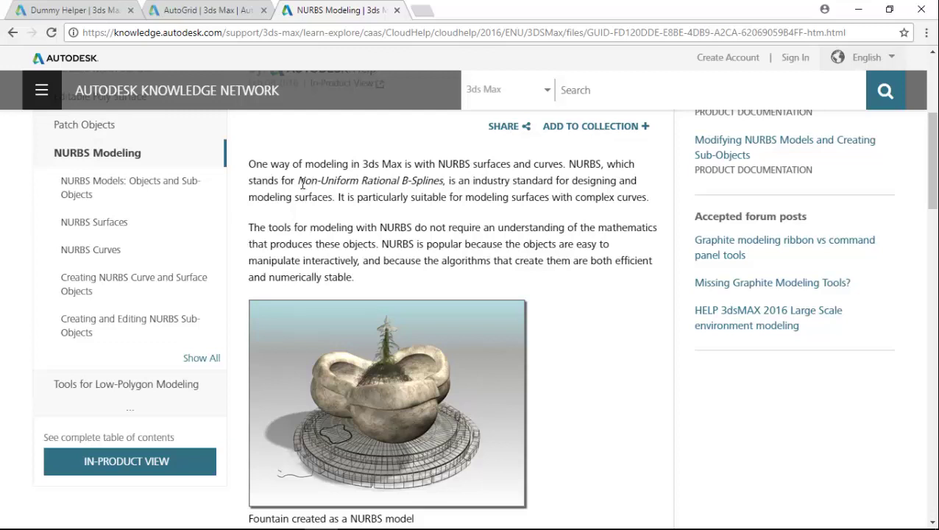
{"action": "left_click_drag", "start_coordinate": [302, 184], "coordinate": [445, 180]}
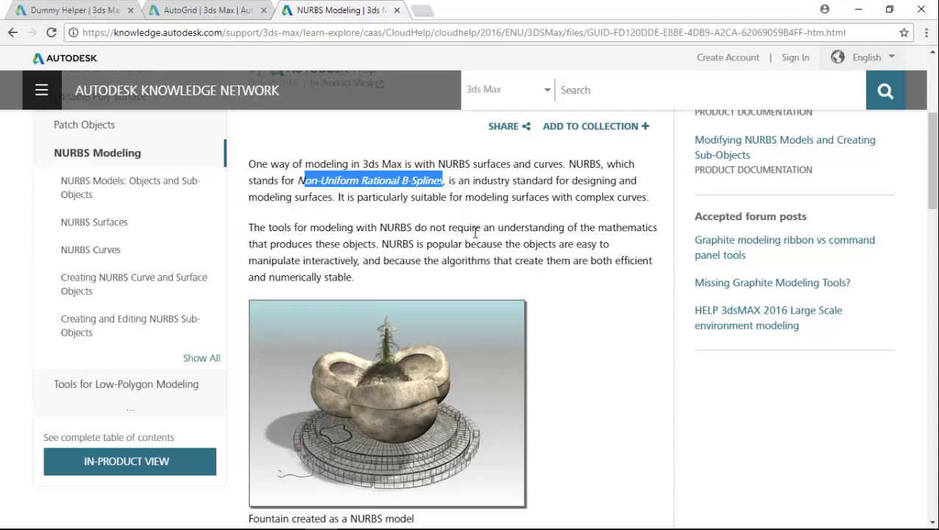
{"action": "left_click", "coordinate": [524, 198]}
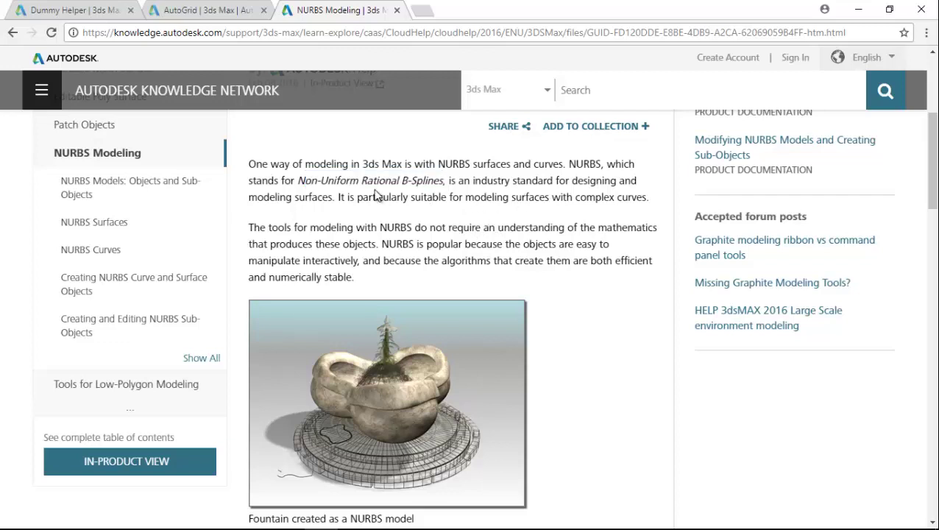
{"action": "left_click_drag", "start_coordinate": [338, 197], "coordinate": [638, 199]}
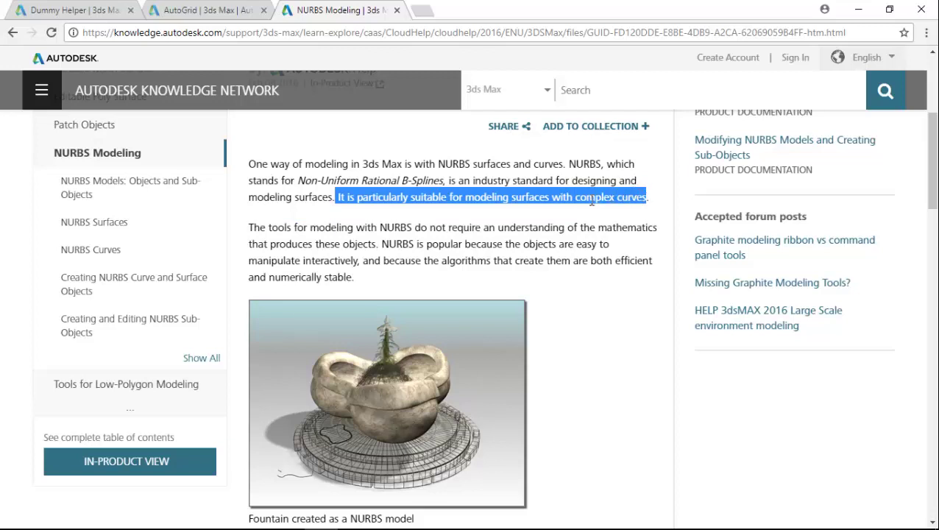
{"action": "left_click", "coordinate": [527, 213]}
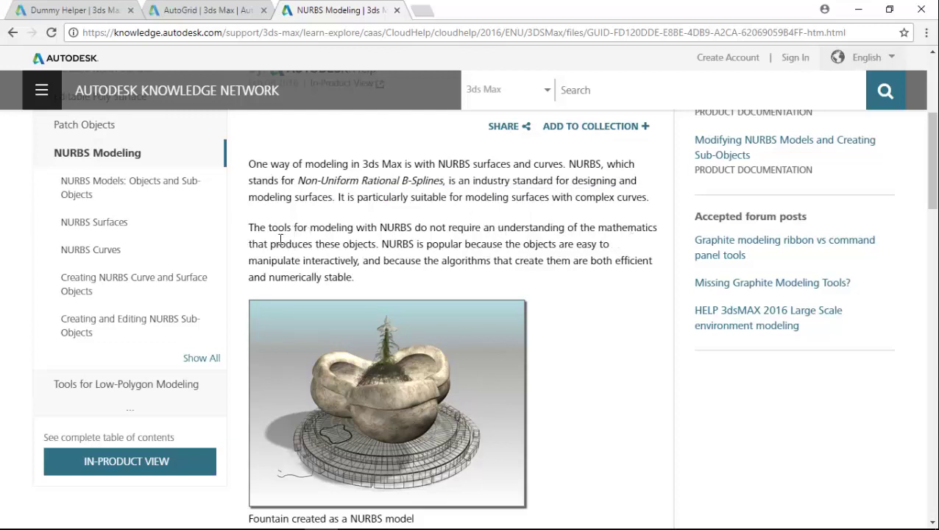
Read the paragraph on why NURBS is popular, selecting the words on interactive manipulation, and view the fountain example.
{"action": "left_click_drag", "start_coordinate": [278, 242], "coordinate": [374, 243]}
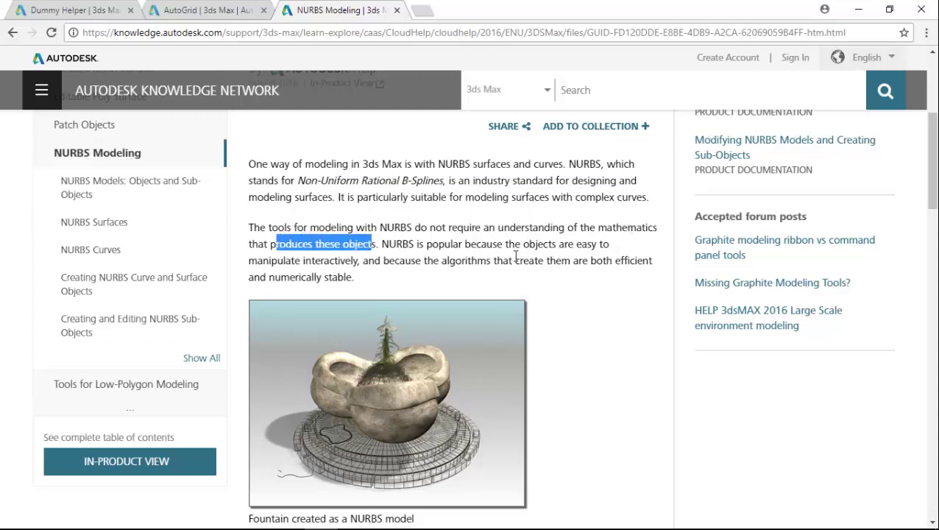
{"action": "left_click_drag", "start_coordinate": [269, 261], "coordinate": [356, 262]}
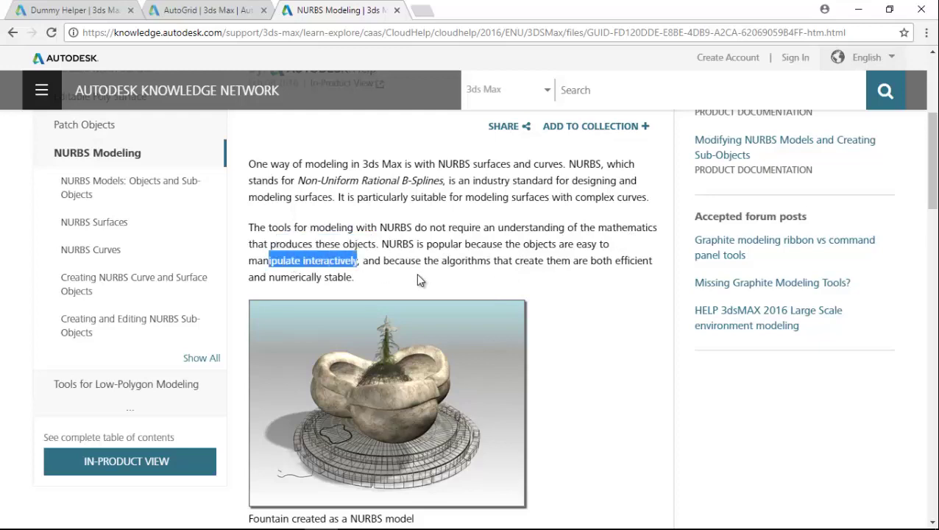
{"action": "scroll", "coordinate": [416, 273], "scroll_direction": "down", "scroll_amount": 4}
{"action": "scroll", "coordinate": [415, 267], "scroll_direction": "up", "scroll_amount": 3}
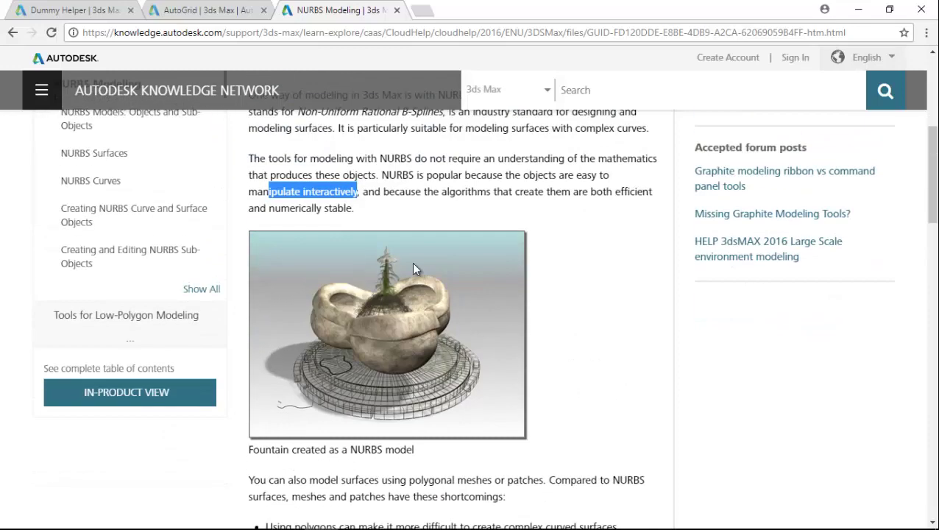
{"action": "scroll", "coordinate": [411, 262], "scroll_direction": "up", "scroll_amount": 2}
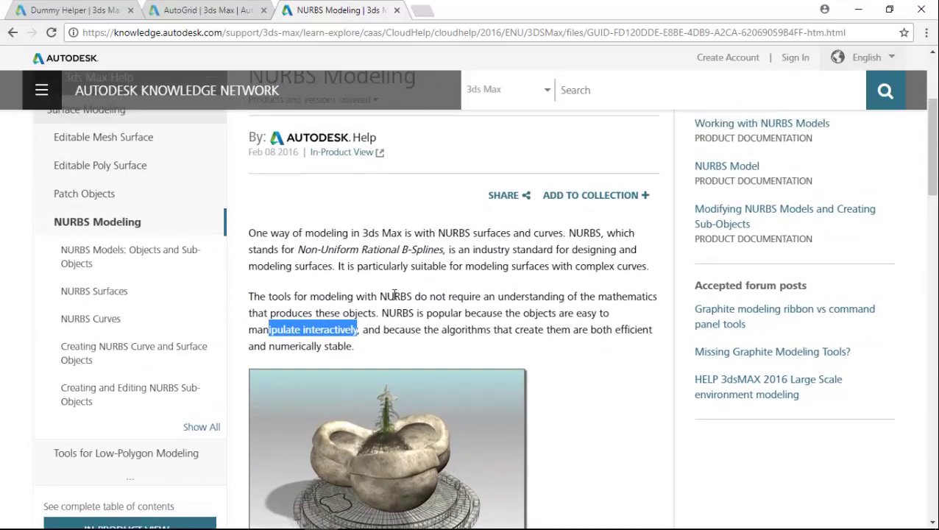
Review the NURBS introduction again, reselecting the full name behind the abbreviation and the complex curves sentence.
{"action": "left_click_drag", "start_coordinate": [414, 266], "coordinate": [403, 266]}
{"action": "left_click", "coordinate": [349, 263]}
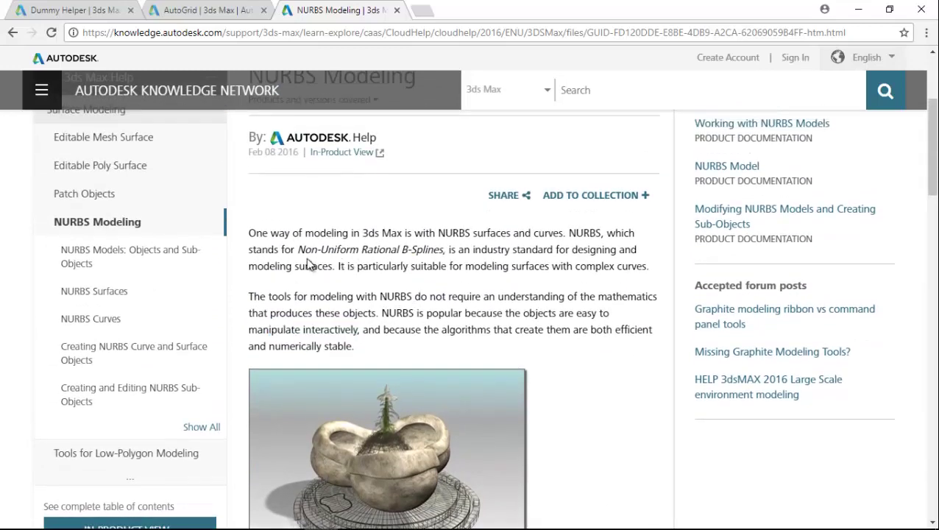
{"action": "left_click_drag", "start_coordinate": [327, 252], "coordinate": [442, 251]}
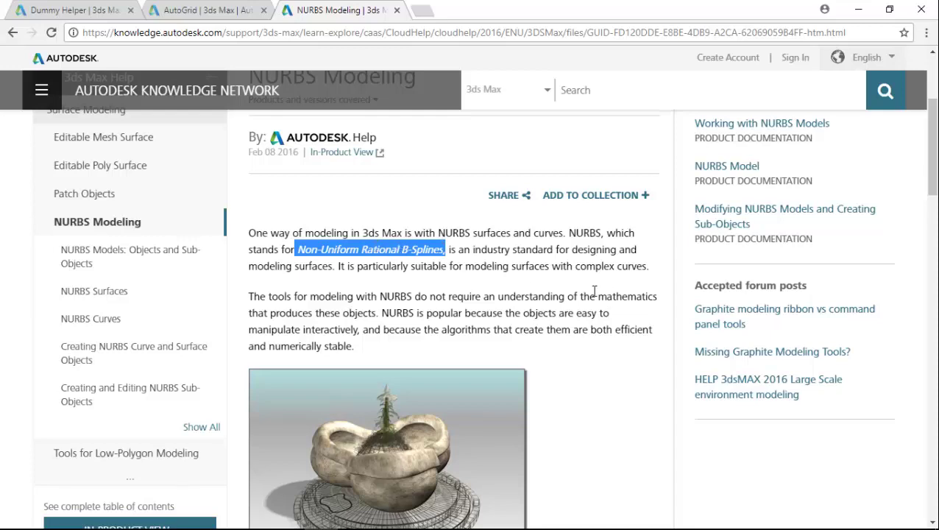
{"action": "scroll", "coordinate": [594, 291], "scroll_direction": "down", "scroll_amount": 3}
{"action": "scroll", "coordinate": [557, 211], "scroll_direction": "up", "scroll_amount": 3}
{"action": "left_click_drag", "start_coordinate": [421, 296], "coordinate": [427, 296]}
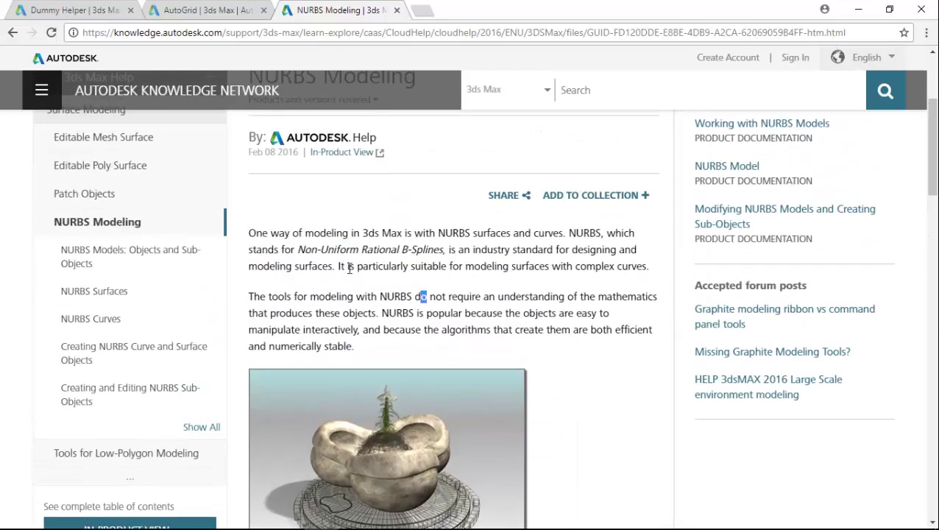
{"action": "left_click_drag", "start_coordinate": [340, 266], "coordinate": [566, 266]}
{"action": "left_click_drag", "start_coordinate": [605, 296], "coordinate": [612, 296]}
{"action": "left_click_drag", "start_coordinate": [649, 267], "coordinate": [576, 271]}
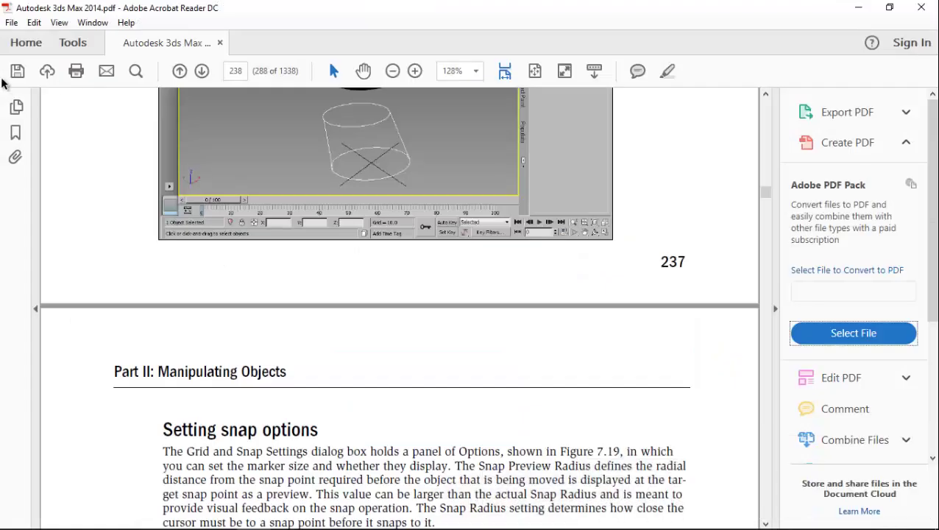
In the PDF guide in Acrobat Reader, review the snap options and Snaps toolbar sections through to the methane molecule lattice tutorial.
{"action": "scroll", "coordinate": [267, 260], "scroll_direction": "up", "scroll_amount": 7}
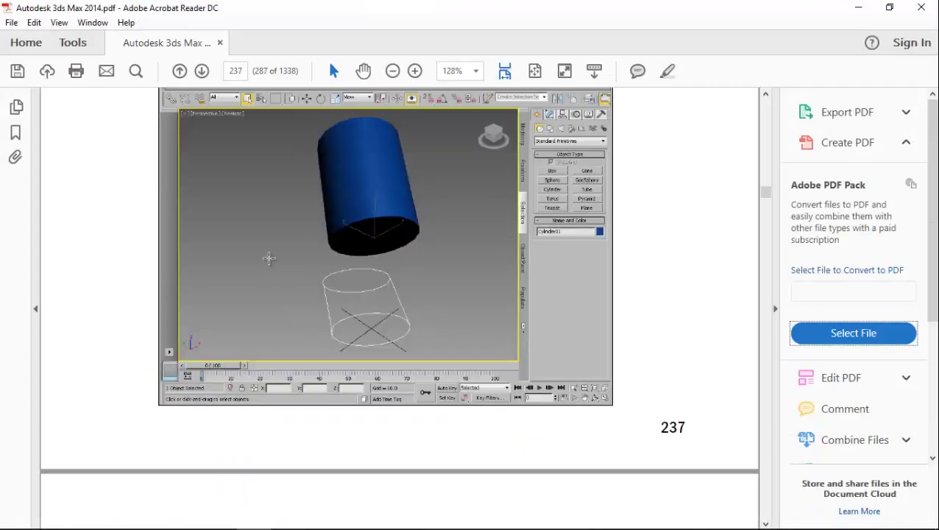
{"action": "scroll", "coordinate": [270, 279], "scroll_direction": "down", "scroll_amount": 8}
{"action": "scroll", "coordinate": [287, 263], "scroll_direction": "down", "scroll_amount": 20}
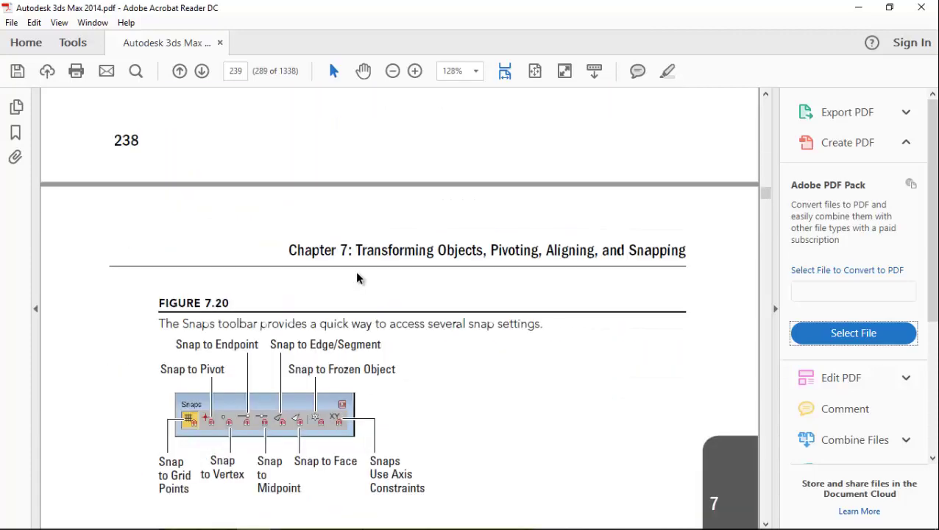
{"action": "scroll", "coordinate": [357, 275], "scroll_direction": "down", "scroll_amount": 5}
{"action": "scroll", "coordinate": [359, 272], "scroll_direction": "up", "scroll_amount": 5}
{"action": "scroll", "coordinate": [358, 273], "scroll_direction": "up", "scroll_amount": 6}
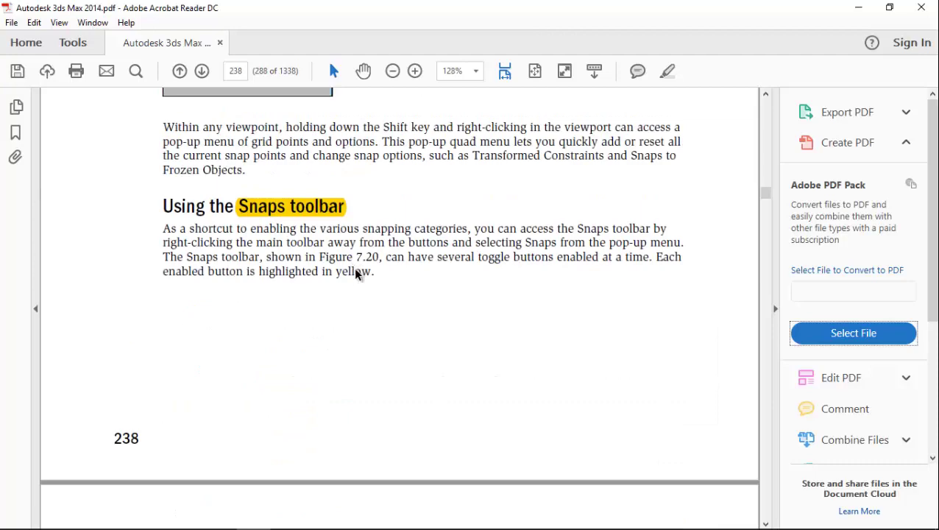
{"action": "scroll", "coordinate": [356, 272], "scroll_direction": "down", "scroll_amount": 6}
{"action": "scroll", "coordinate": [444, 116], "scroll_direction": "down", "scroll_amount": 7}
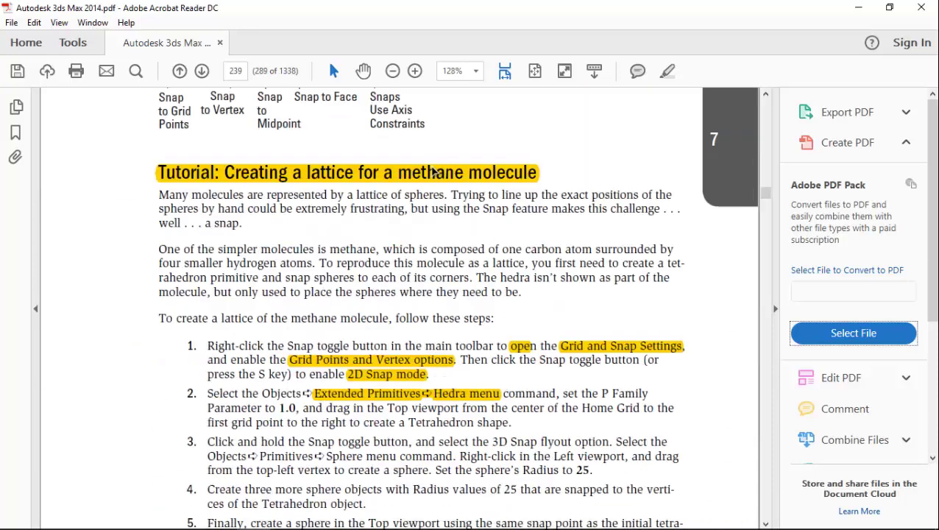
{"action": "scroll", "coordinate": [437, 162], "scroll_direction": "up", "scroll_amount": 4}
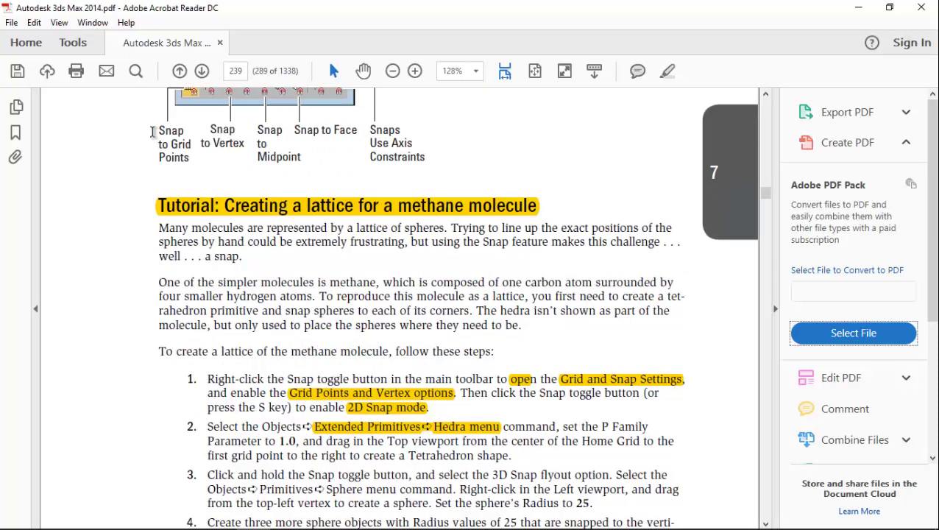
Switch to 3ds Max, view the snap options in the Grid and Snap Settings, and close them.
{"action": "left_click", "coordinate": [858, 8]}
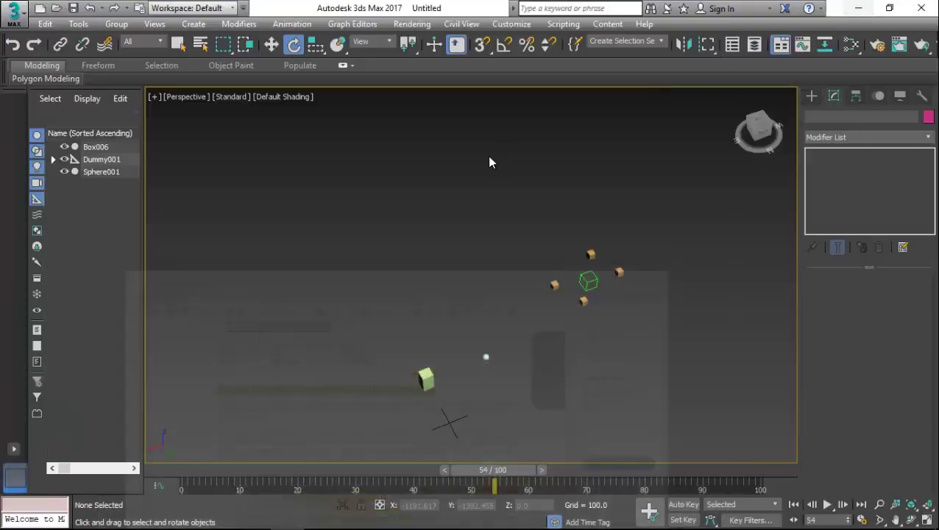
{"action": "right_click", "coordinate": [479, 42]}
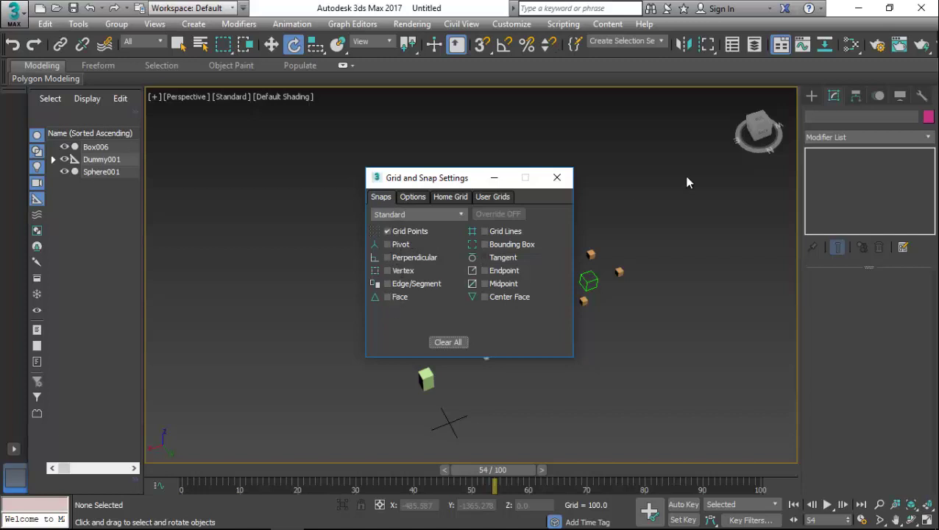
{"action": "left_click", "coordinate": [557, 177]}
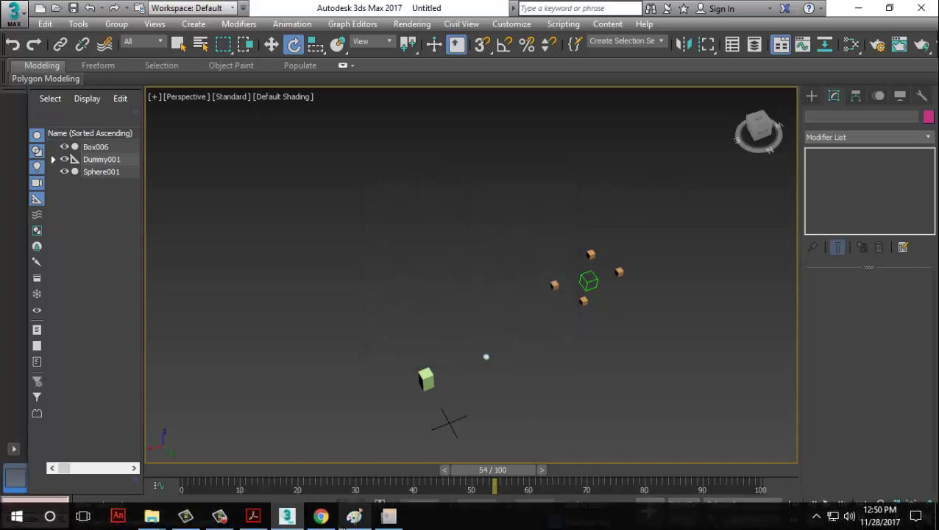
Return to the PDF guide in Acrobat Reader and read the remaining methane lattice steps through to the start of Chapter 8.
{"action": "left_click", "coordinate": [253, 517]}
{"action": "scroll", "coordinate": [426, 279], "scroll_direction": "down", "scroll_amount": 15}
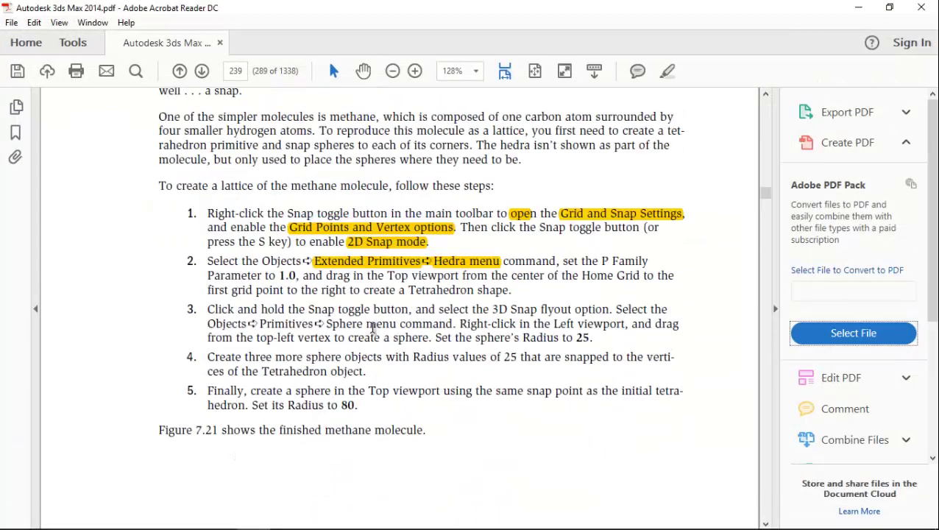
{"action": "scroll", "coordinate": [352, 296], "scroll_direction": "down", "scroll_amount": 15}
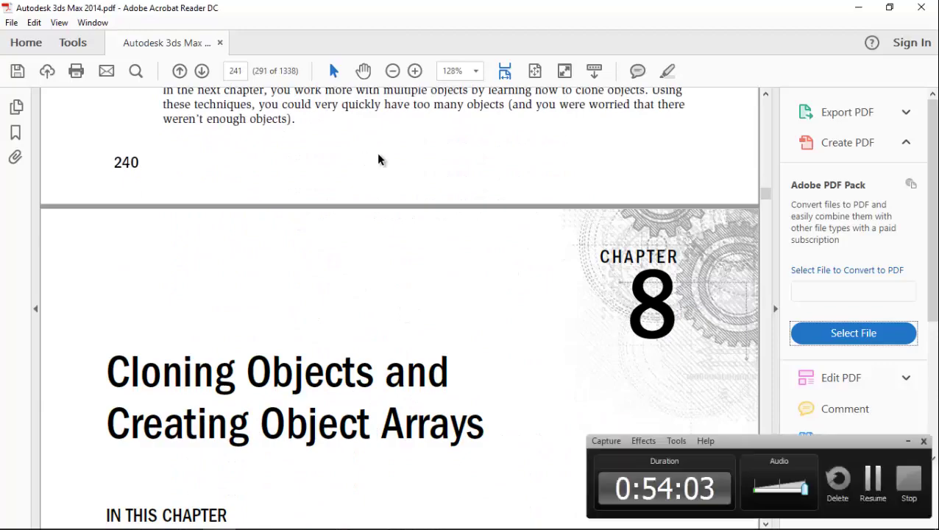
Switch back to 3ds Max, open Render Setup, and move its window clear of the scene objects.
{"action": "left_click", "coordinate": [858, 7]}
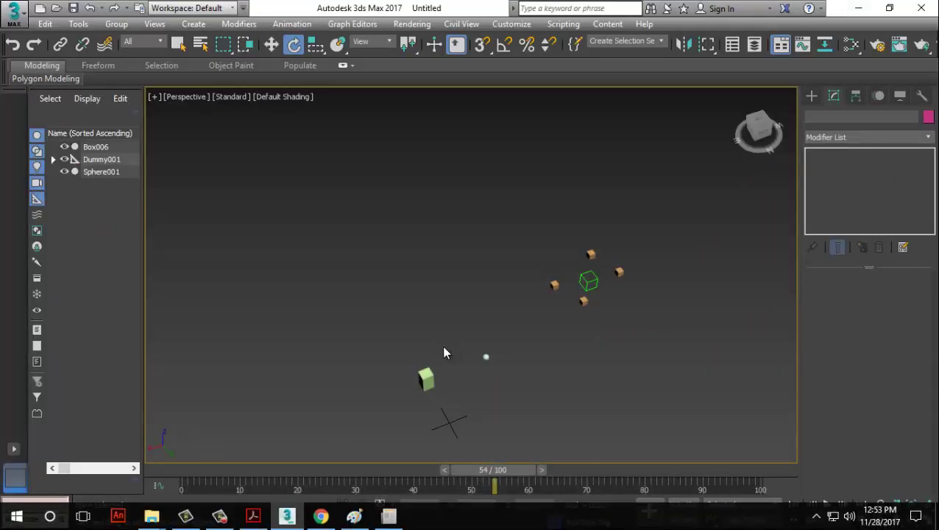
{"action": "left_click", "coordinate": [412, 23]}
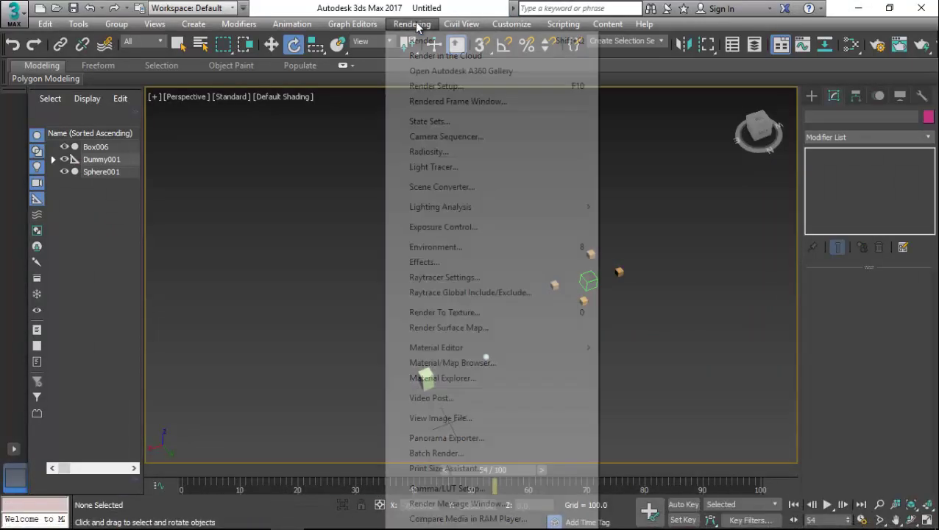
{"action": "left_click", "coordinate": [436, 86]}
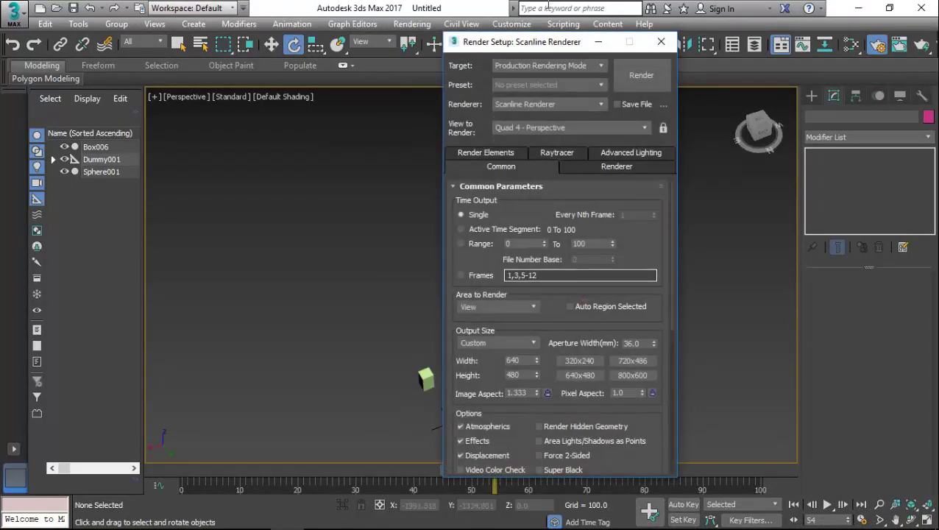
{"action": "left_click_drag", "start_coordinate": [518, 42], "coordinate": [253, 41]}
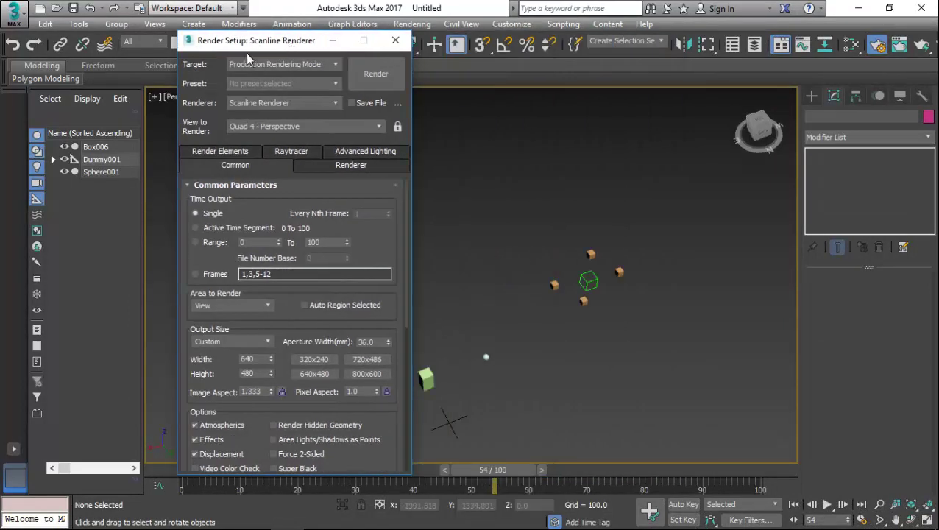
Review the available render targets in Render Setup and keep Production Rendering Mode.
{"action": "left_click", "coordinate": [325, 66]}
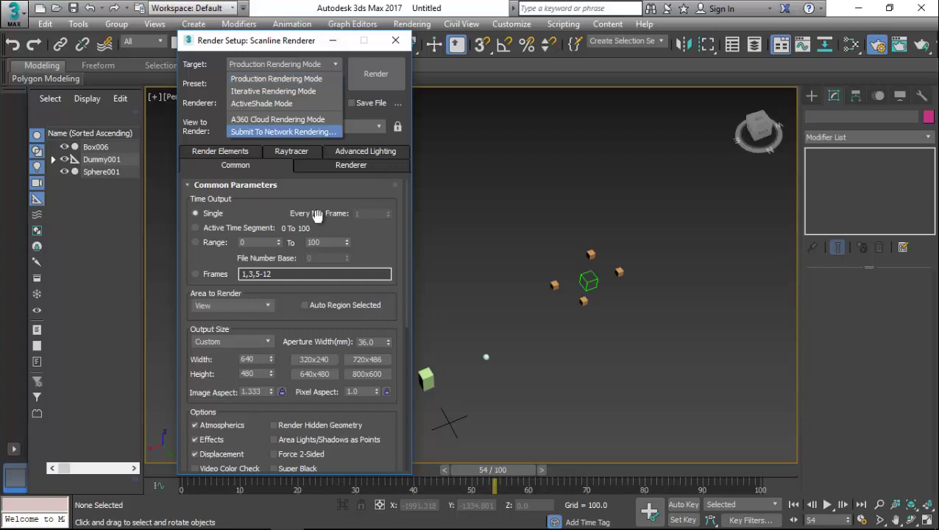
{"action": "left_click", "coordinate": [293, 65]}
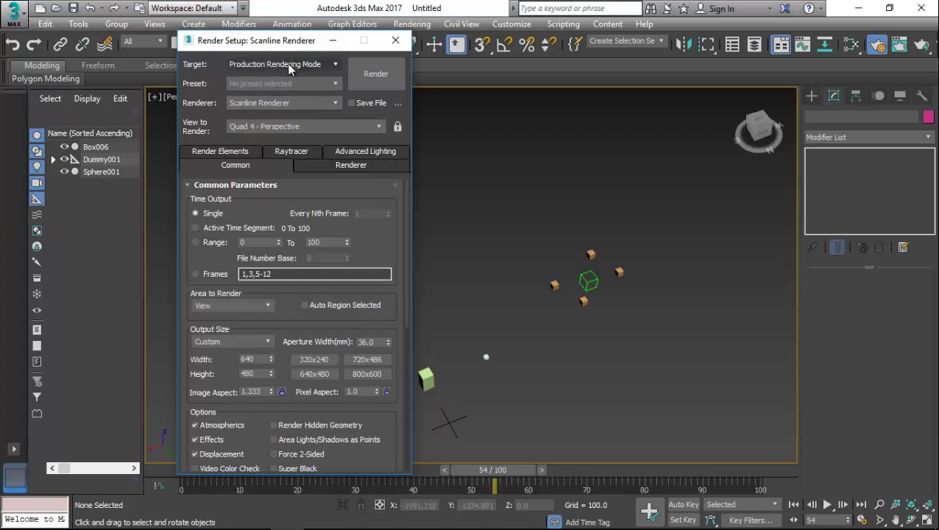
{"action": "left_click", "coordinate": [299, 64]}
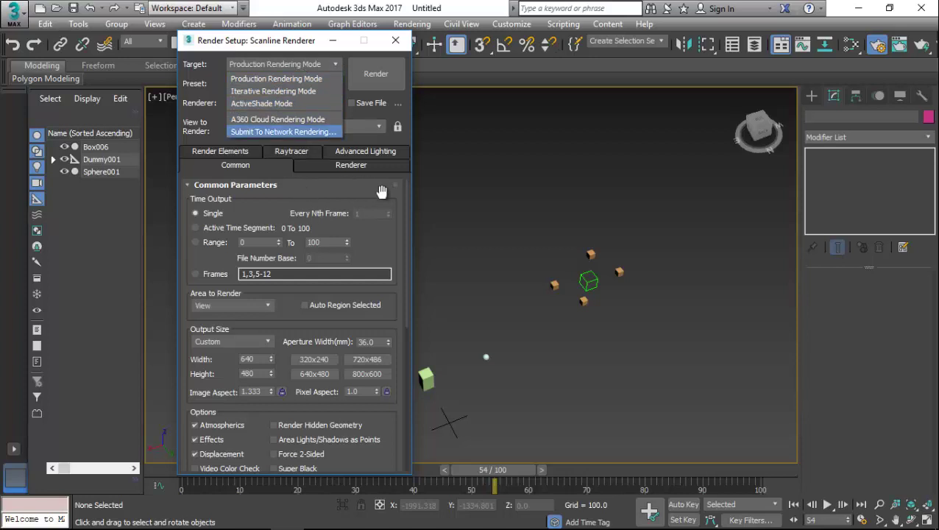
{"action": "left_click", "coordinate": [309, 78]}
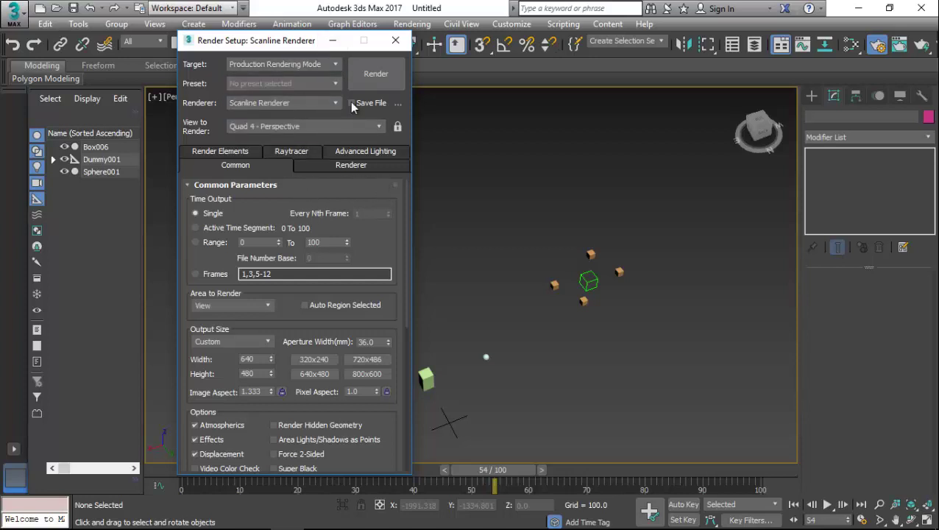
Try NVIDIA mental ray as the renderer and return to the Scanline Renderer.
{"action": "left_click", "coordinate": [316, 105]}
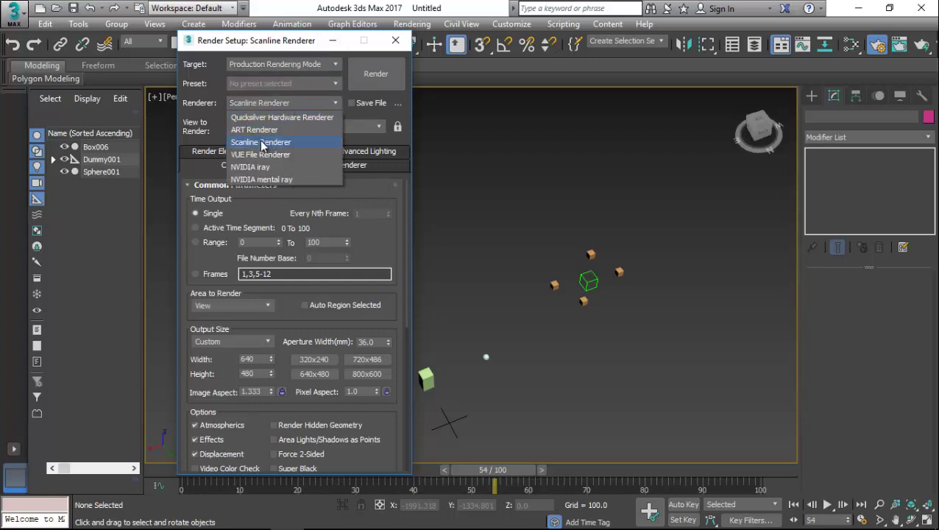
{"action": "left_click", "coordinate": [263, 180]}
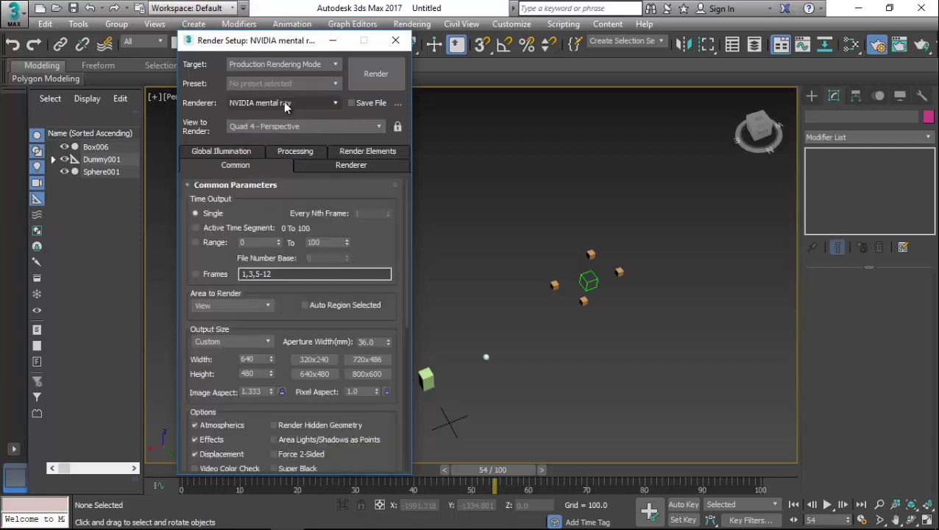
{"action": "left_click", "coordinate": [286, 107]}
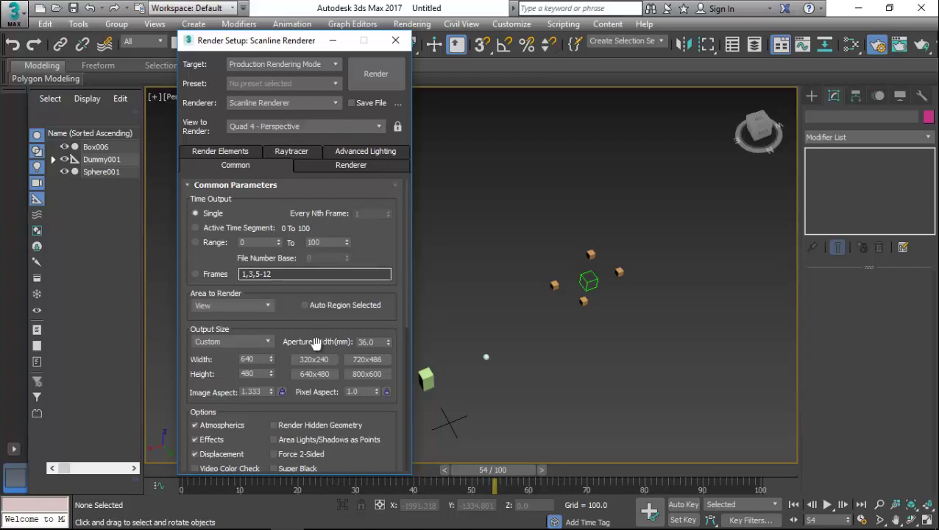
Examine the list of available renderers in Render Setup, with a brief look at the Dummy Helper help page in Chrome.
{"action": "left_click", "coordinate": [282, 103]}
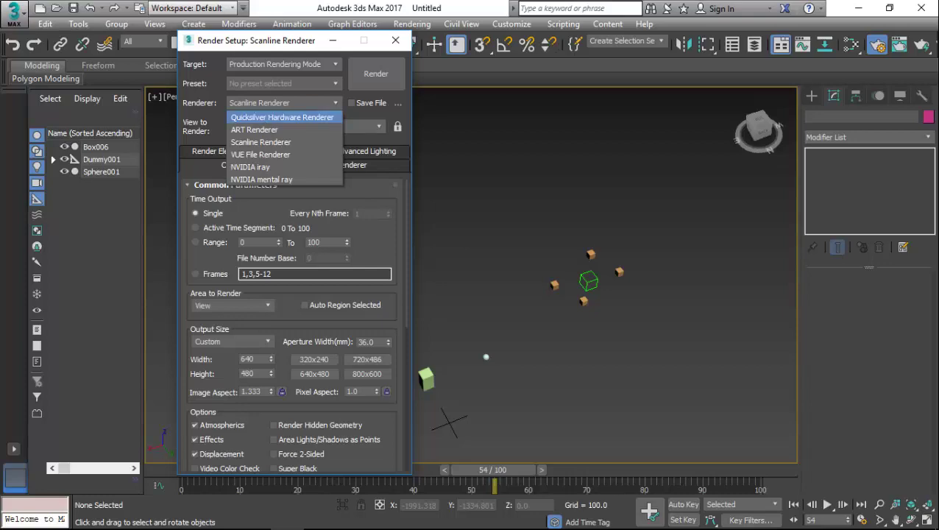
{"action": "left_click", "coordinate": [321, 516]}
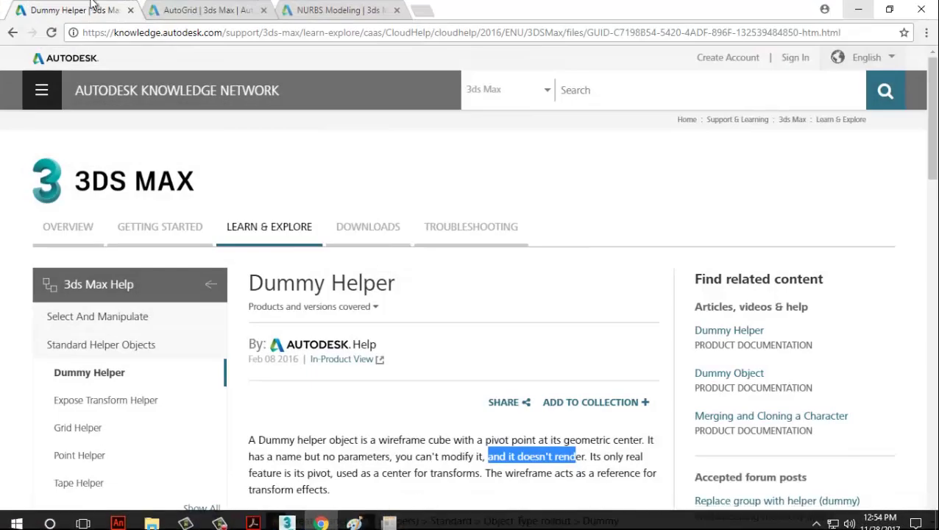
{"action": "left_click", "coordinate": [859, 9]}
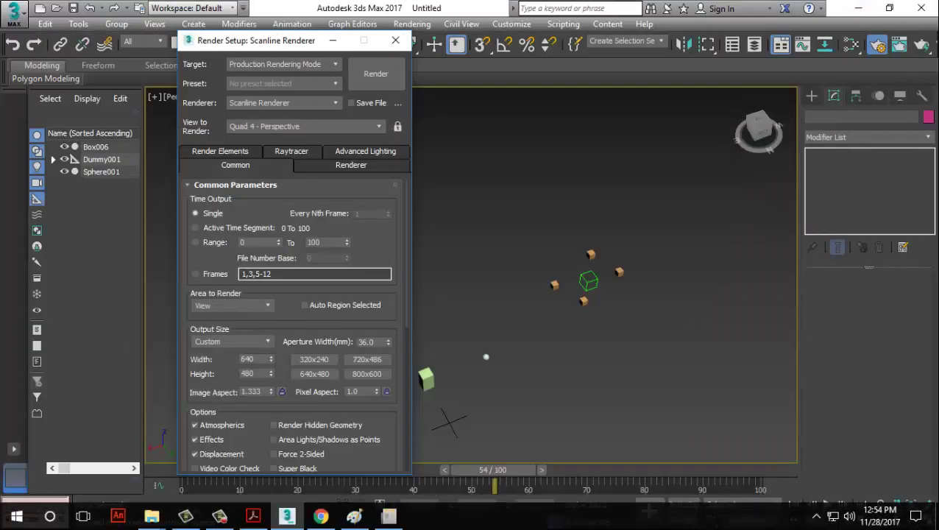
{"action": "left_click", "coordinate": [219, 517]}
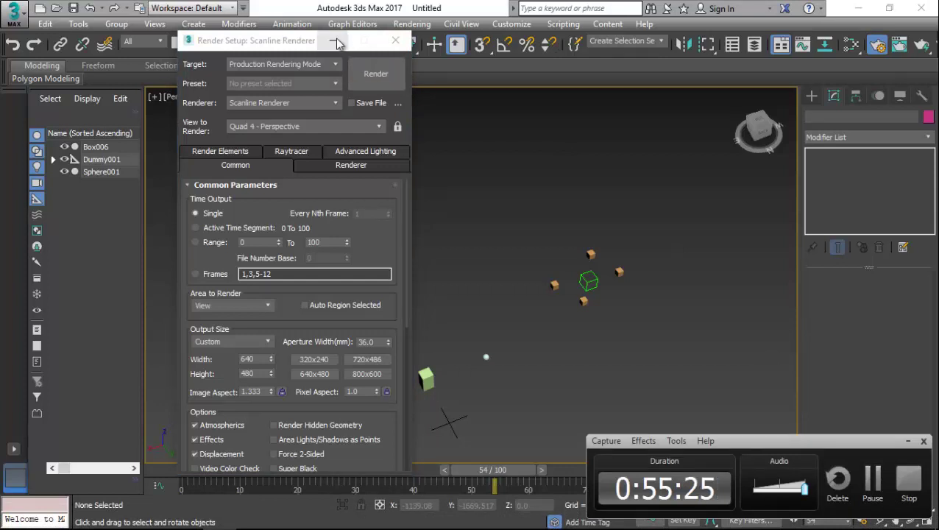
{"action": "left_click", "coordinate": [335, 103]}
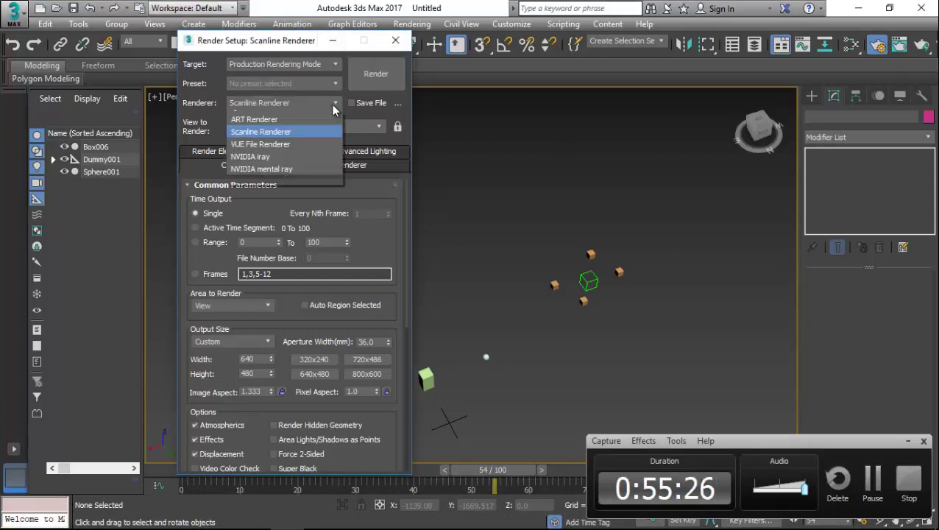